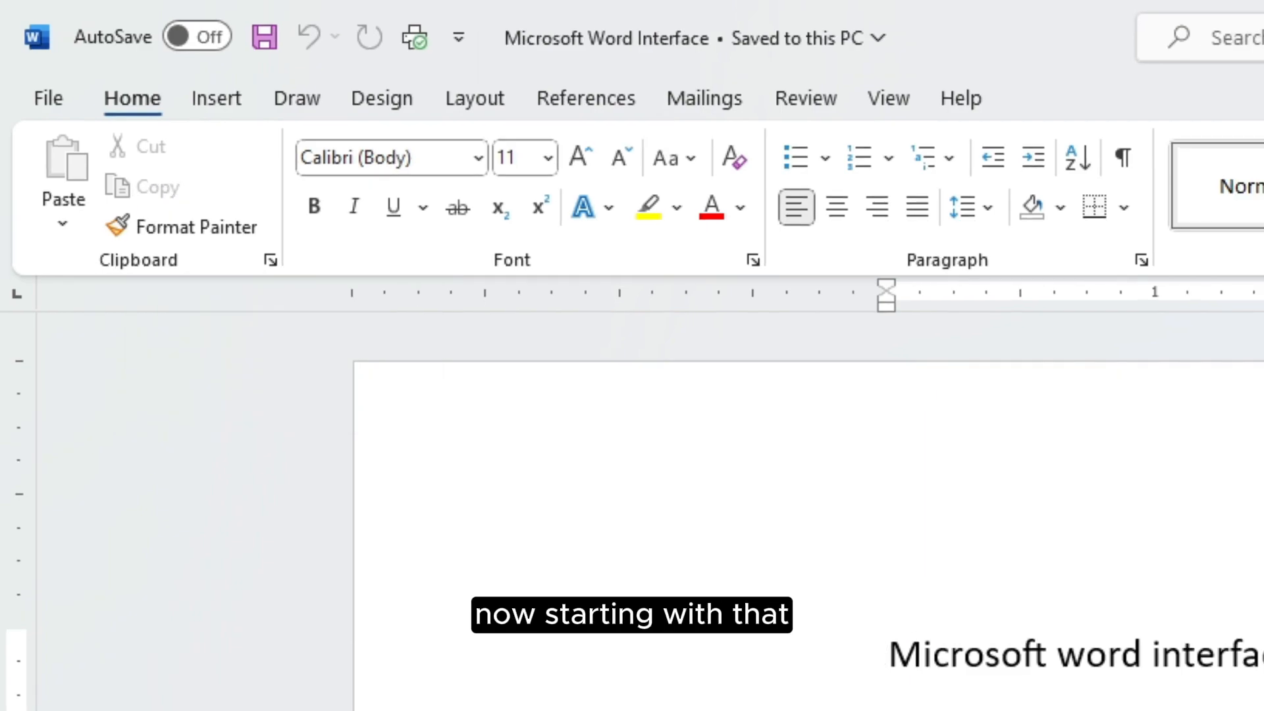
Scroll down to the end of the document so the Account through Task bar lines show
scroll(809, 507, down, 3)
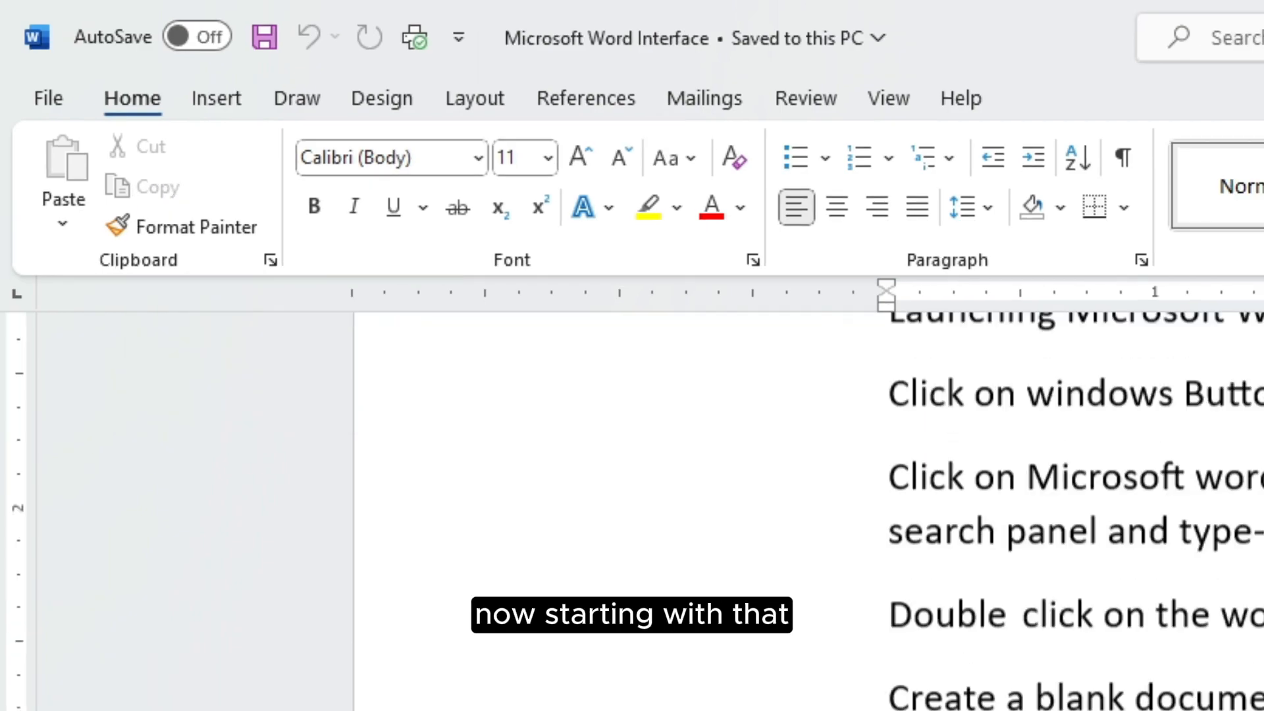
scroll(810, 507, down, 10)
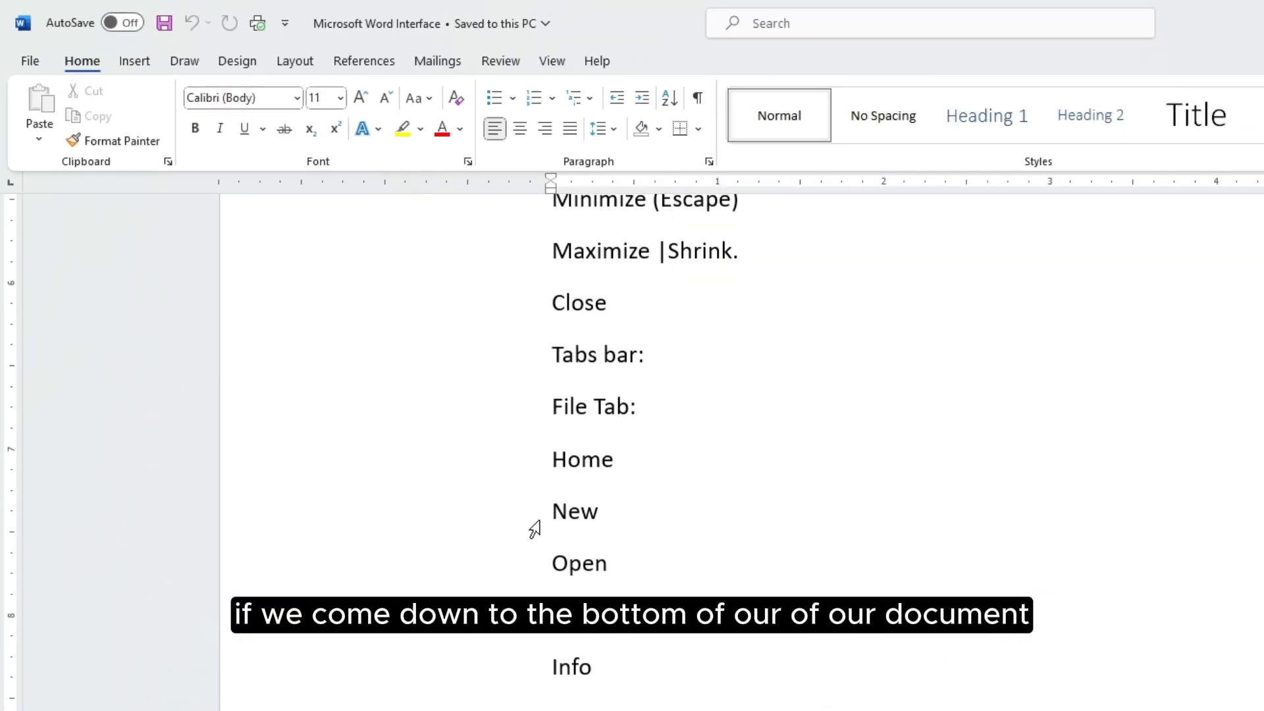
scroll(606, 417, down, 10)
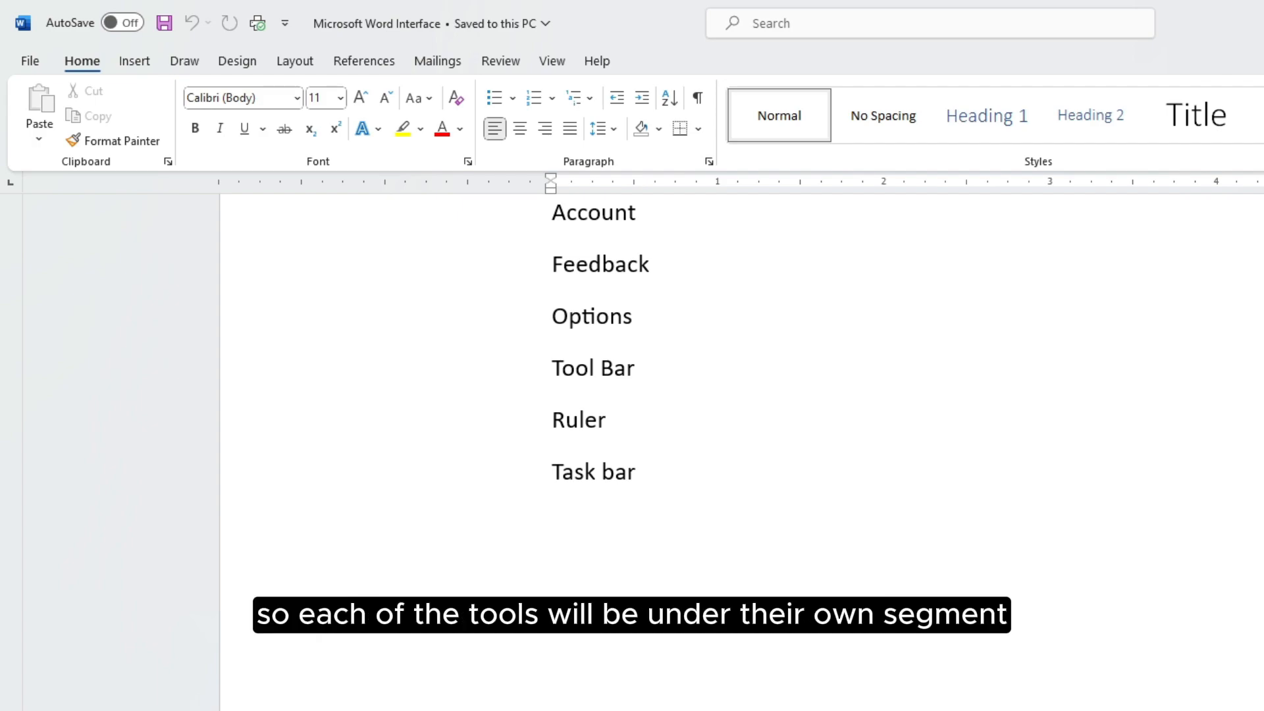
Replace 'Tool Bar' with a 'Home:' line followed by a 'Clipboard:' line
drag(557, 368, 649, 361)
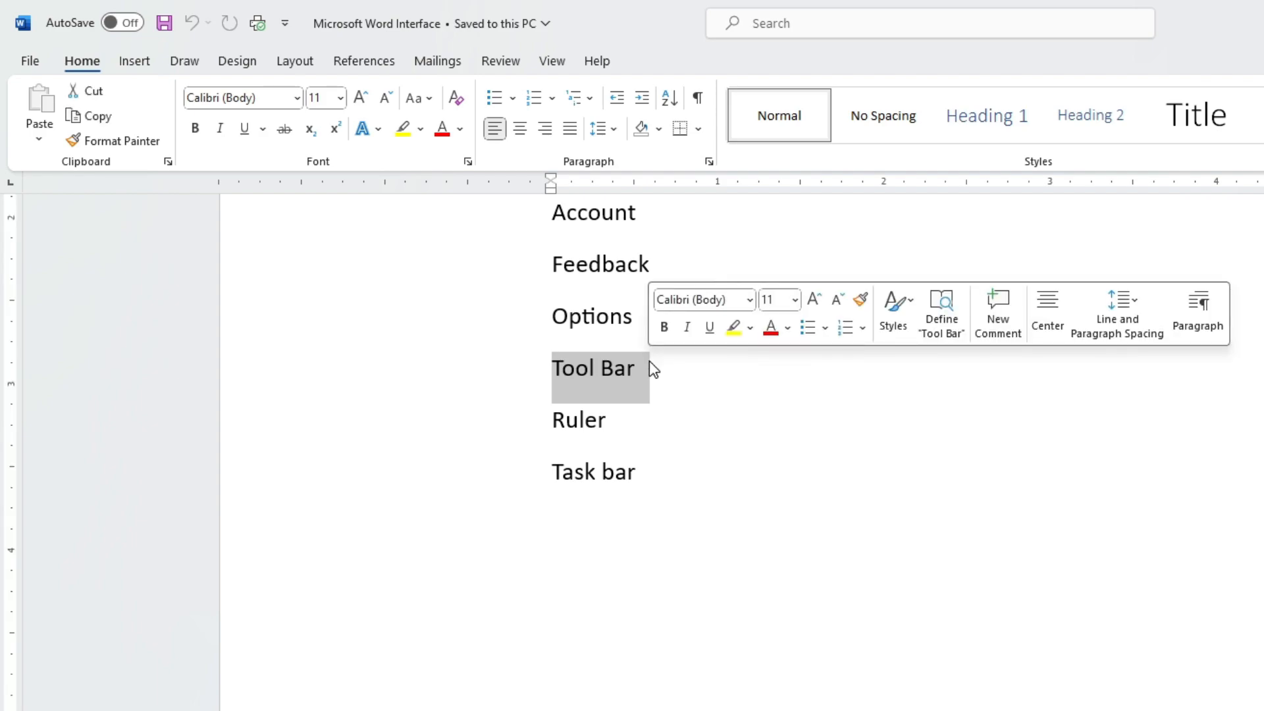
text(Home)
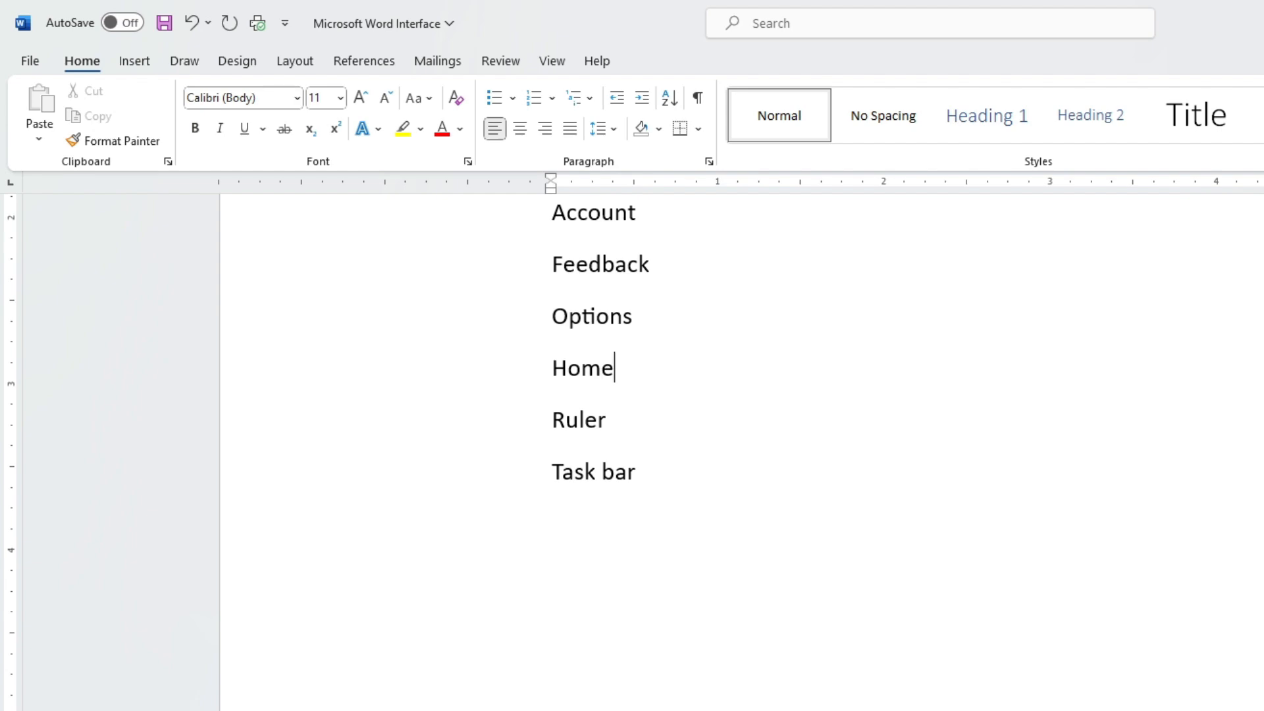
text(:)
key(Return)
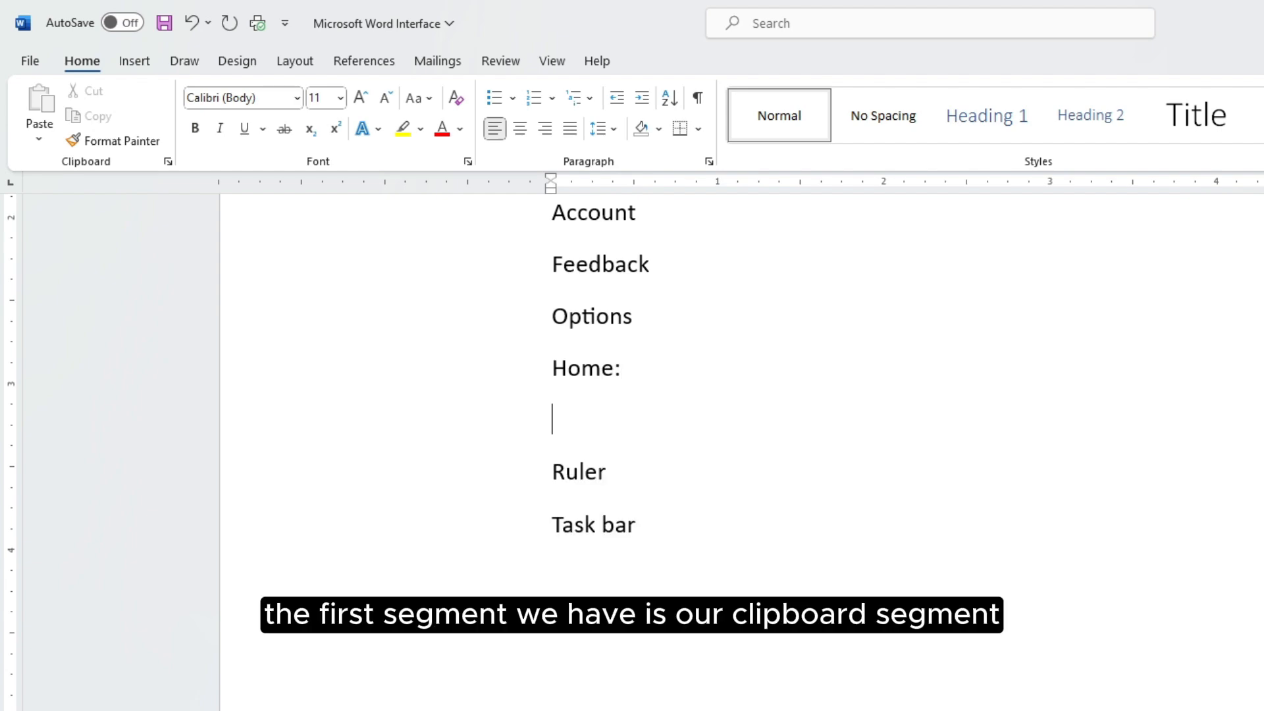
text(Cli)
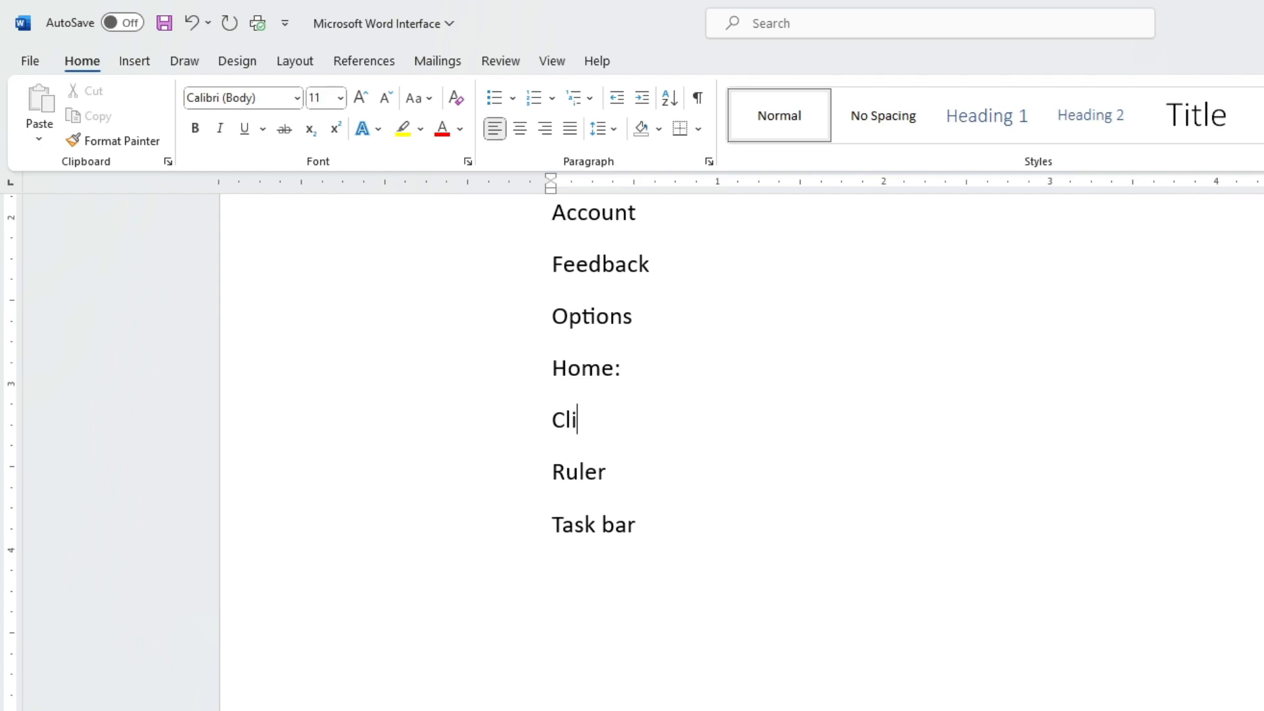
text(pboard:)
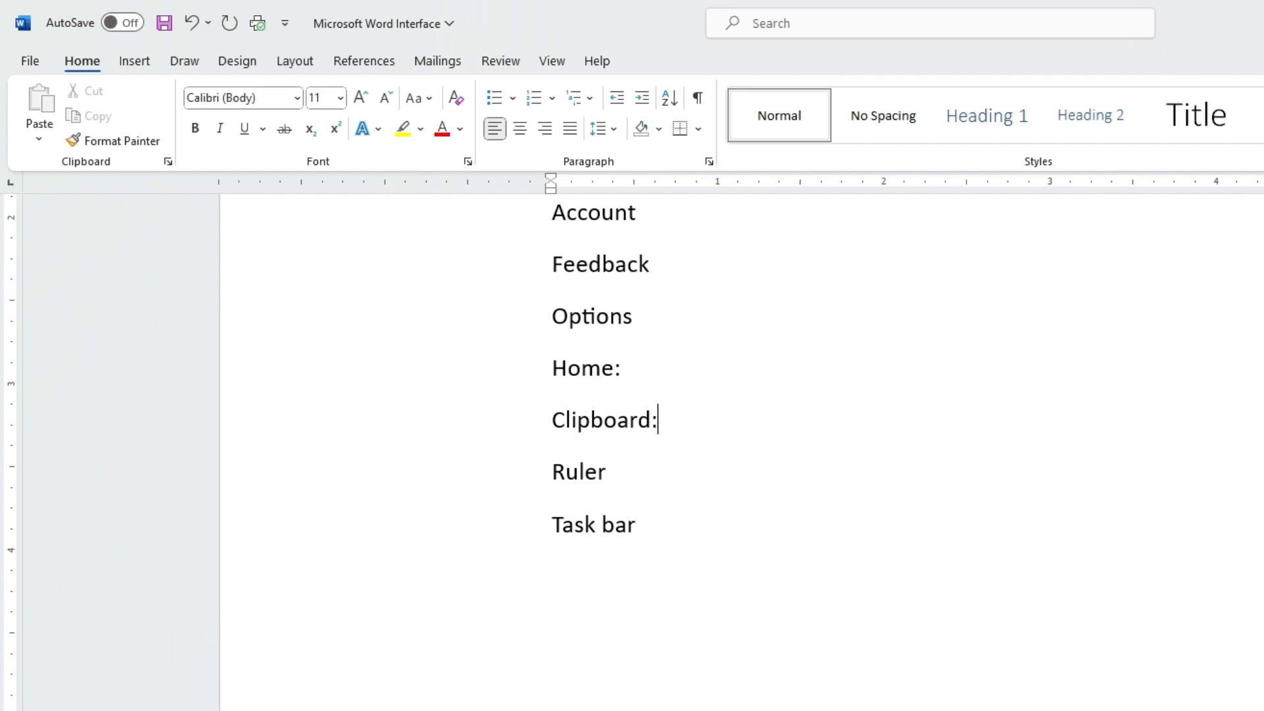
key(Return)
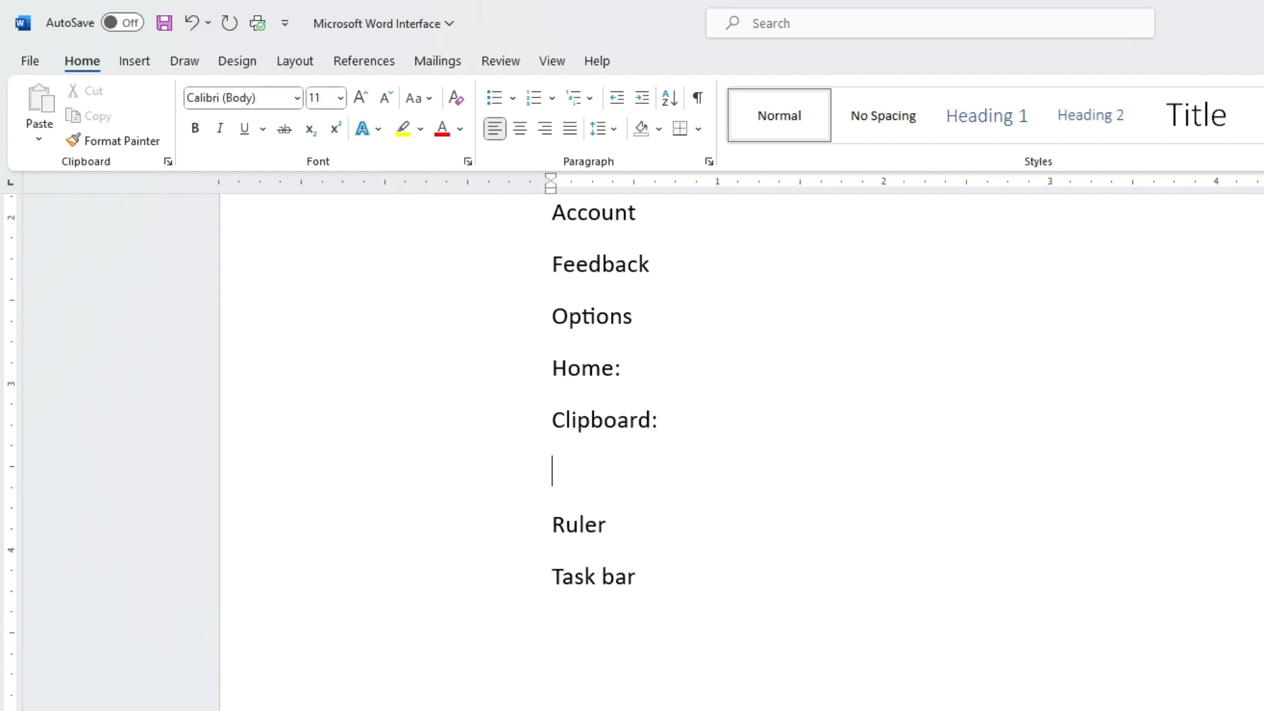
key(BackSpace)
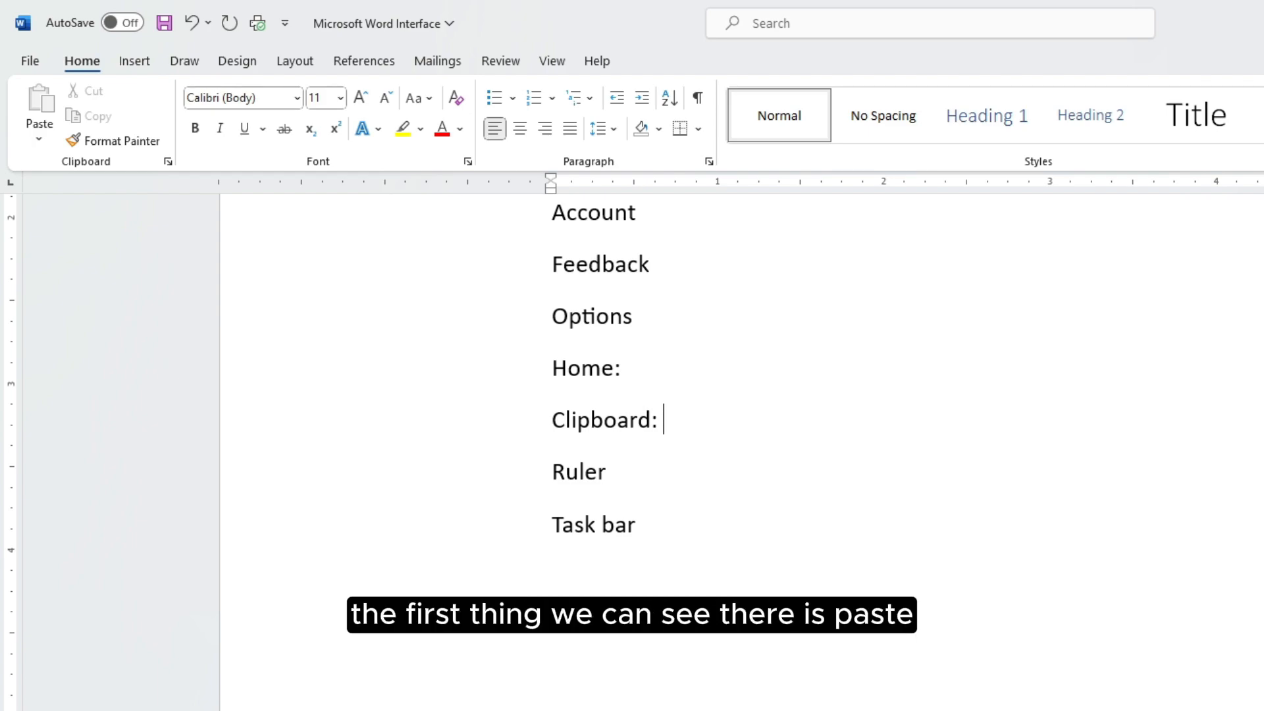
Type 'Paste, Cut, Copy, Format Painter' after 'Clipboard:'
text(Paste)
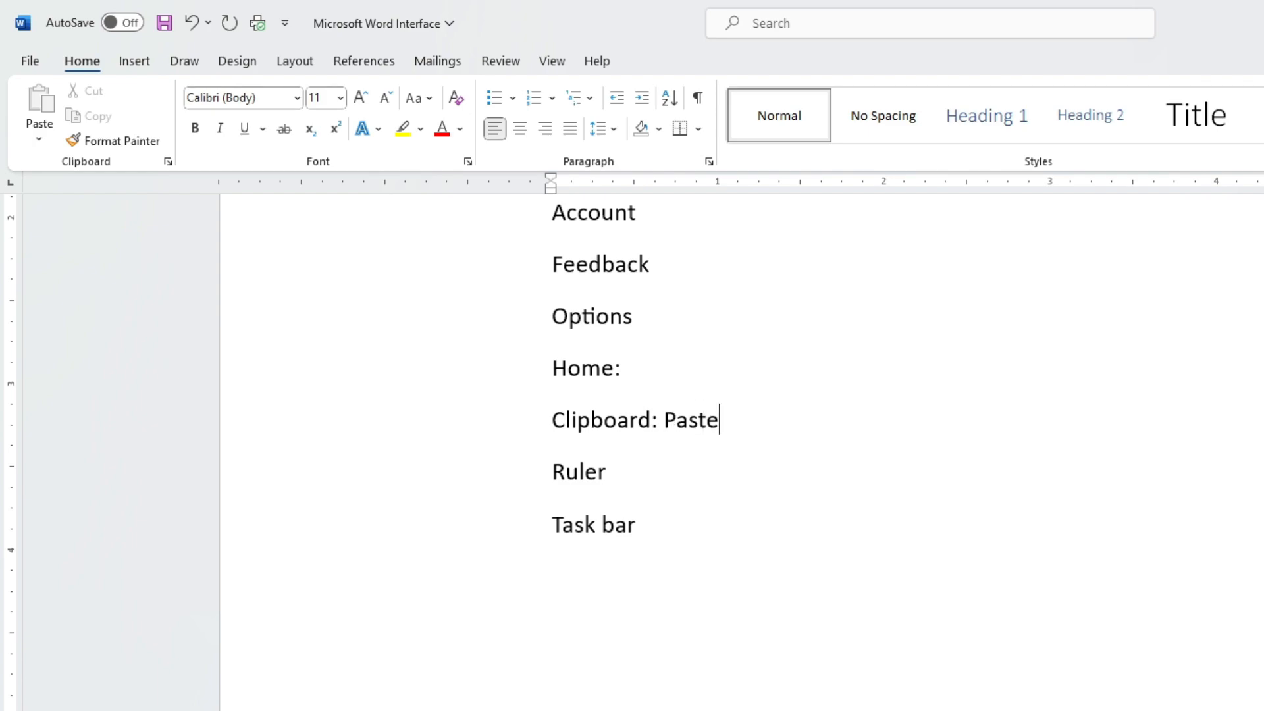
text(, )
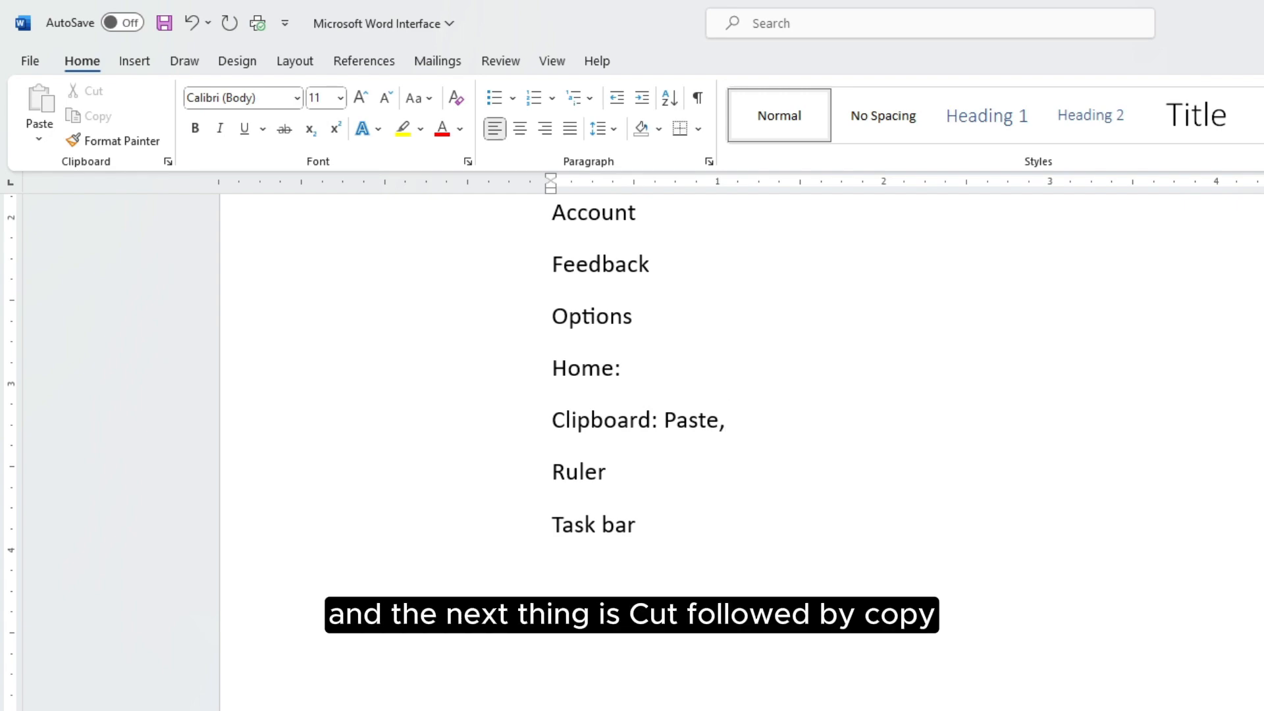
text(Cut, Copy)
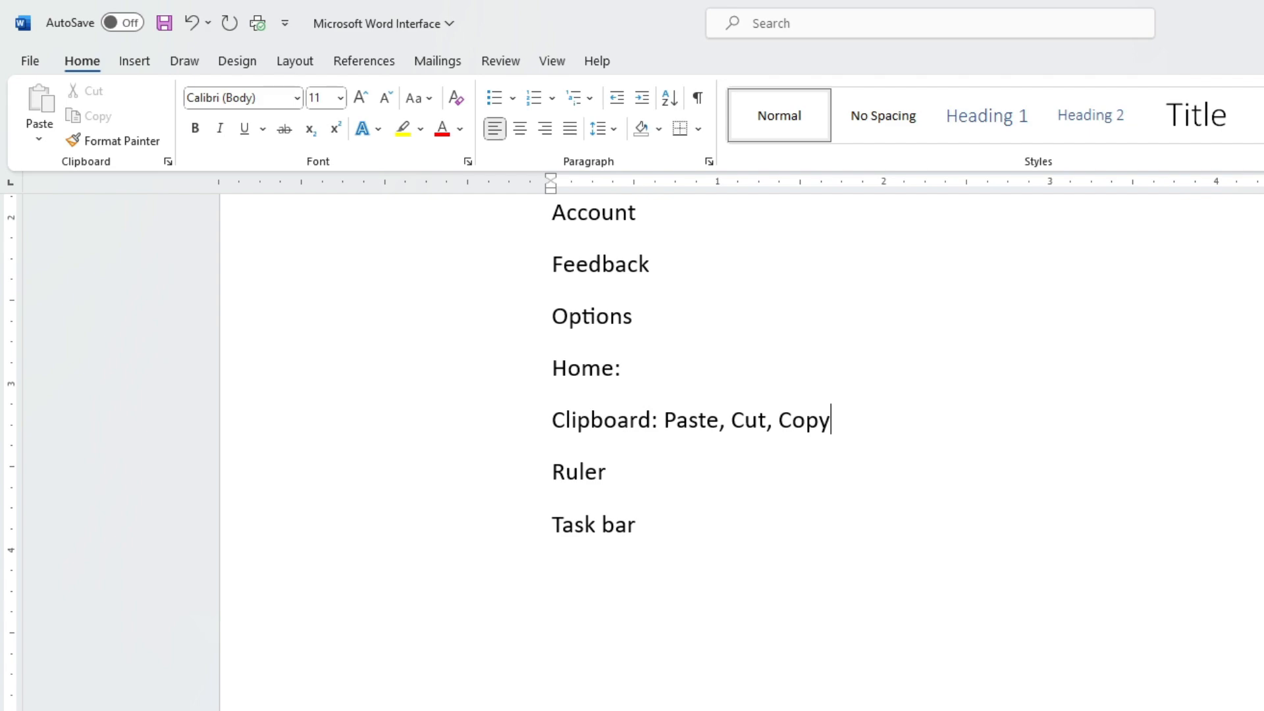
text(, Format Pai)
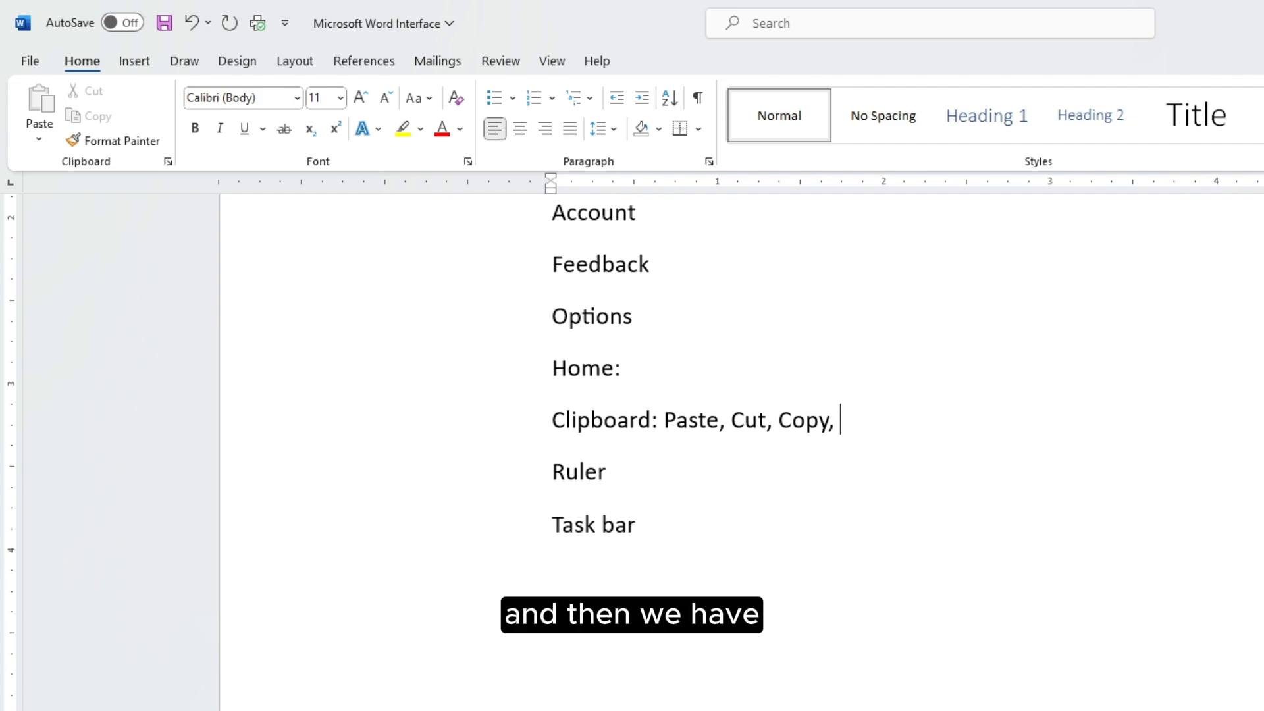
text(nter)
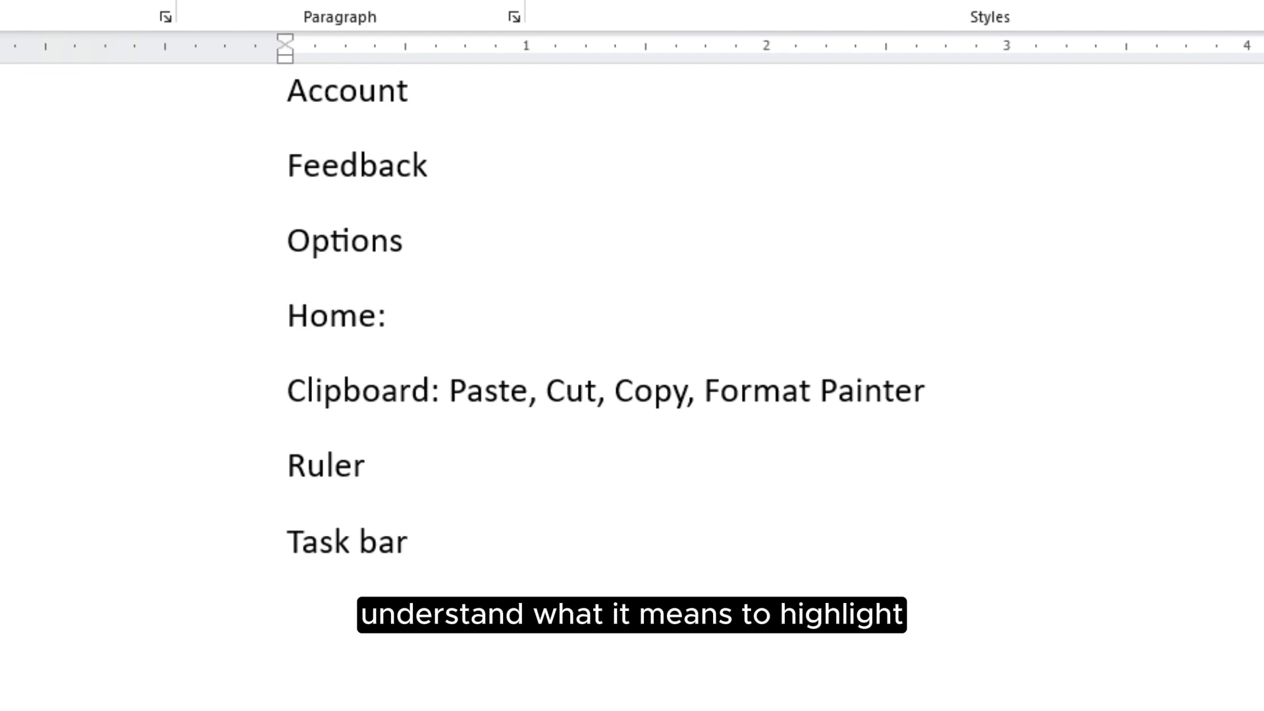
drag(927, 392, 717, 381)
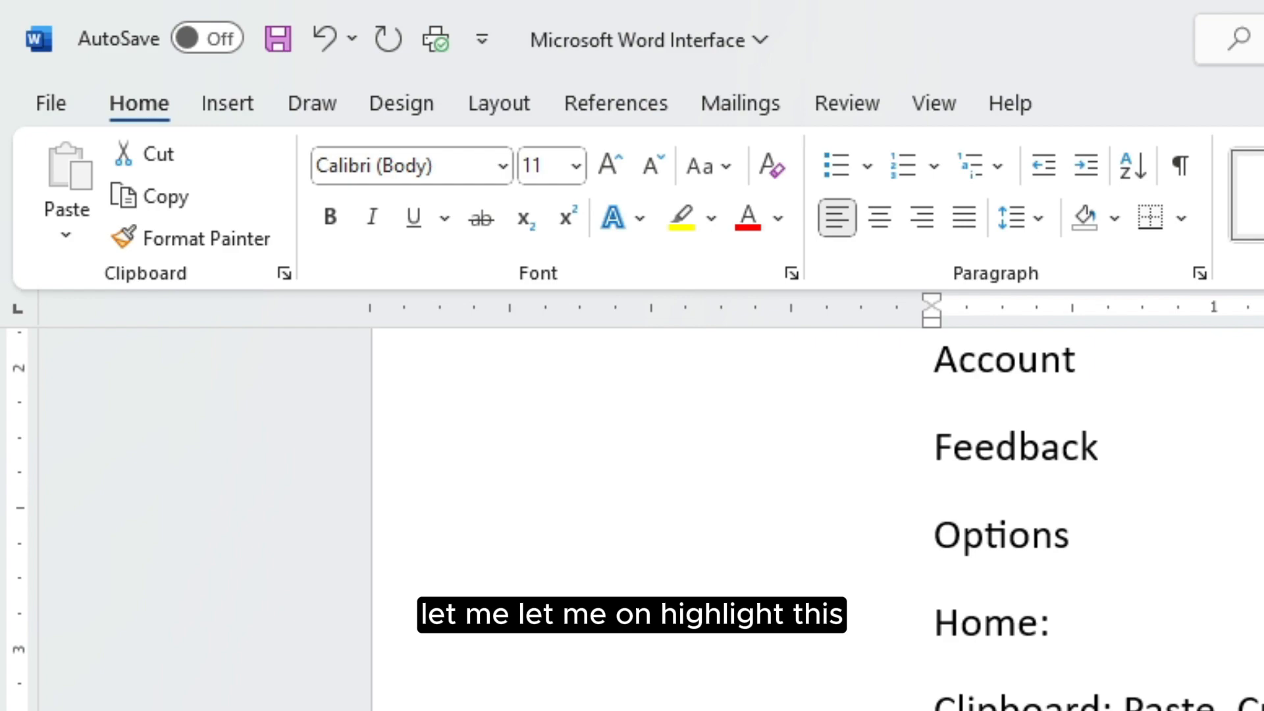
click(1250, 698)
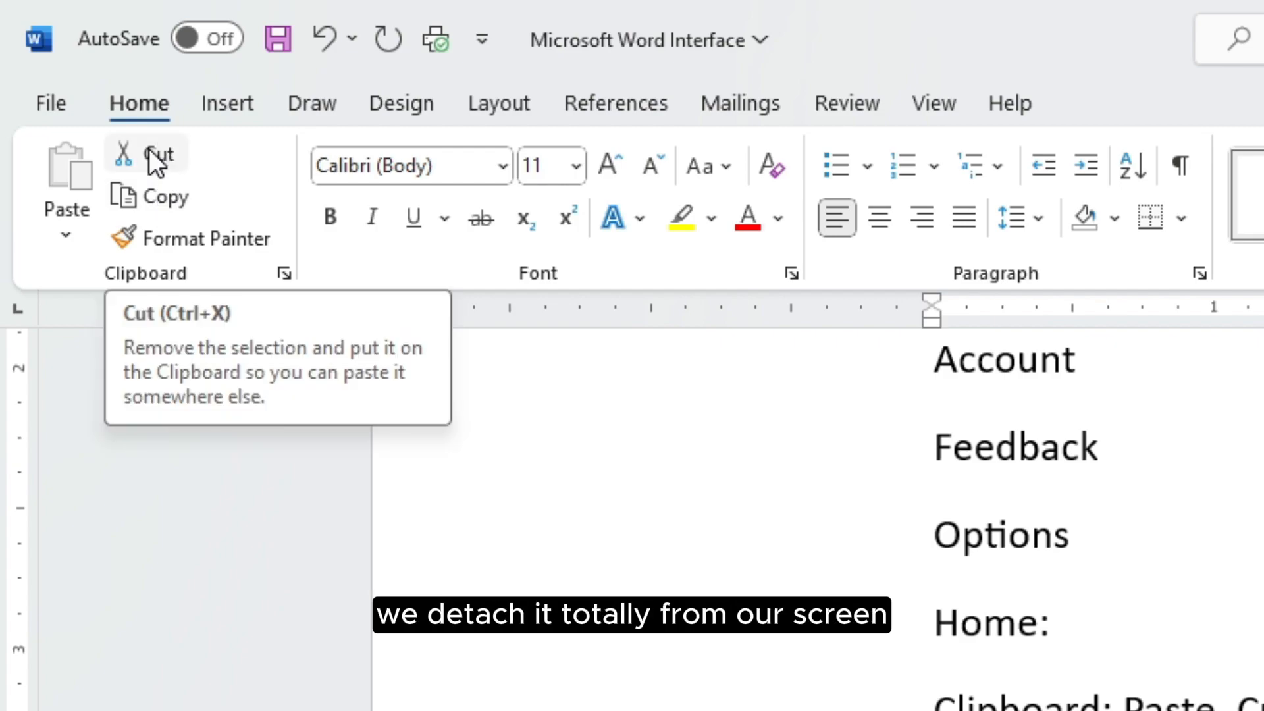
click(193, 204)
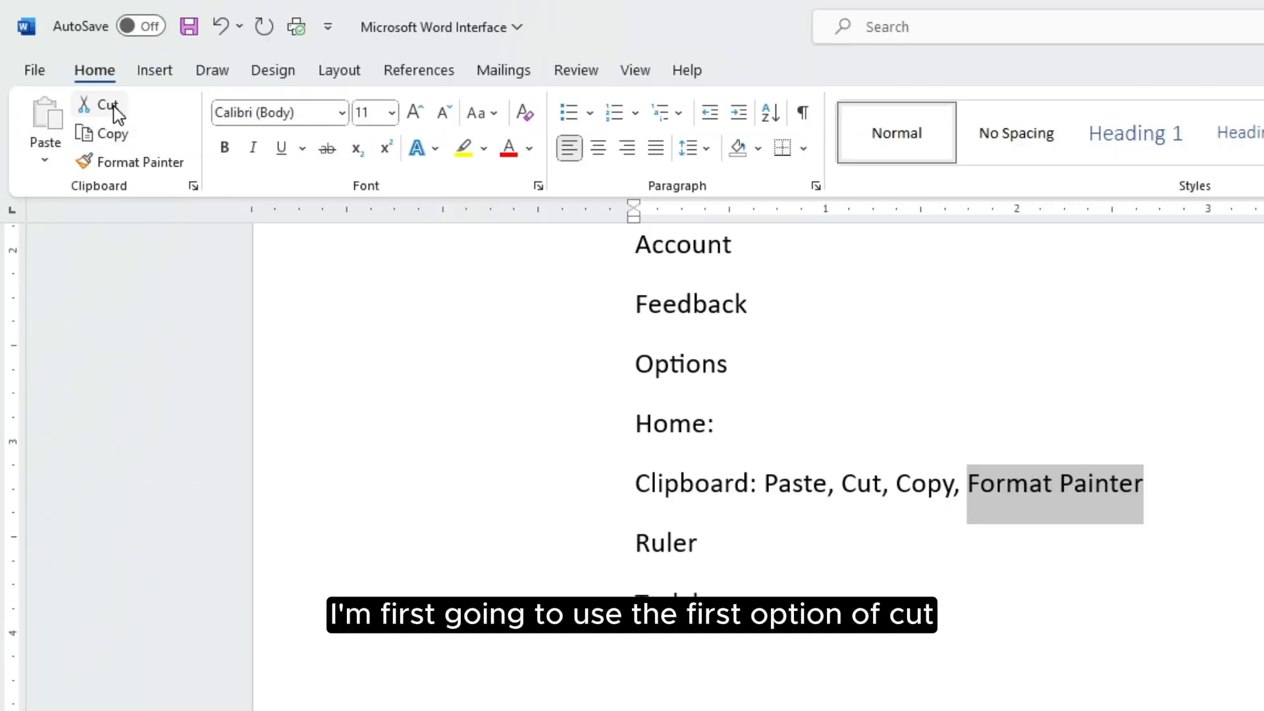
Cut and re-paste Format Painter, then copy it and paste a copy after Ruler
click(114, 108)
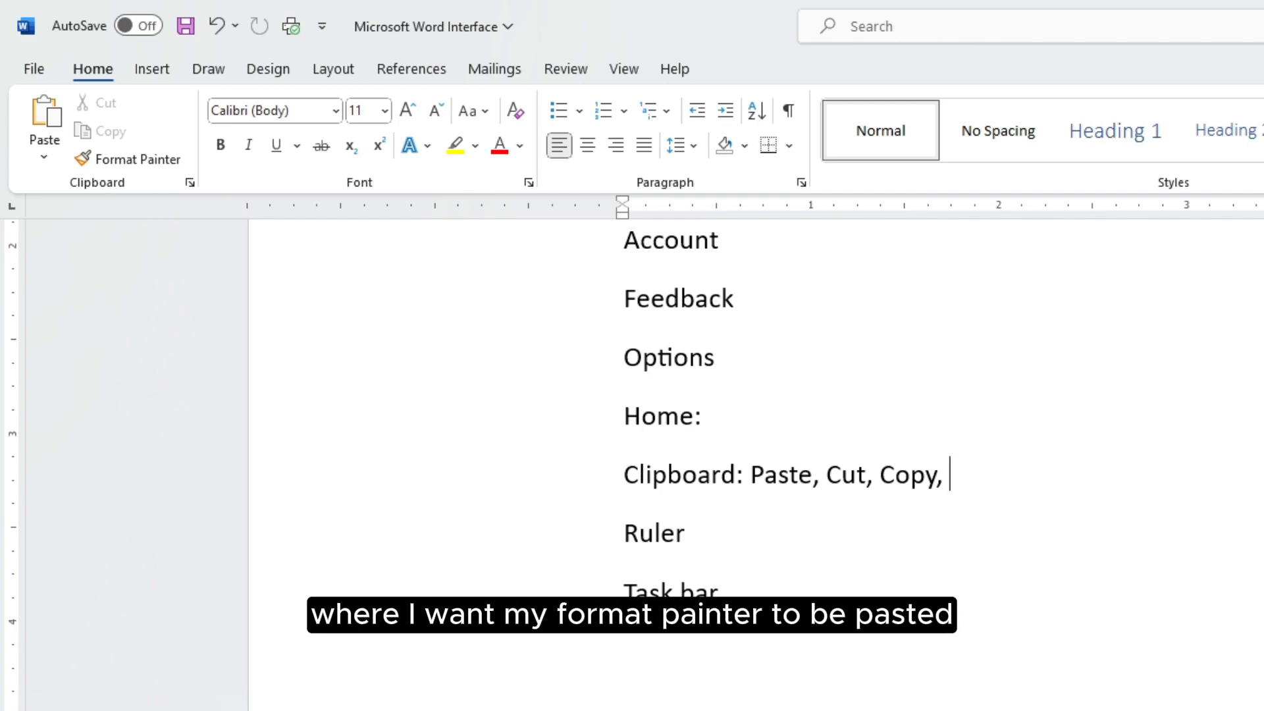
click(38, 121)
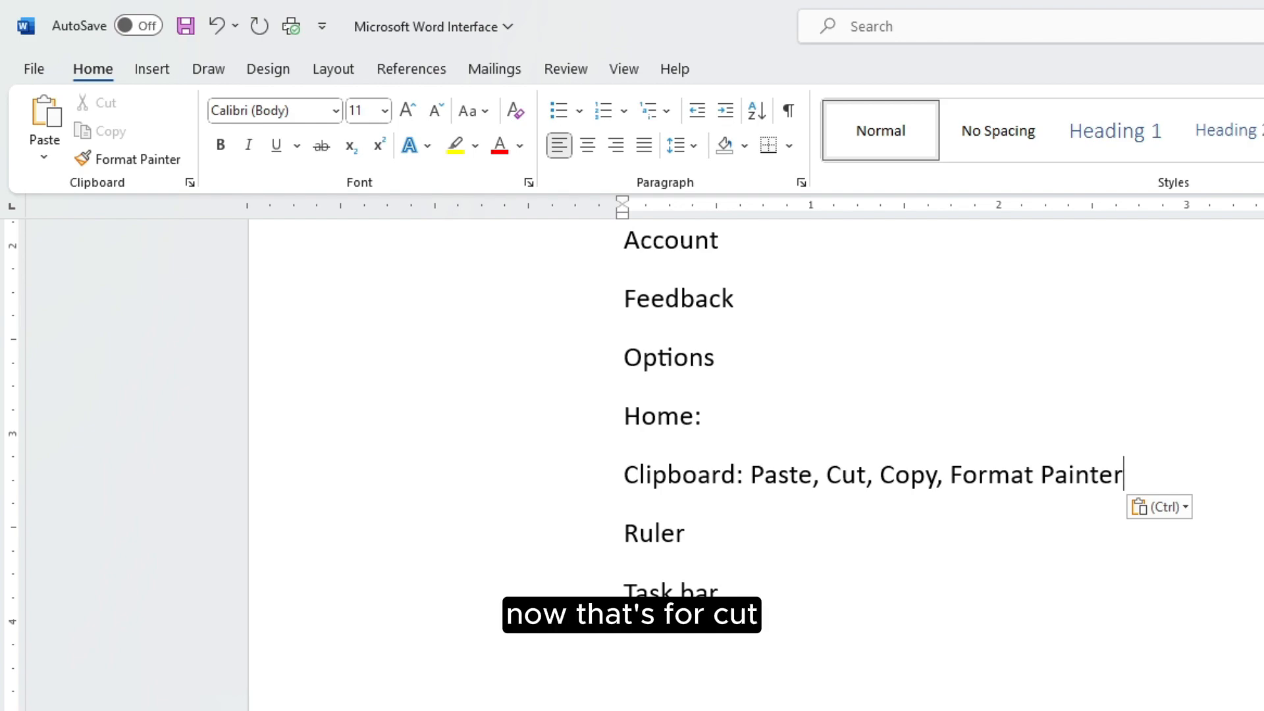
drag(1123, 475, 961, 482)
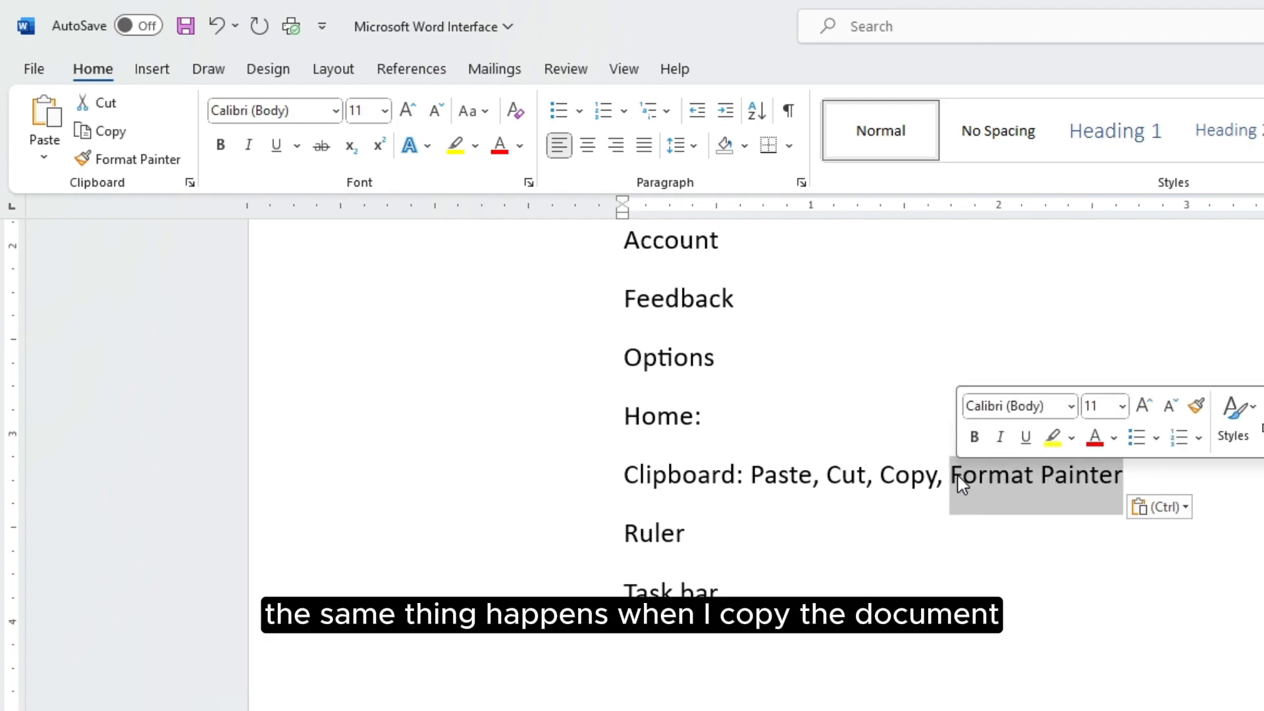
click(110, 133)
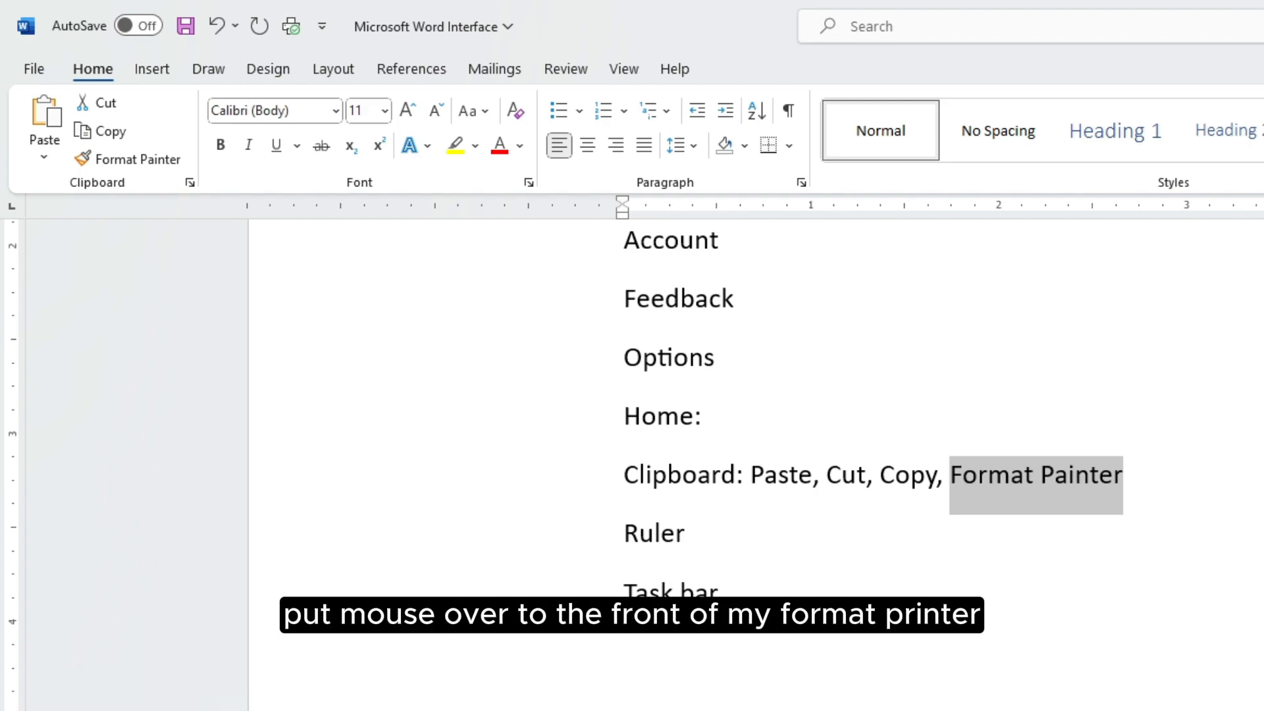
click(1124, 475)
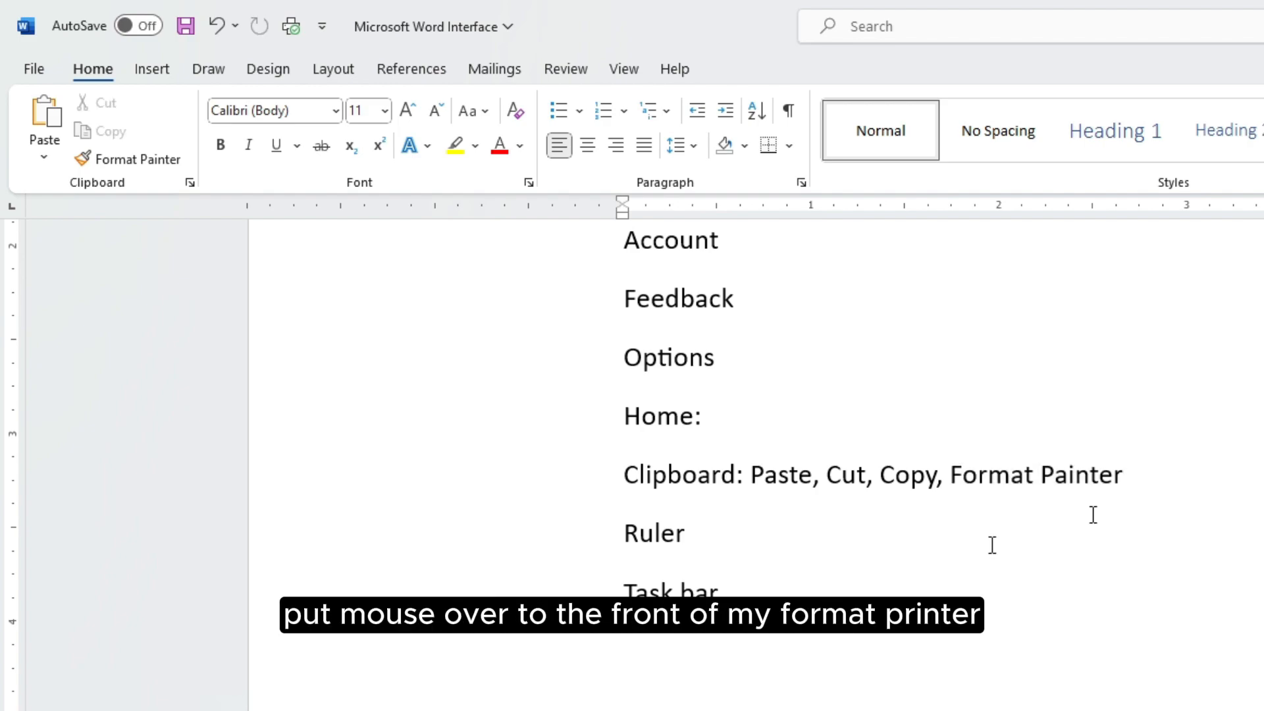
click(691, 534)
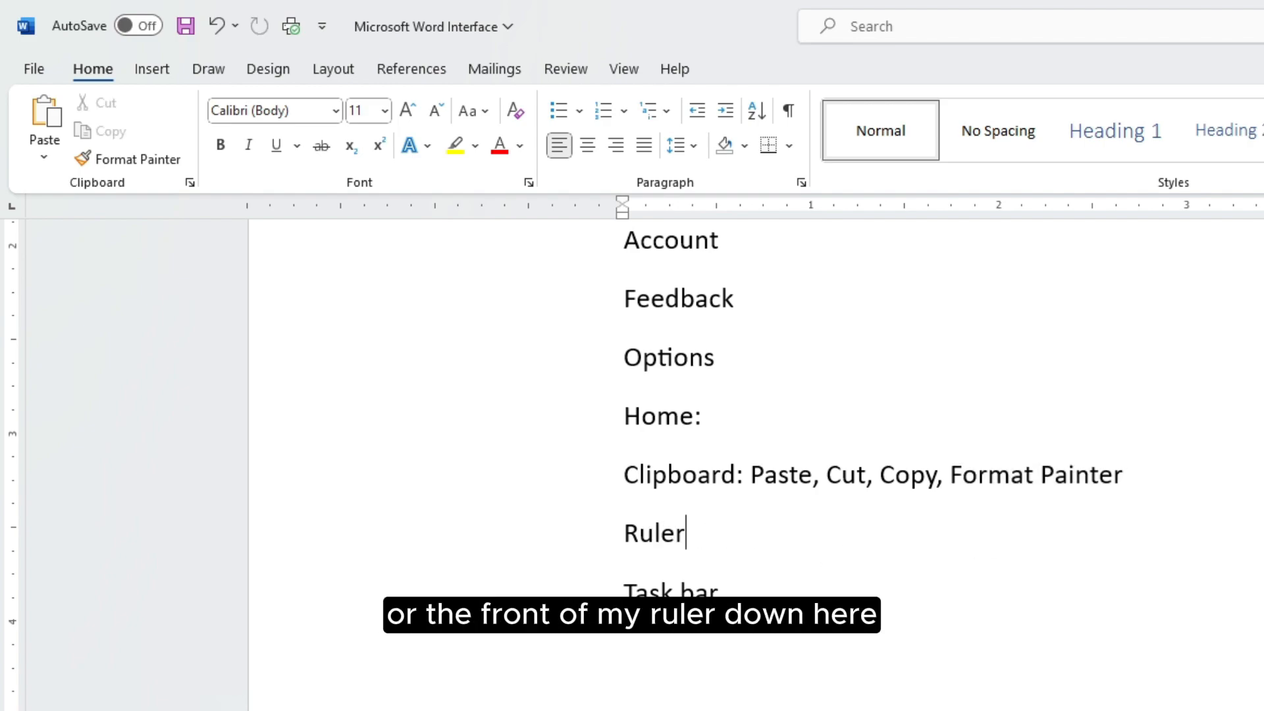
click(33, 121)
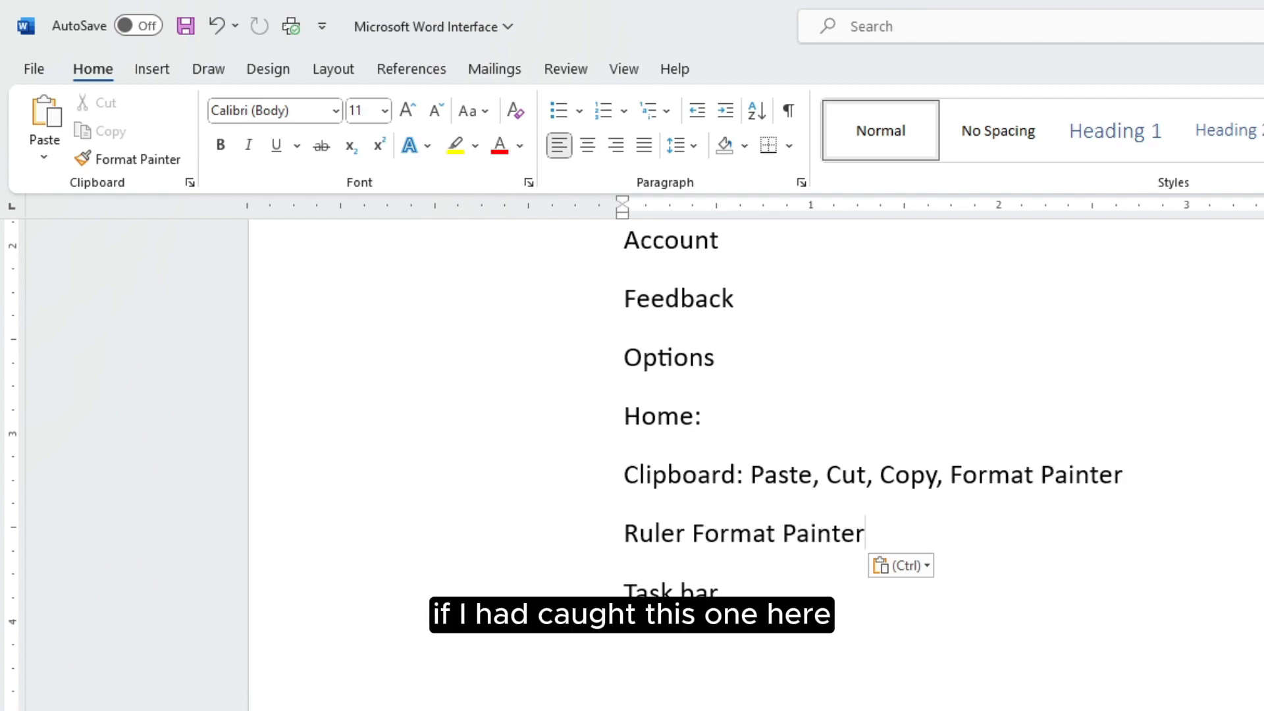
Delete the Format Painter copy that follows Ruler
drag(1131, 476, 1028, 484)
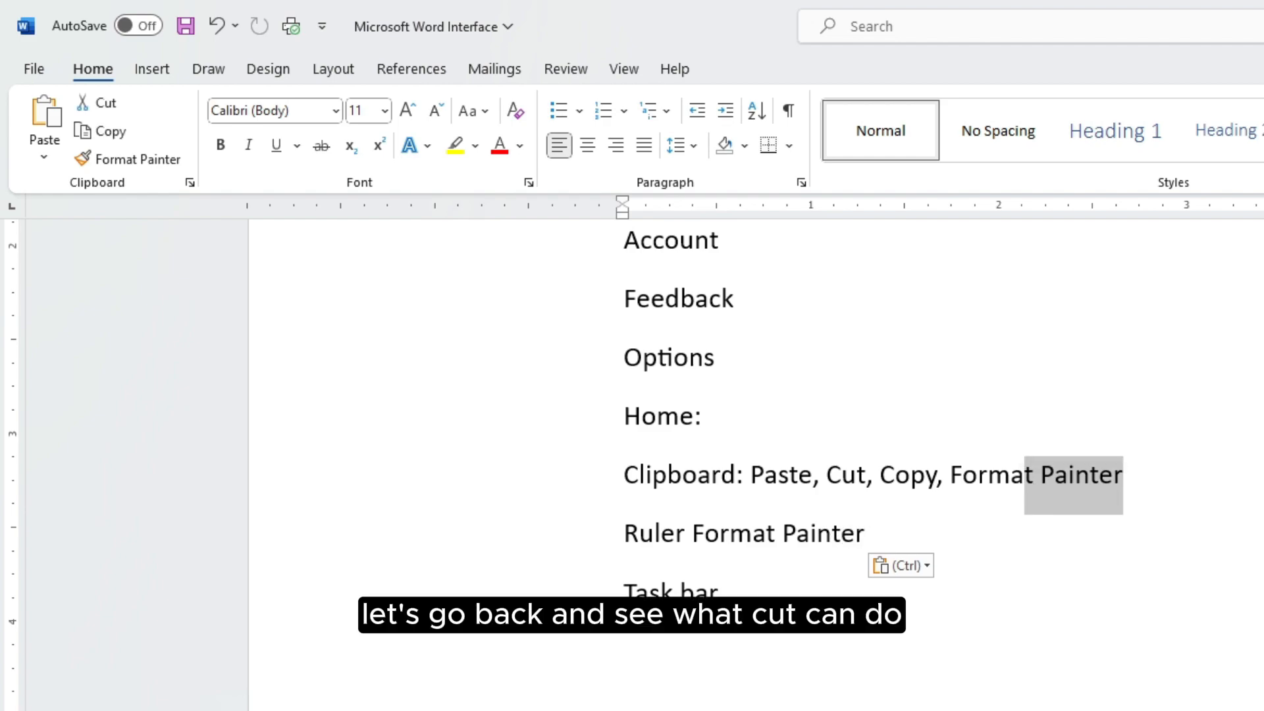
drag(864, 534, 692, 537)
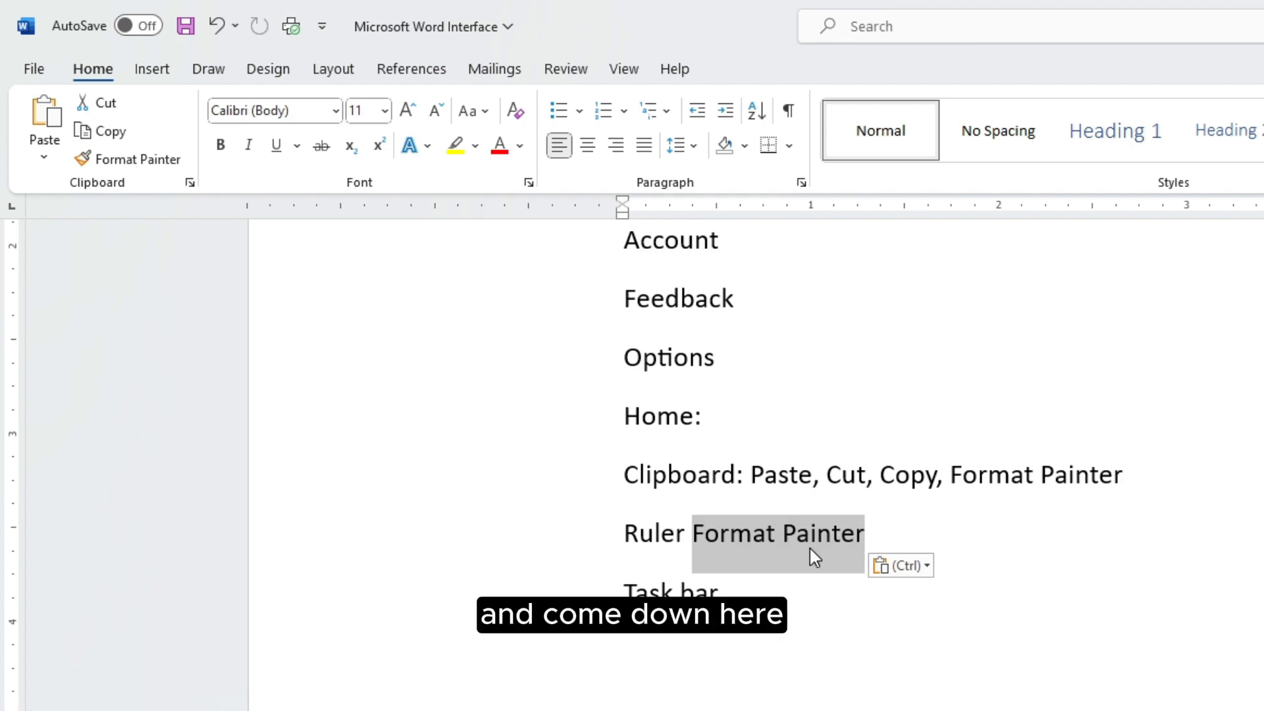
key(Delete)
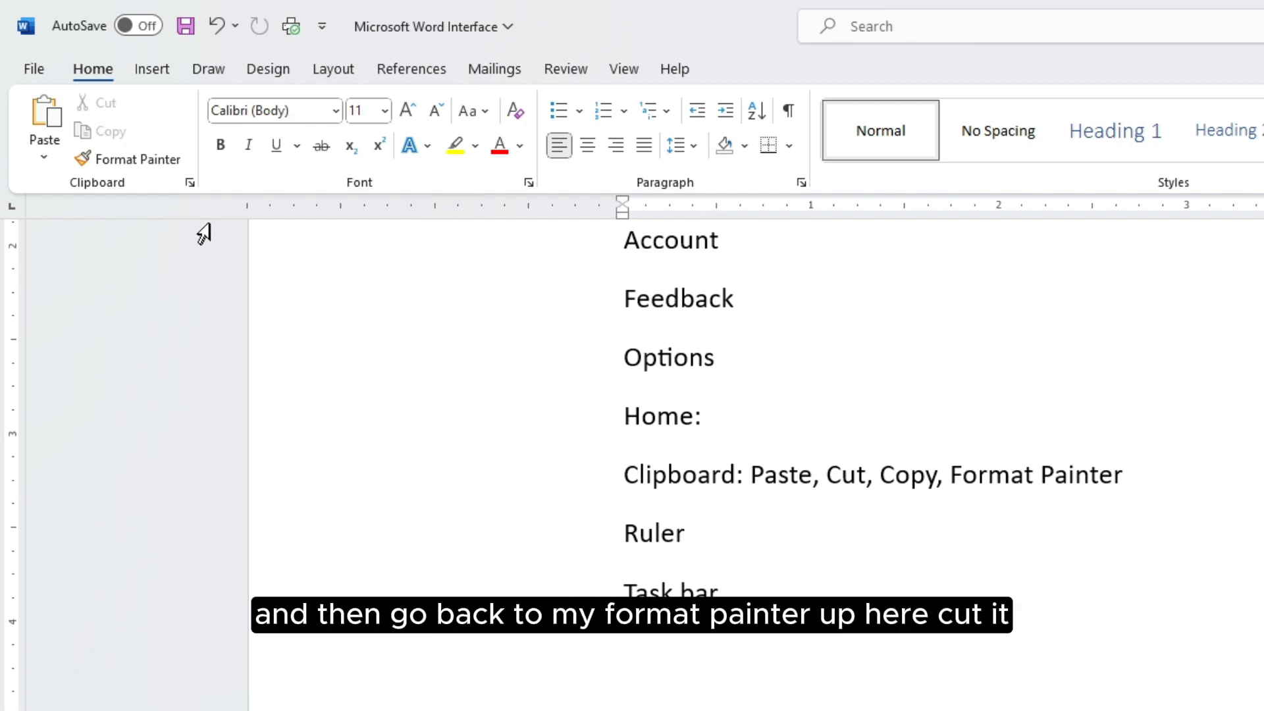
Cut Format Painter from the Clipboard line and paste it after Ruler and Task bar
drag(1122, 475, 956, 462)
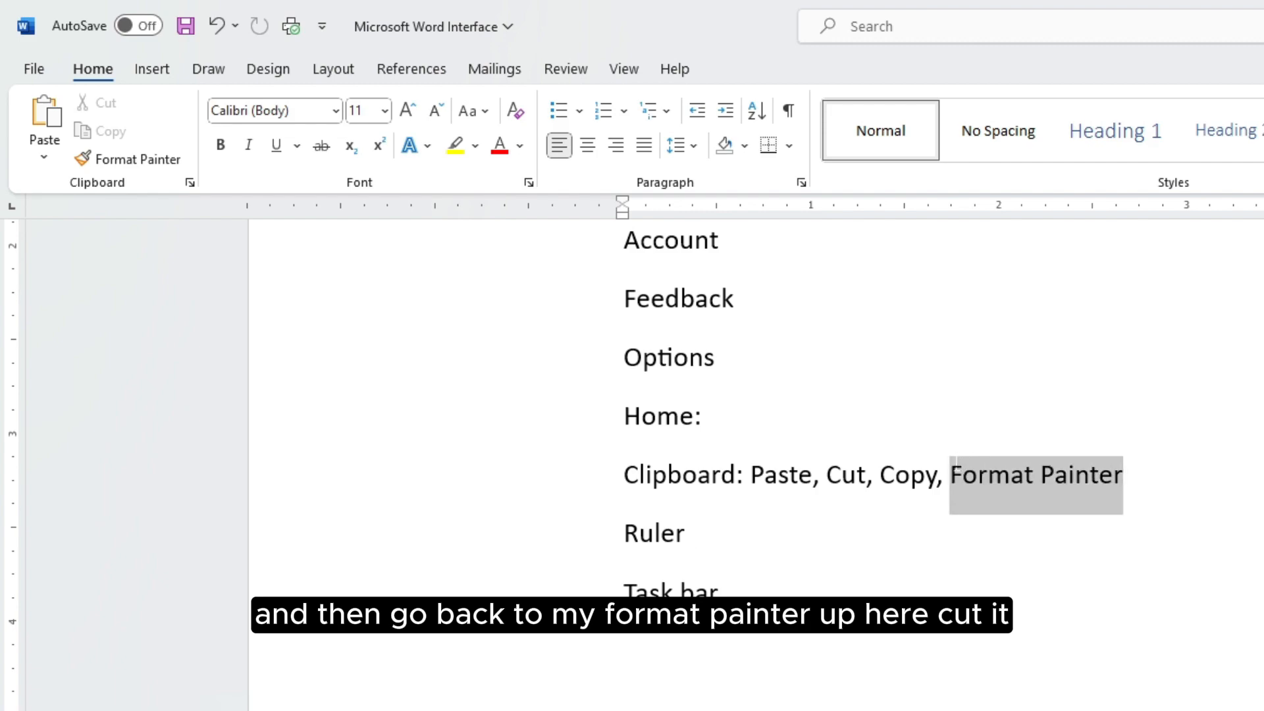
click(98, 103)
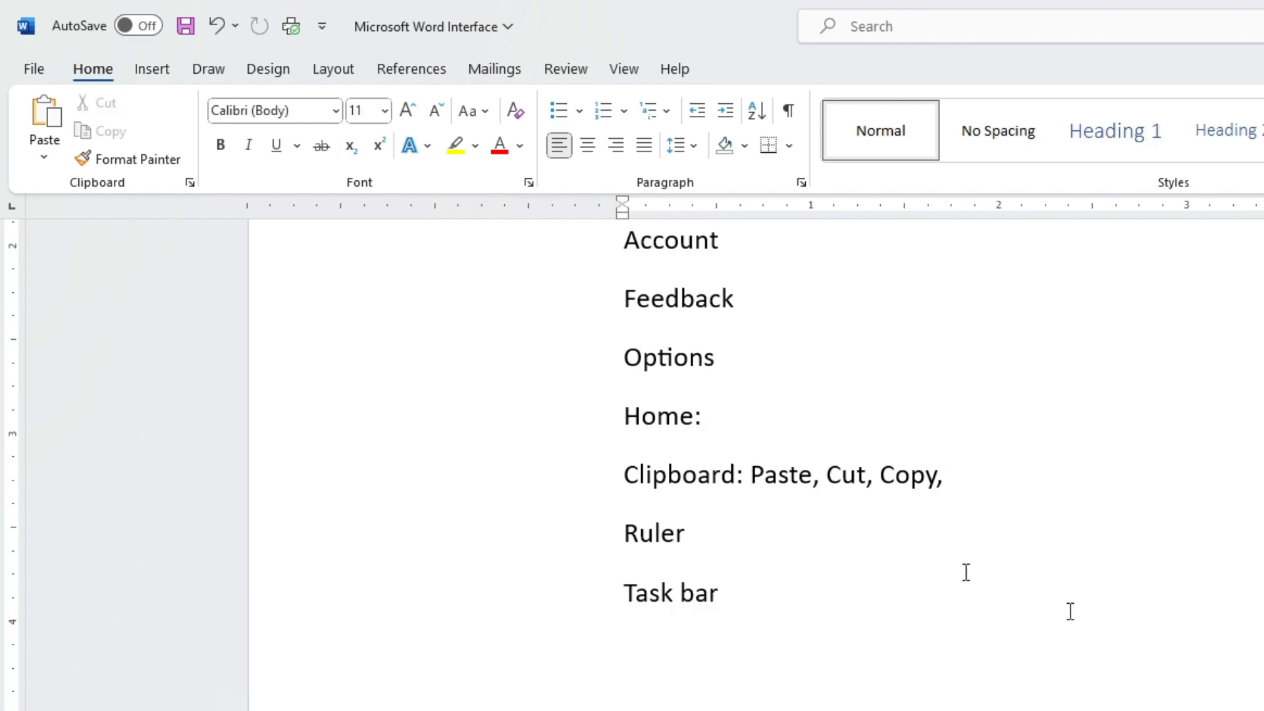
click(732, 535)
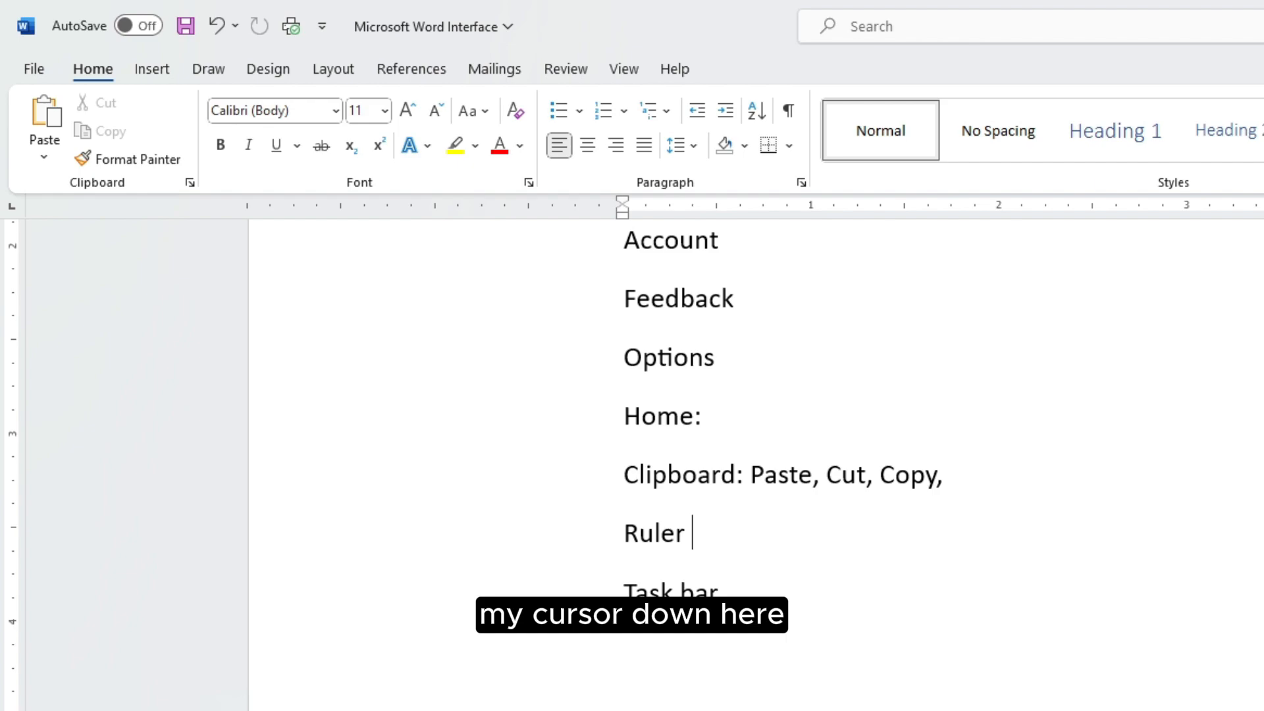
click(44, 122)
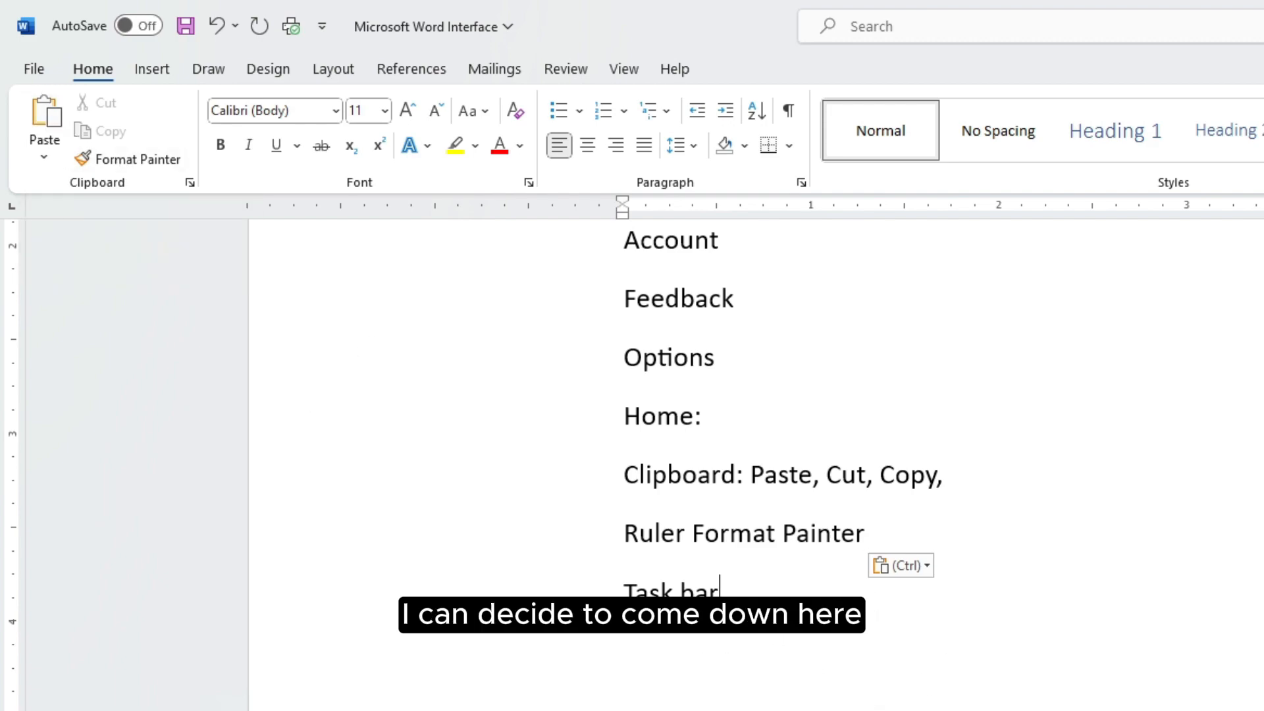
click(44, 129)
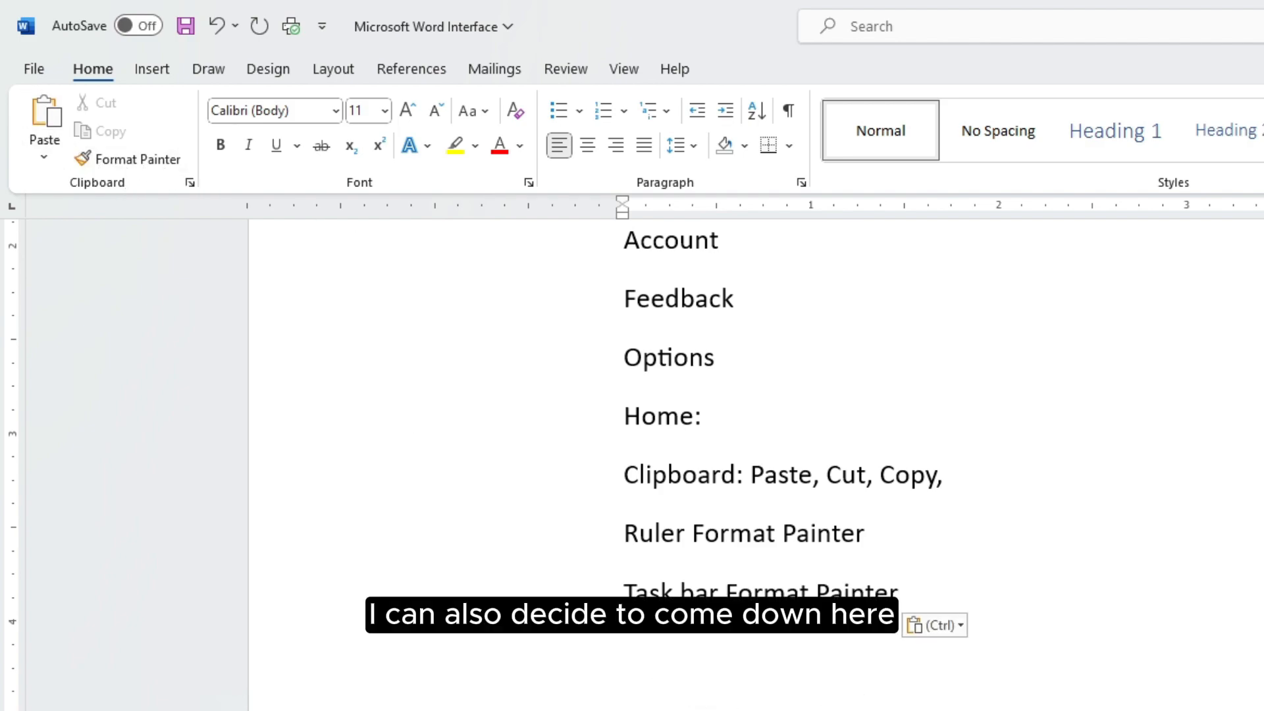
Paste Format Painter on a new line below Task bar, then delete it again
key(Return)
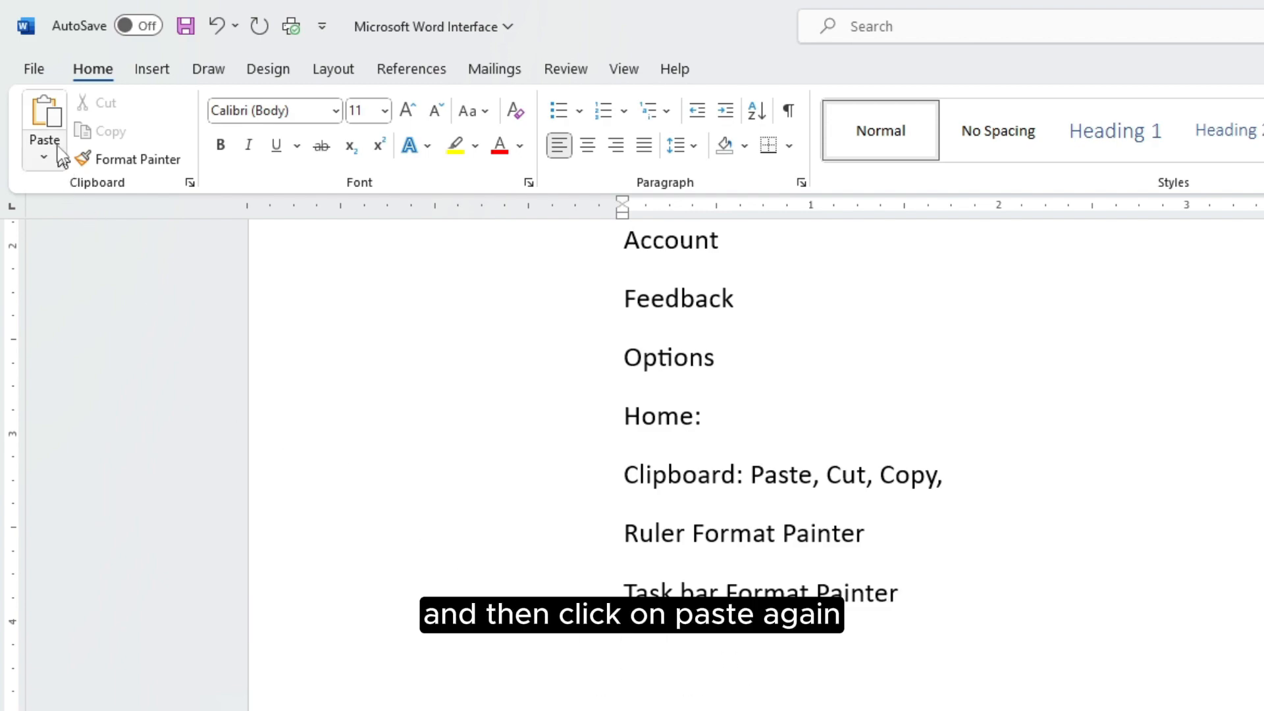
click(44, 119)
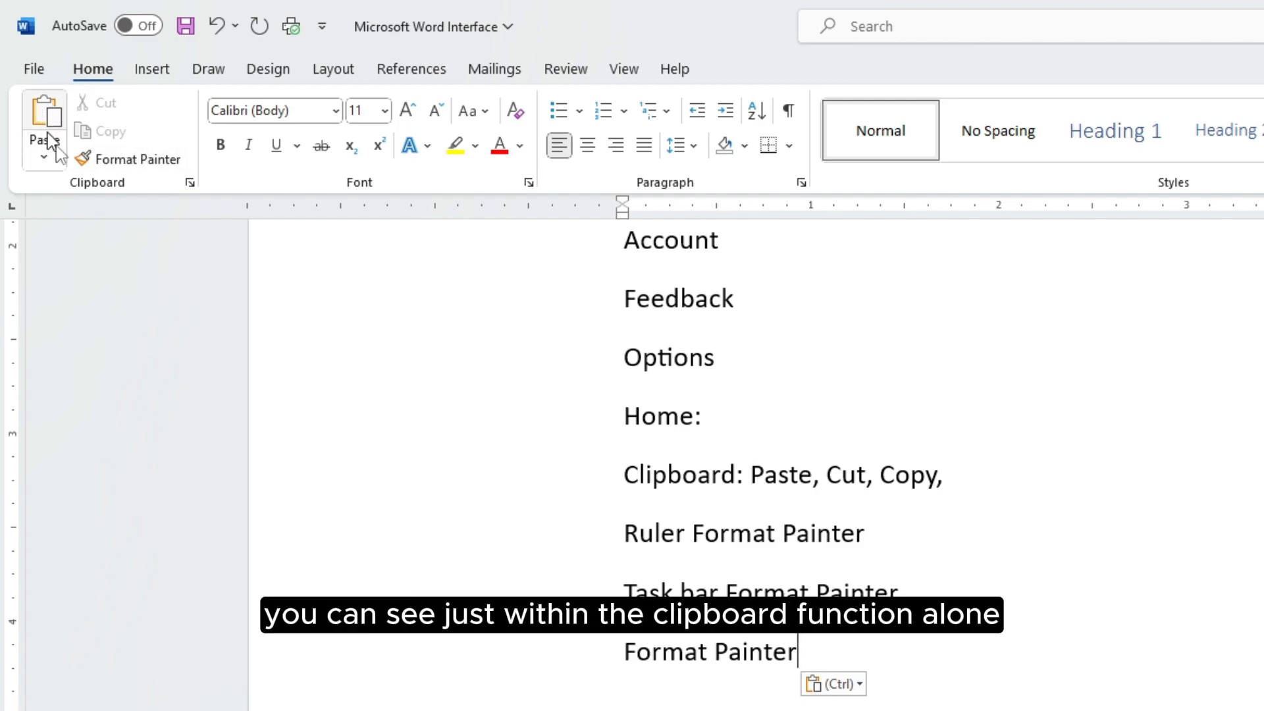
drag(798, 651, 592, 655)
key(BackSpace)
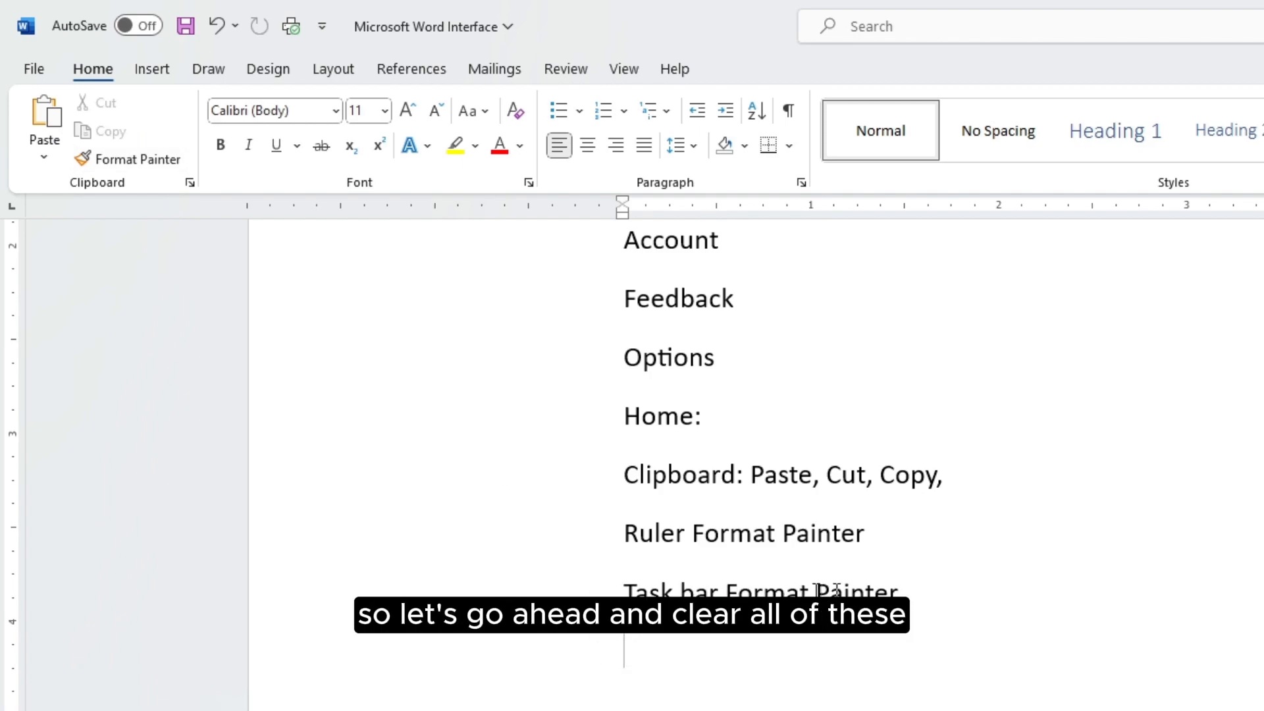
Remove Format Painter from the Task bar and Ruler lines and paste it back after 'Copy,'
drag(898, 592, 762, 590)
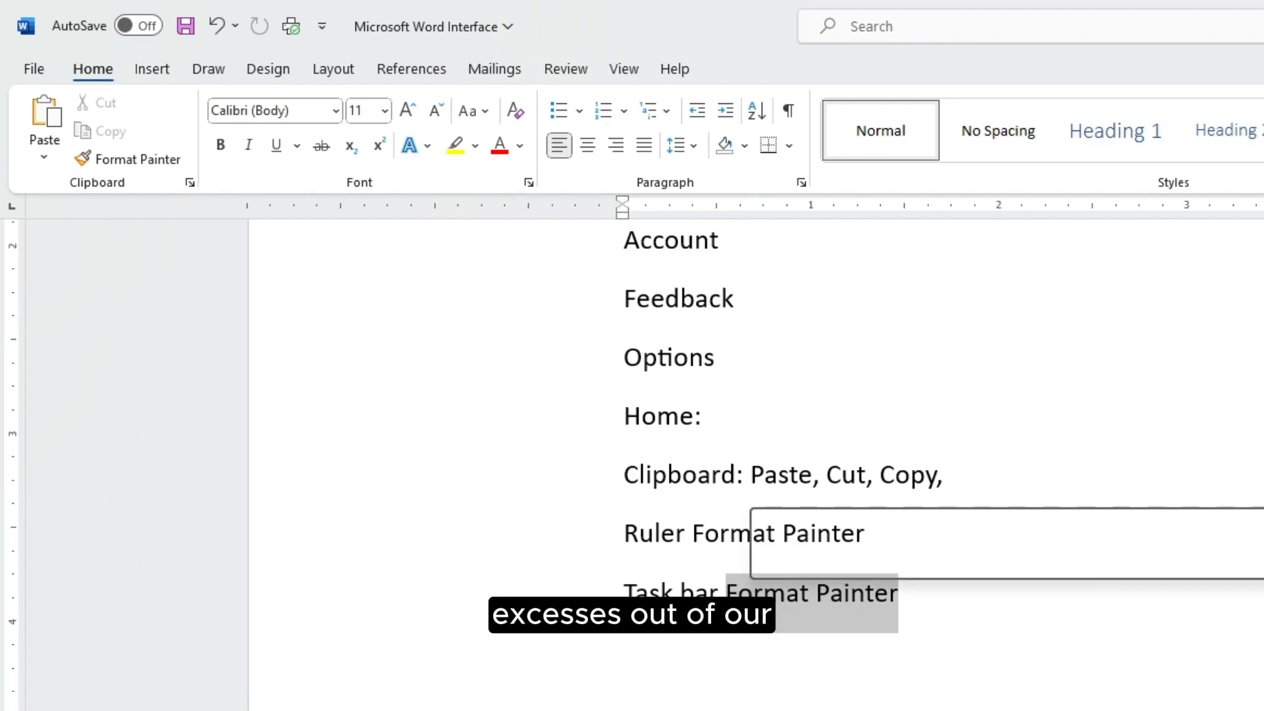
key(BackSpace)
mouse_move(864, 537)
mouse_down()
mouse_move(692, 537)
mouse_move(730, 536)
mouse_up()
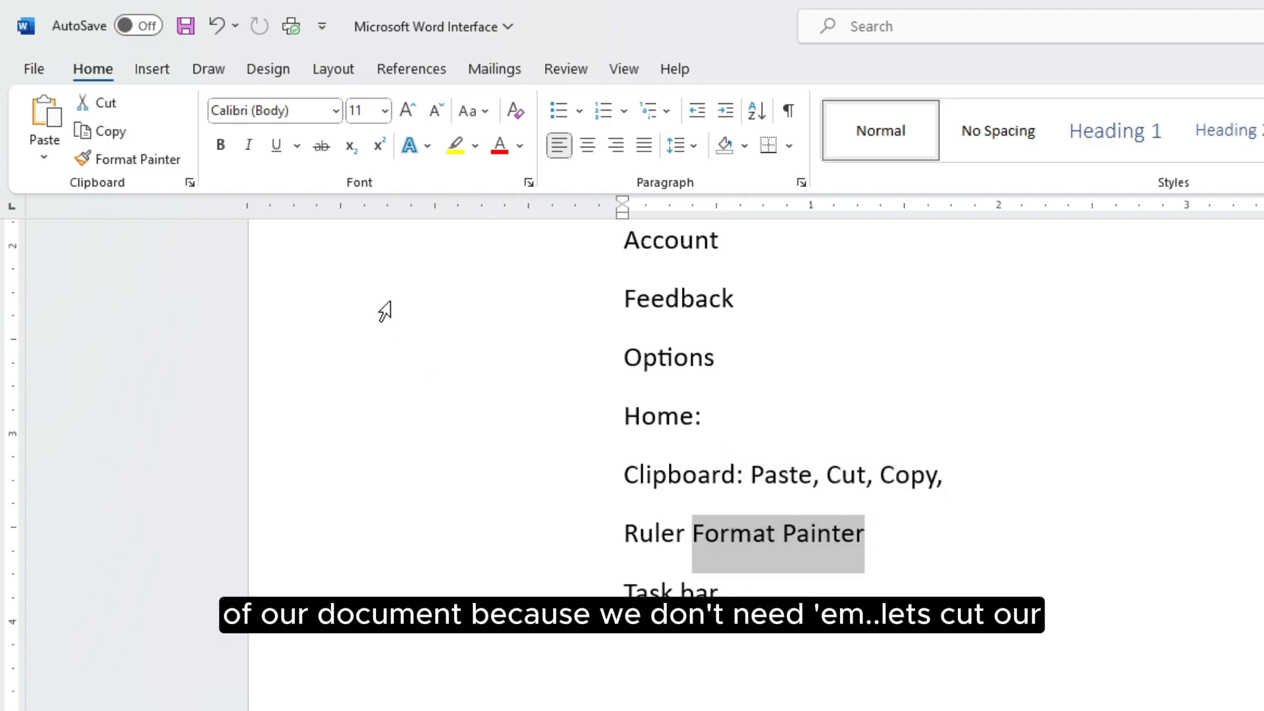
click(100, 103)
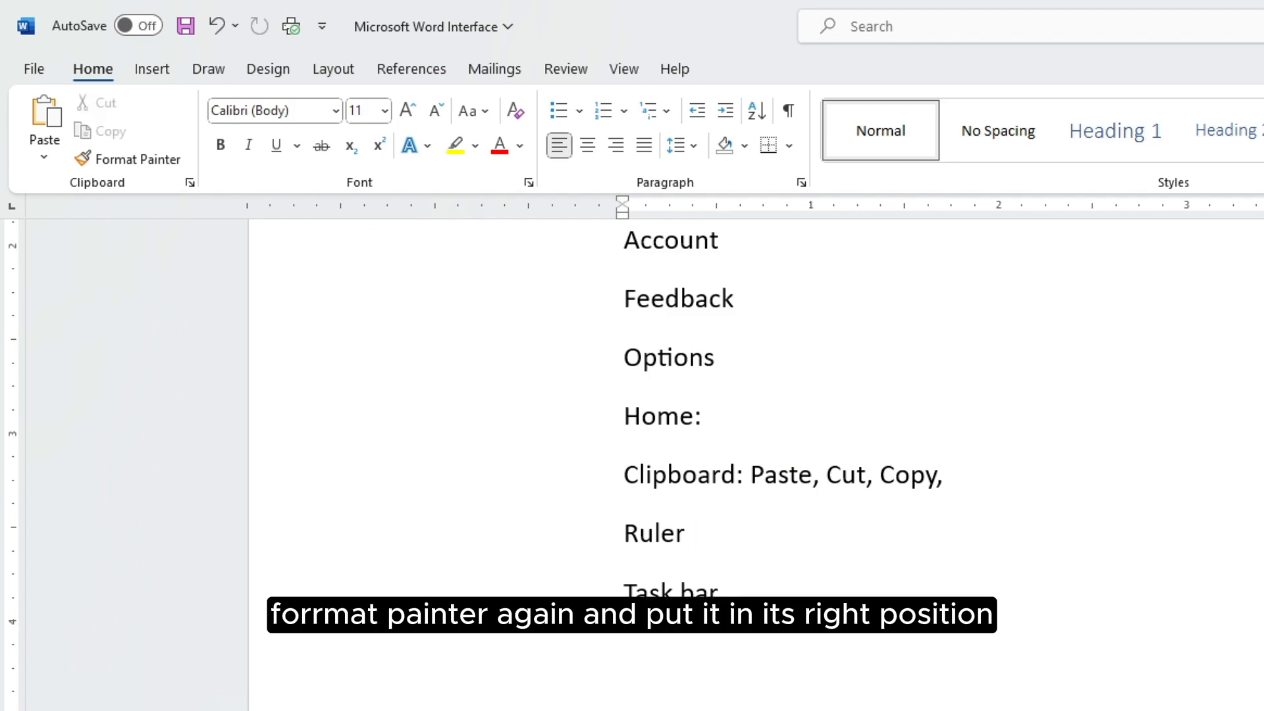
click(1030, 484)
click(45, 119)
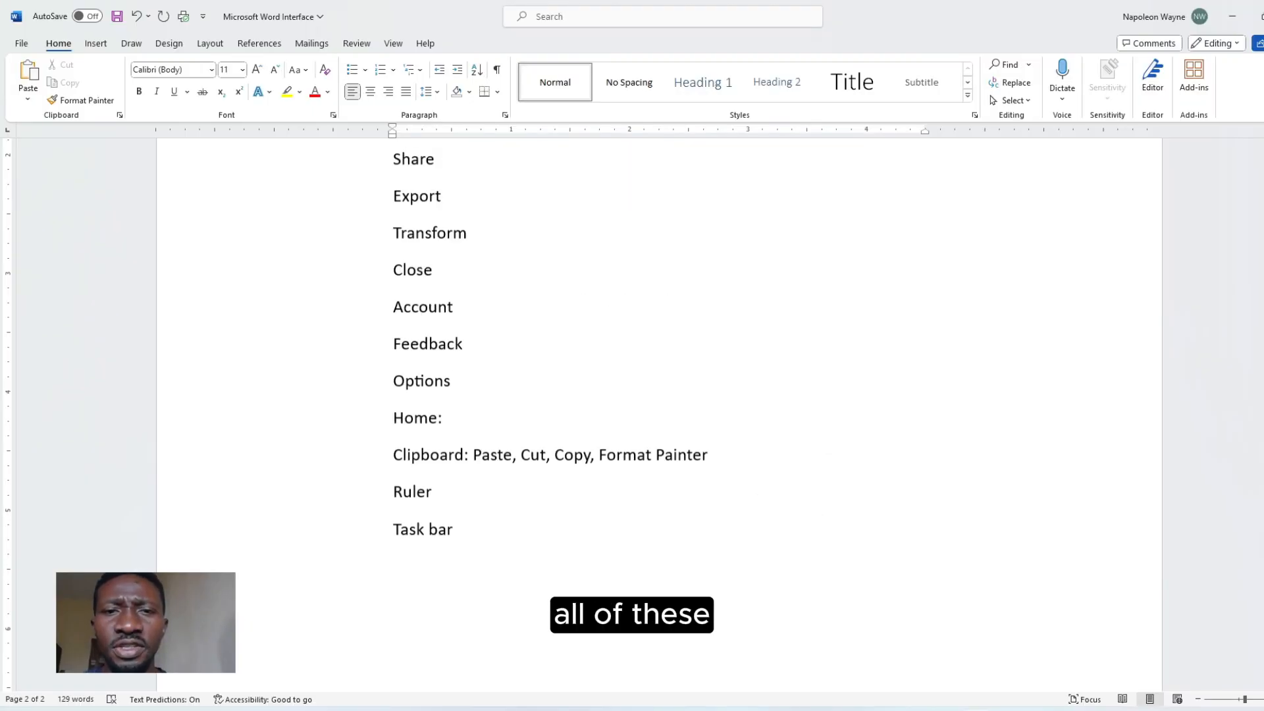
Open the Clipboard task pane showing the saved Format Painter entry
scroll(631, 395, up, 15)
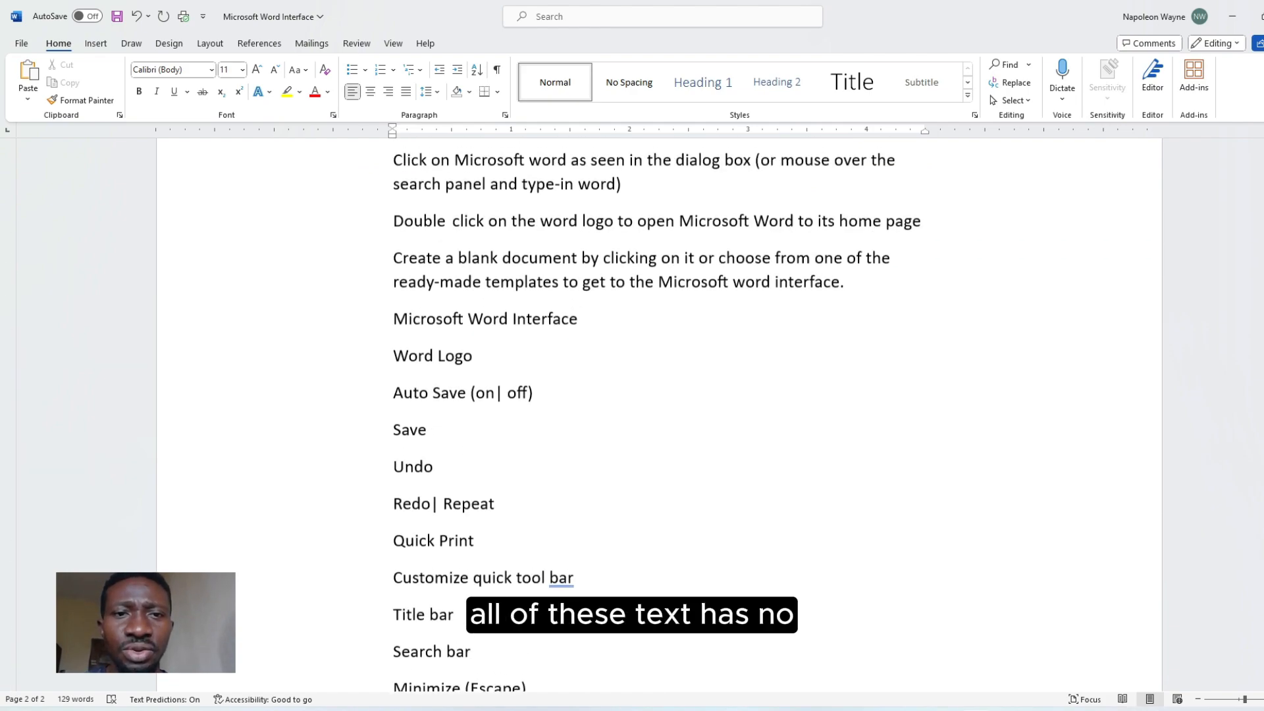
scroll(632, 395, down, 15)
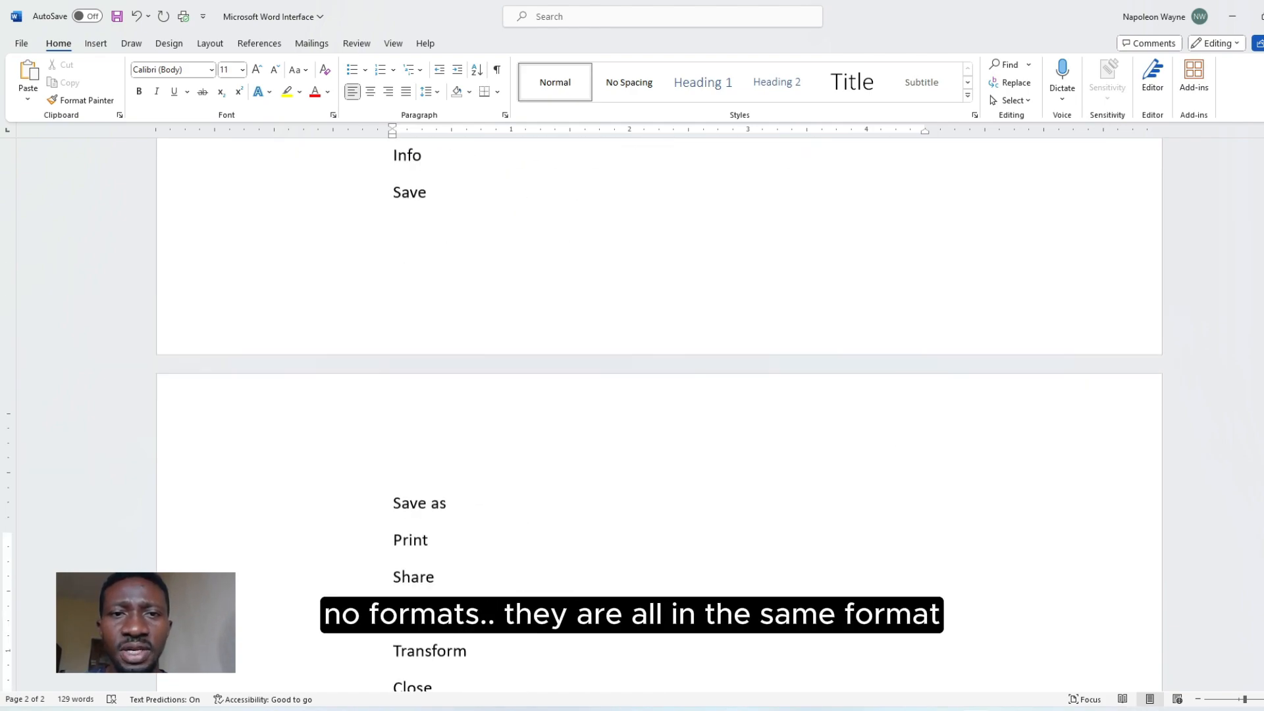
scroll(632, 395, down, 10)
scroll(658, 395, up, 20)
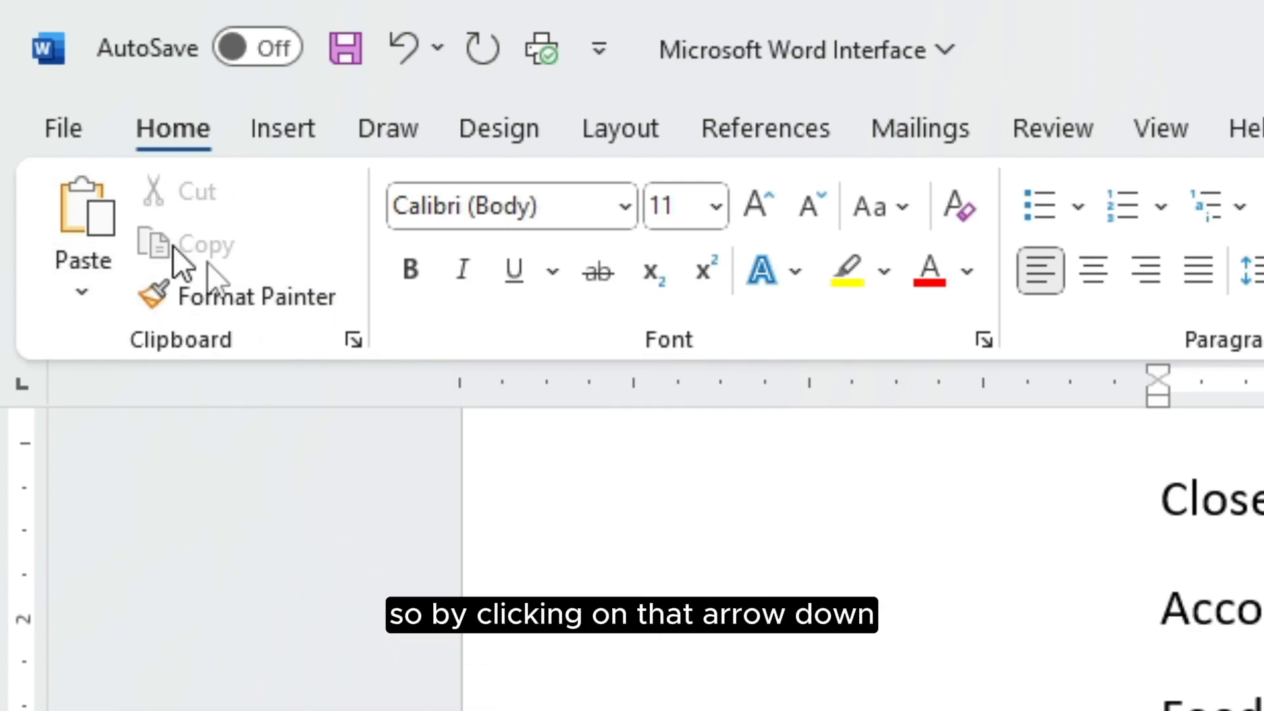
click(364, 343)
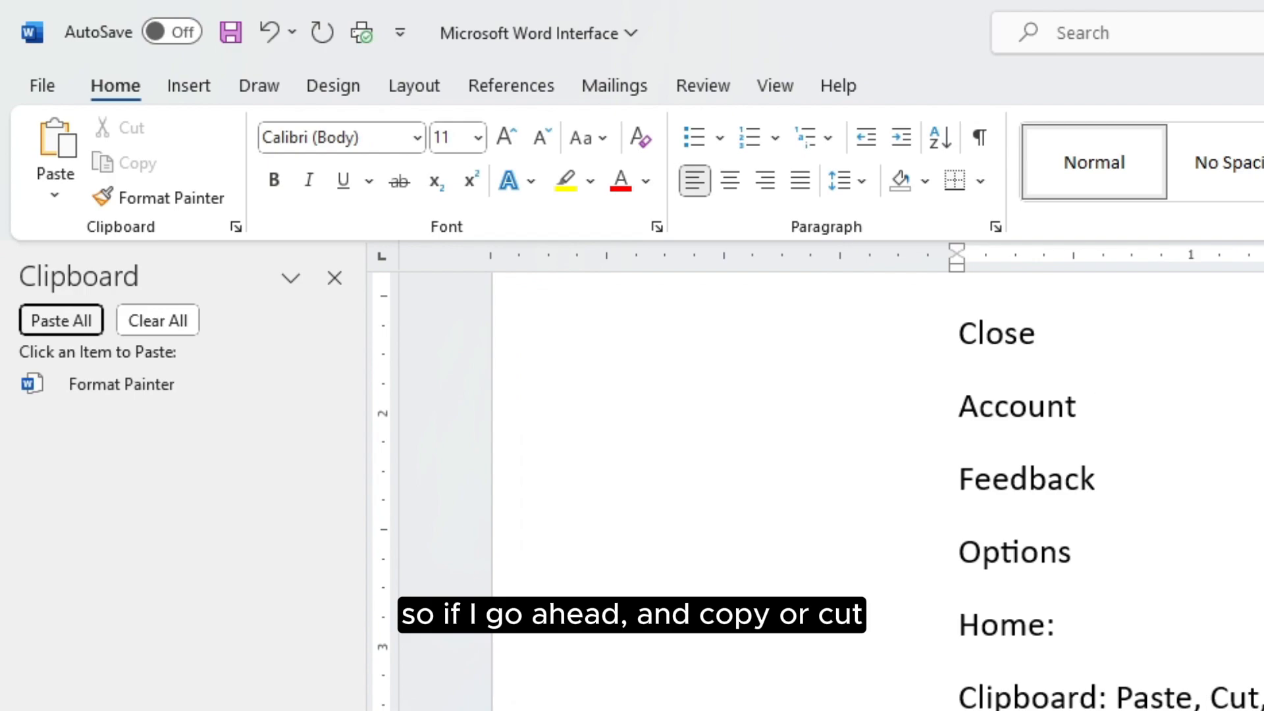
Copy 'Account' and paste it five times after Ruler using the Clipboard pane
drag(1103, 413, 960, 408)
key(ctrl+c)
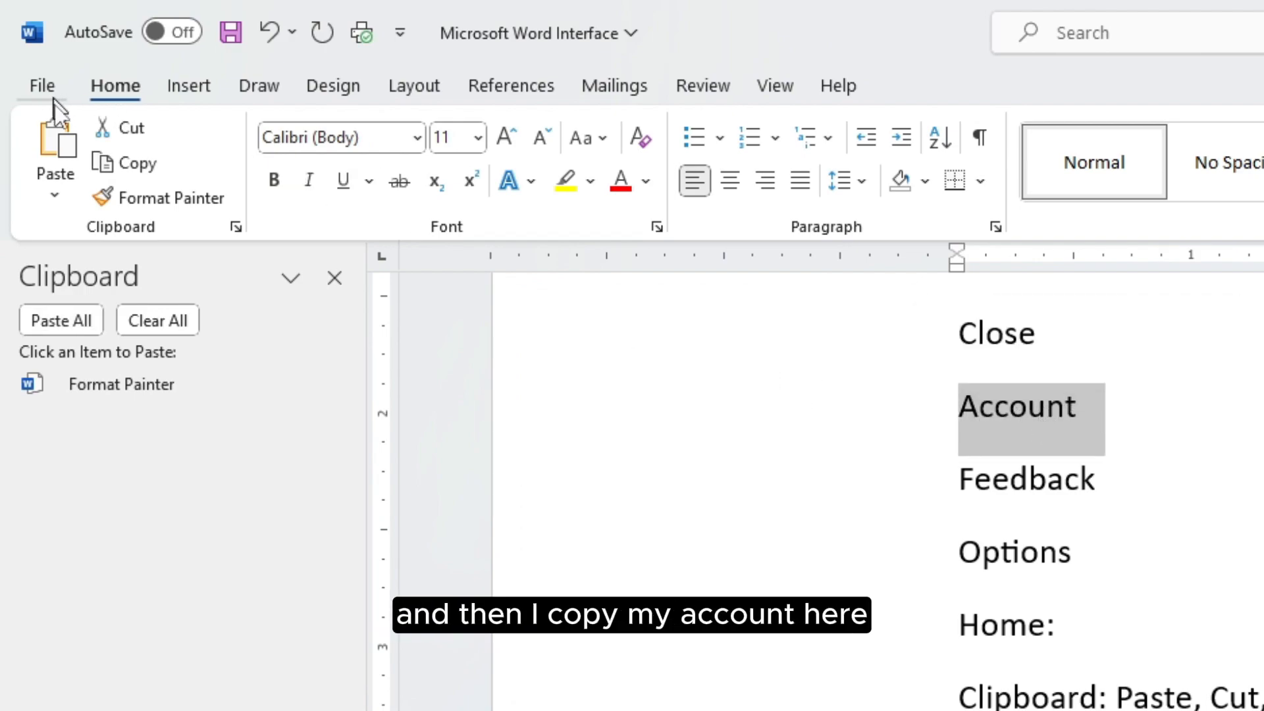
click(163, 167)
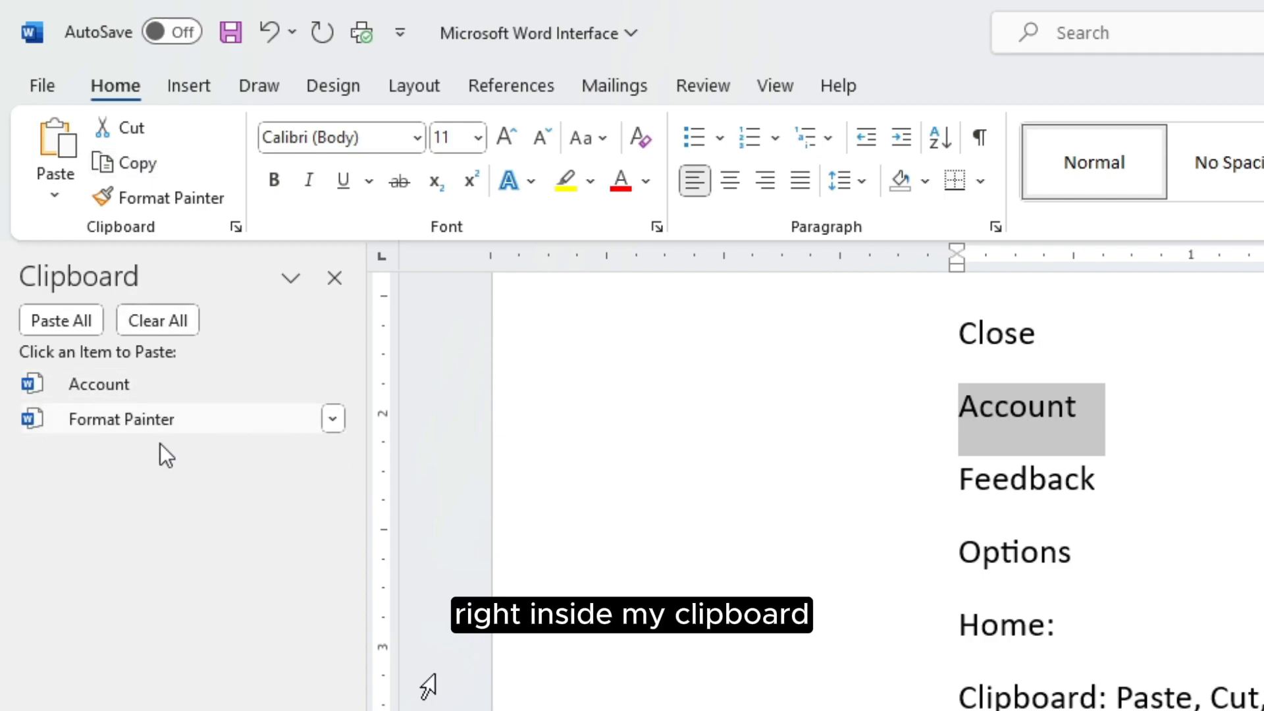
click(1079, 658)
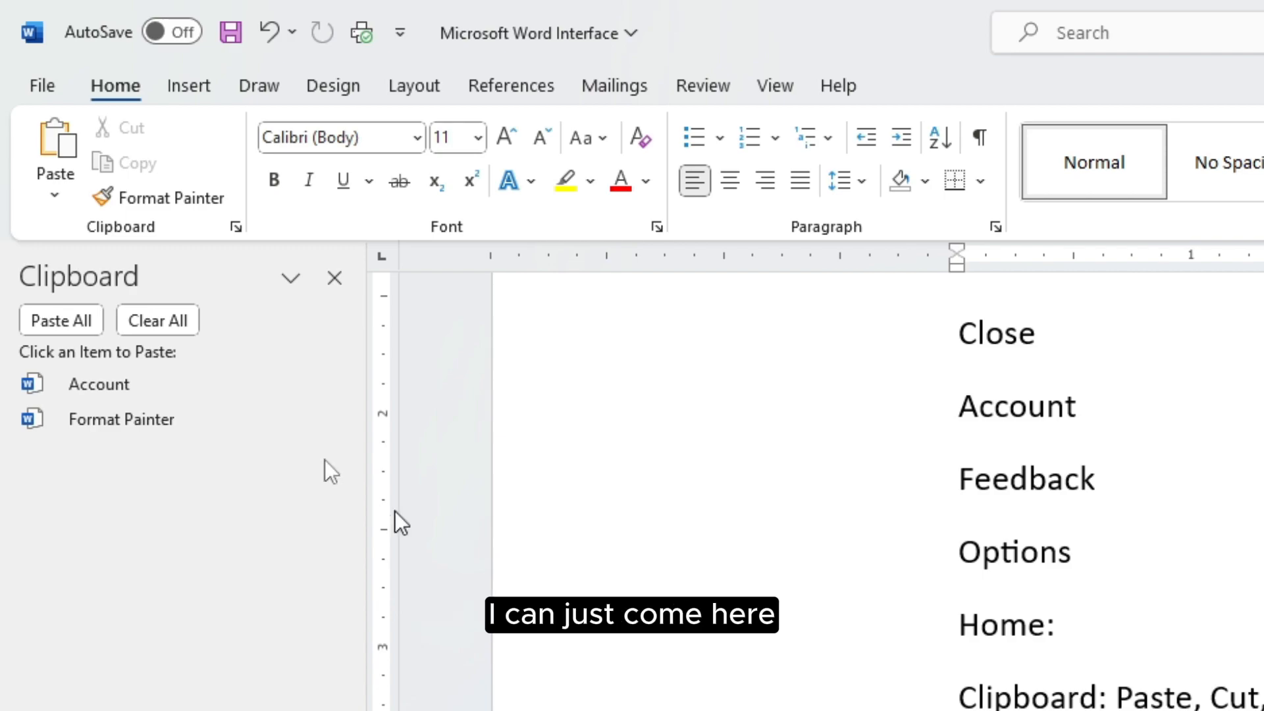
click(75, 385)
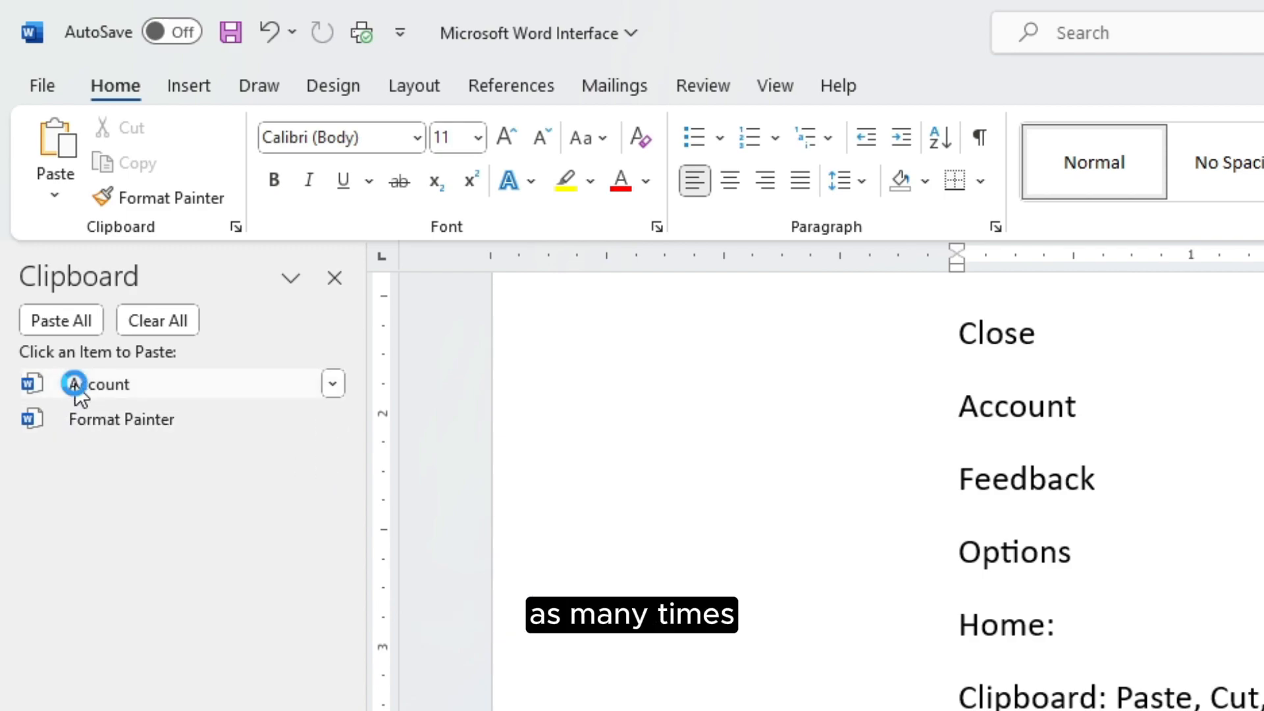
click(58, 284)
click(58, 284)
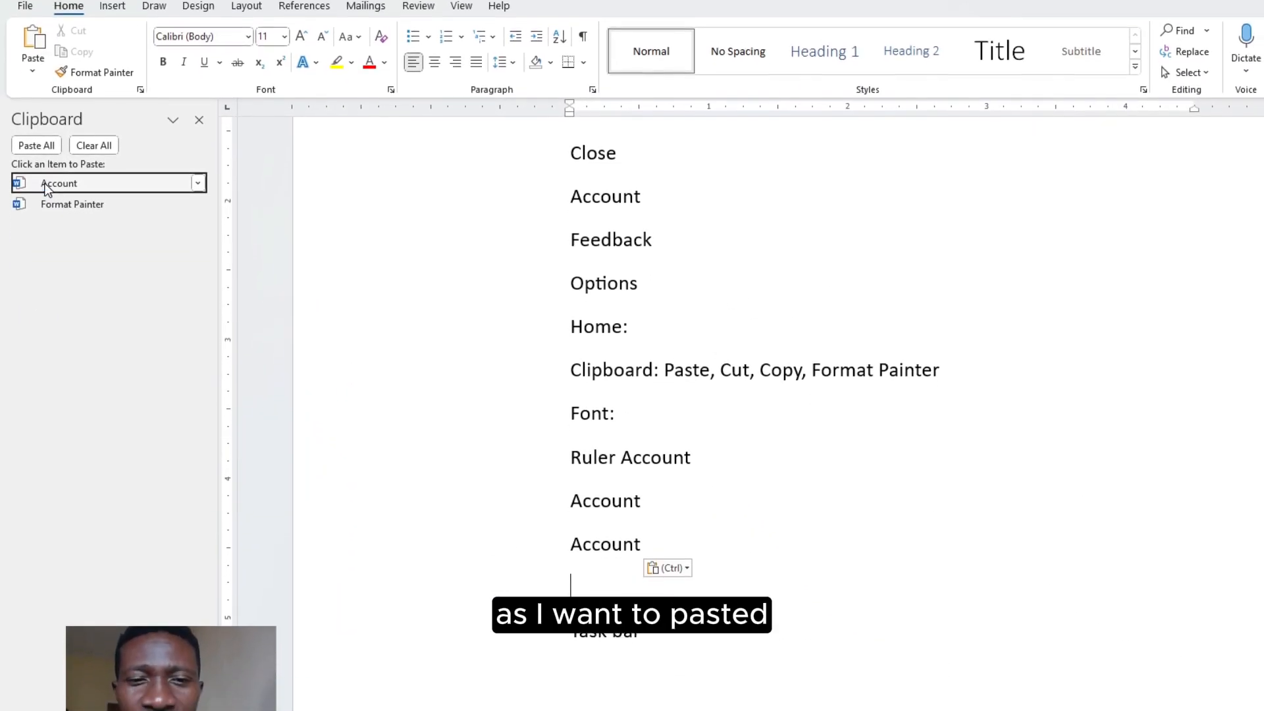
click(58, 284)
click(46, 154)
click(46, 155)
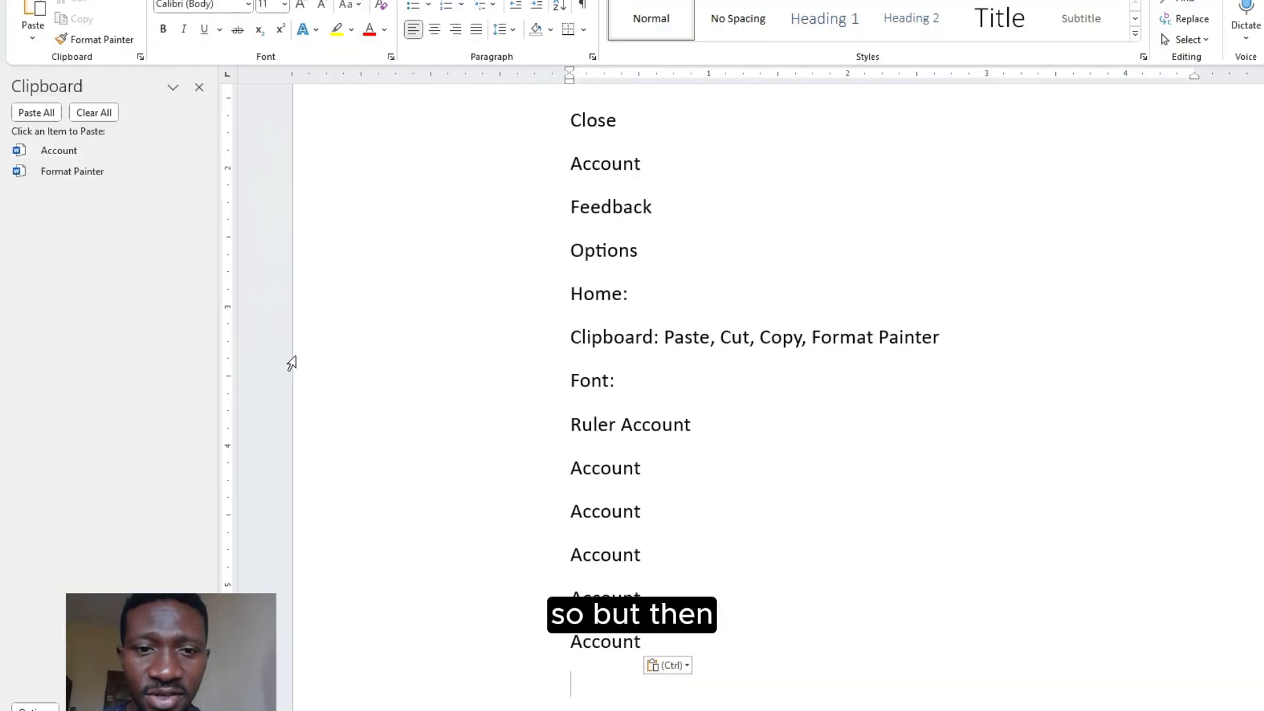
Delete all the pasted Account lines, leaving Ruler on its own line
scroll(400, 395, down, 3)
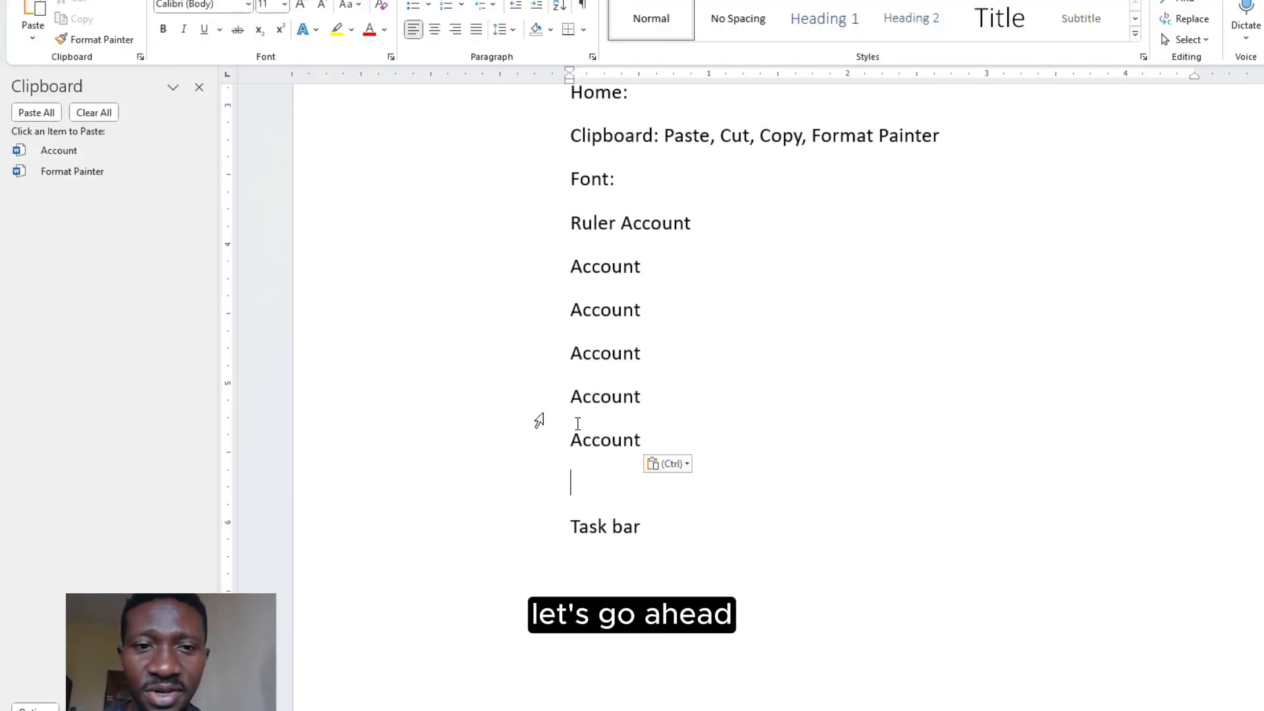
drag(570, 484, 573, 285)
key(Delete)
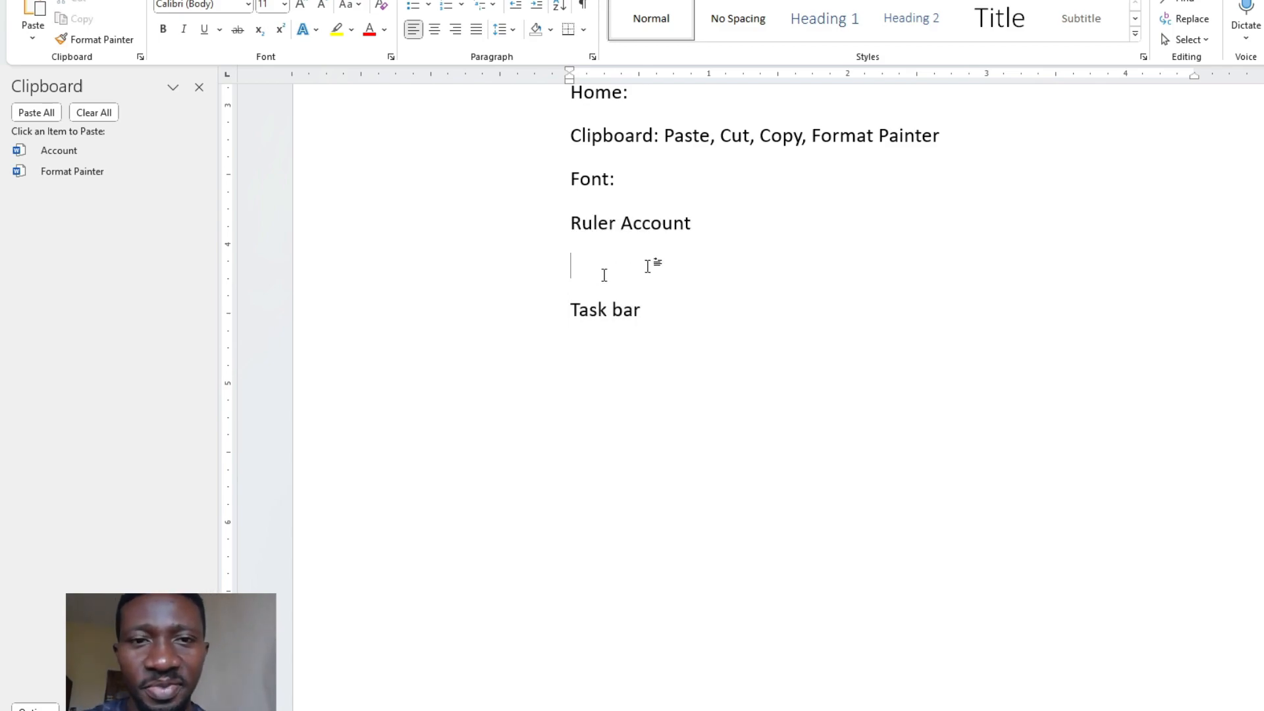
key(BackSpace)
key(BackSpace)
key(BackSpace)
key(BackSpace)
key(BackSpace)
key(BackSpace)
key(BackSpace)
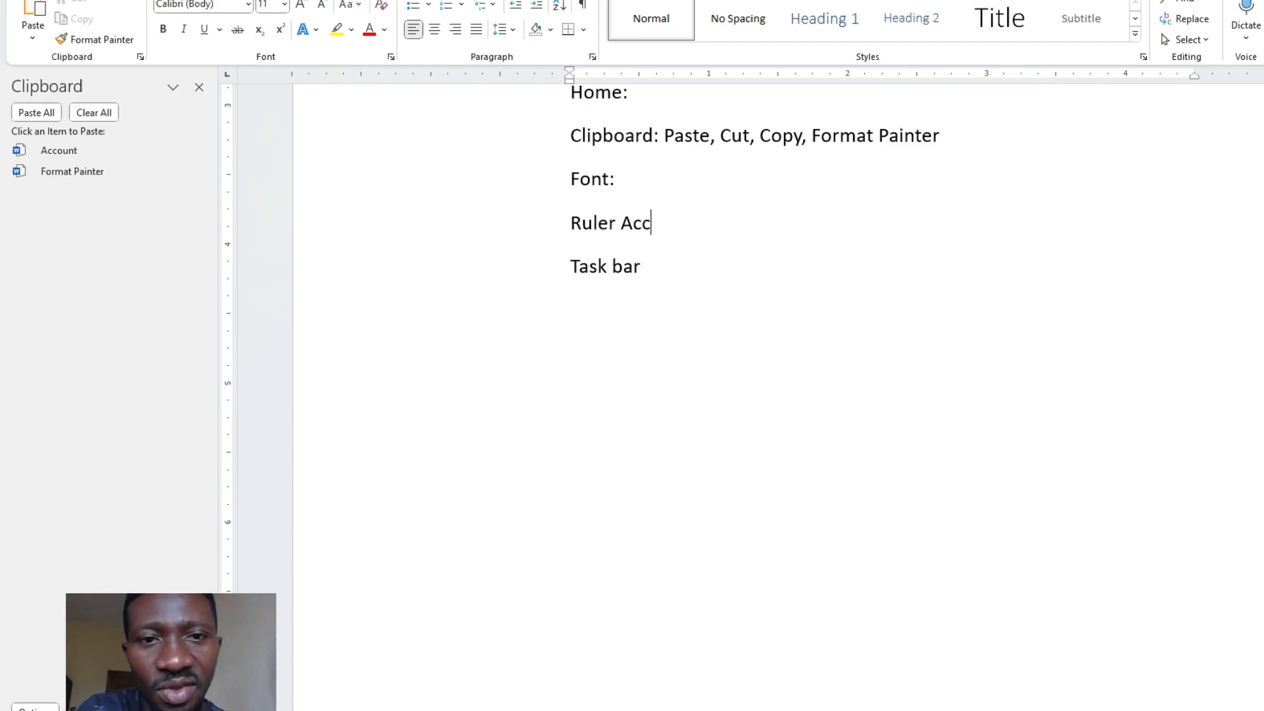
key(BackSpace)
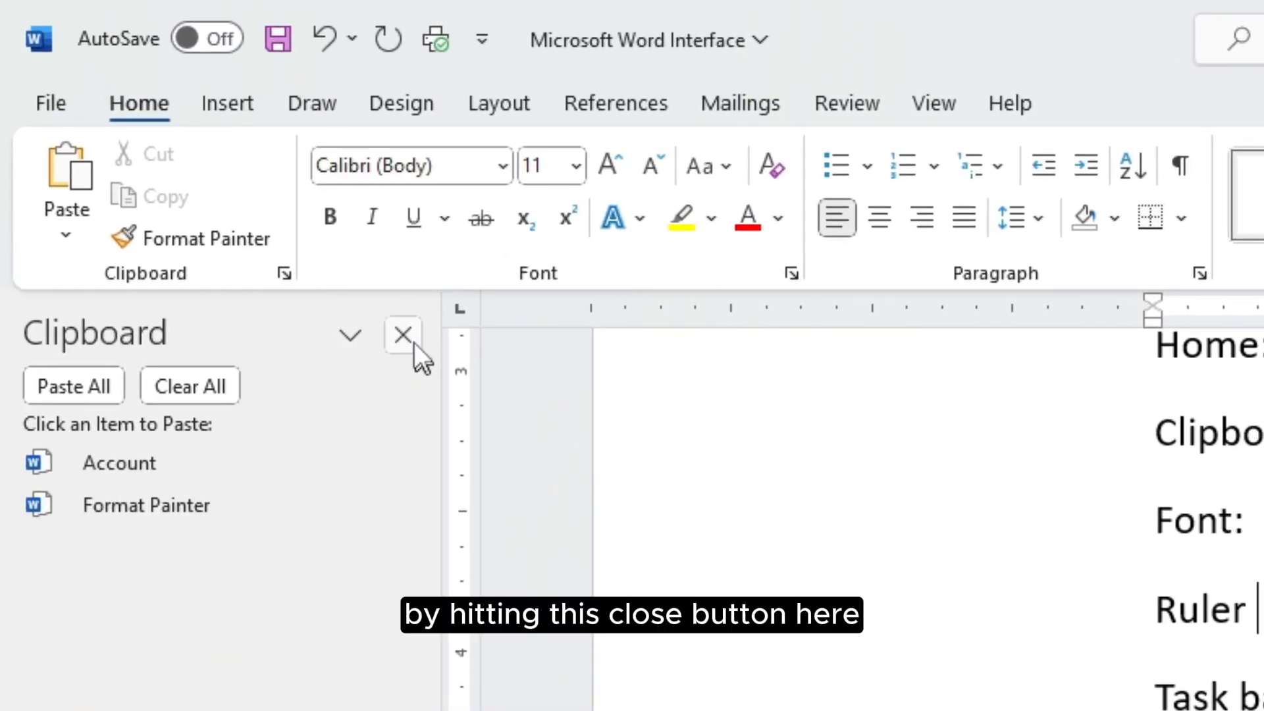
Close the Clipboard pane and start a new Font line under the Clipboard line
click(404, 336)
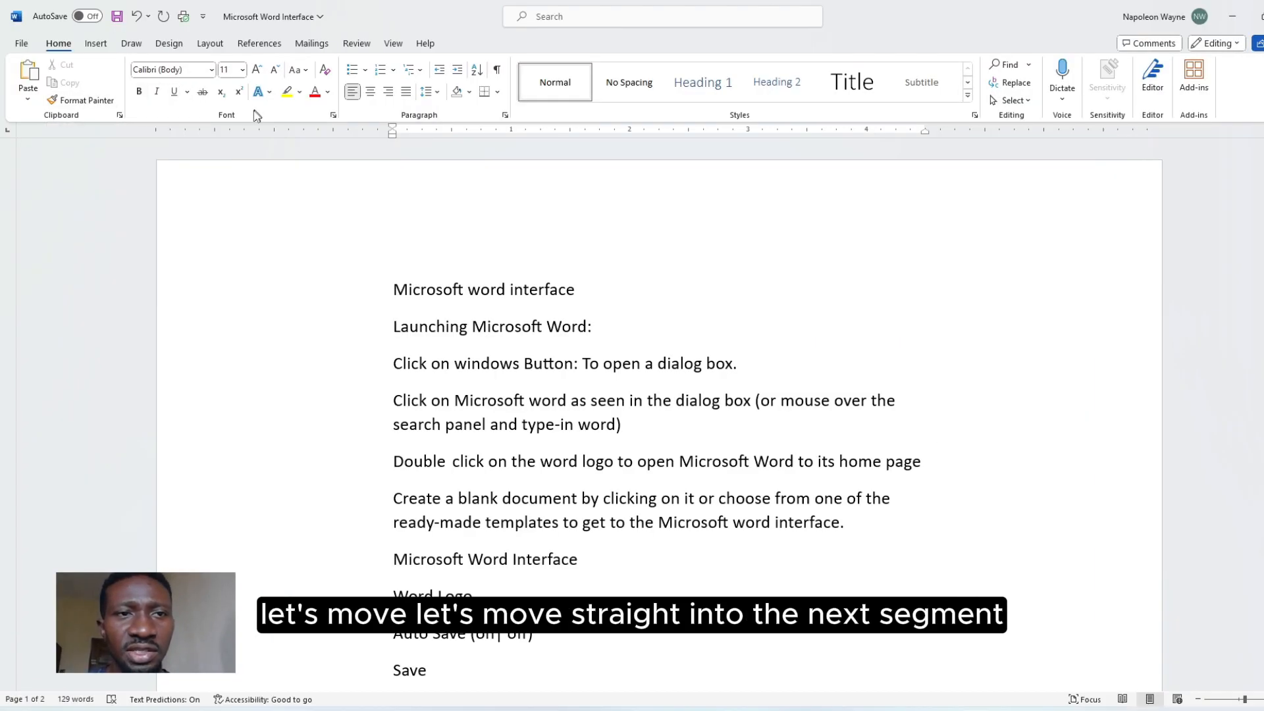
scroll(323, 154, down, 7)
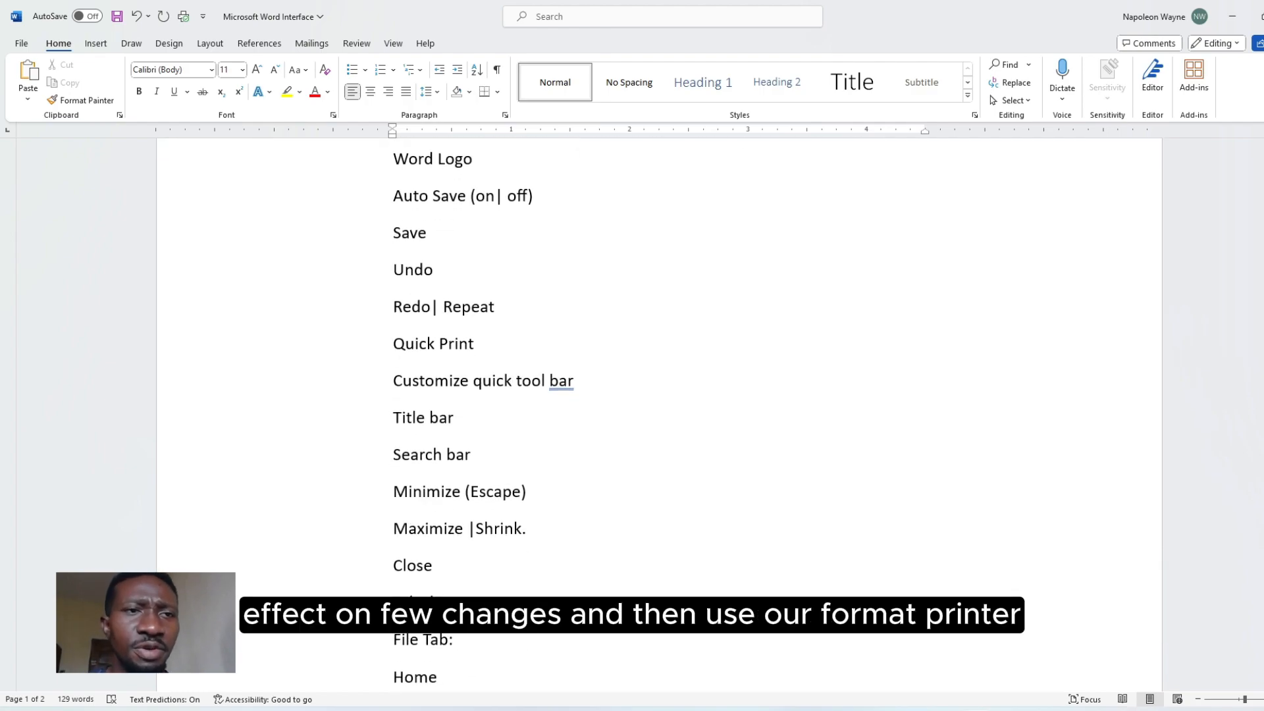
scroll(659, 395, down, 20)
scroll(658, 395, up, 3)
scroll(630, 432, up, 3)
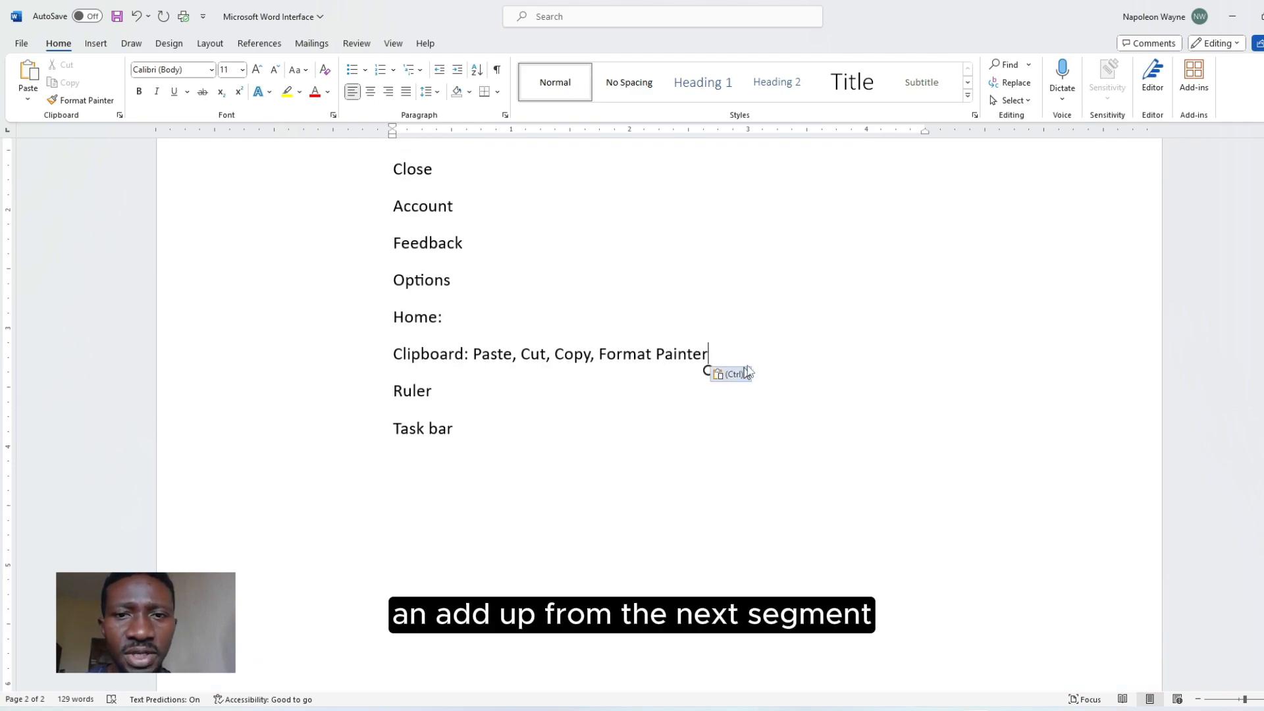
key(Return)
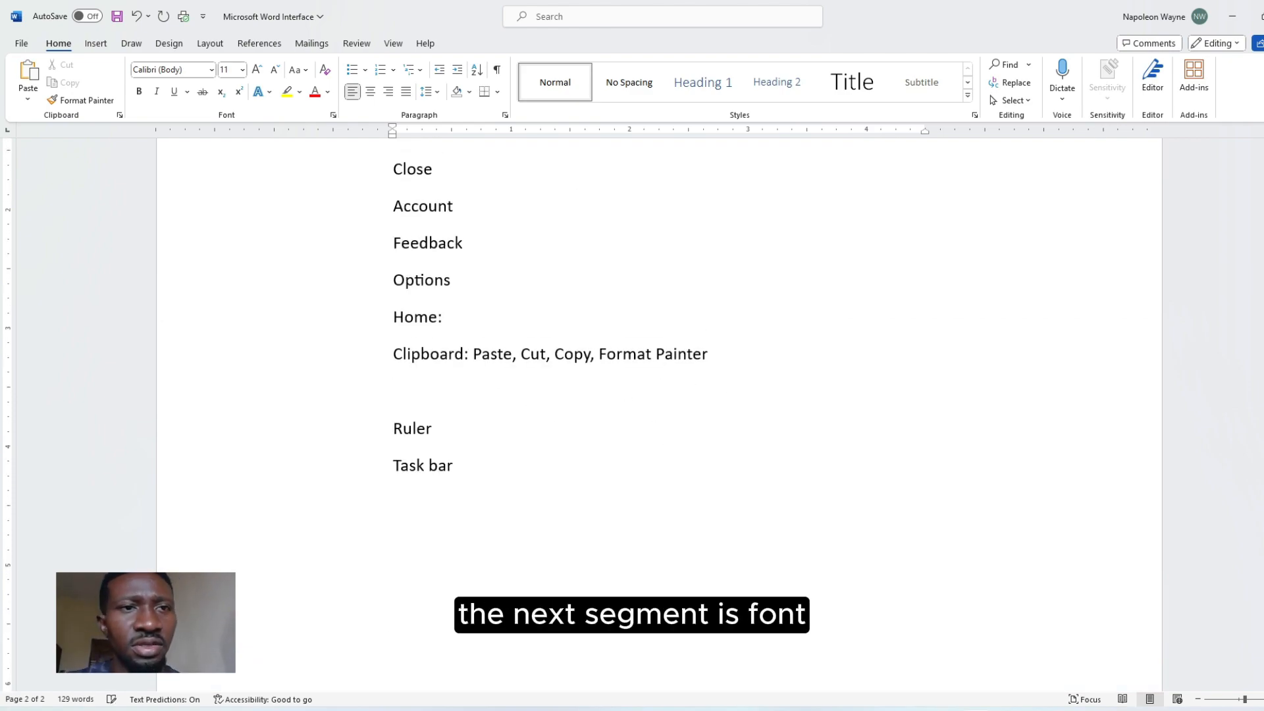
text(Fo)
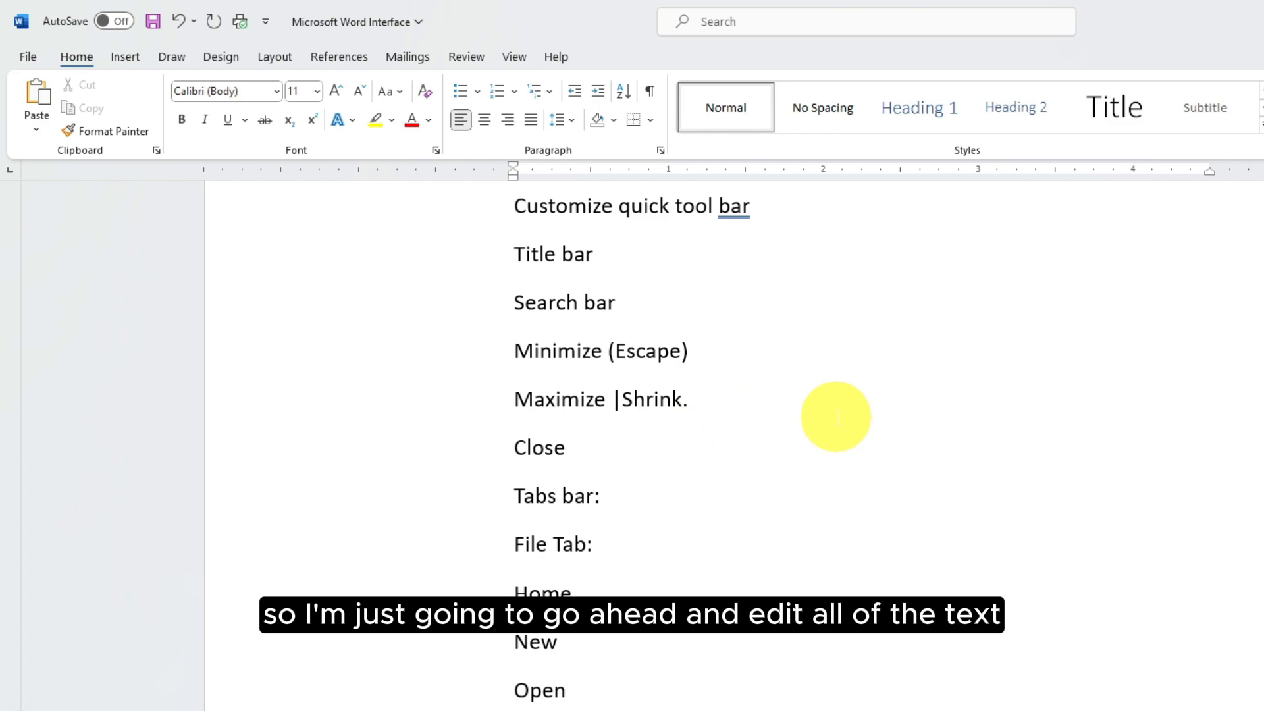
Add 'Font Style' after 'Font:' and scroll back up to the title
scroll(836, 417, up, 12)
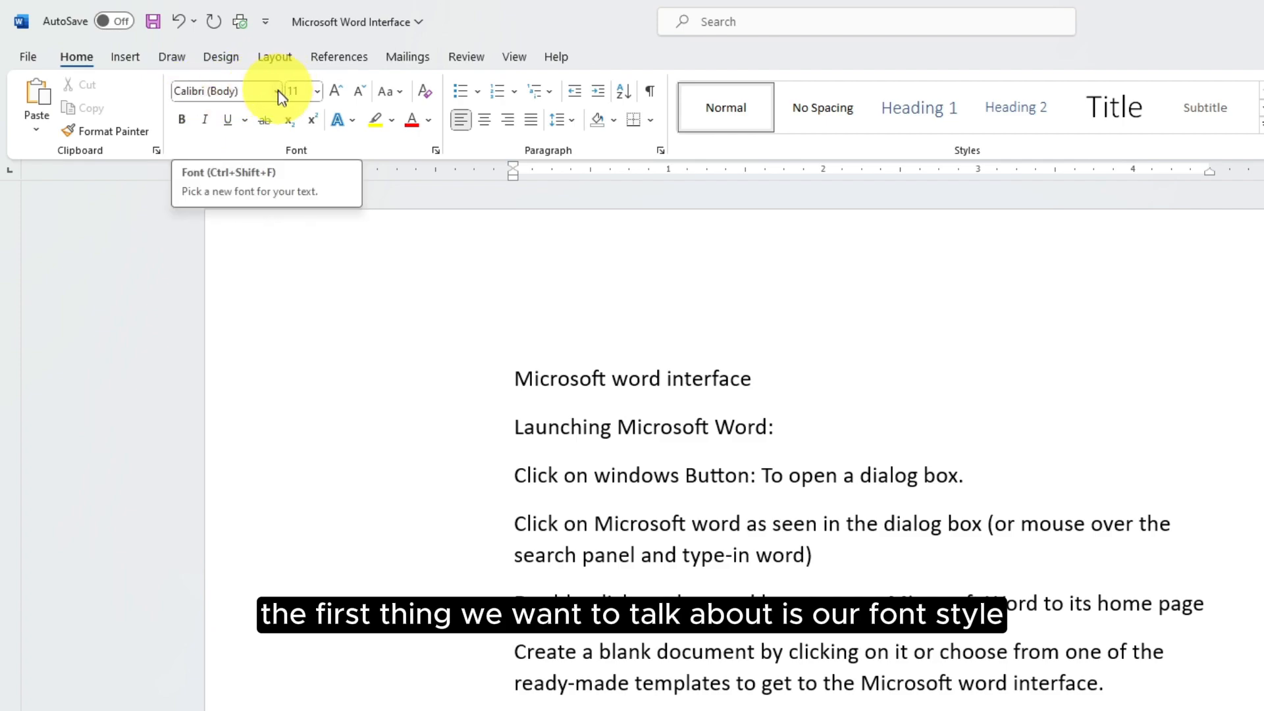
scroll(526, 378, down, 10)
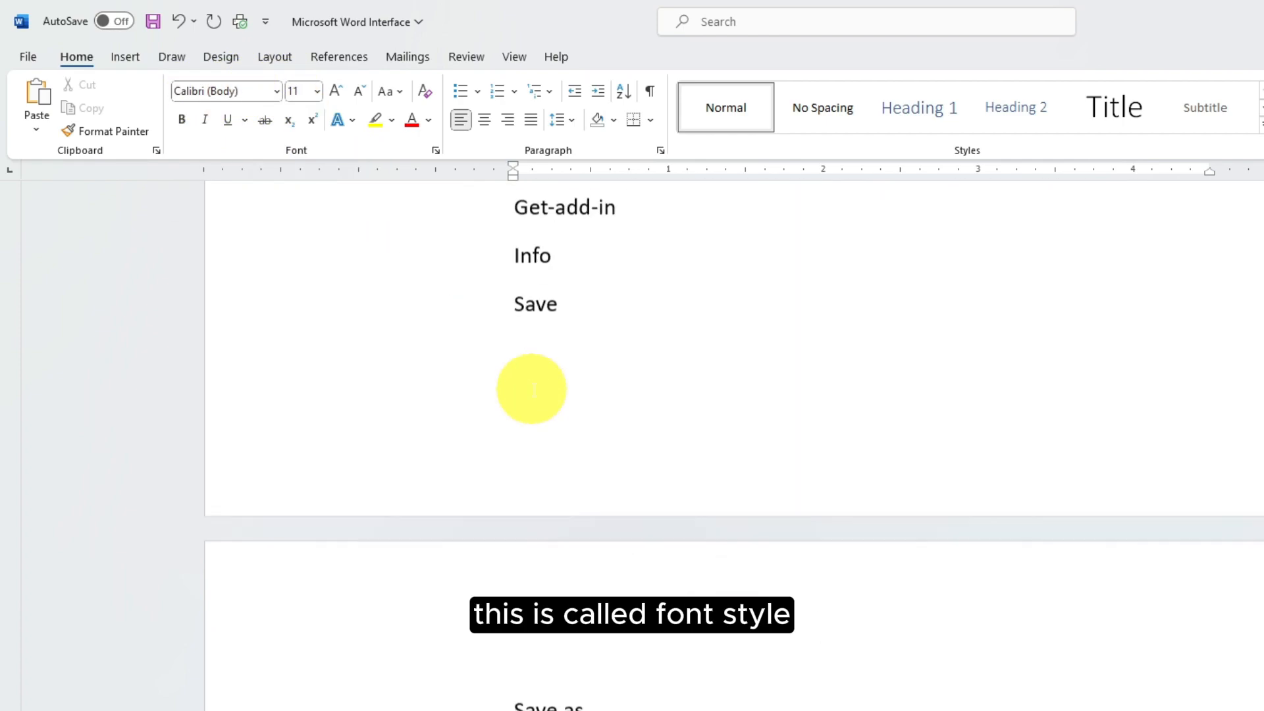
scroll(532, 388, down, 9)
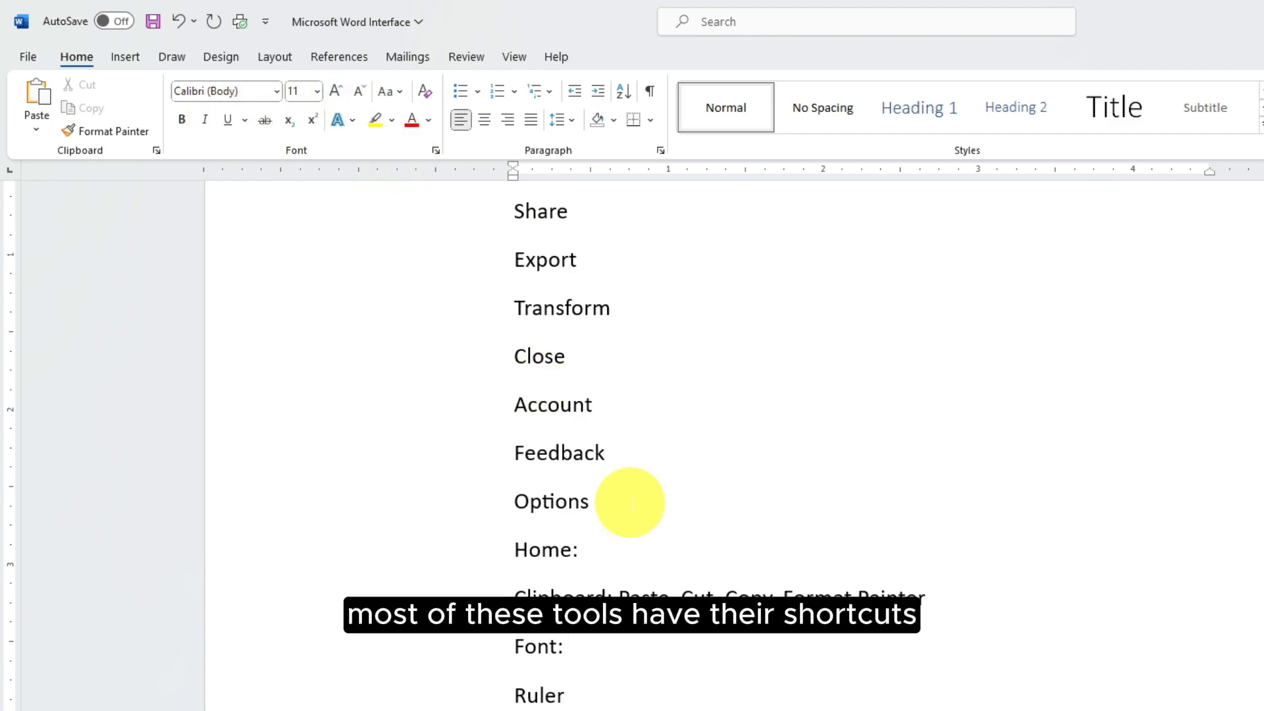
click(594, 647)
text(Font Styl)
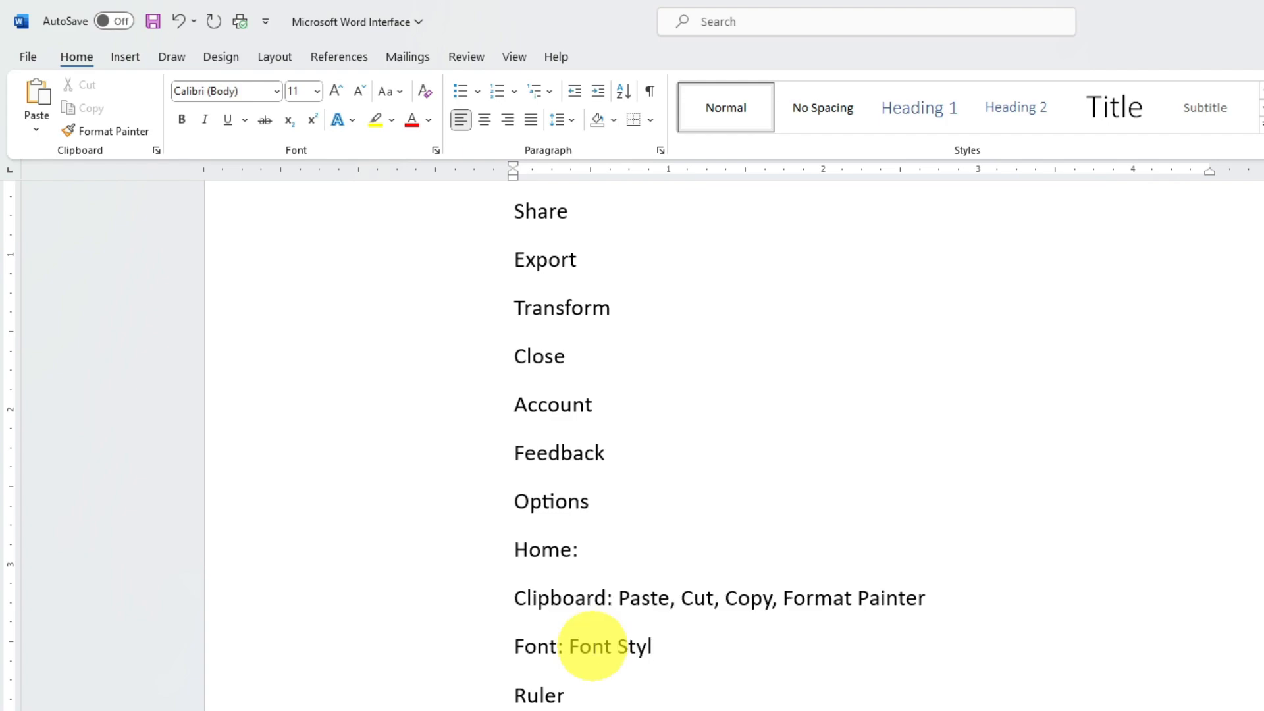
text(e)
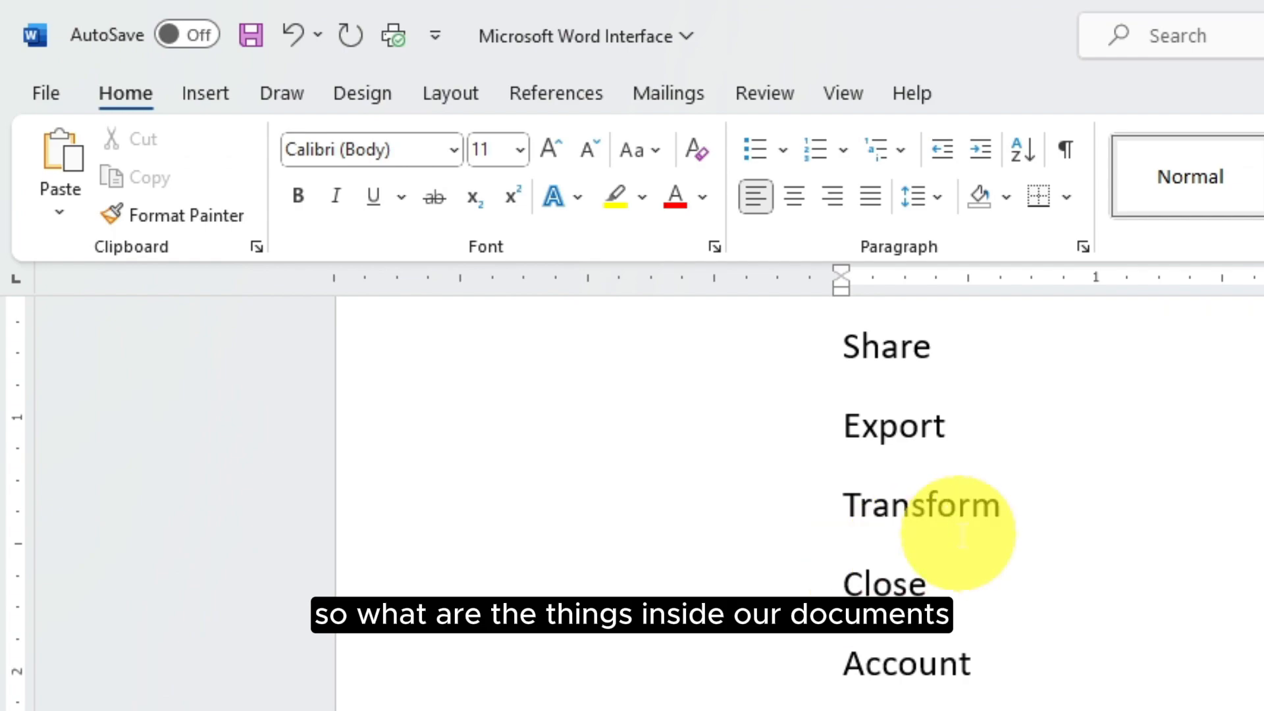
scroll(587, 324, up, 10)
scroll(962, 534, up, 6)
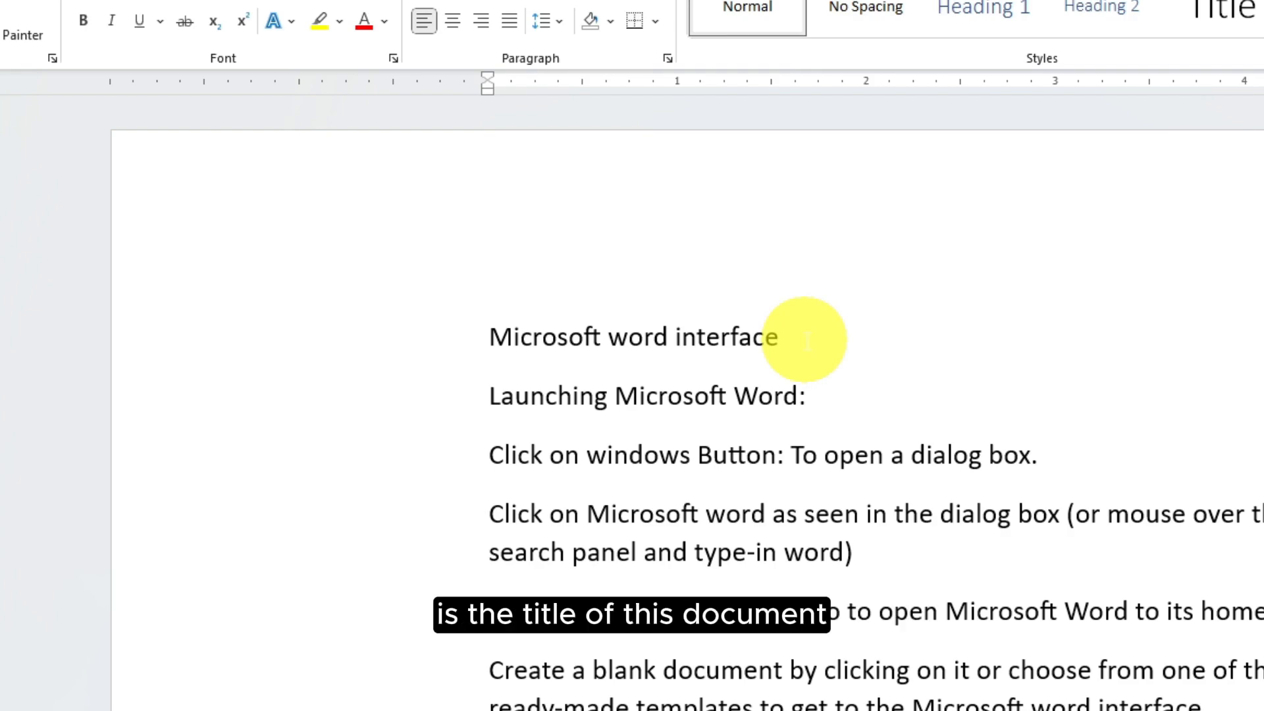
Set the title 'Microsoft word interface' in the Impact font
drag(805, 340, 479, 342)
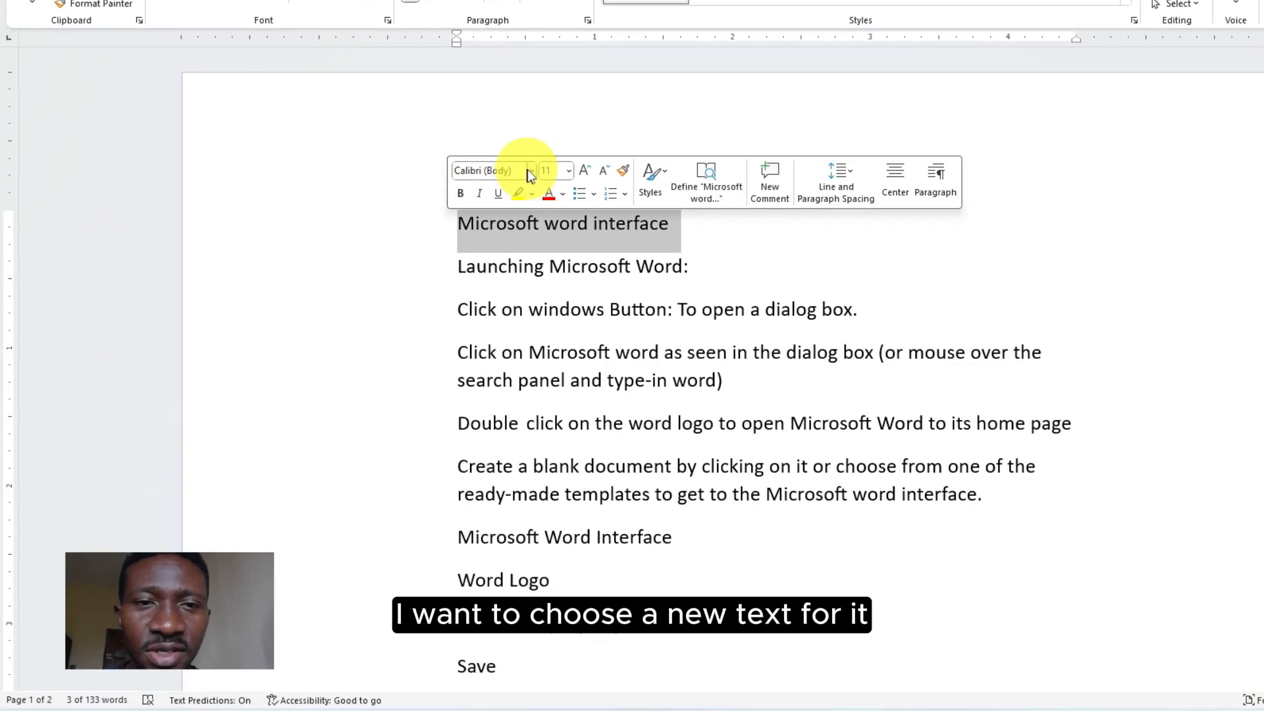
click(532, 172)
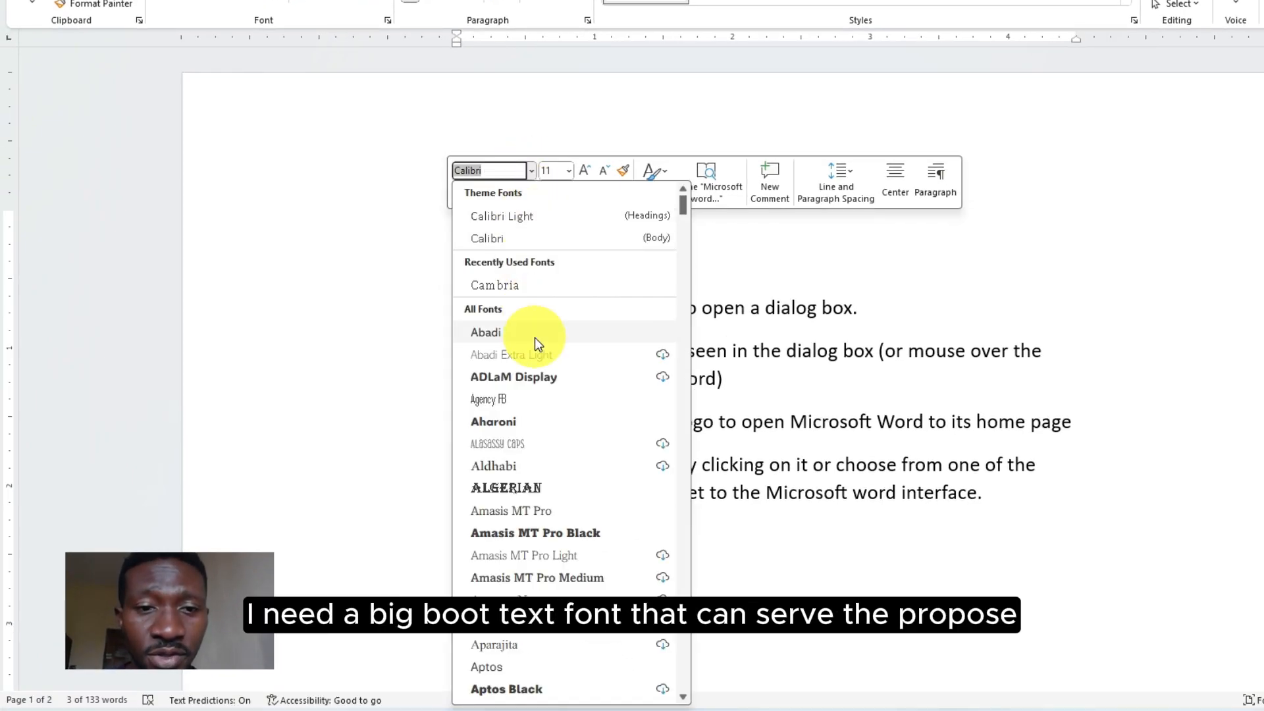
scroll(534, 339, down, 4)
scroll(534, 338, down, 5)
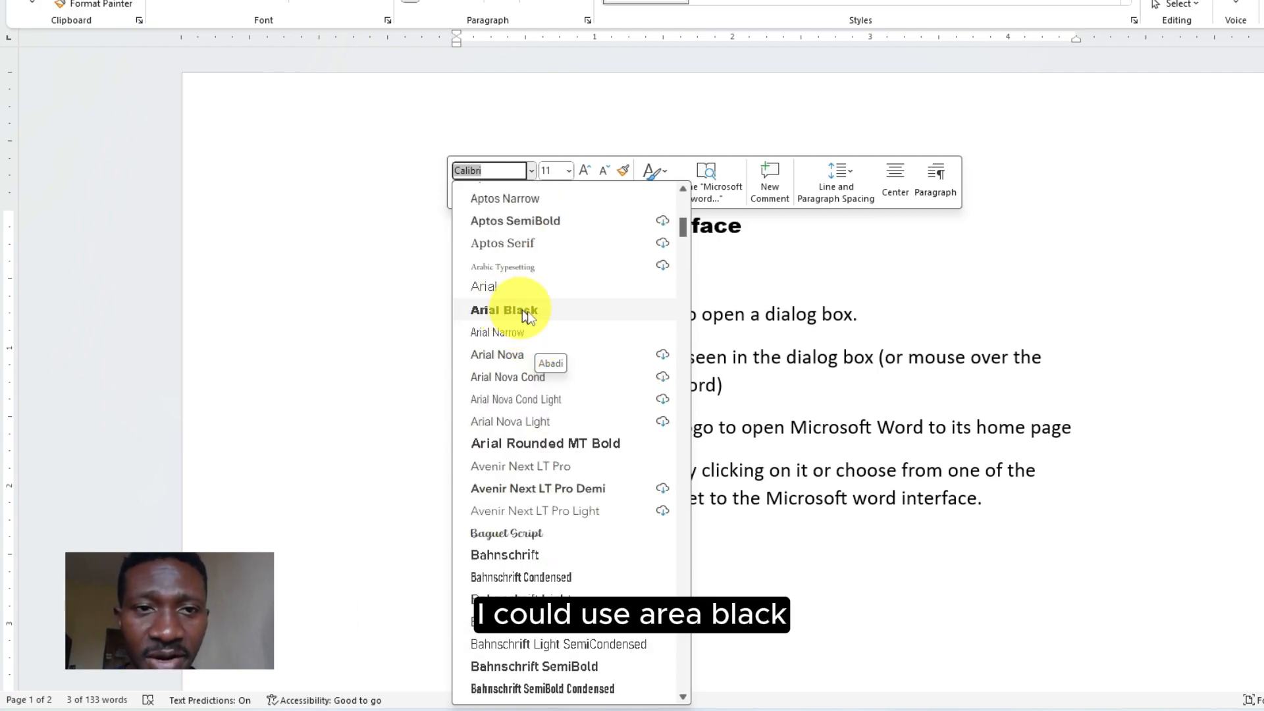
text(Impact)
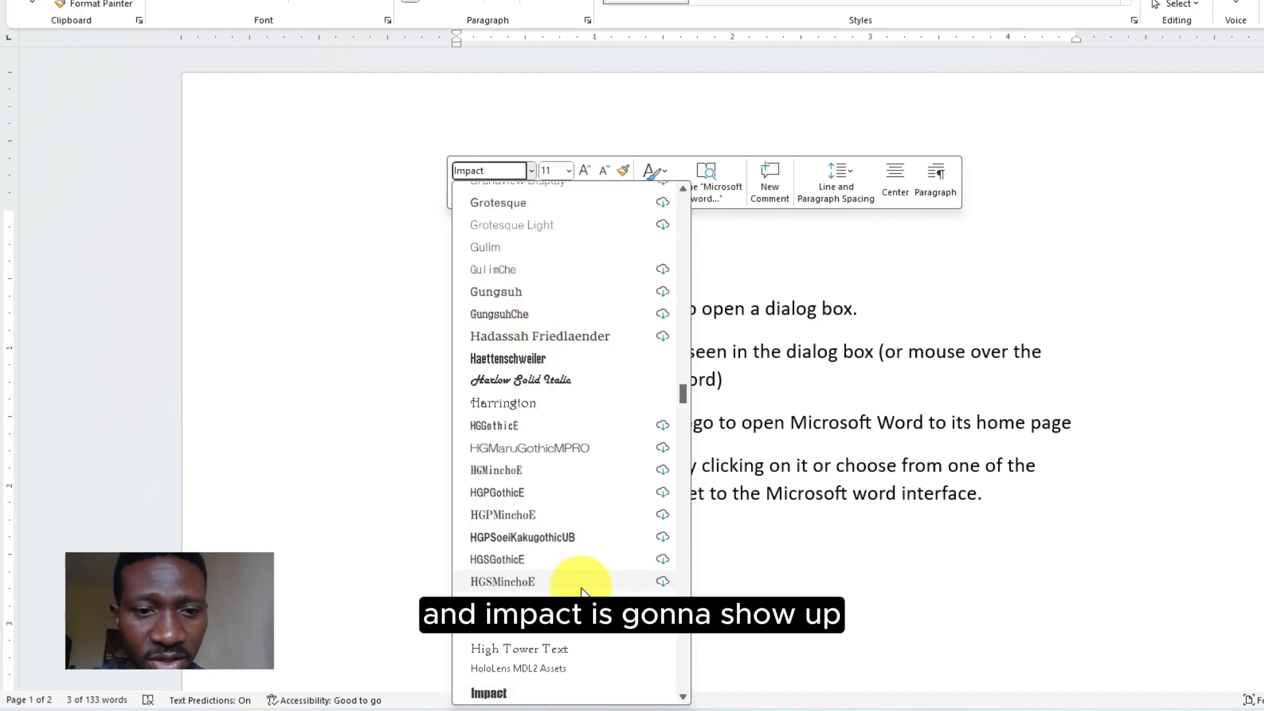
click(524, 685)
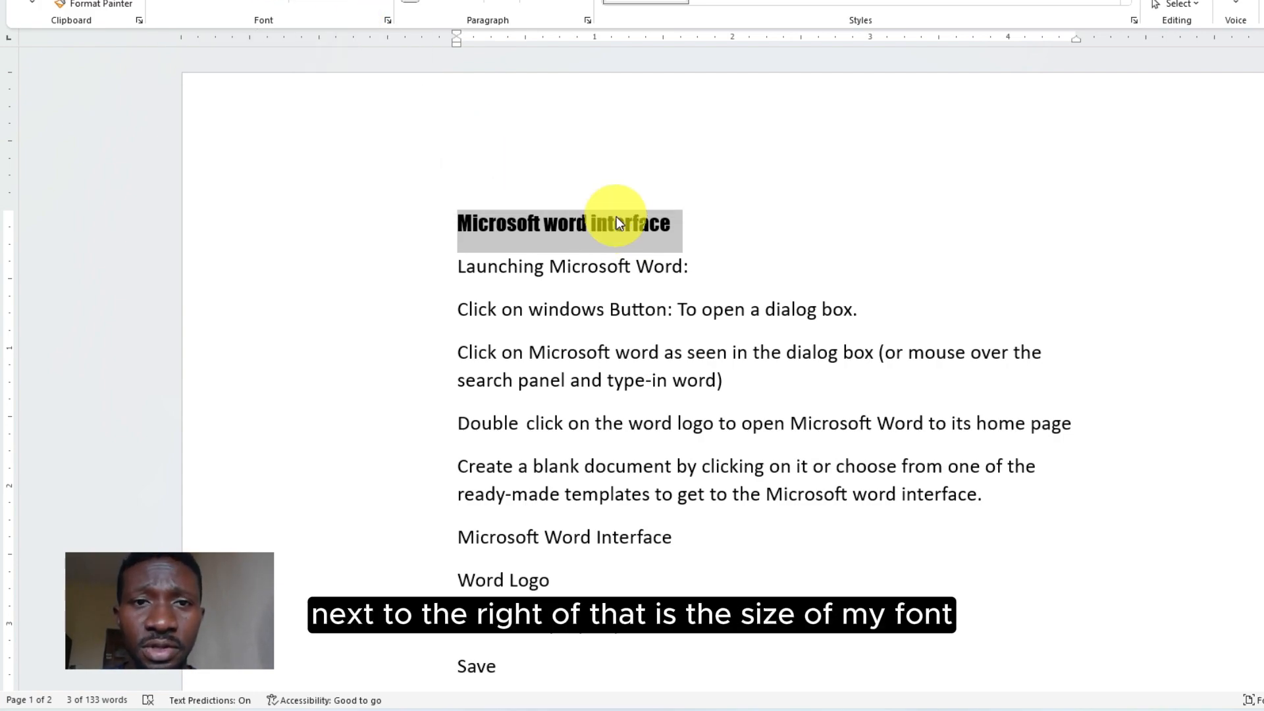
scroll(675, 510, down, 15)
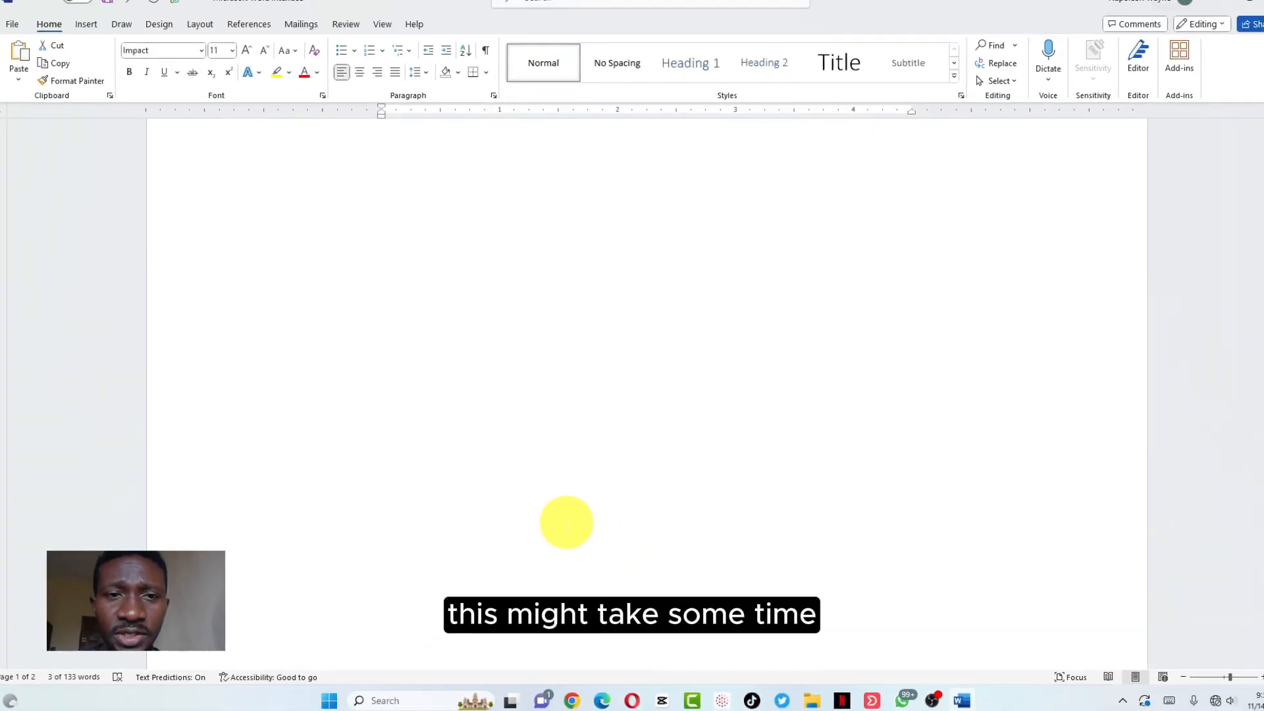
Finish the Font Style shortcut and move 'Font Style (Ctrl Shift F)' onto its own line
click(503, 300)
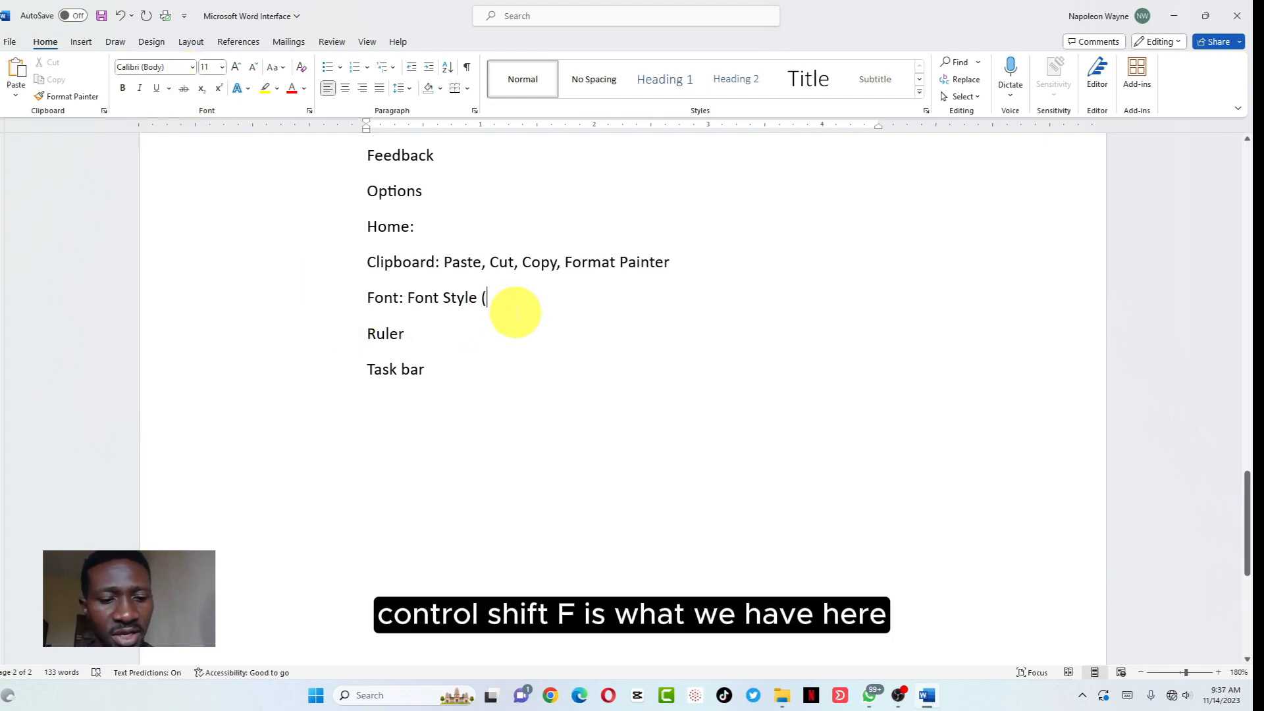
text(Ctrl Shift F)
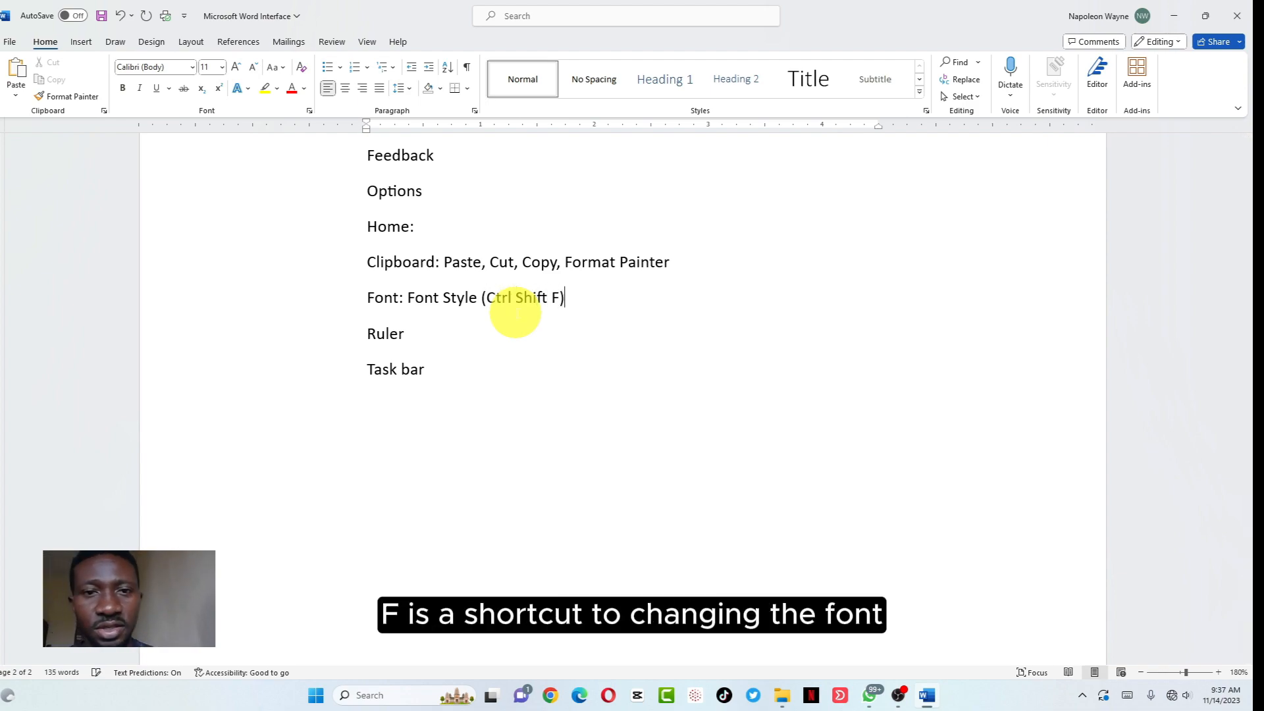
click(408, 297)
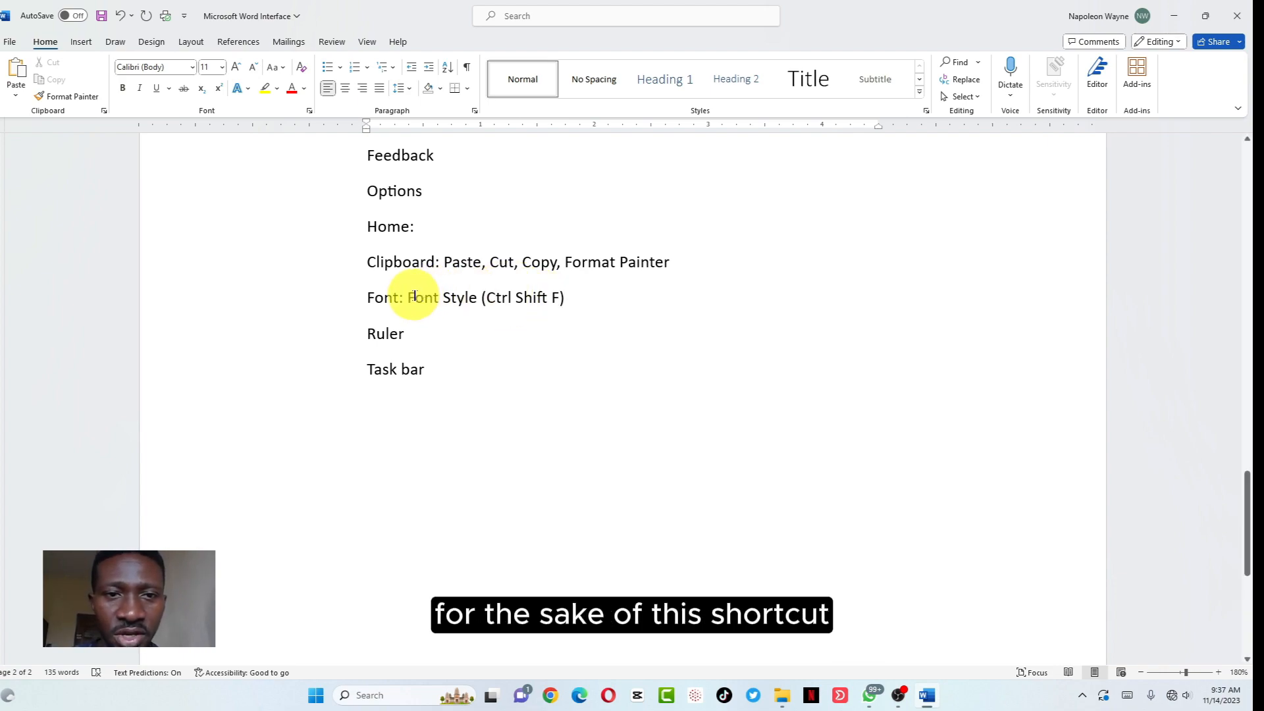
key(Return)
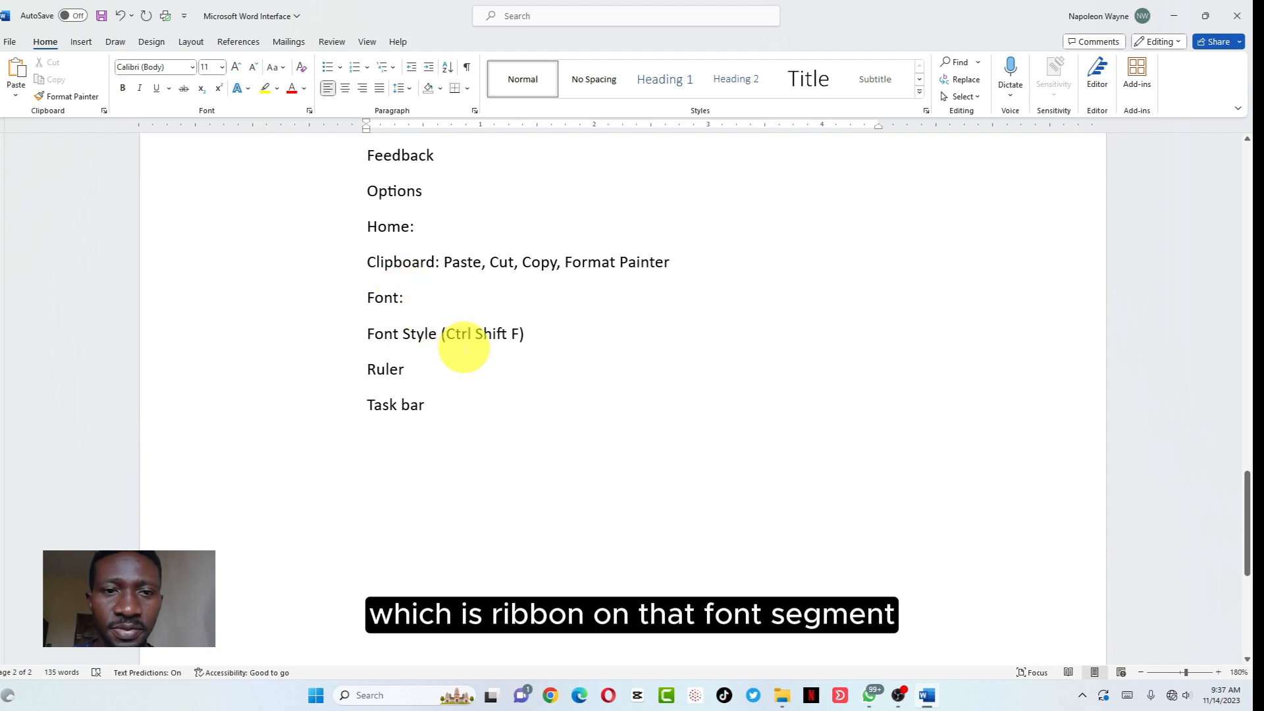
Add a 'Font Size (Ctrl Shift P' line beneath Font Style, fixing the stray 9
click(529, 334)
key(Return)
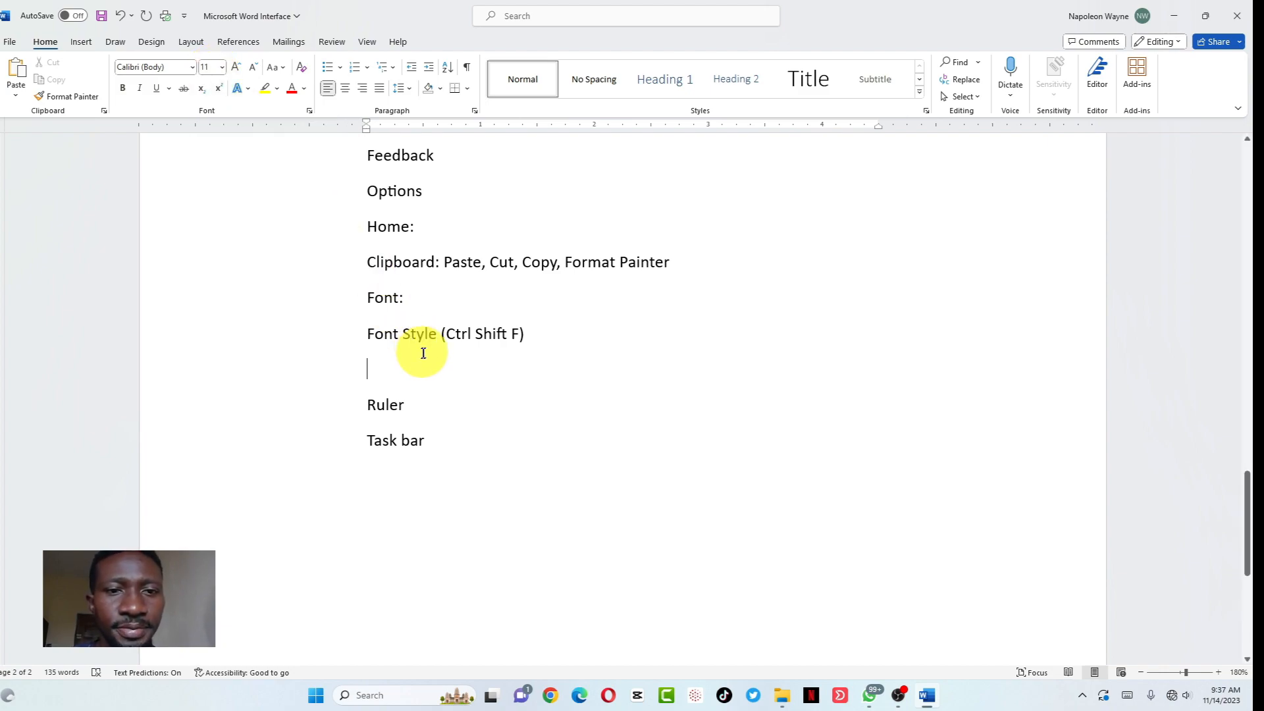
text(Font Size 9Ctrl Shift P)
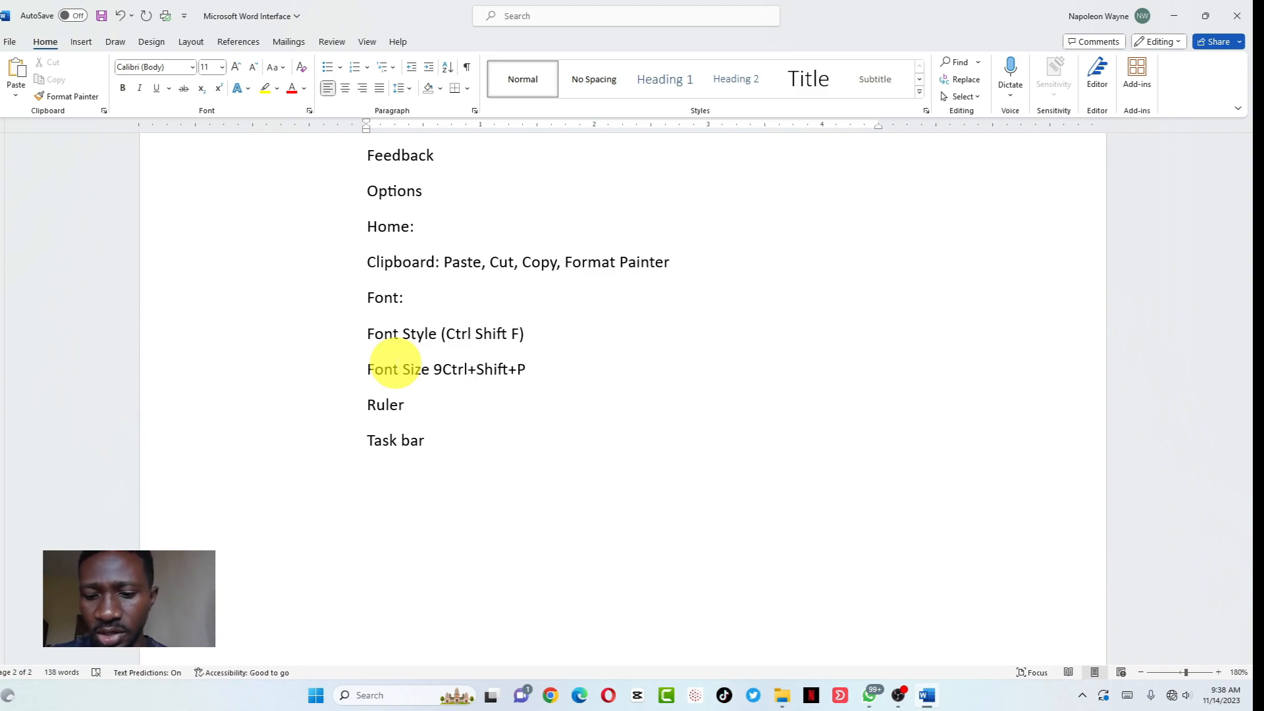
key(BackSpace)
text(()
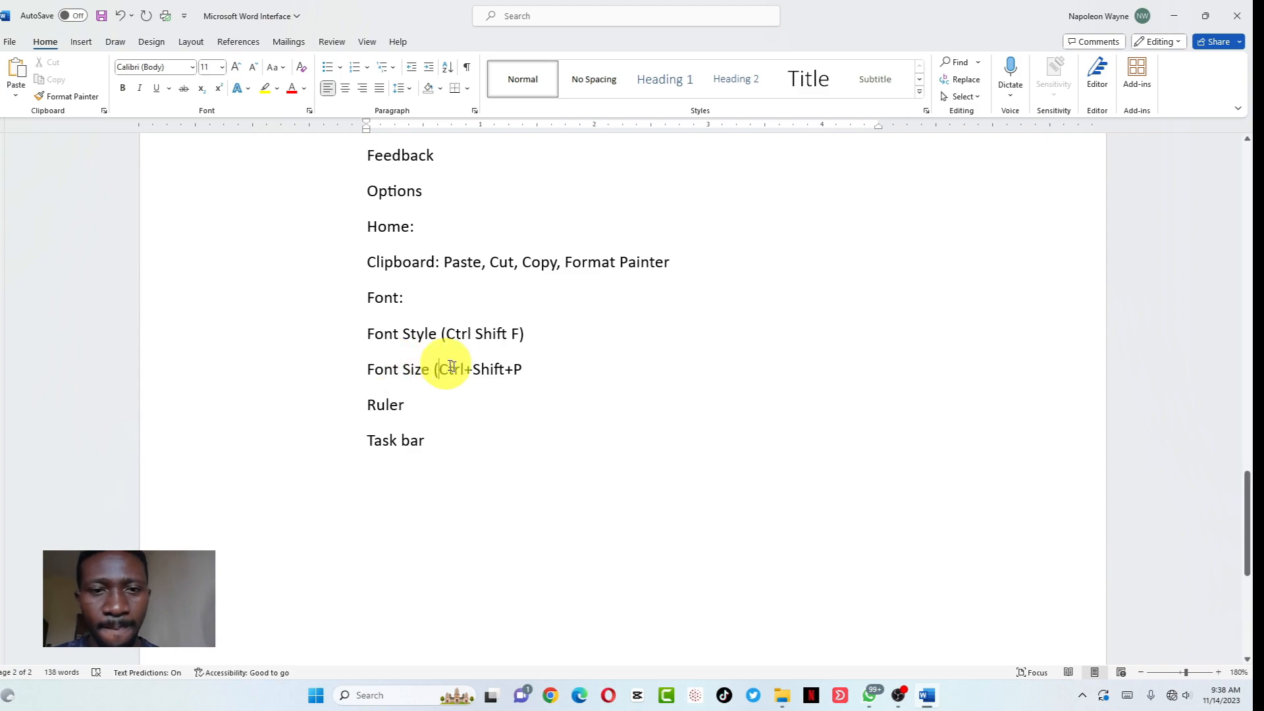
click(522, 369)
Close the Font Size parenthesis, then make the 'Microsoft word interface' title 16 pt
text())
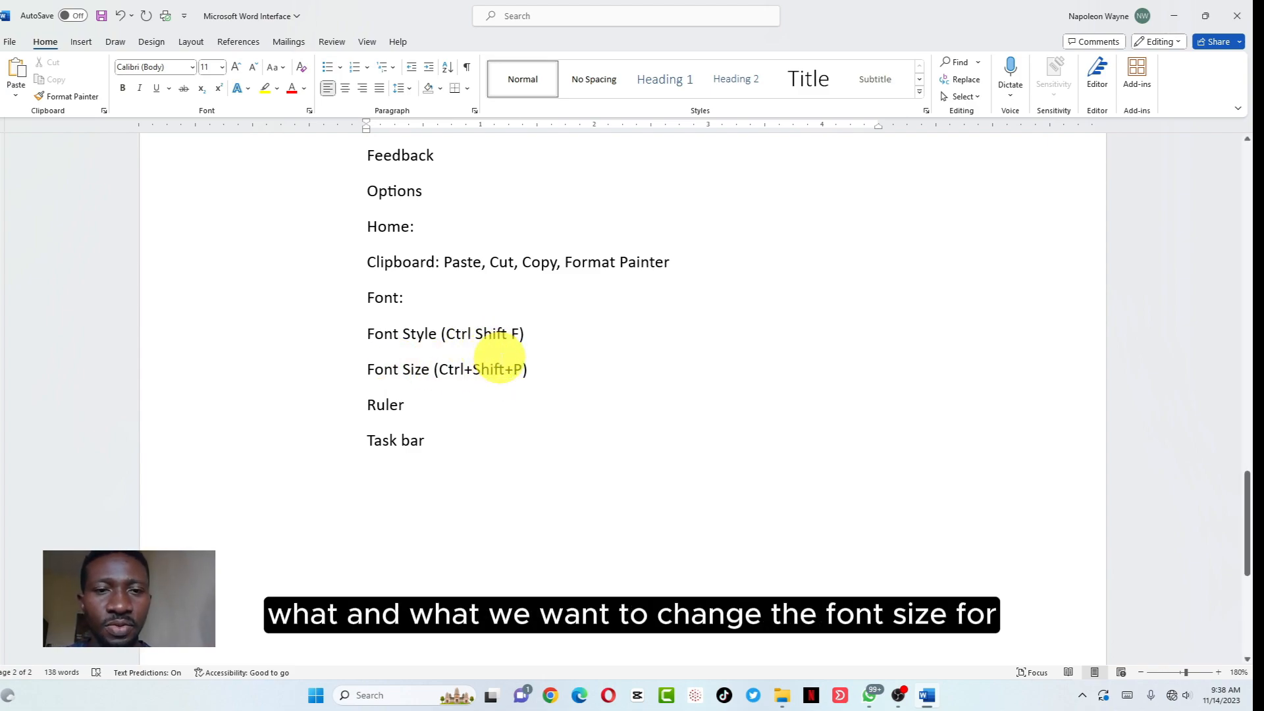
scroll(499, 358, up, 8)
scroll(499, 358, up, 10)
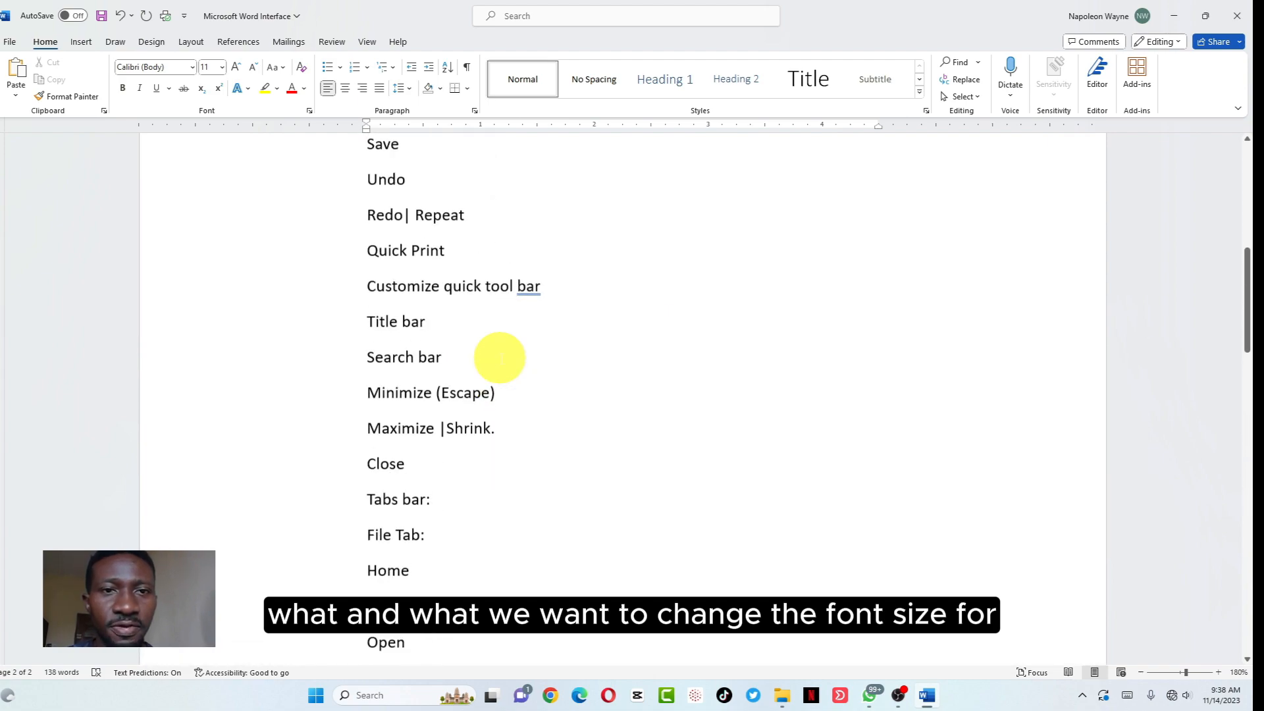
scroll(500, 358, up, 1)
drag(552, 248, 370, 243)
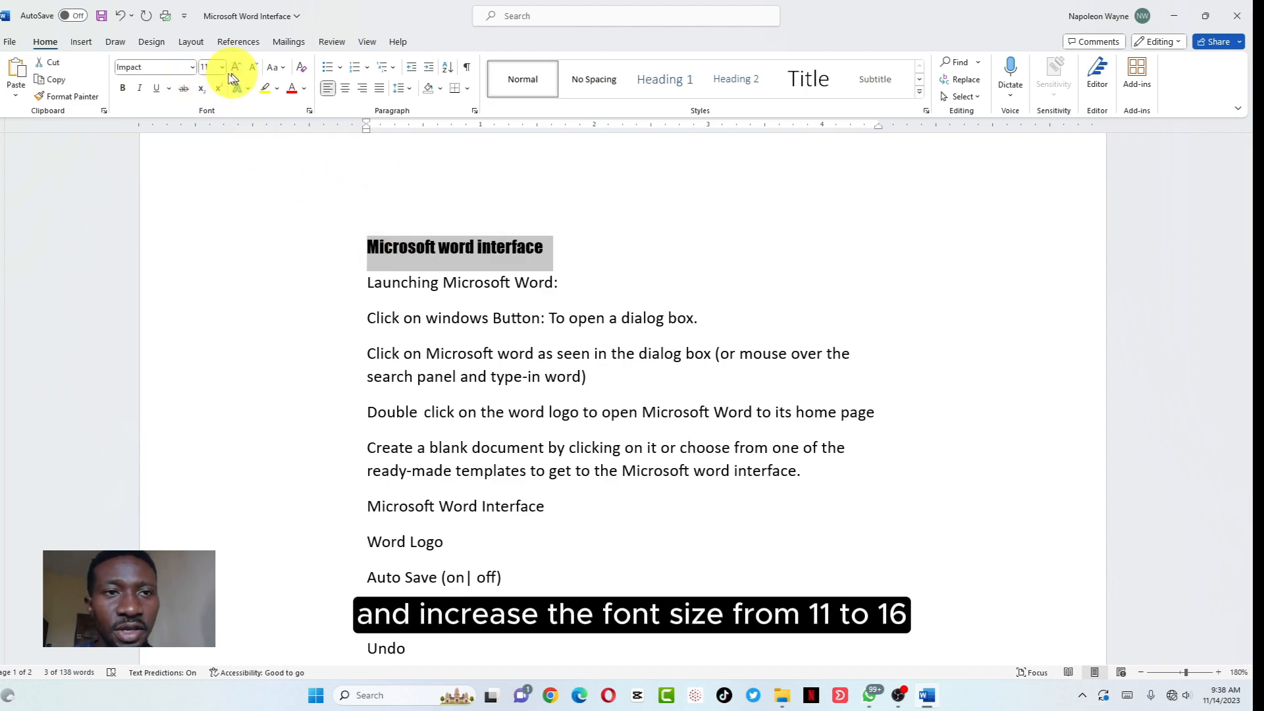
click(221, 67)
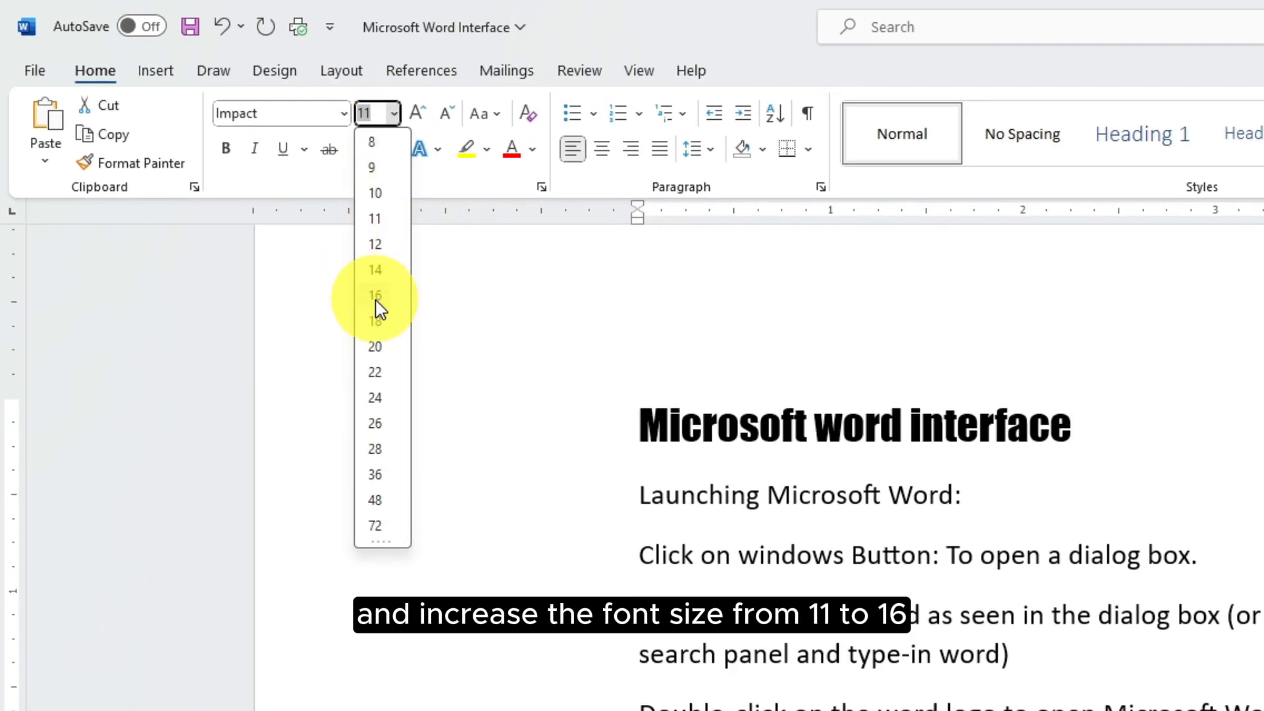
click(376, 297)
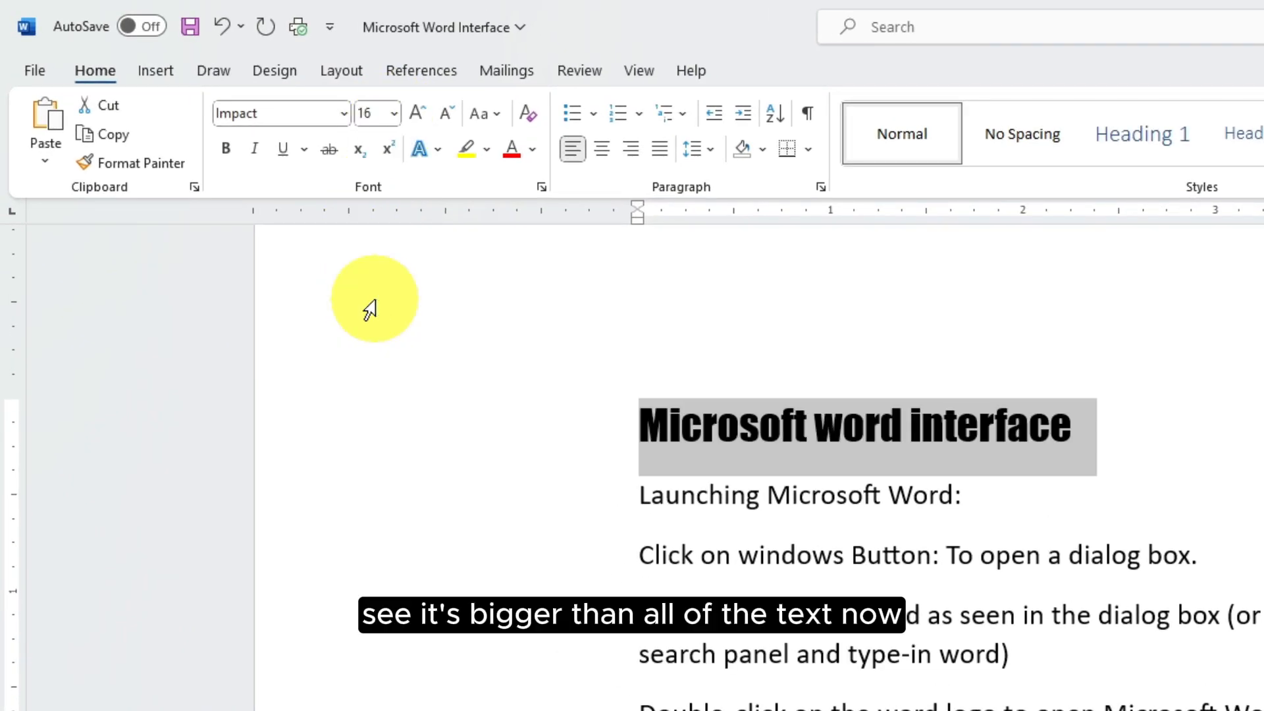
click(1085, 428)
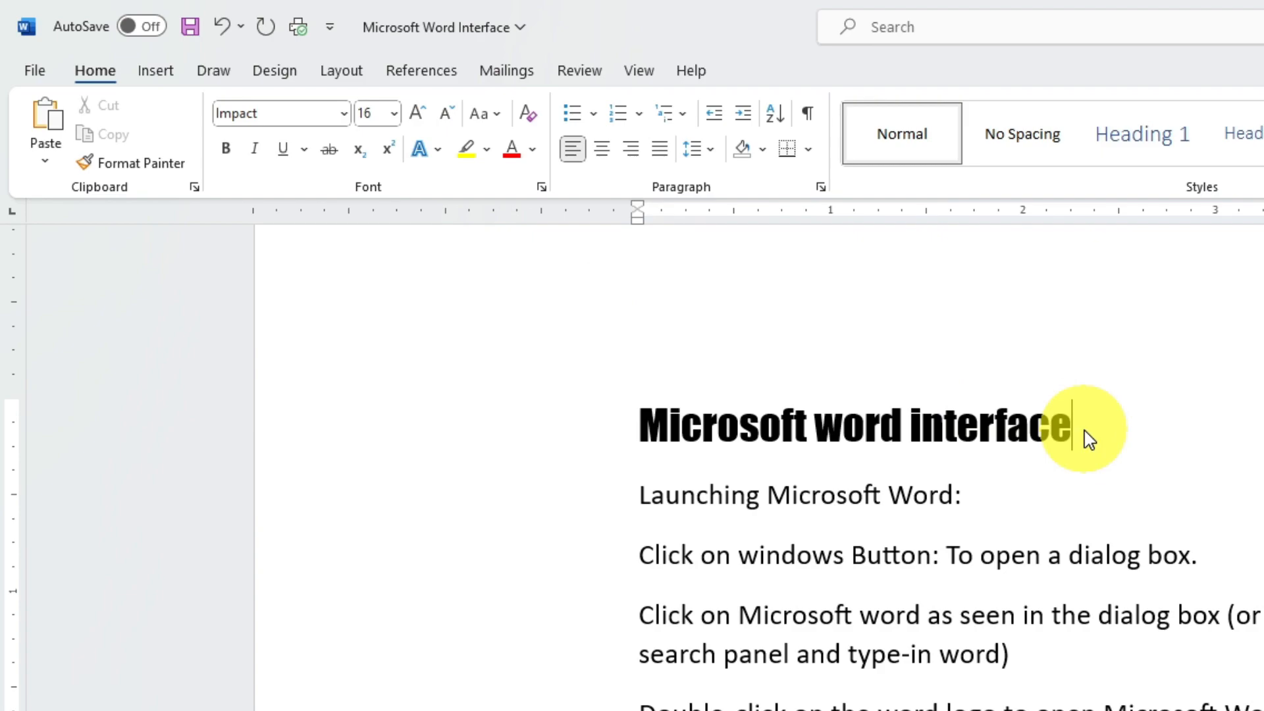
click(1089, 431)
drag(1089, 431, 671, 443)
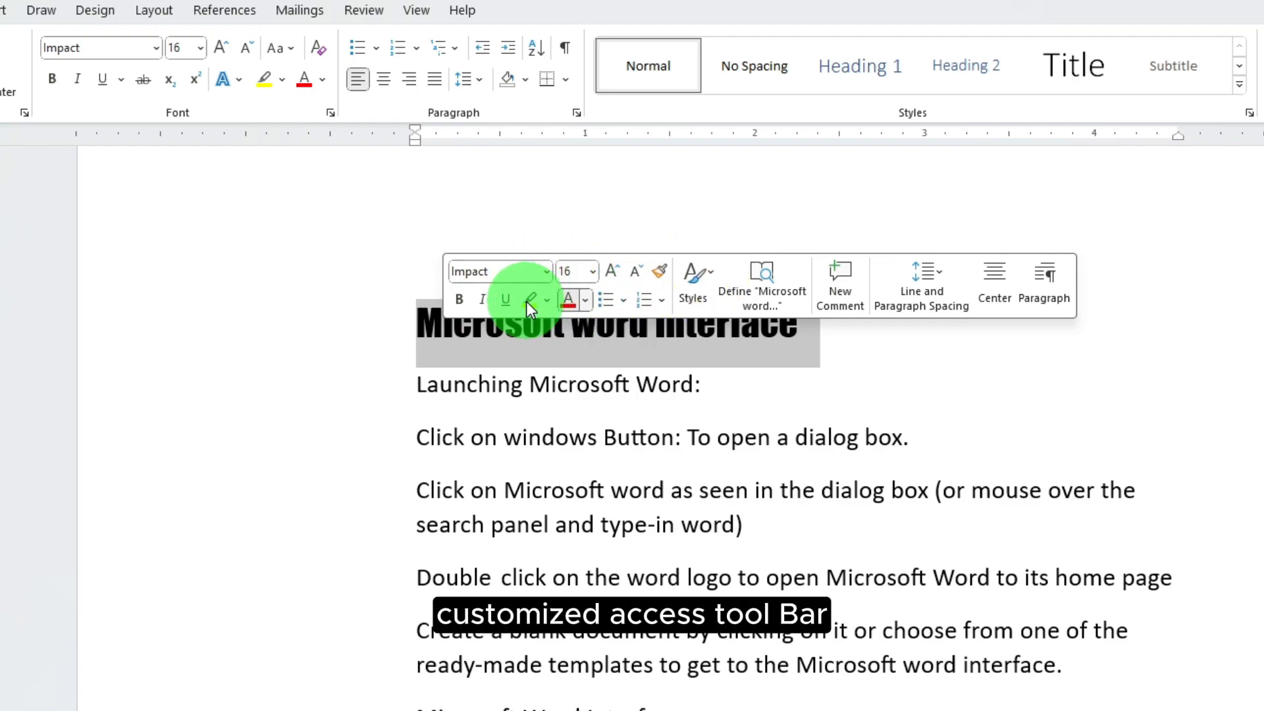
Preview the Font Color palette without changing the title's black colour, then show the font sizes
click(584, 300)
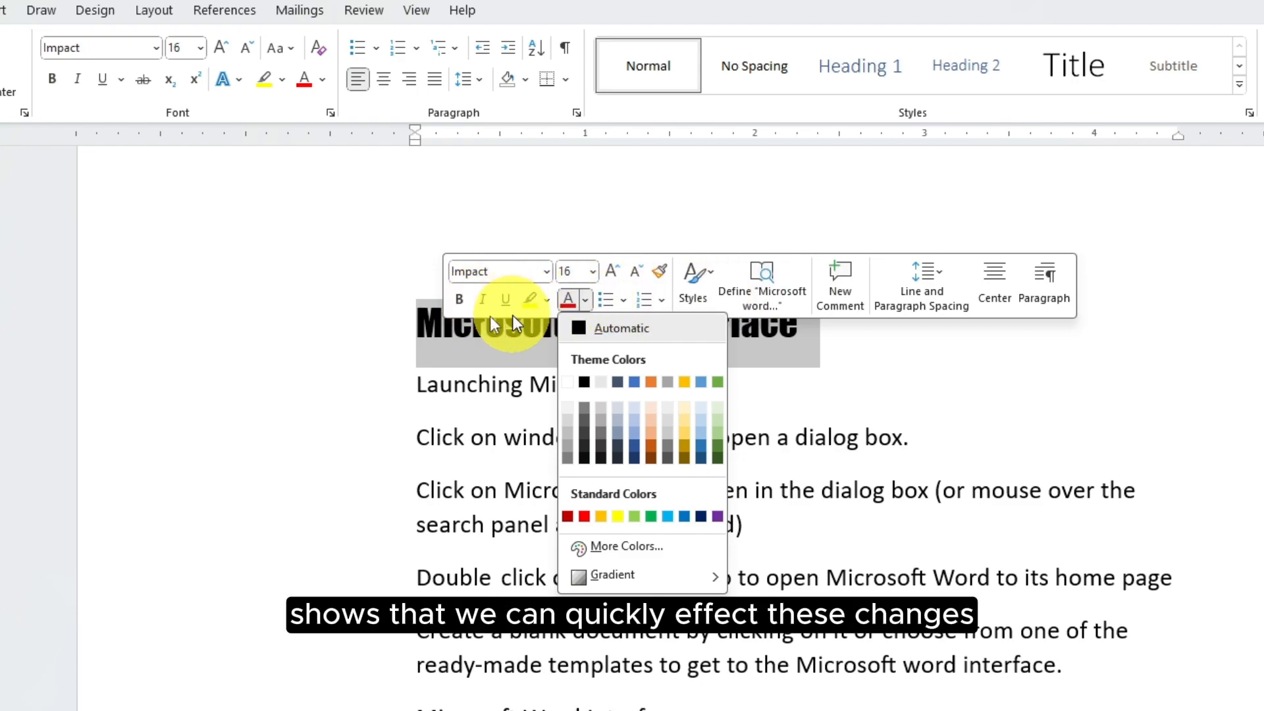
click(474, 332)
scroll(664, 563, down, 4)
scroll(663, 563, up, 4)
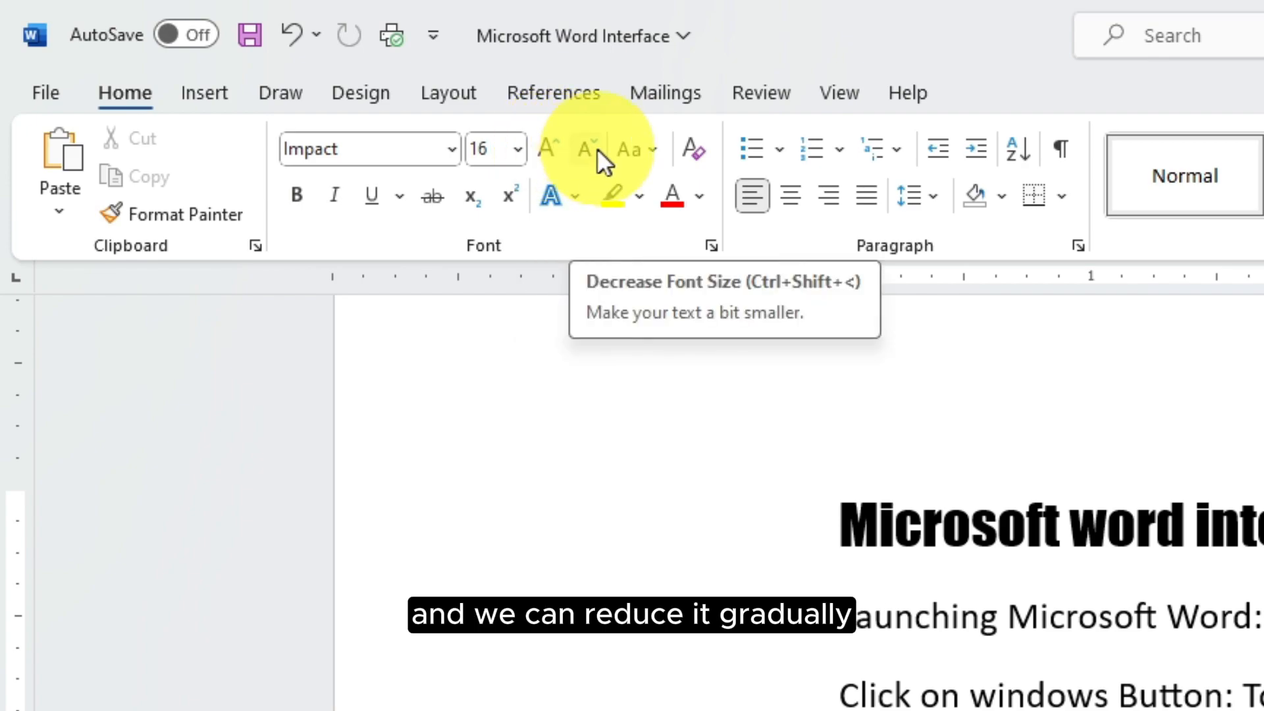
click(519, 154)
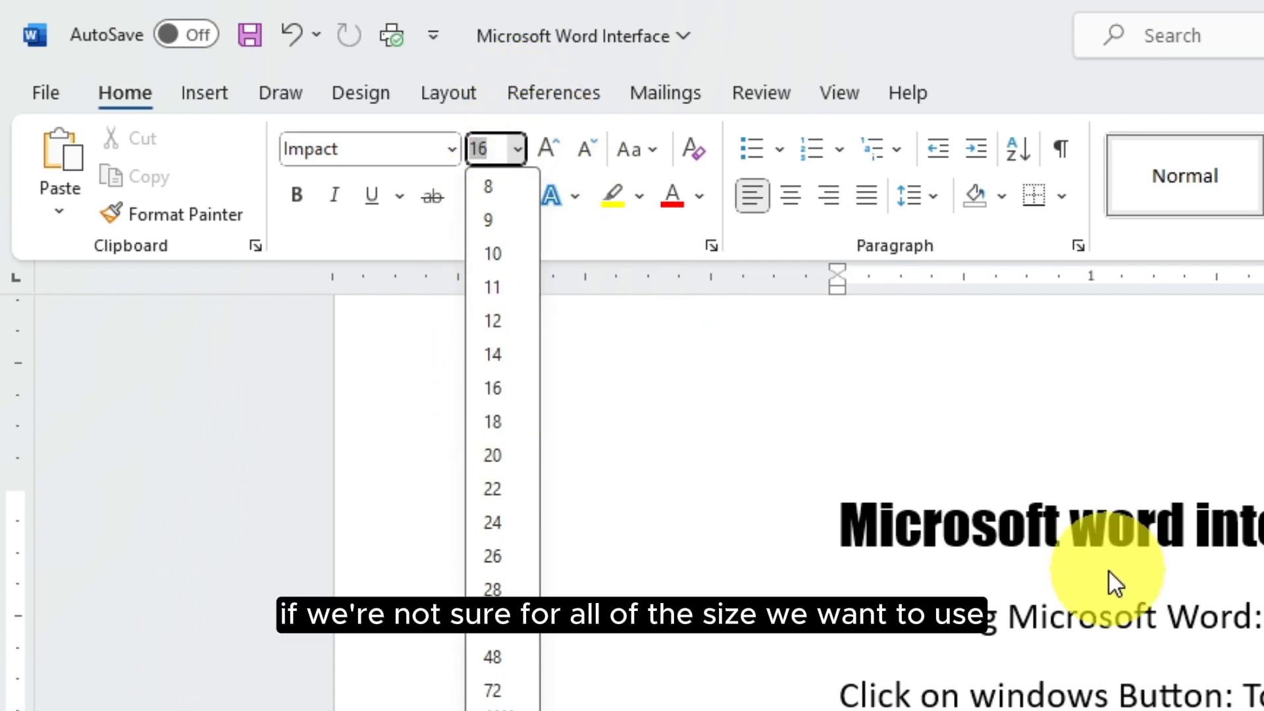
Reselect the title, grow its font size three steps, then shrink it two steps
click(1132, 517)
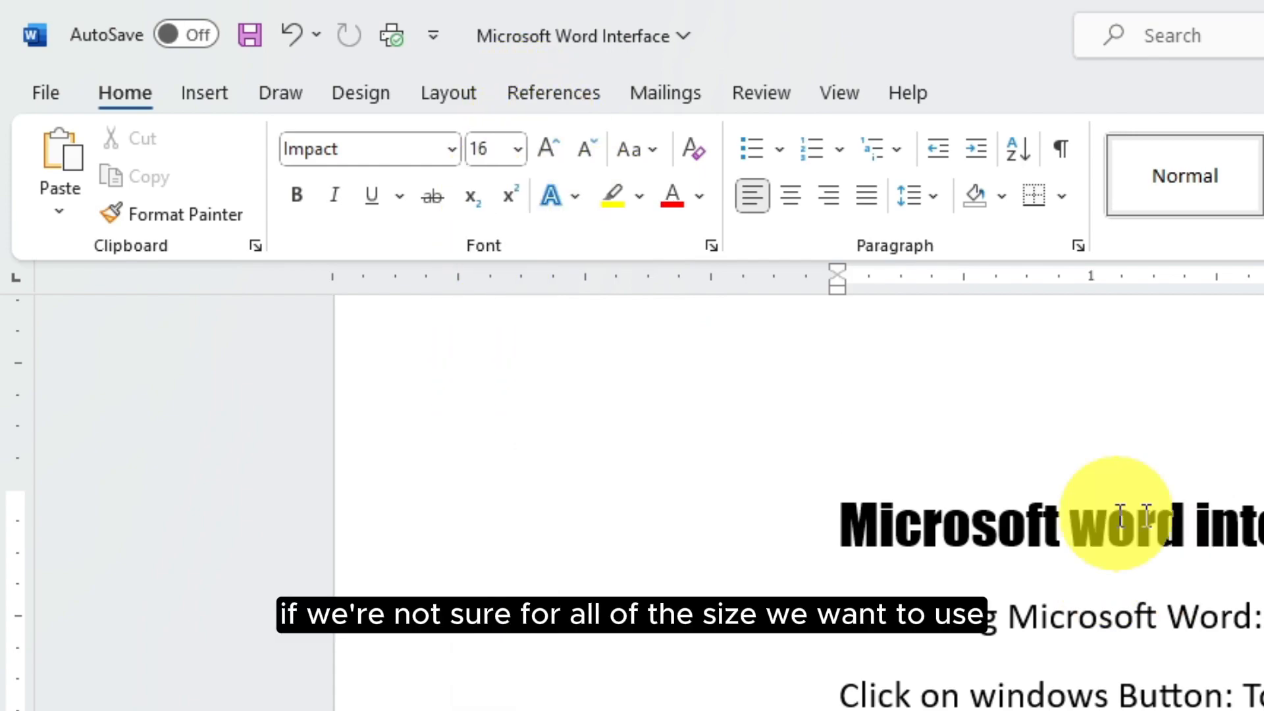
click(792, 538)
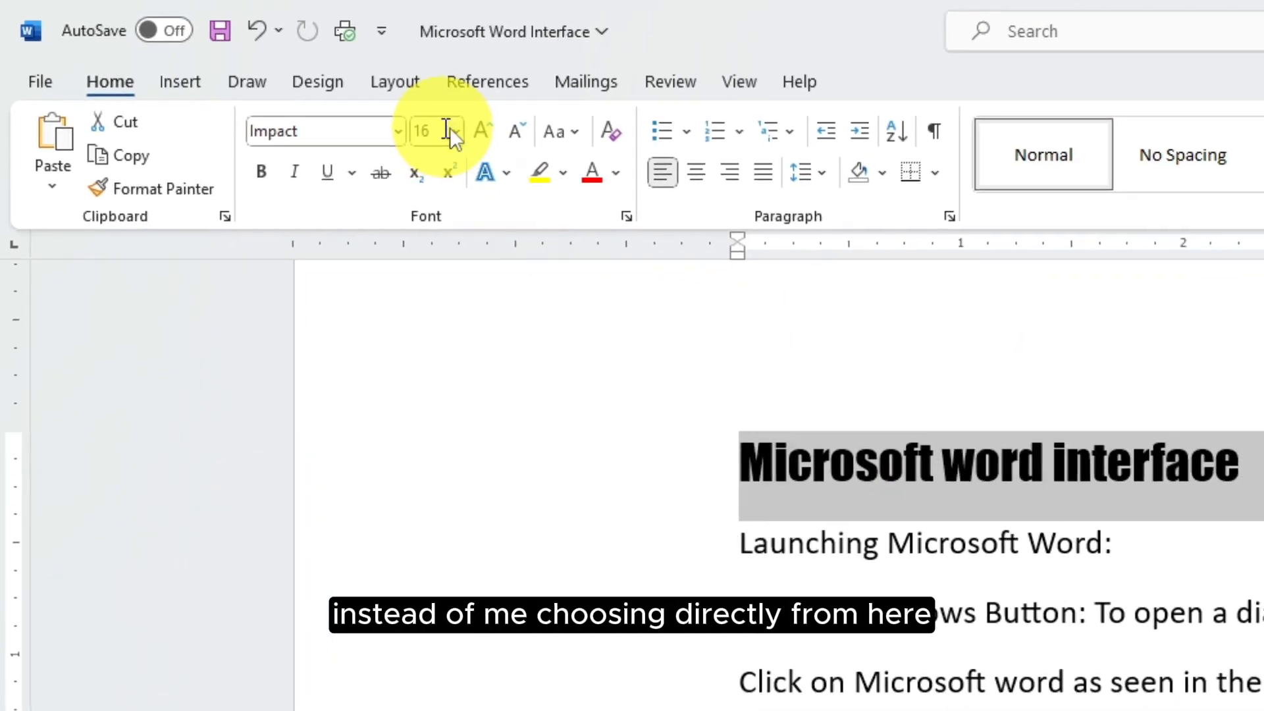
click(455, 135)
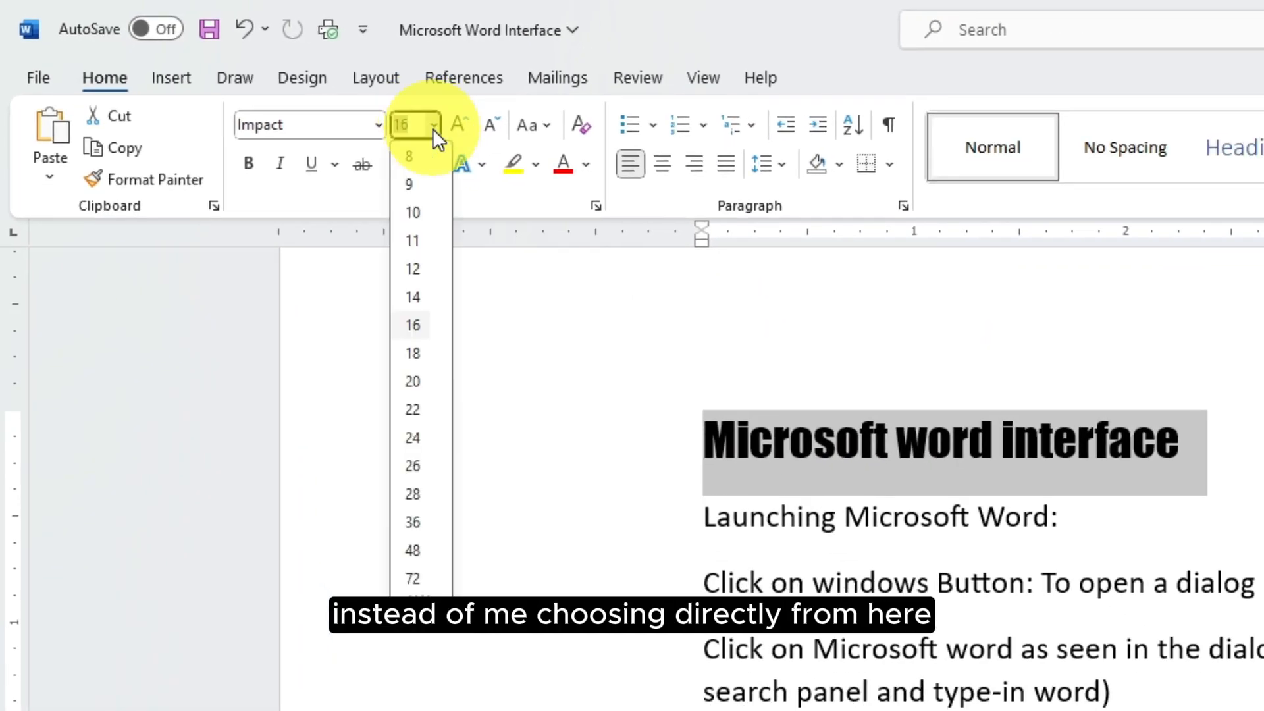
click(456, 134)
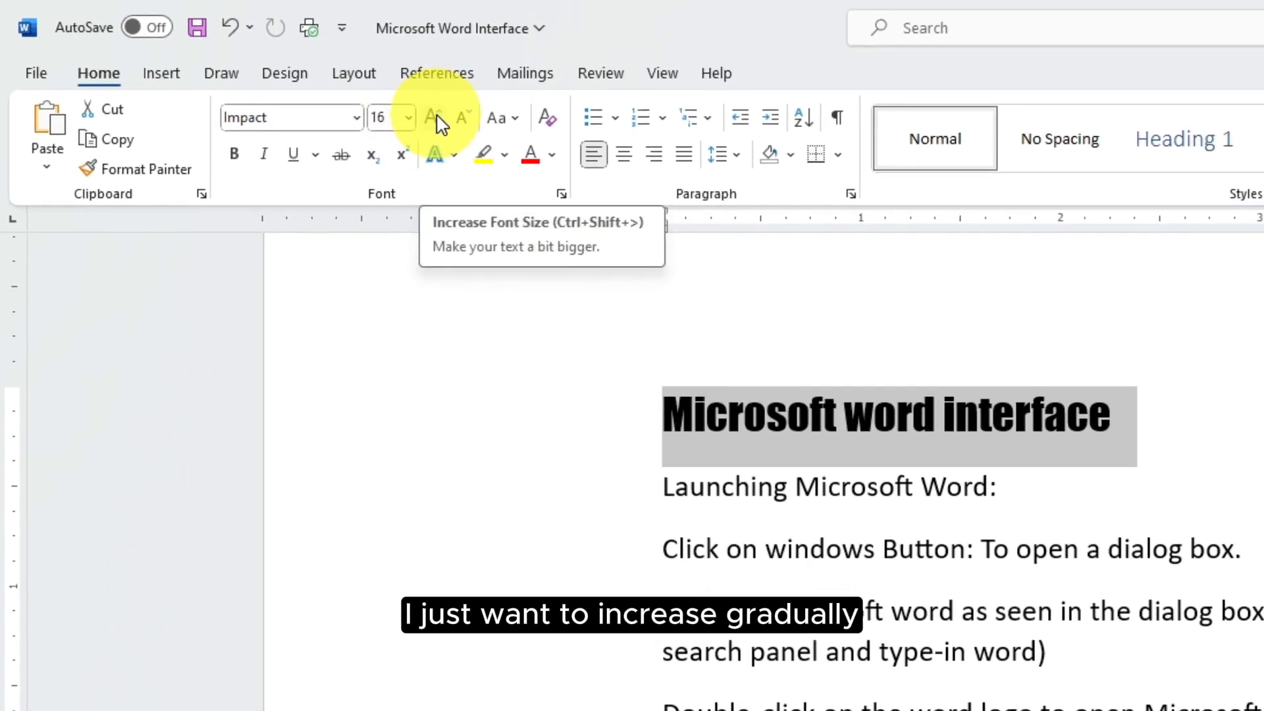
click(403, 106)
click(403, 106)
click(402, 107)
click(403, 107)
click(403, 106)
click(403, 106)
click(403, 106)
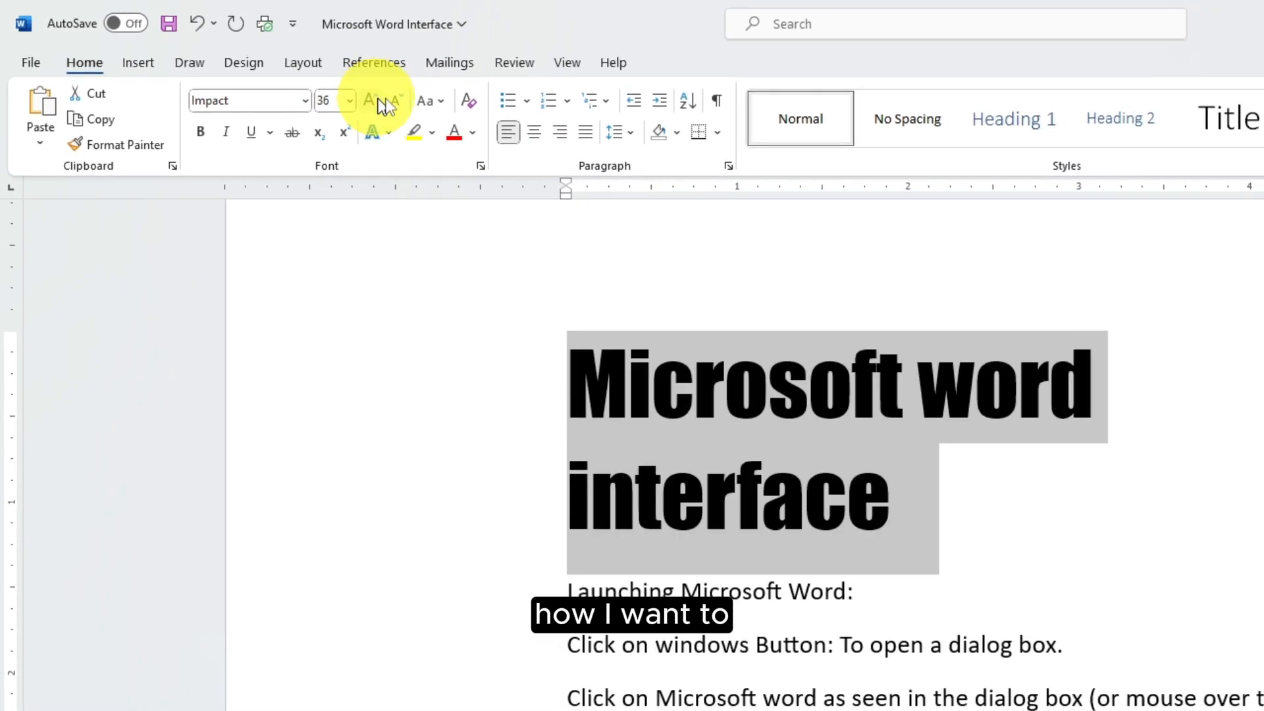
click(402, 104)
click(402, 104)
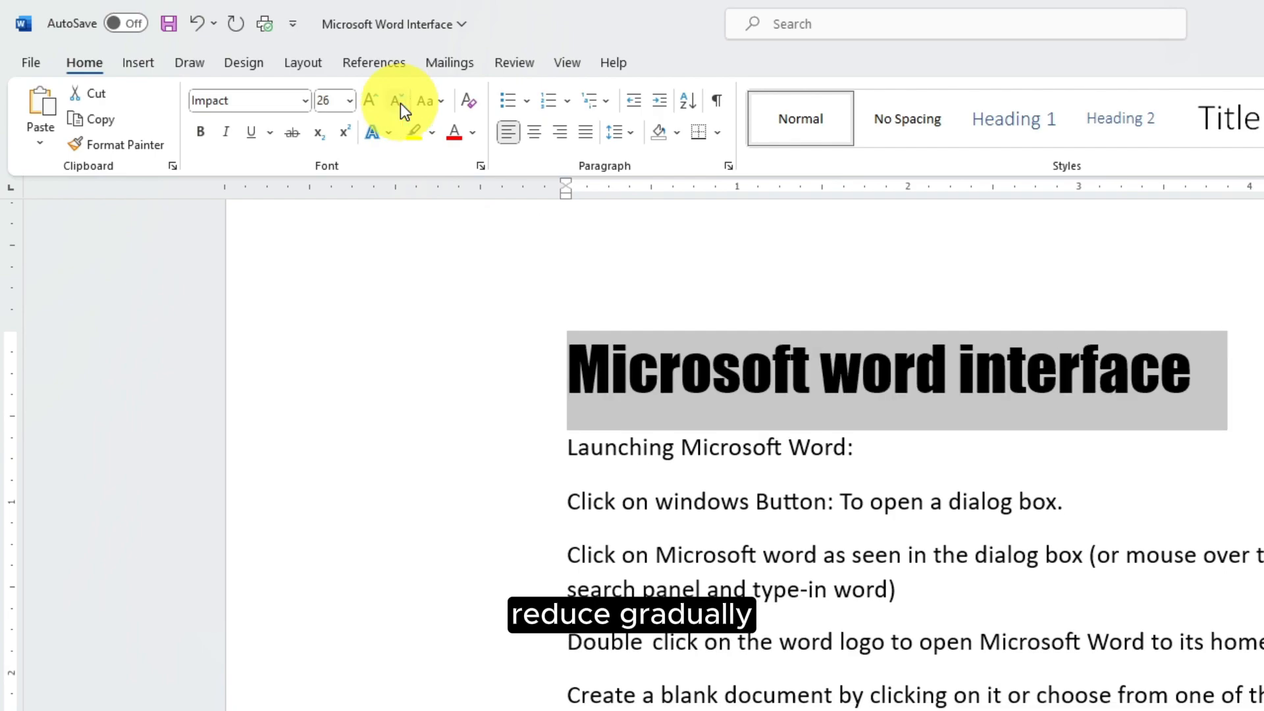
click(401, 104)
click(401, 104)
click(402, 104)
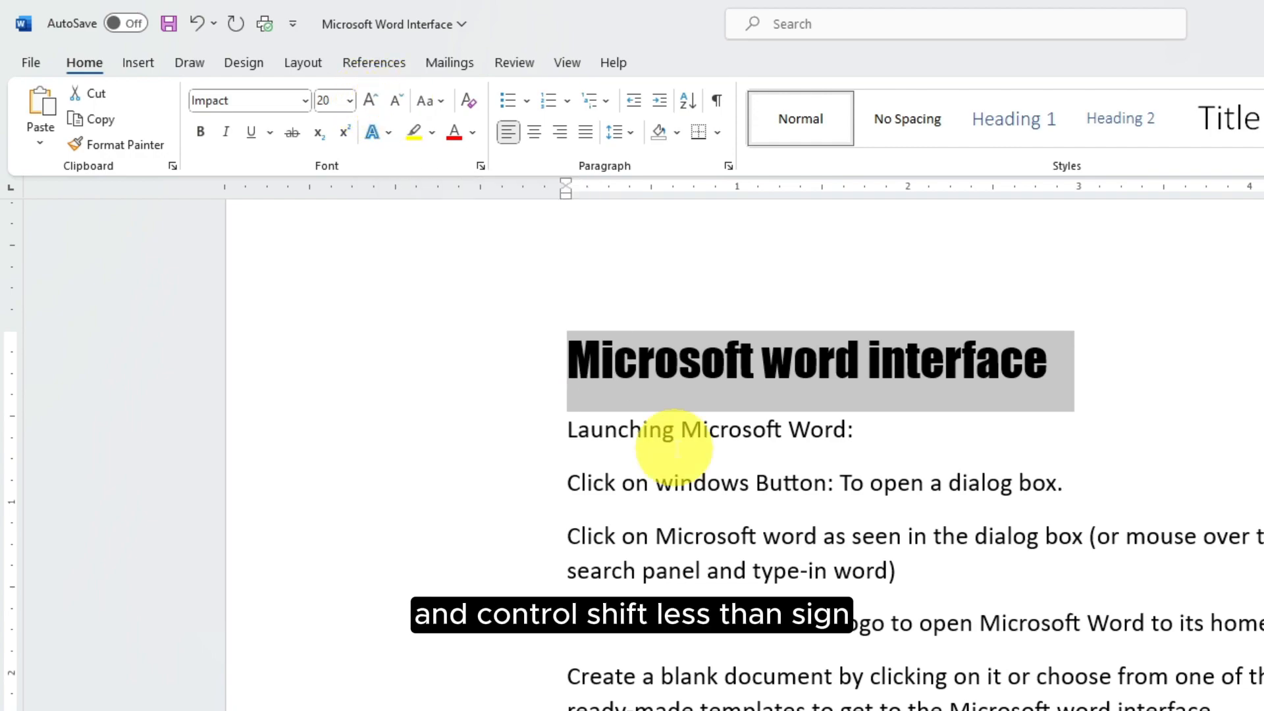
Add 'Grow | Shrink (Ctrl+Shift+> |Ctrl+Shift+<)' on a new line below the Font Size entry
scroll(672, 443, down, 10)
scroll(675, 448, up, 2)
click(882, 503)
key(Return)
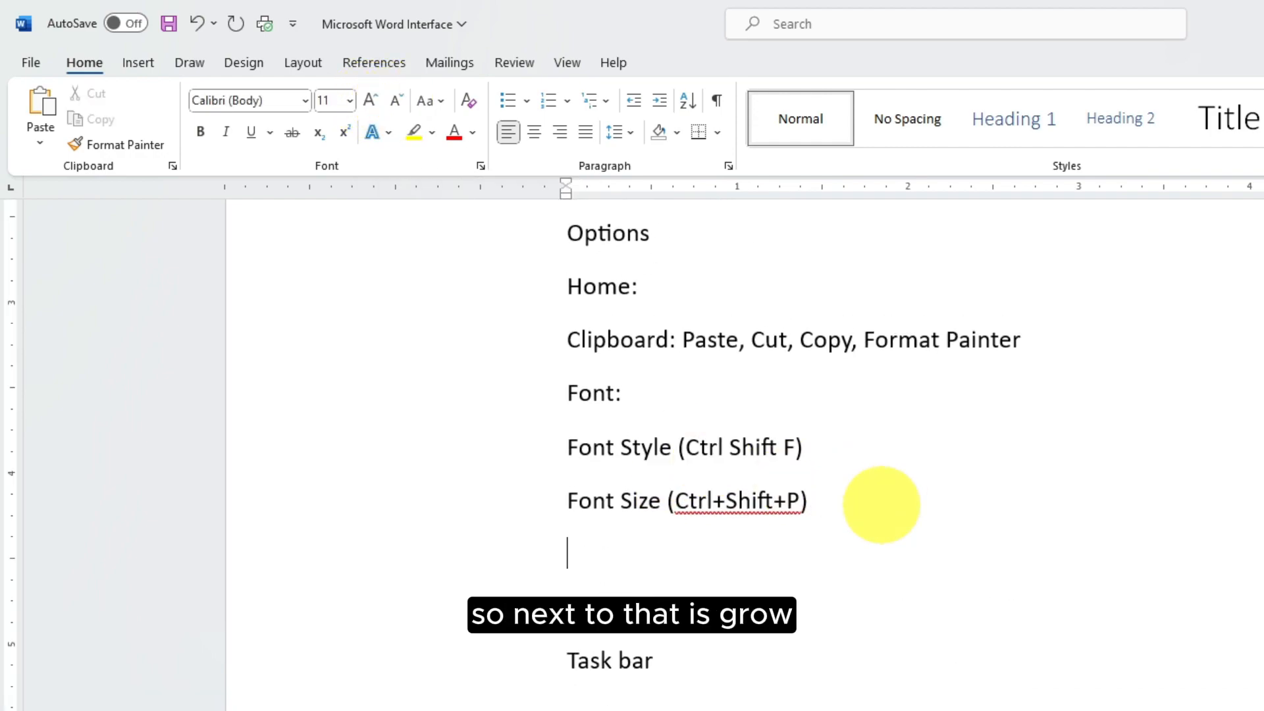
text(Grow | Shrin)
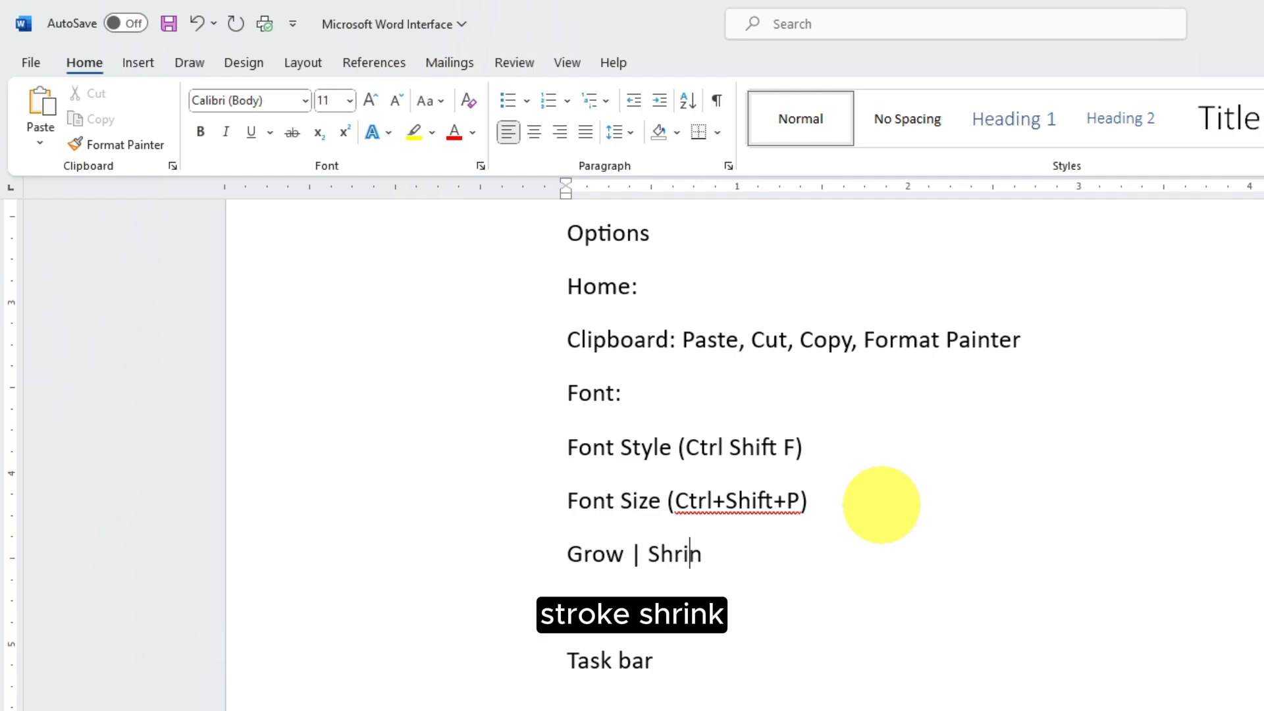
text(k (Ctr)
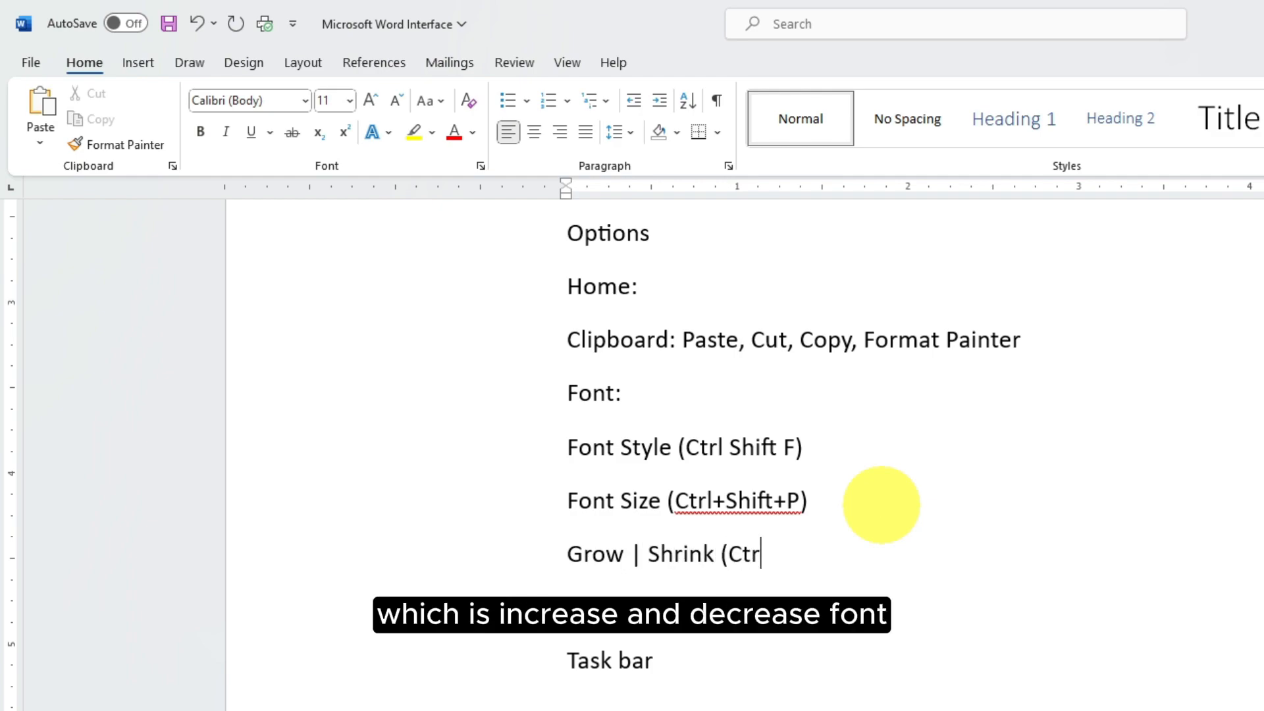
text(l+Shift+)
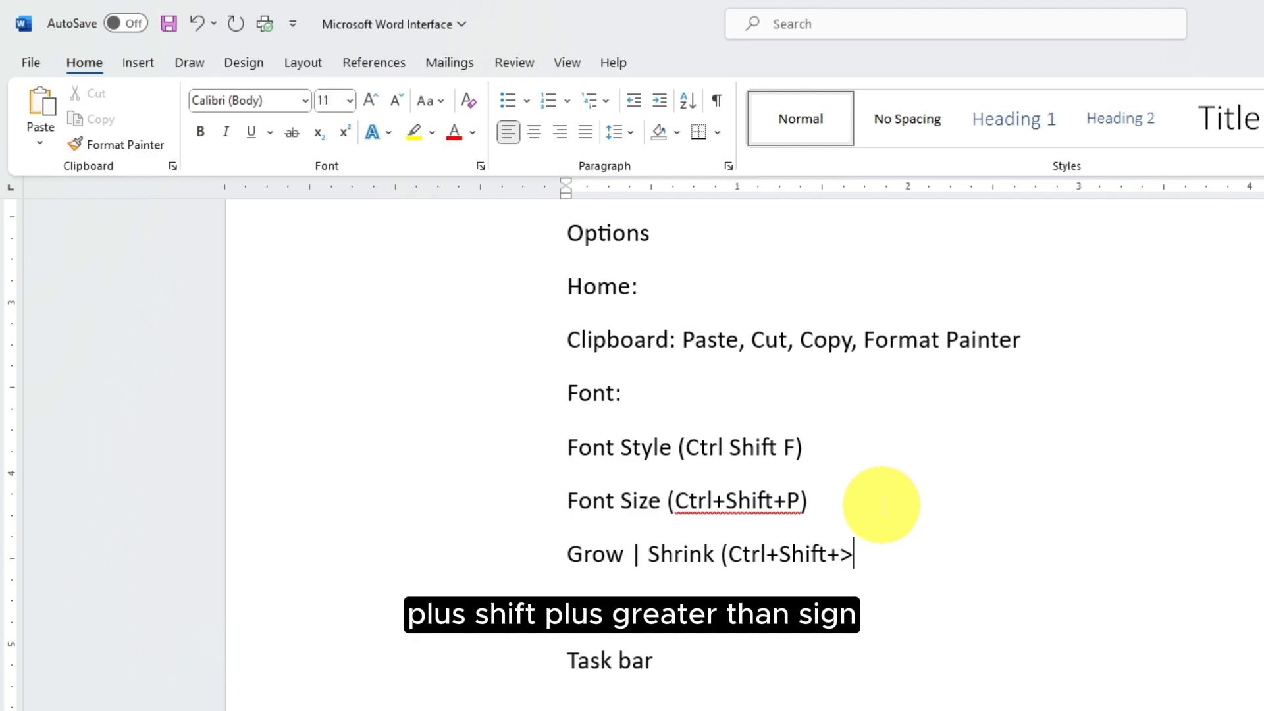
text(> |Ctrl+Shift+<)
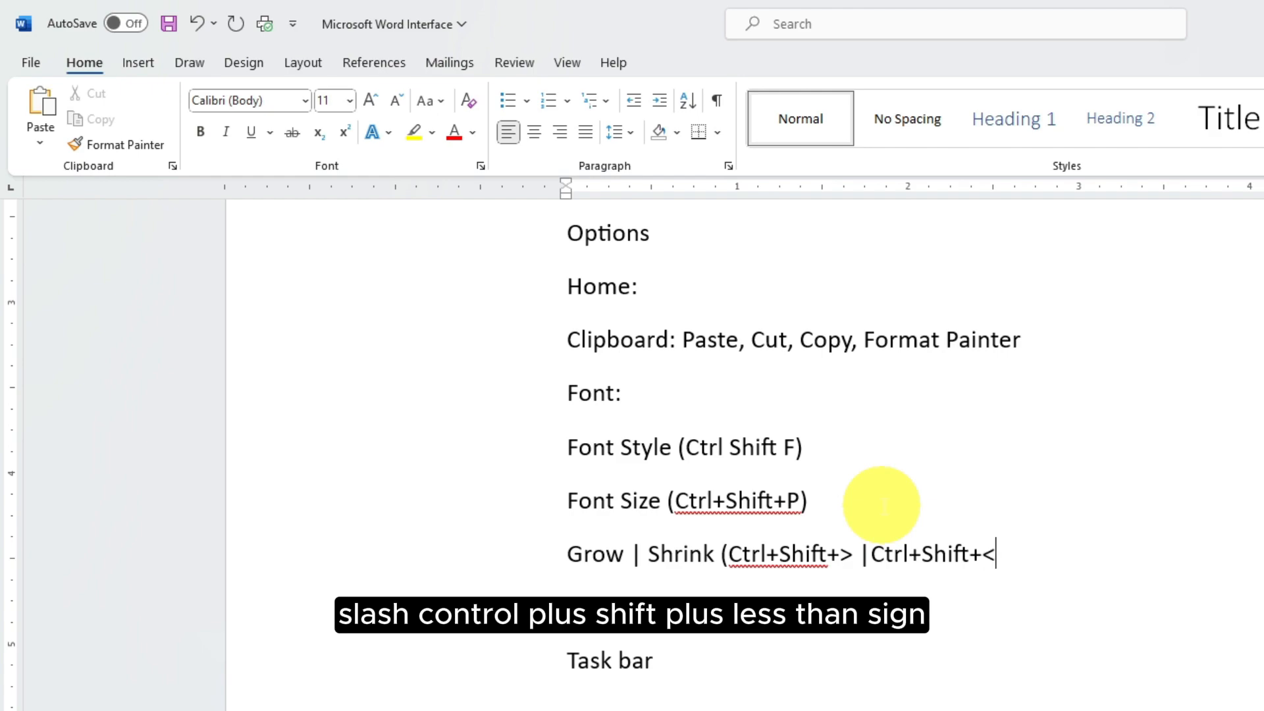
text())
click(766, 552)
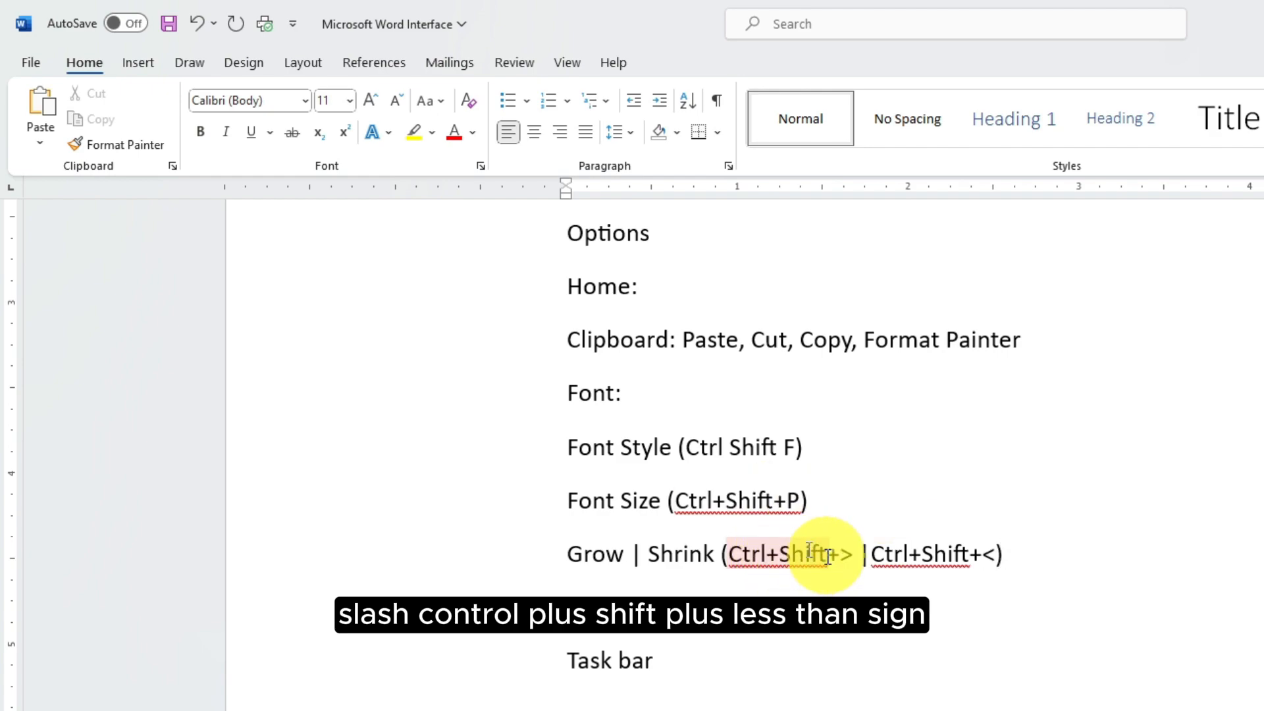
scroll(830, 452, up, 15)
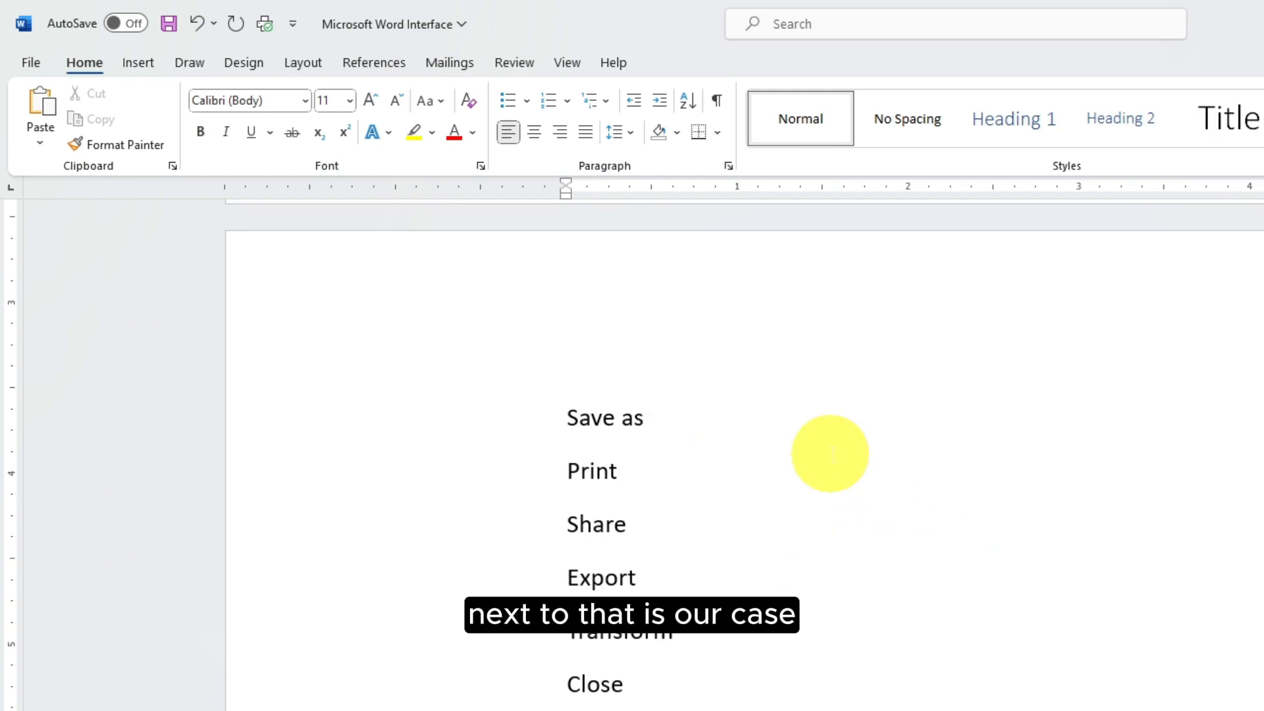
Change the title's case to lowercase, then to UPPERCASE
scroll(830, 453, up, 3)
drag(1080, 434, 522, 414)
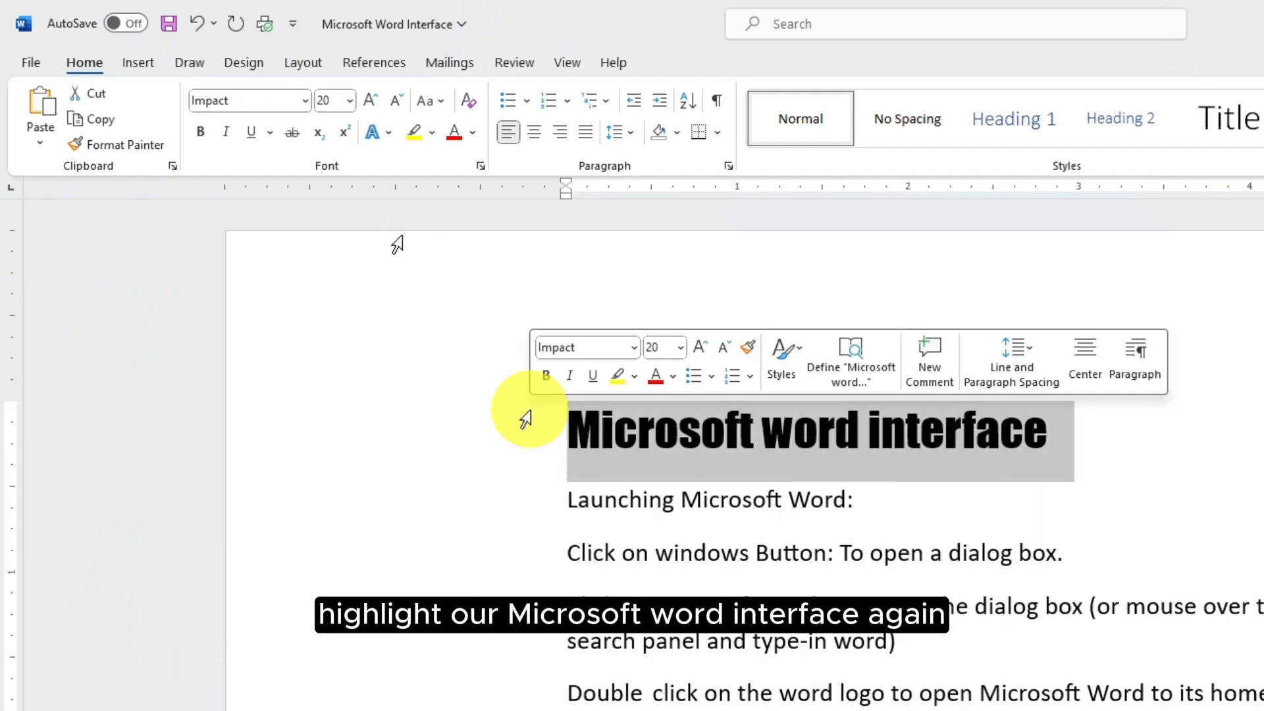
click(441, 102)
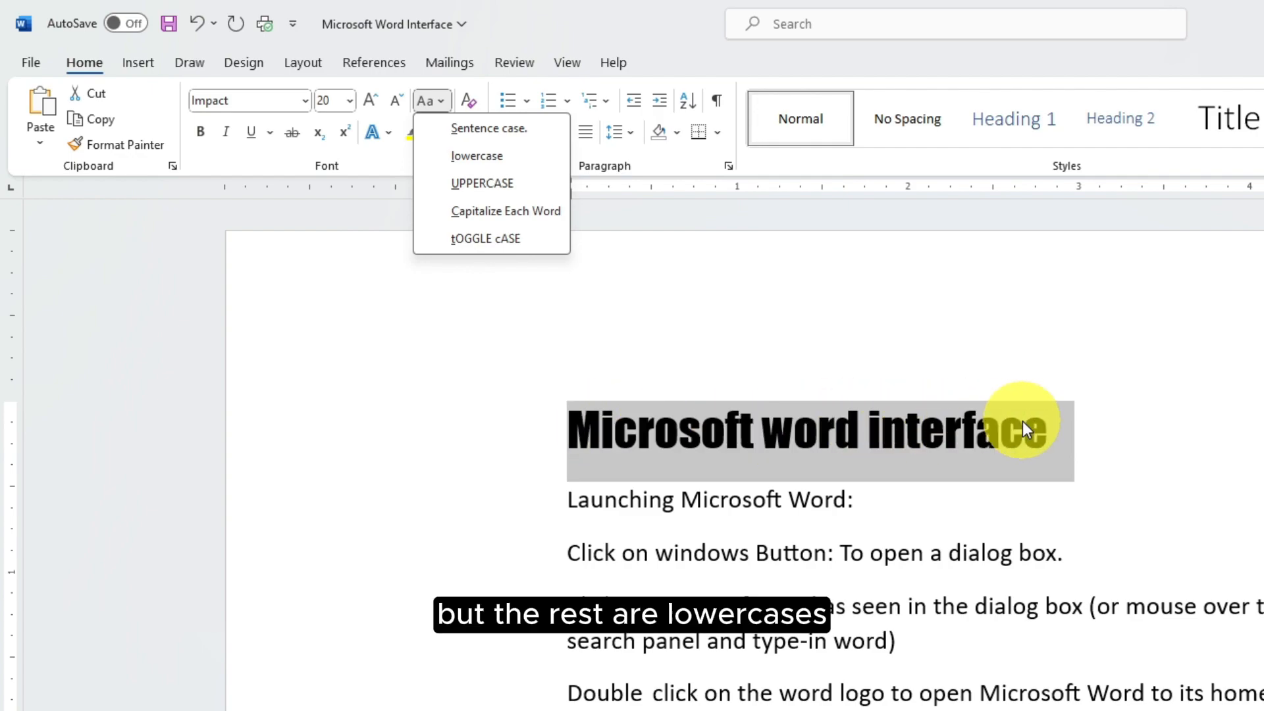
click(464, 160)
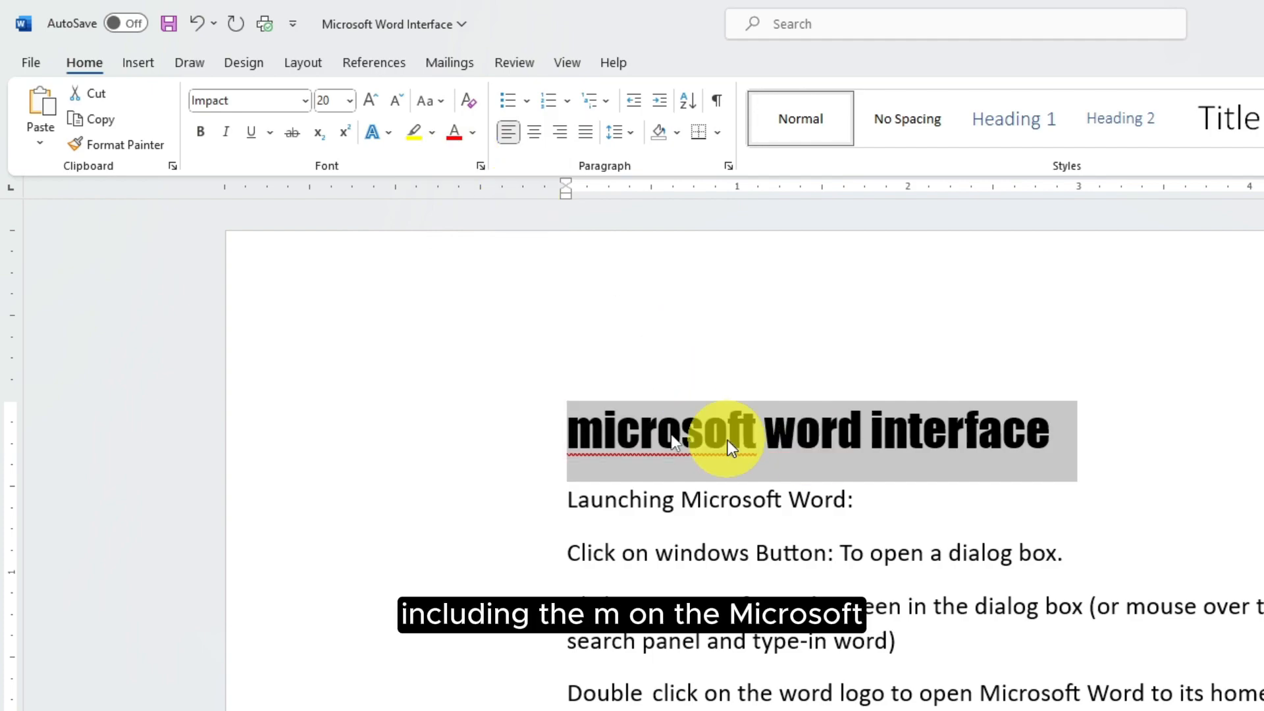
drag(728, 440, 607, 431)
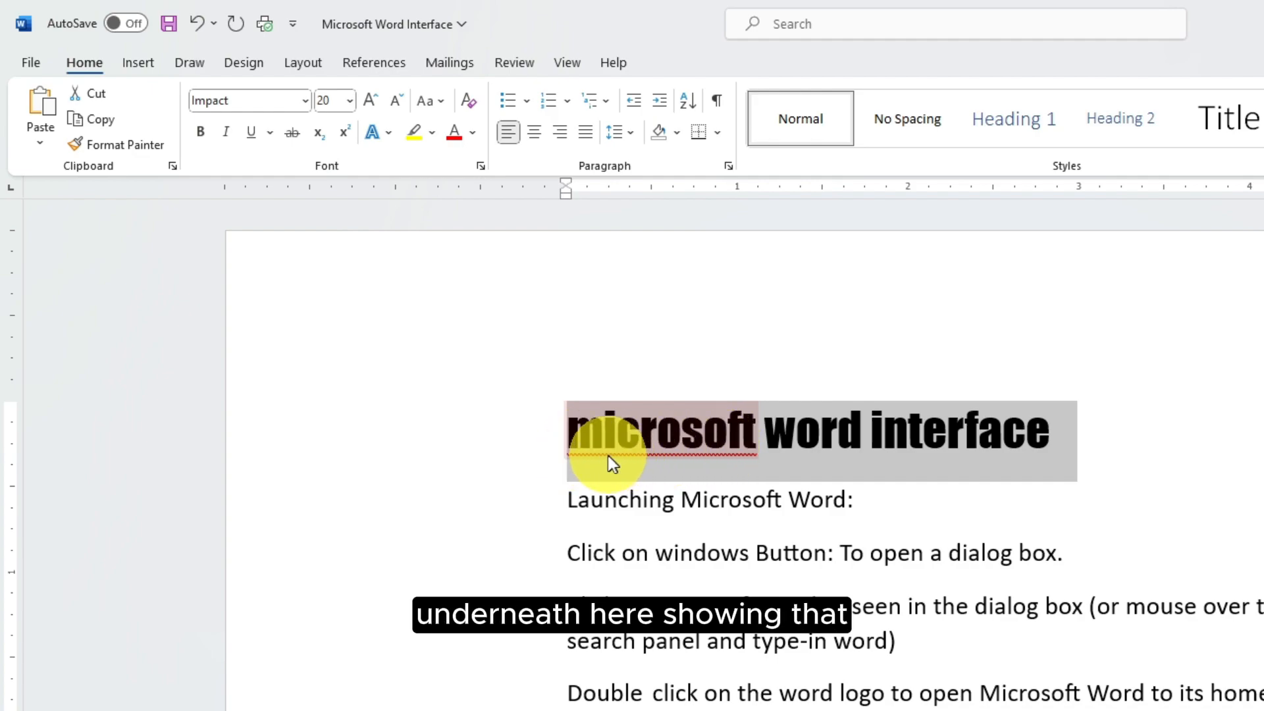
click(651, 452)
click(436, 103)
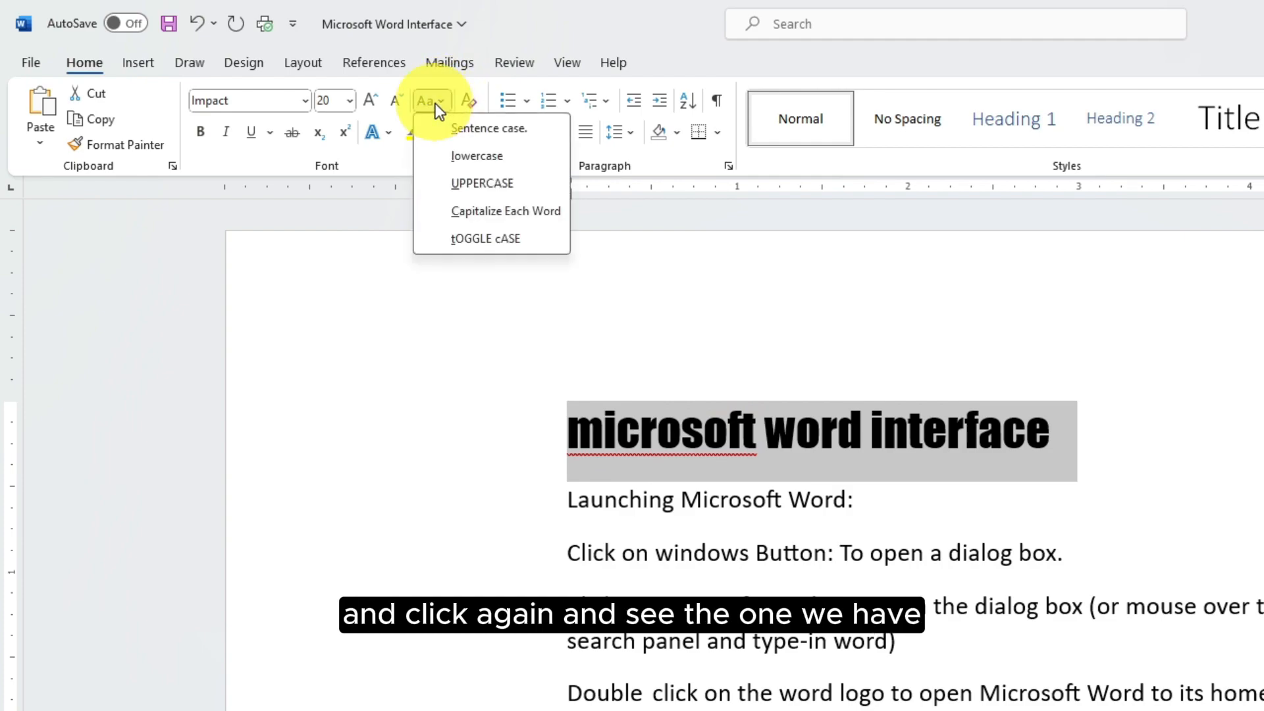
click(479, 183)
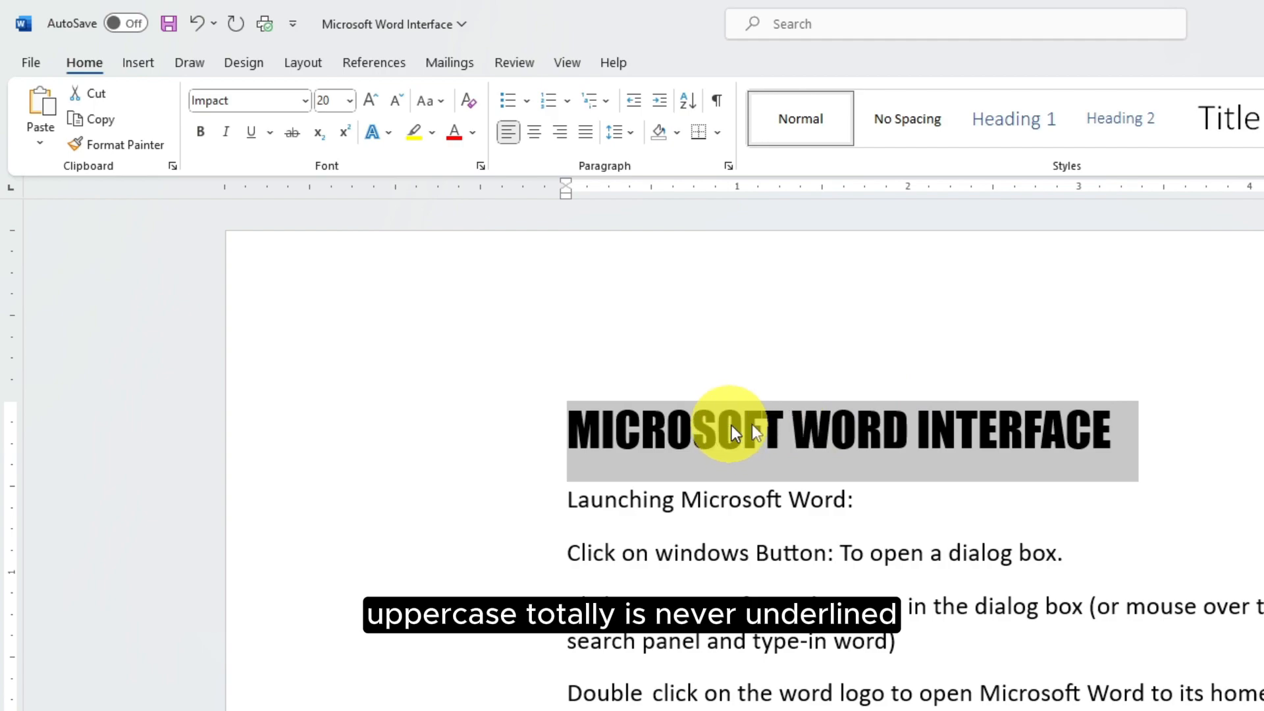
Fix the D in WORD so the title reads correctly again
click(789, 425)
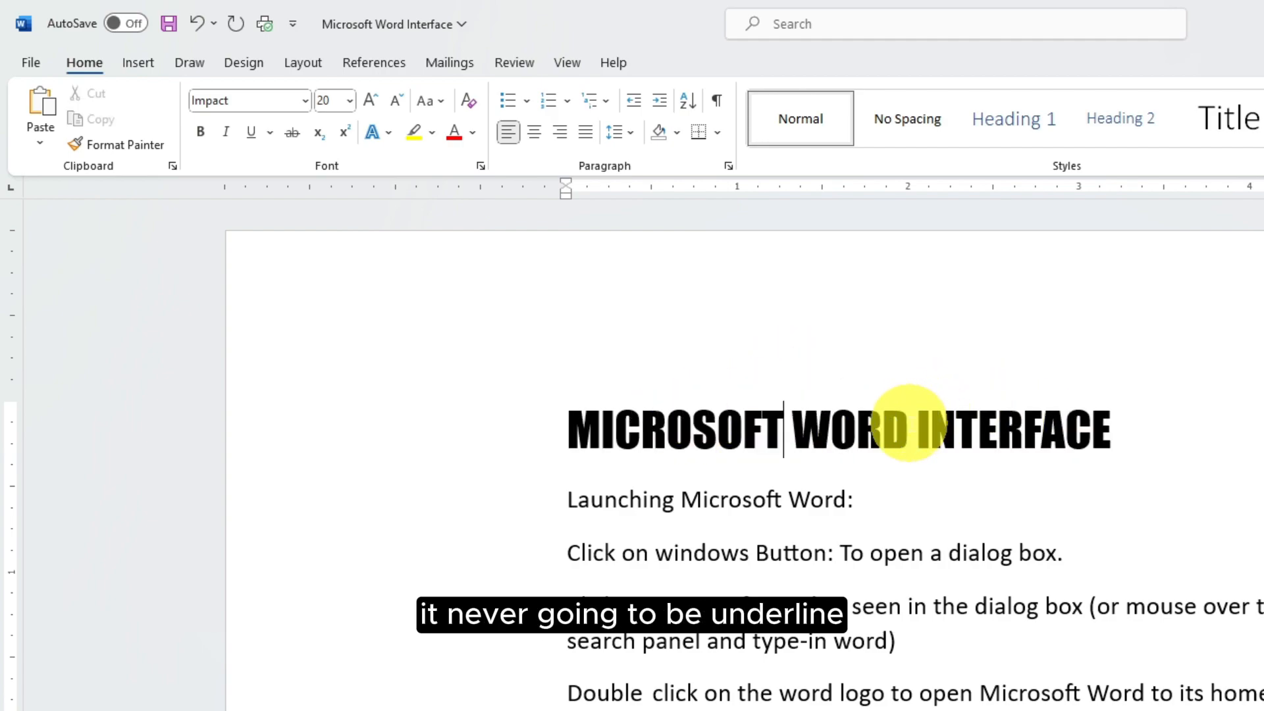
key(BackSpace)
click(1168, 417)
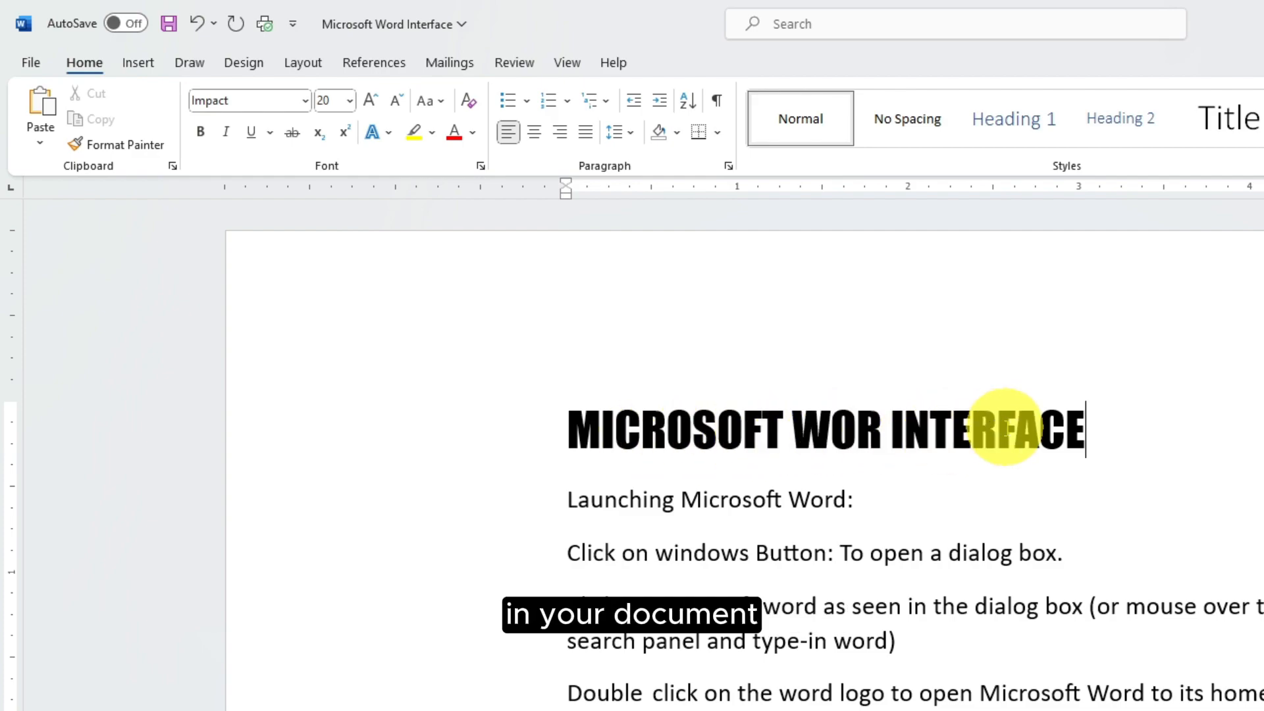
click(882, 425)
text(D)
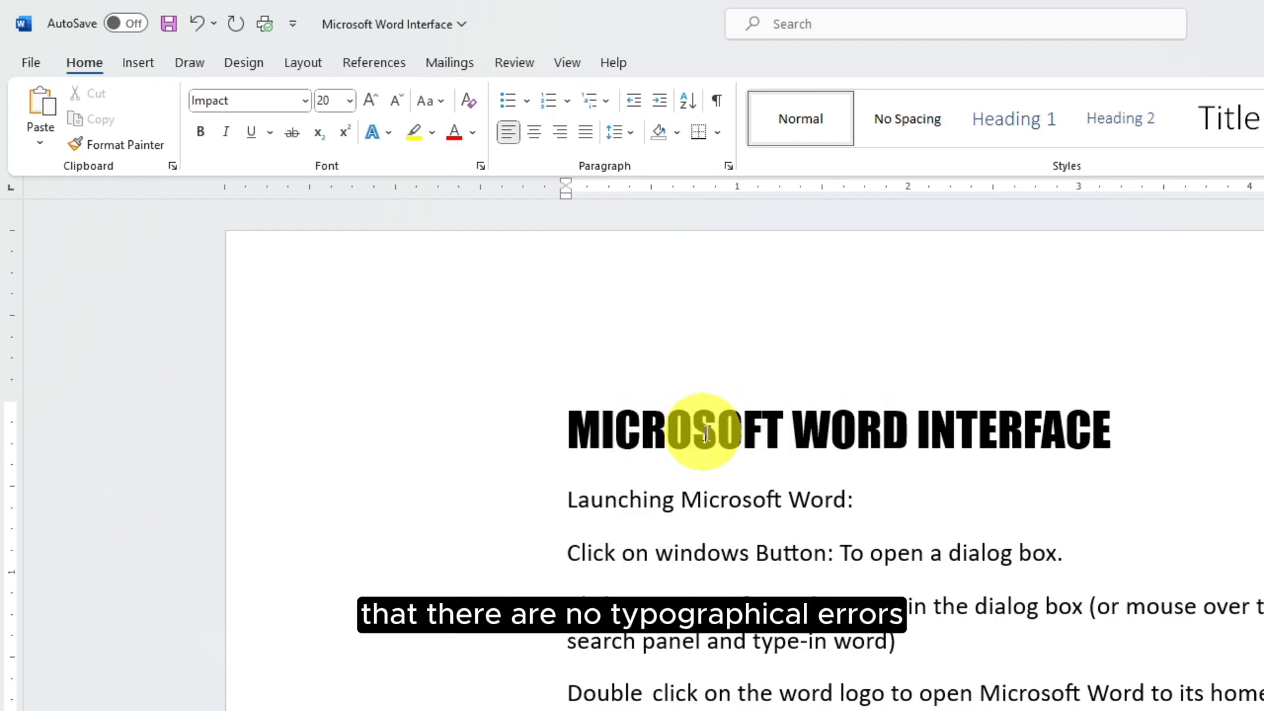
Apply Capitalize Each Word so the title reads 'Microsoft Word Interface'
drag(1111, 428, 579, 445)
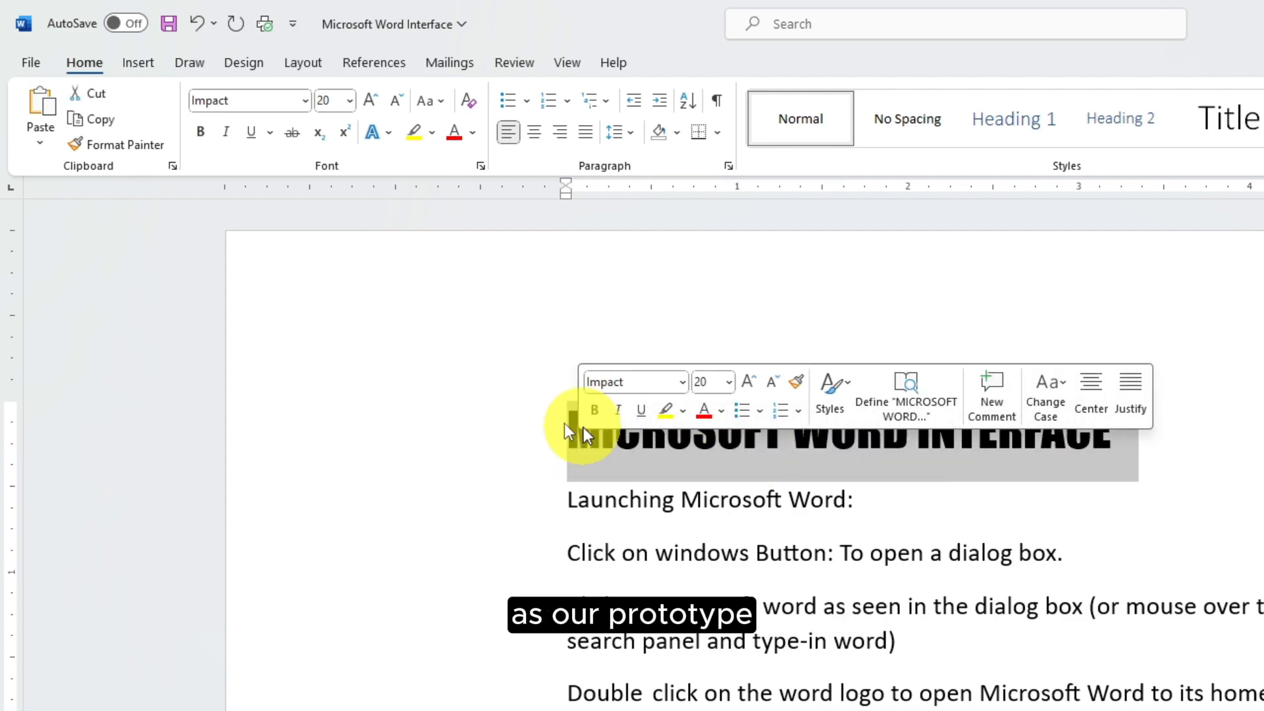
click(445, 101)
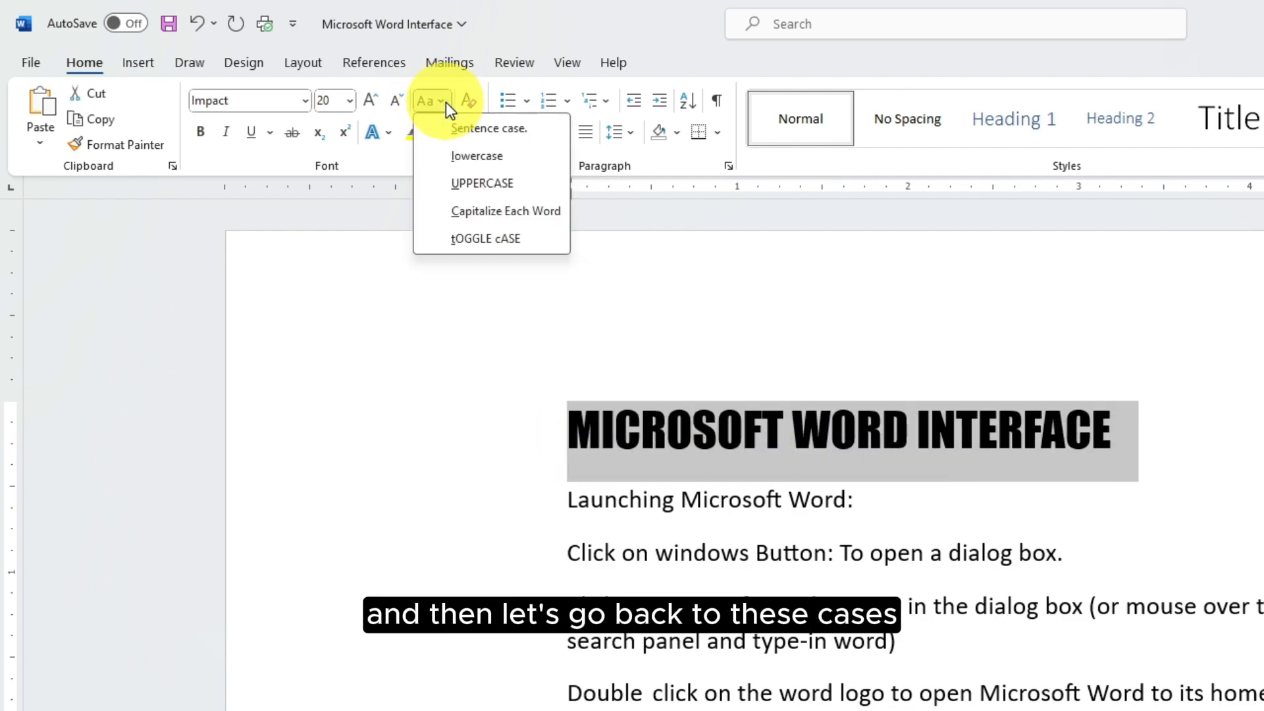
click(491, 216)
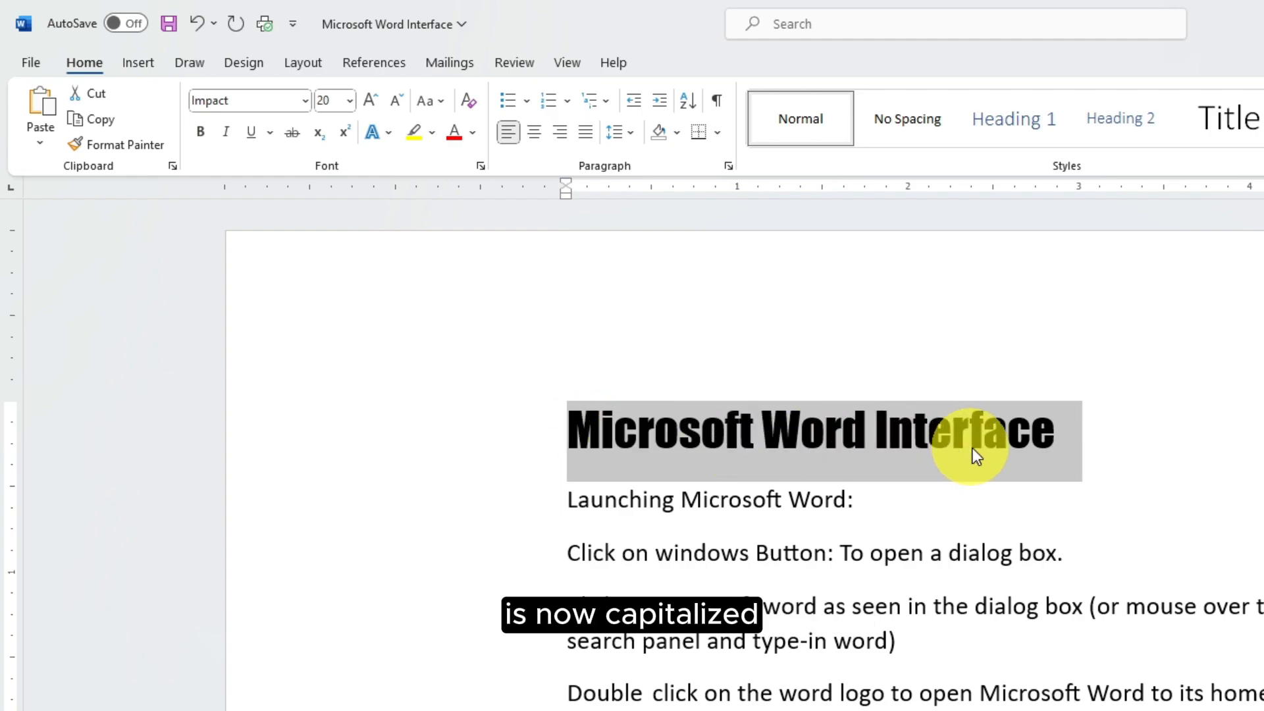
click(441, 101)
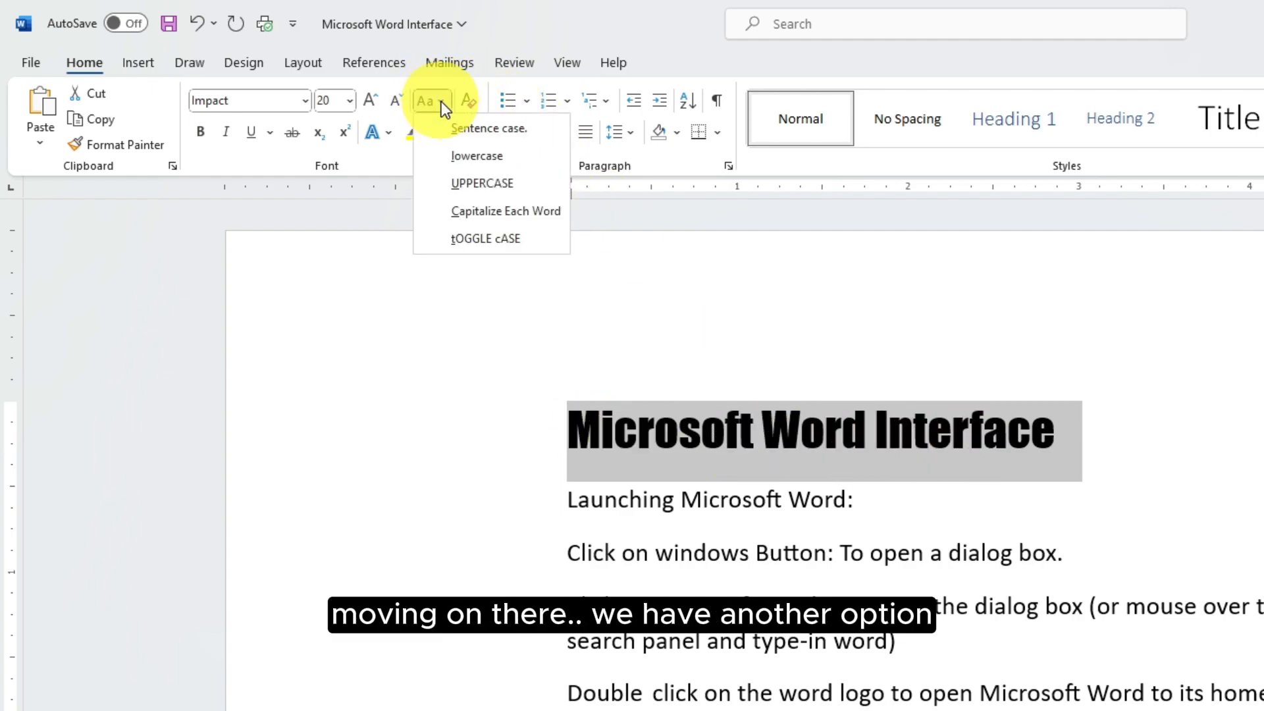
Apply tOGGLE cASE to the title, undo it, and leave the title in all capitals
click(483, 238)
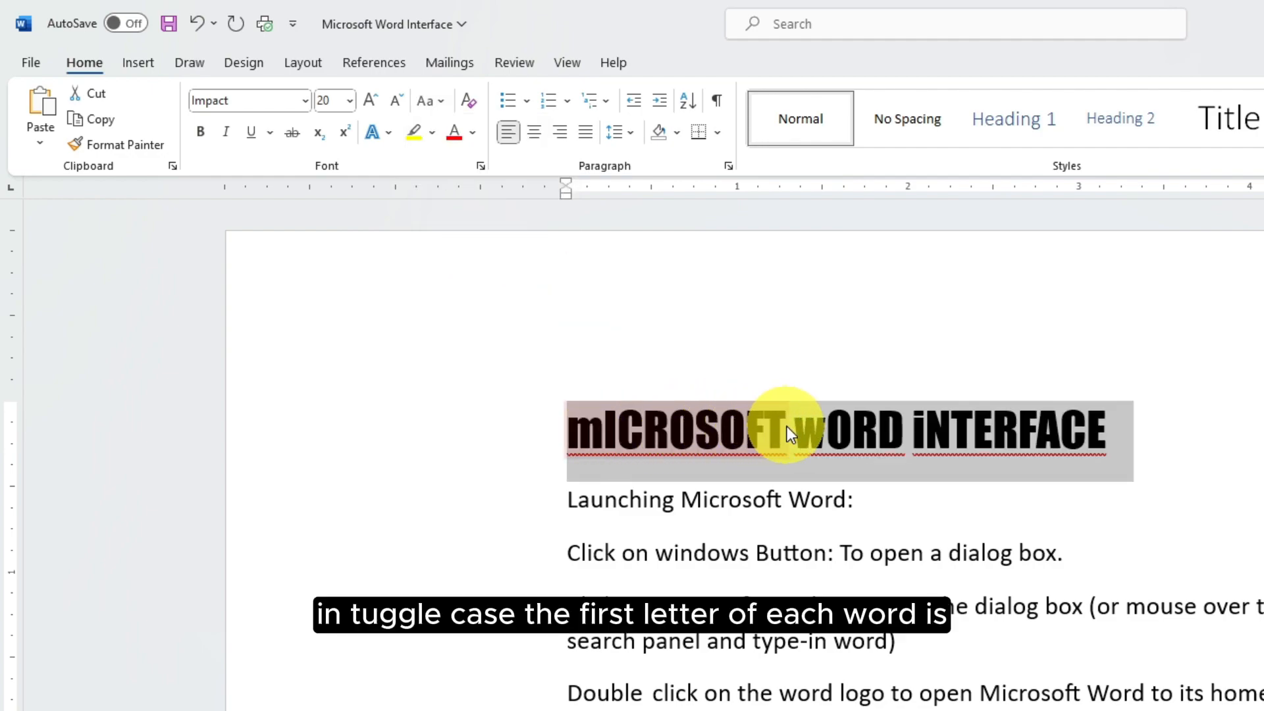
click(604, 433)
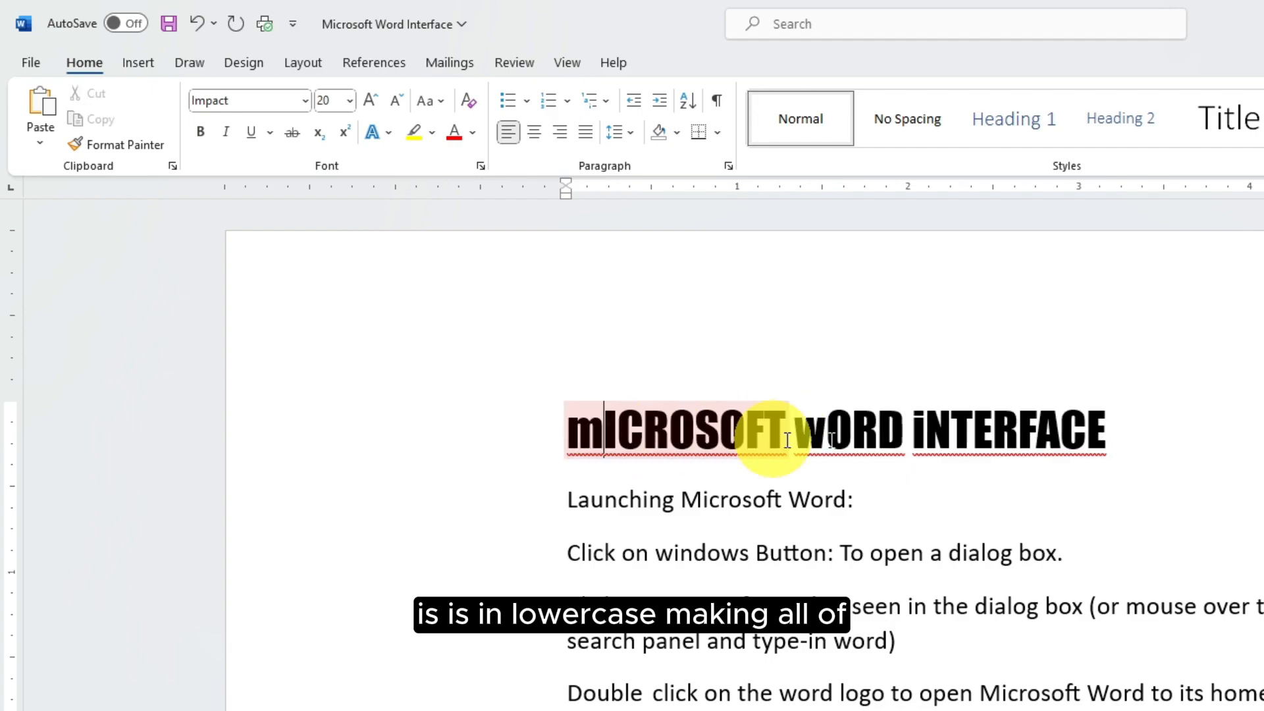
click(871, 437)
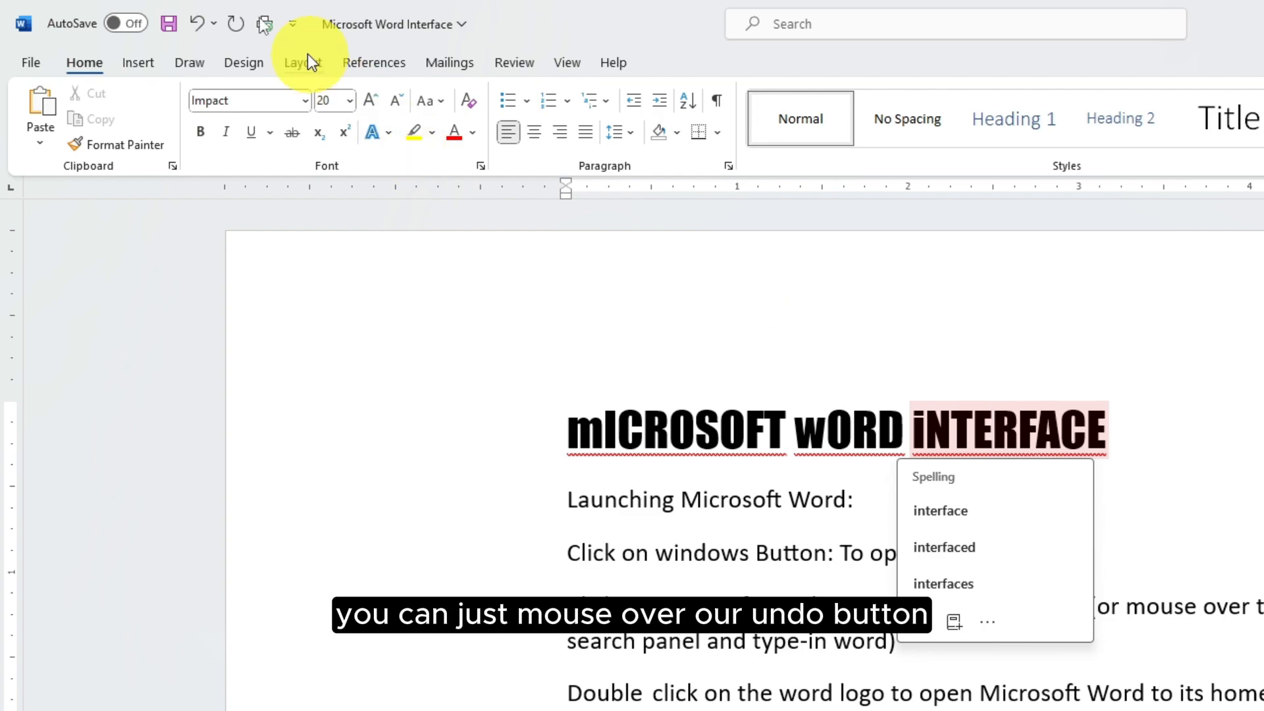
click(197, 25)
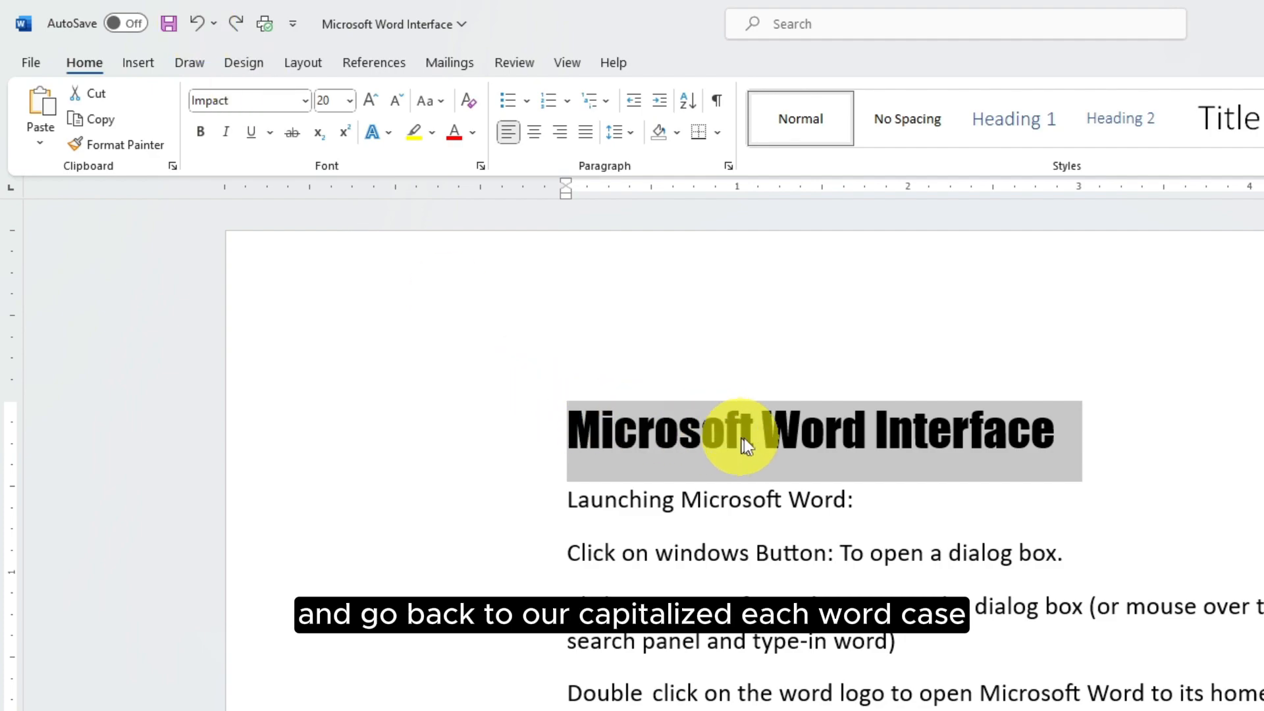
click(440, 98)
key(Escape)
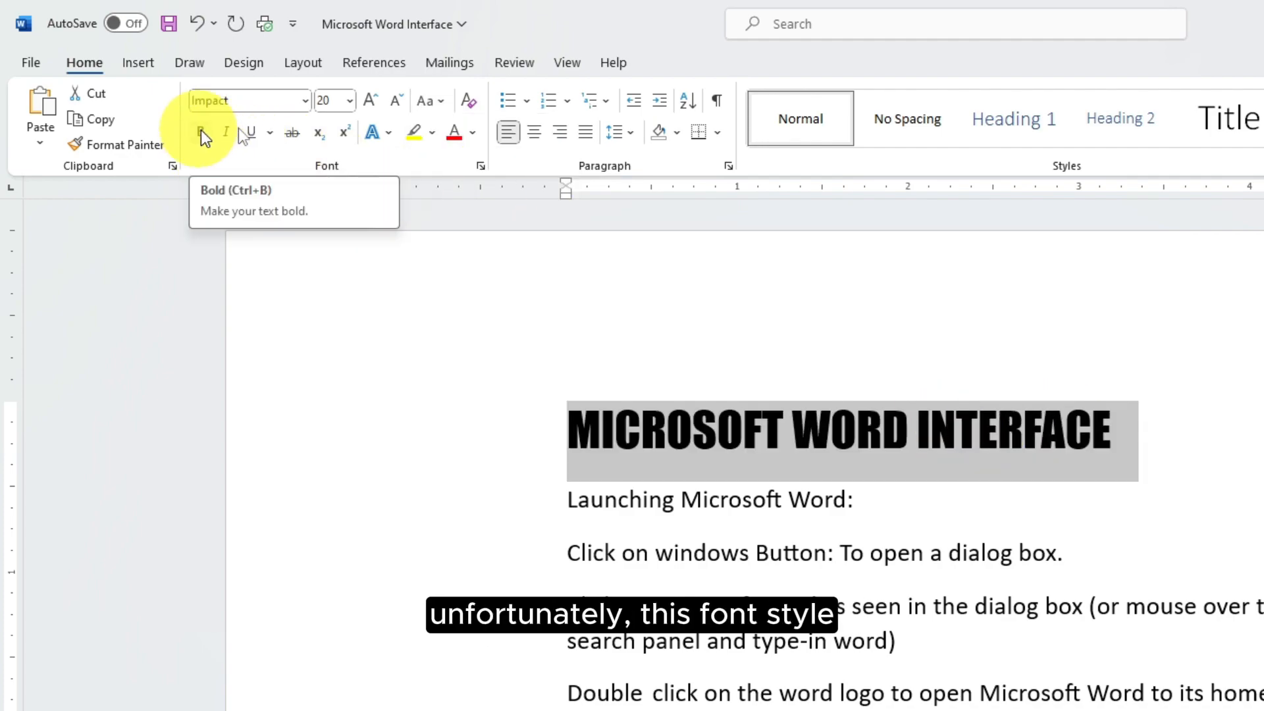
Keep the title in Impact and leave it bold after toggling Bold several times
click(303, 101)
click(302, 100)
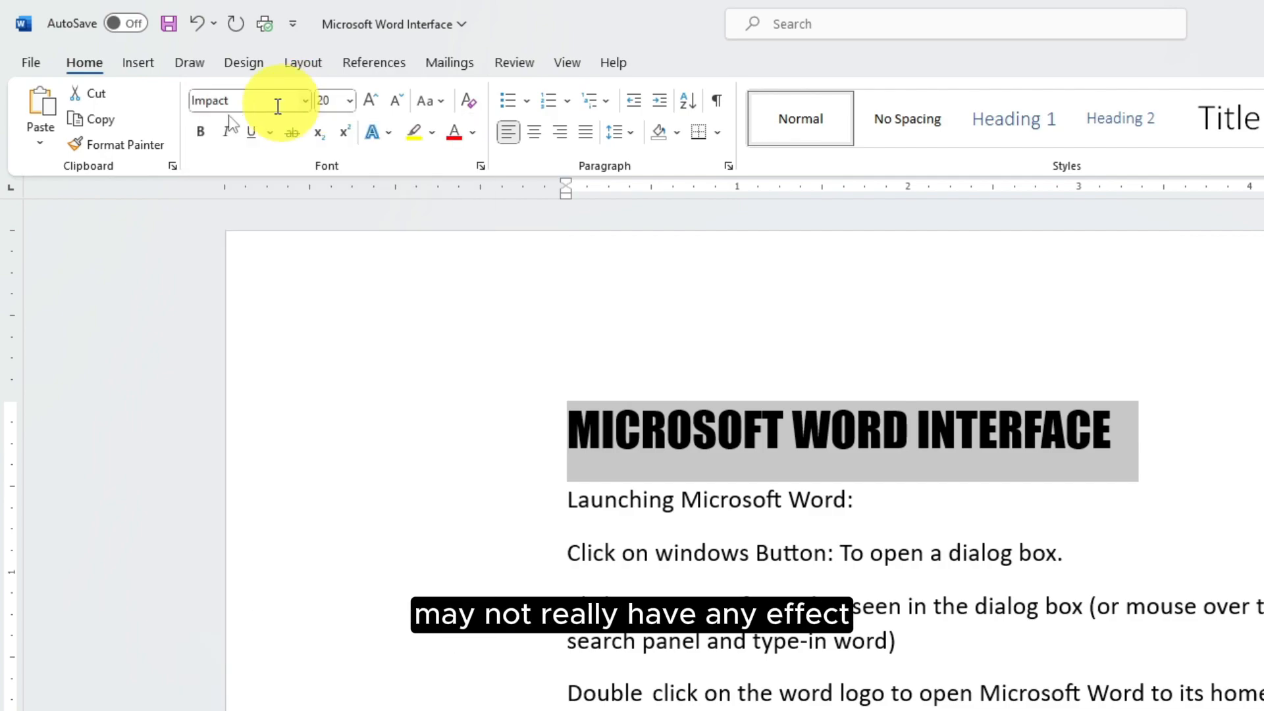
click(203, 134)
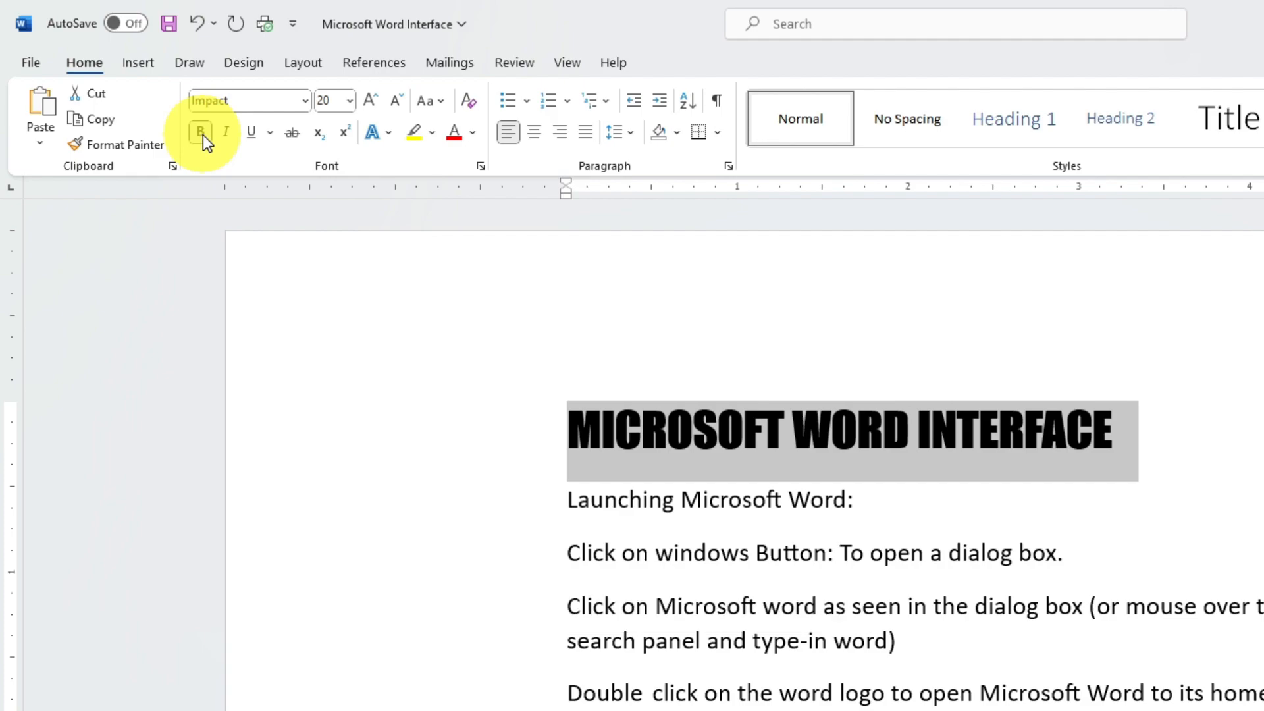
click(202, 135)
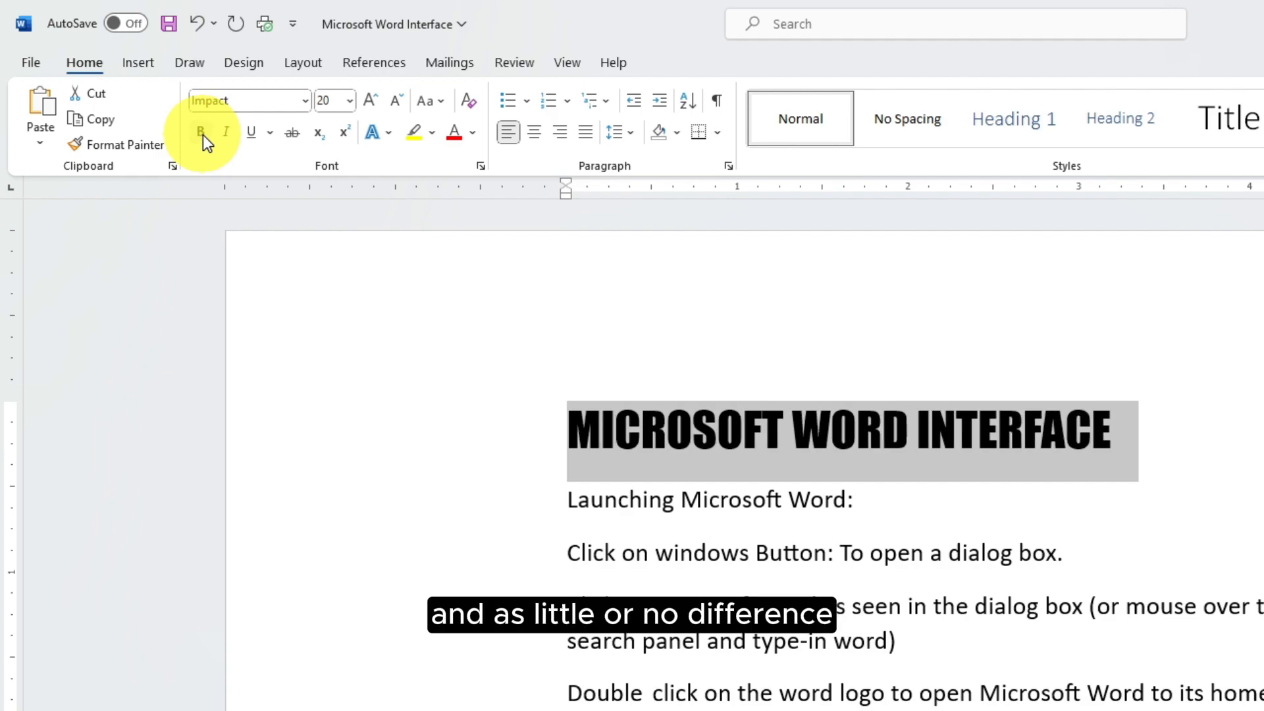
click(202, 135)
click(203, 136)
click(203, 135)
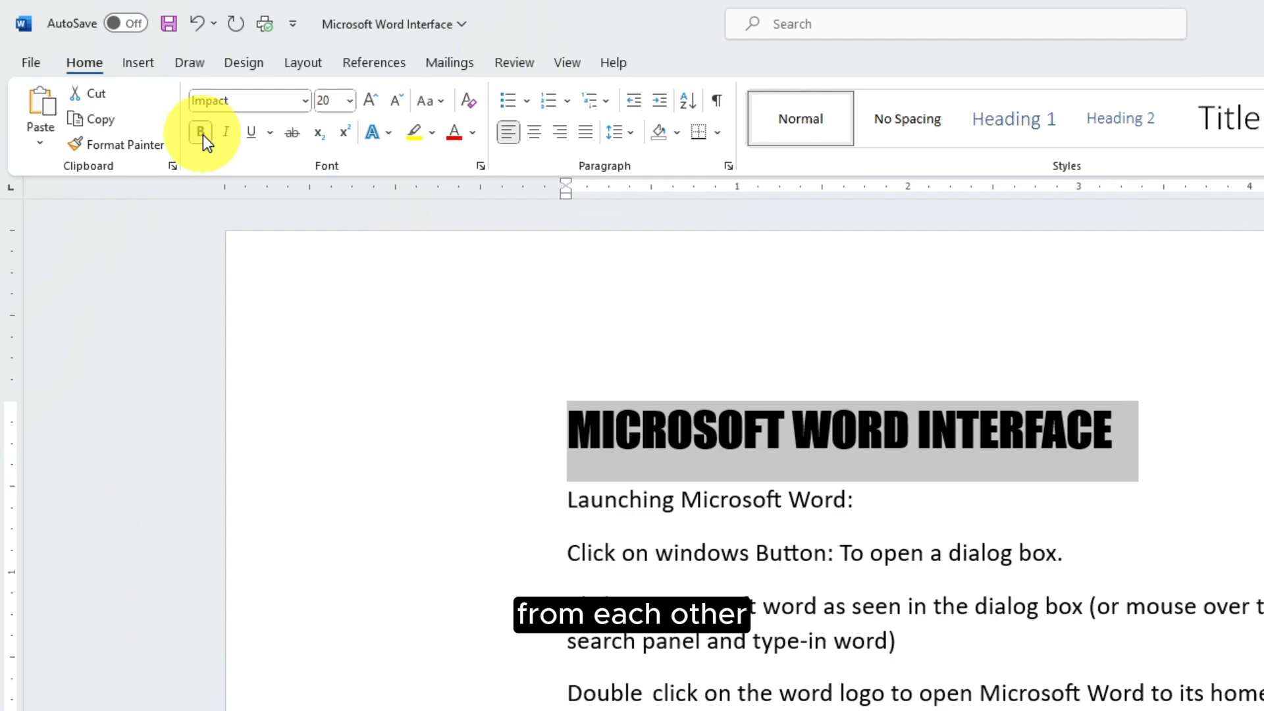
click(203, 136)
click(203, 136)
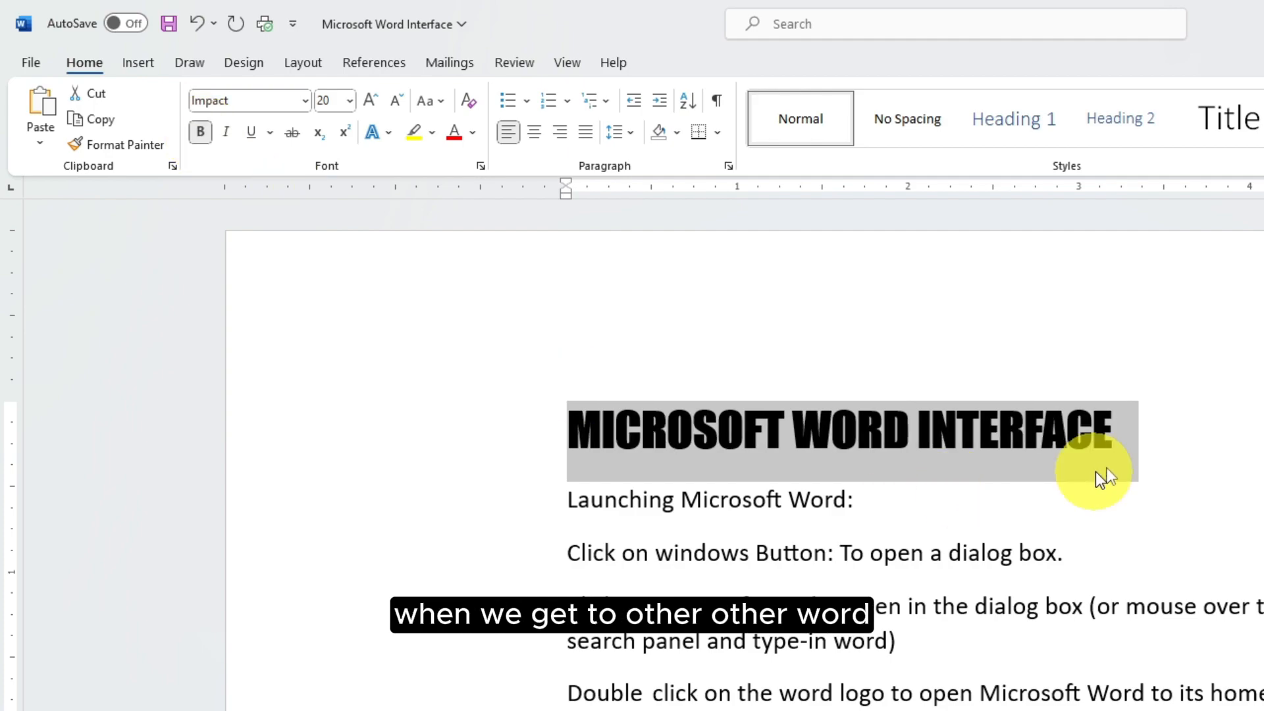
click(1163, 450)
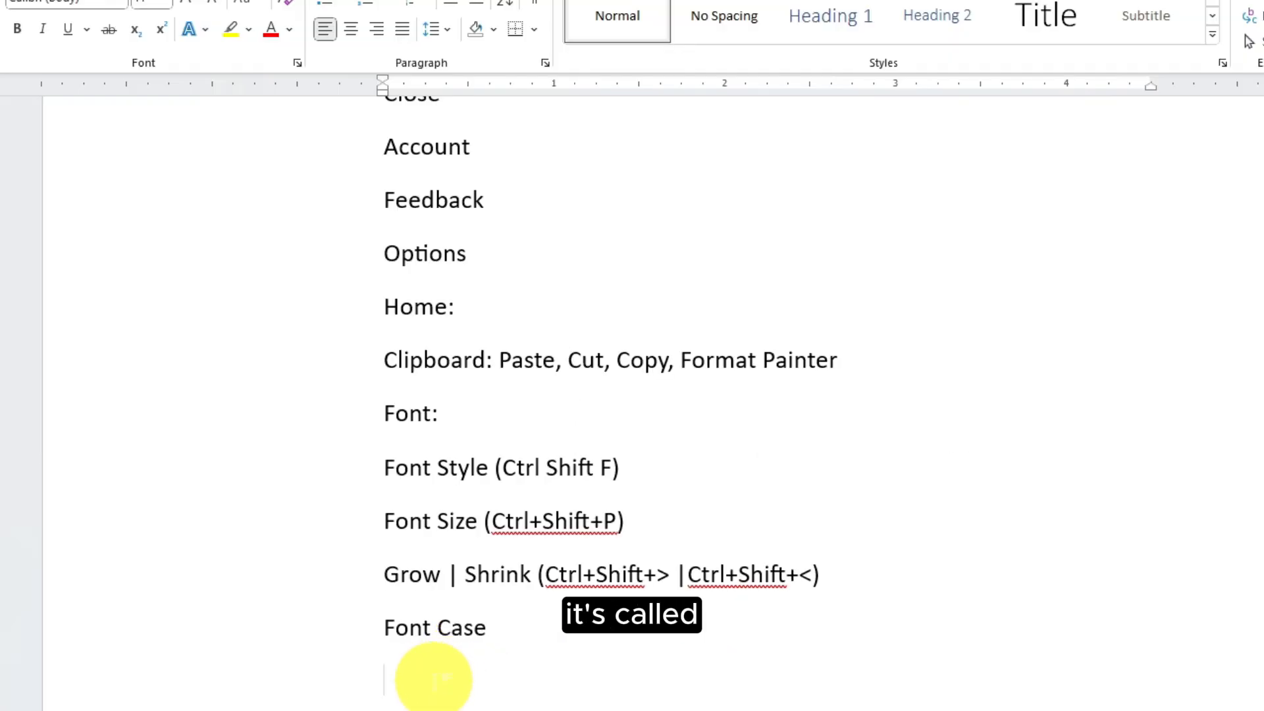
Type 'Clear all Format' under Font Case, then clear the title's formatting and undo it
text(Clear all Format)
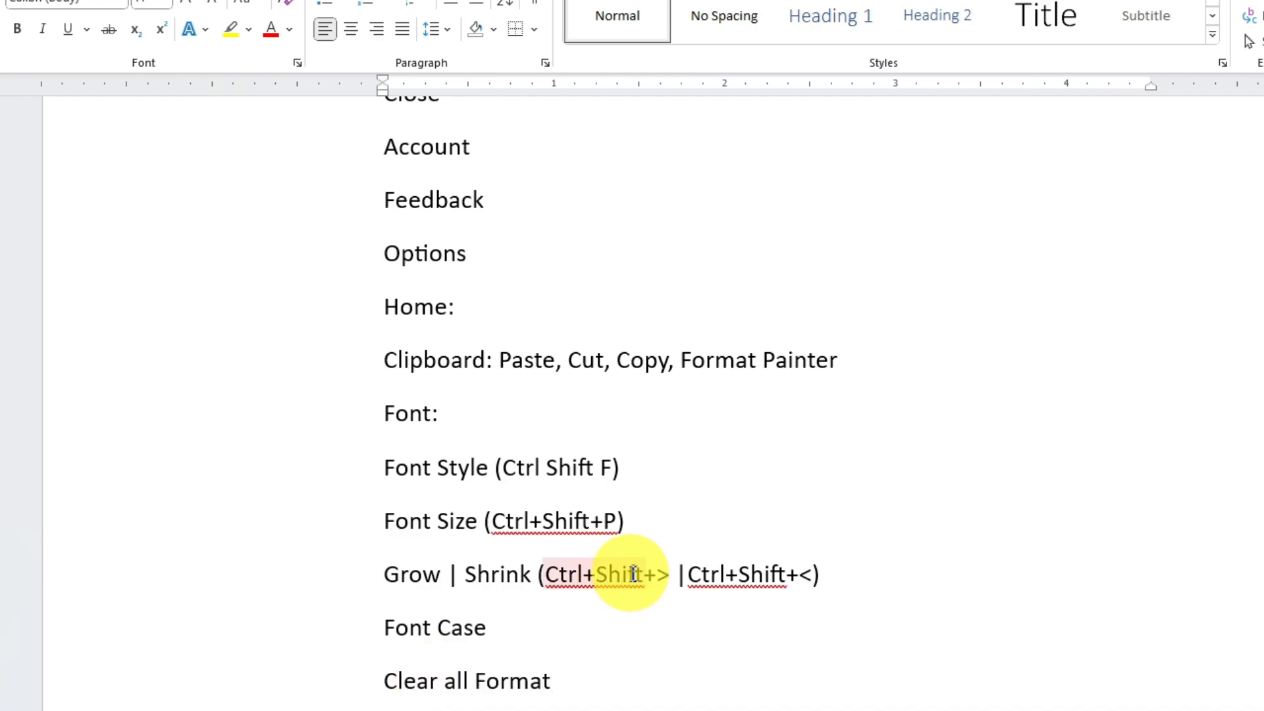
scroll(460, 527, up, 15)
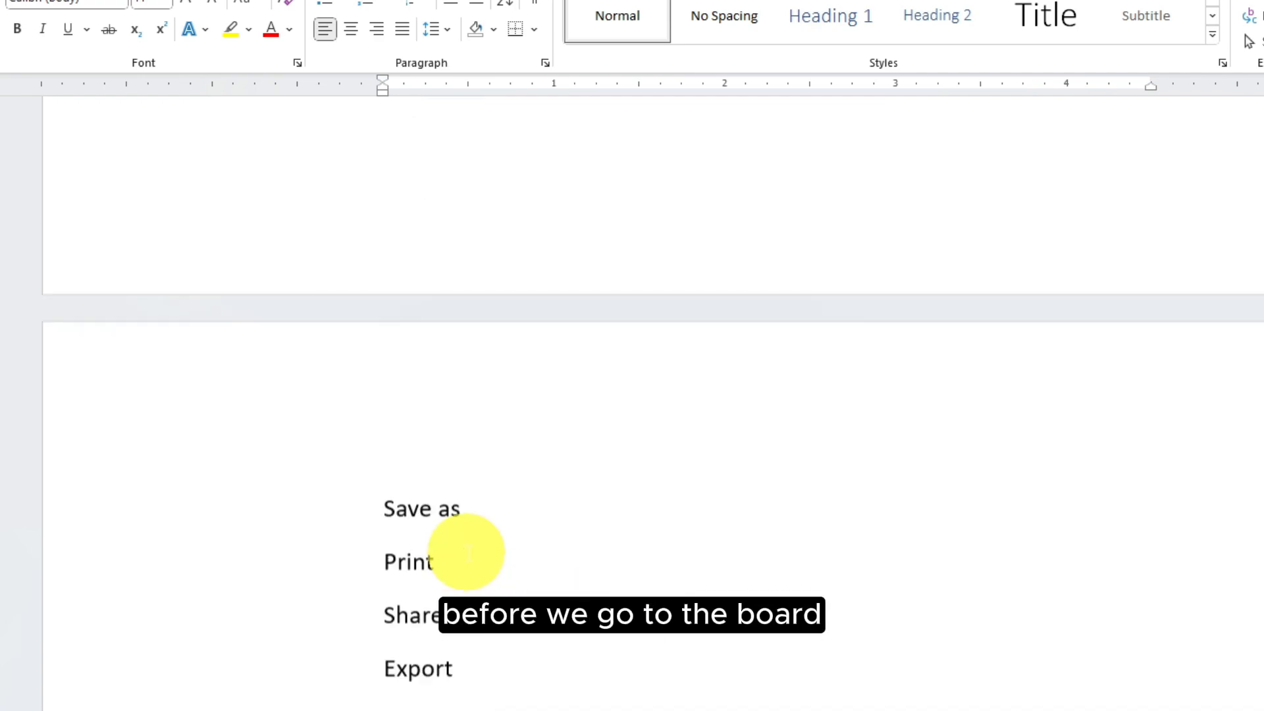
scroll(467, 551, up, 10)
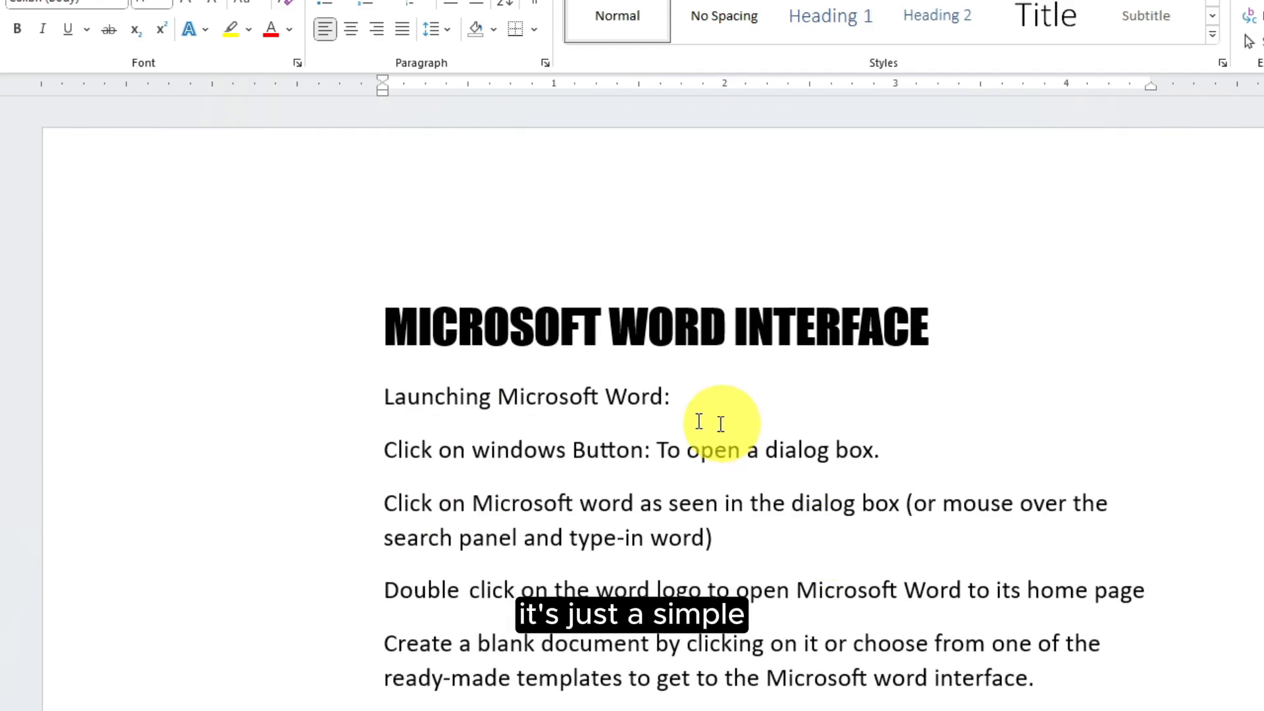
drag(945, 329, 402, 311)
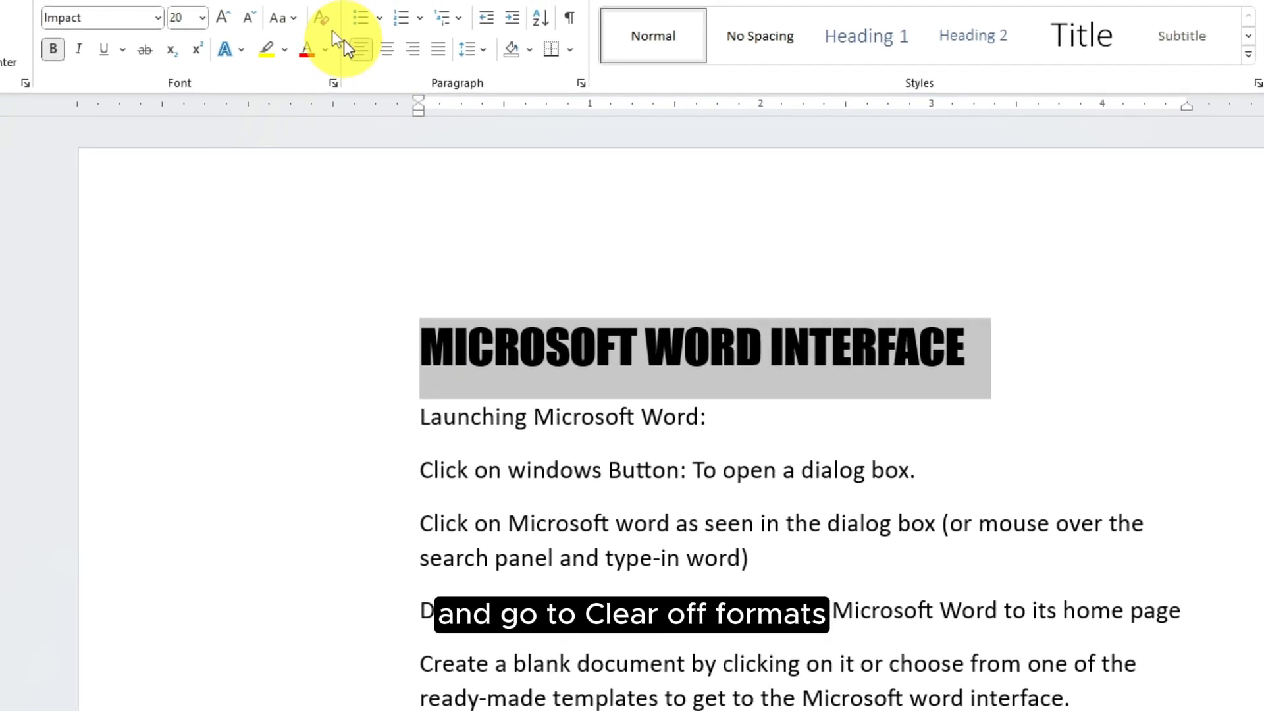
click(384, 52)
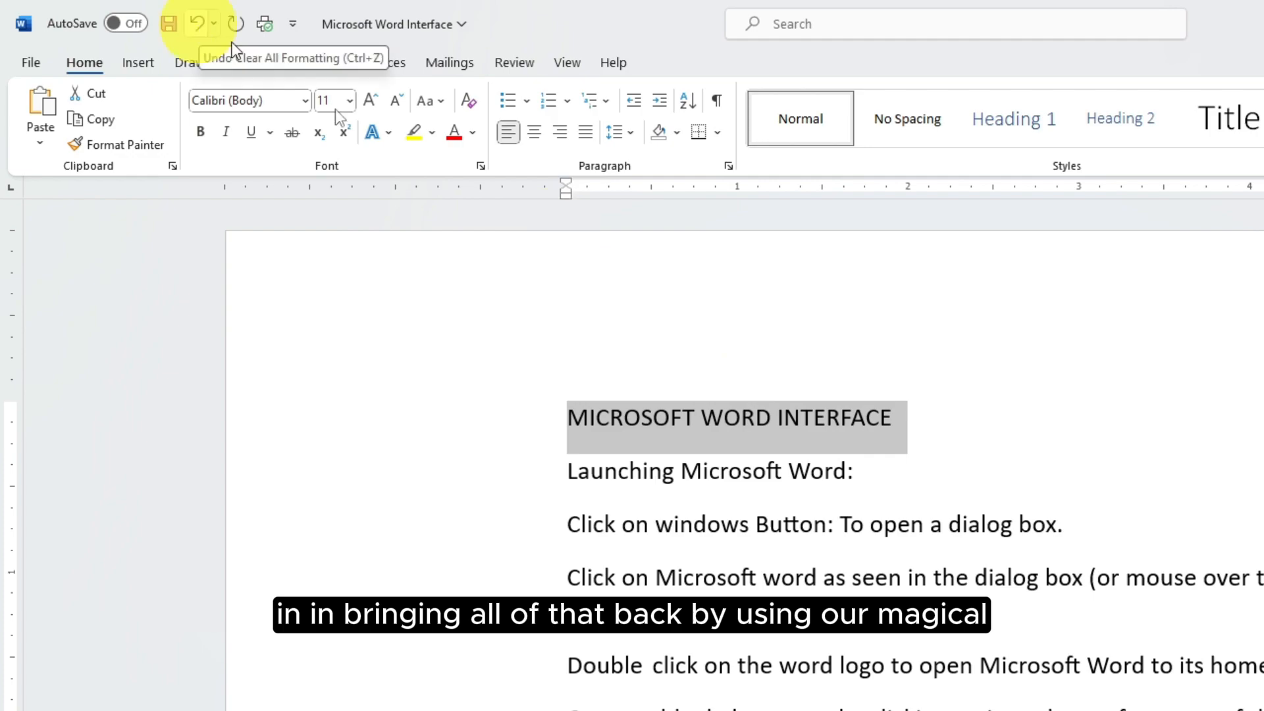
click(196, 25)
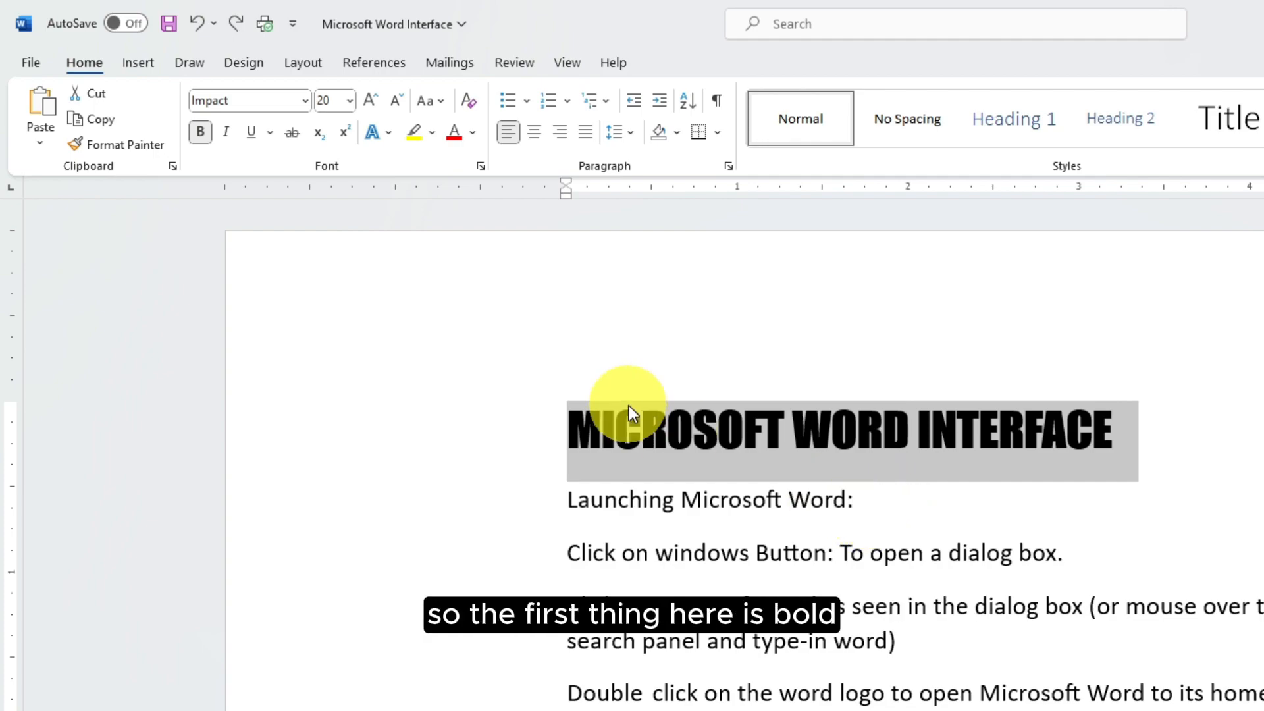
Bold the 'Launching Microsoft Word:' and 'Microsoft Word Interface' lines
drag(885, 502, 567, 512)
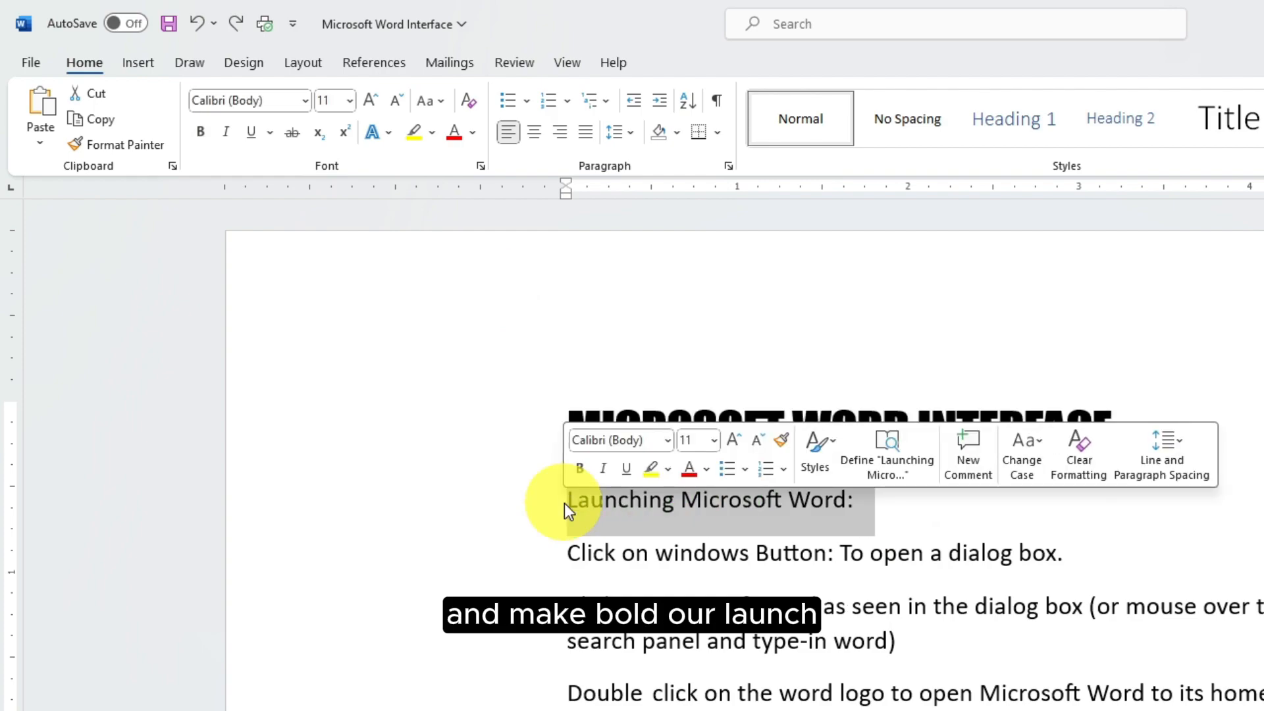
click(202, 133)
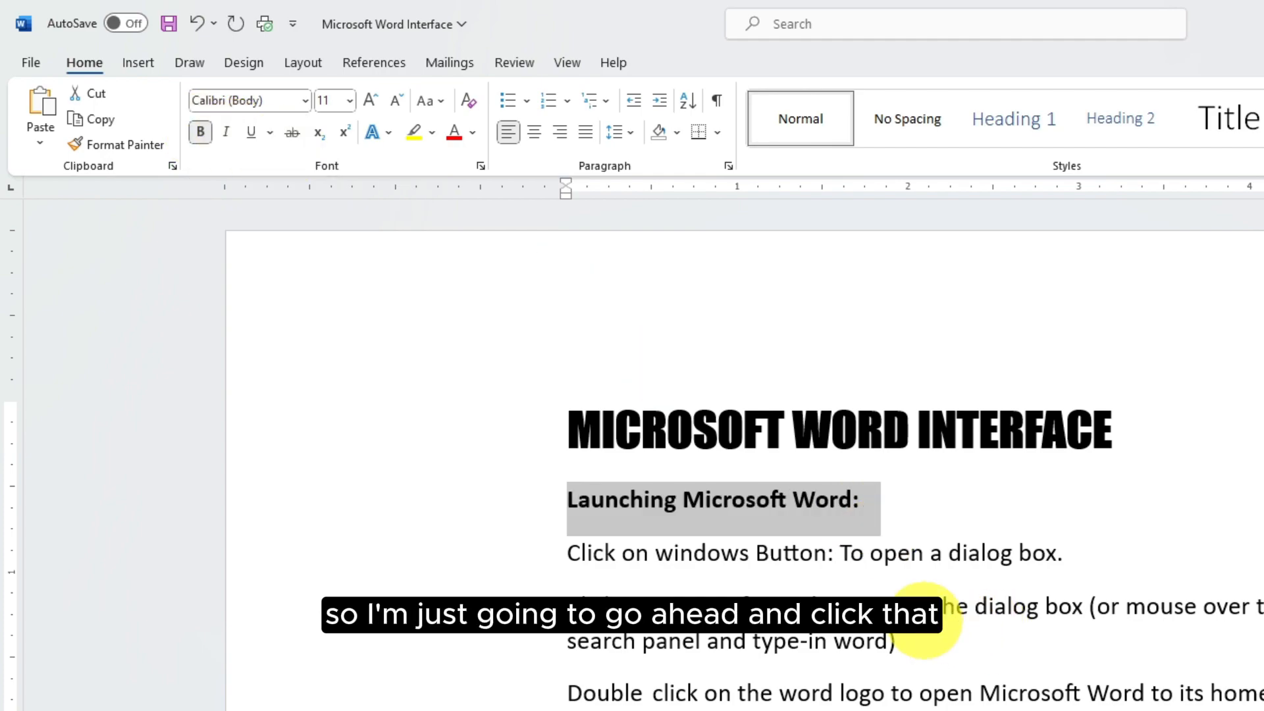
scroll(925, 619, down, 5)
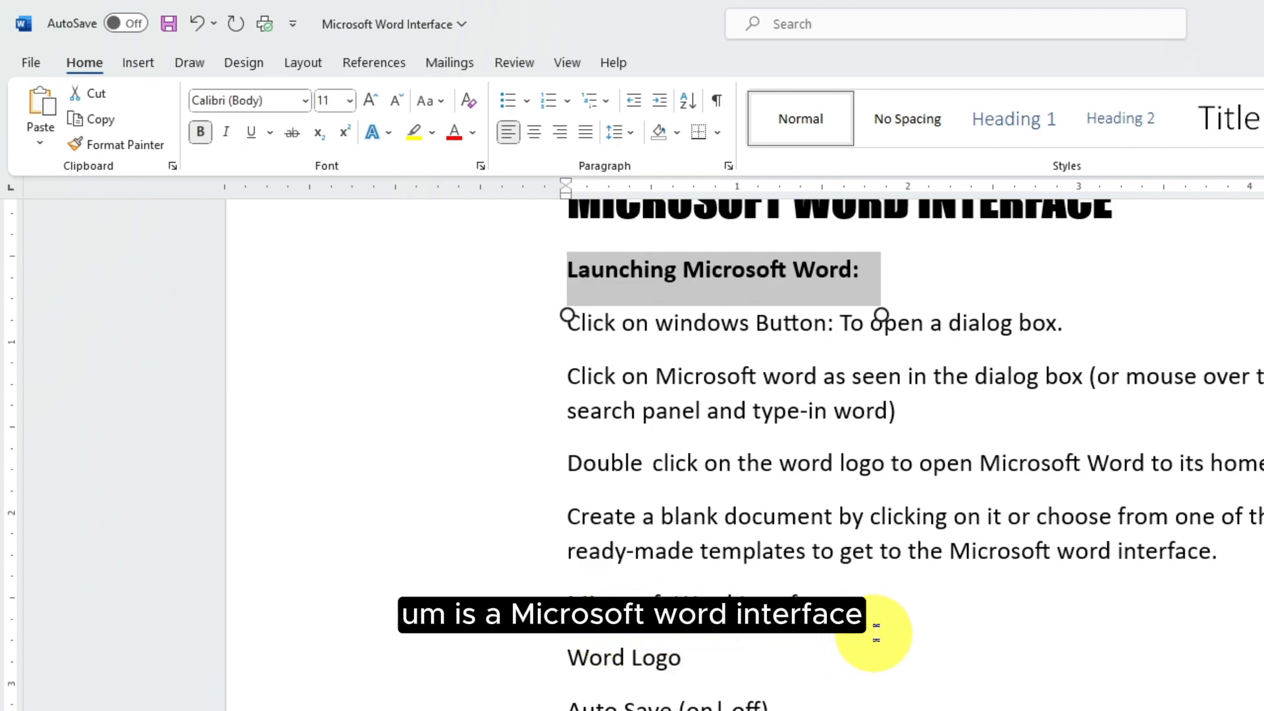
drag(869, 610, 579, 582)
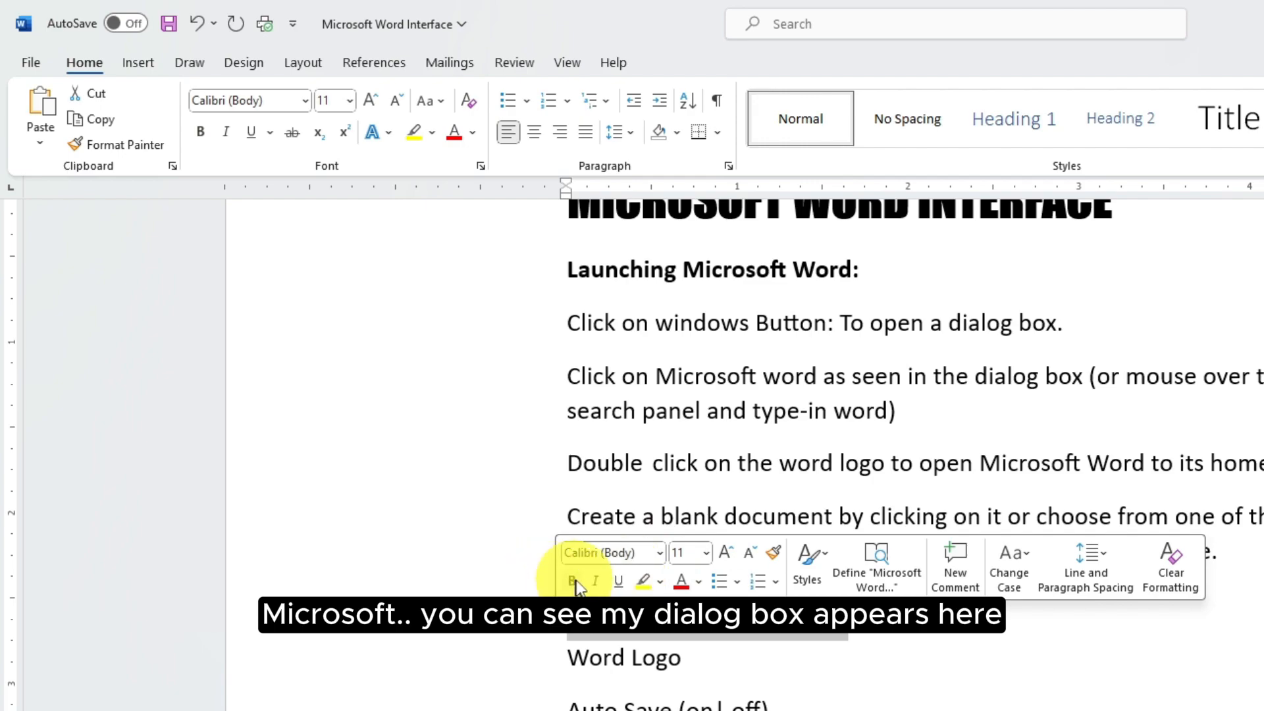
click(573, 580)
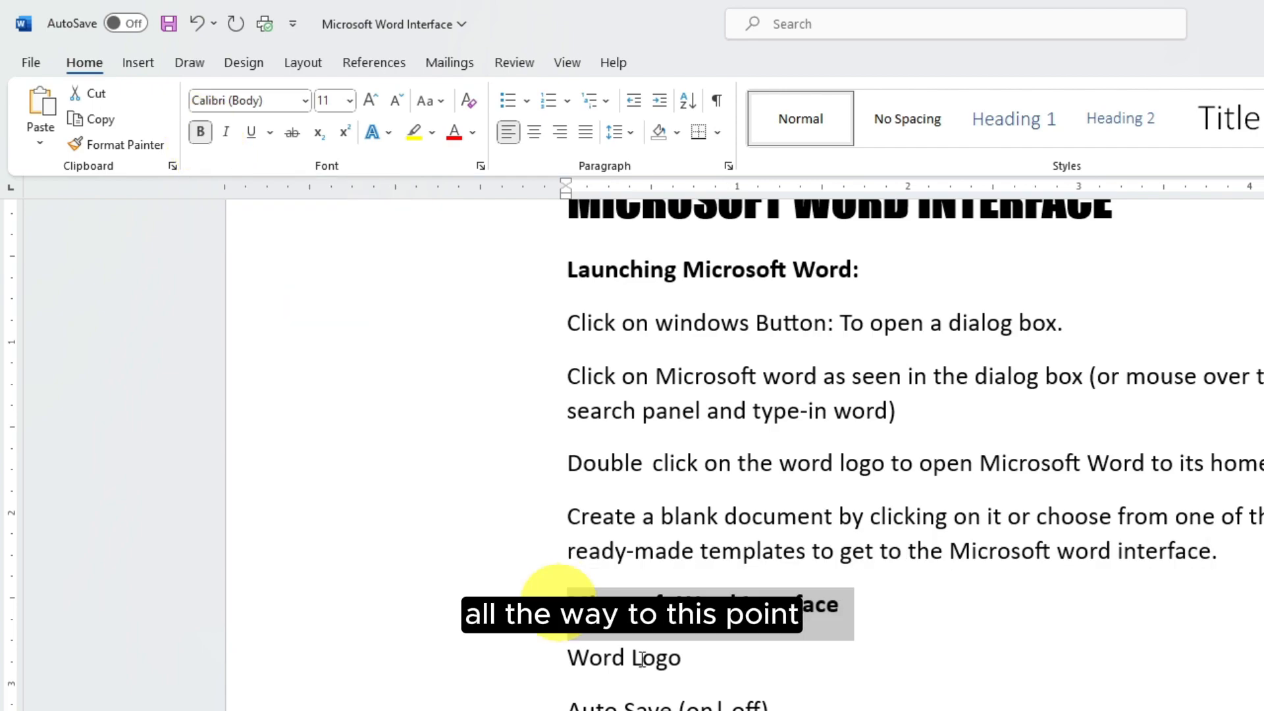
scroll(719, 684, down, 3)
scroll(718, 688, down, 1)
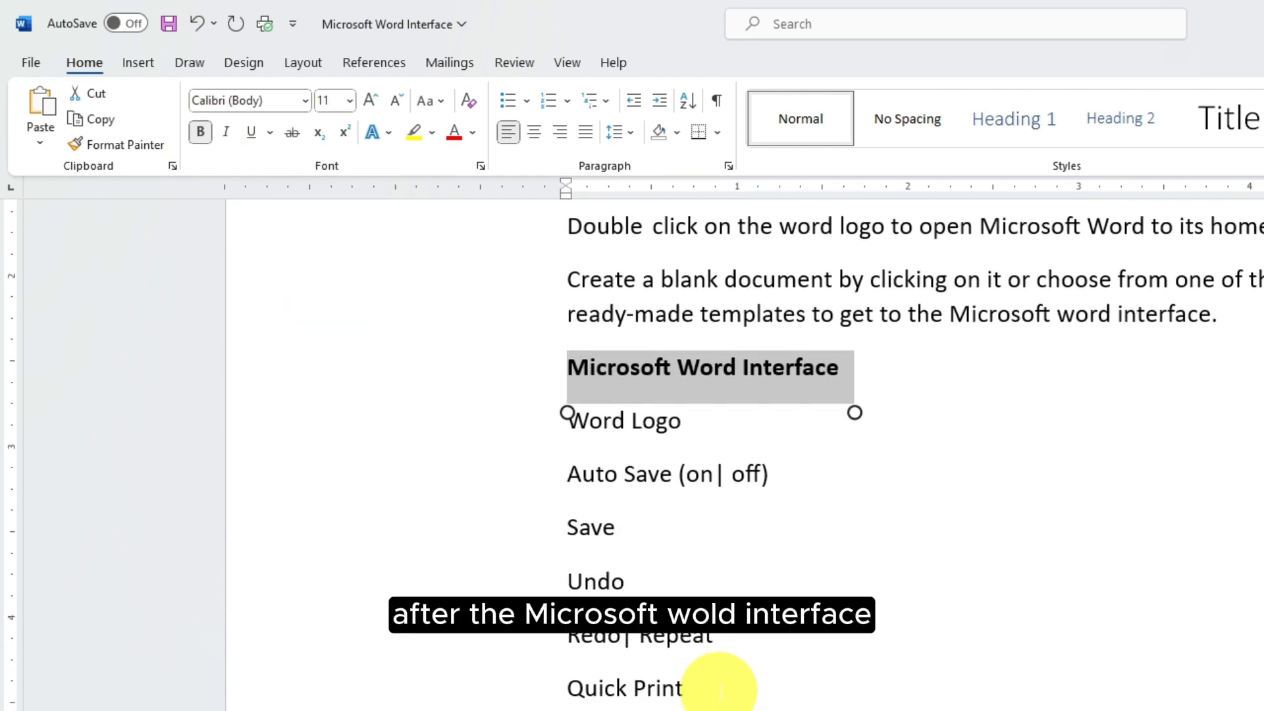
Insert a 'Title Bar' line under the Microsoft Word Interface heading, then select that heading
click(867, 370)
key(Return)
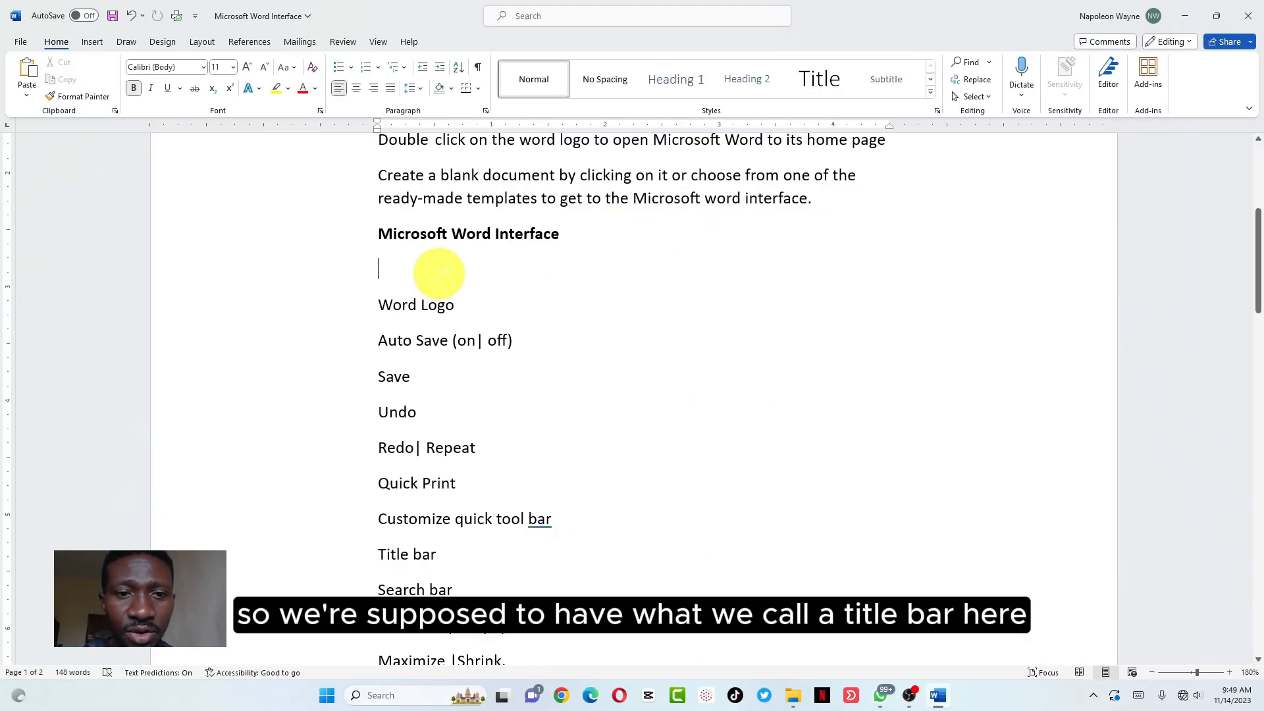
text(T)
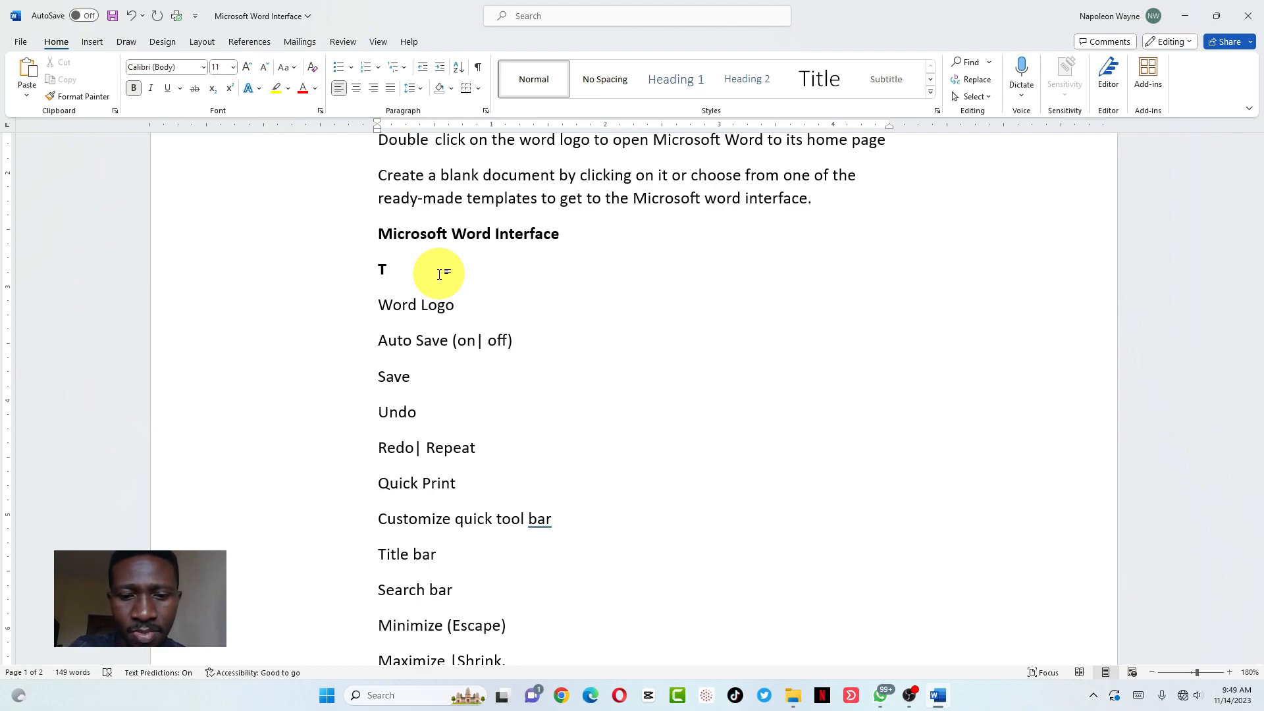
text(itle Bar)
triple_click(511, 285)
scroll(503, 266, up, 1)
drag(566, 291, 379, 291)
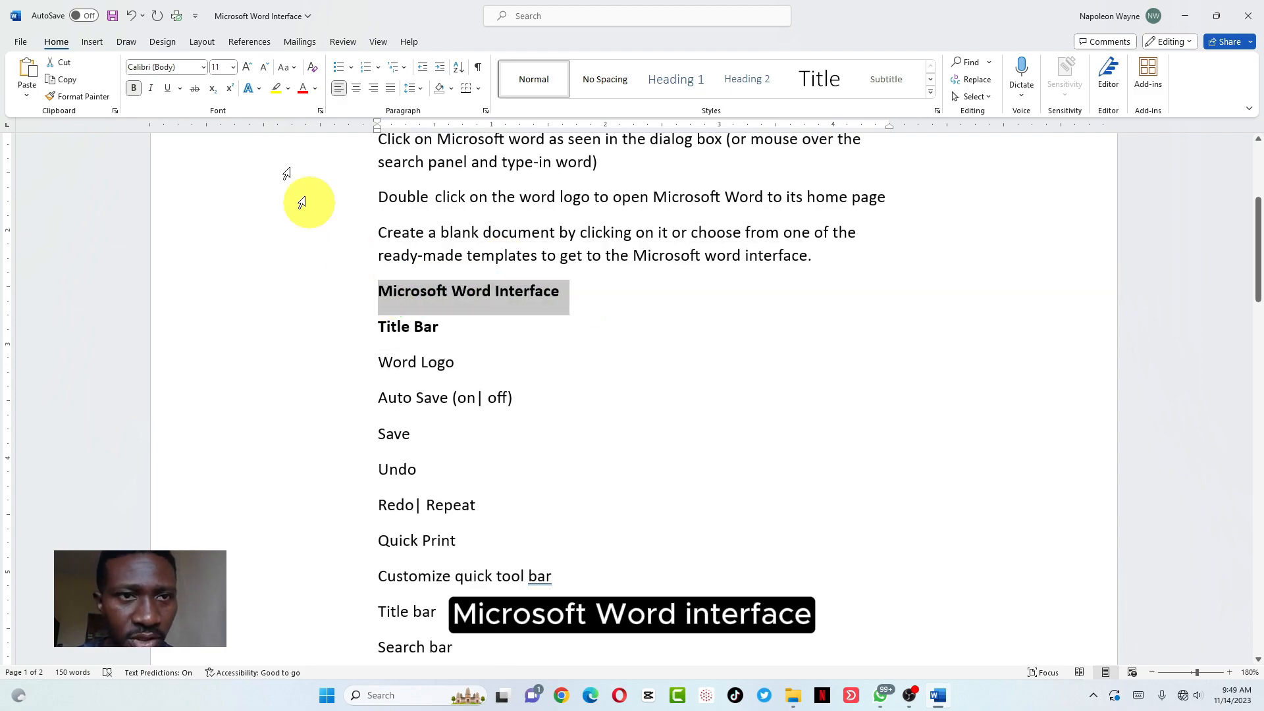
Change the Microsoft Word Interface heading and 'Launching Microsoft Word:' line to all uppercase
click(294, 69)
click(309, 118)
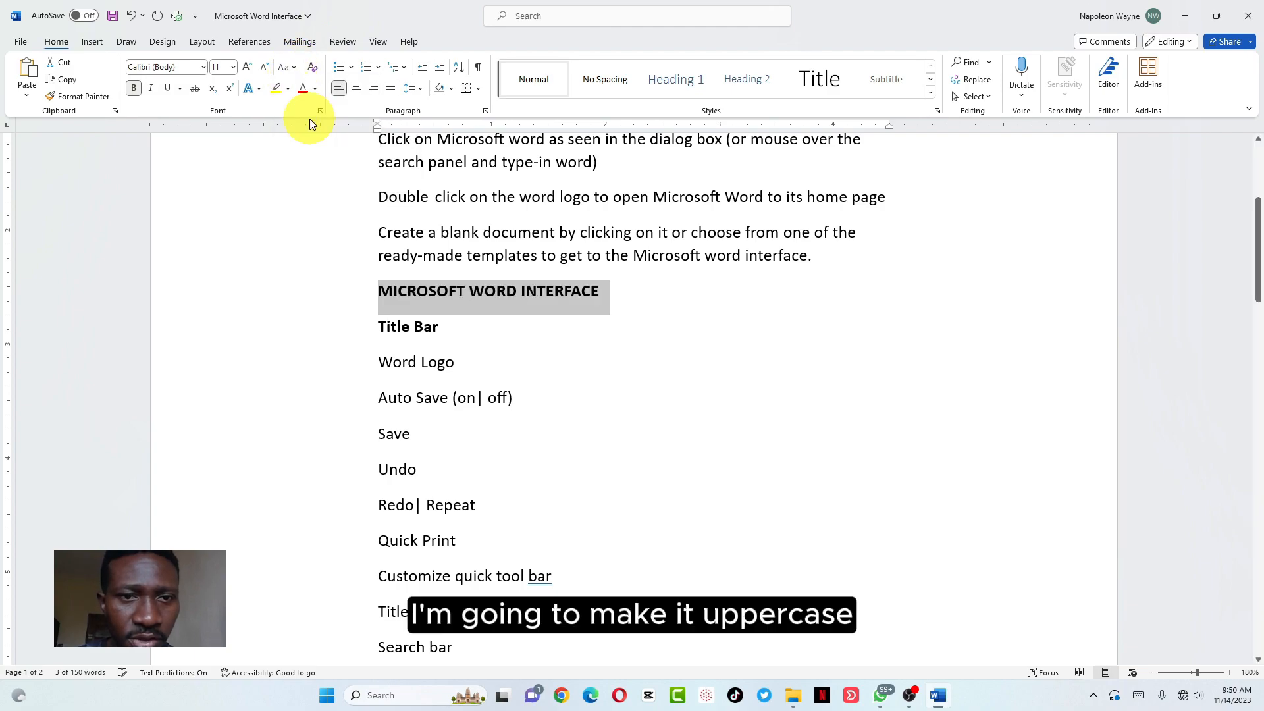
scroll(474, 333, up, 5)
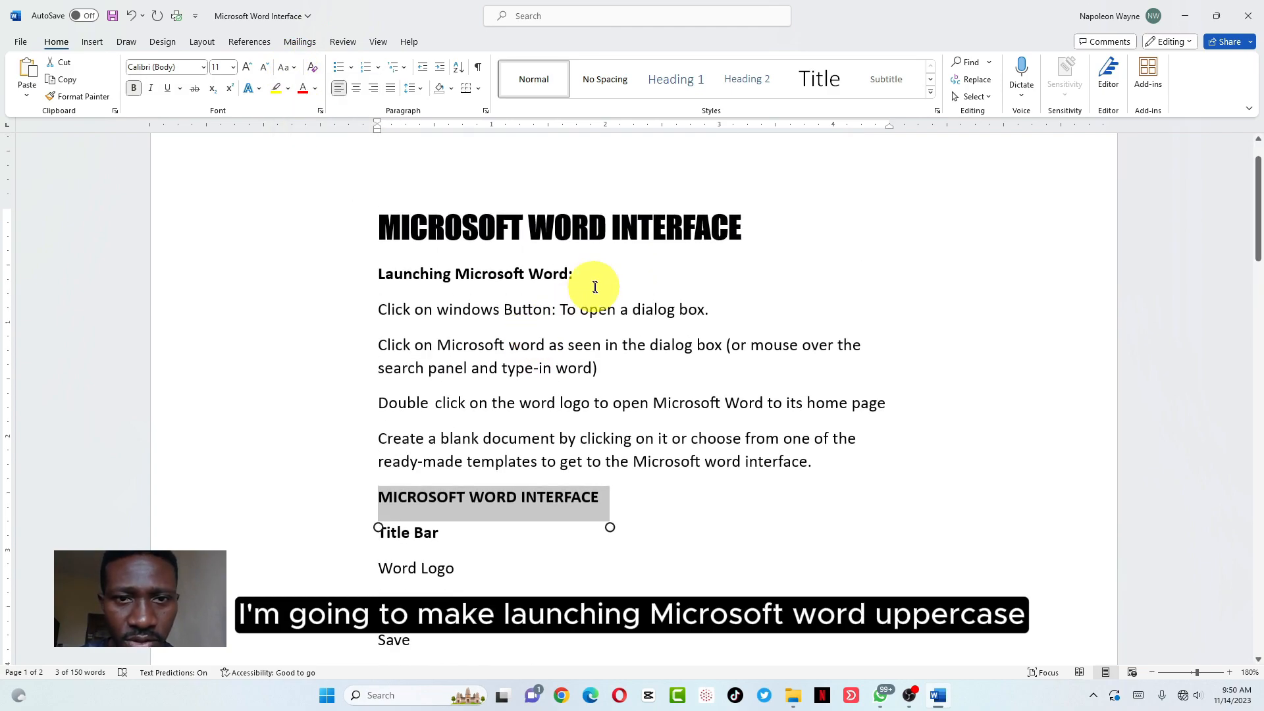
drag(583, 274, 381, 270)
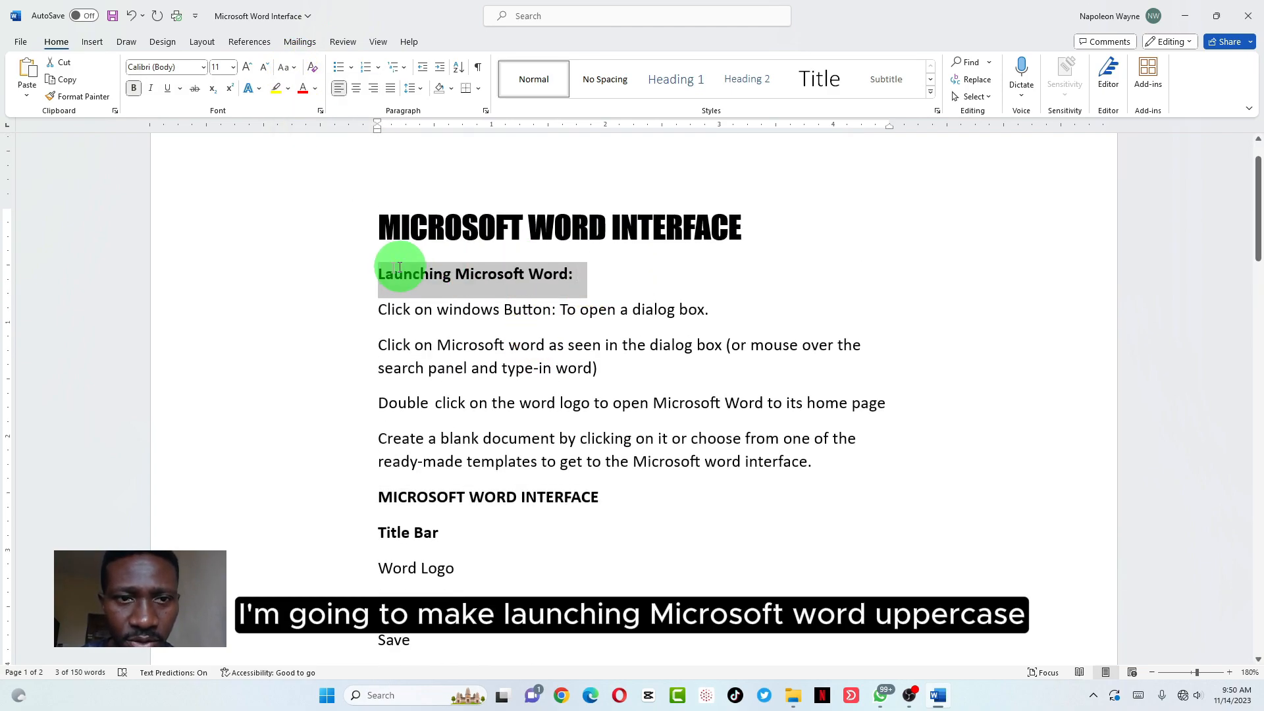
click(285, 67)
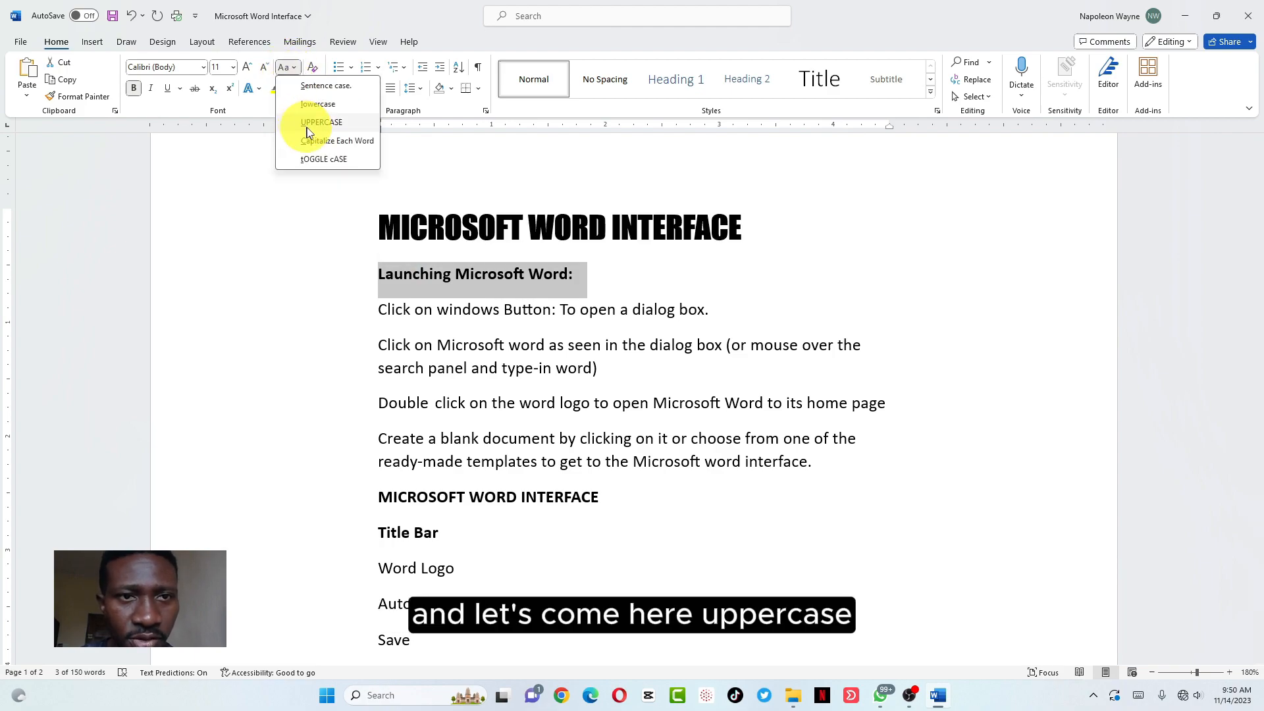
click(307, 132)
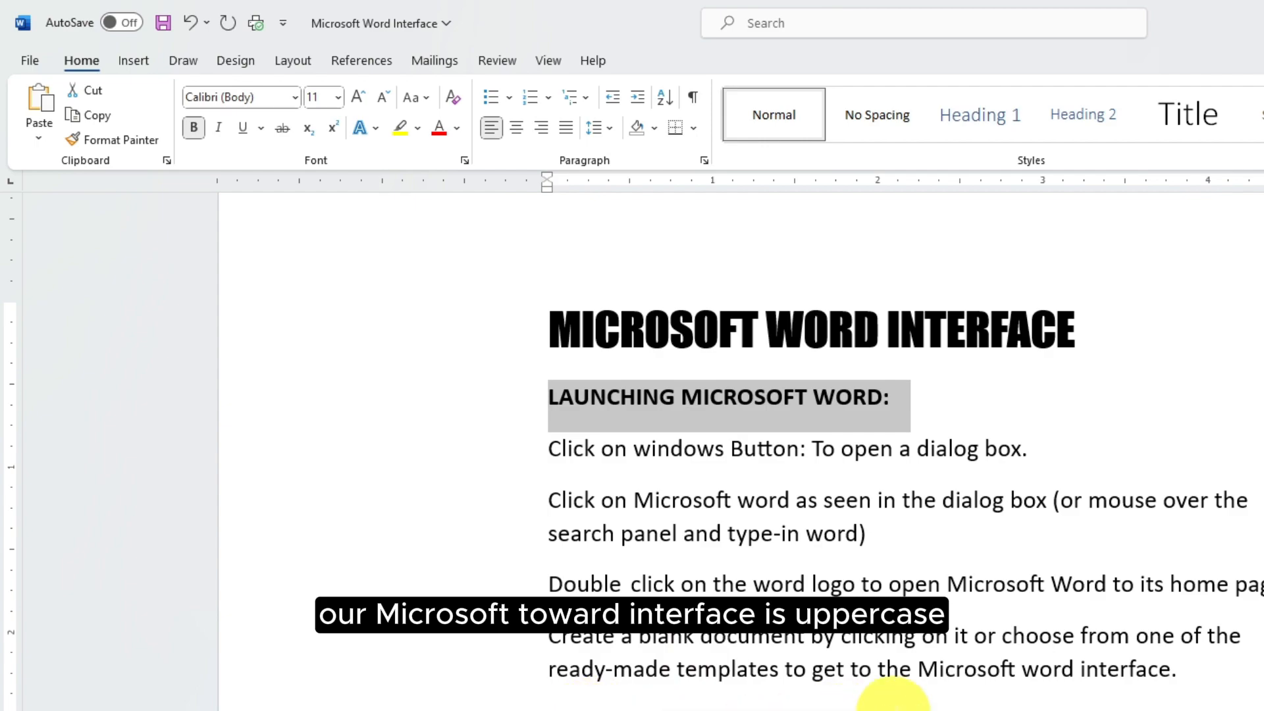
Select the Title Bar heading, then make the 'Tabs bar:' line bold
scroll(891, 695, down, 5)
click(606, 498)
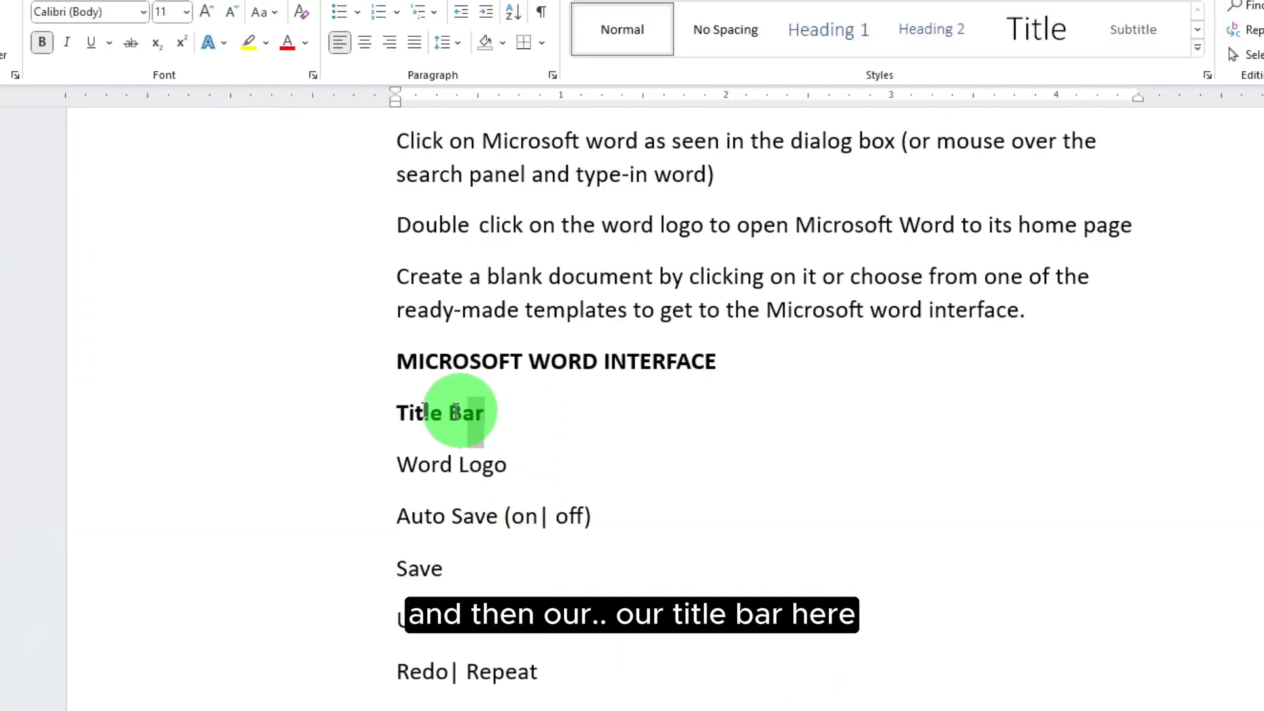
drag(454, 412, 399, 412)
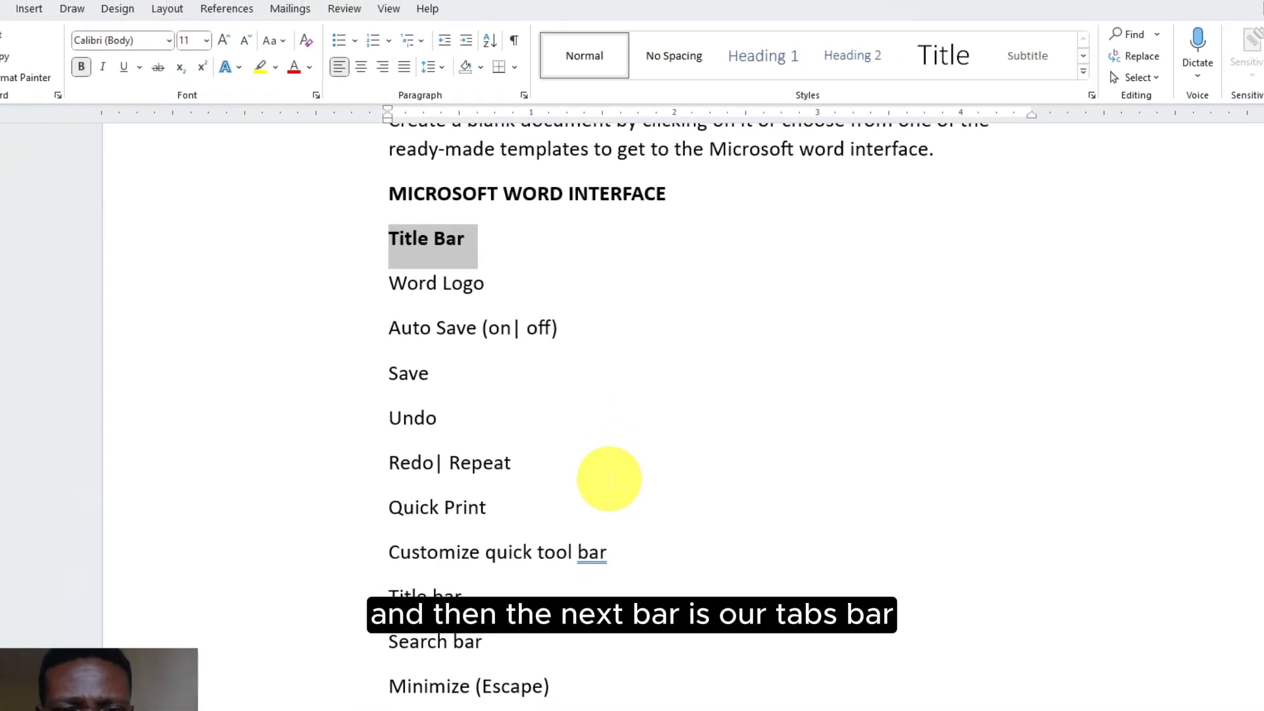
scroll(451, 584, down, 1)
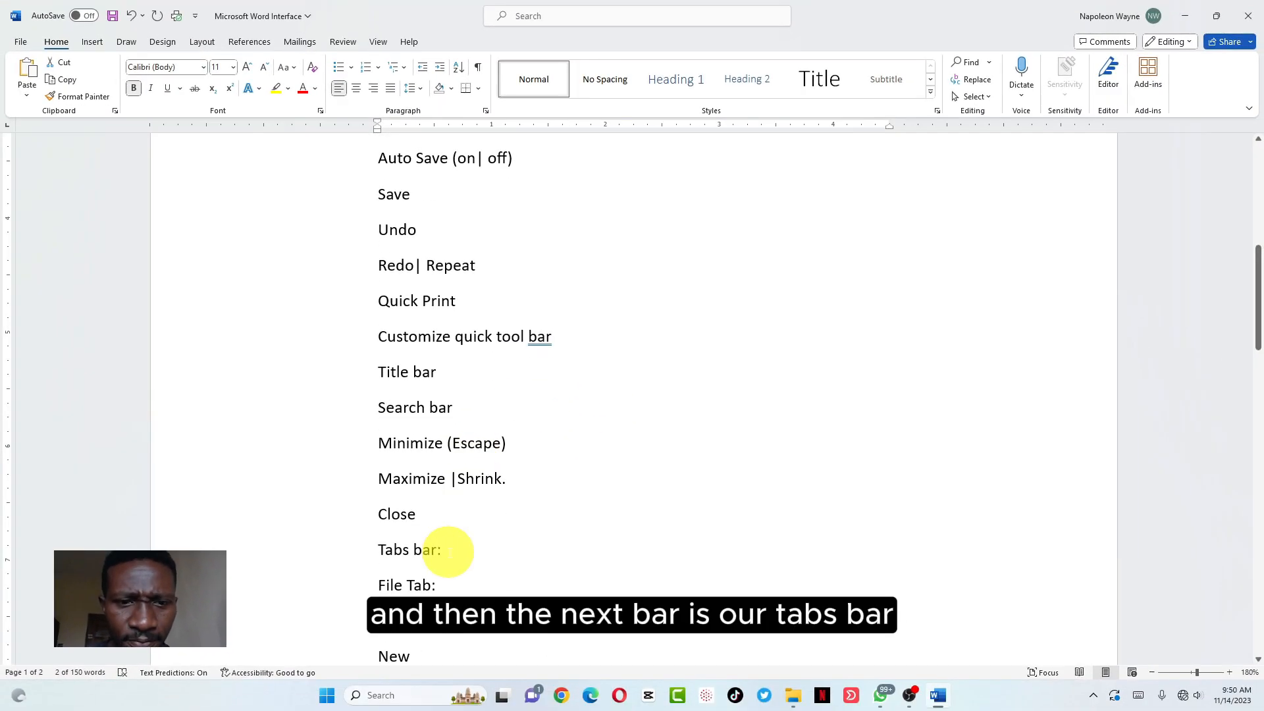
click(349, 579)
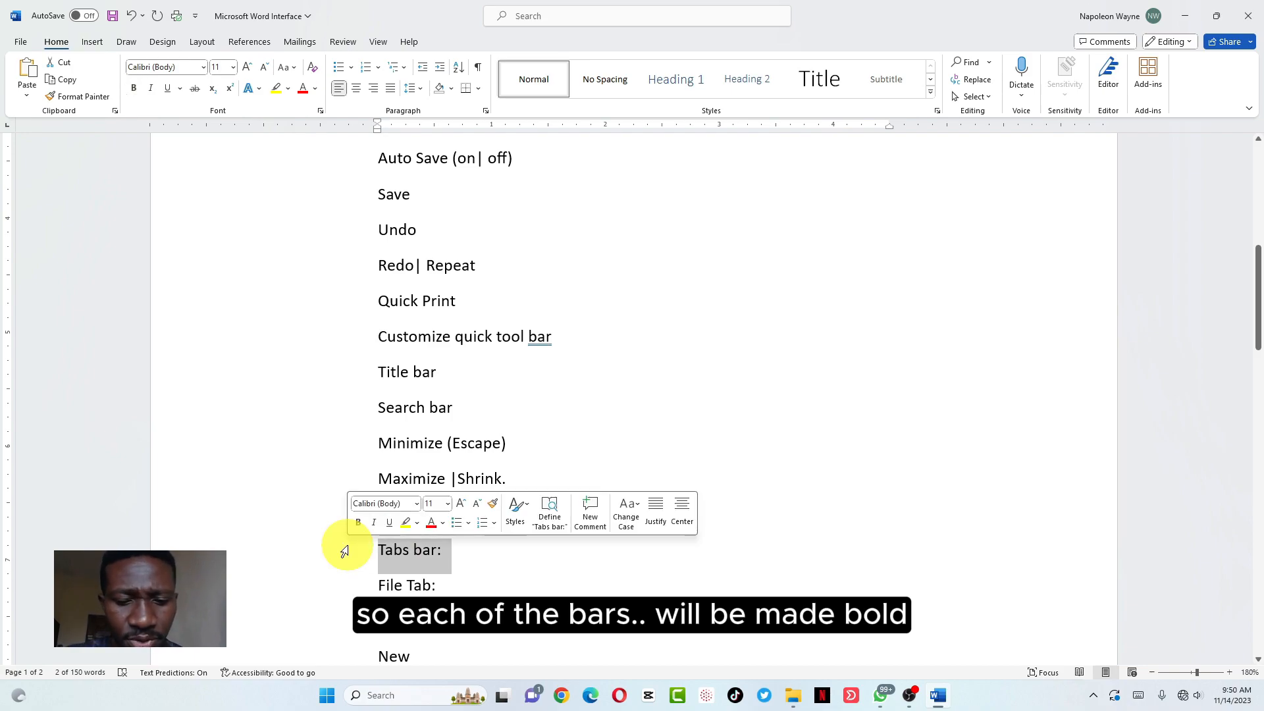
key(ctrl+b)
scroll(505, 584, down, 1)
scroll(487, 461, down, 3)
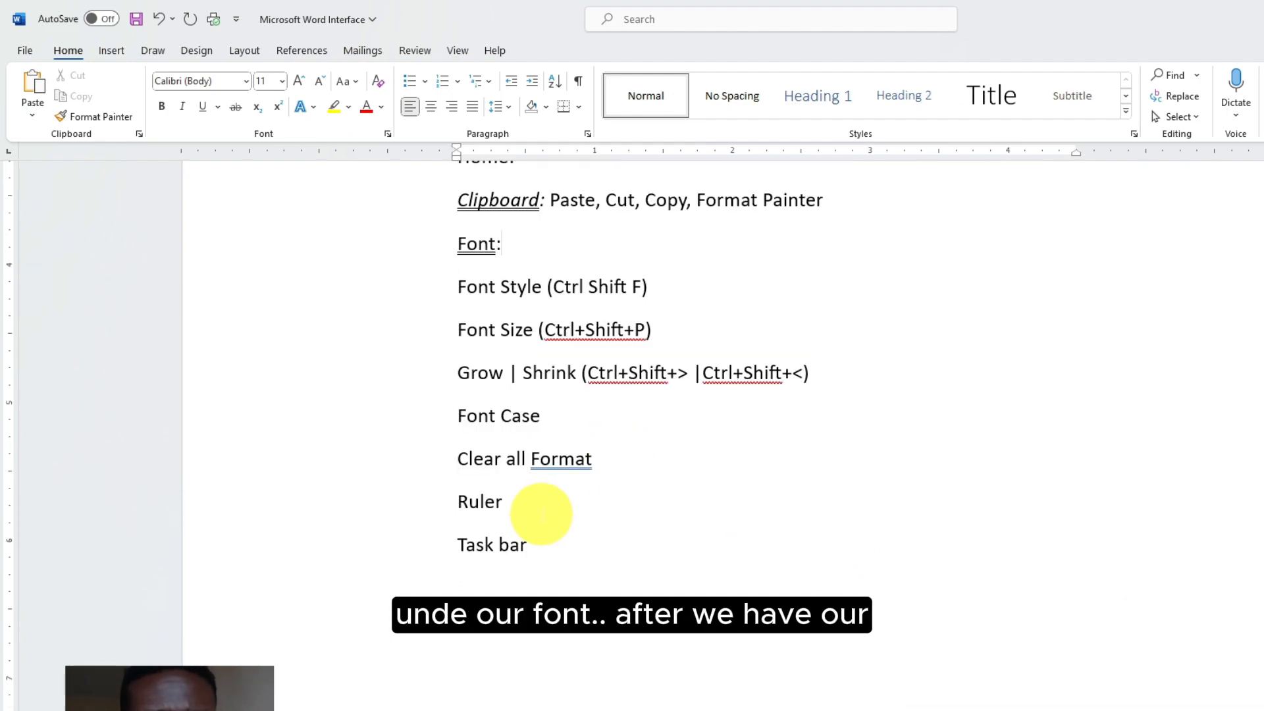
Add Bold and Italic as new lines after Clear all Format
click(640, 463)
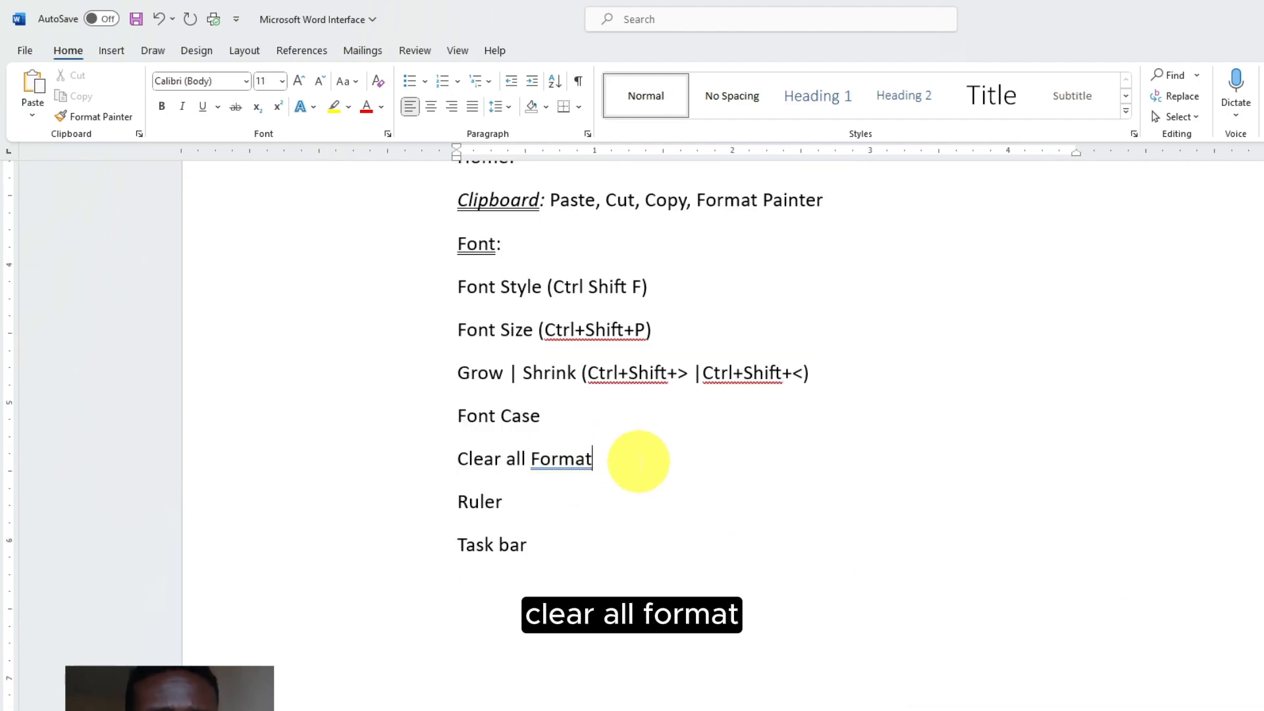
key(Return)
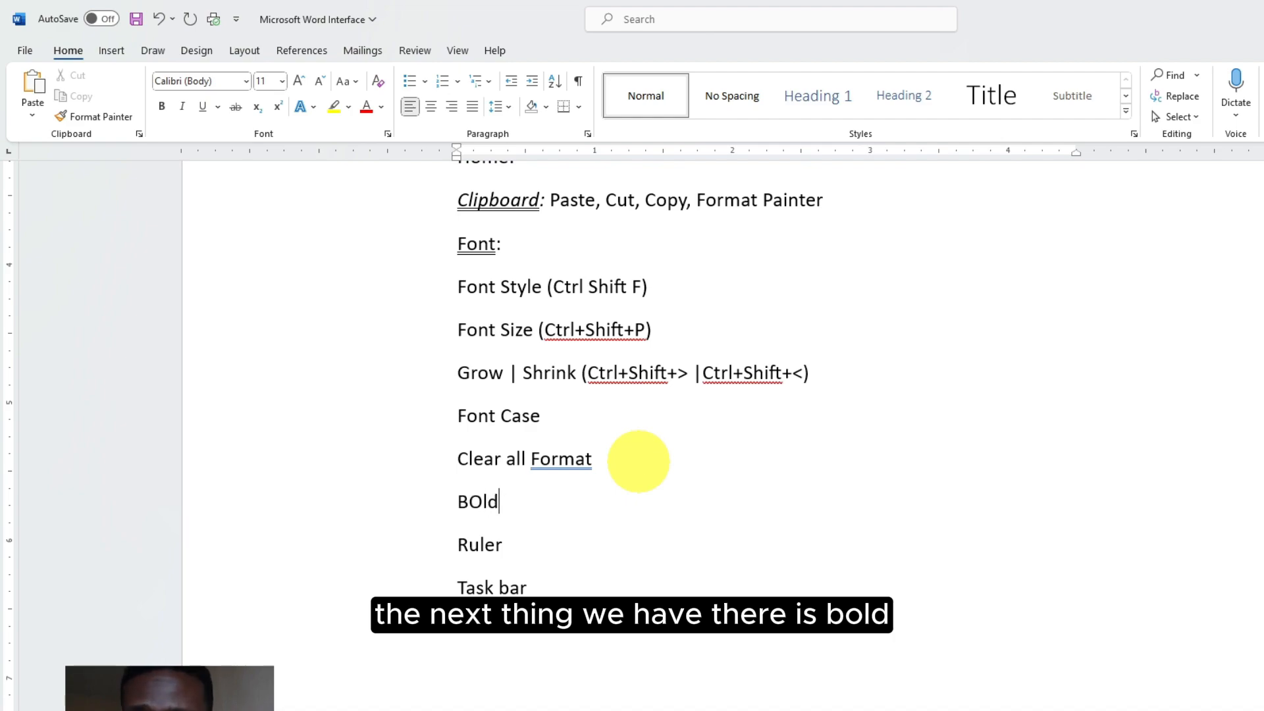
text(BOld)
key(Return)
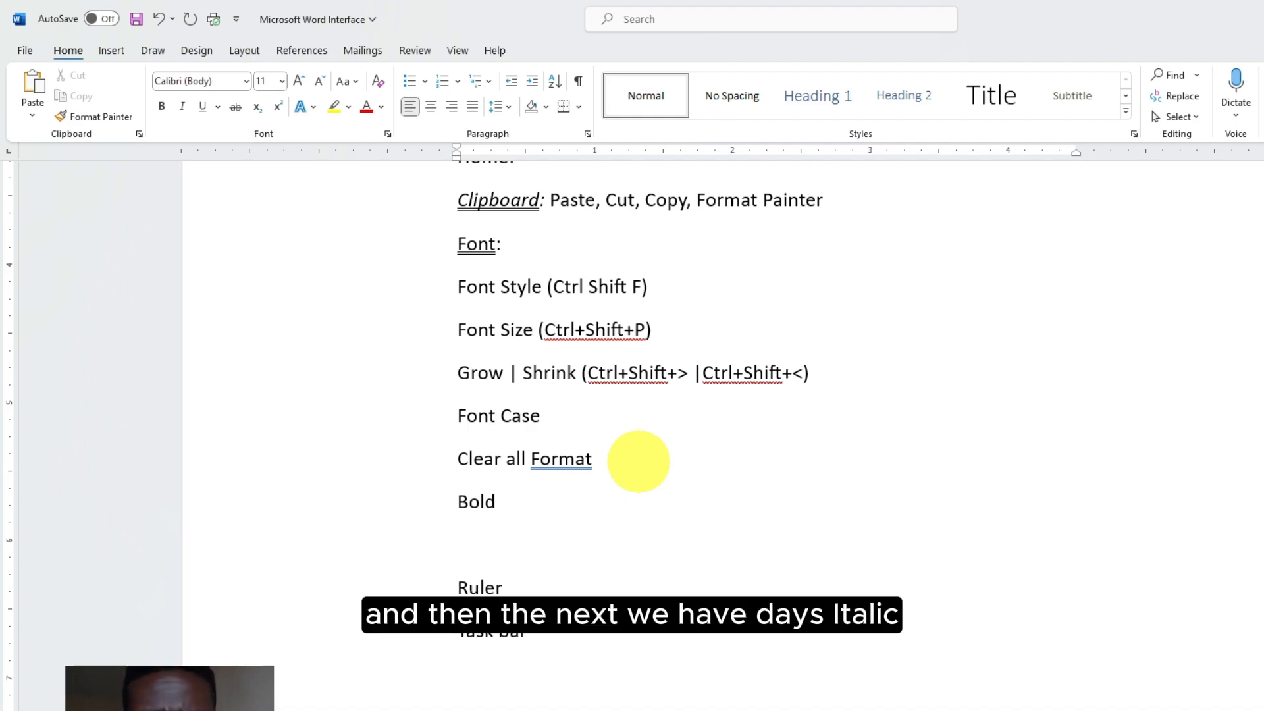
text(Italic)
key(Return)
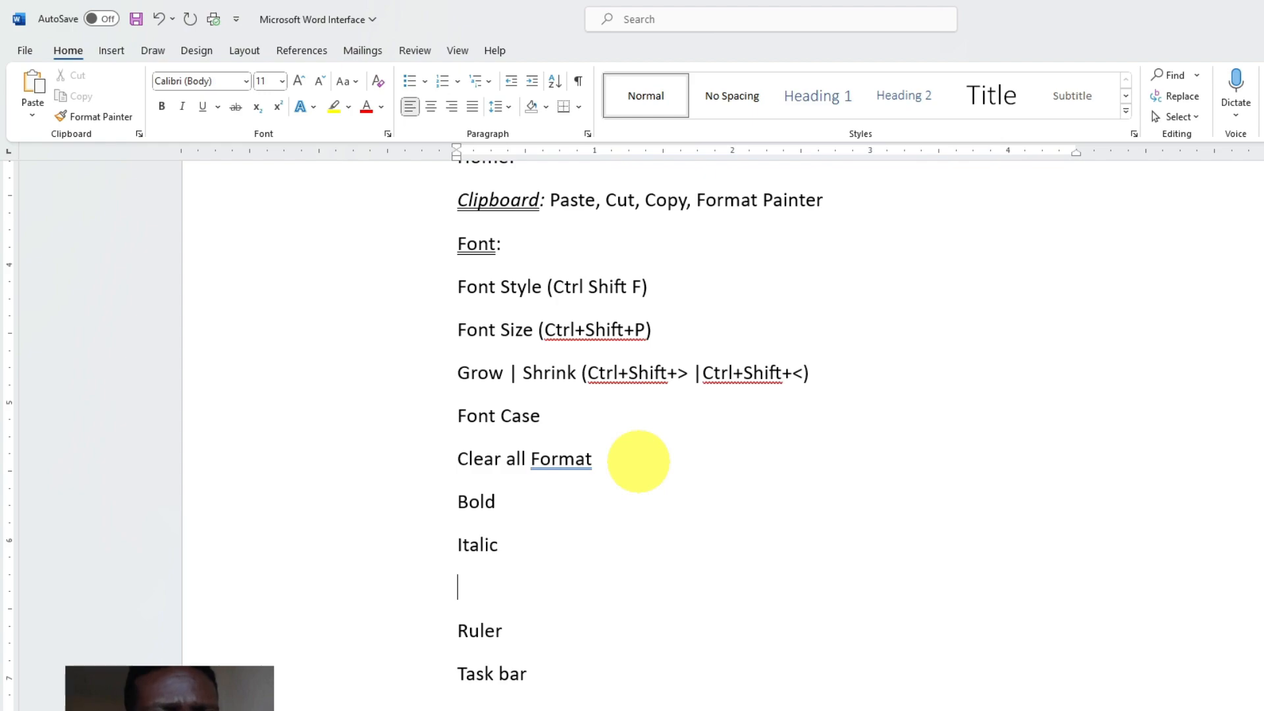
Add Underline, Strikethrough, Subscript and Superscript lines below Italic
text(Underline)
key(Return)
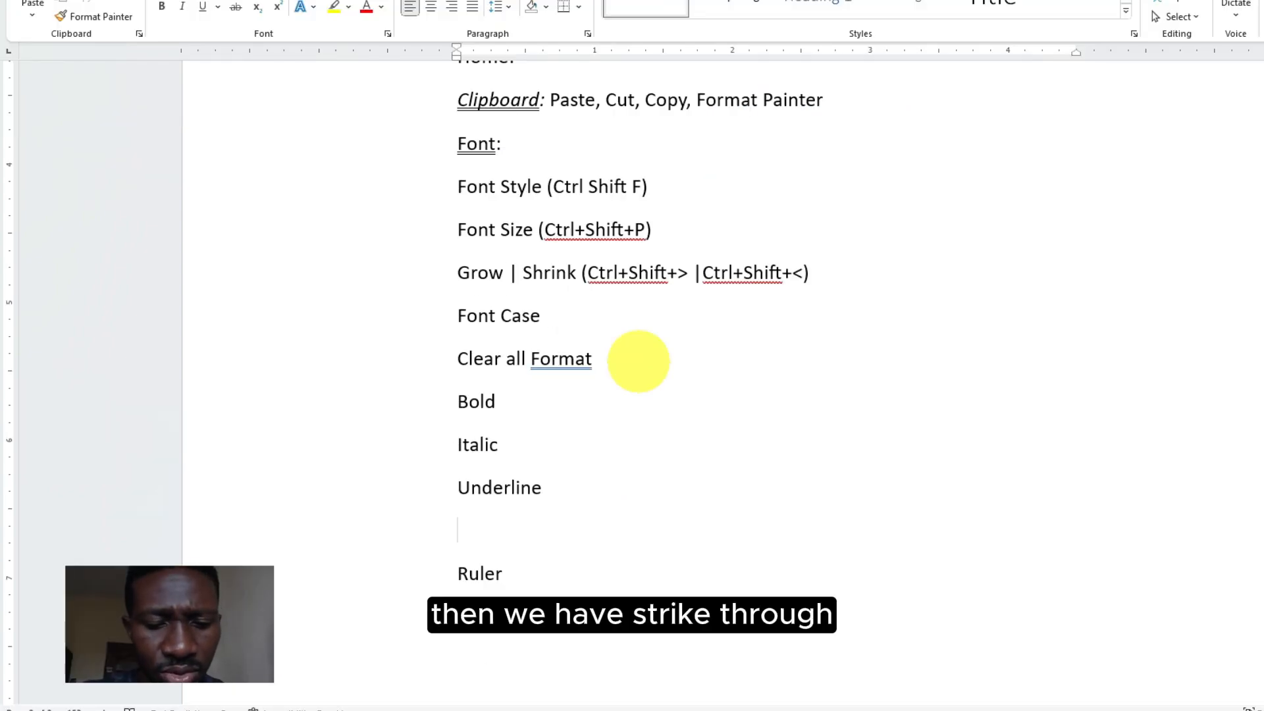
text(Strikethrough)
key(Return)
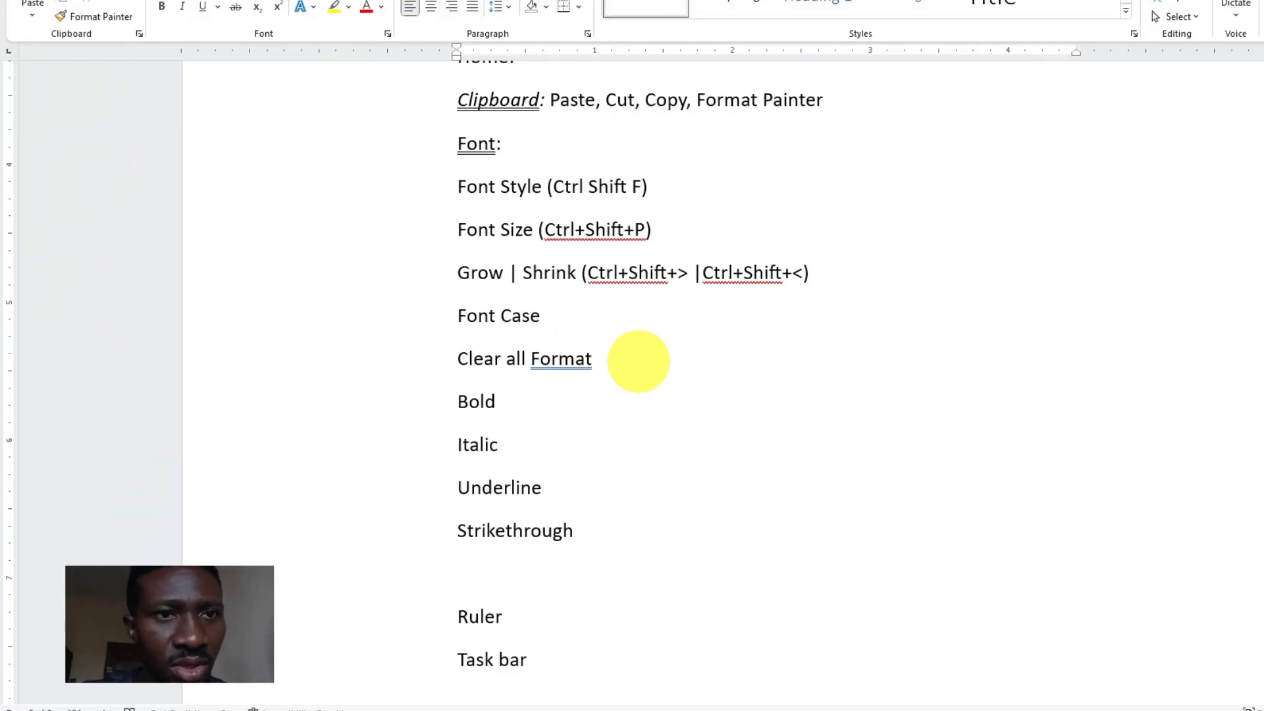
text(Subscript)
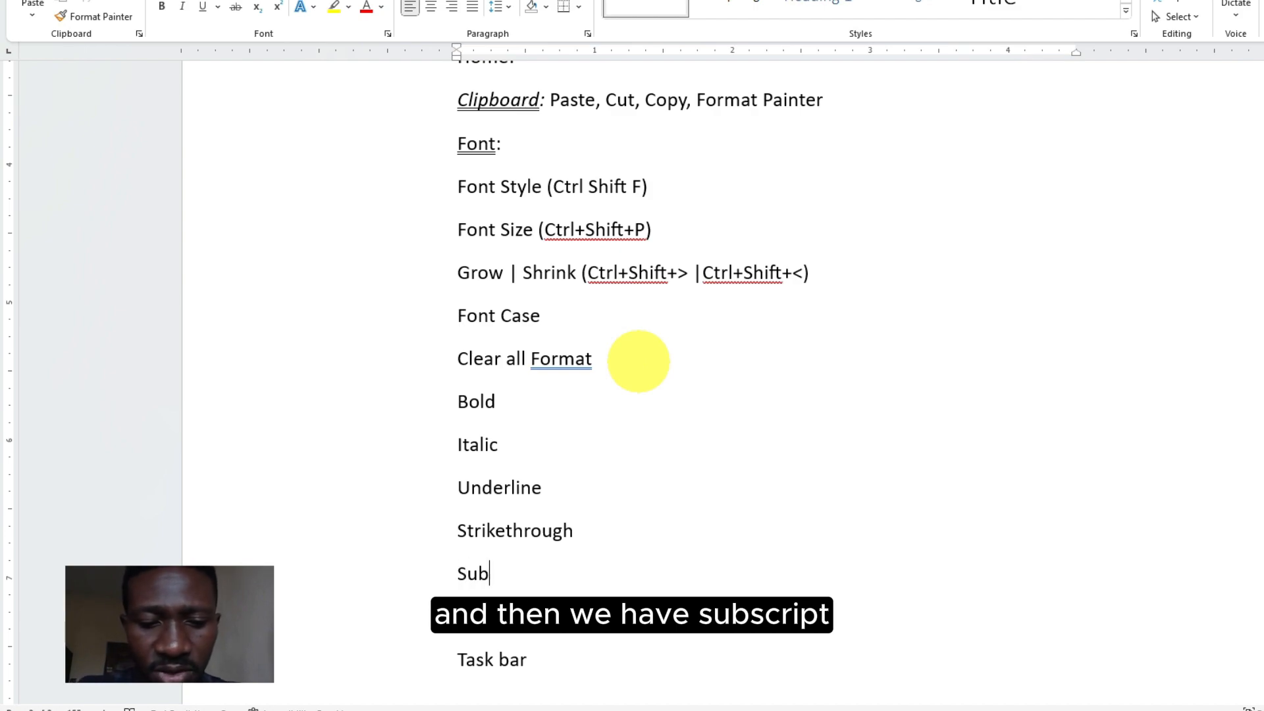
key(Return)
text(Supers)
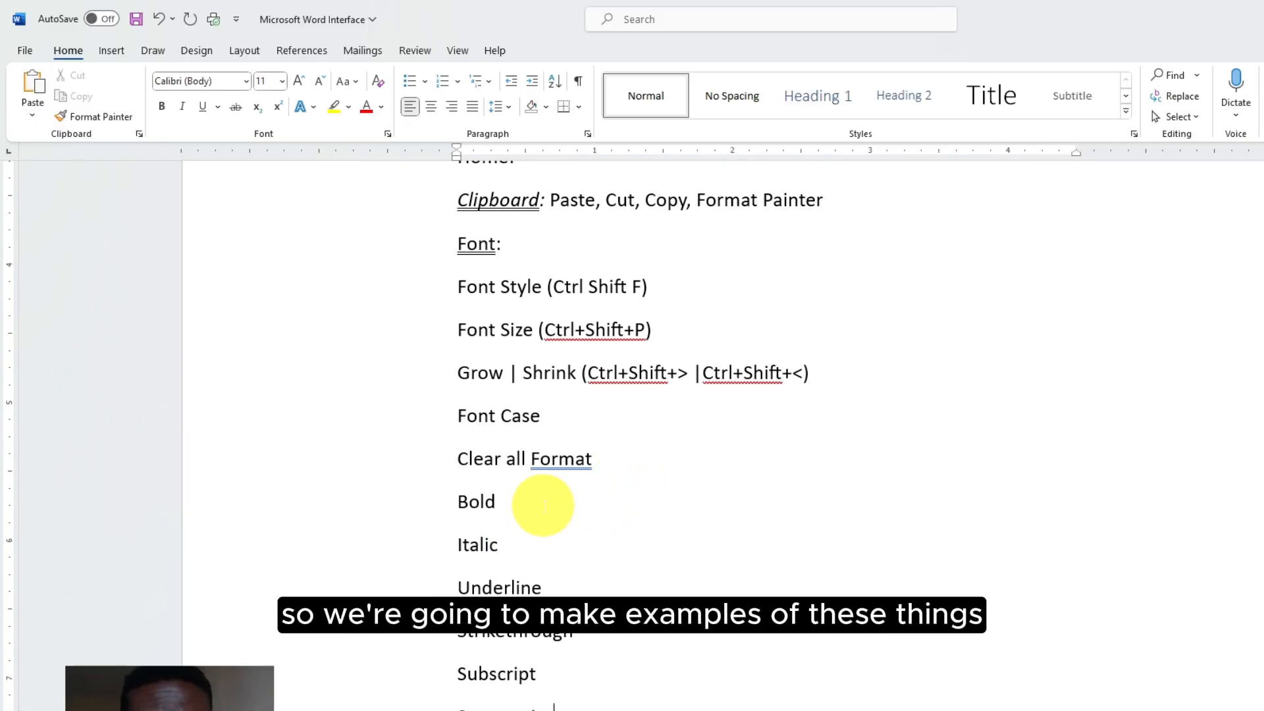
Make the word Bold bold and italicise the word Italic
click(544, 505)
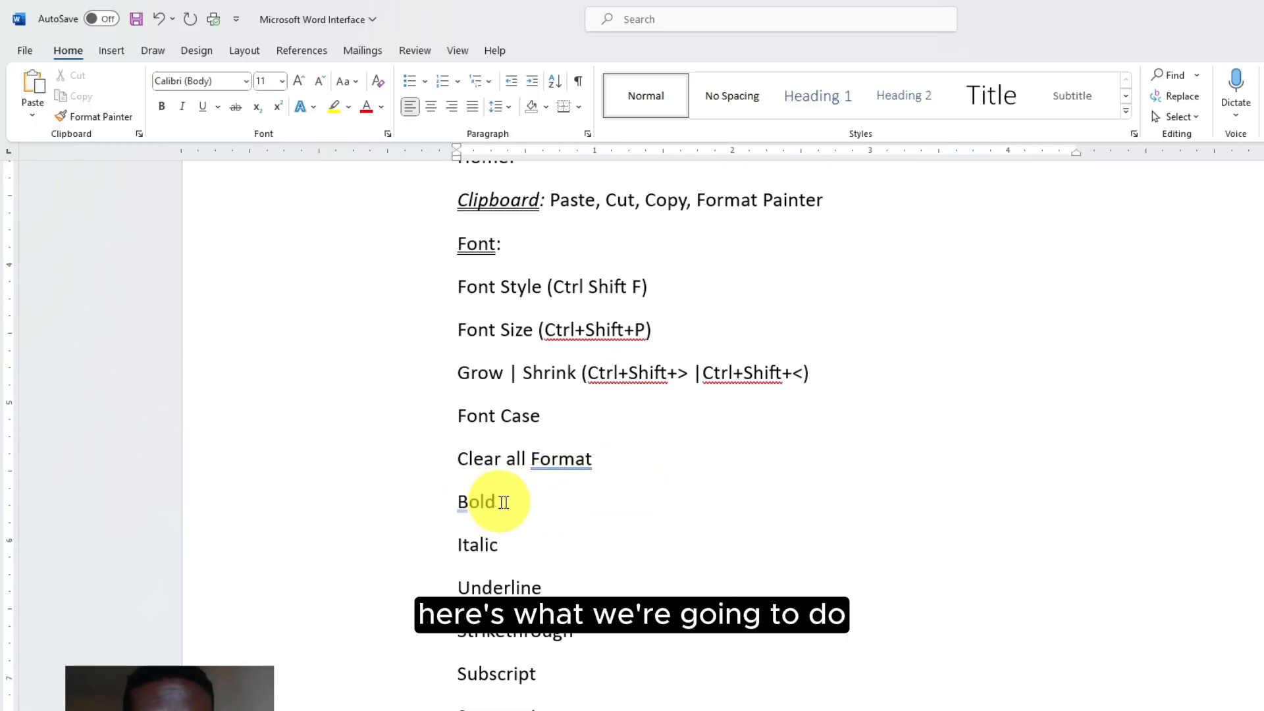
drag(510, 502, 452, 502)
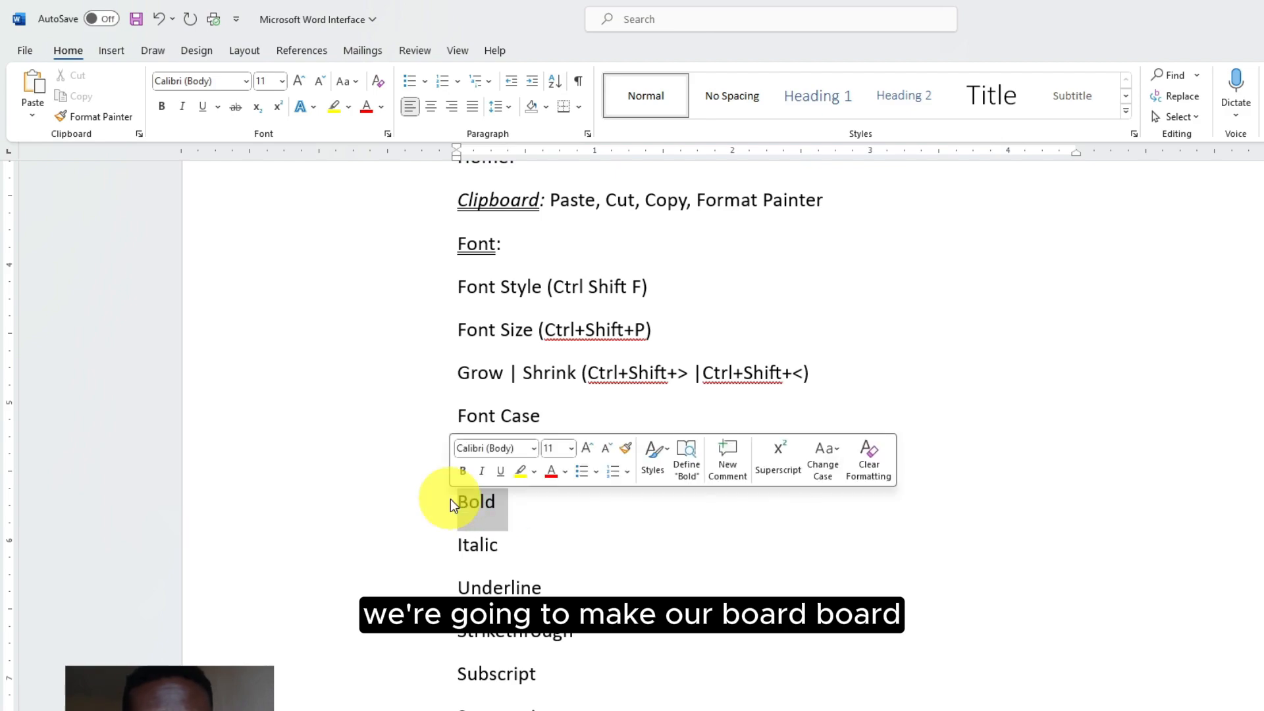
click(462, 471)
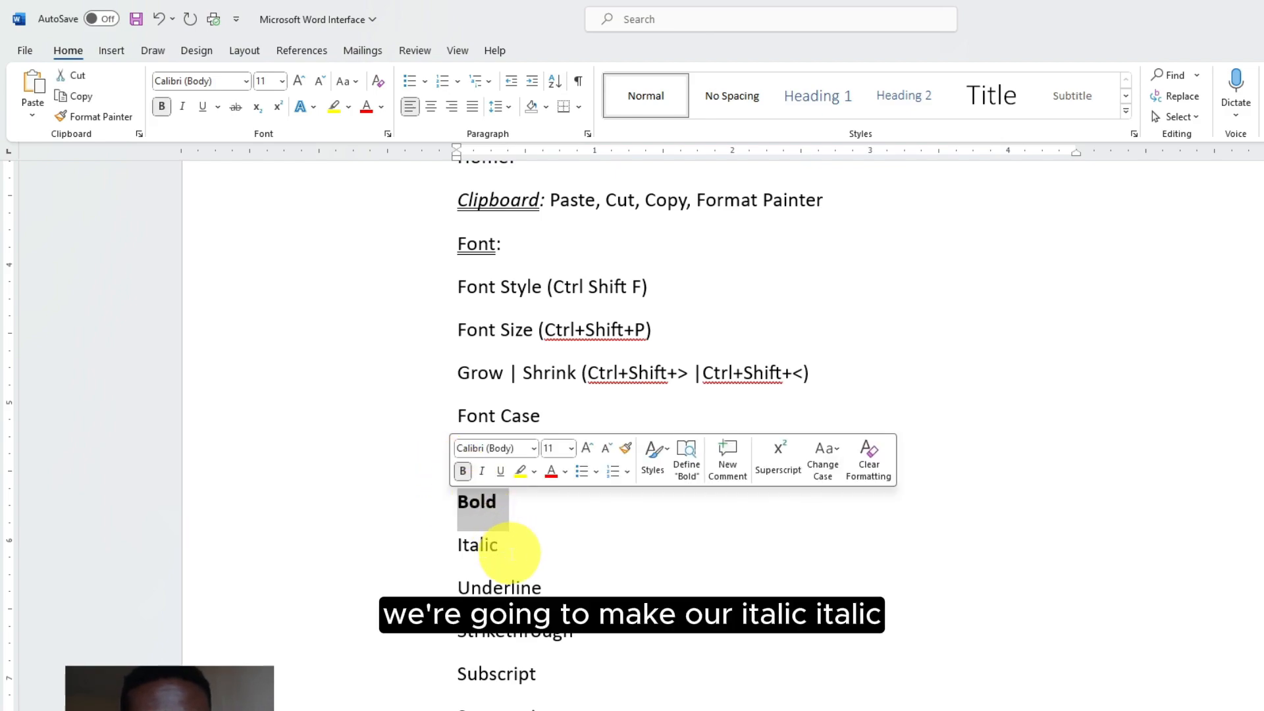
drag(492, 548, 457, 544)
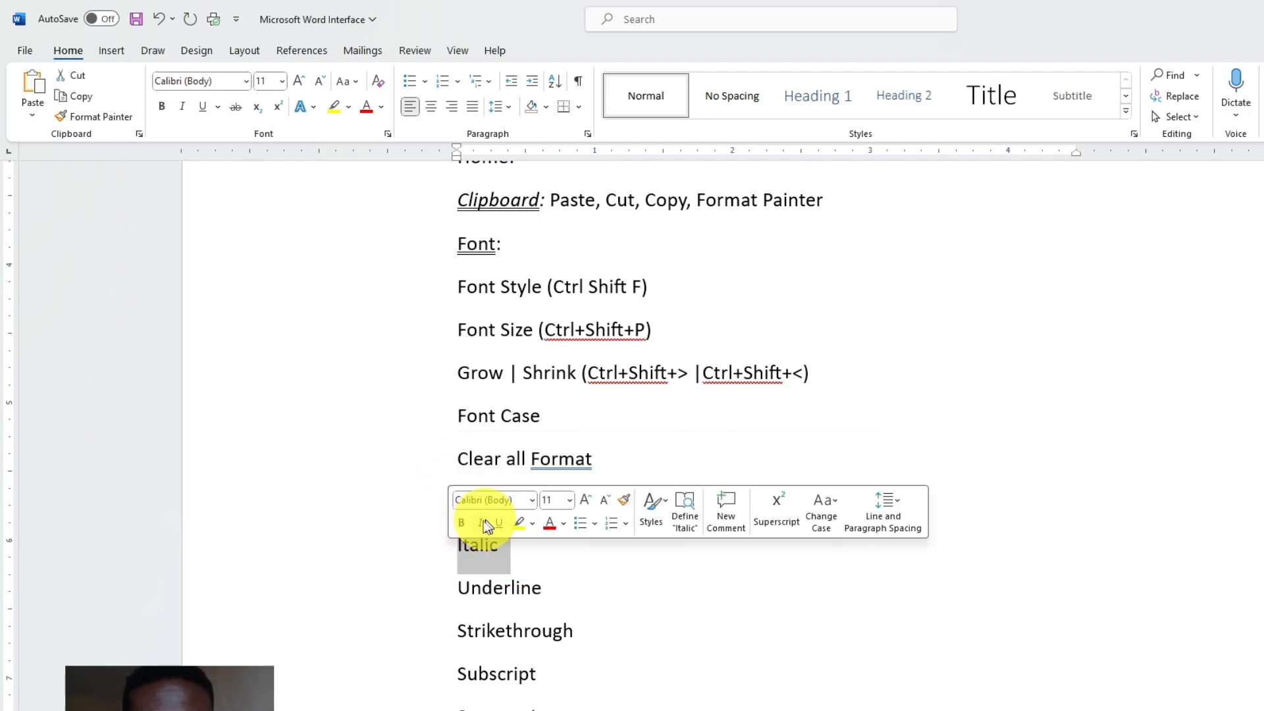
click(480, 524)
Give Underline a double underline and strike a line through Strikethrough
drag(555, 587, 463, 583)
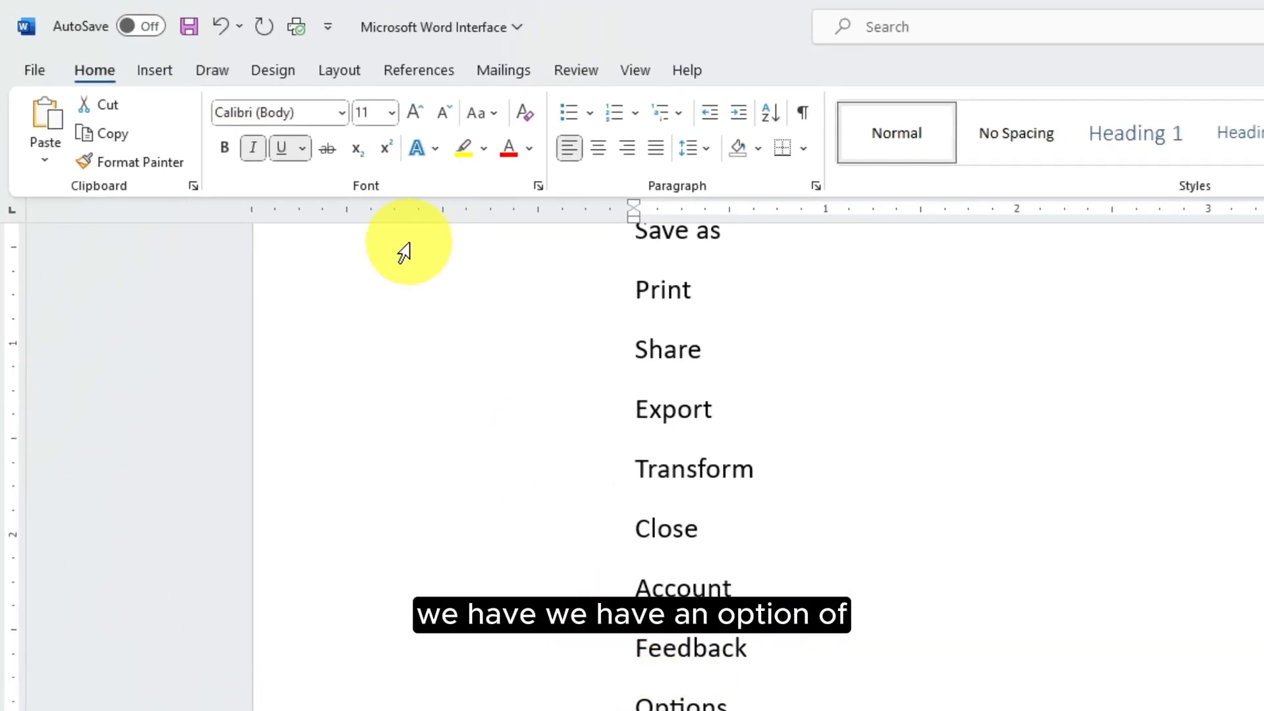
click(301, 156)
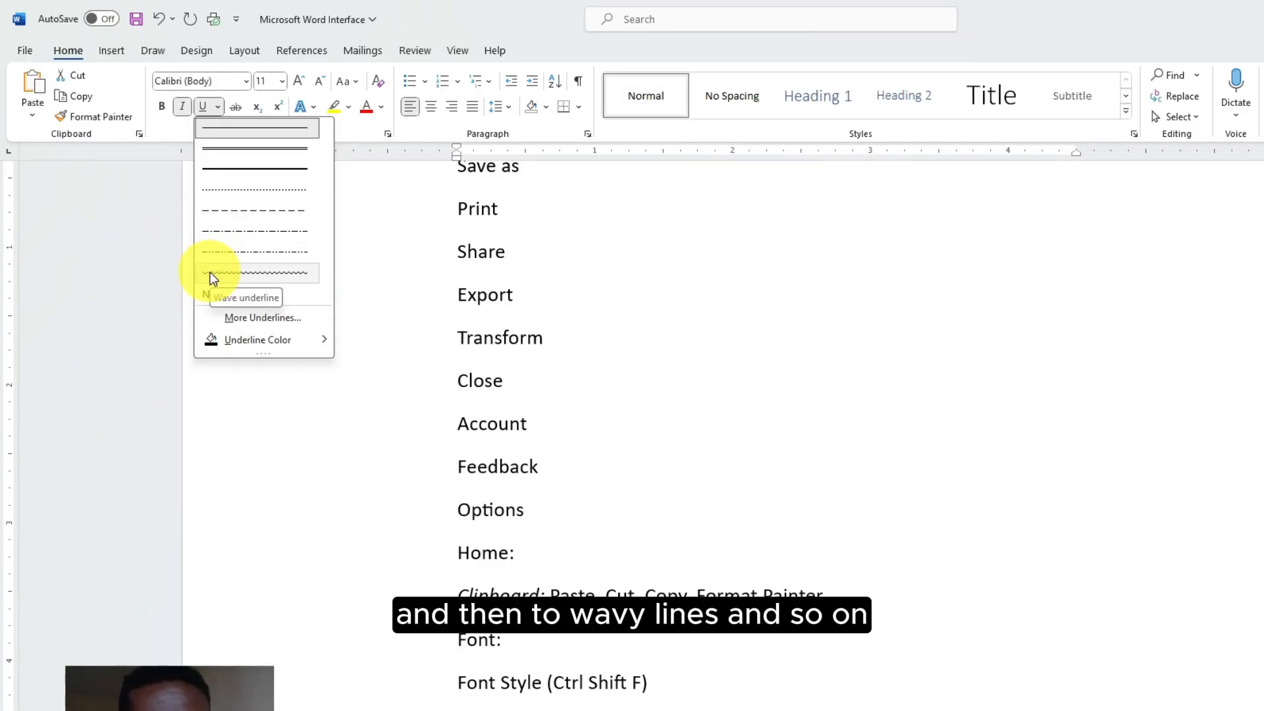
click(253, 156)
drag(586, 637, 460, 636)
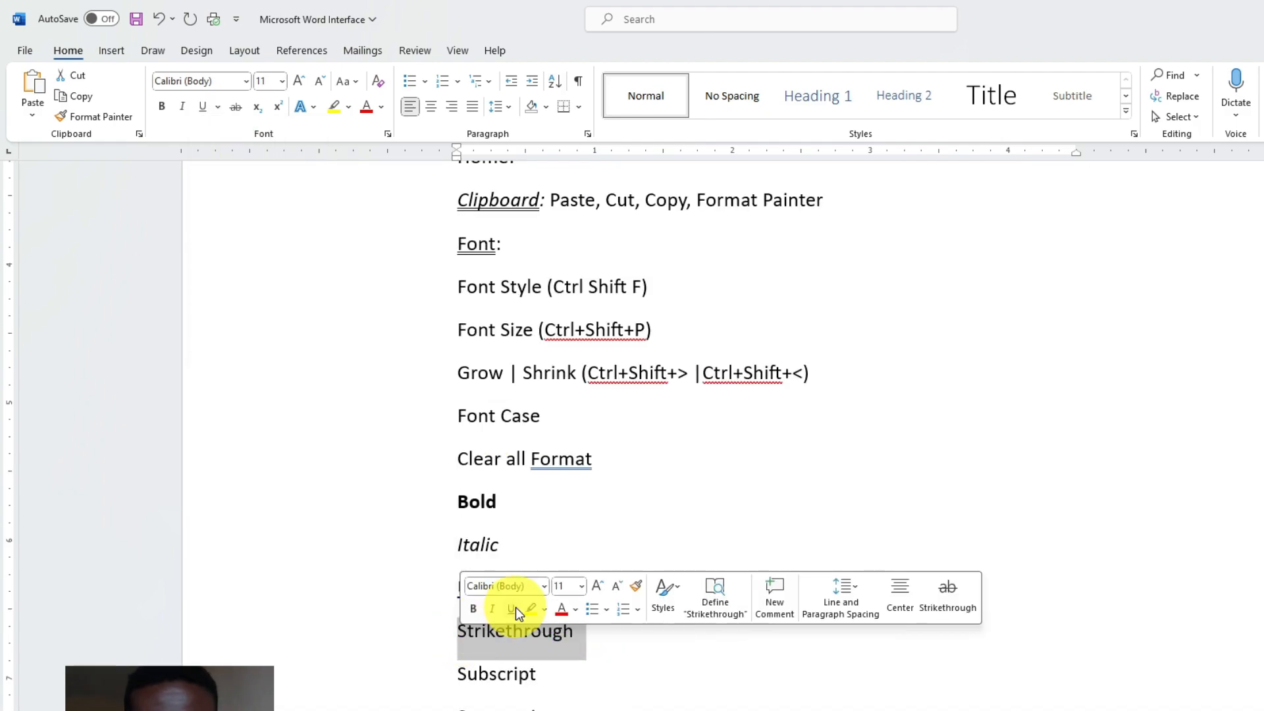
click(235, 106)
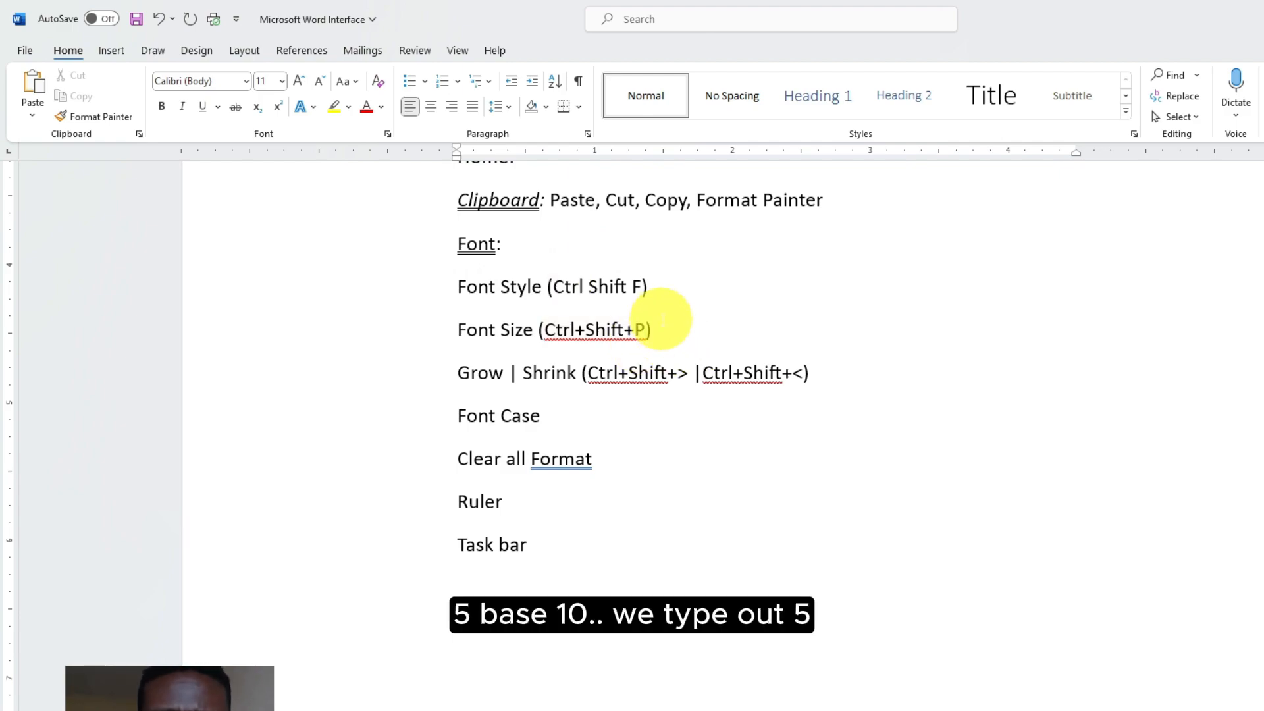
Type 1 and make the 10 after 'Font: 5' subscript
text(10)
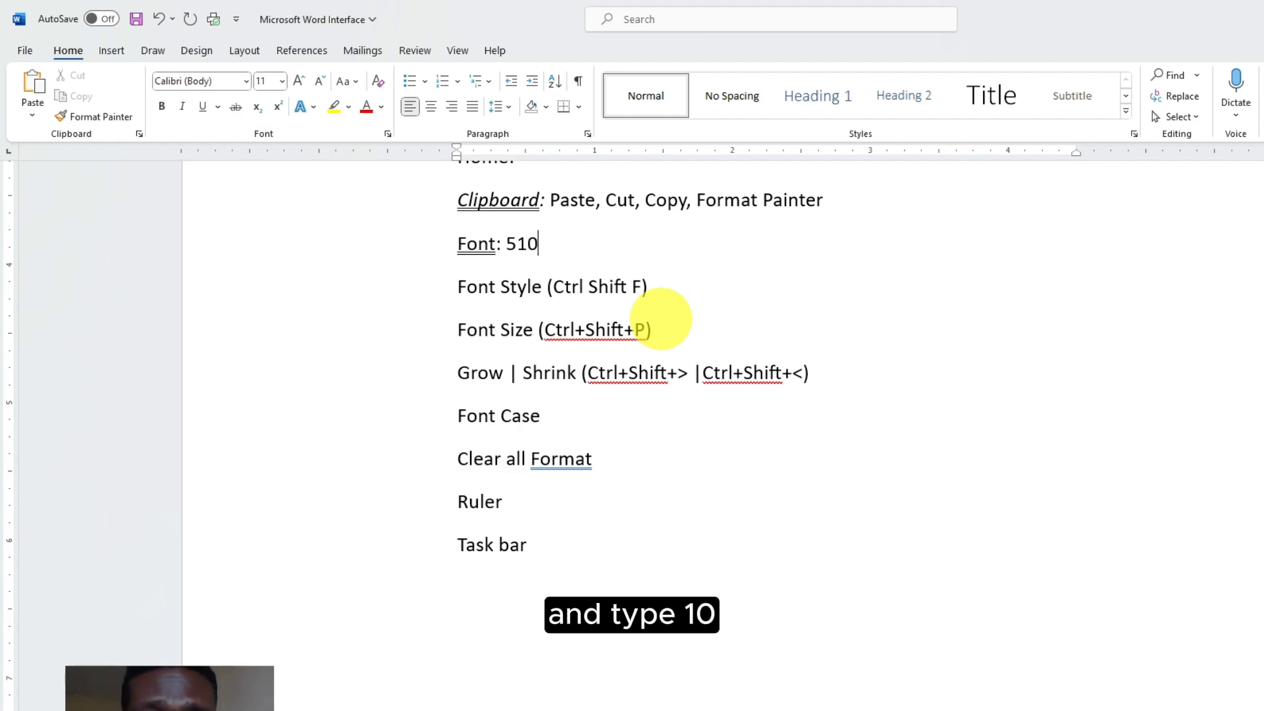
key(shift+Left)
key(shift+Left)
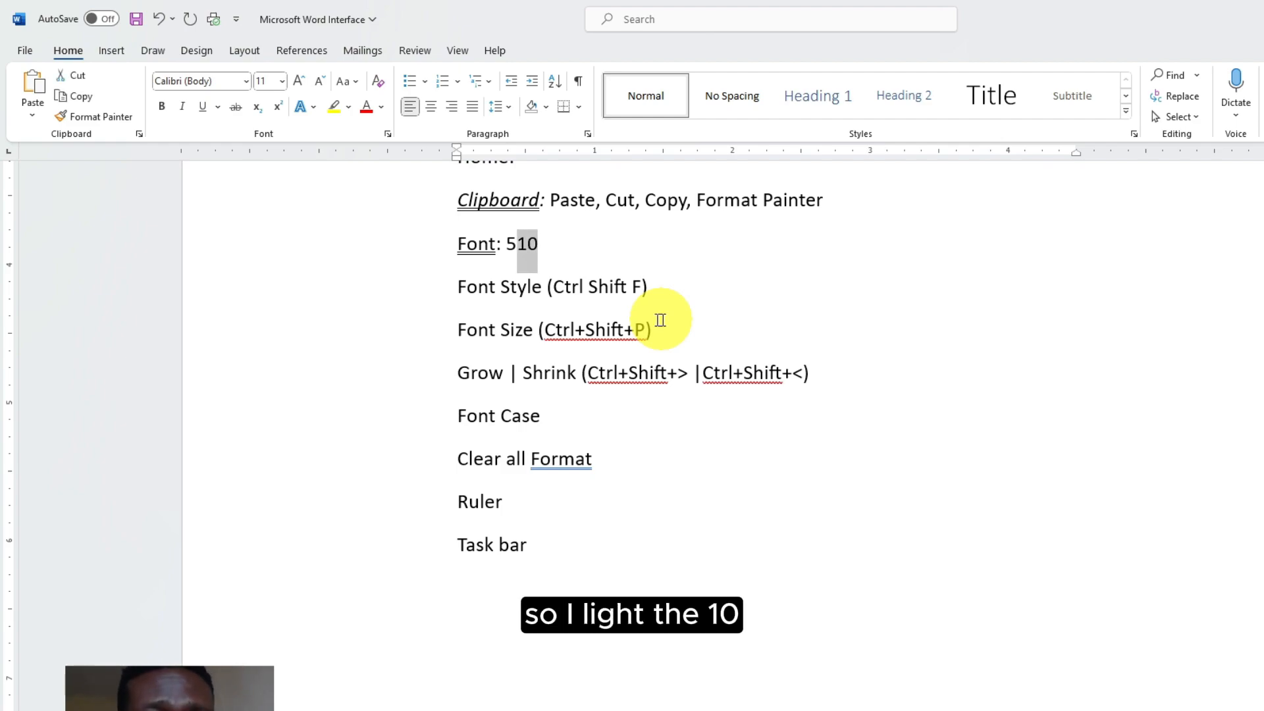
click(258, 114)
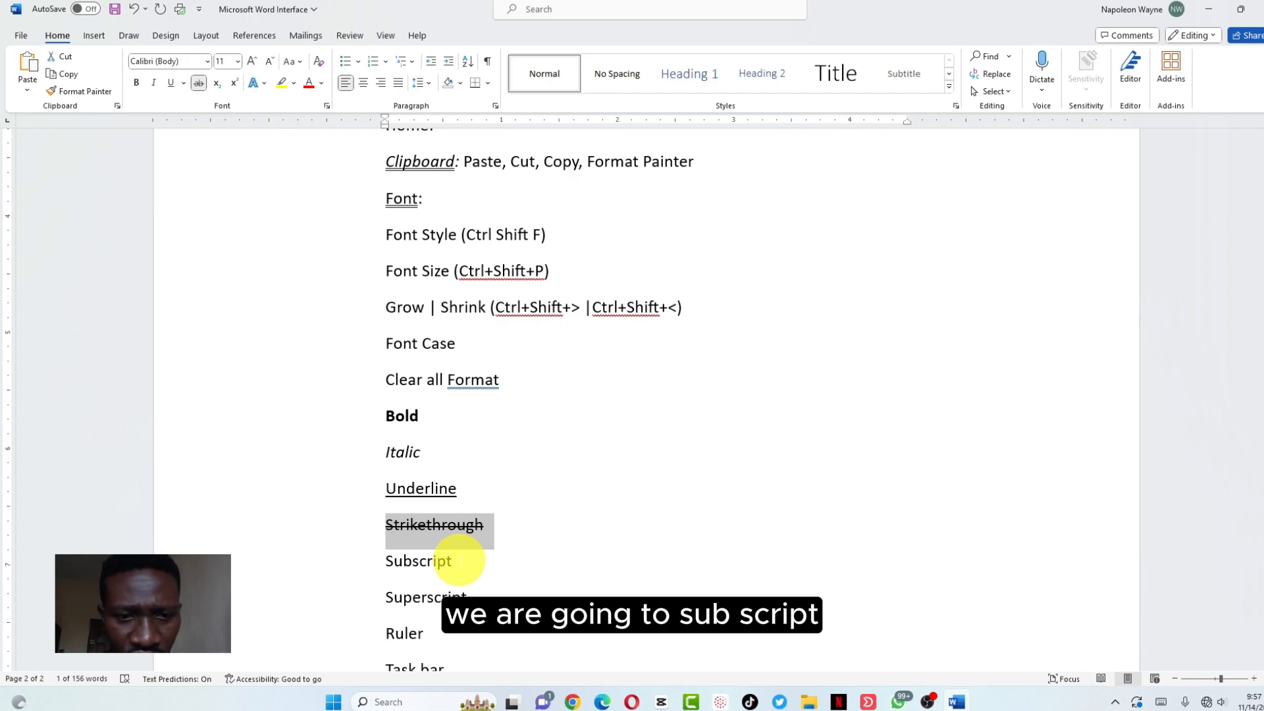
Make 'script' subscript in Subscript and superscript in Superscript
drag(453, 561, 413, 561)
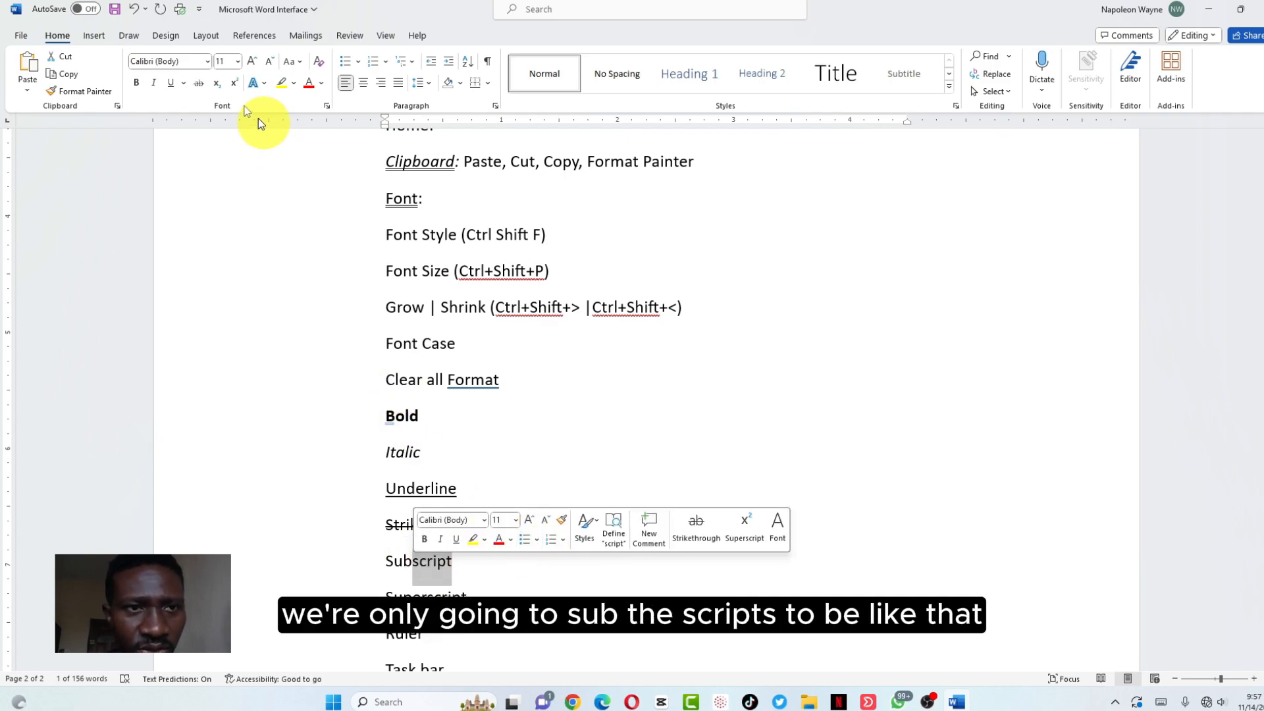
click(217, 84)
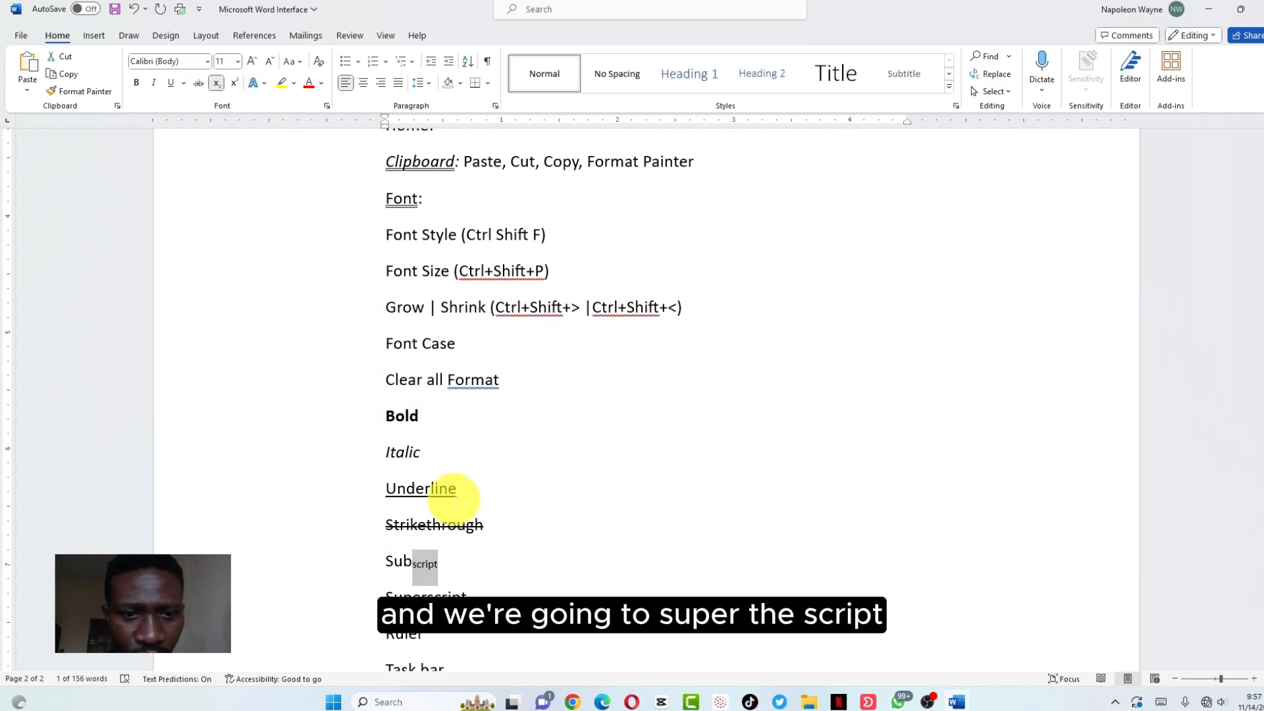
drag(466, 596, 427, 598)
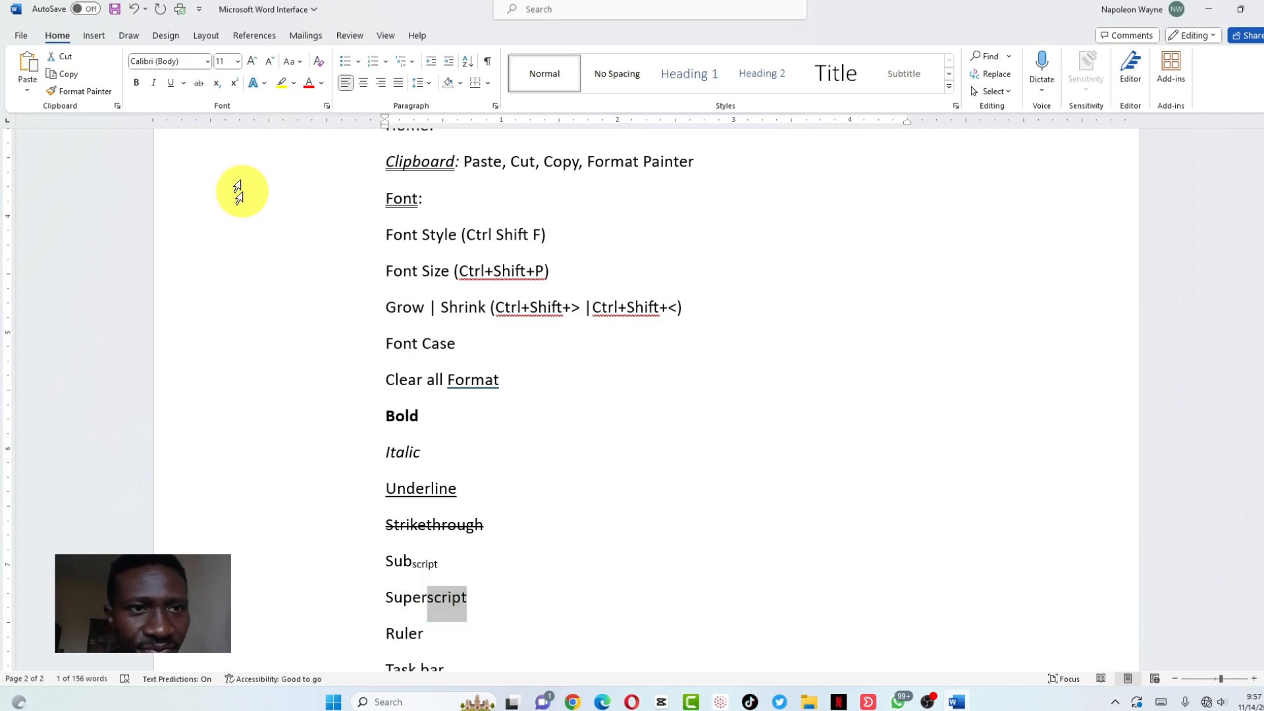
click(235, 83)
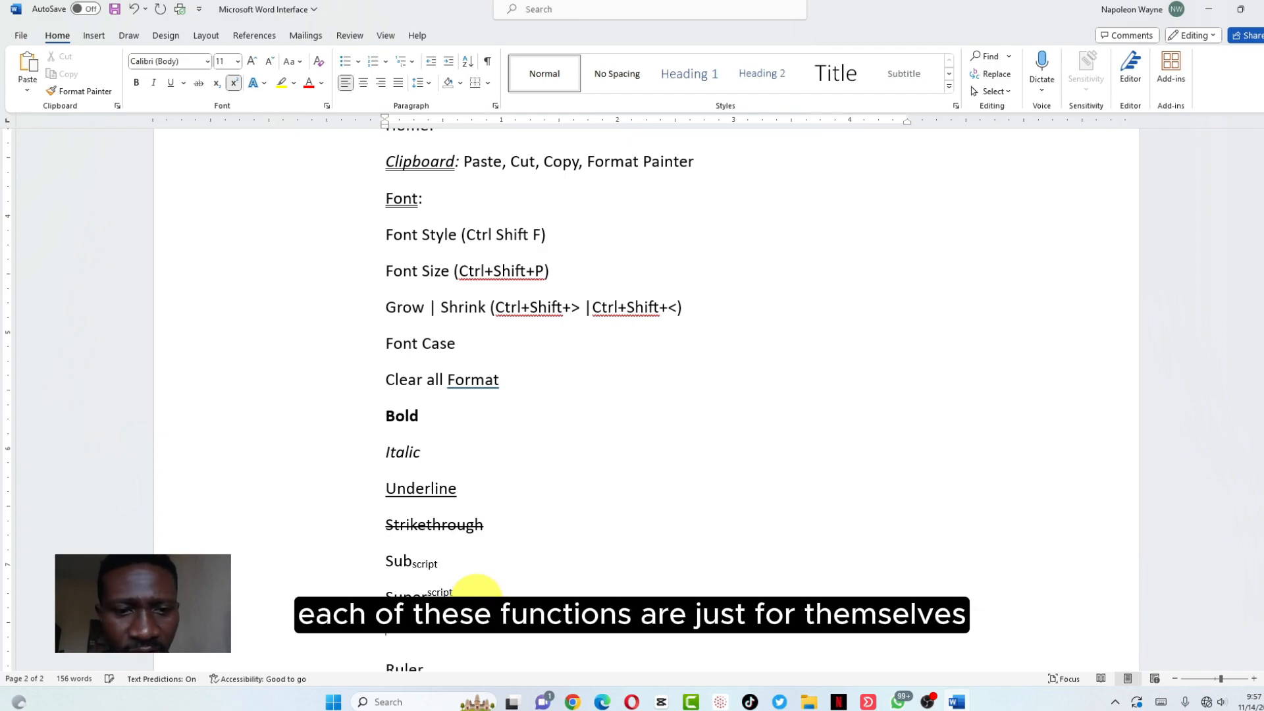
click(234, 82)
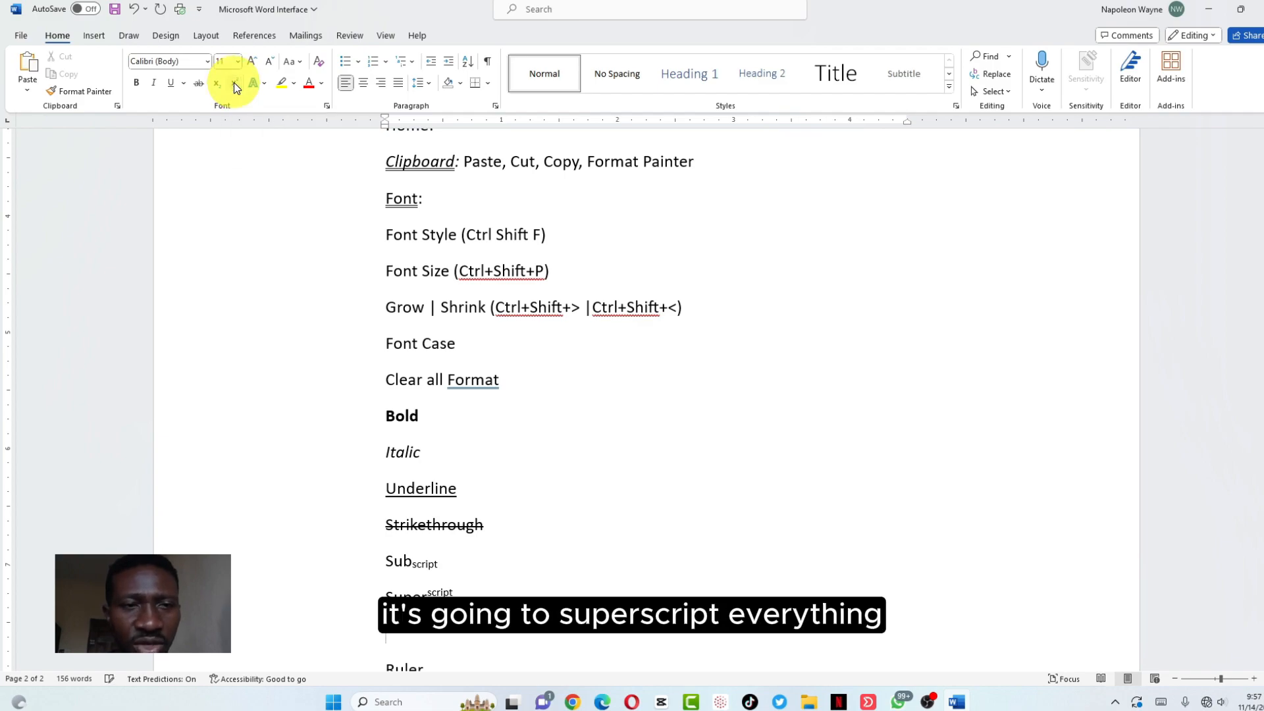
Add a Typography line with a blue text effect and start a new line below it
text(jhzbxx)
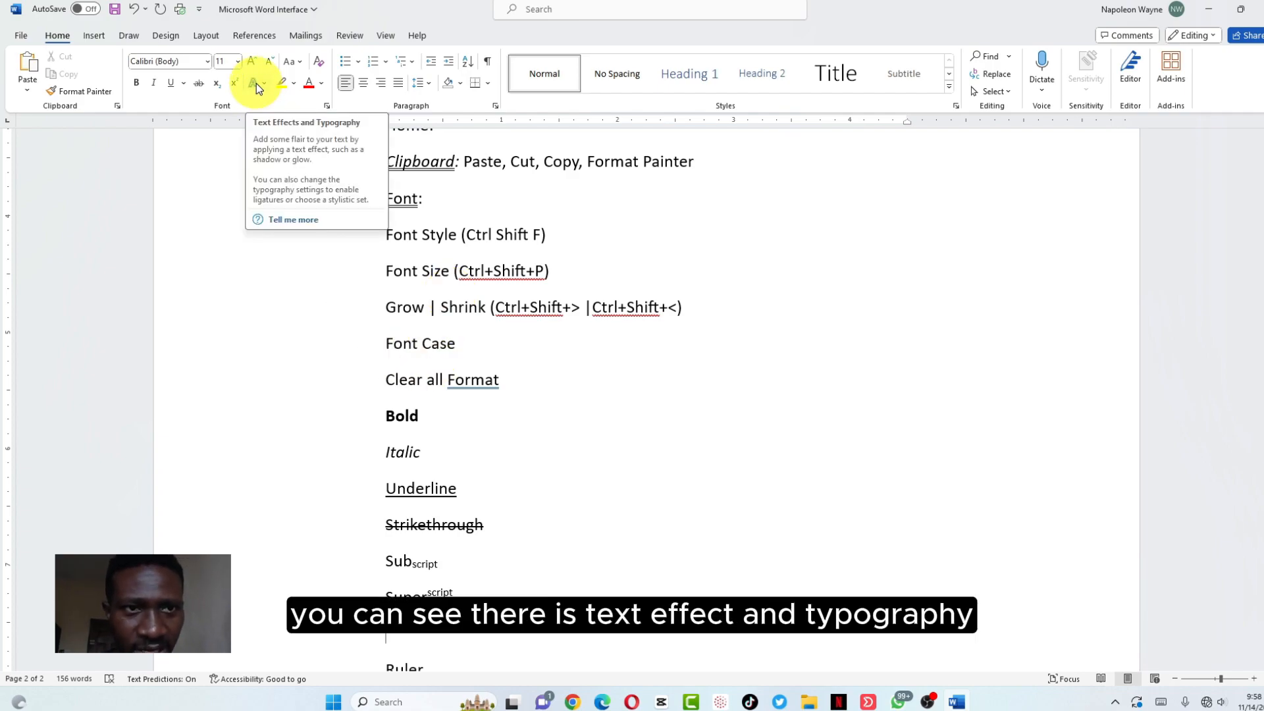
text(Typography)
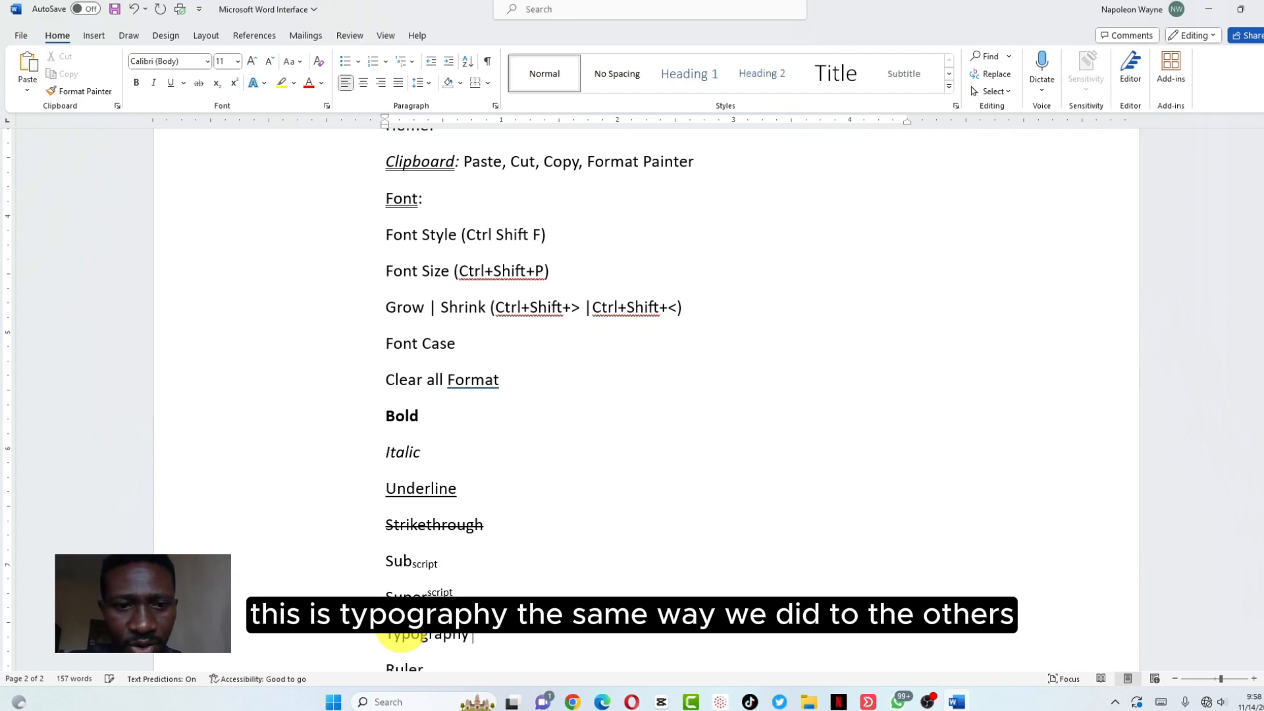
double_click(401, 635)
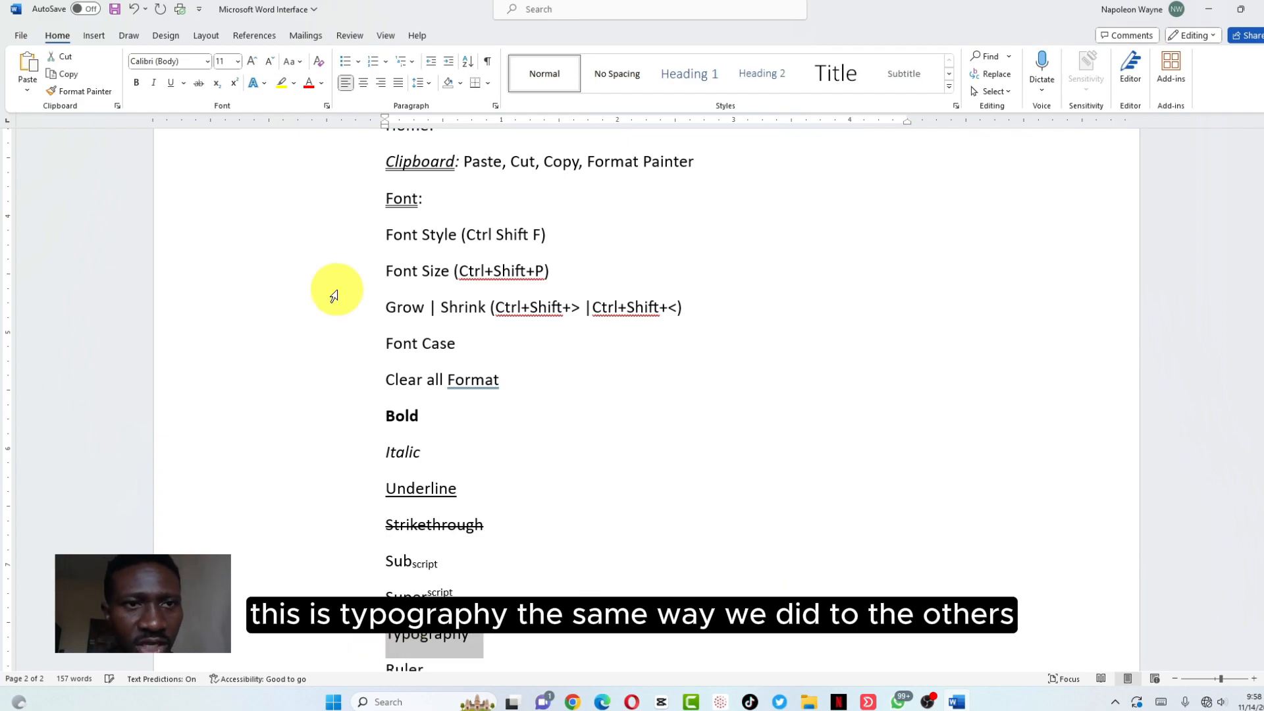
click(264, 83)
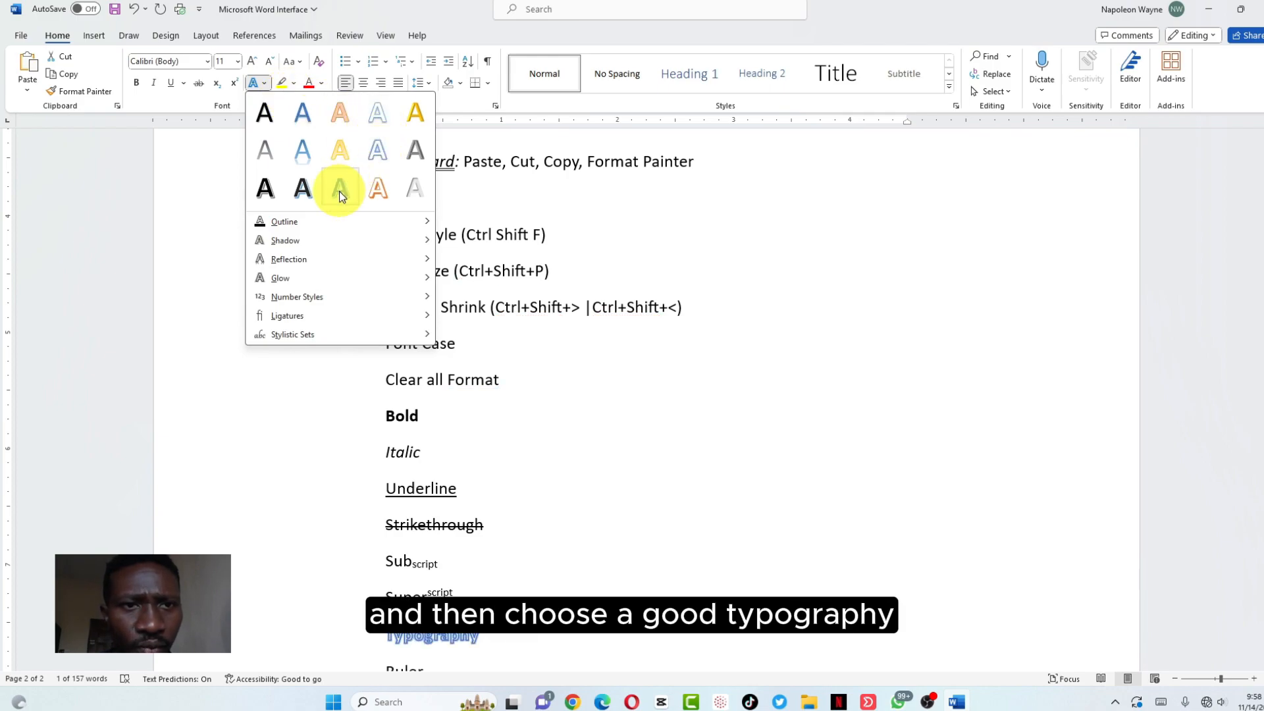
click(305, 162)
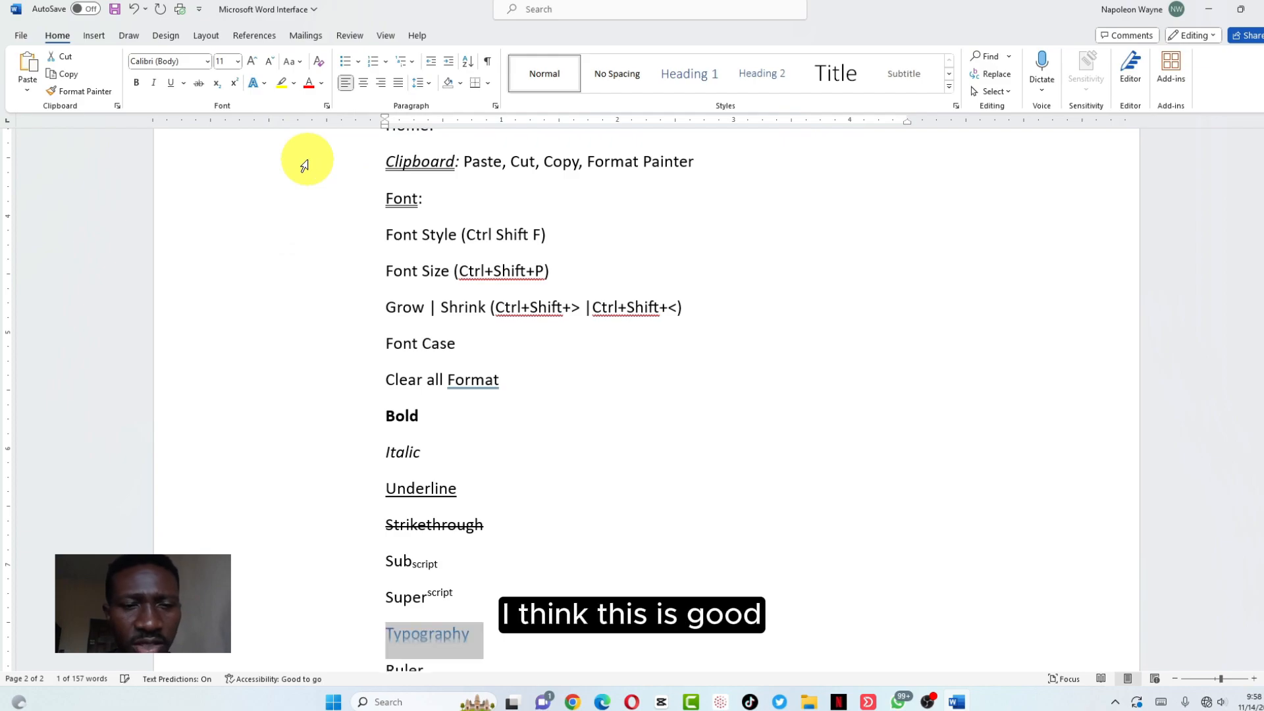
click(496, 634)
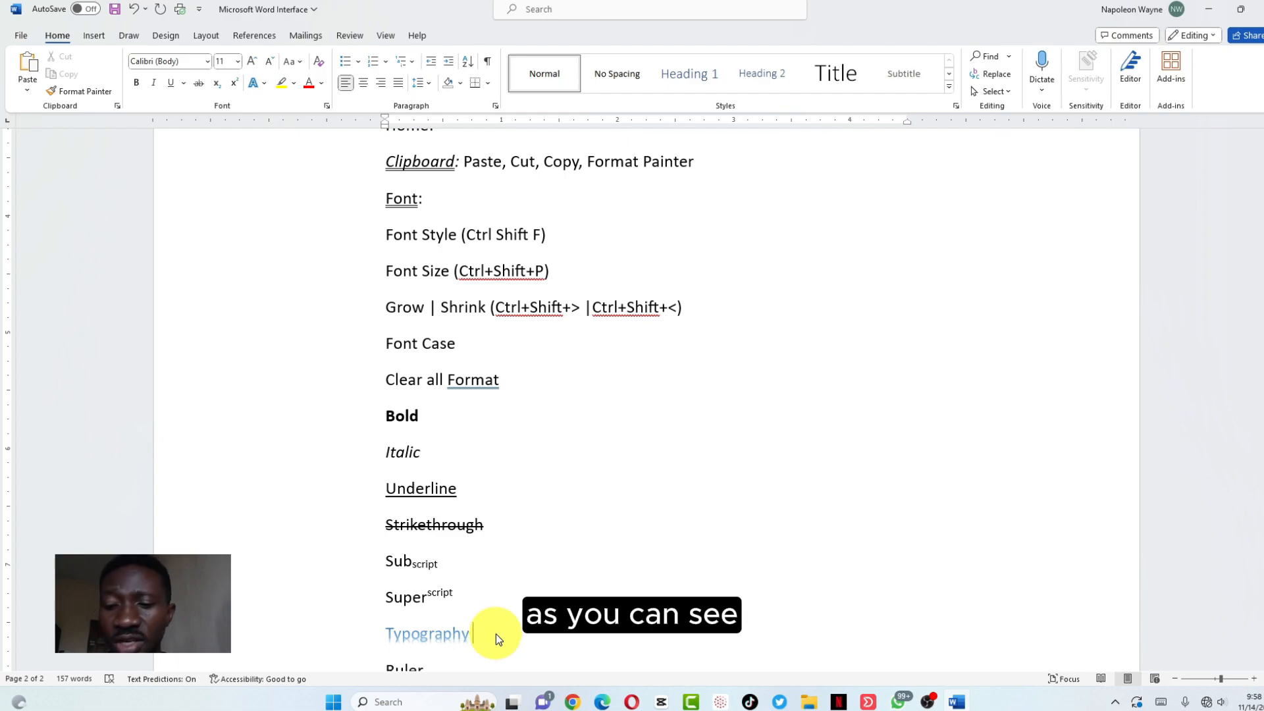
key(Return)
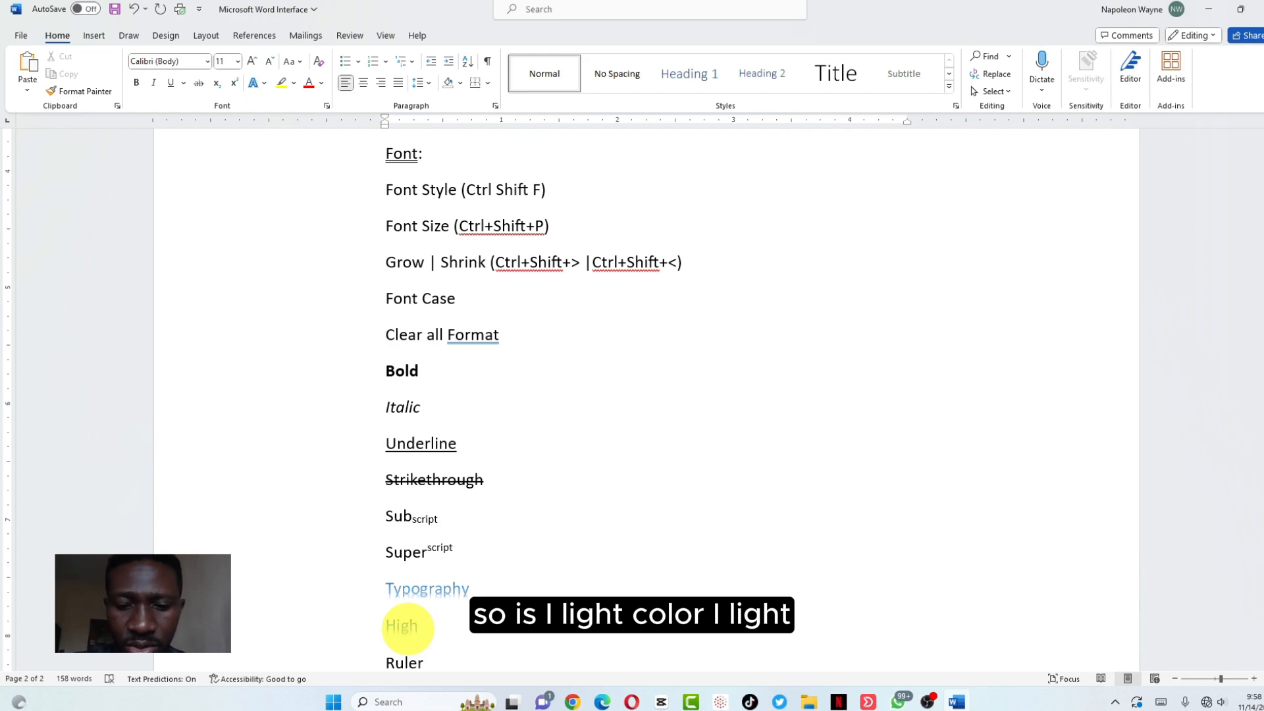
Complete the Highlight Color line, correct its spelling, clear its formatting and highlight it turquoise
text(ght )
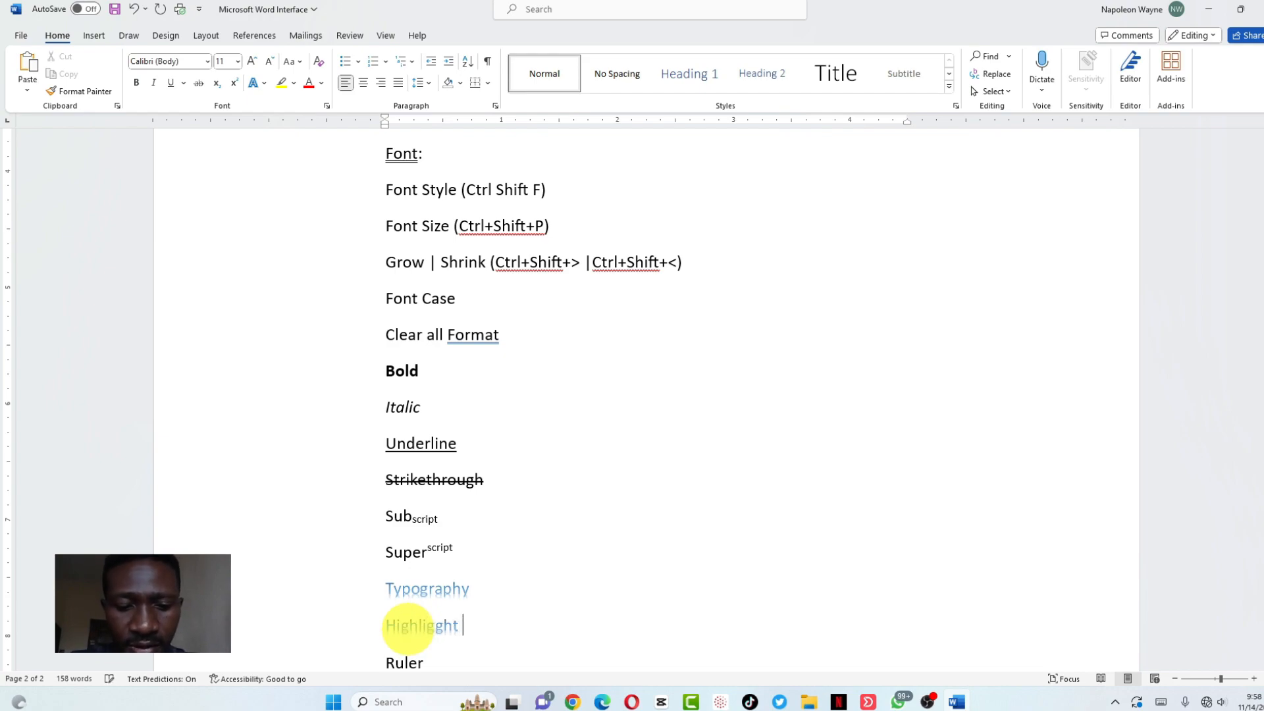
text(Colo)
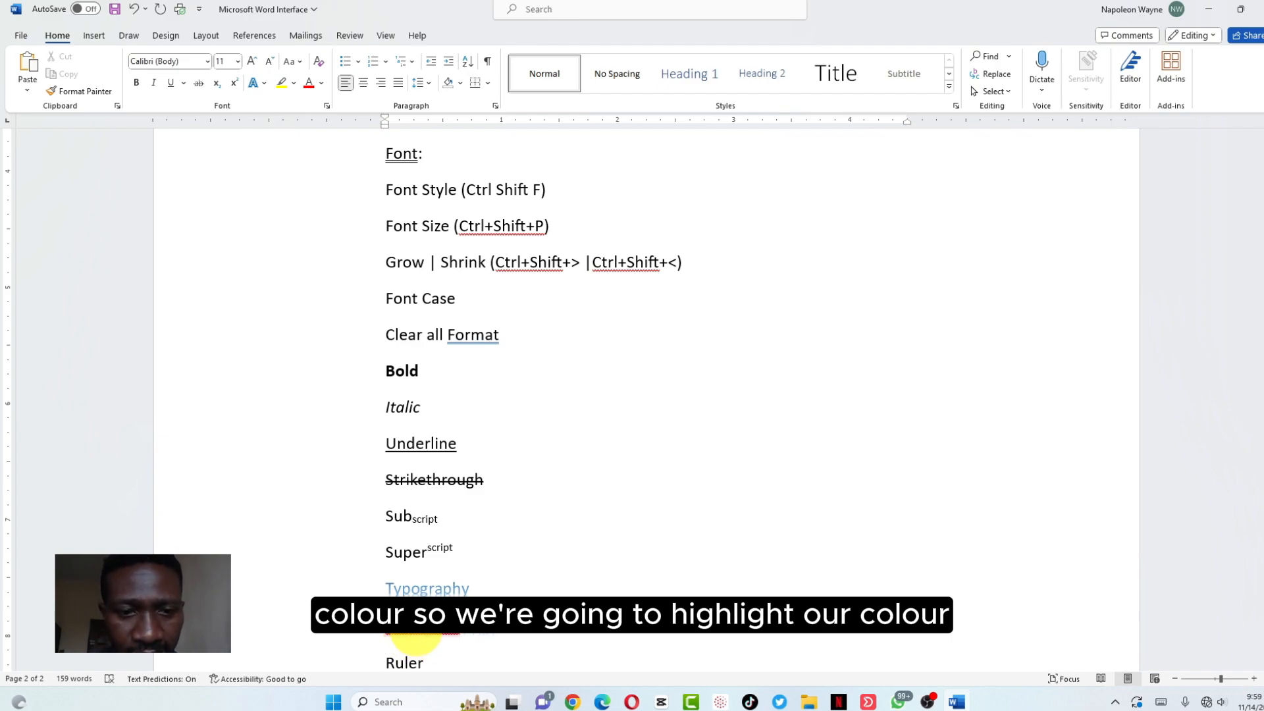
right_click(428, 626)
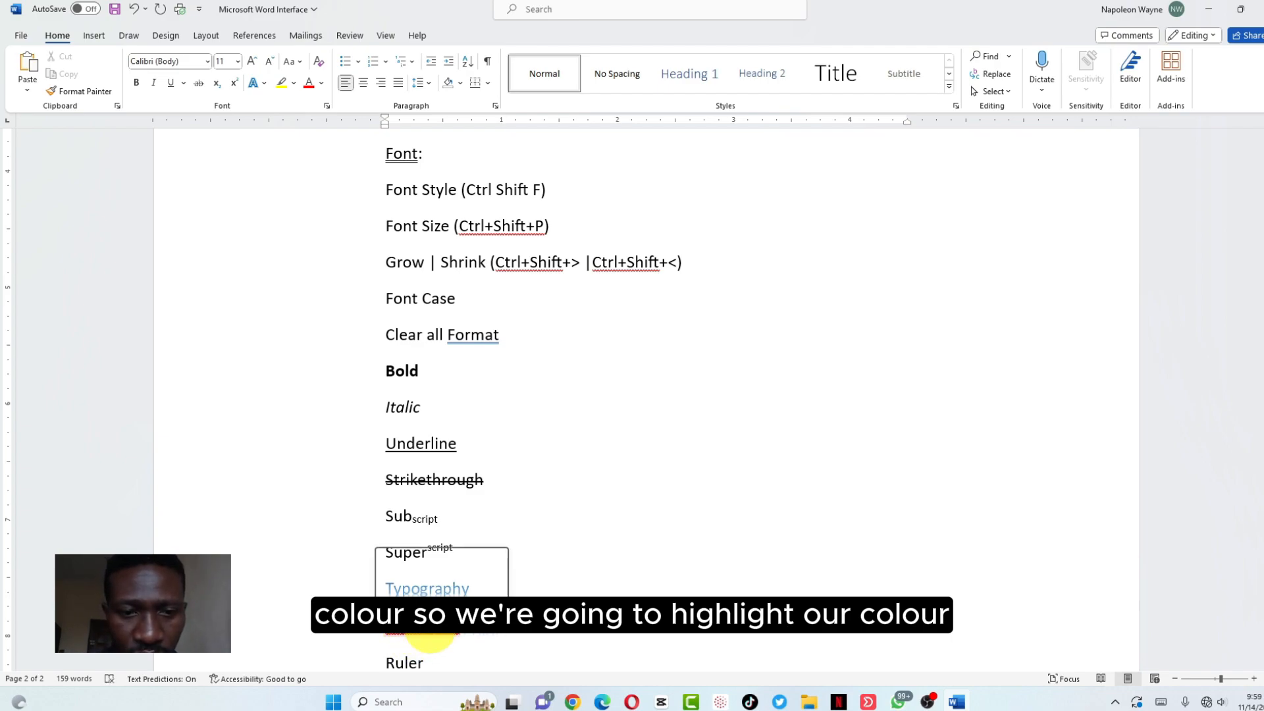
click(405, 549)
triple_click(513, 627)
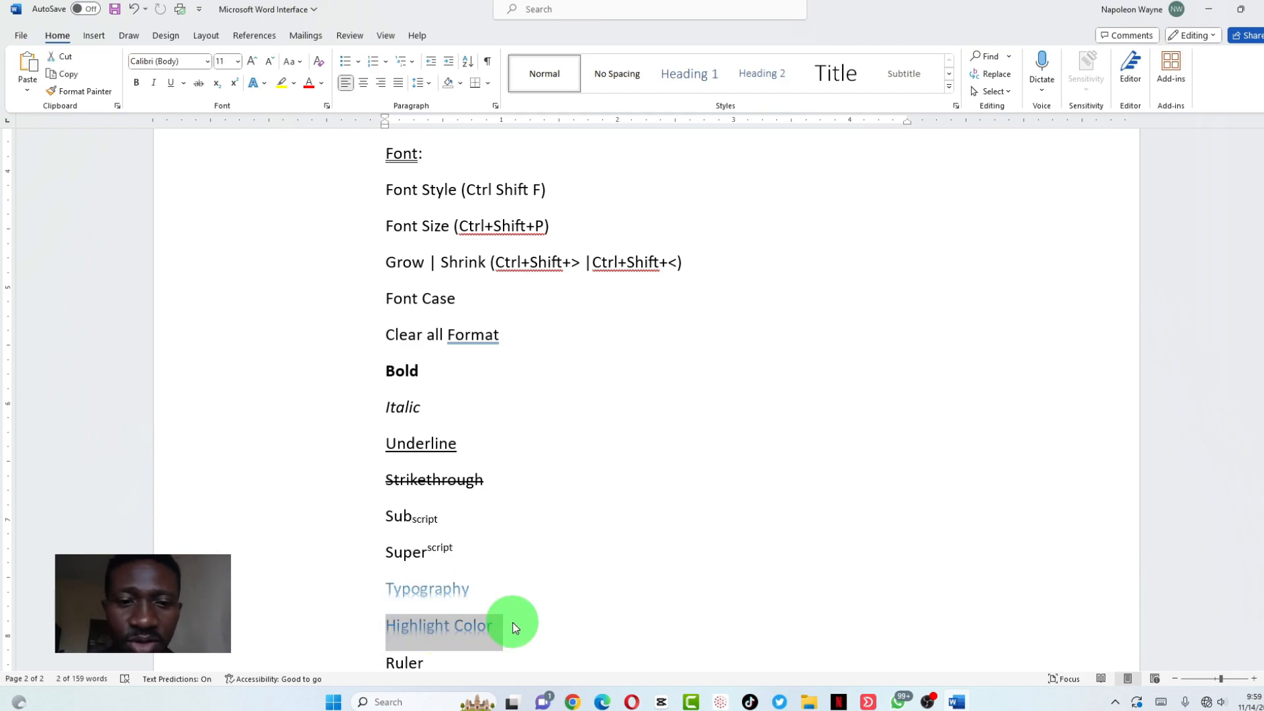
click(513, 626)
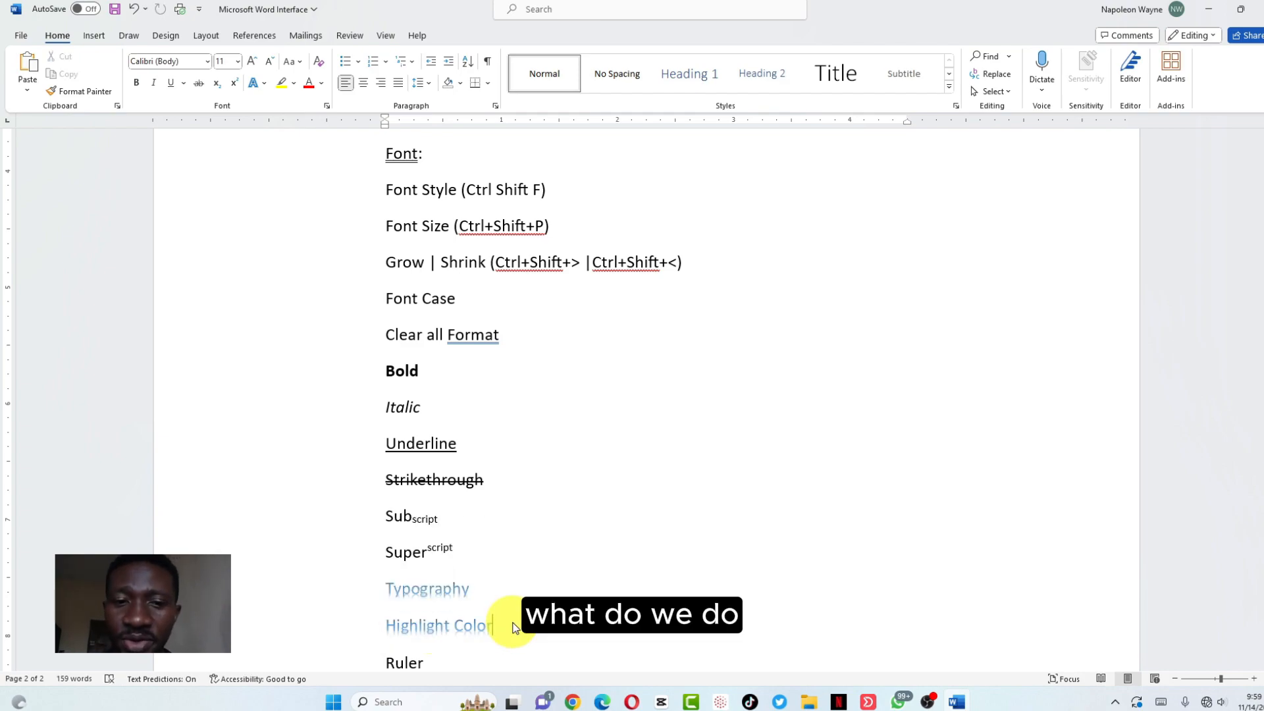
click(366, 641)
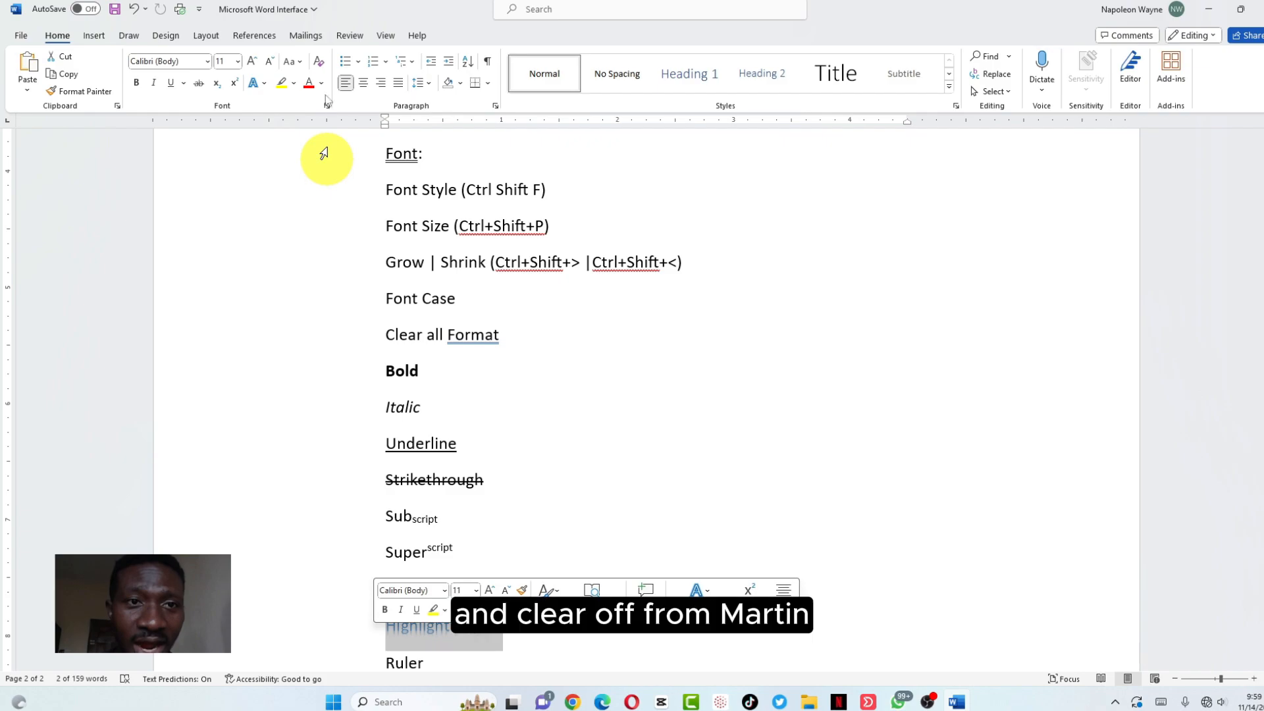
click(320, 66)
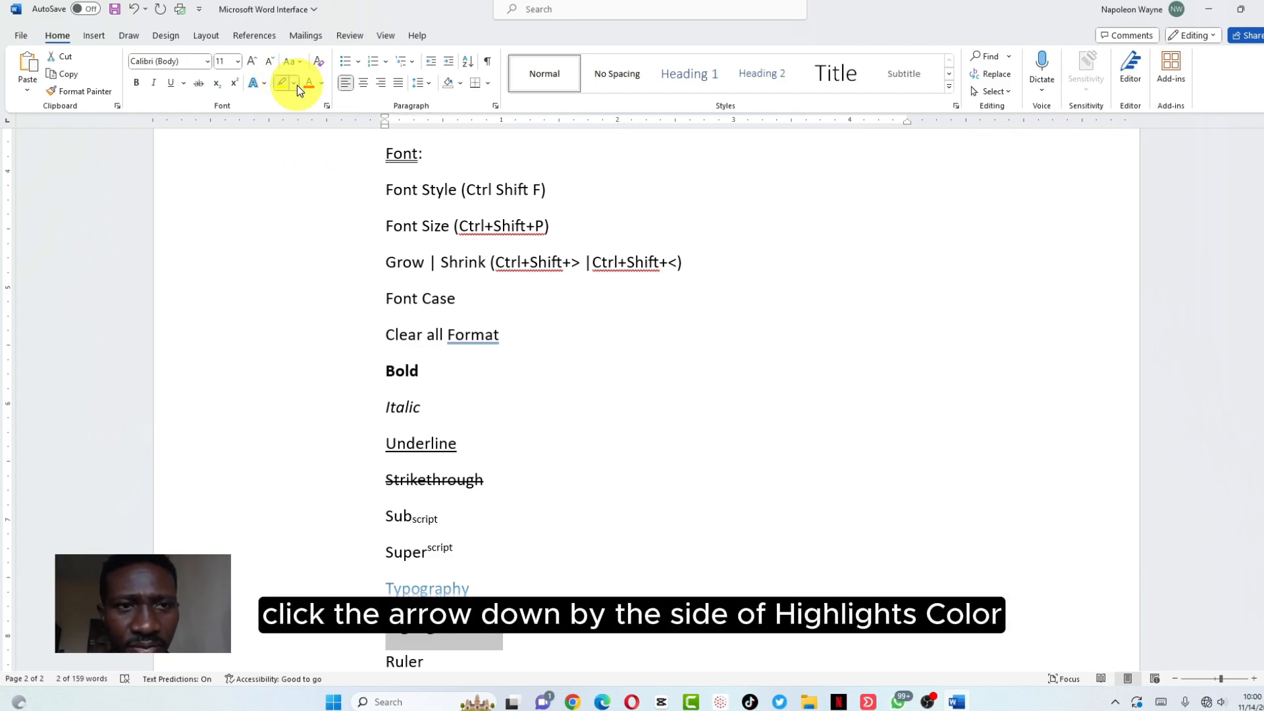
click(298, 85)
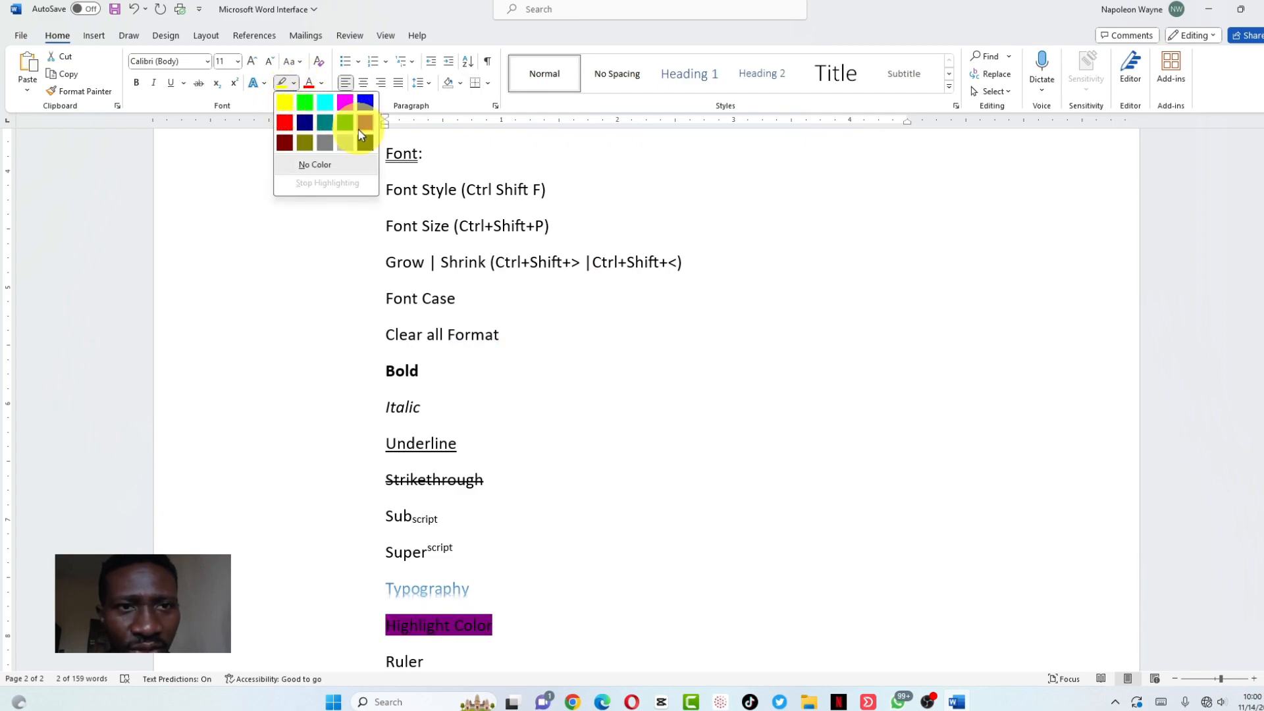
click(322, 100)
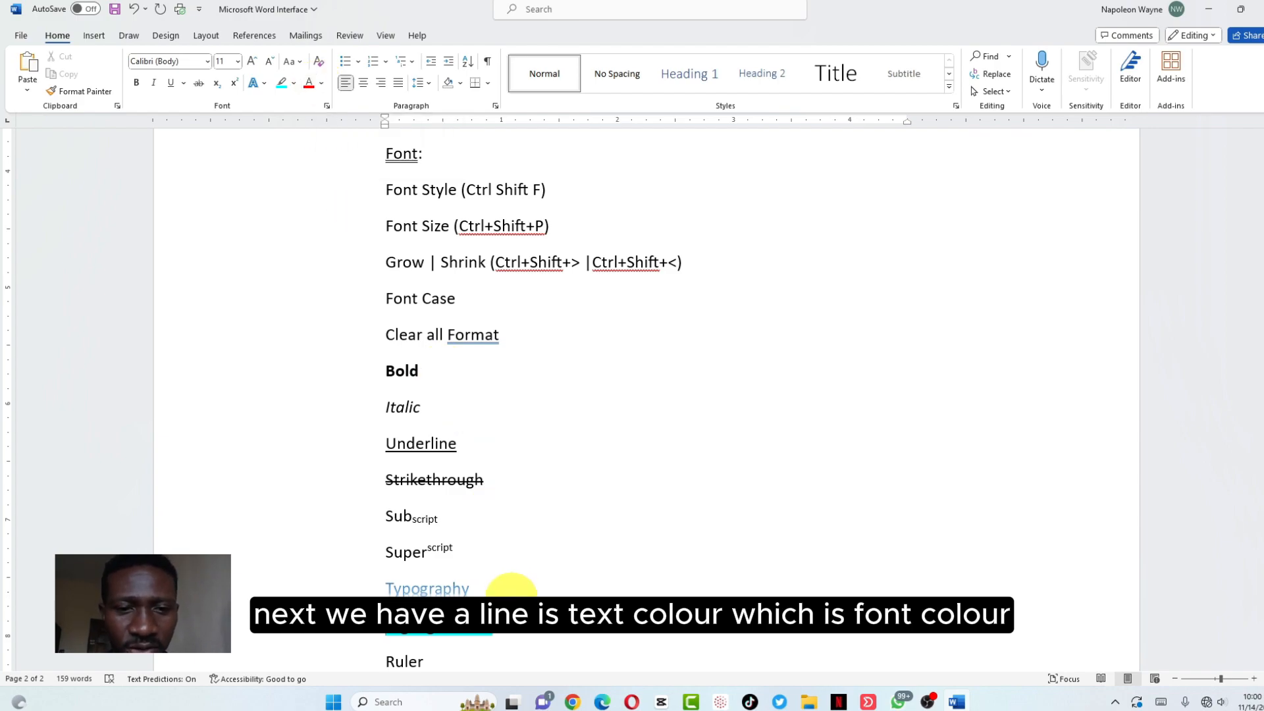
Add a Font Color line below Highlight Color and colour its text dark red
key(Return)
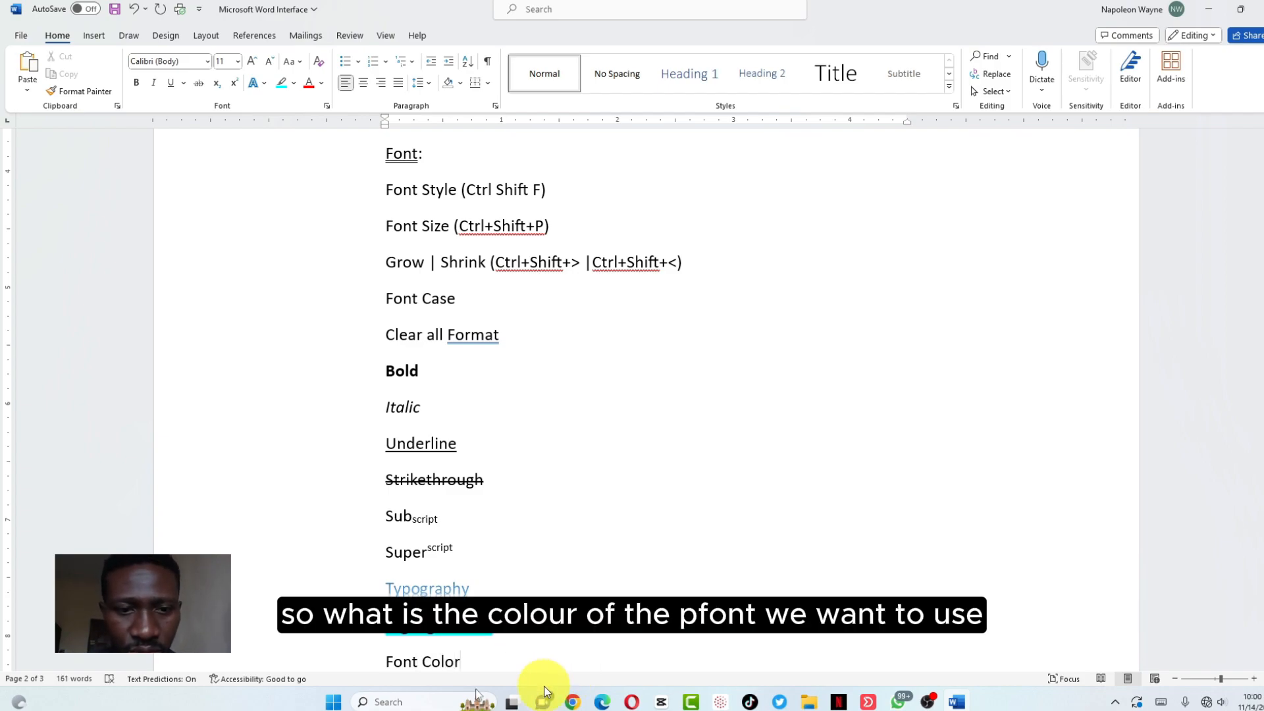
drag(472, 660, 377, 660)
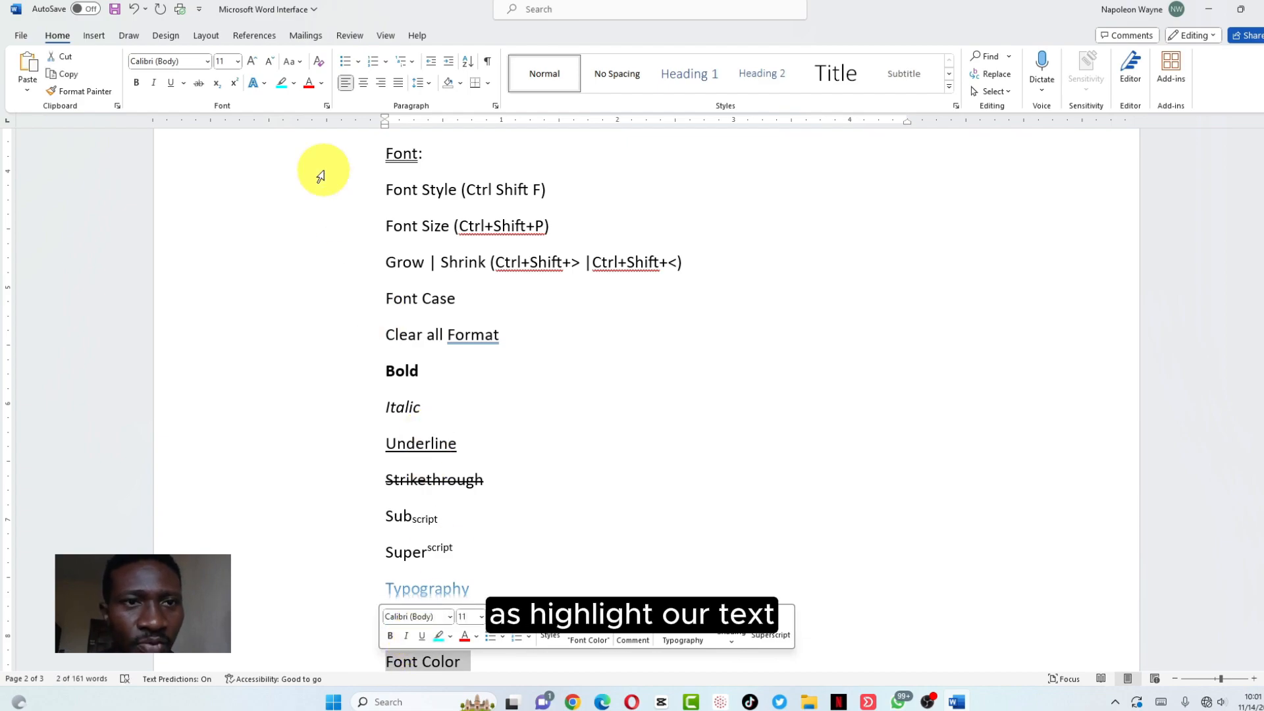
click(322, 85)
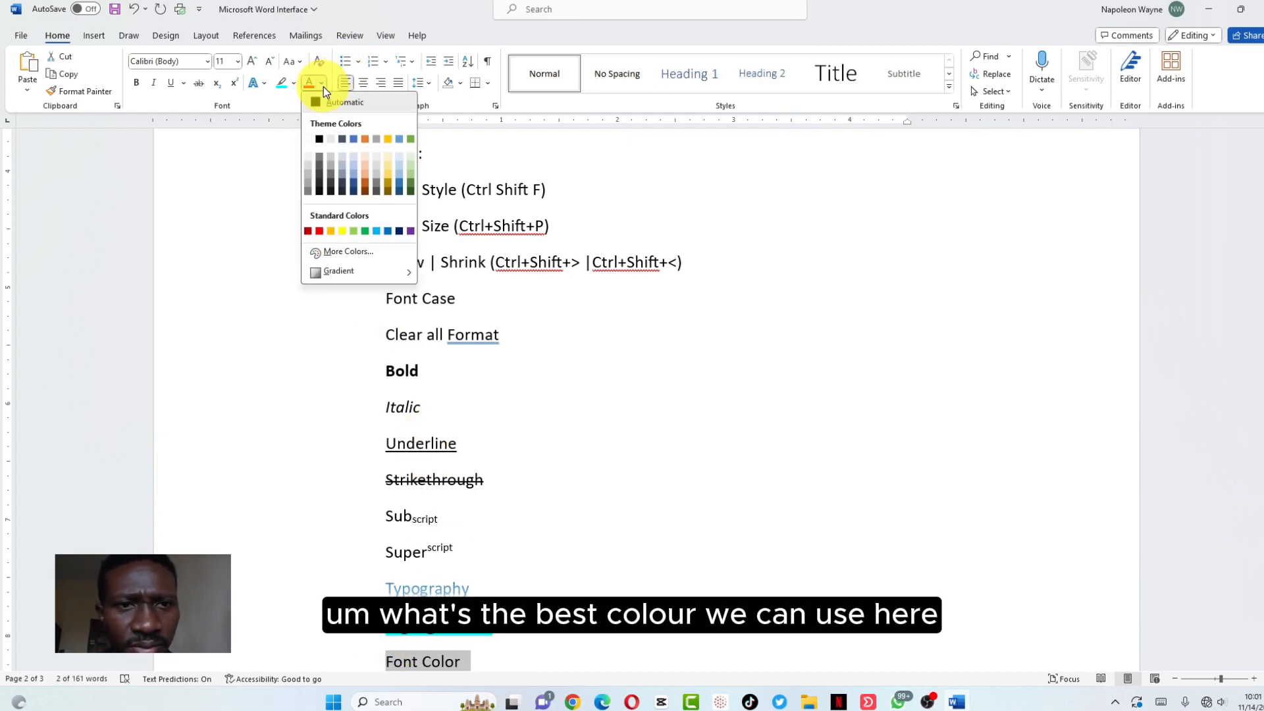
click(306, 229)
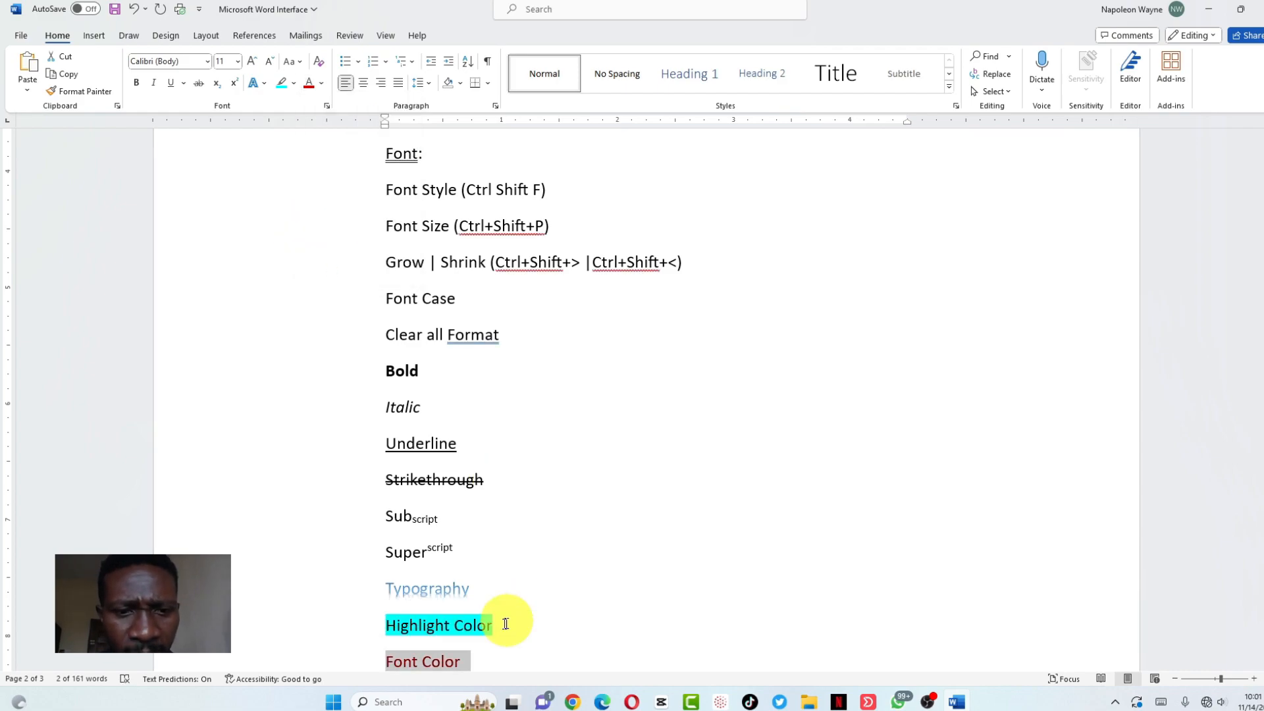
click(468, 661)
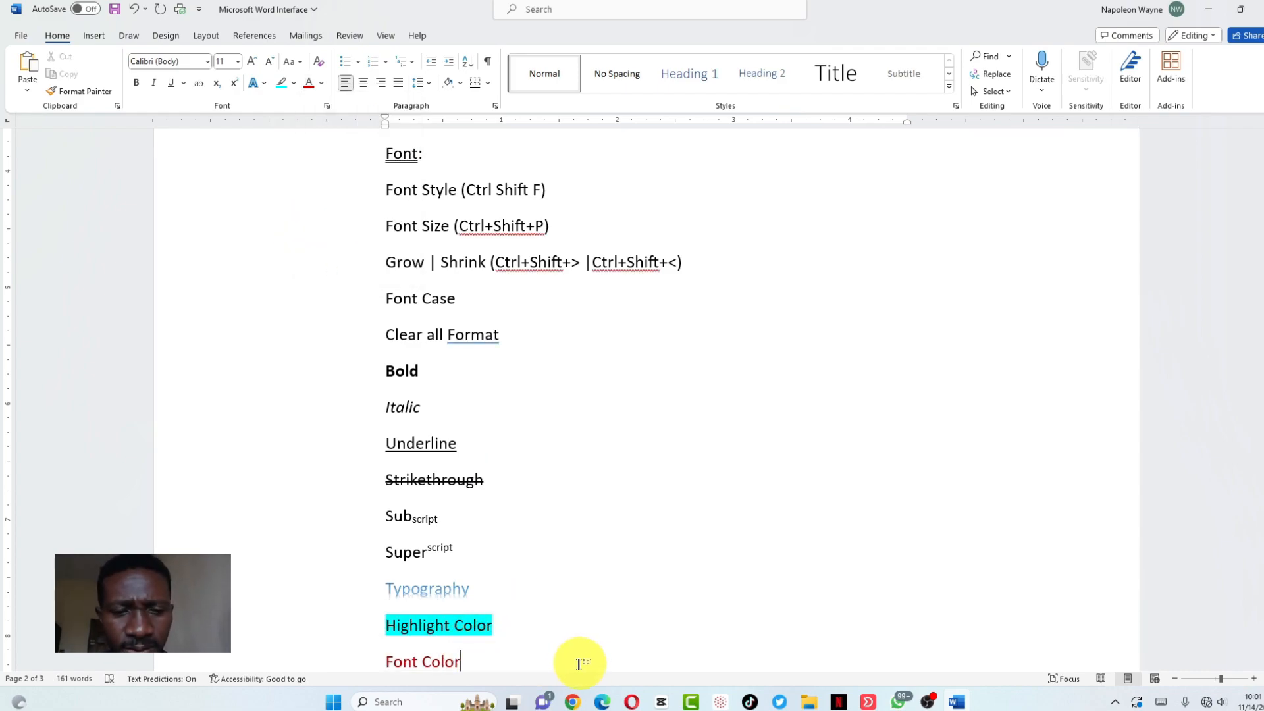
scroll(578, 661, down, 4)
click(463, 400)
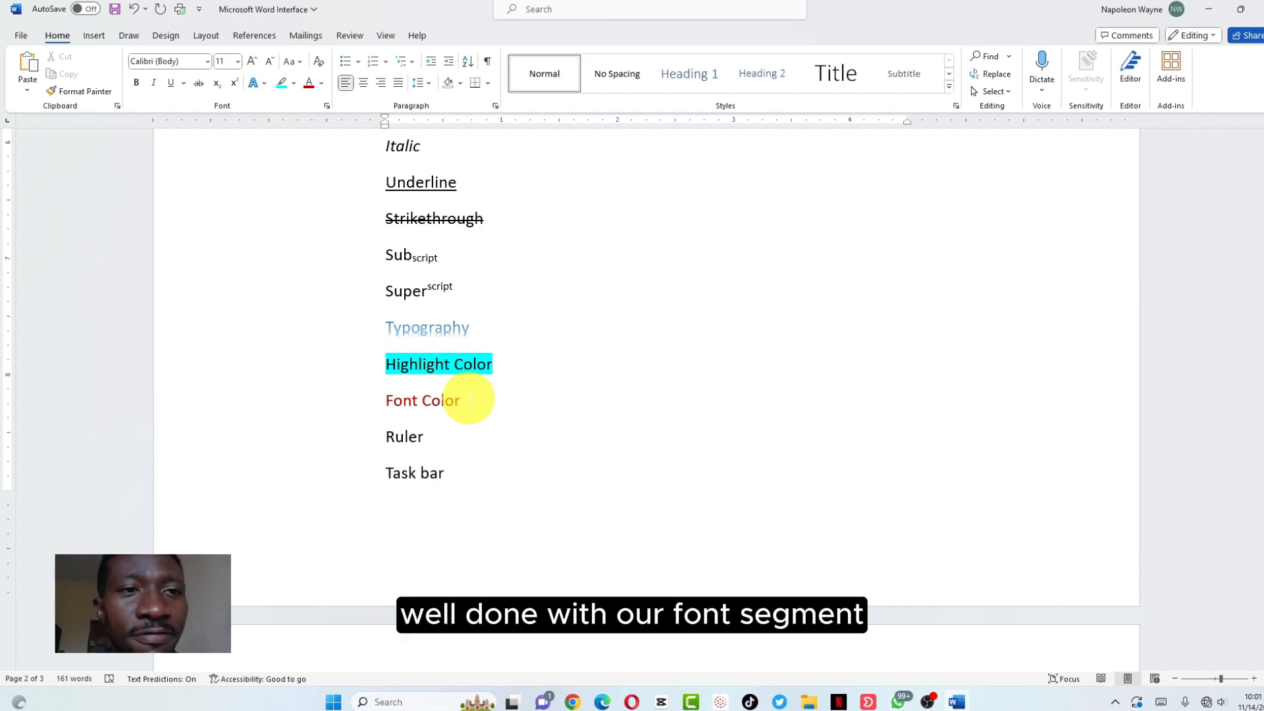
click(327, 106)
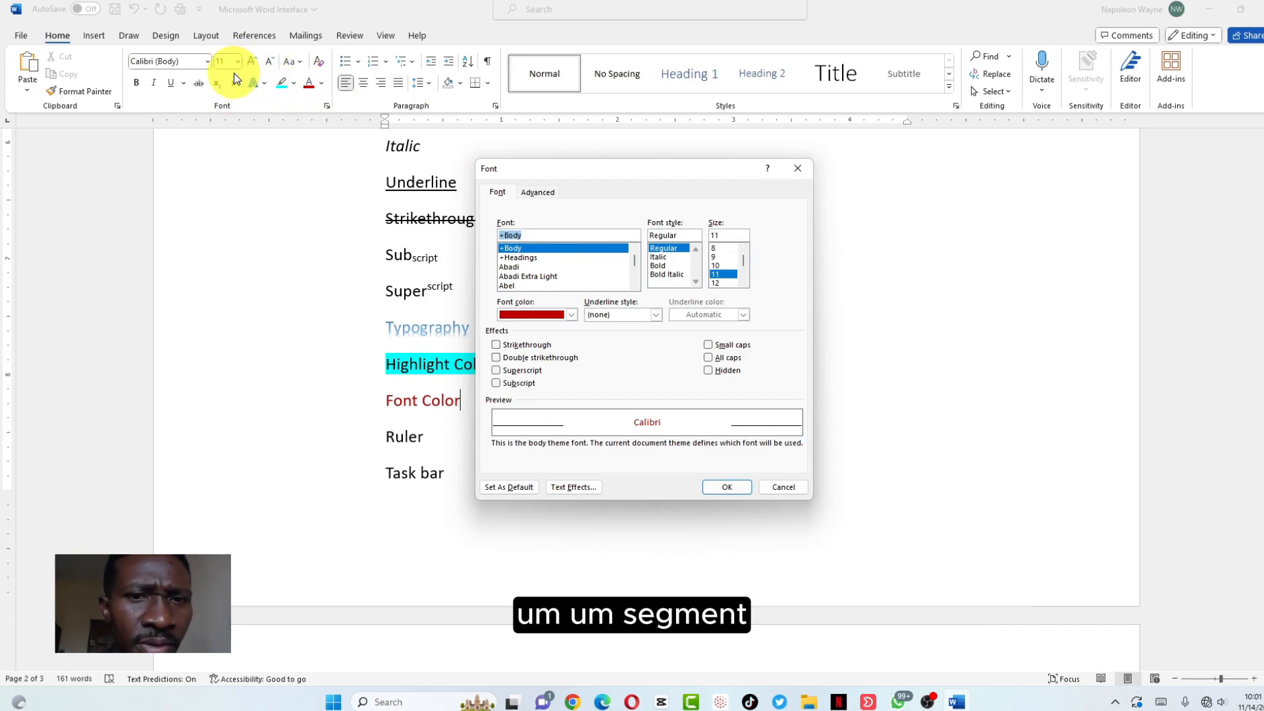
click(538, 192)
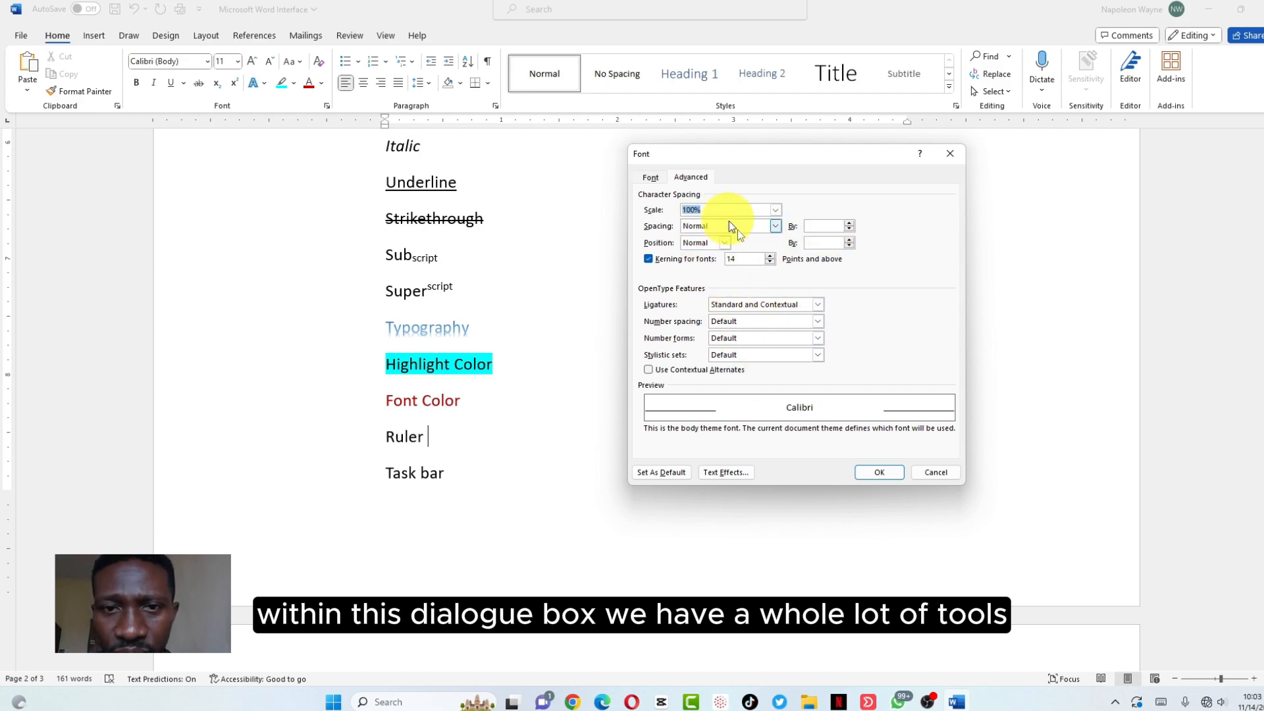
click(651, 178)
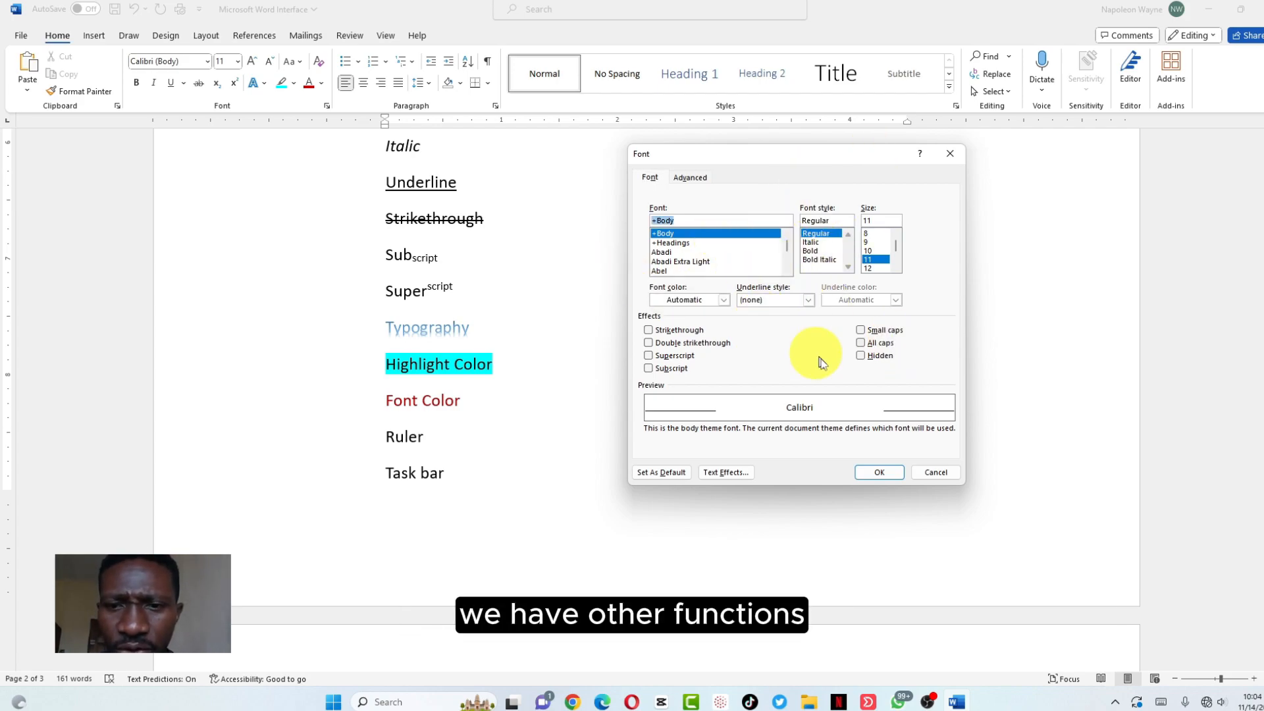
click(929, 472)
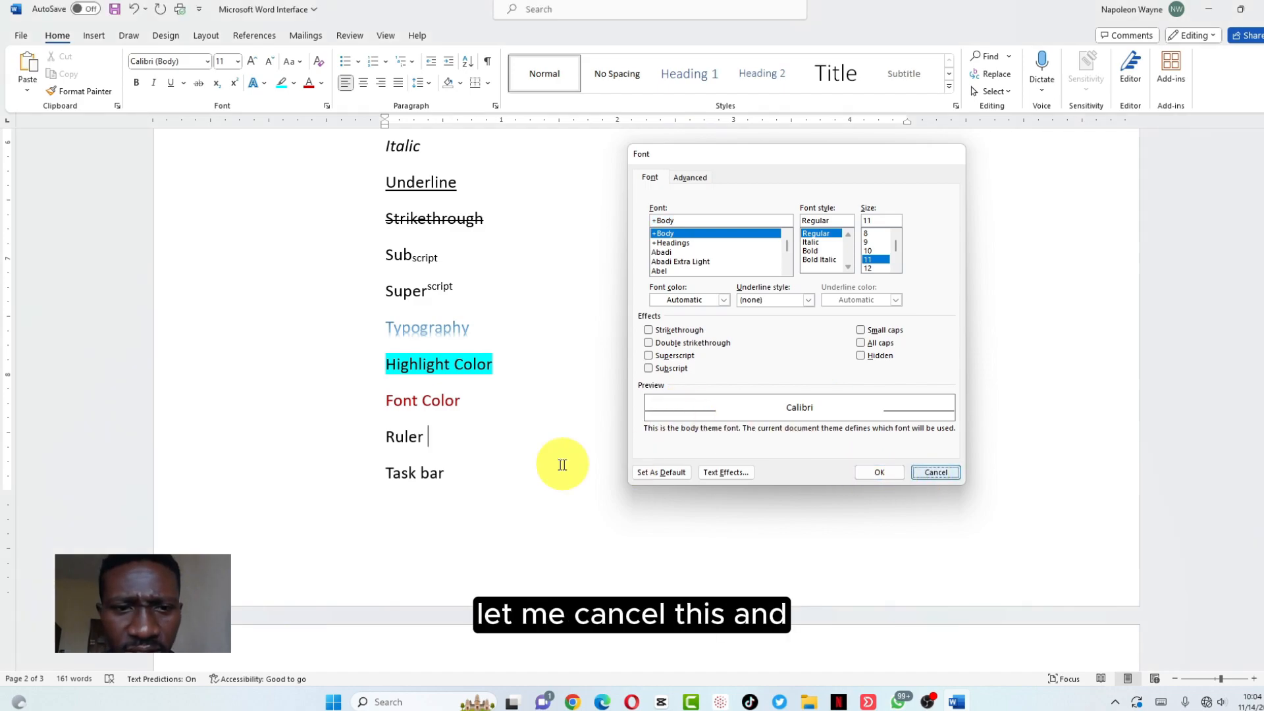
click(454, 435)
Type an N below Ruler and give it double strikethrough so it reads ₦
key(Return)
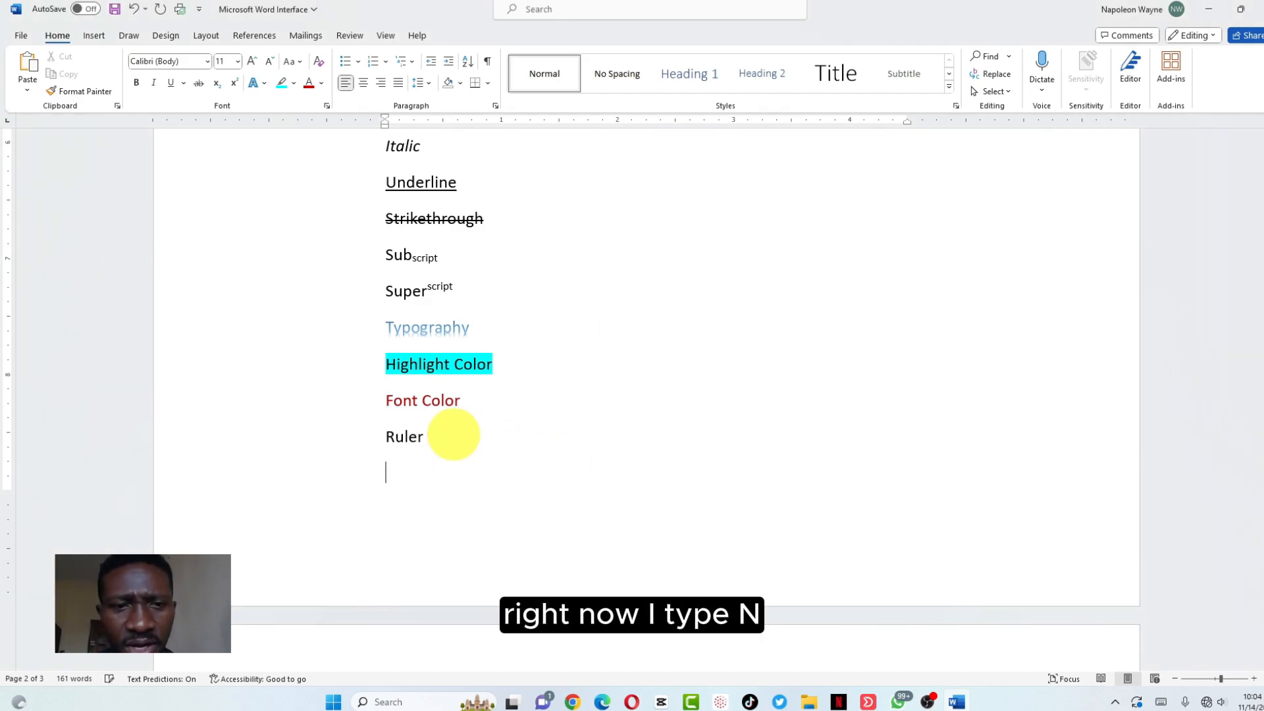
key(BackSpace)
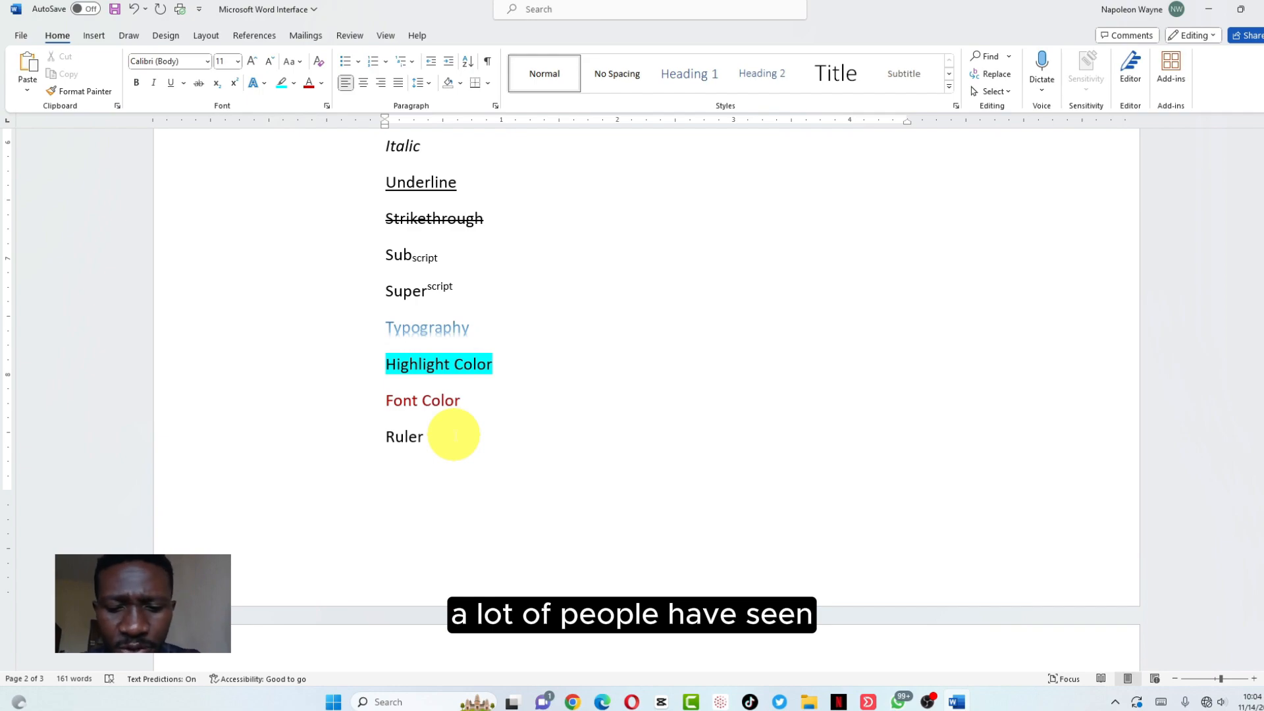
text(N)
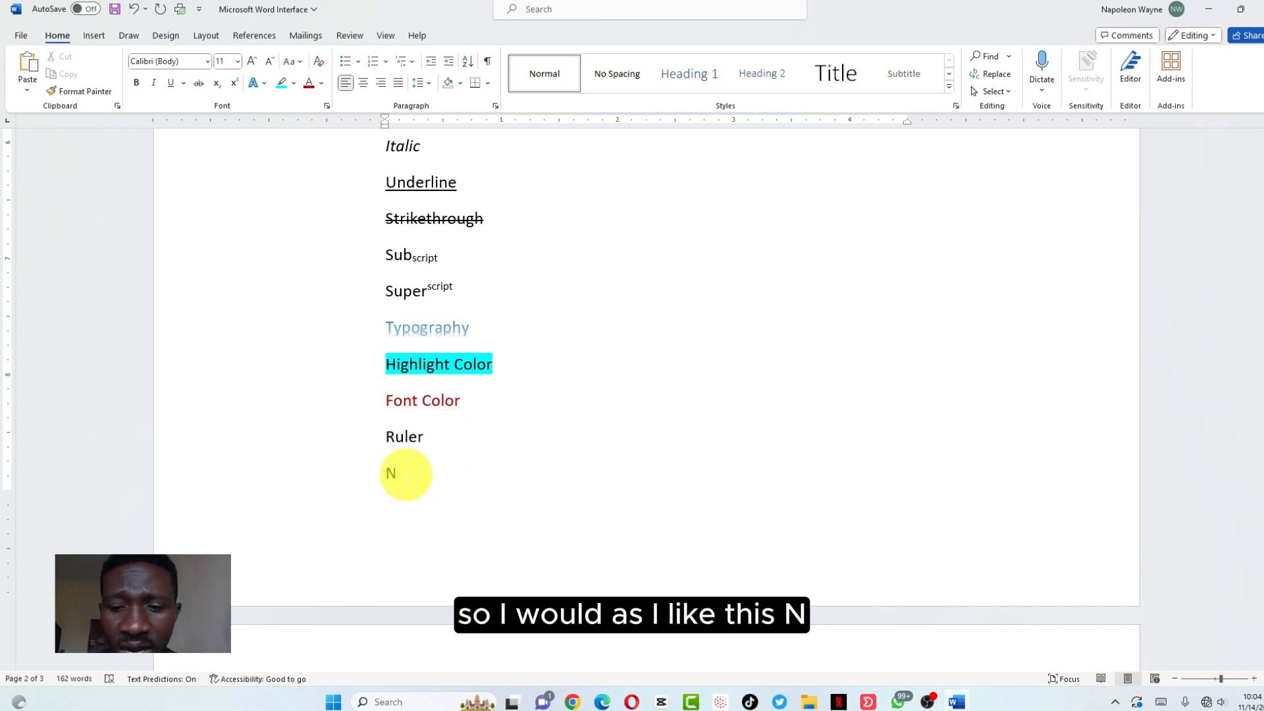
double_click(404, 476)
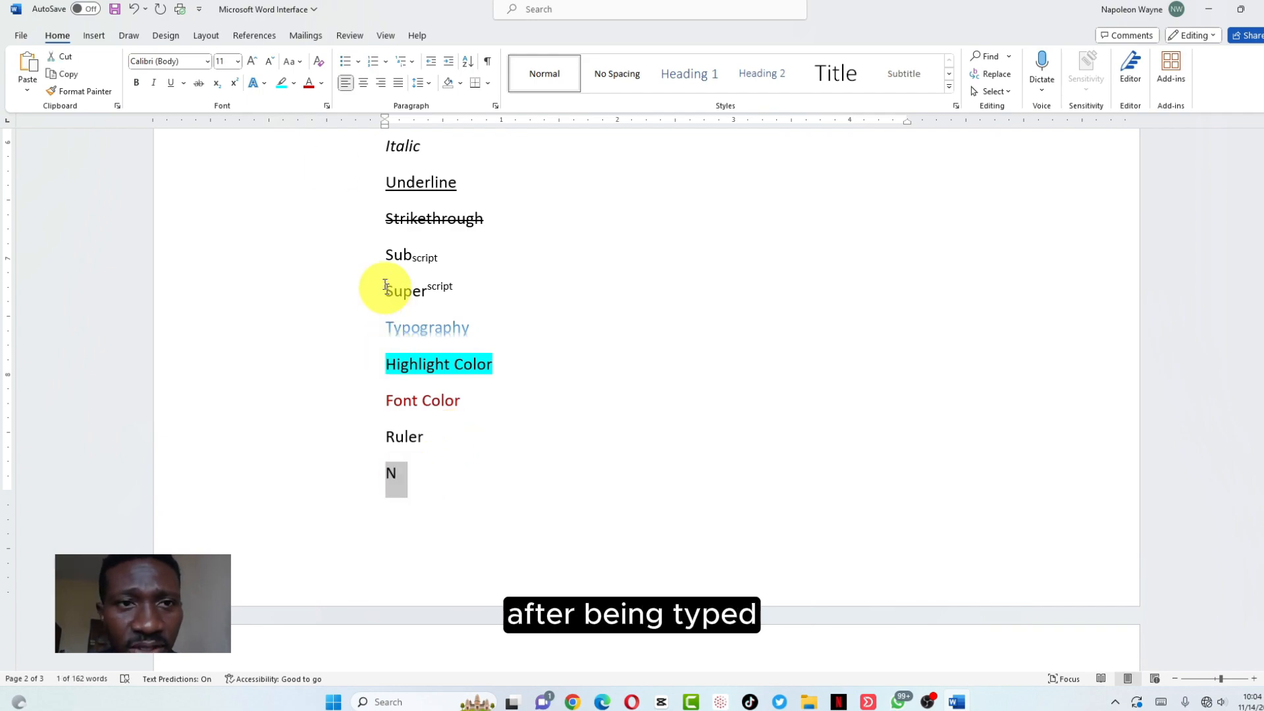
click(327, 106)
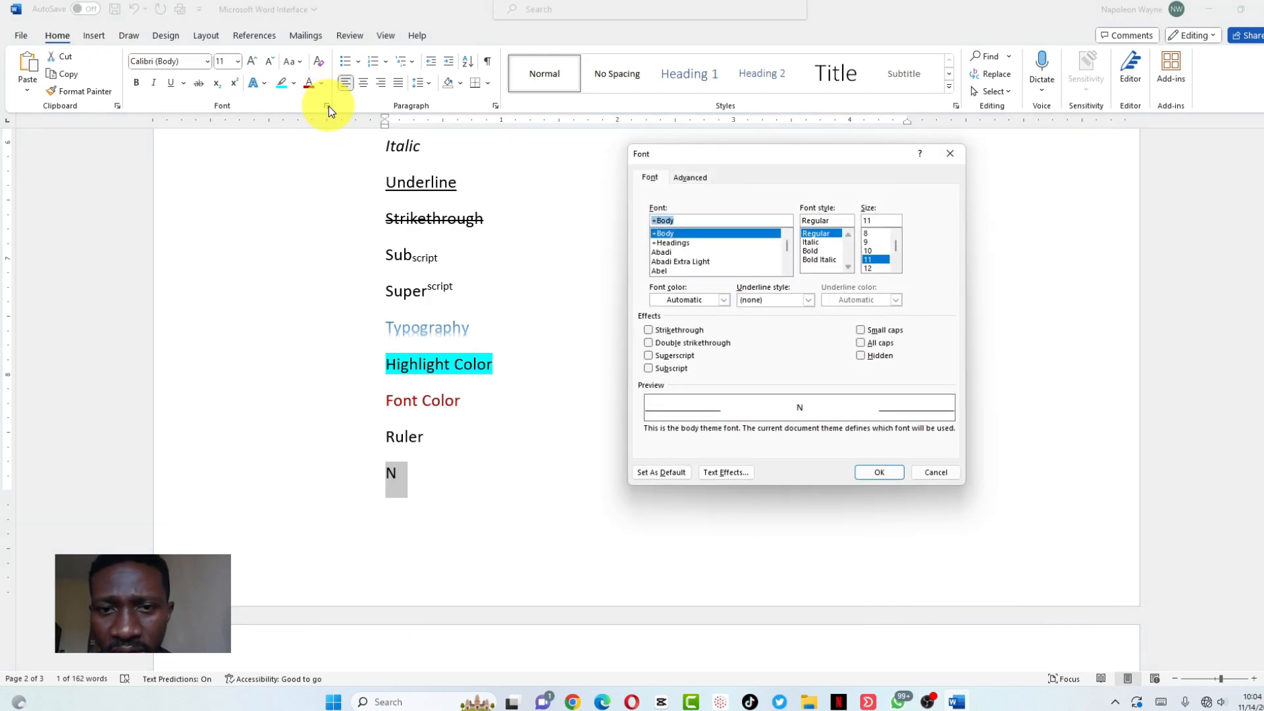
click(649, 342)
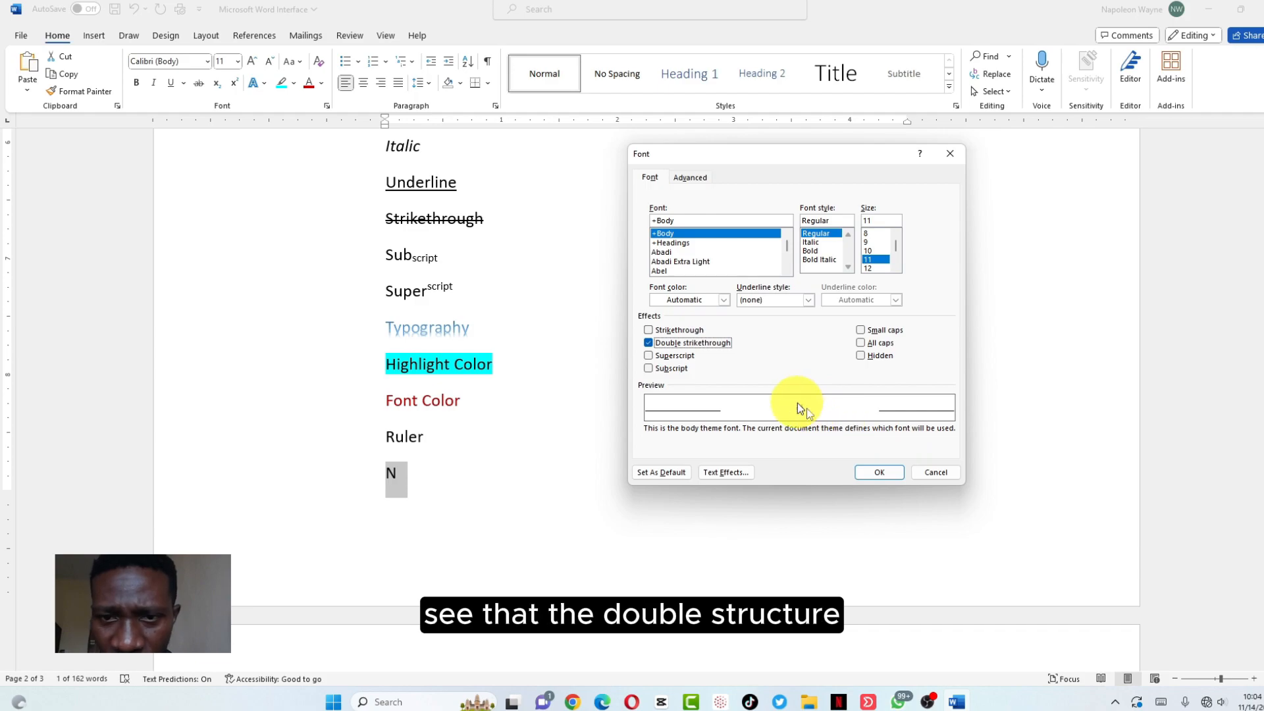
click(877, 473)
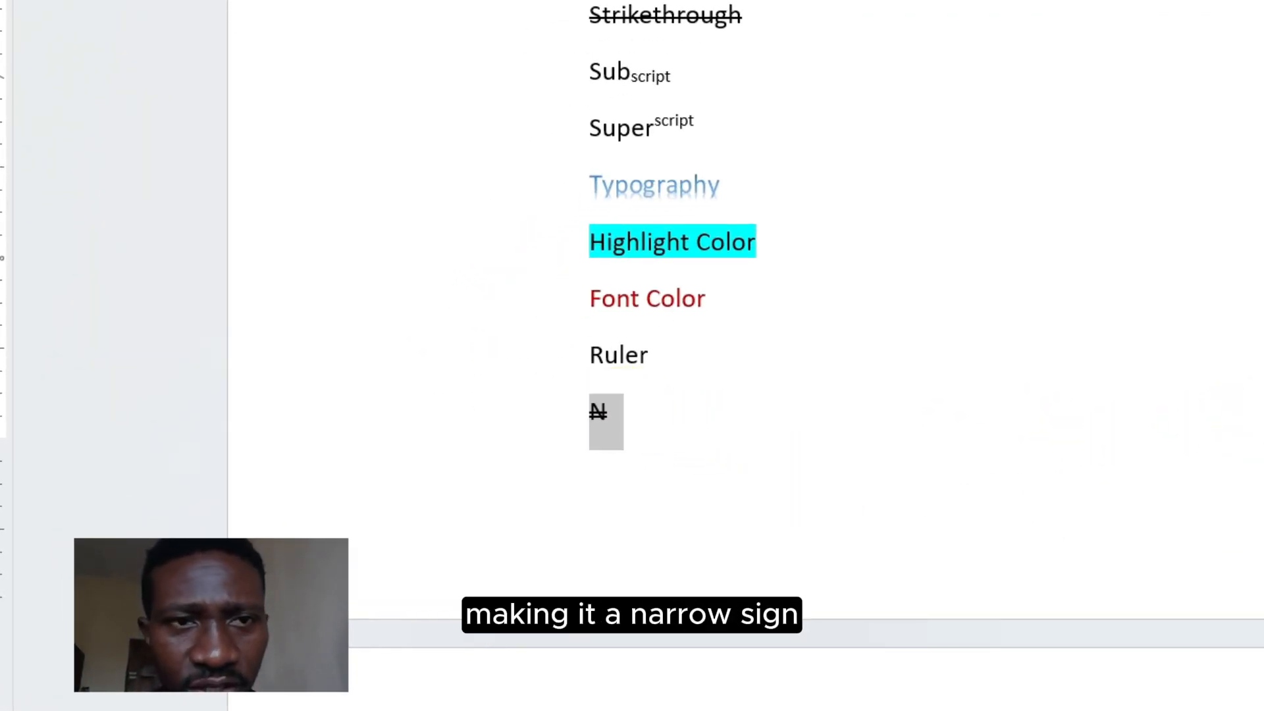
Format the ₦ as hidden text in the Font dialog (Ctrl+D)
key(ctrl+d)
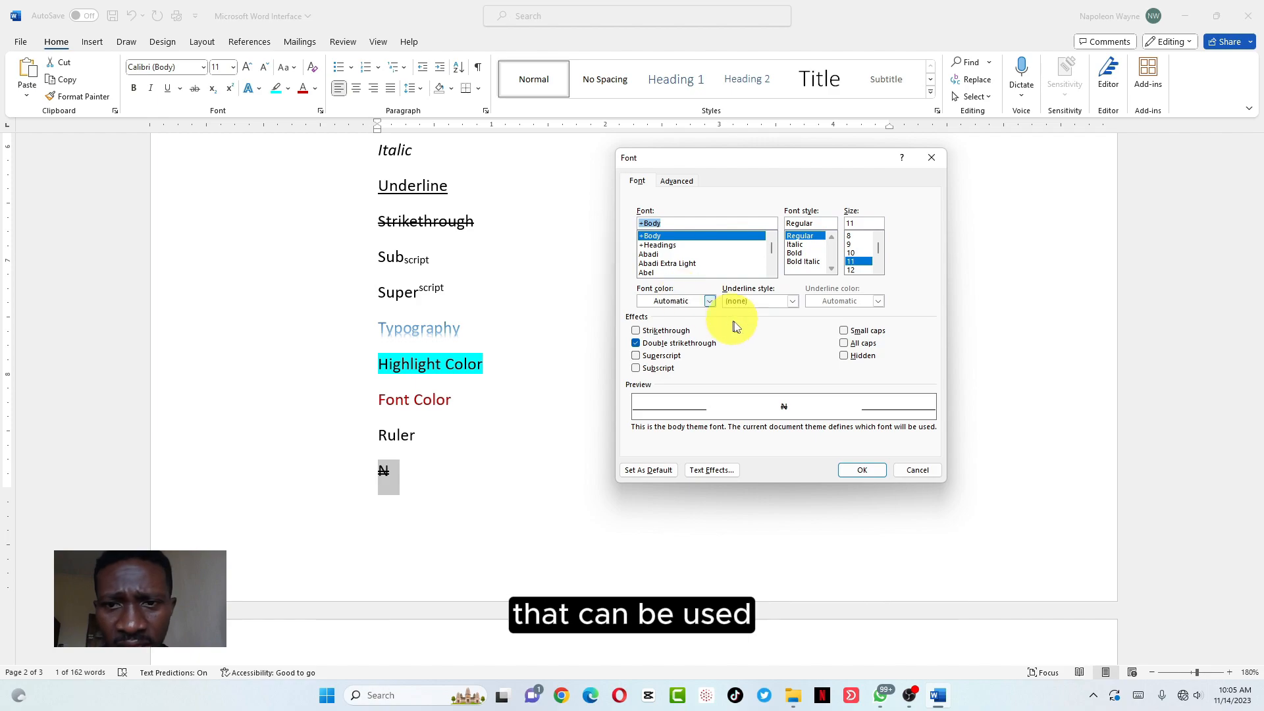
click(844, 356)
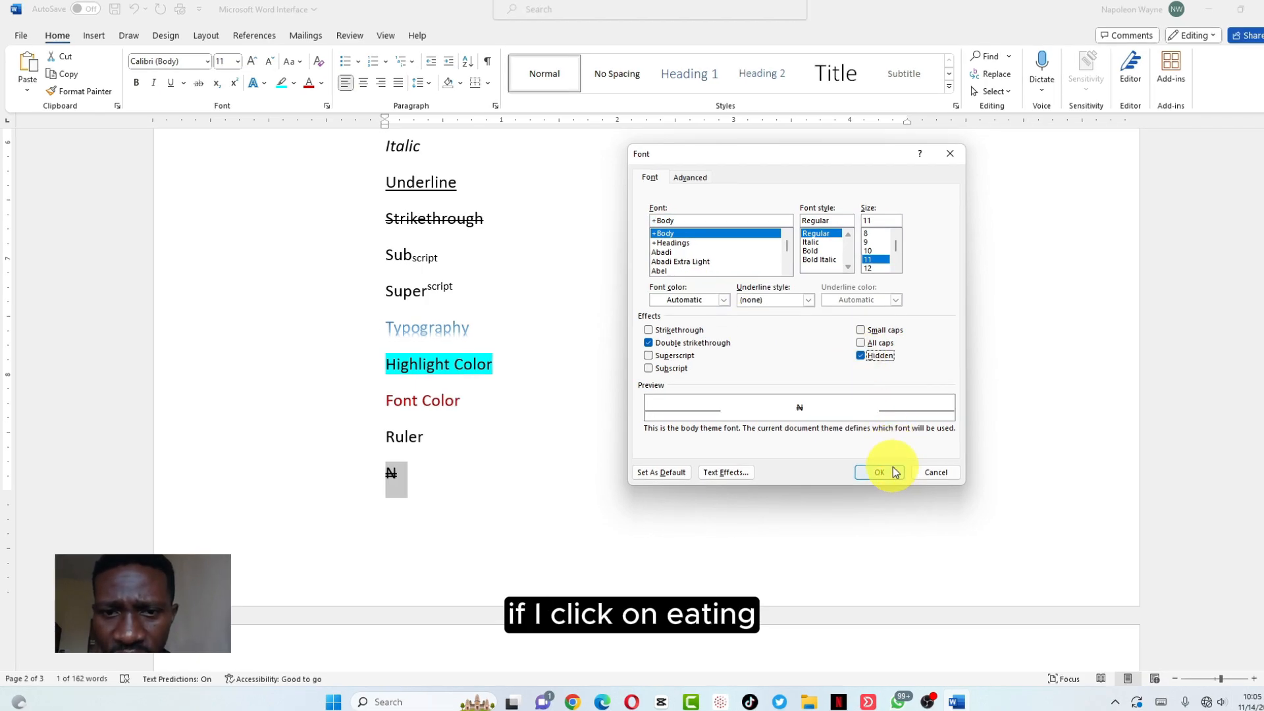
click(879, 472)
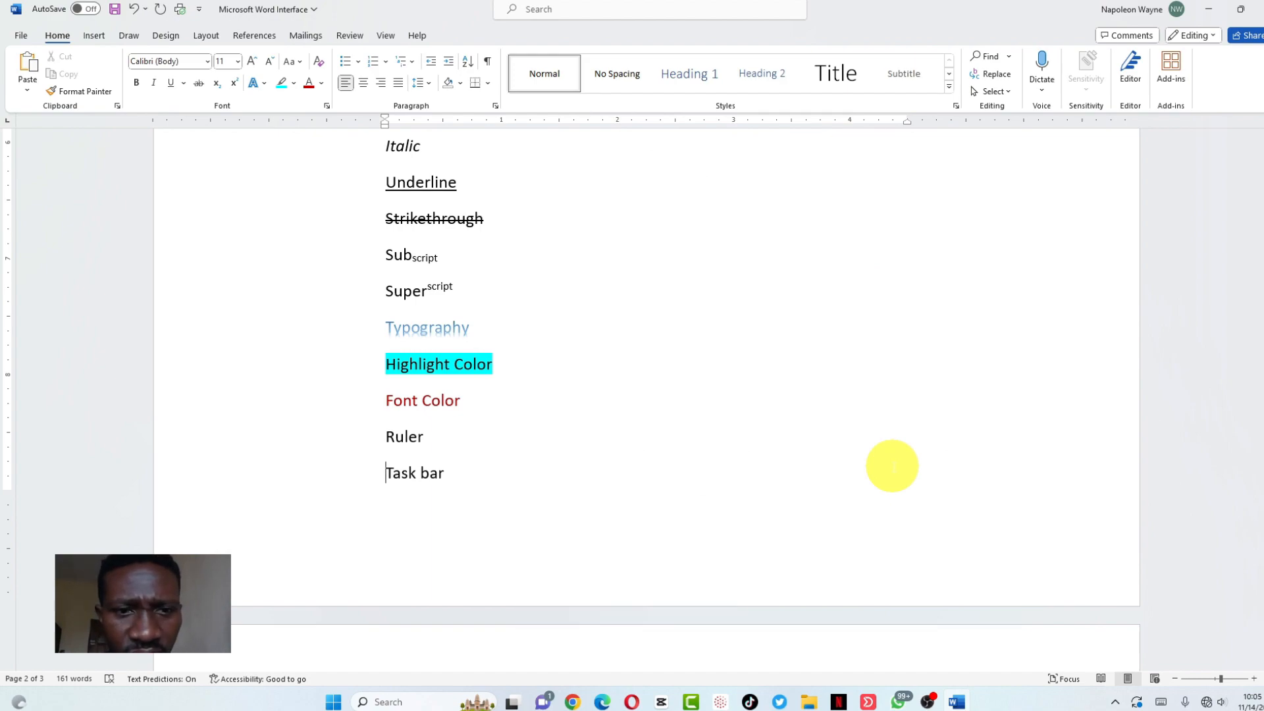
Toggle formatting marks on and off, then add an empty line after Task bar
scroll(892, 466, down, 6)
scroll(892, 466, up, 3)
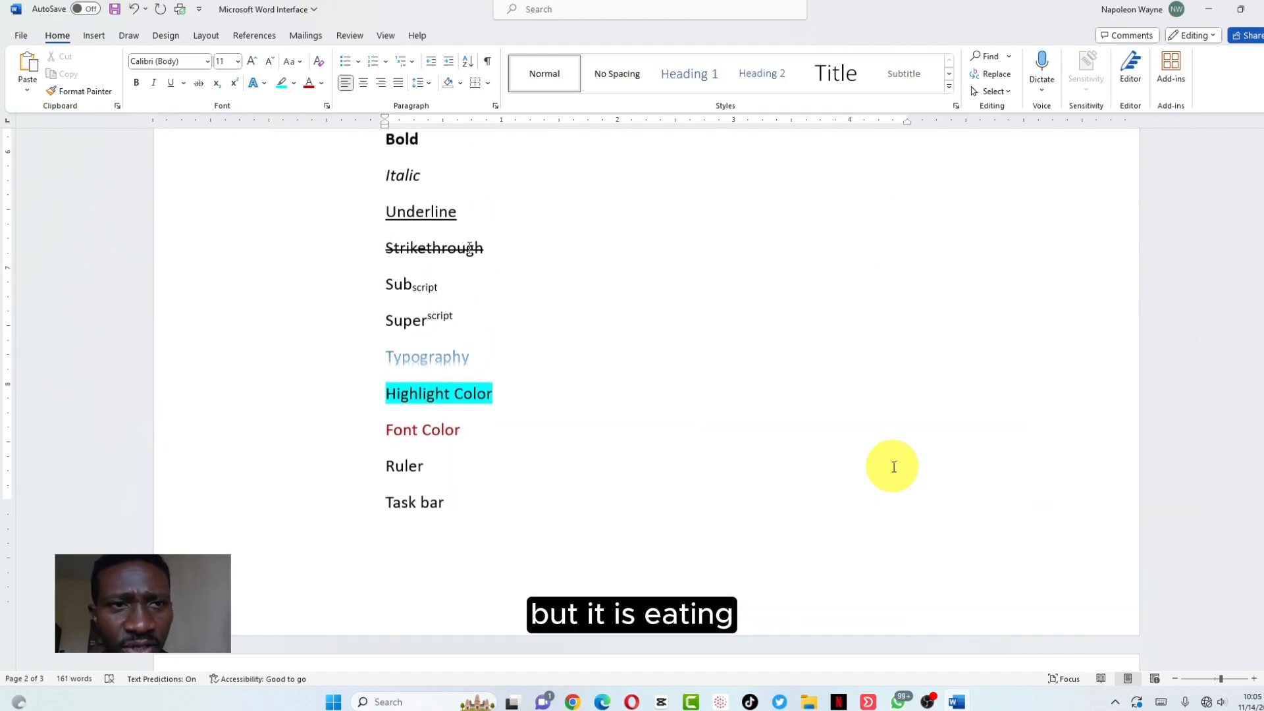
scroll(891, 465, up, 1)
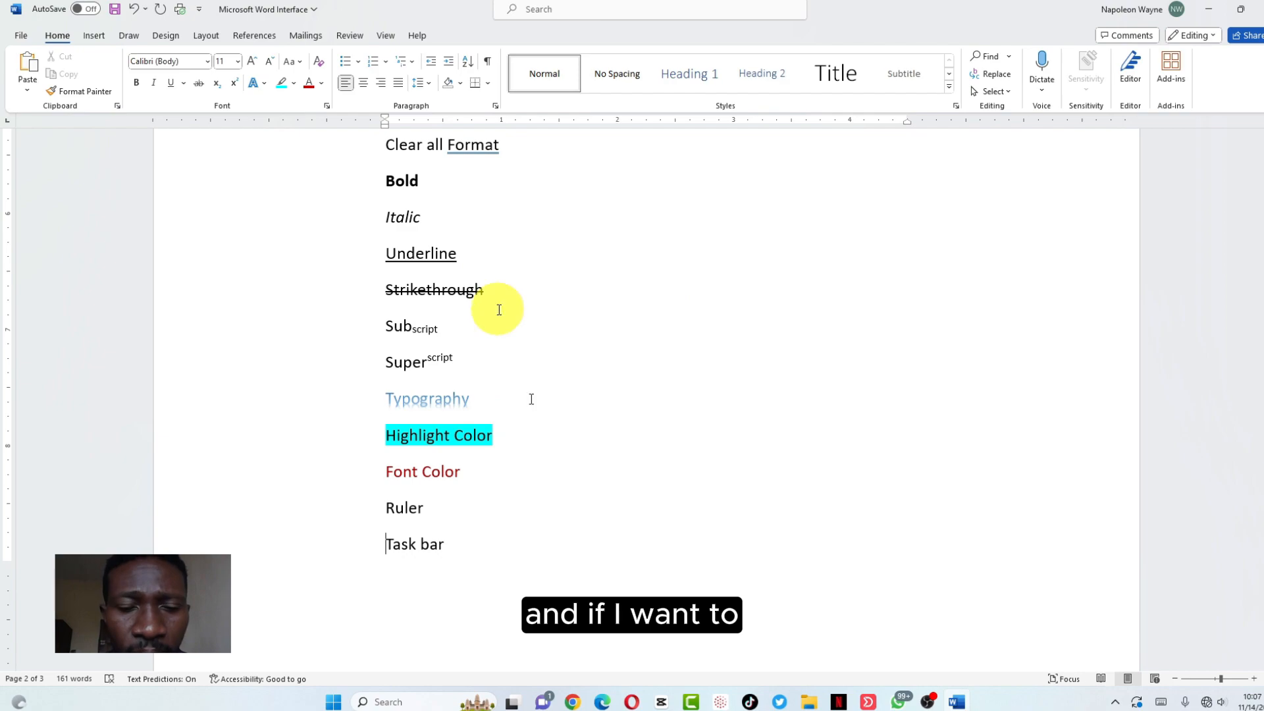
click(486, 62)
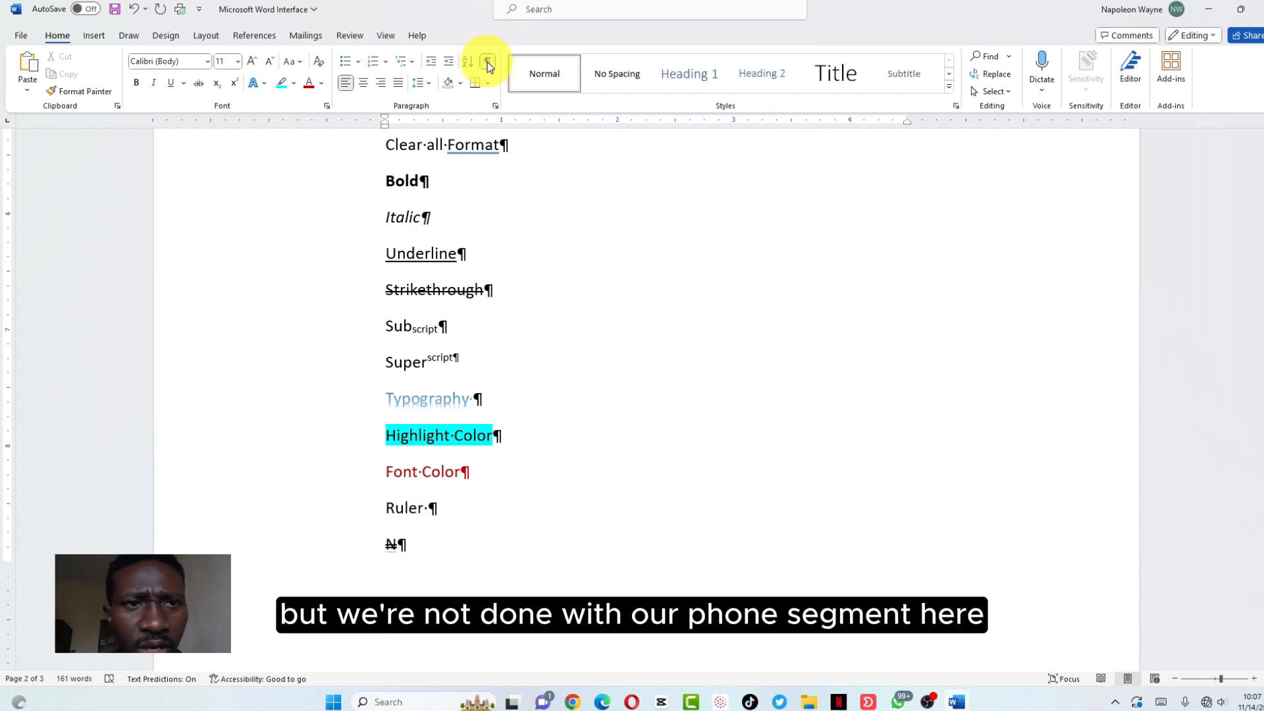
click(488, 63)
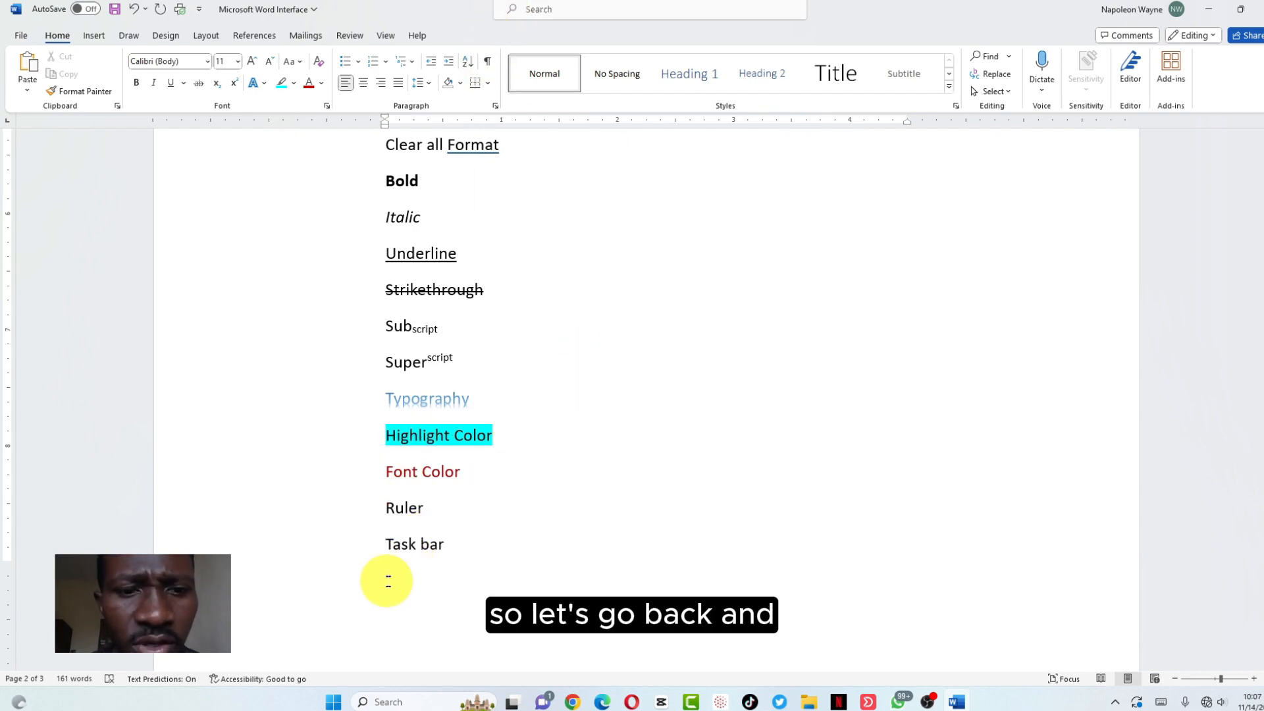
click(451, 550)
key(Return)
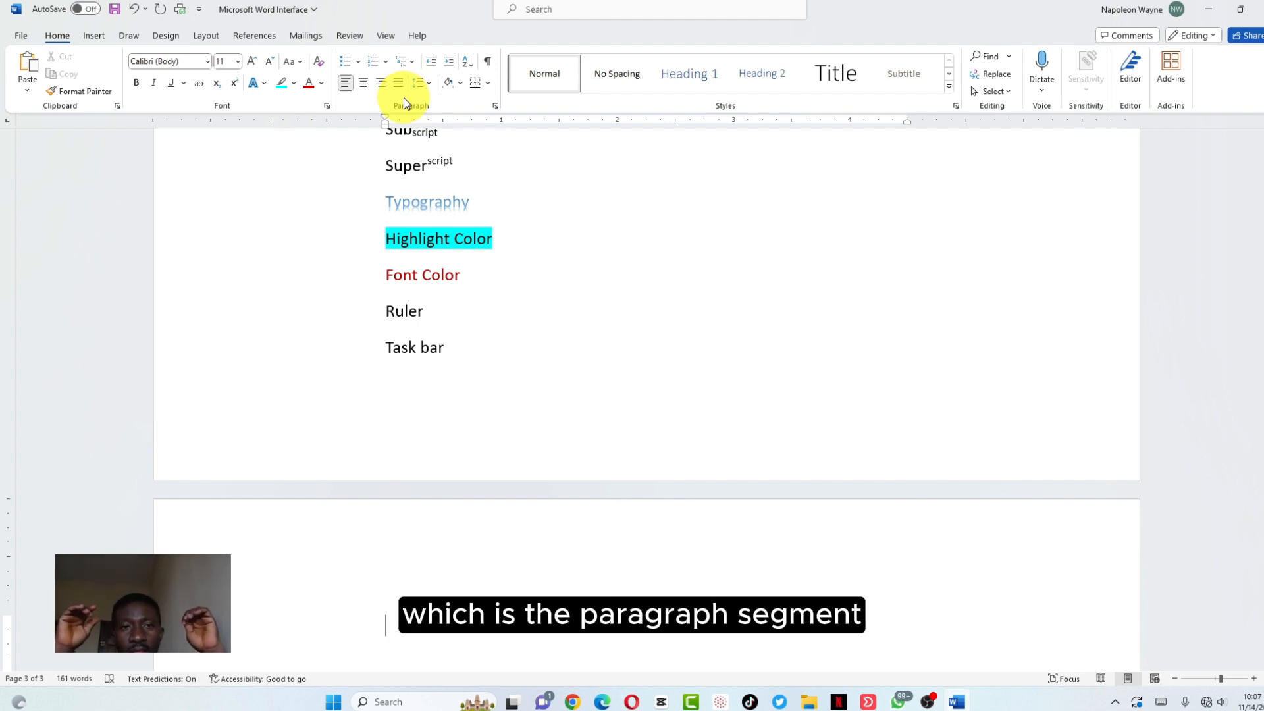
scroll(480, 236, up, 1)
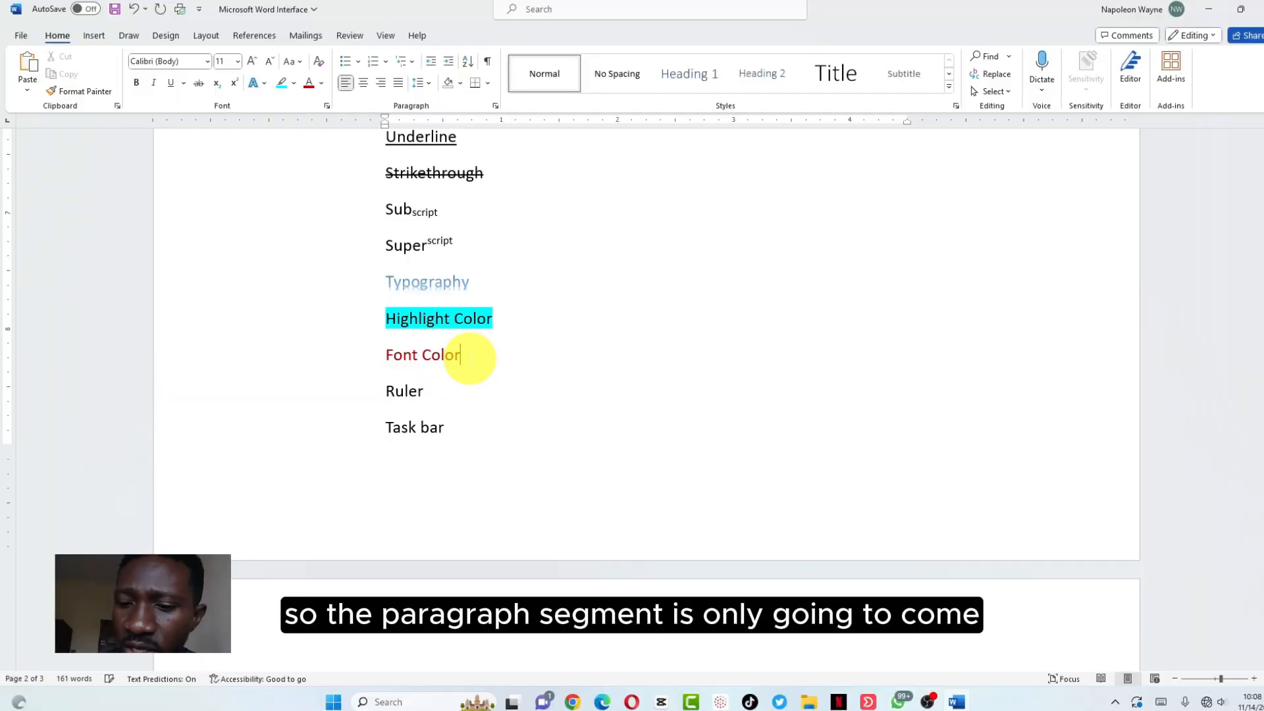
Type Paragraph below Font Color and set its text colour to automatic black
text(Pa)
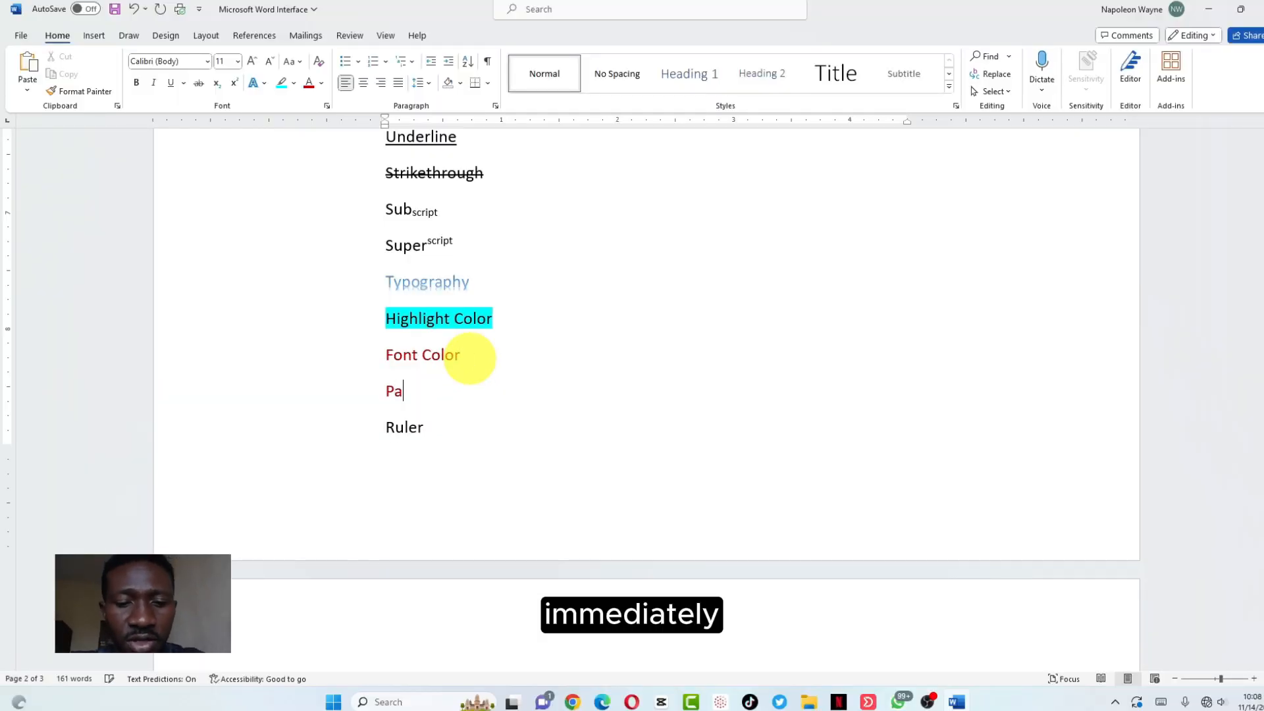
text(ragraph)
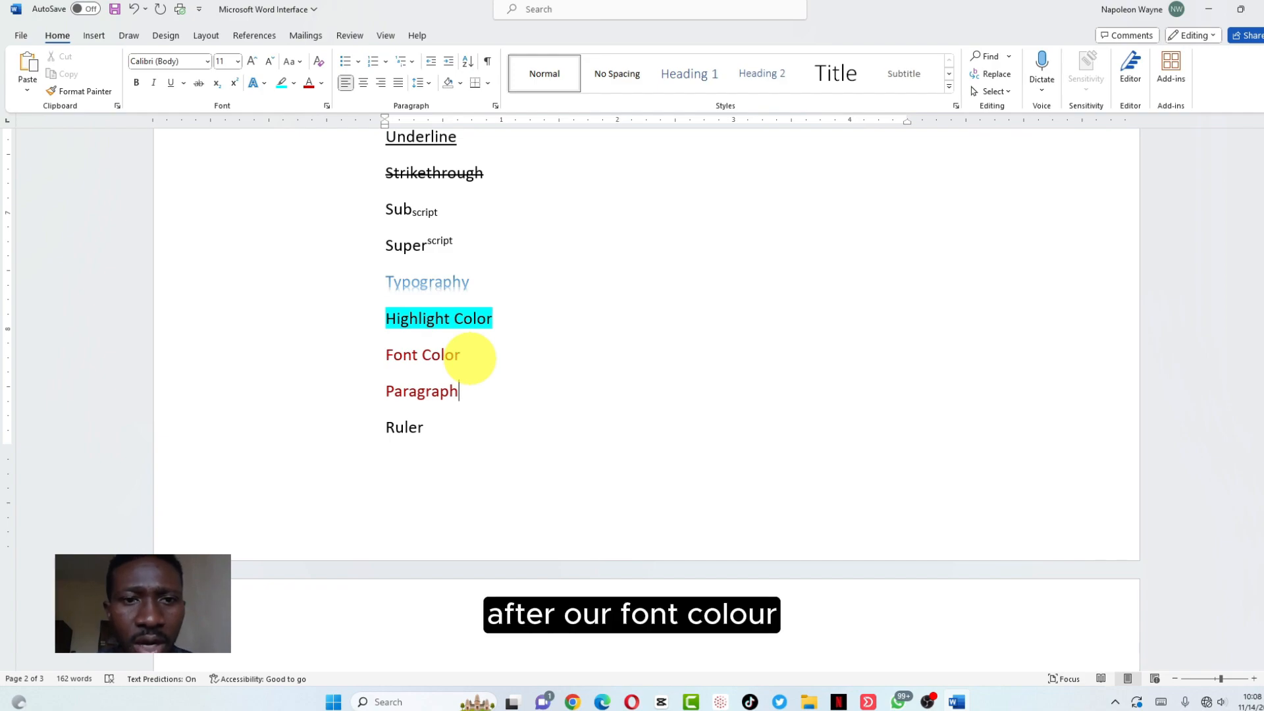
drag(460, 390, 372, 401)
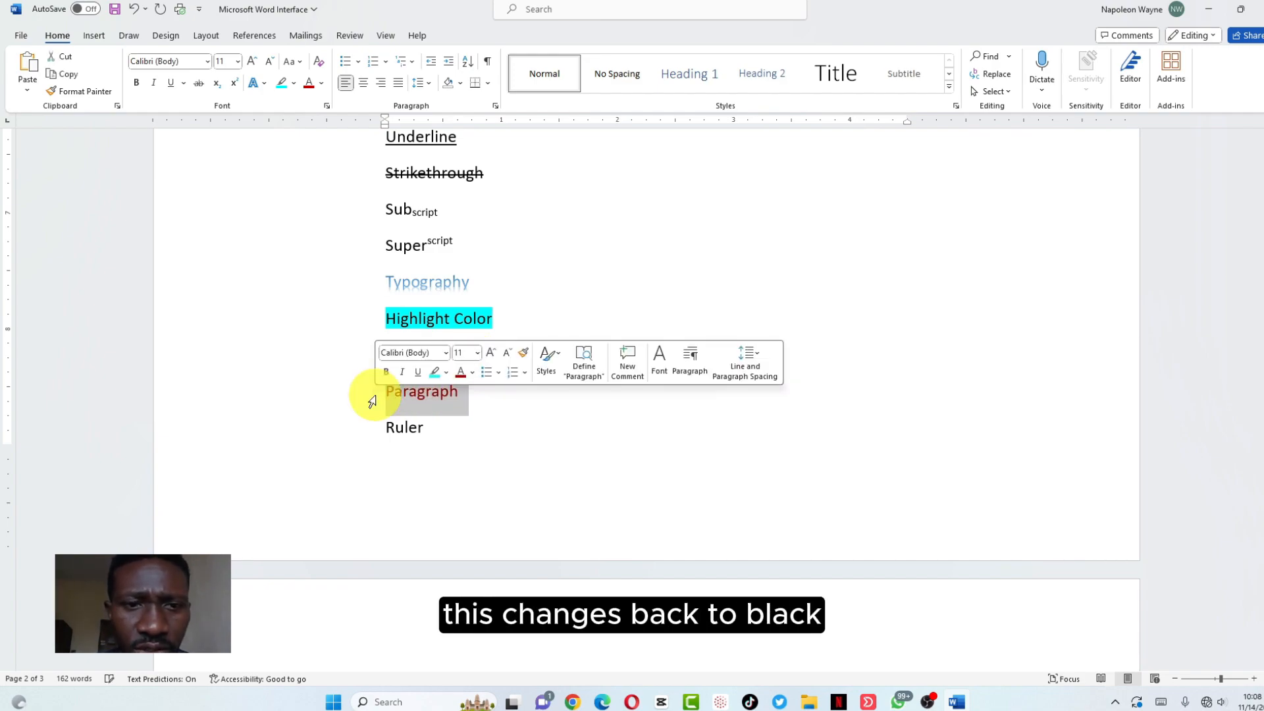
click(472, 373)
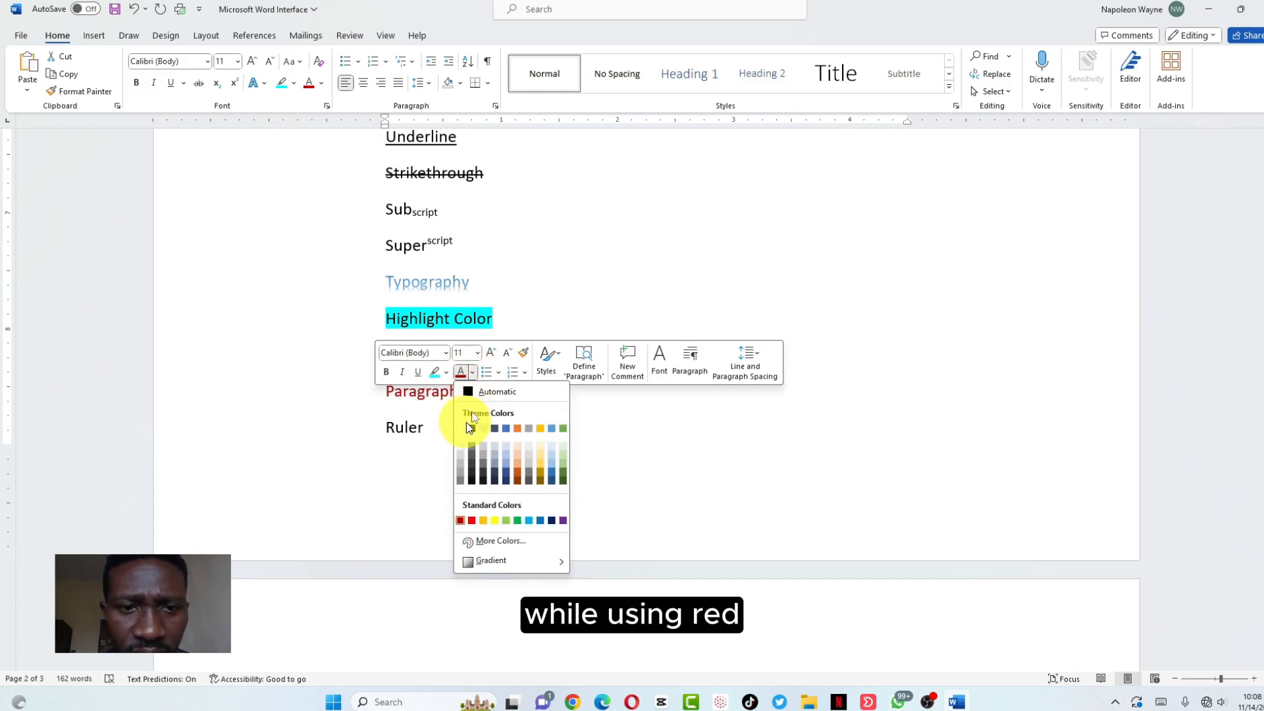
click(488, 399)
click(472, 397)
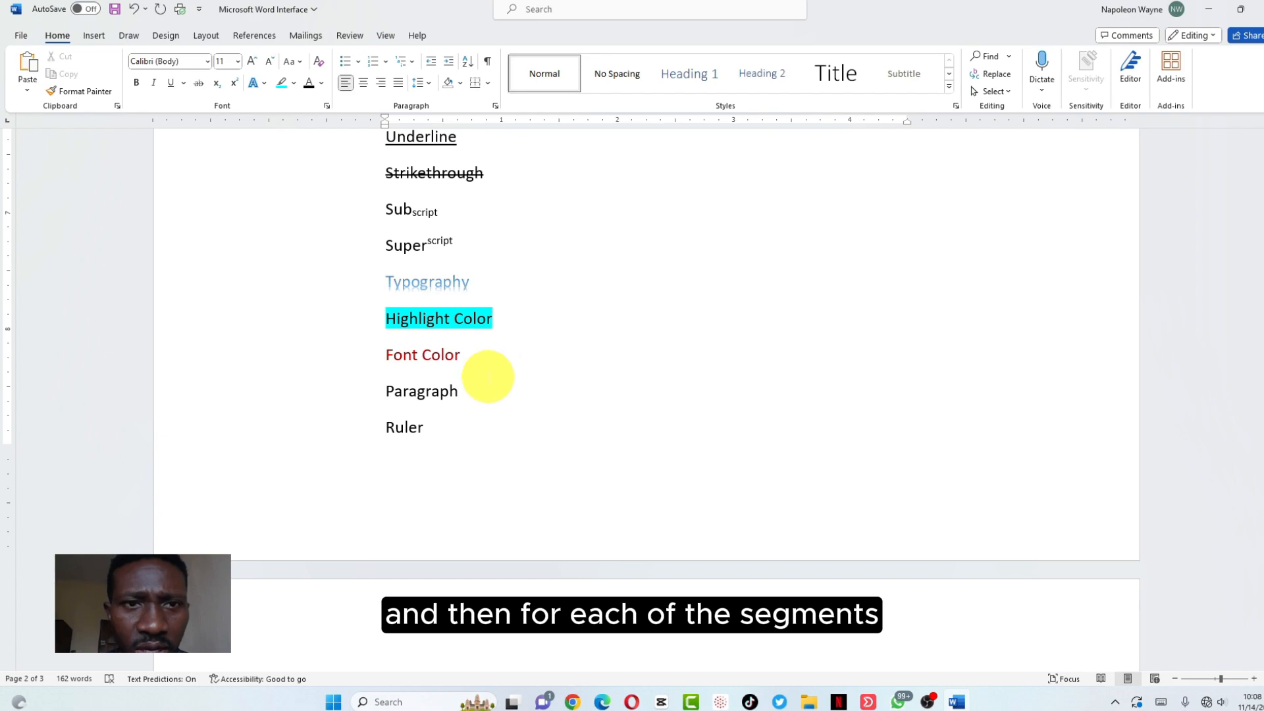
scroll(487, 376, up, 5)
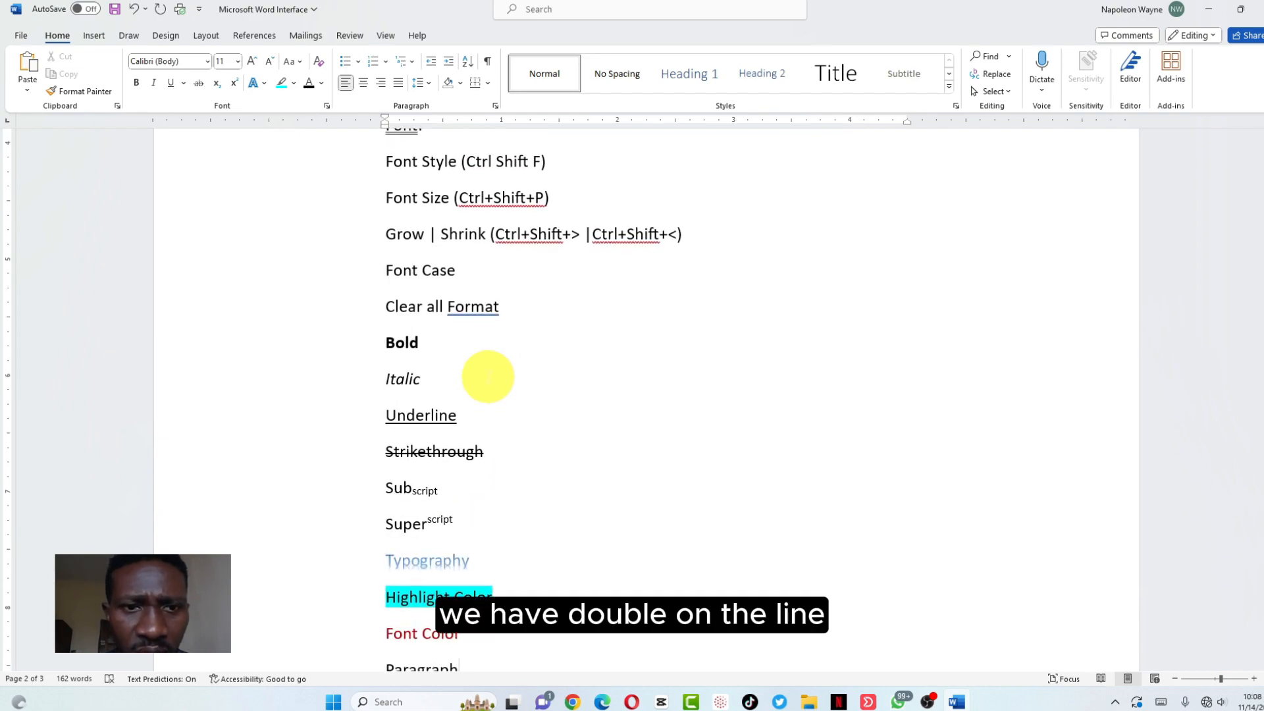
scroll(488, 376, up, 1)
scroll(487, 376, down, 6)
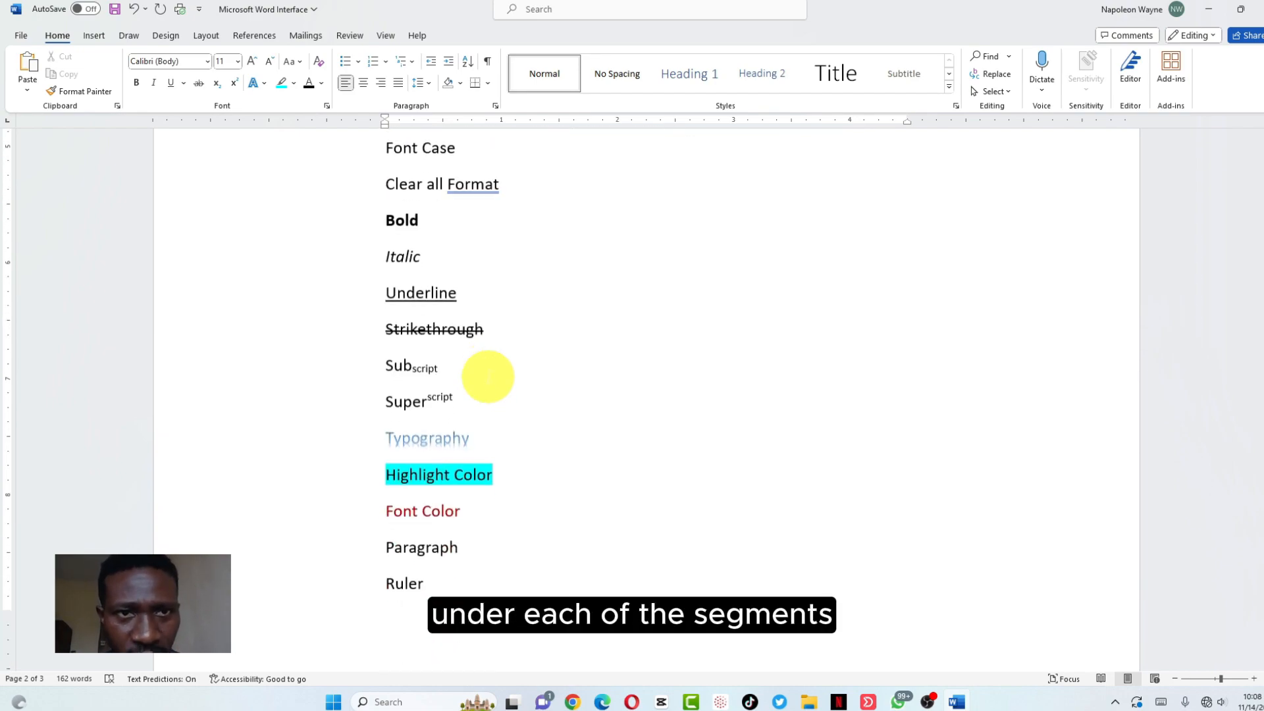
drag(465, 395, 365, 388)
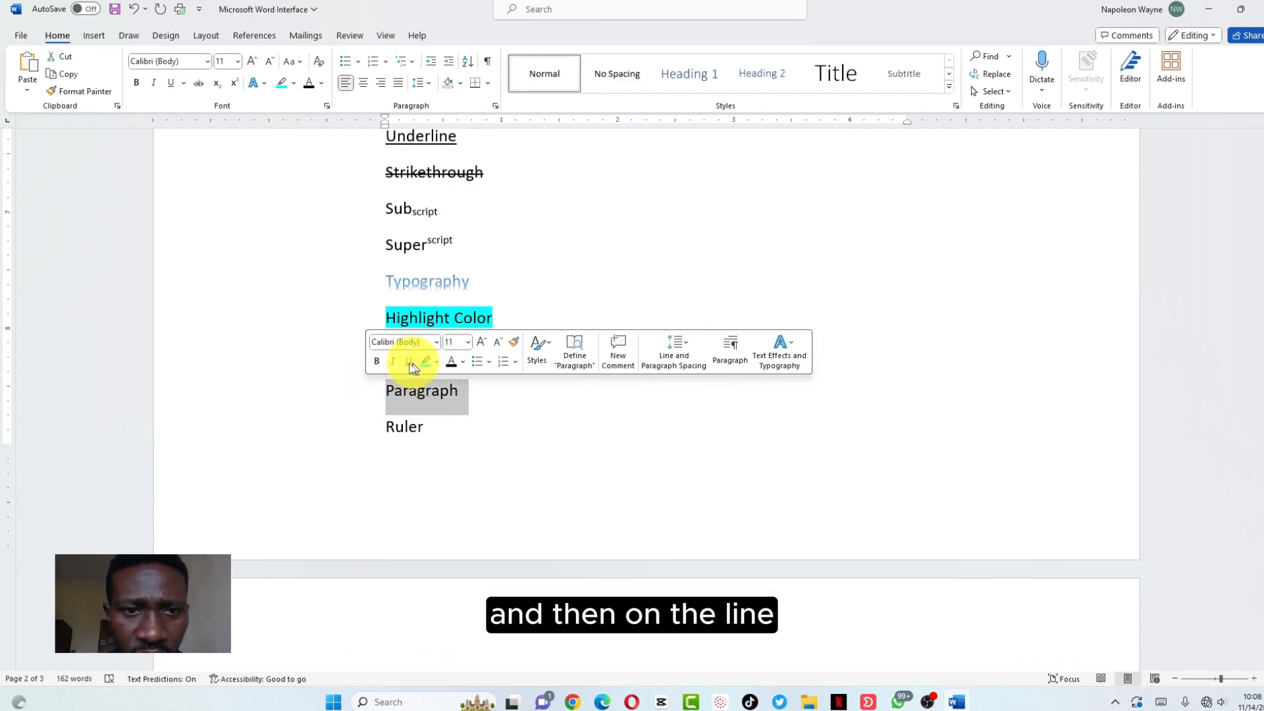
click(183, 82)
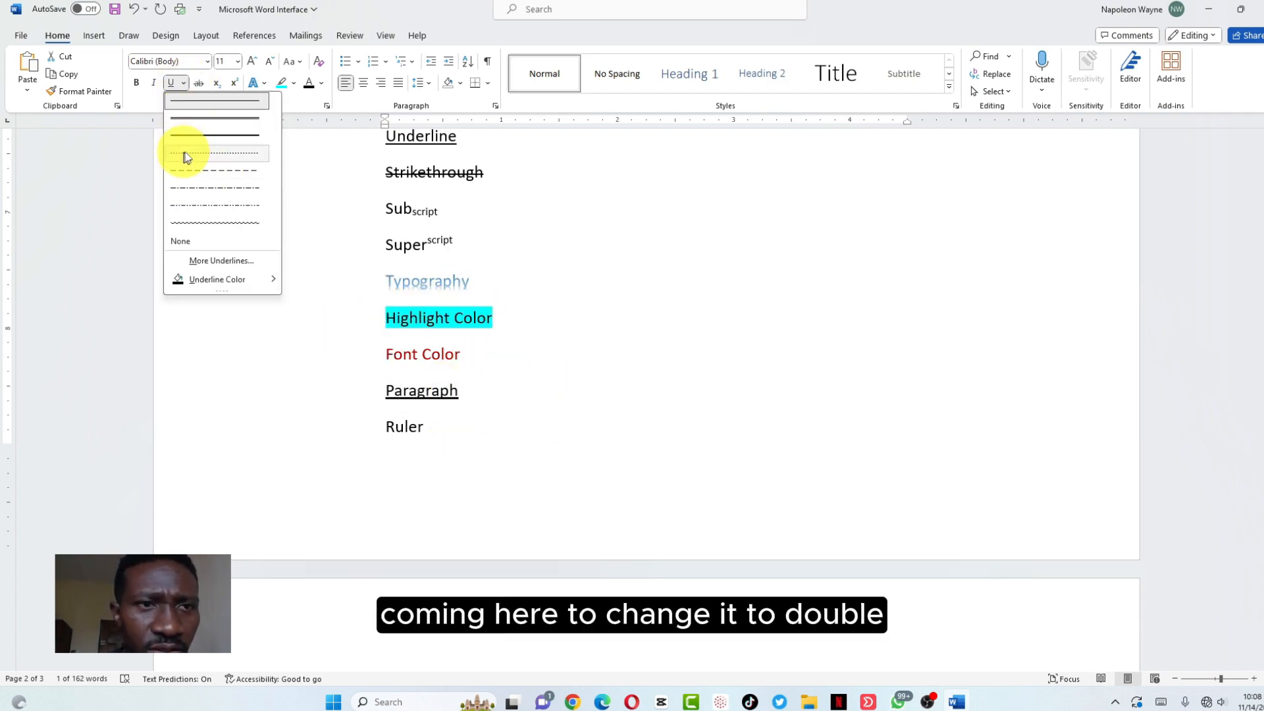
click(588, 398)
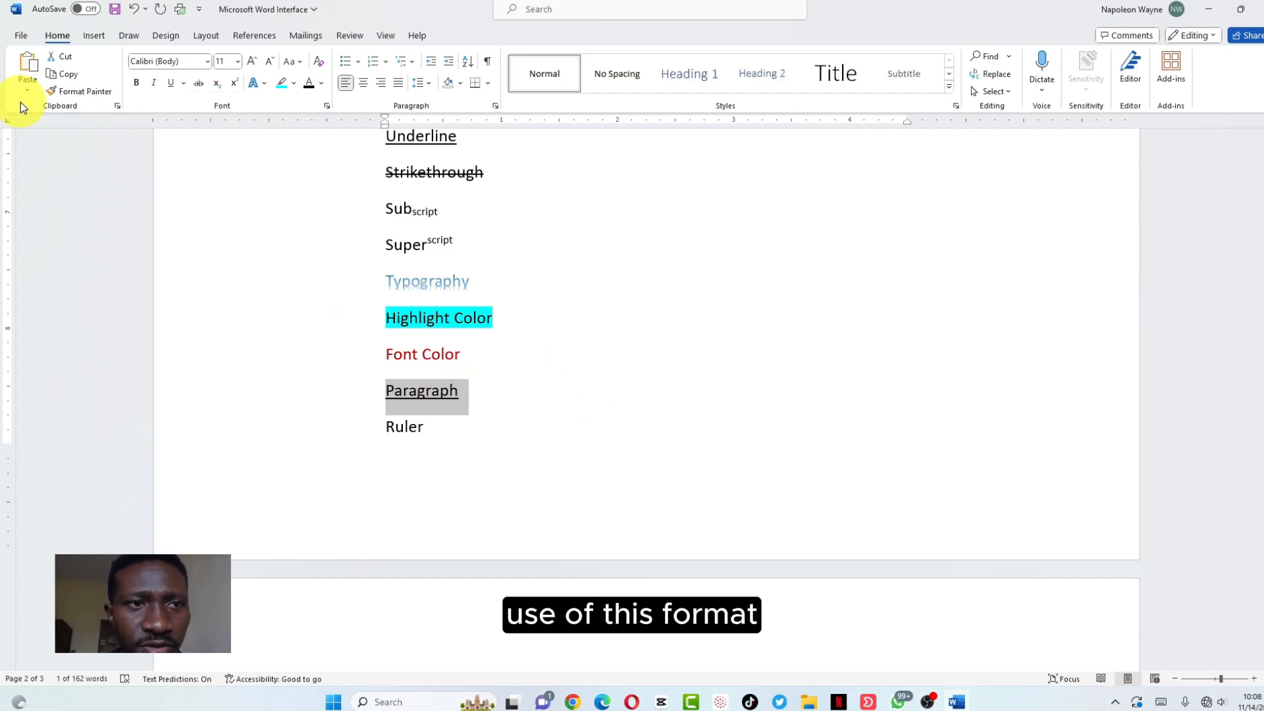
click(56, 92)
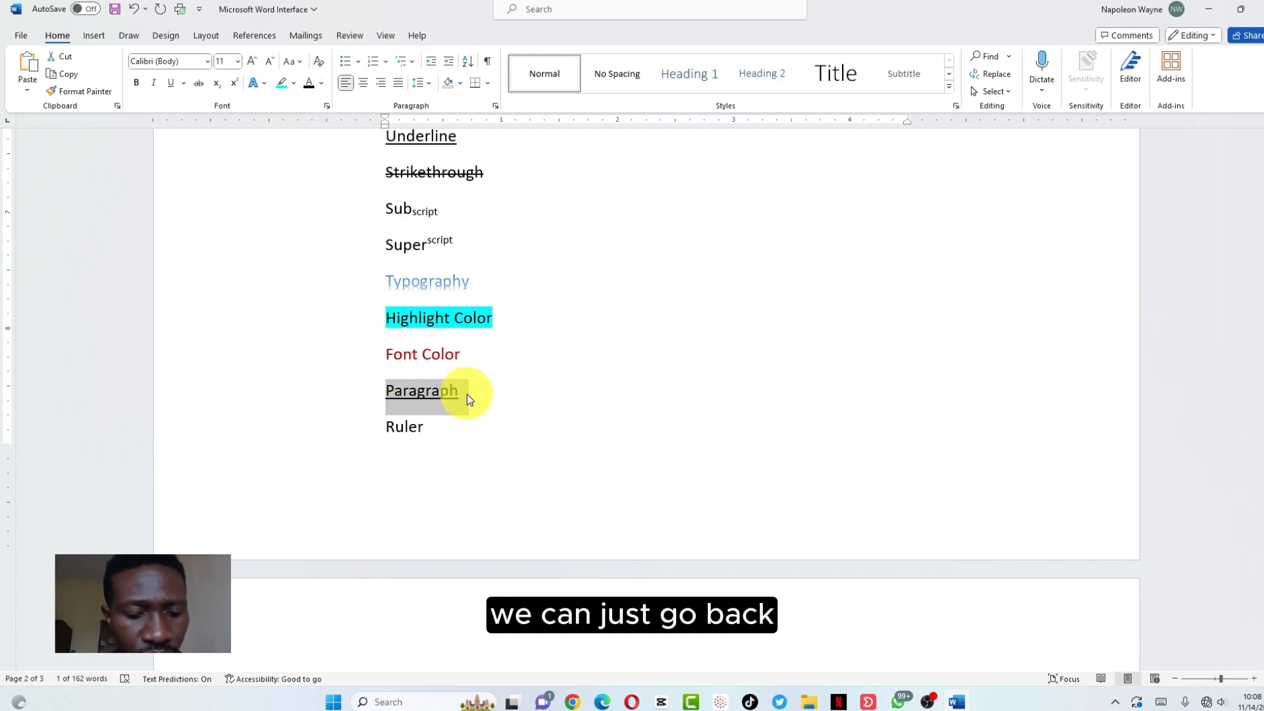
key(ctrl+z)
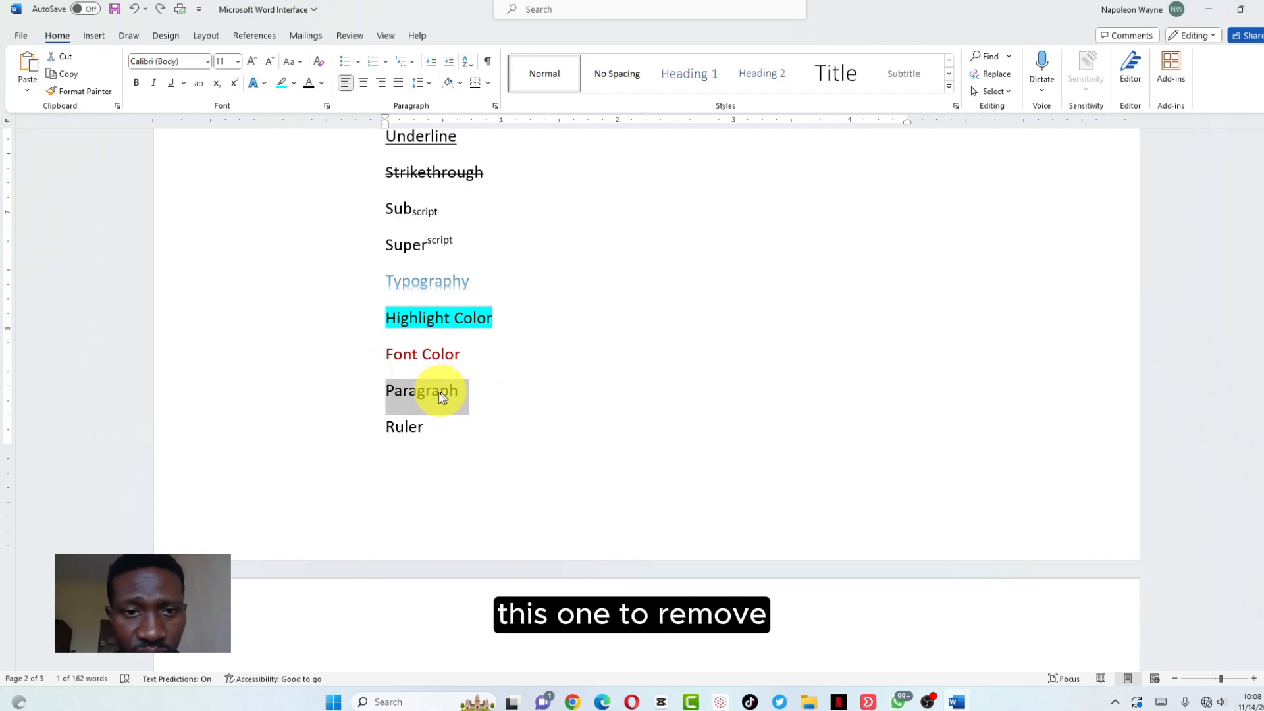
click(531, 394)
scroll(518, 305, up, 5)
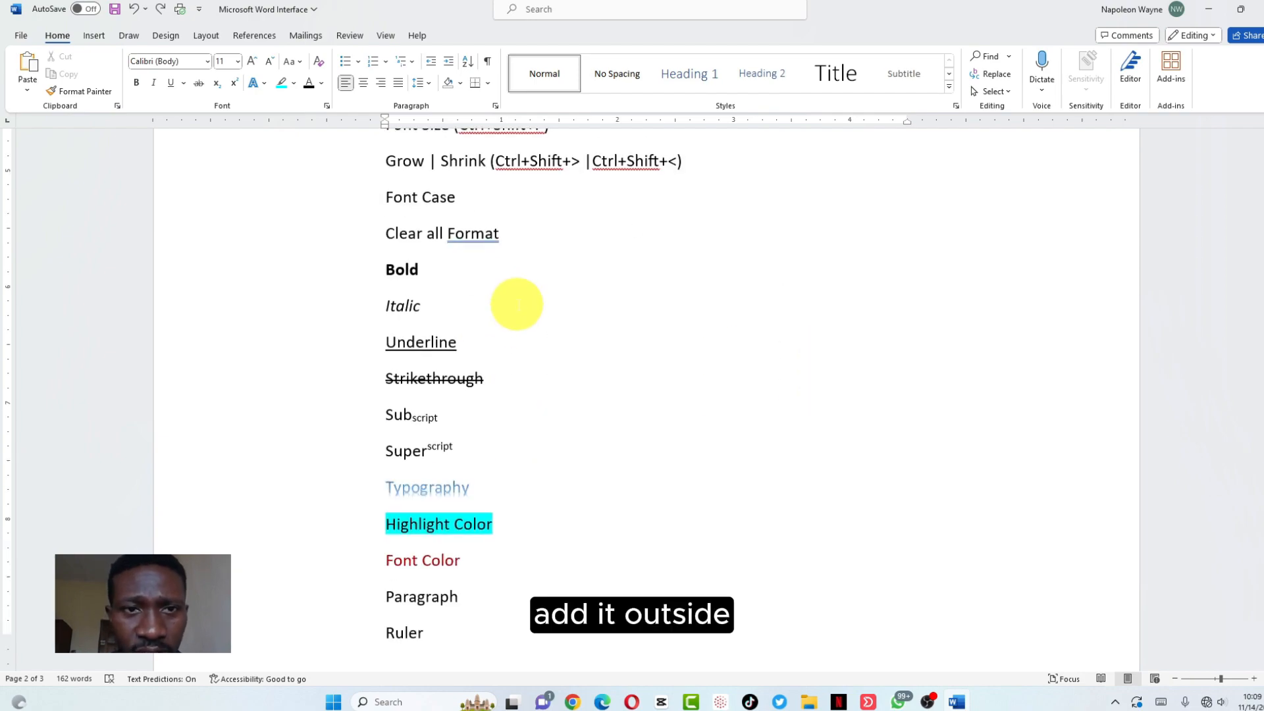
scroll(630, 340, up, 2)
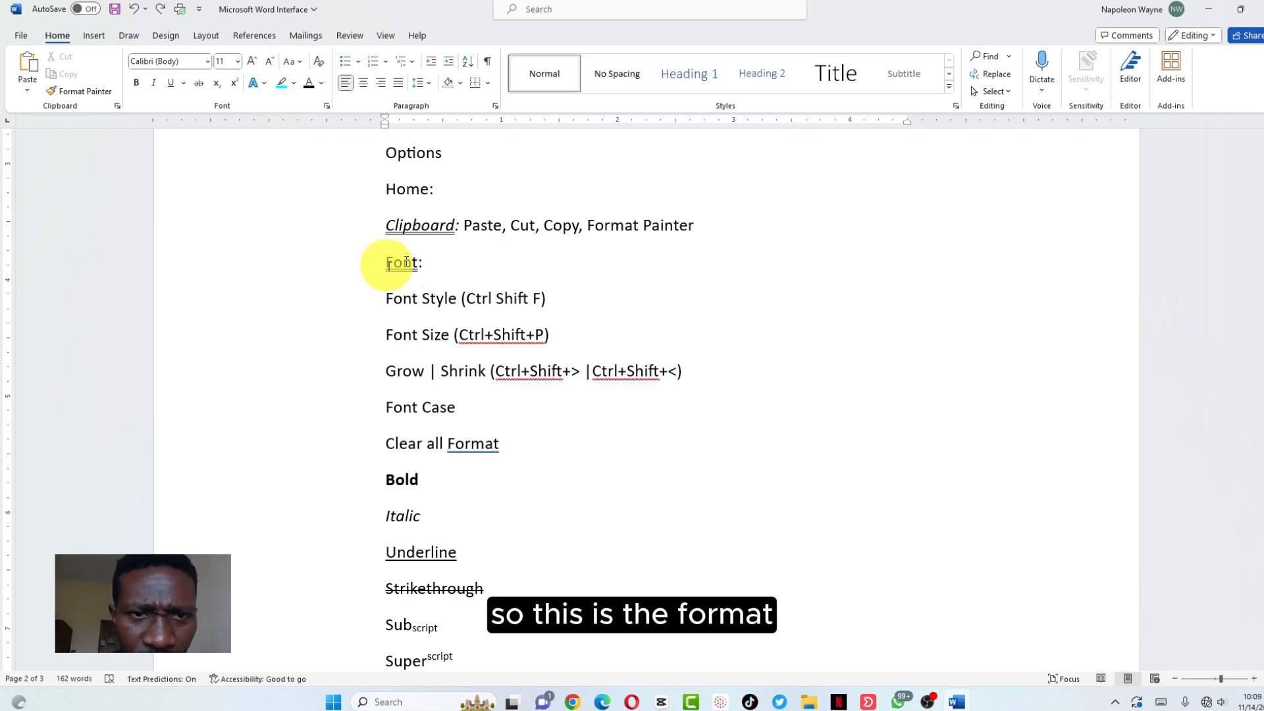
Format-paint the underlined 'Font:' heading style onto 'Paragraph', add a colon, and start a new line
drag(425, 261, 387, 266)
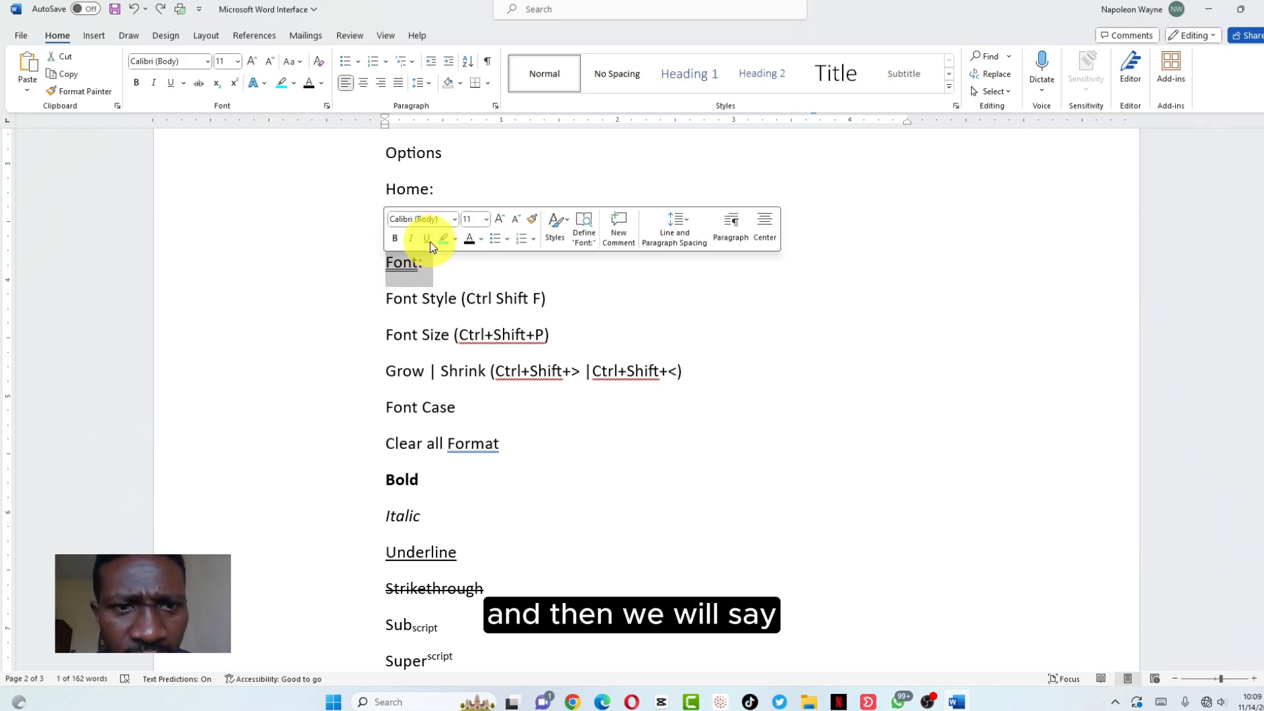
click(93, 90)
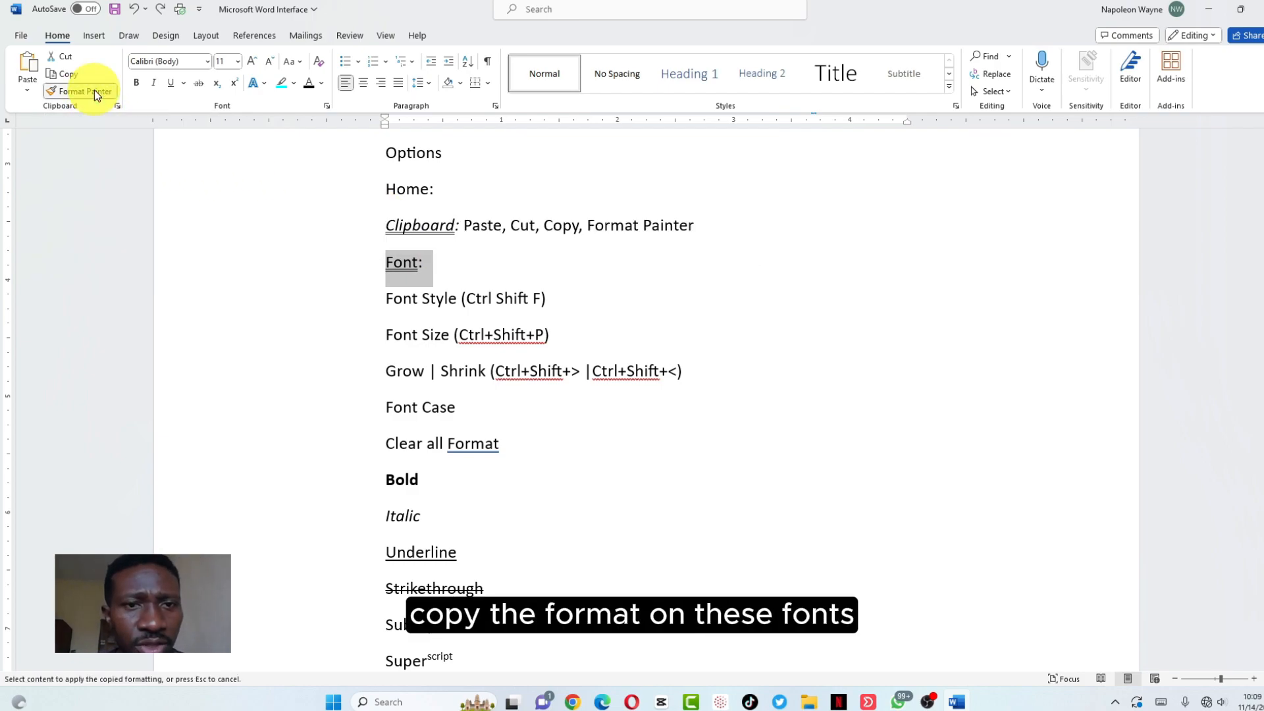
scroll(480, 417, down, 6)
drag(465, 389, 356, 395)
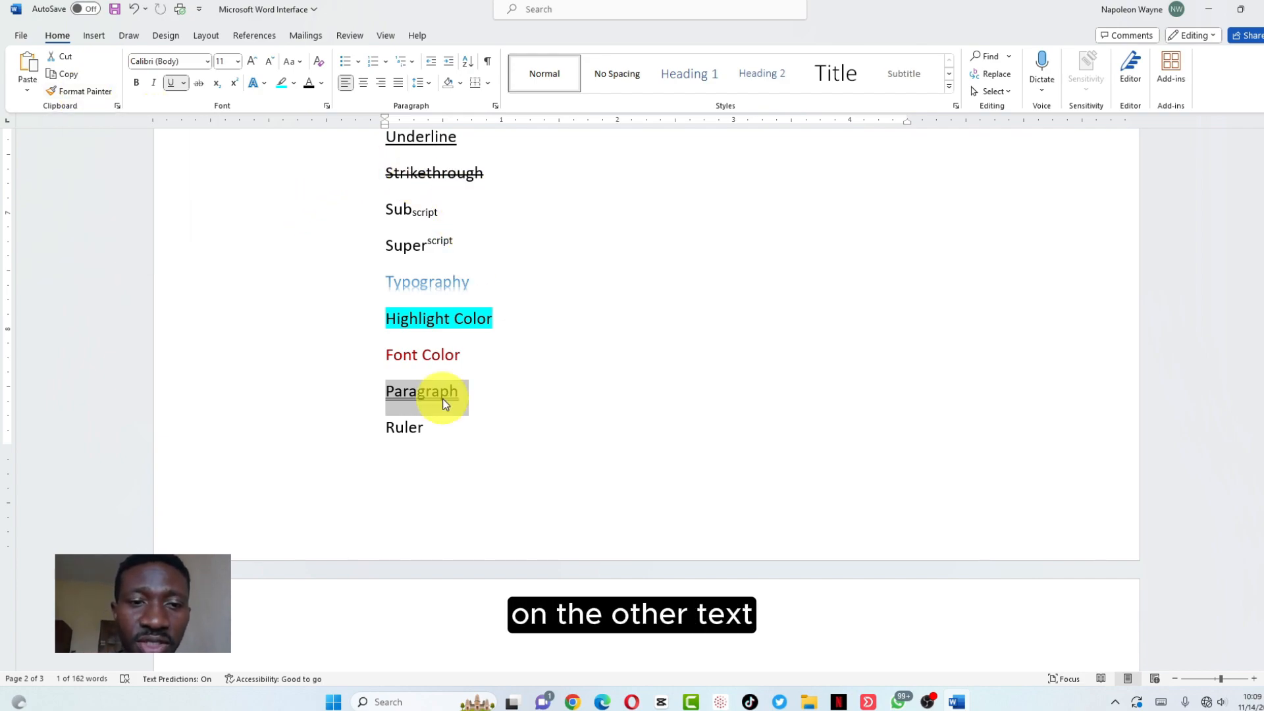
click(490, 396)
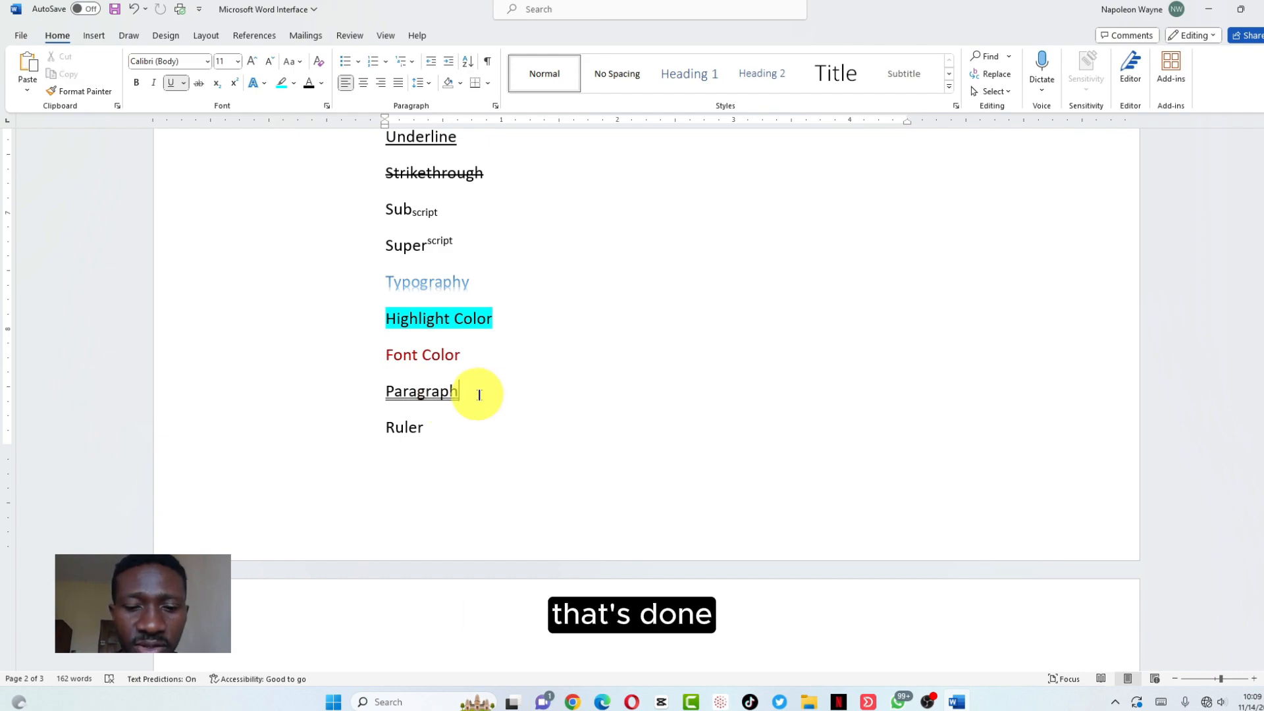
text(:)
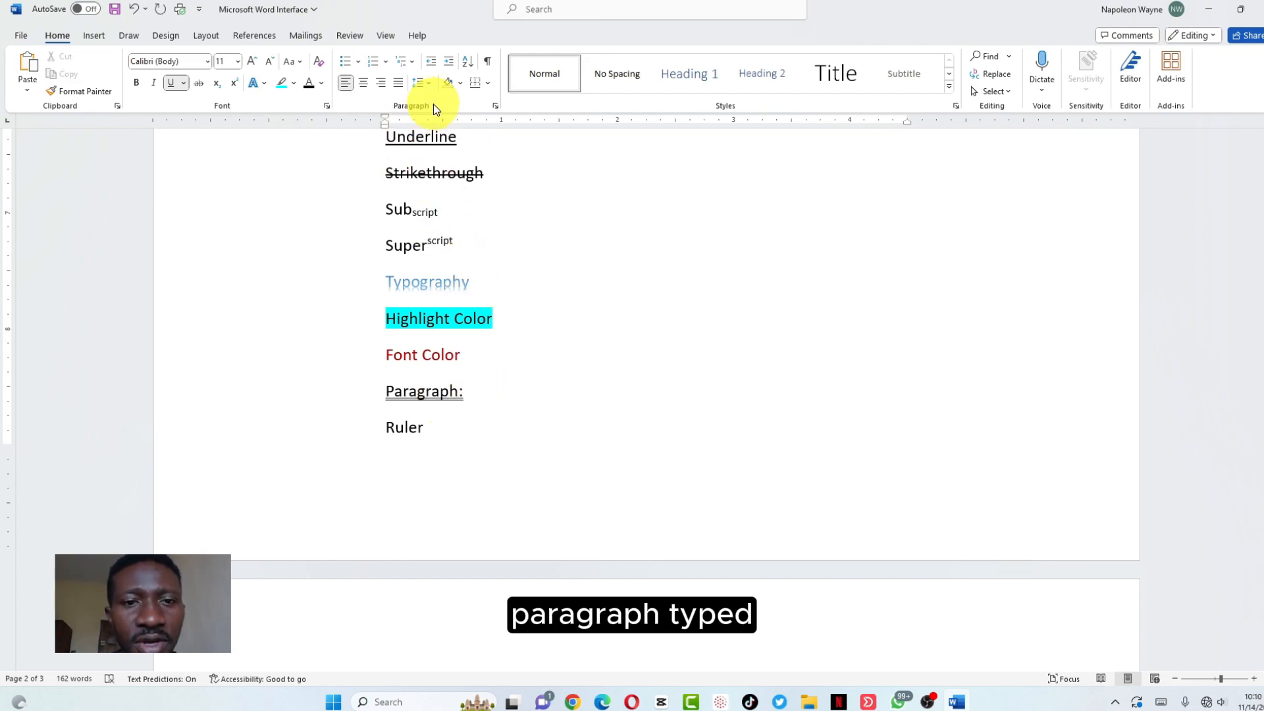
key(Return)
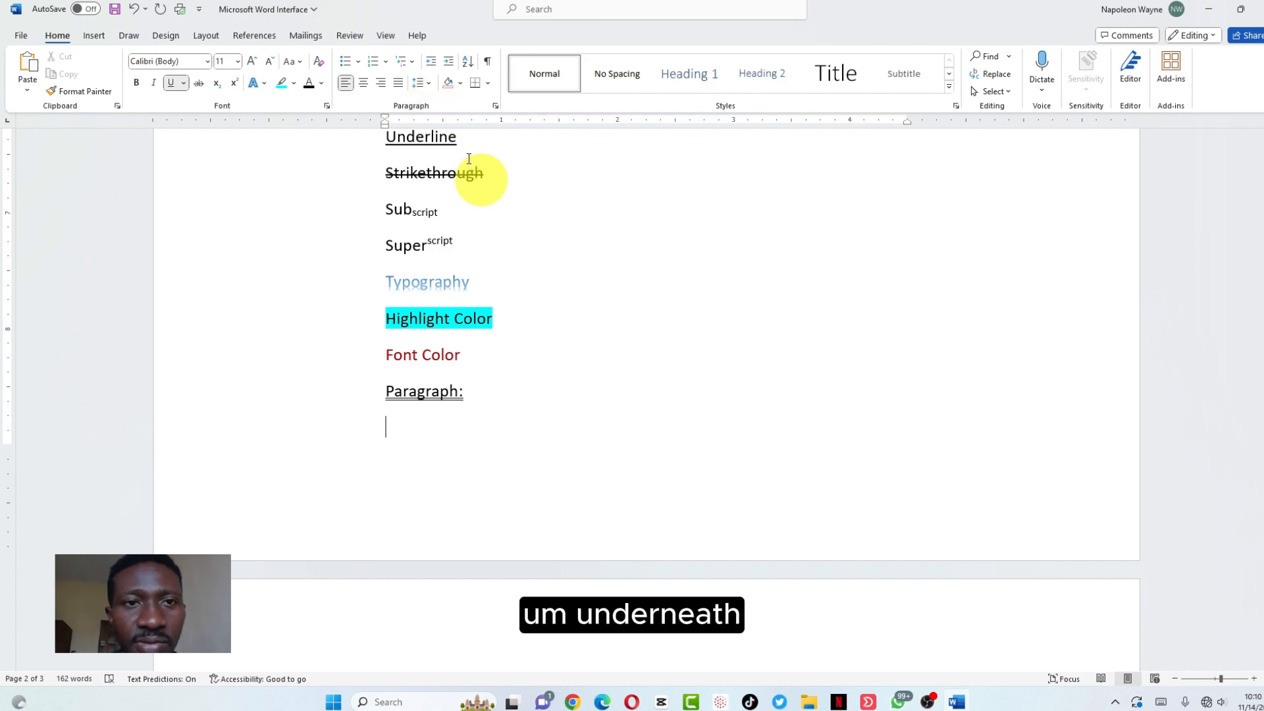
Turn the line under 'Paragraph:' into a bullet reading 'Bullet' and start a second bullet
click(348, 64)
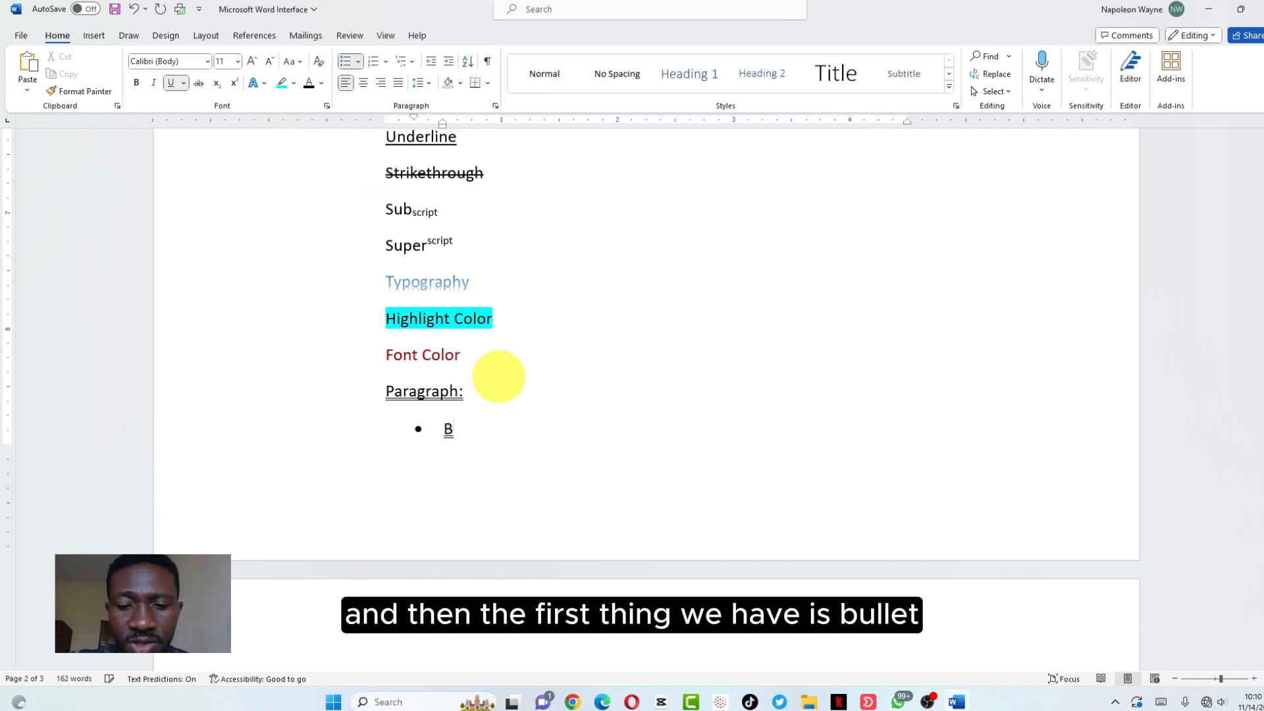
text(Bullet)
key(Return)
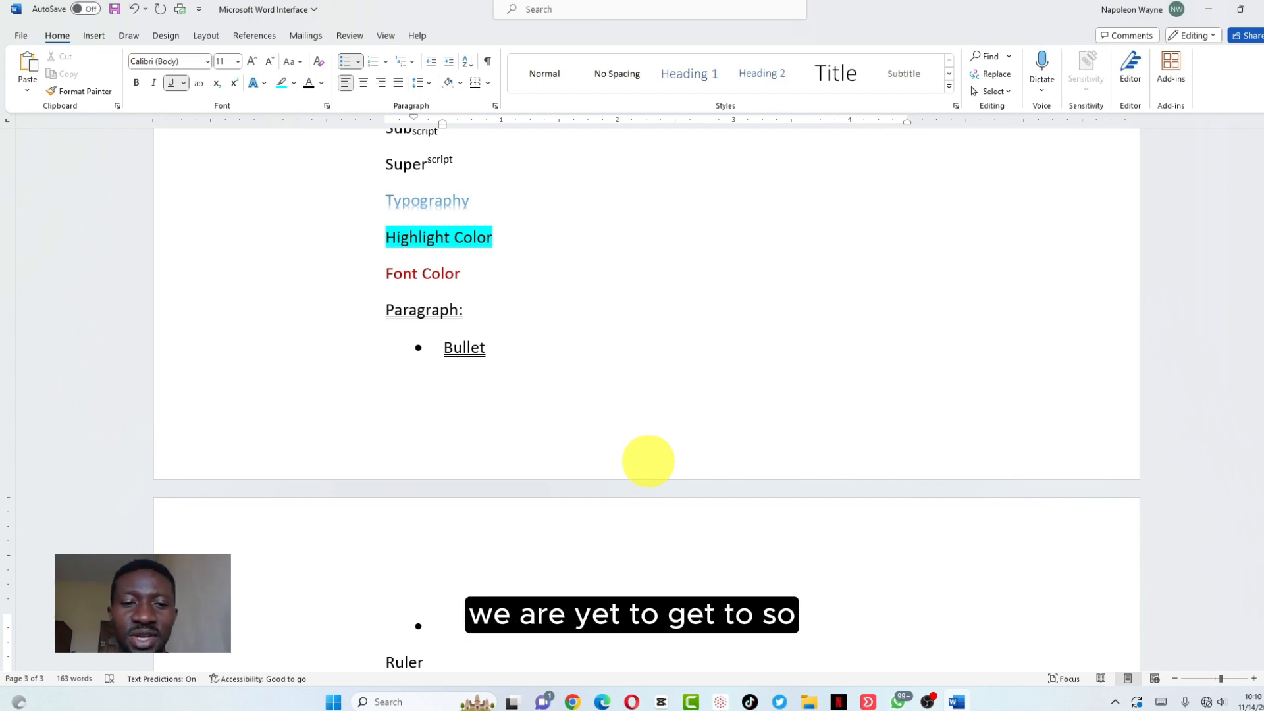
scroll(640, 367, down, 3)
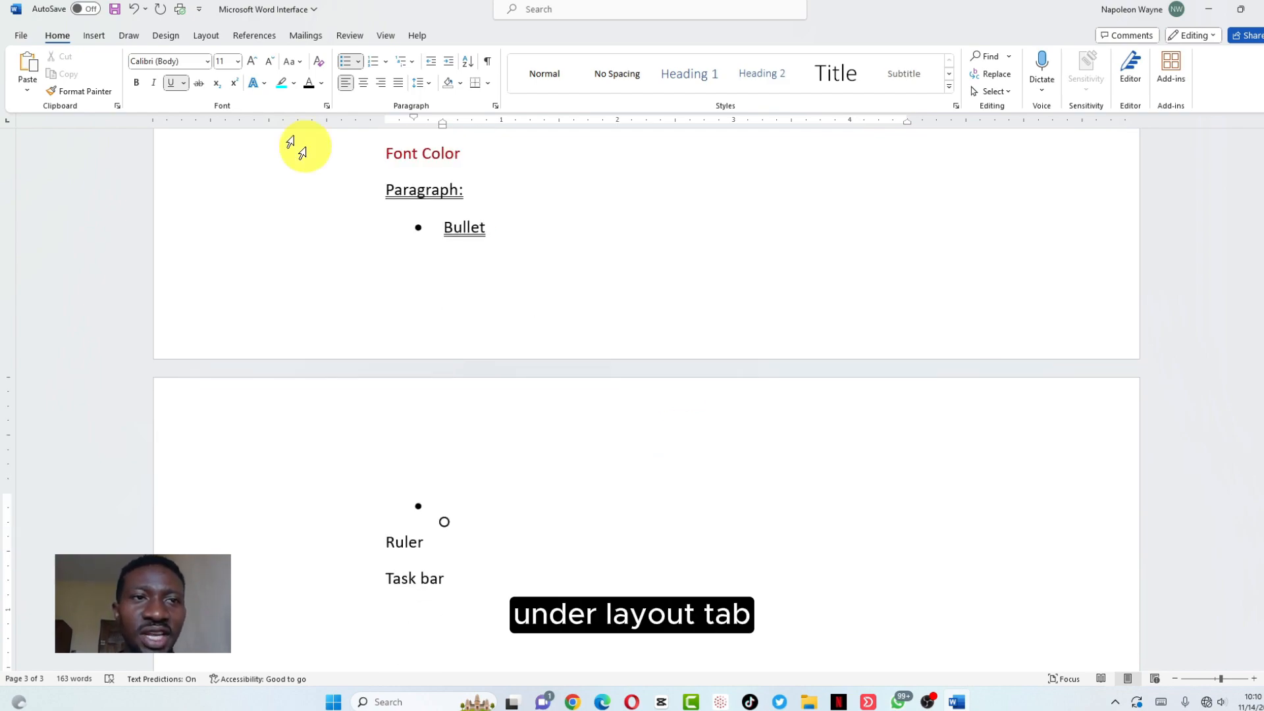
scroll(557, 298, down, 4)
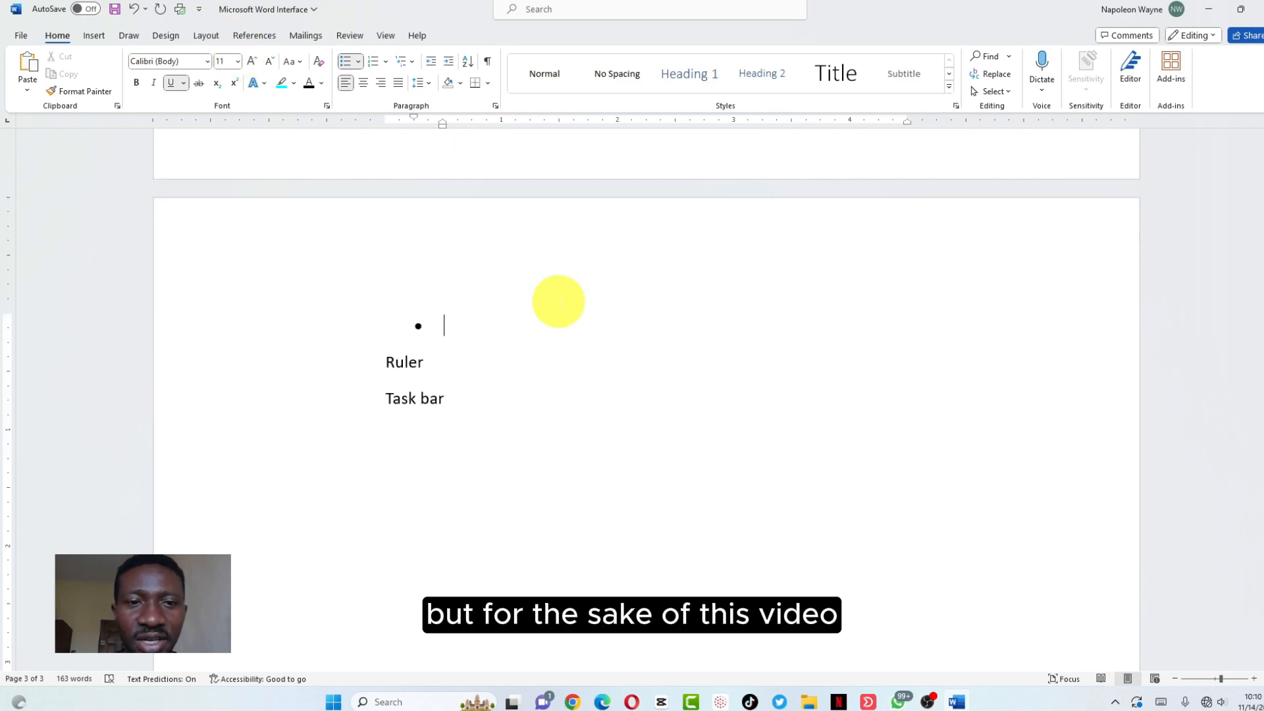
drag(452, 401, 327, 218)
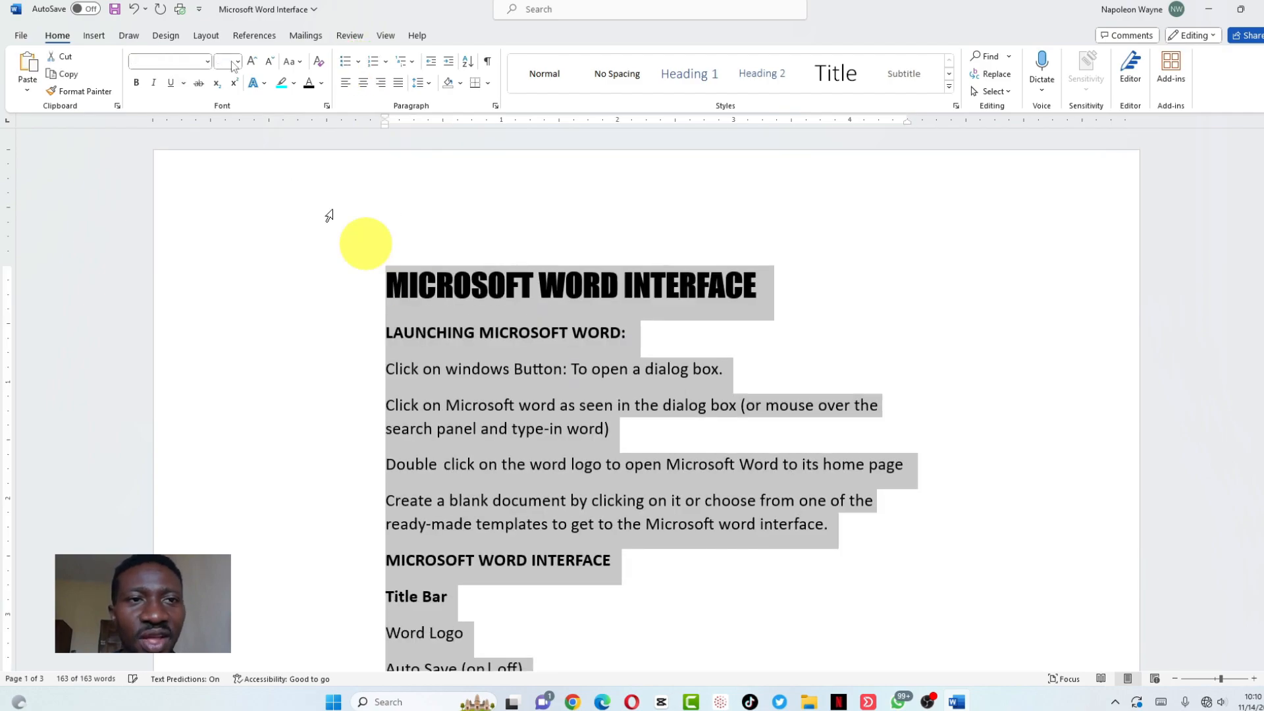
Split the document into two columns
click(202, 37)
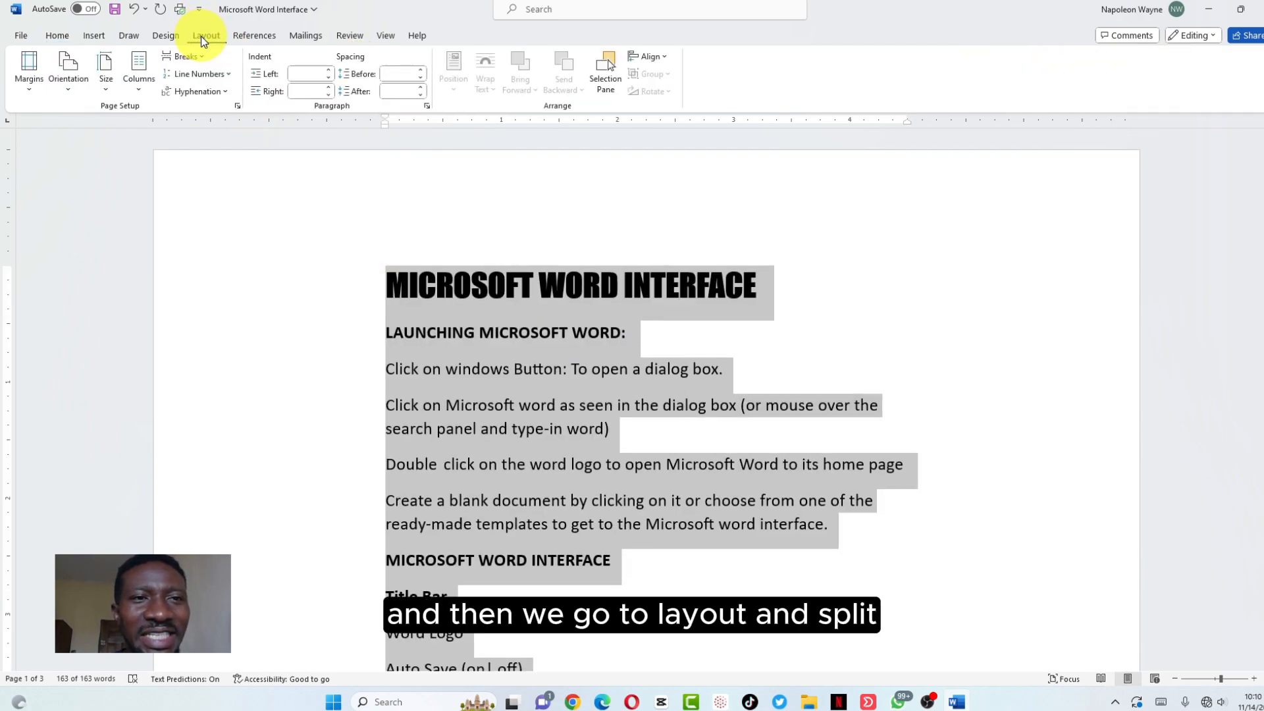
click(139, 86)
click(146, 149)
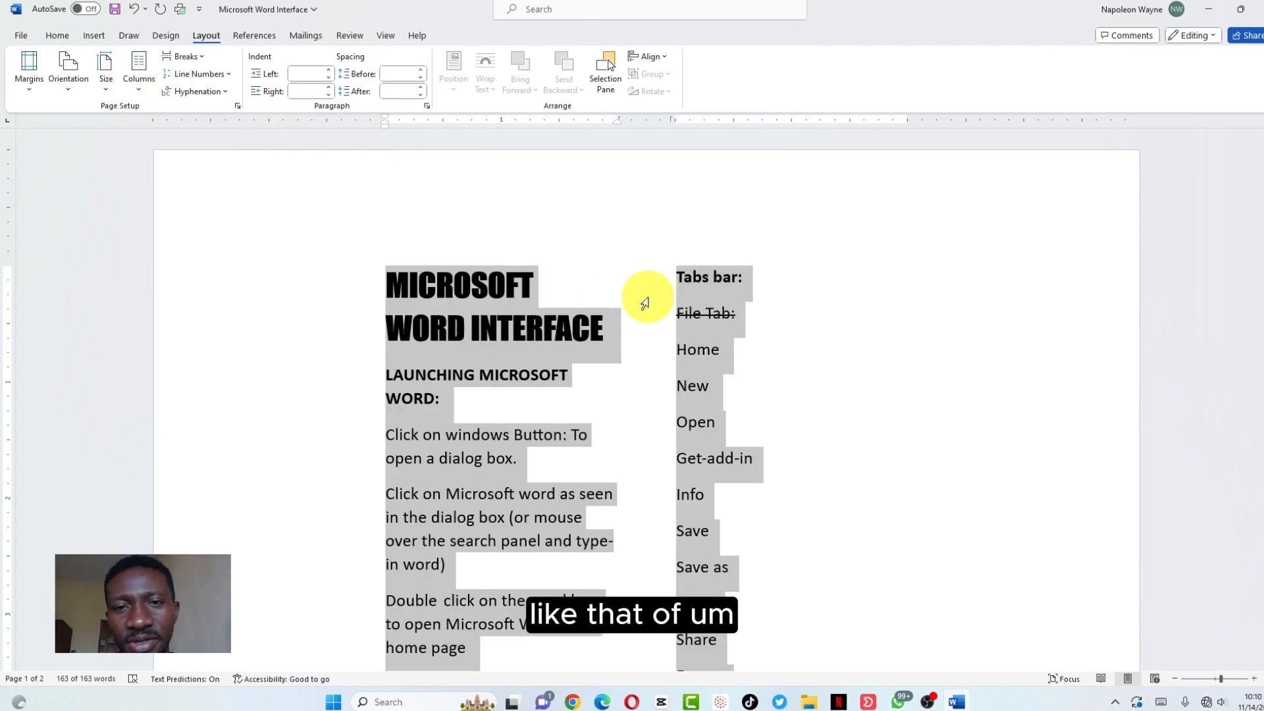
click(642, 292)
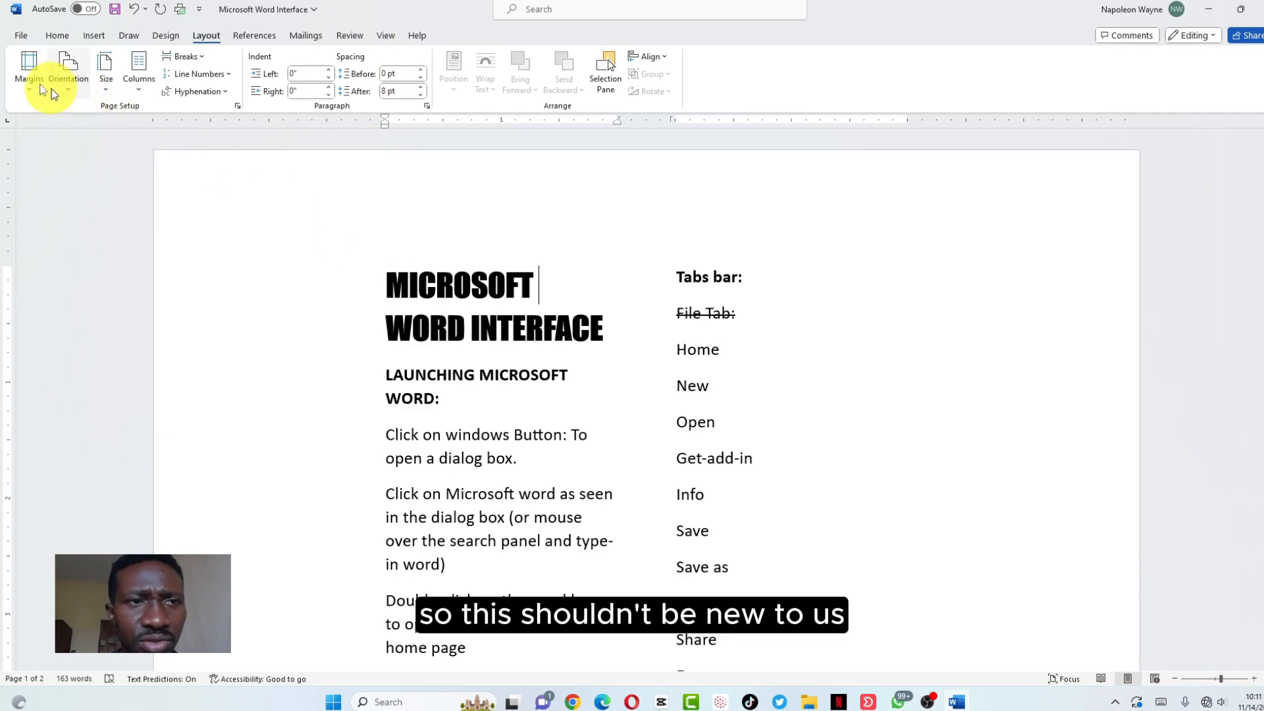
Apply Narrow page margins to the document
click(29, 85)
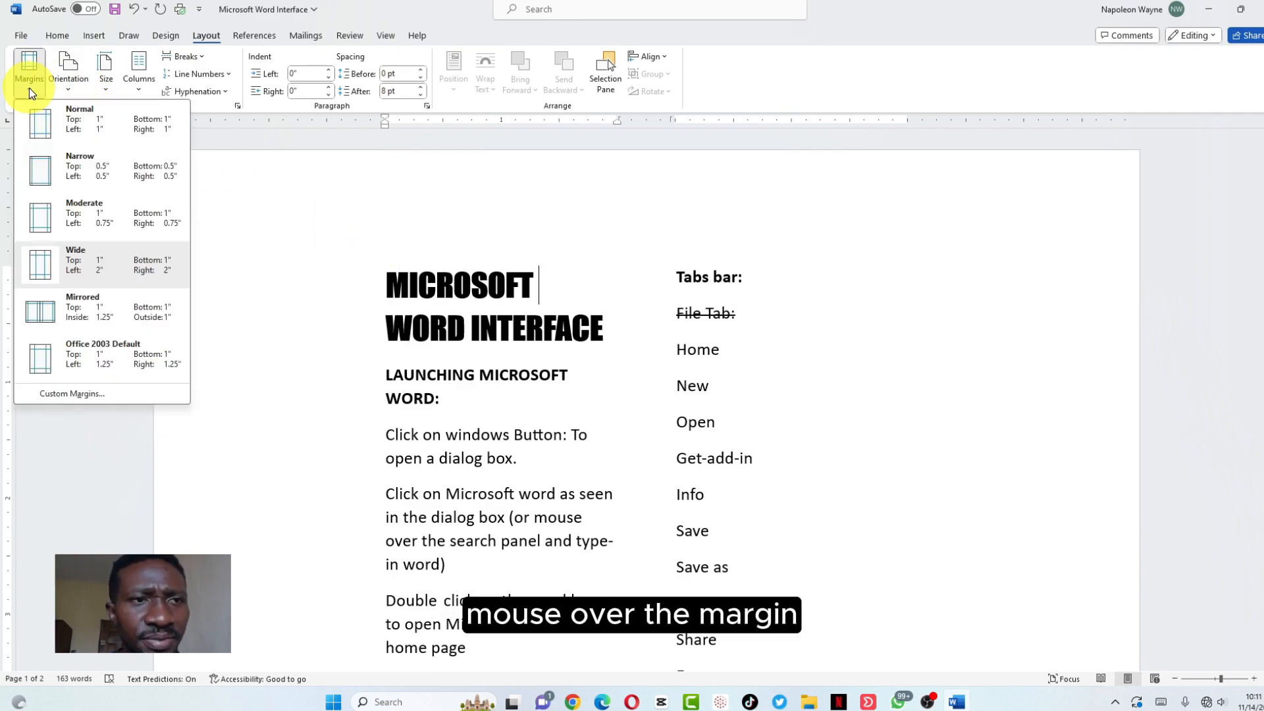
click(39, 170)
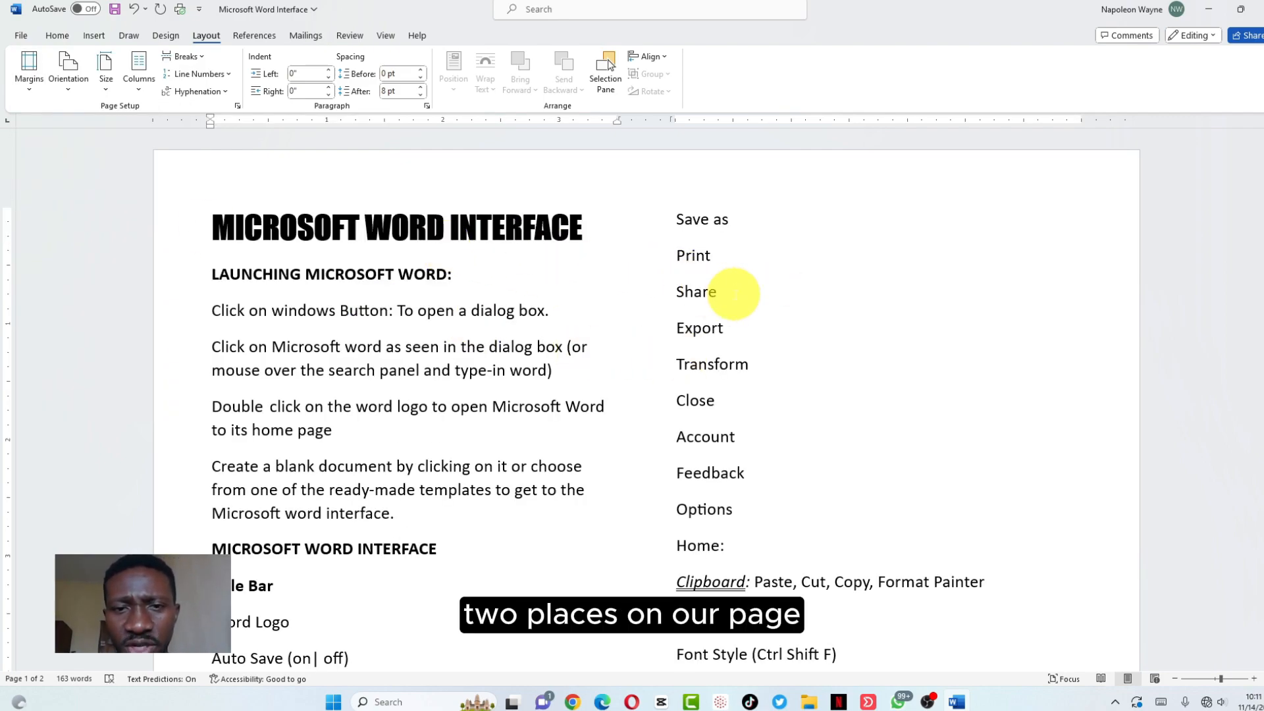
scroll(734, 294, down, 6)
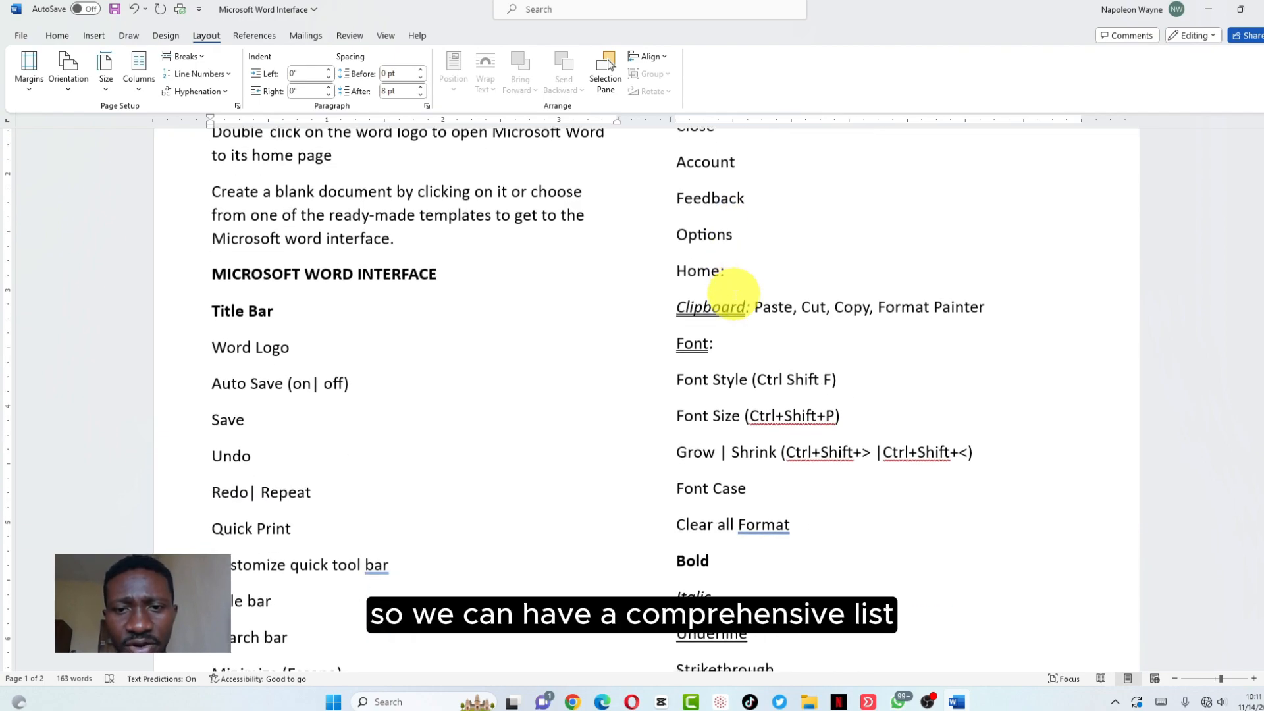
scroll(733, 294, down, 8)
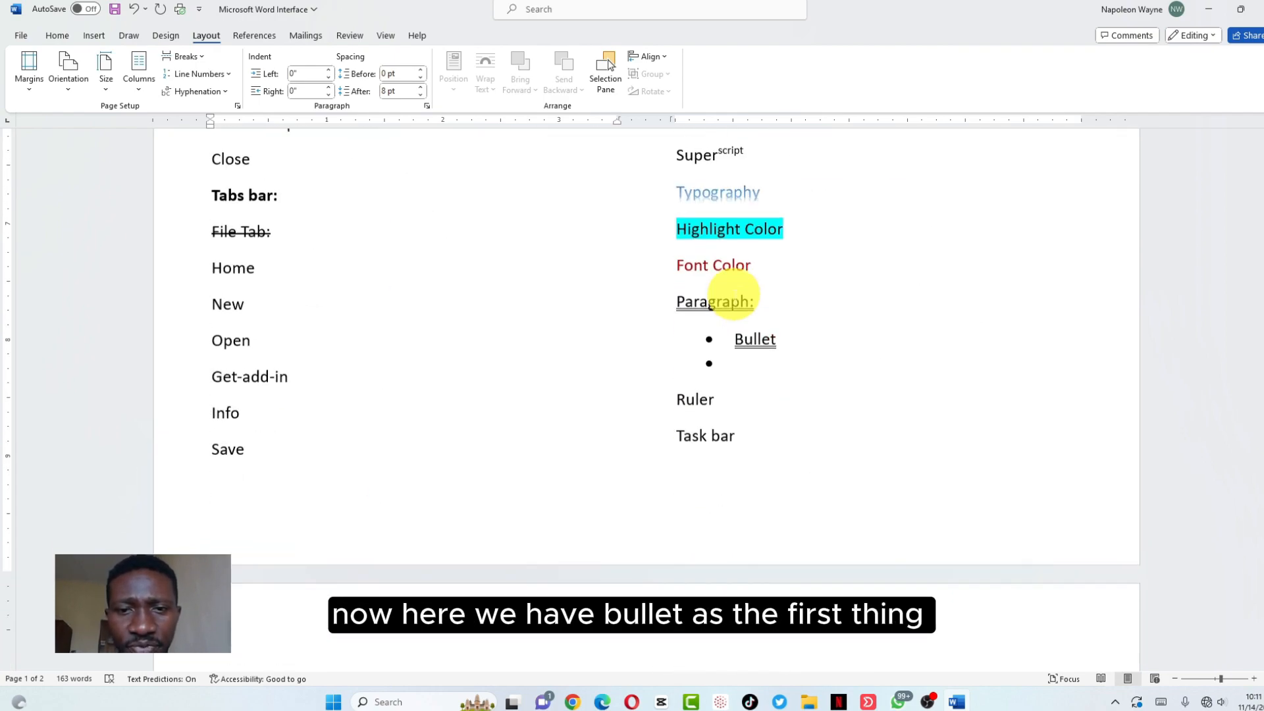
Type 'Numbering' as the second bullet and start a third bullet below it
click(737, 274)
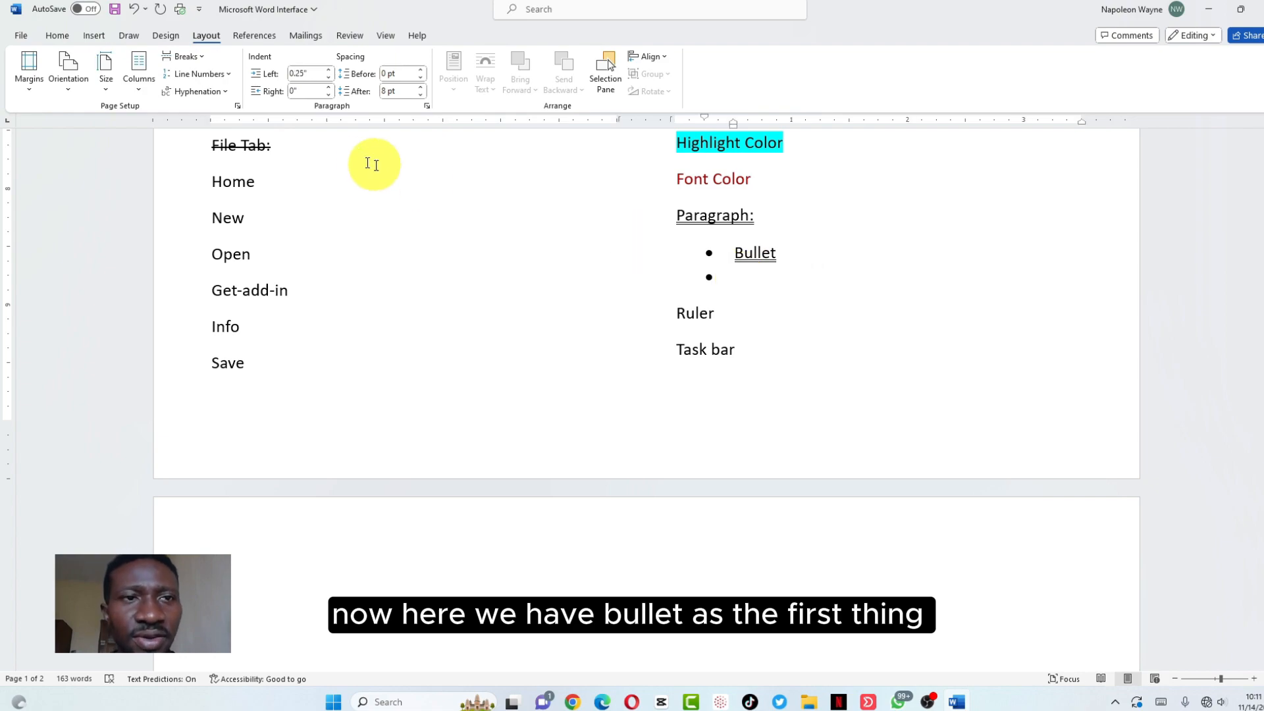
click(53, 36)
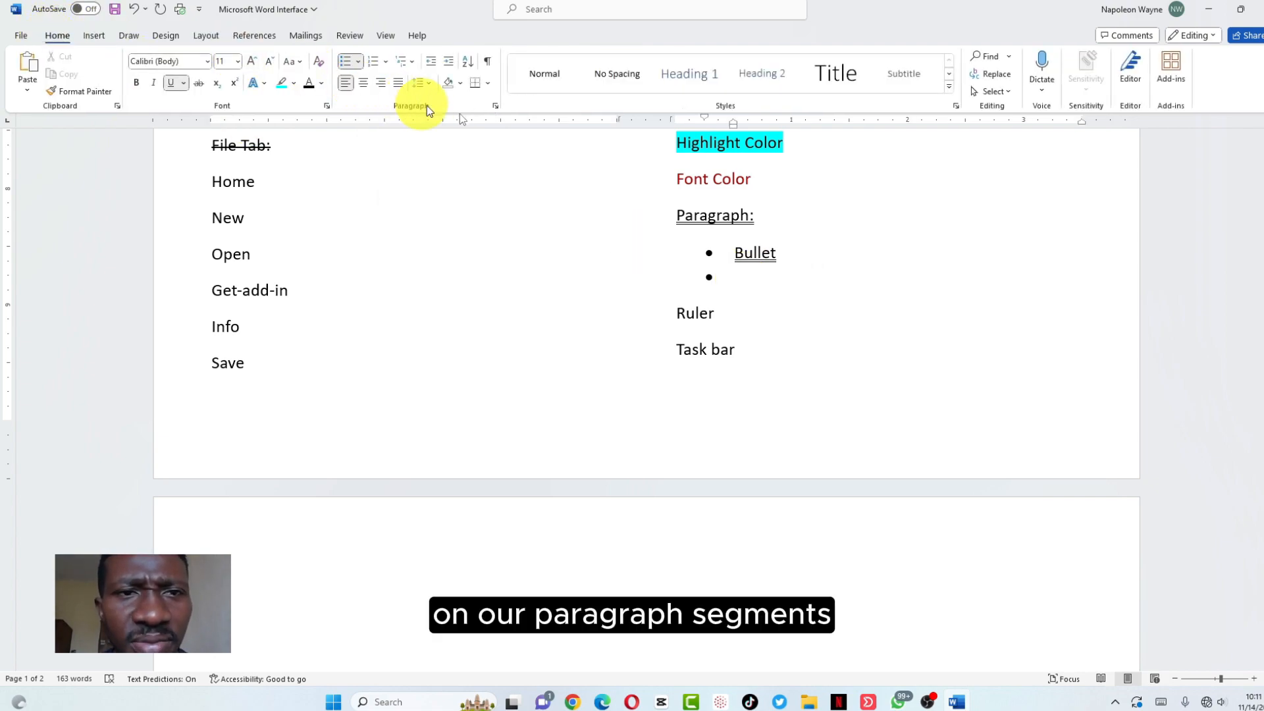
click(749, 284)
text(Num)
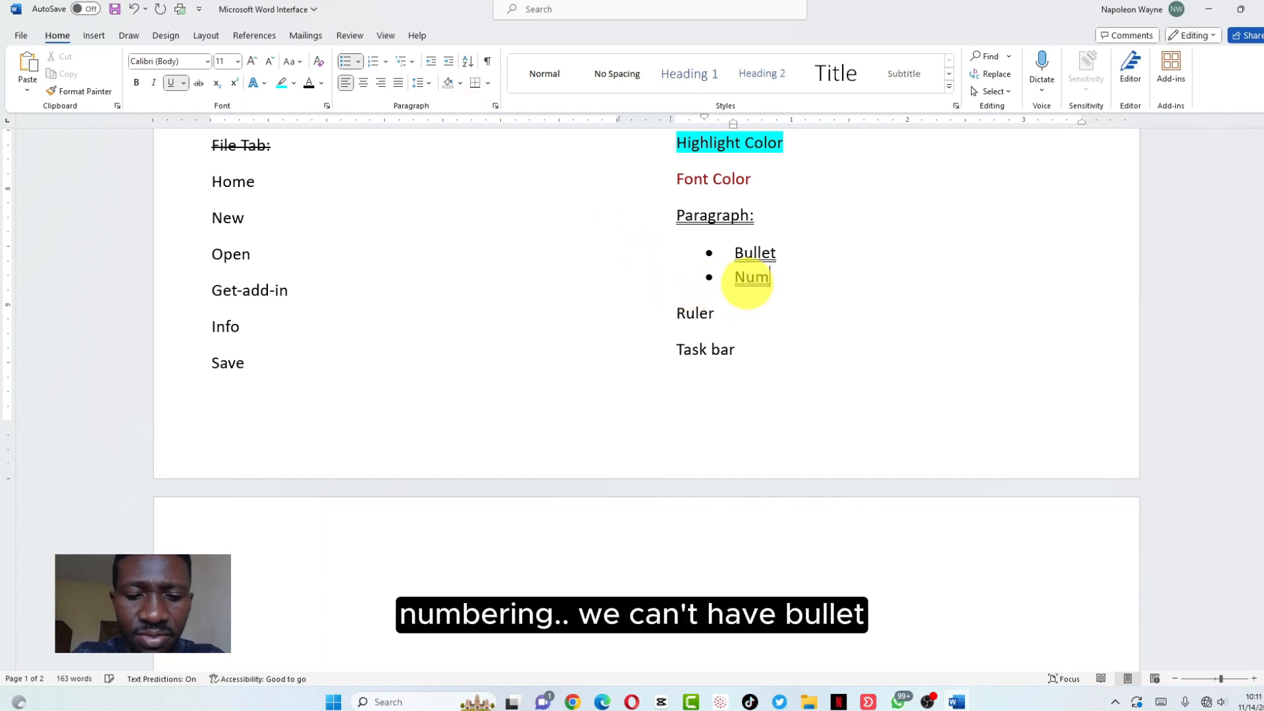
text(bering)
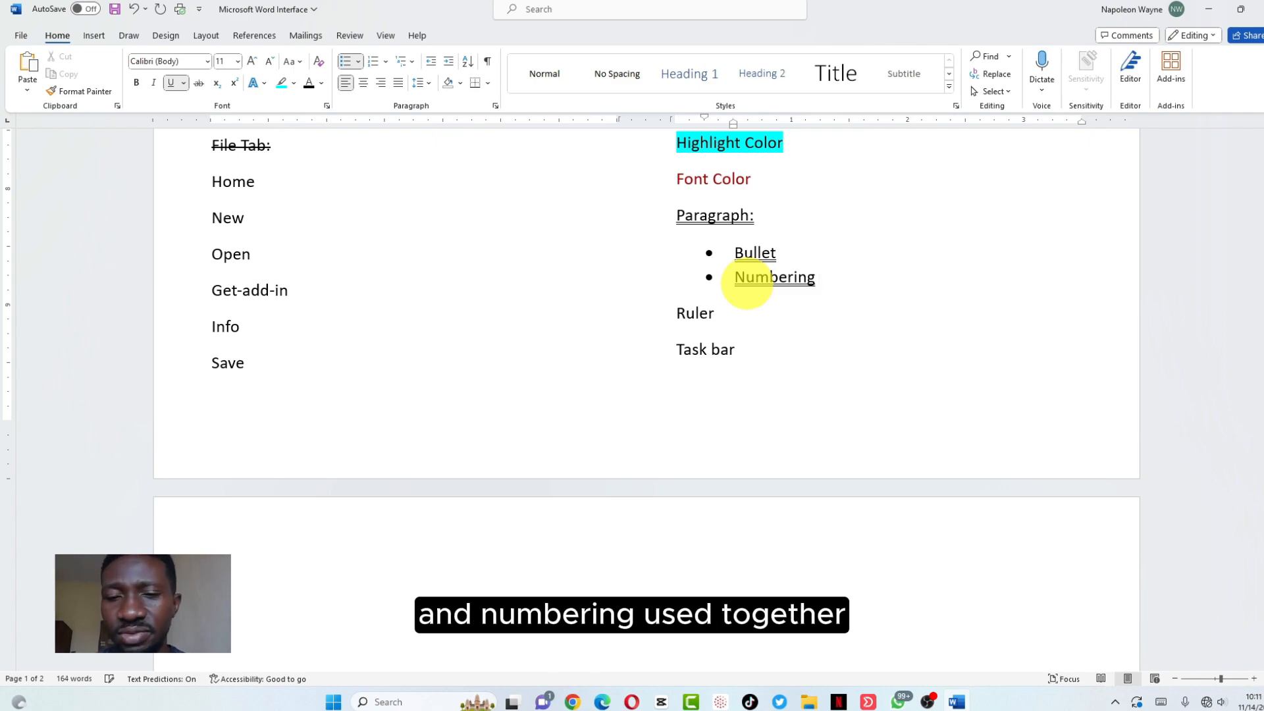
key(Return)
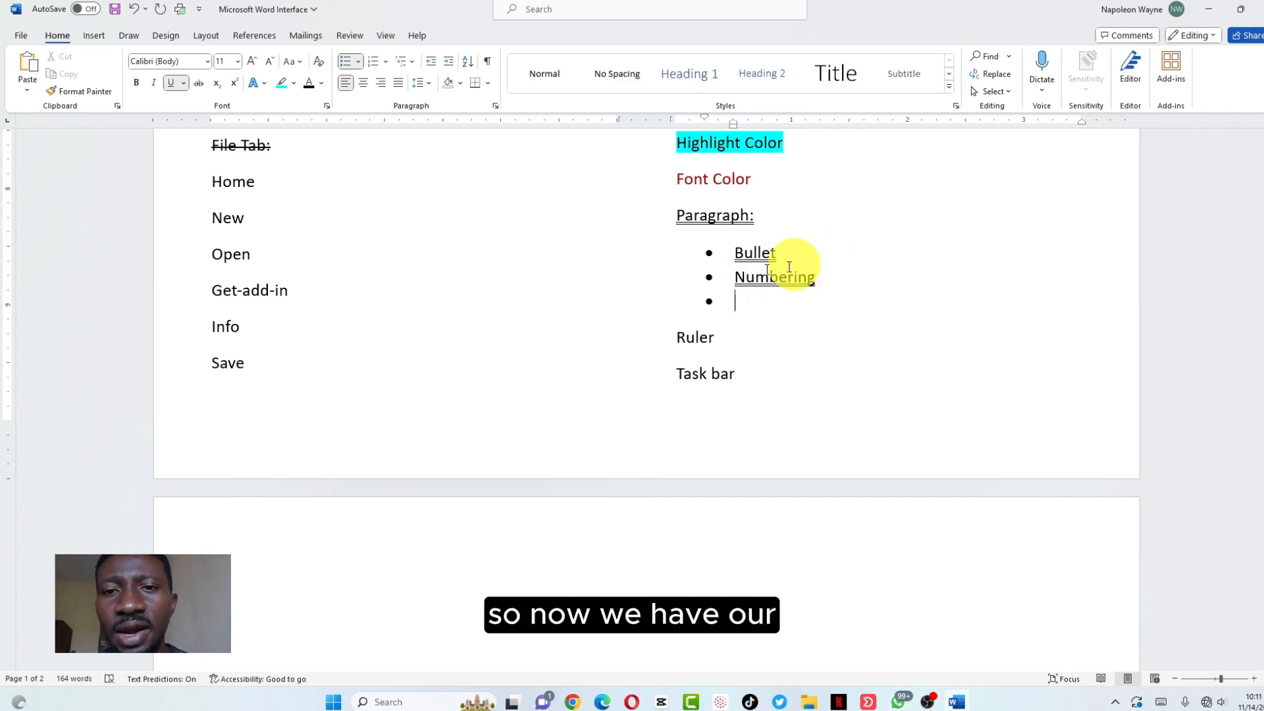
Remove the underline from the 'Bullet' and 'Numbering' items
click(819, 277)
drag(780, 271, 705, 248)
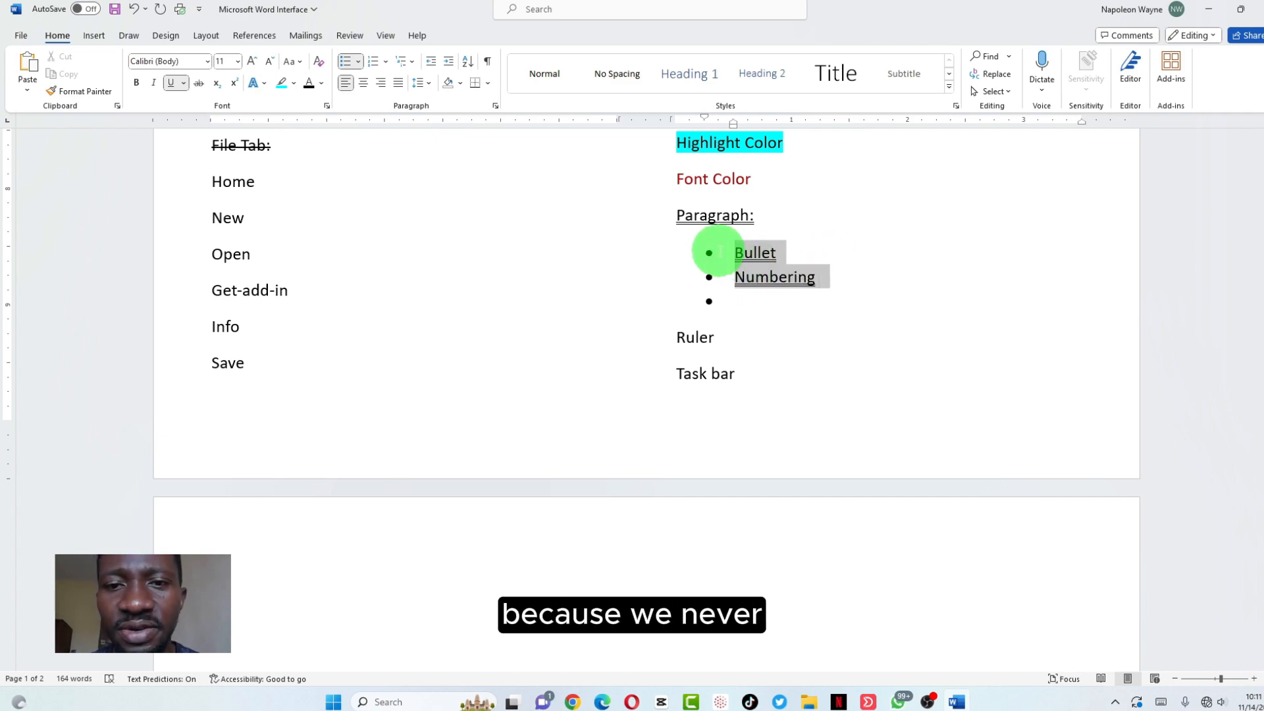
click(171, 83)
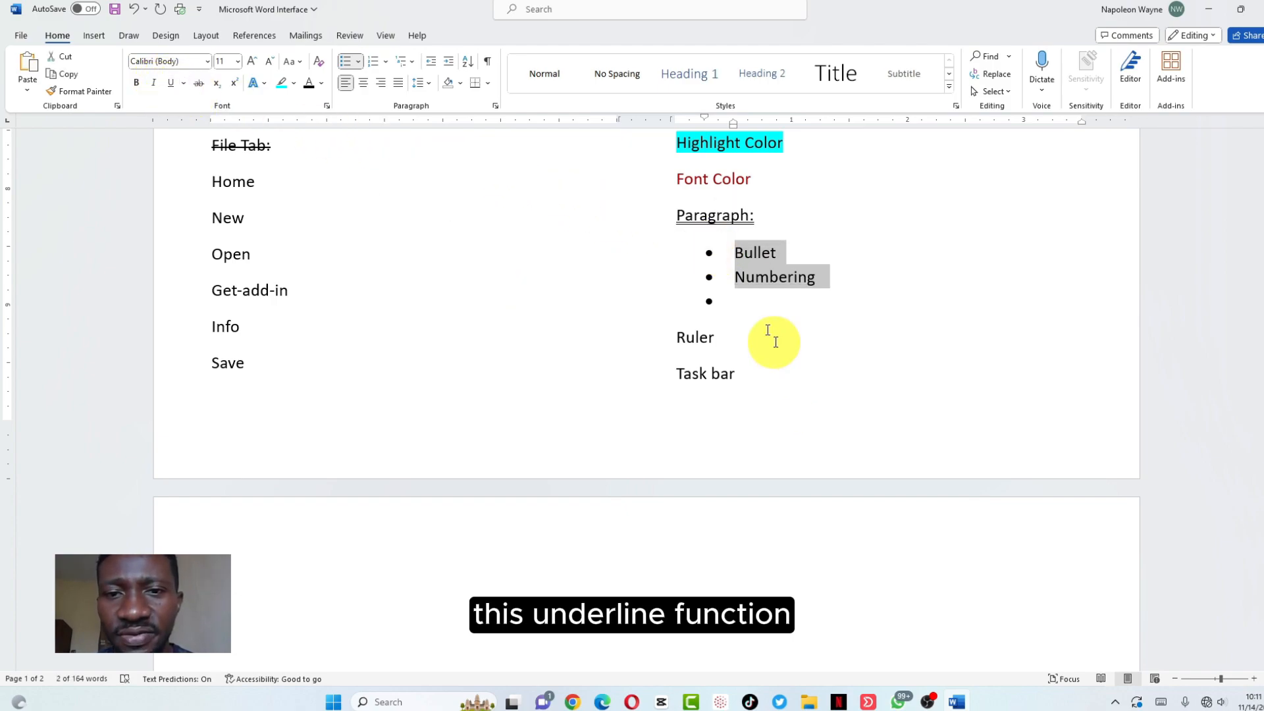
click(762, 309)
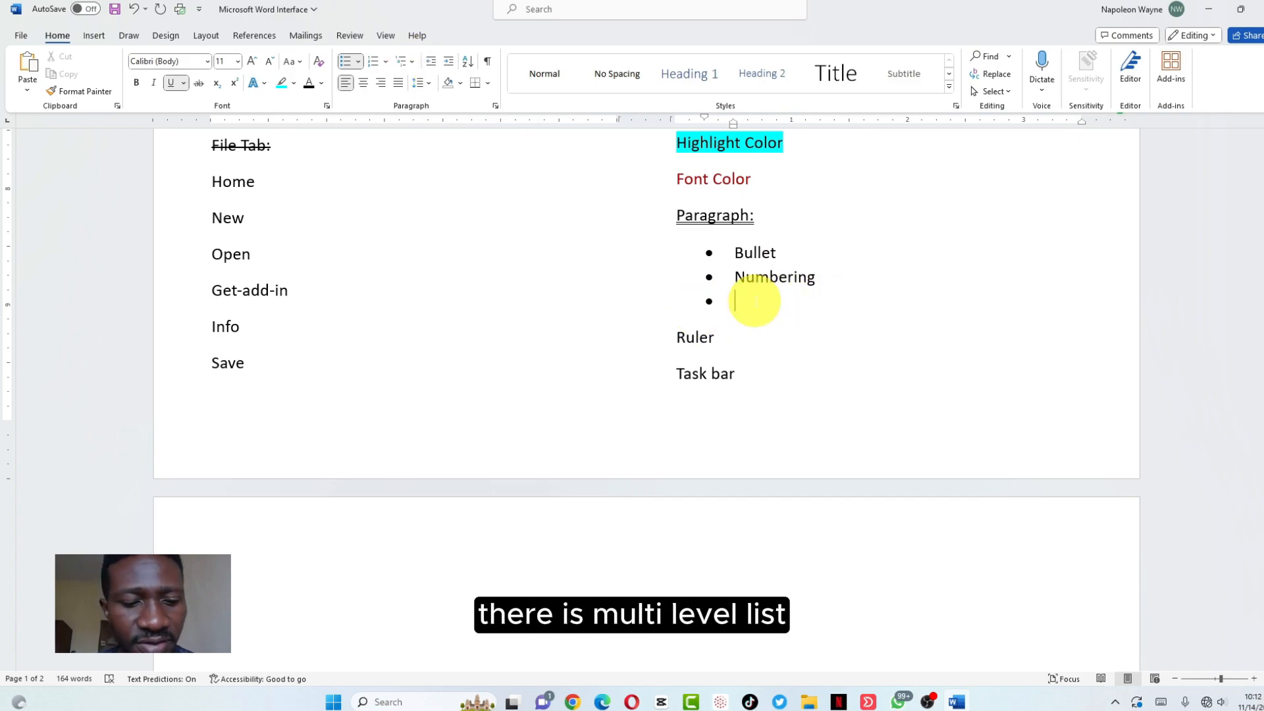
Add bullets 'Multilevel List', 'Indent (Decrease |Increase)' and 'Sort' after Numbering
text(Multi)
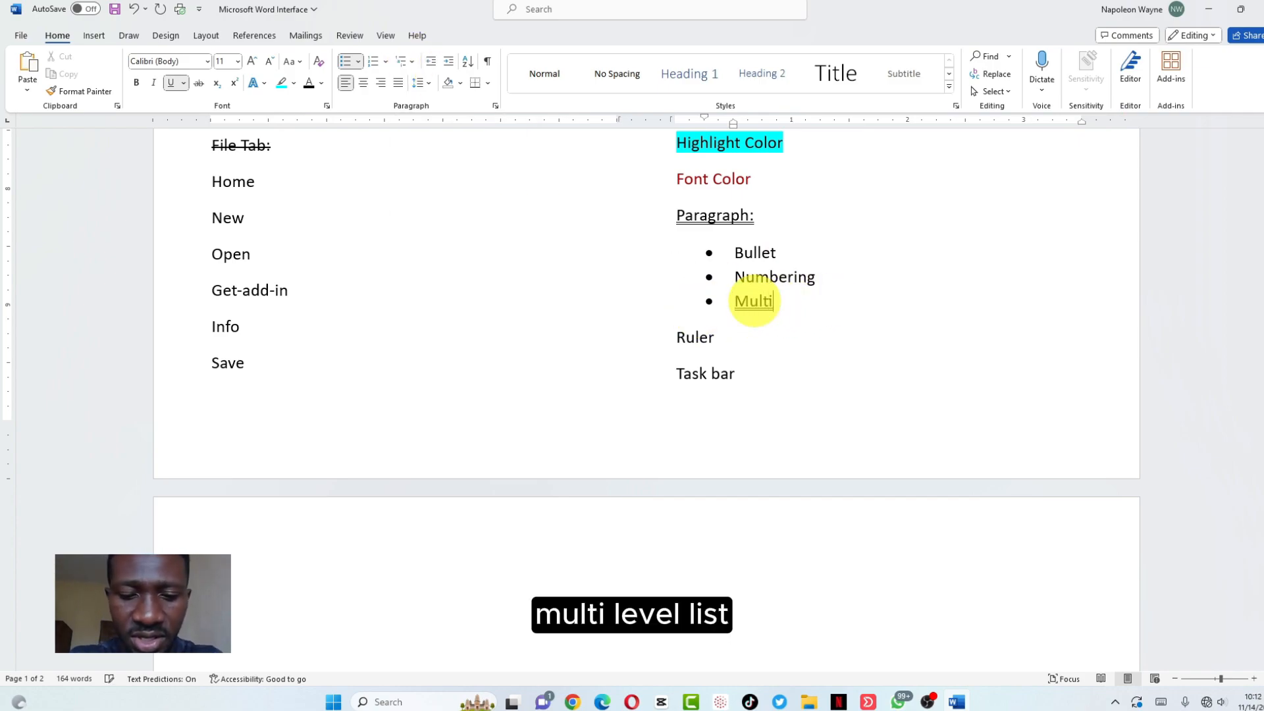
text(level List)
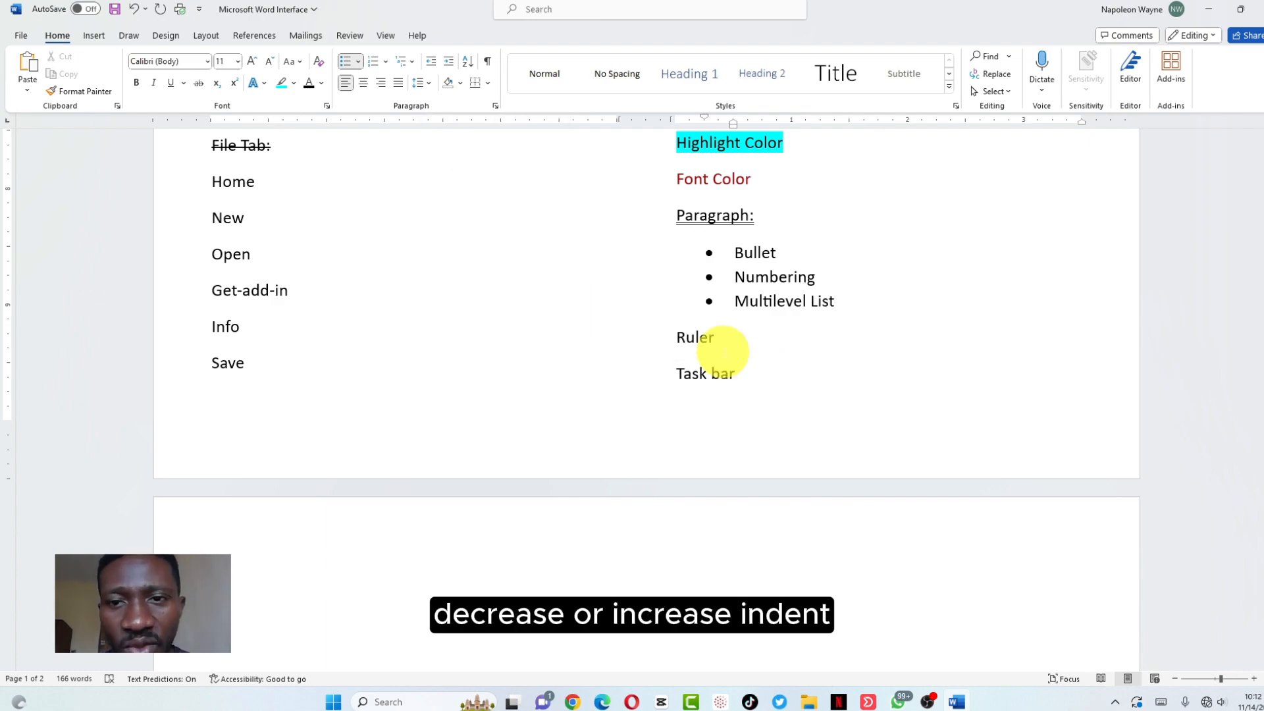
click(849, 301)
key(Return)
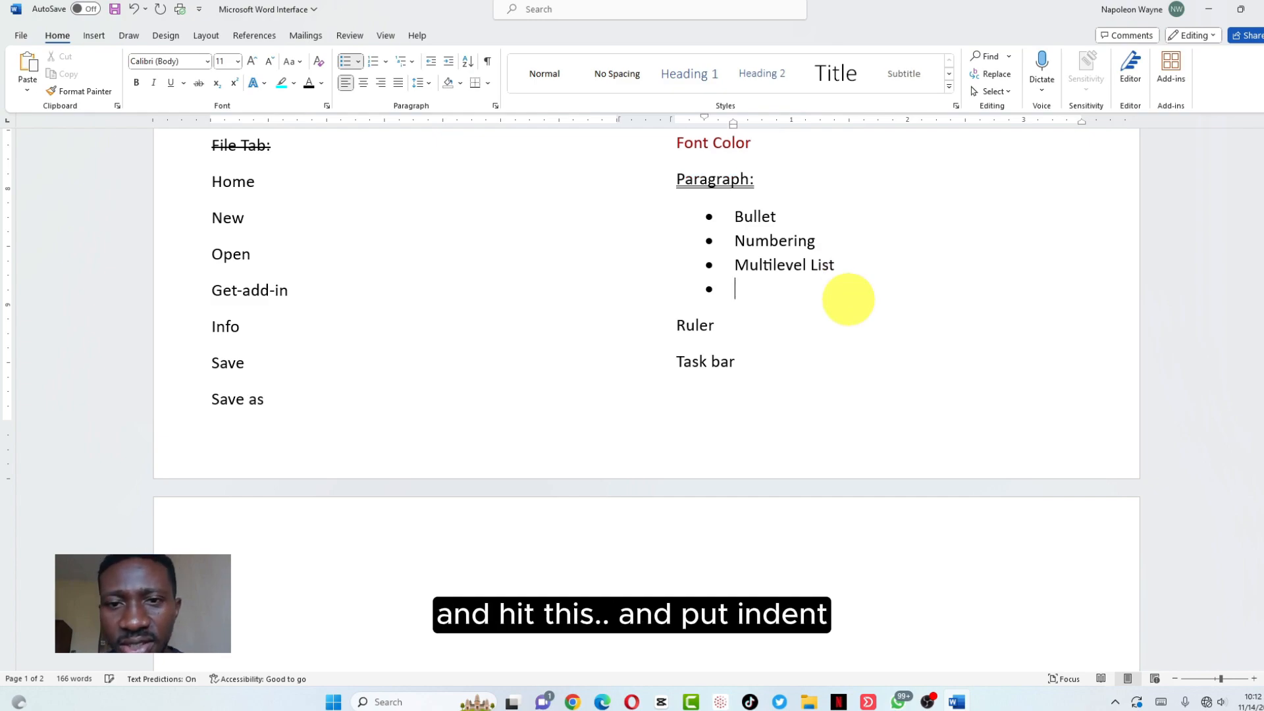
text(Ind)
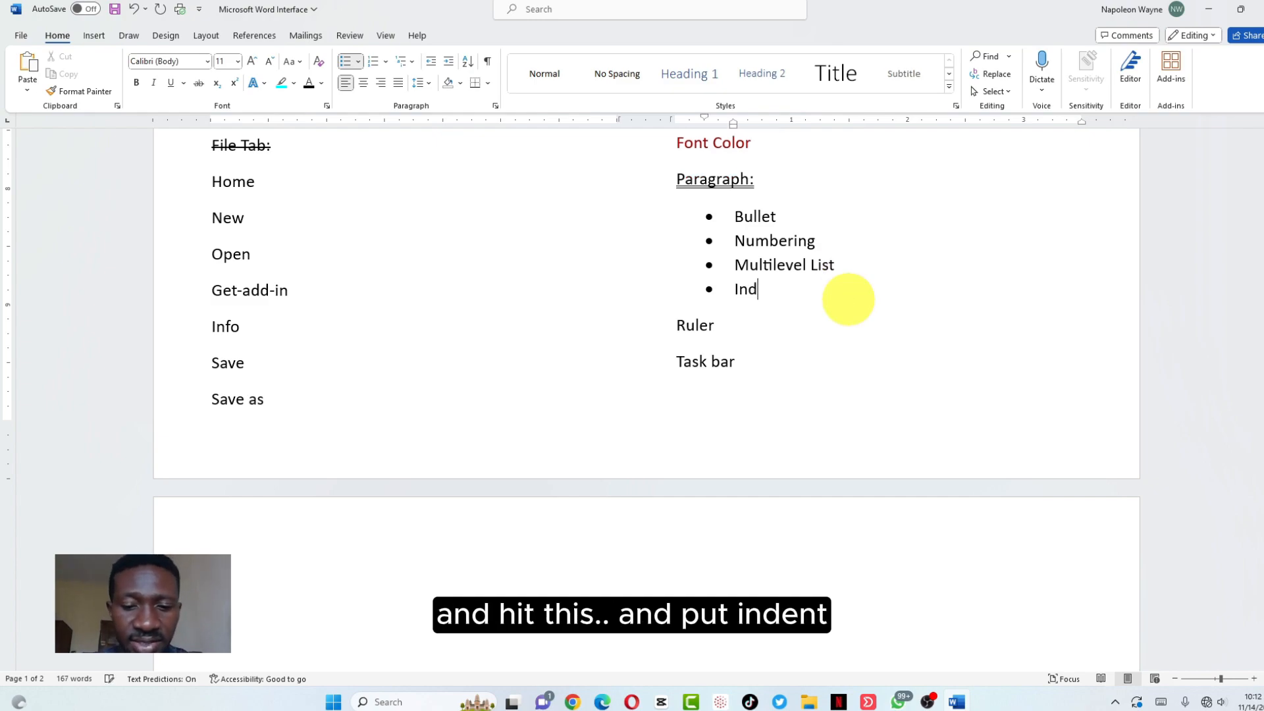
text(ent (Decrease)
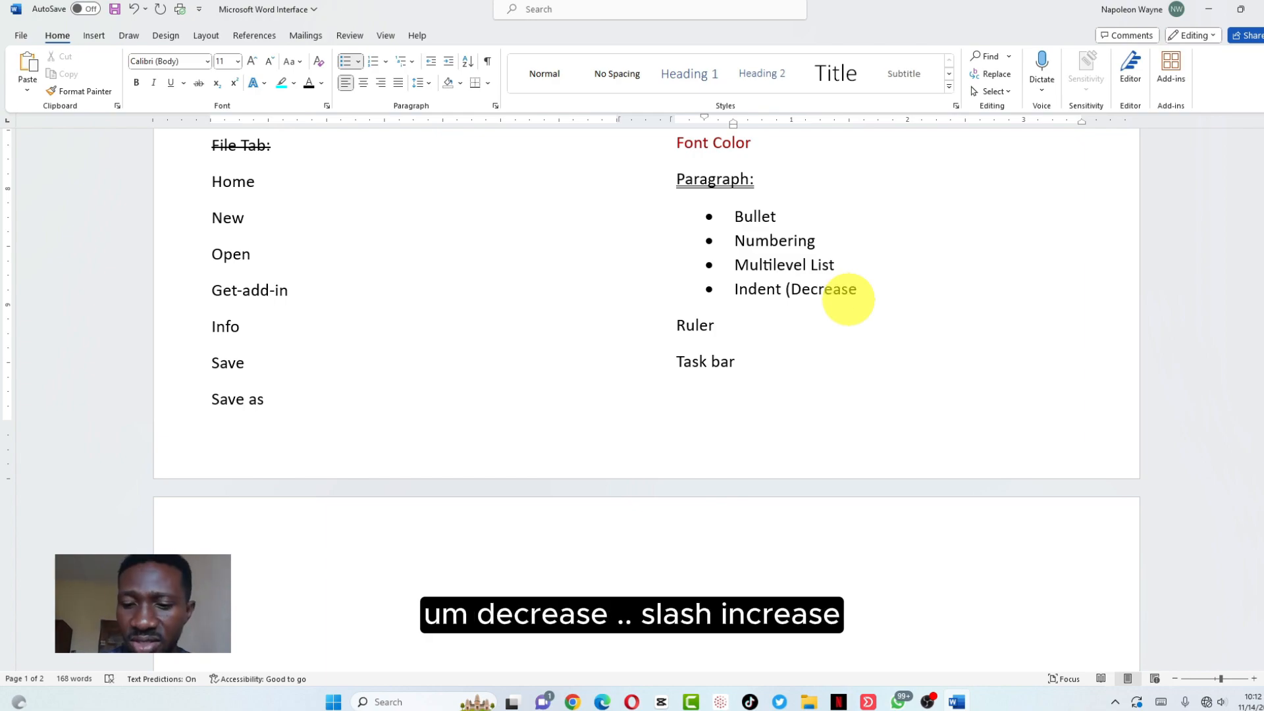
text( |Increase))
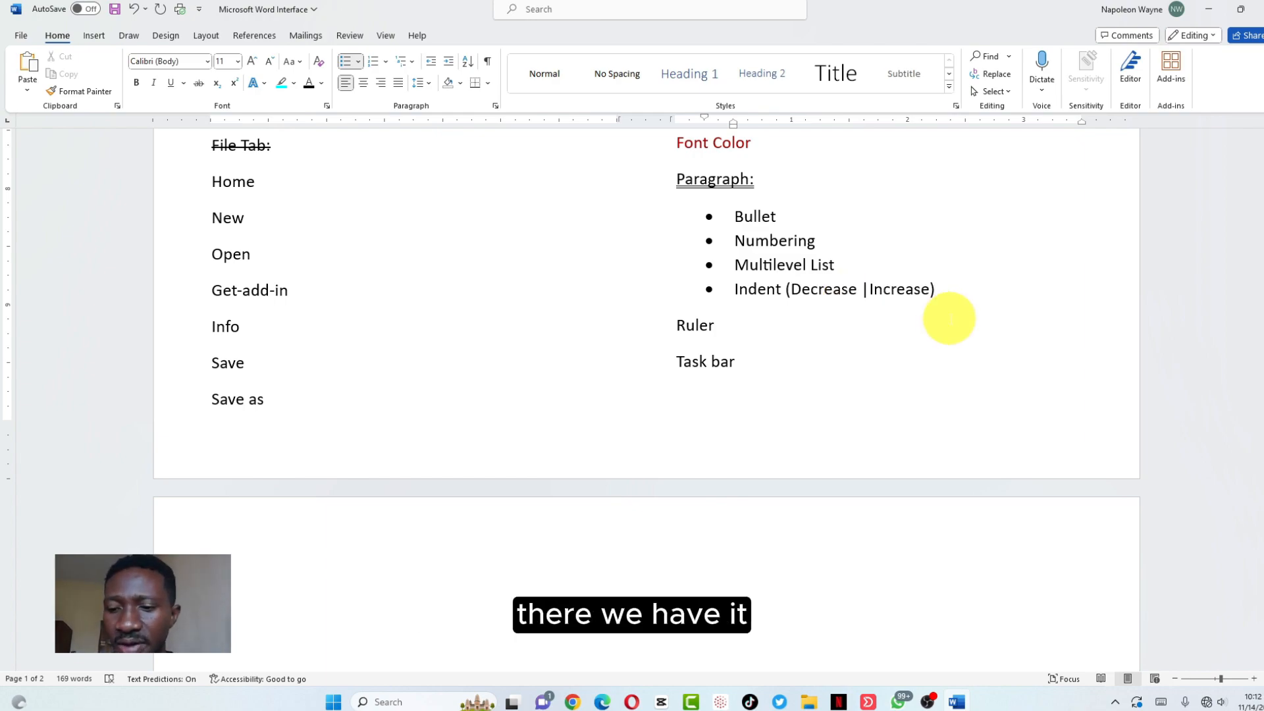
key(Return)
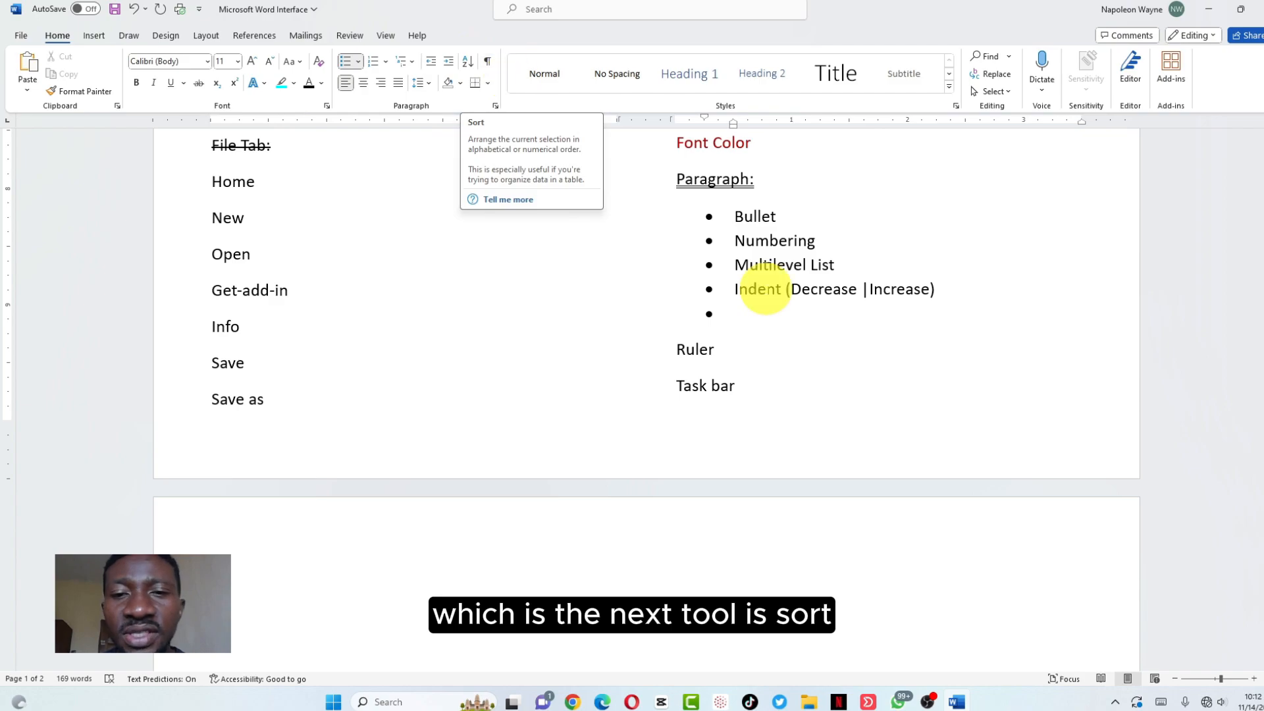
text(rt)
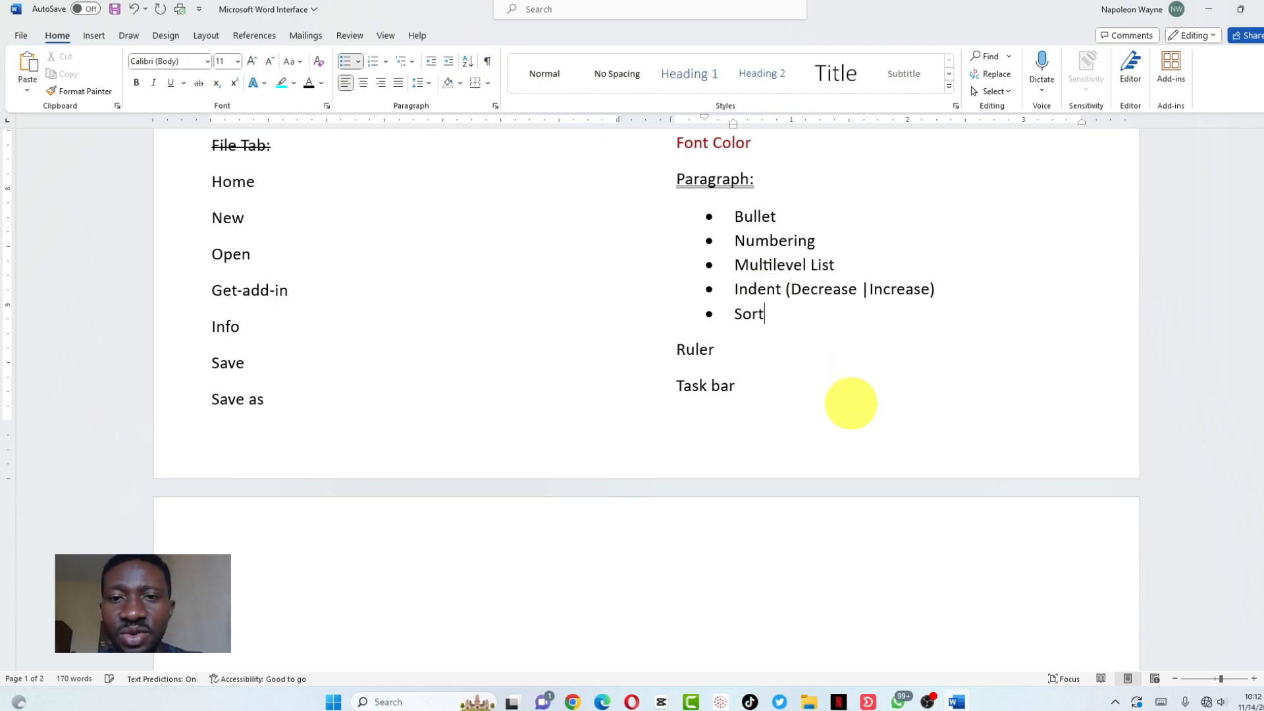
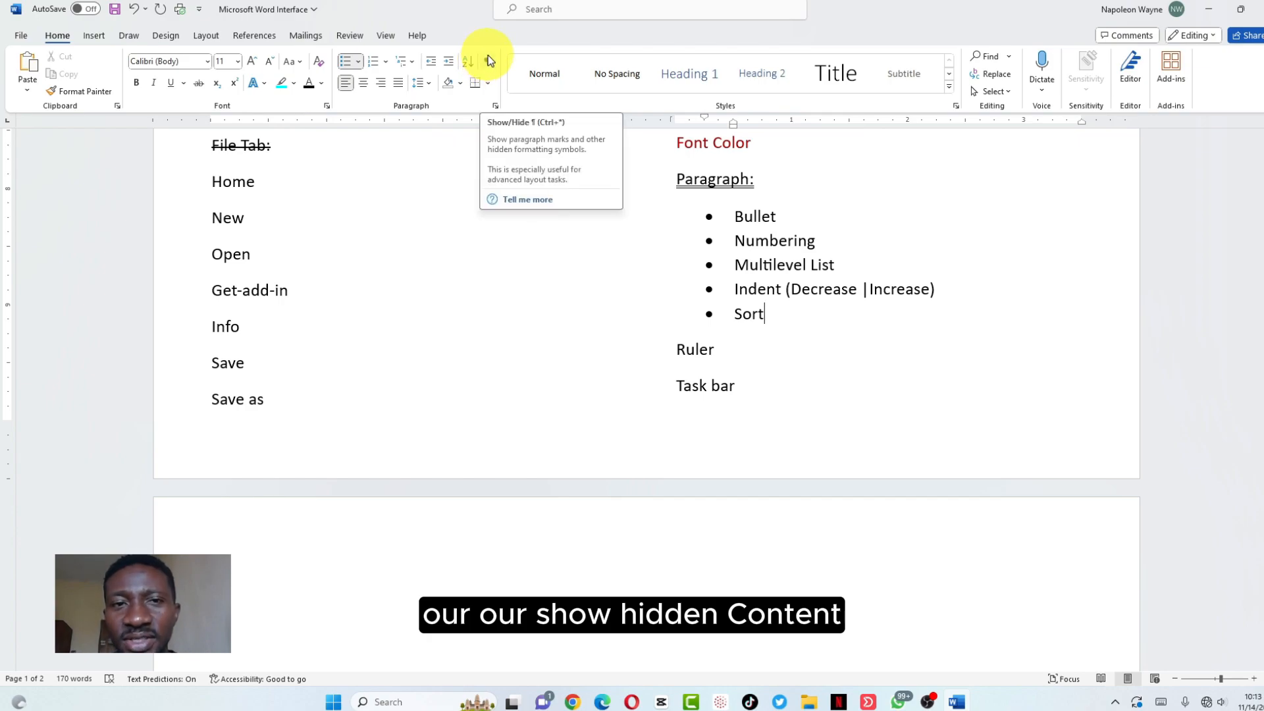
Add a 'Show Hidden Content' bullet directly below Sort
key(Return)
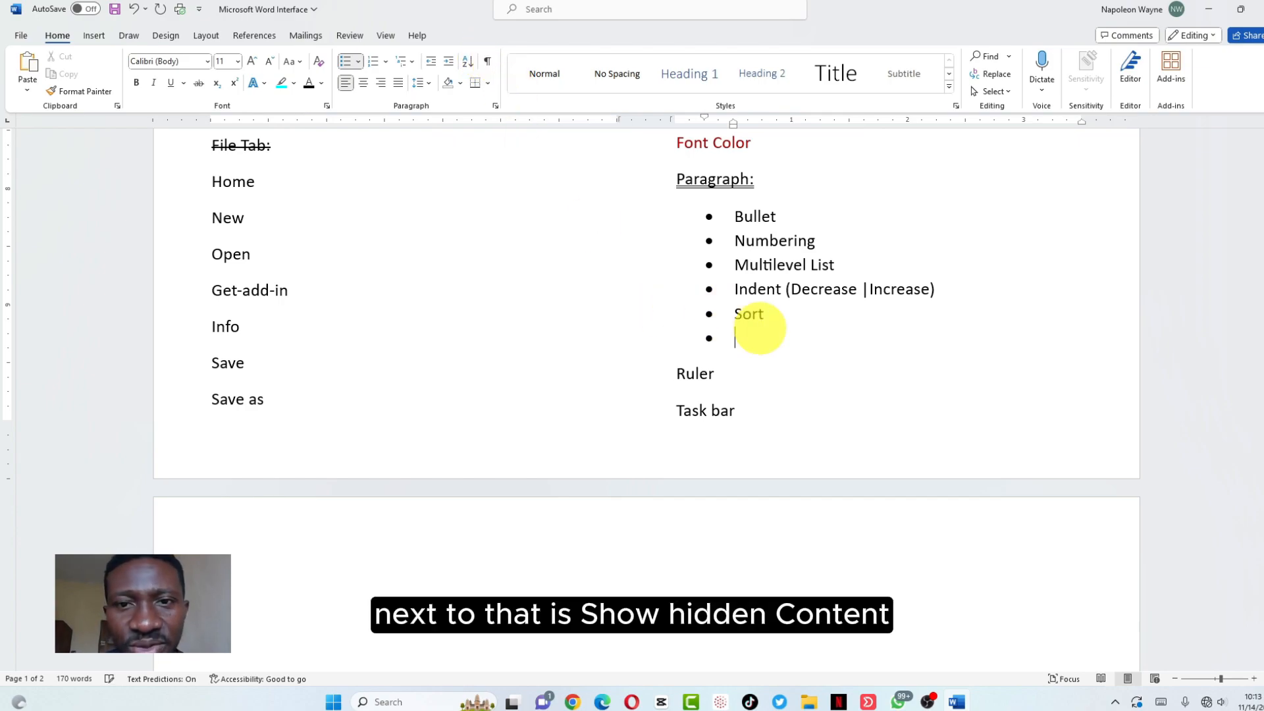
text(Sho)
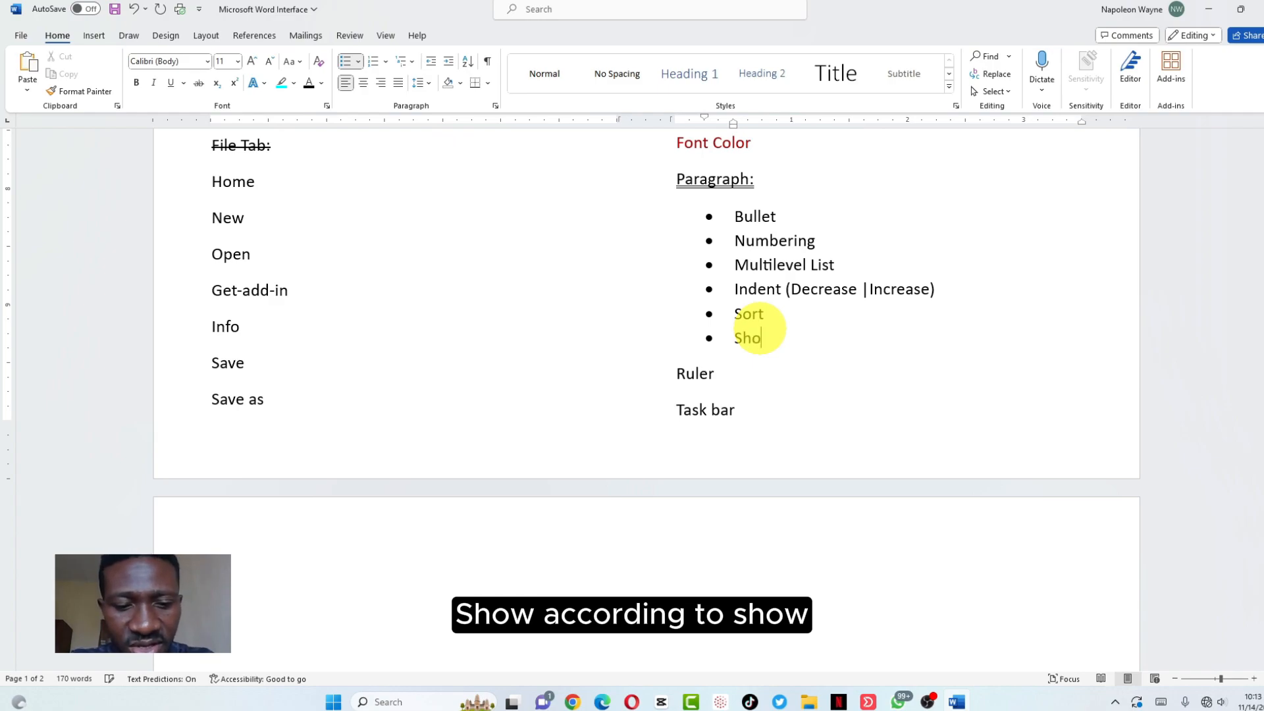
text(w Hidden Content)
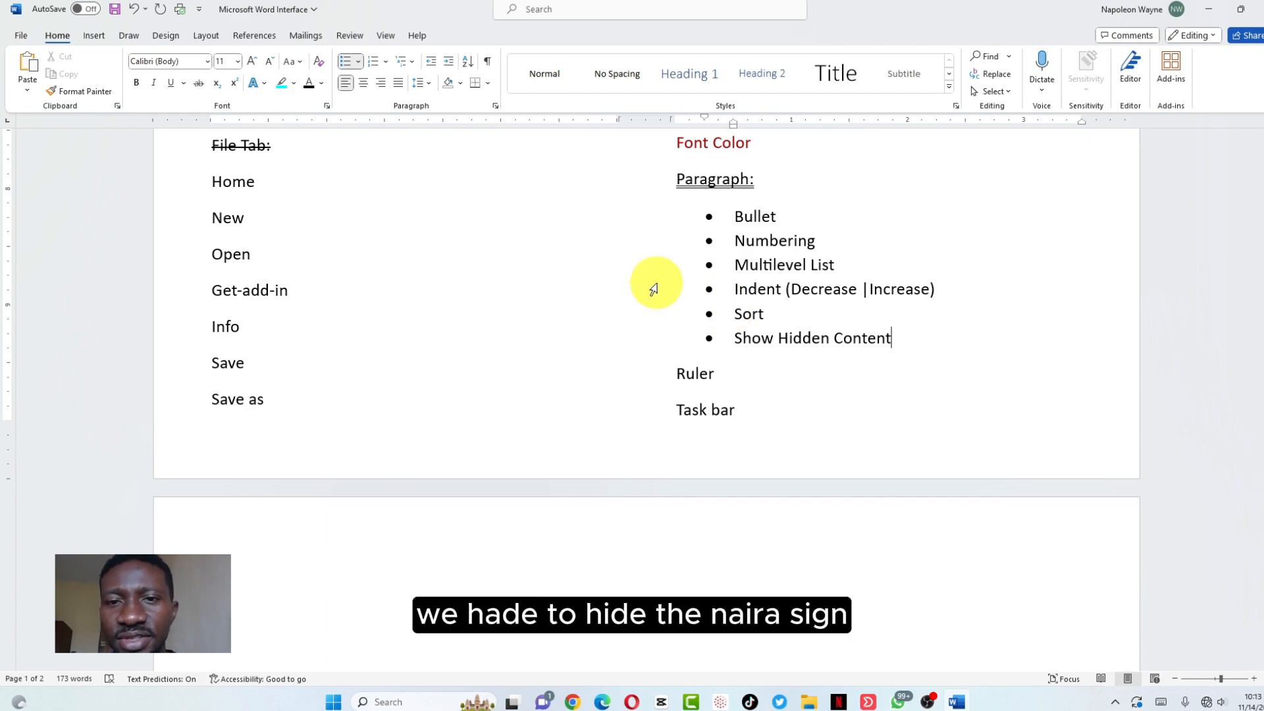
Format the word 'Ruler' as hidden text, then turn on Show/Hide ¶ to reveal it
drag(731, 367, 691, 367)
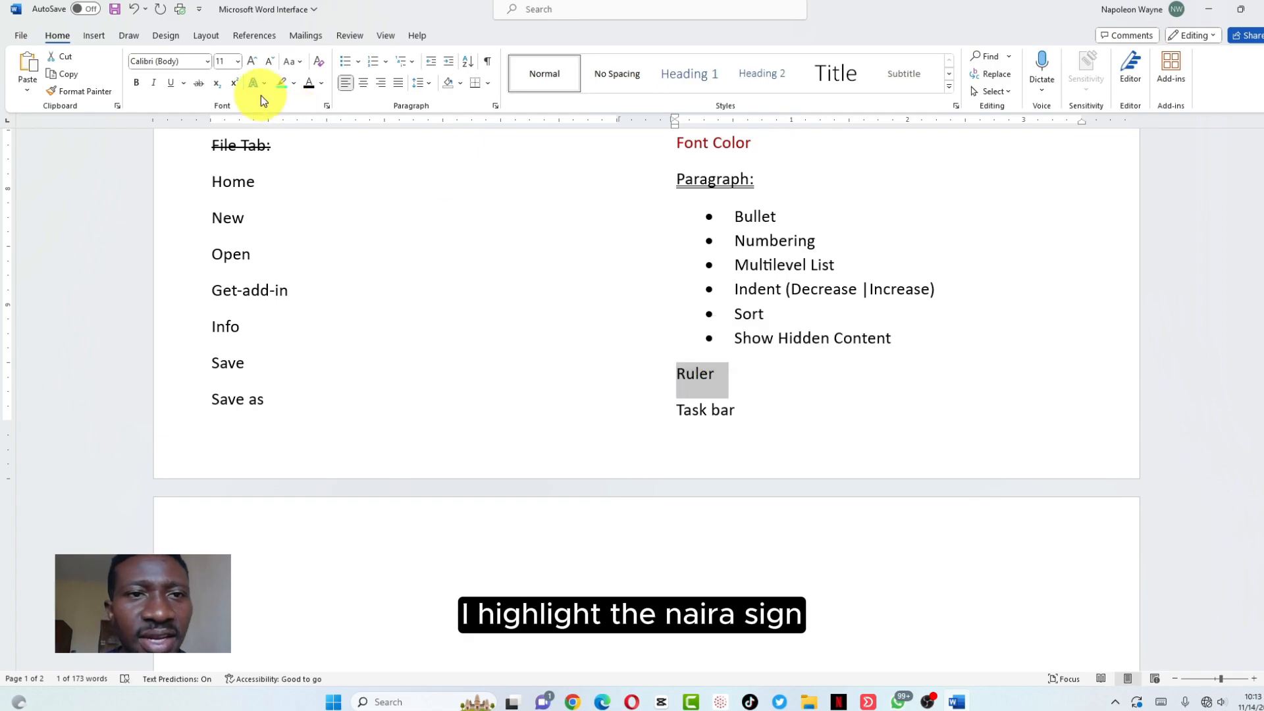
click(326, 106)
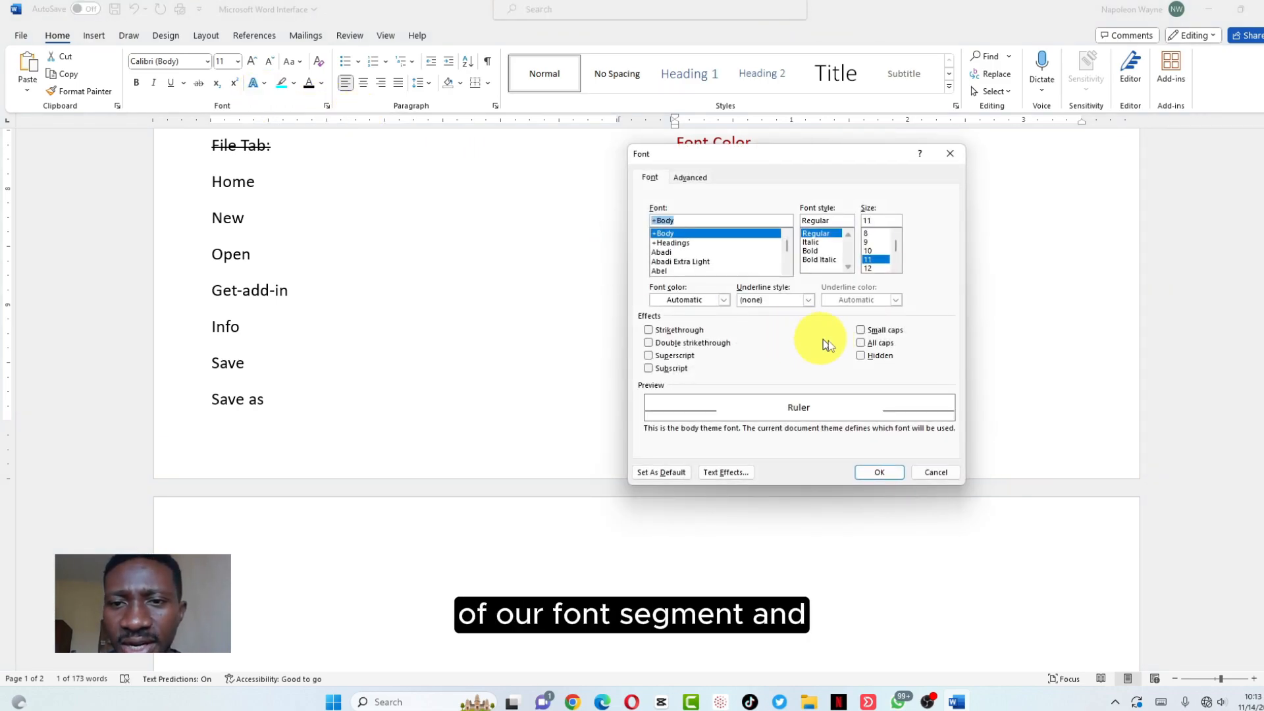
click(859, 356)
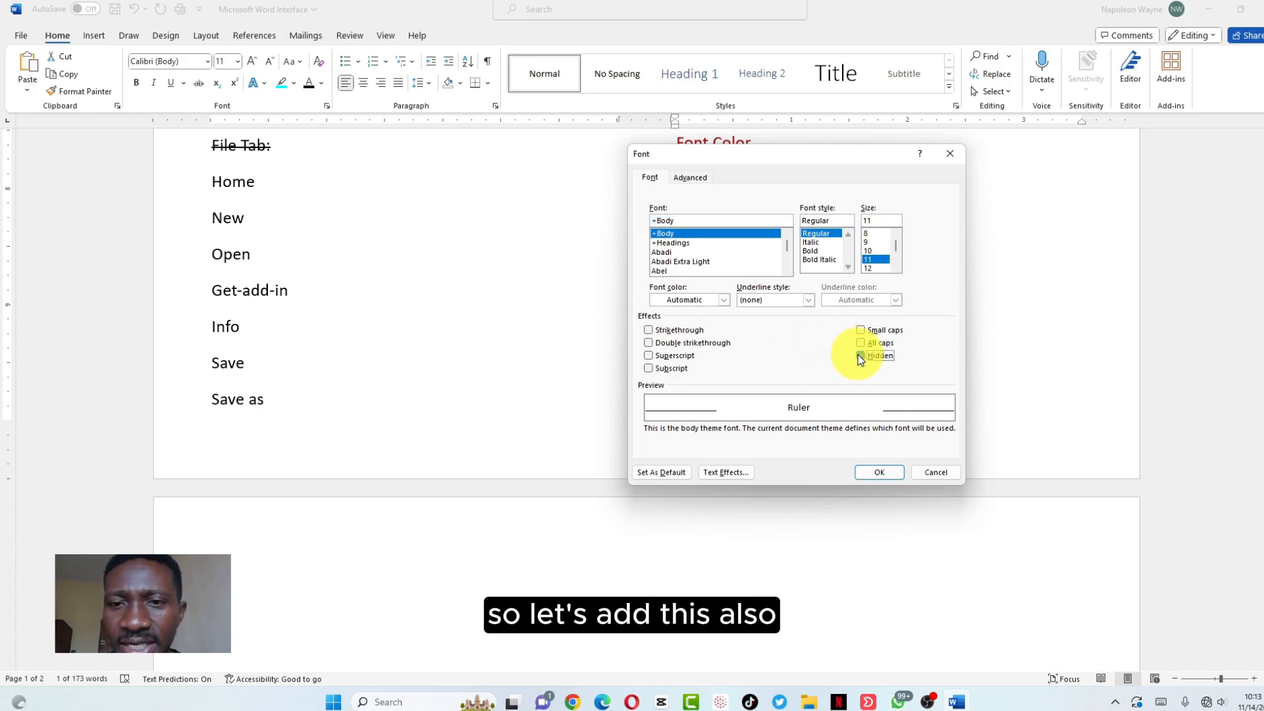
click(879, 473)
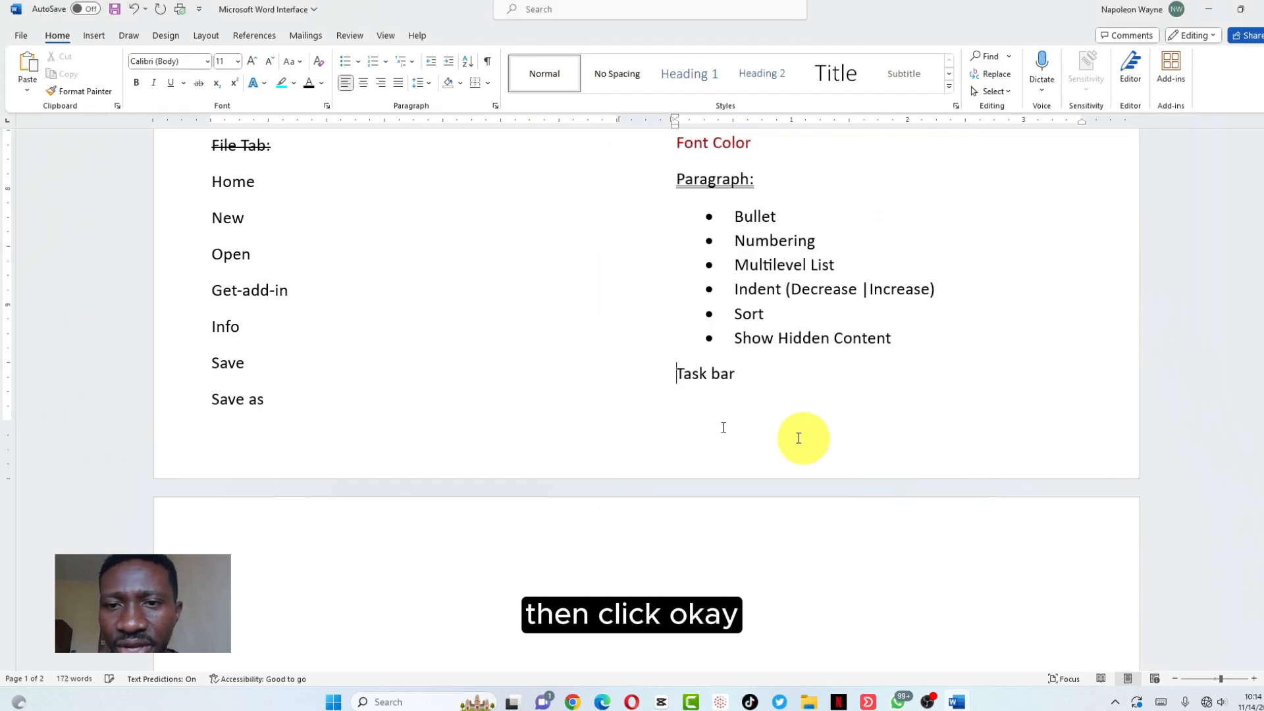
click(488, 61)
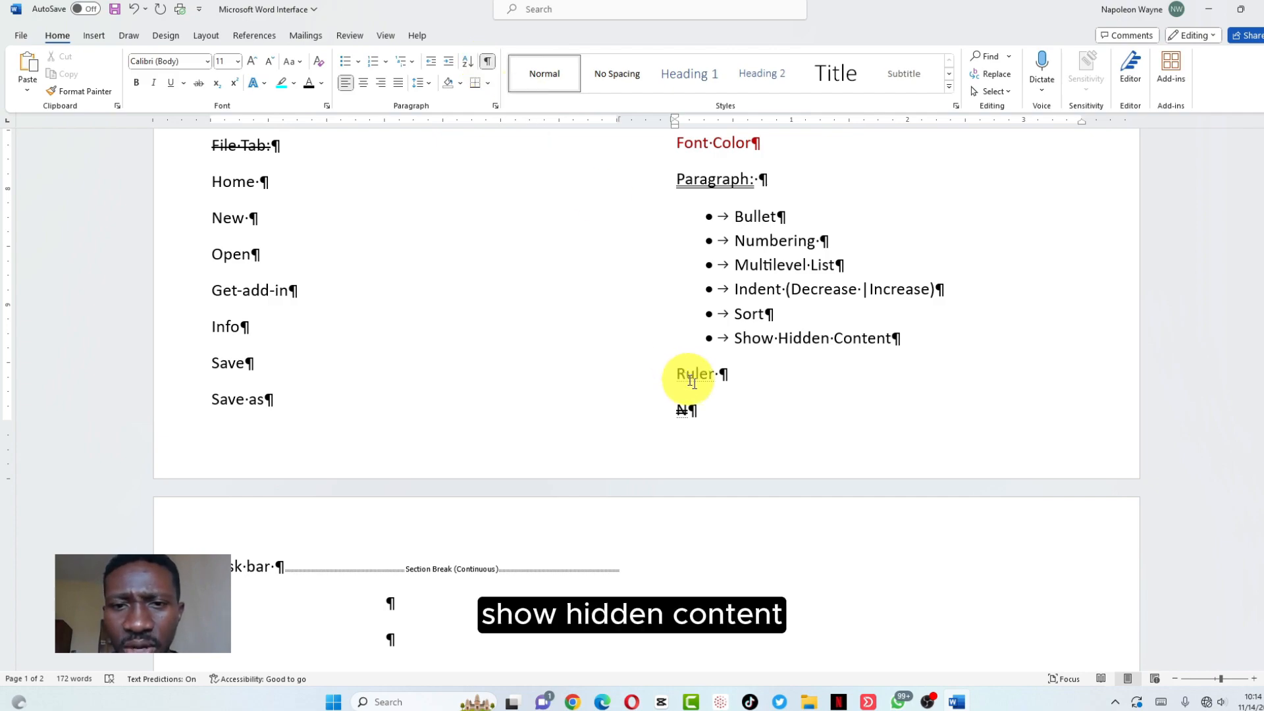
Delete the extra space after 'Ruler' and switch Show/Hide ¶ back off
click(488, 61)
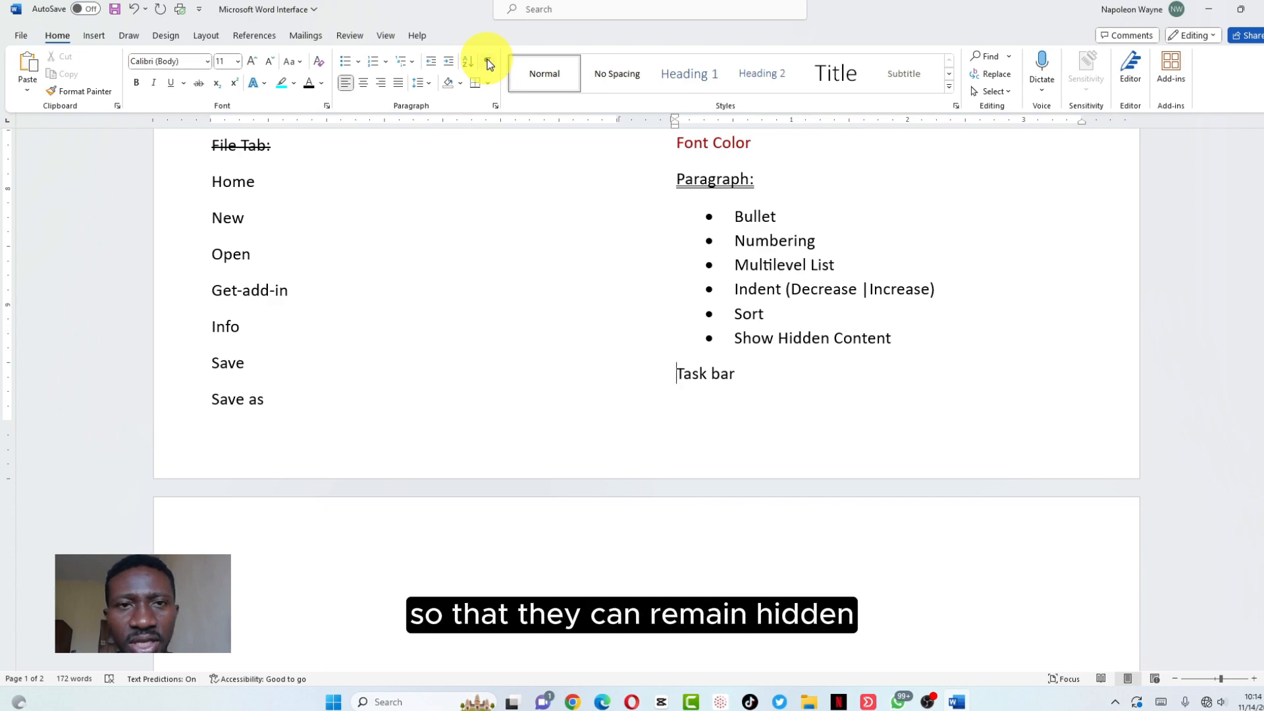
click(488, 61)
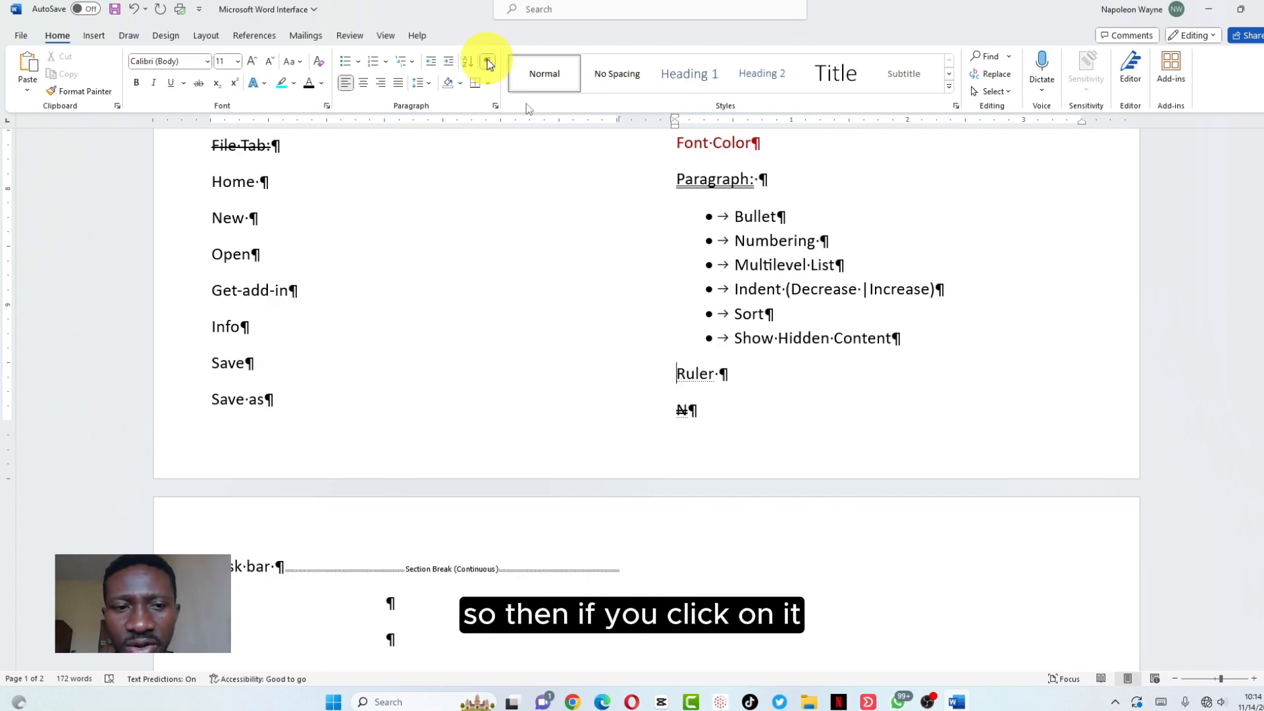
click(726, 375)
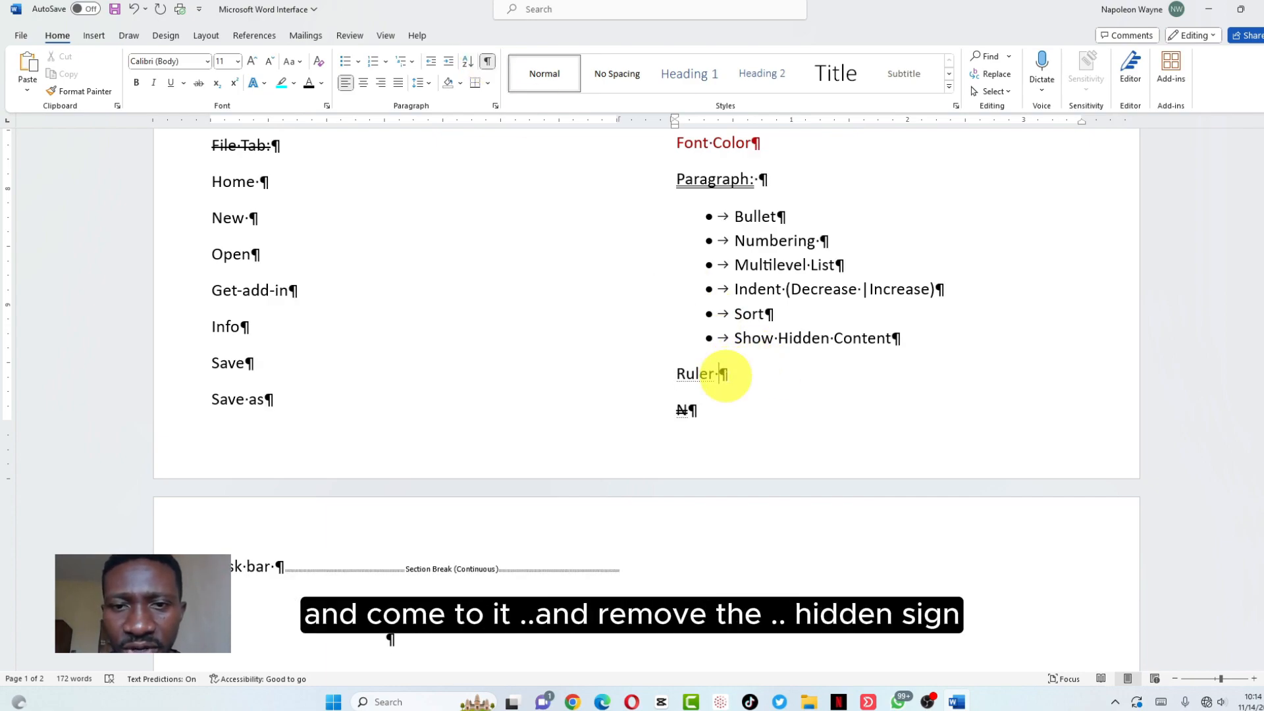
key(BackSpace)
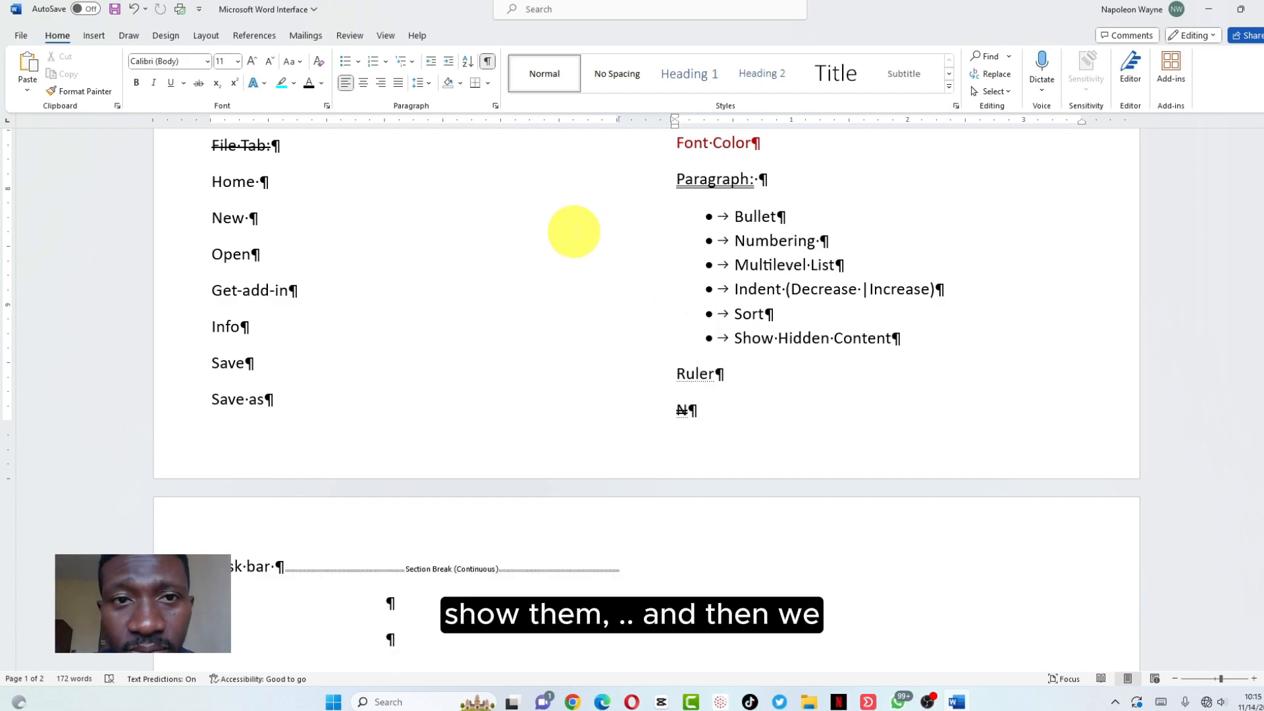
click(486, 61)
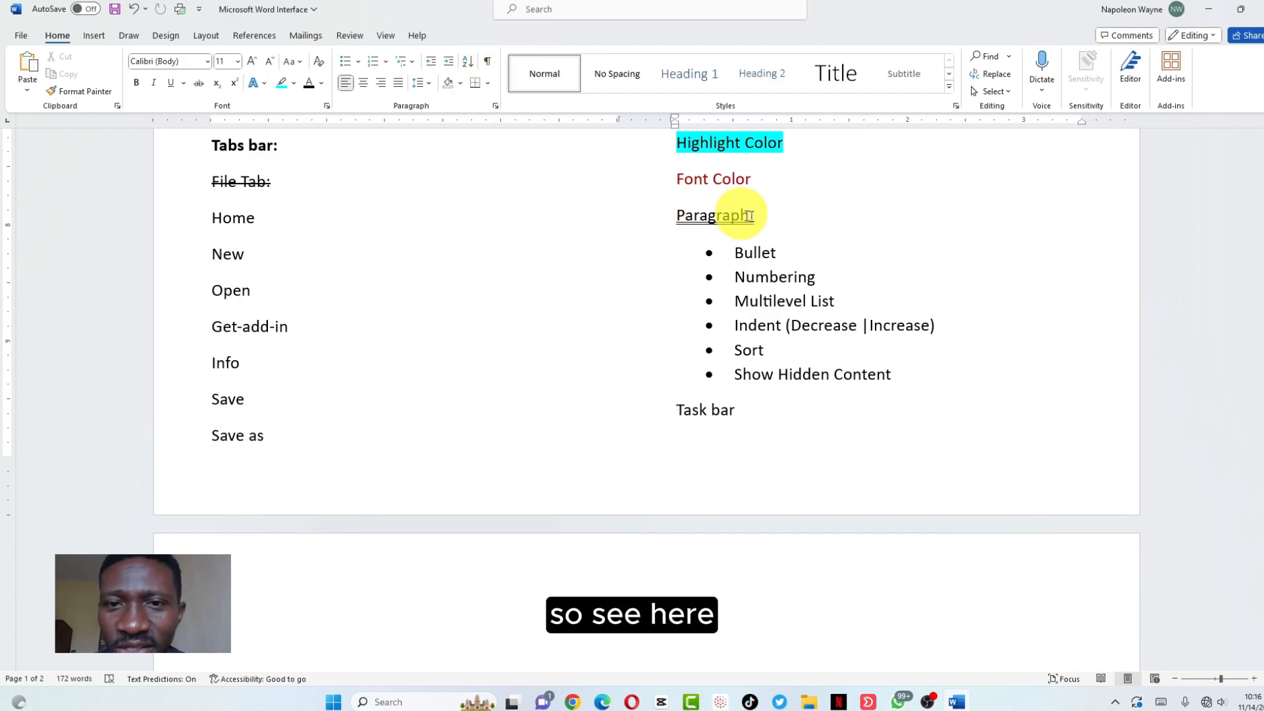
Number the Font items from Font Style to Font Color 1 to 14 in the 1. 2. 3. format
scroll(745, 244, up, 3)
scroll(742, 237, up, 10)
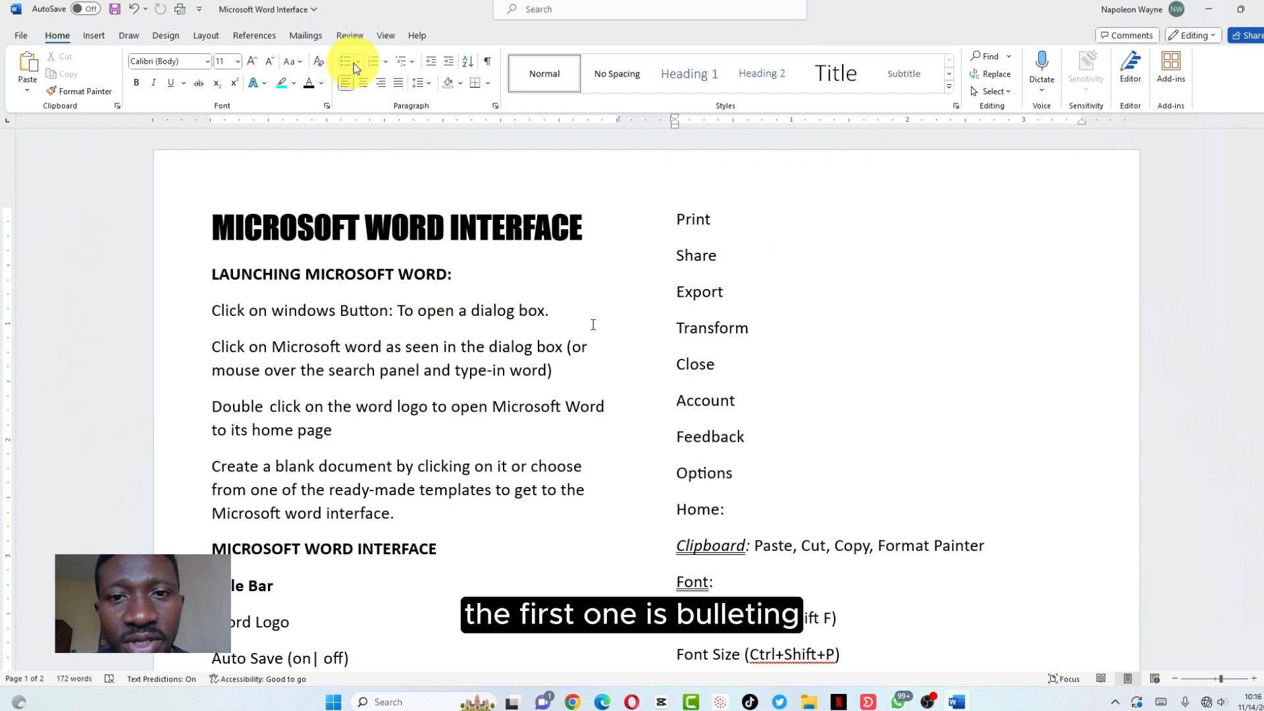
scroll(705, 480, down, 6)
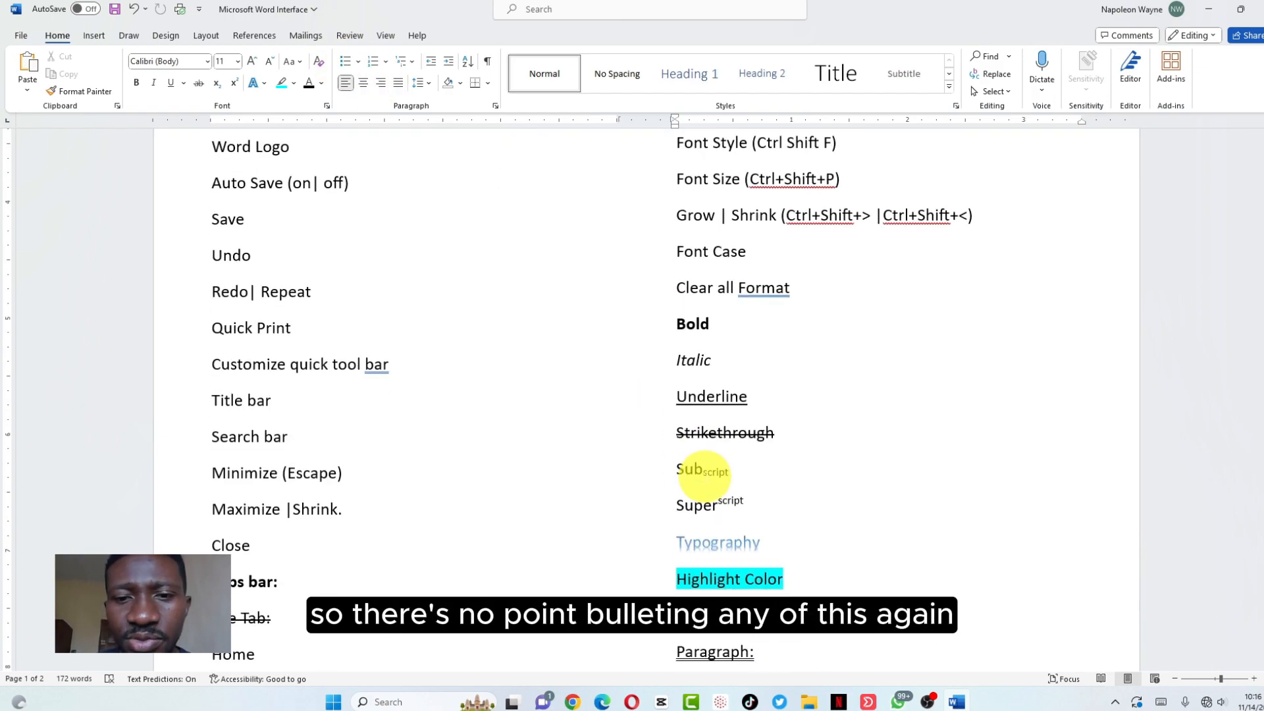
scroll(704, 474, down, 3)
scroll(716, 474, up, 3)
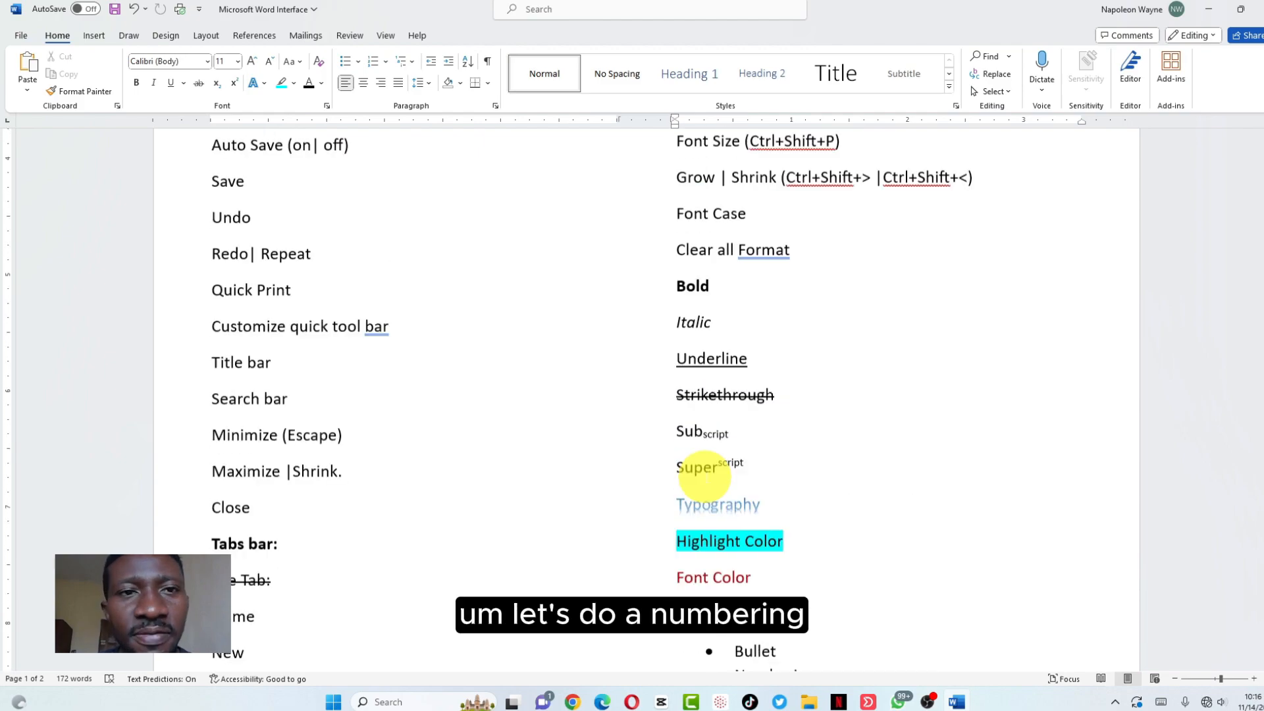
scroll(695, 464, up, 1)
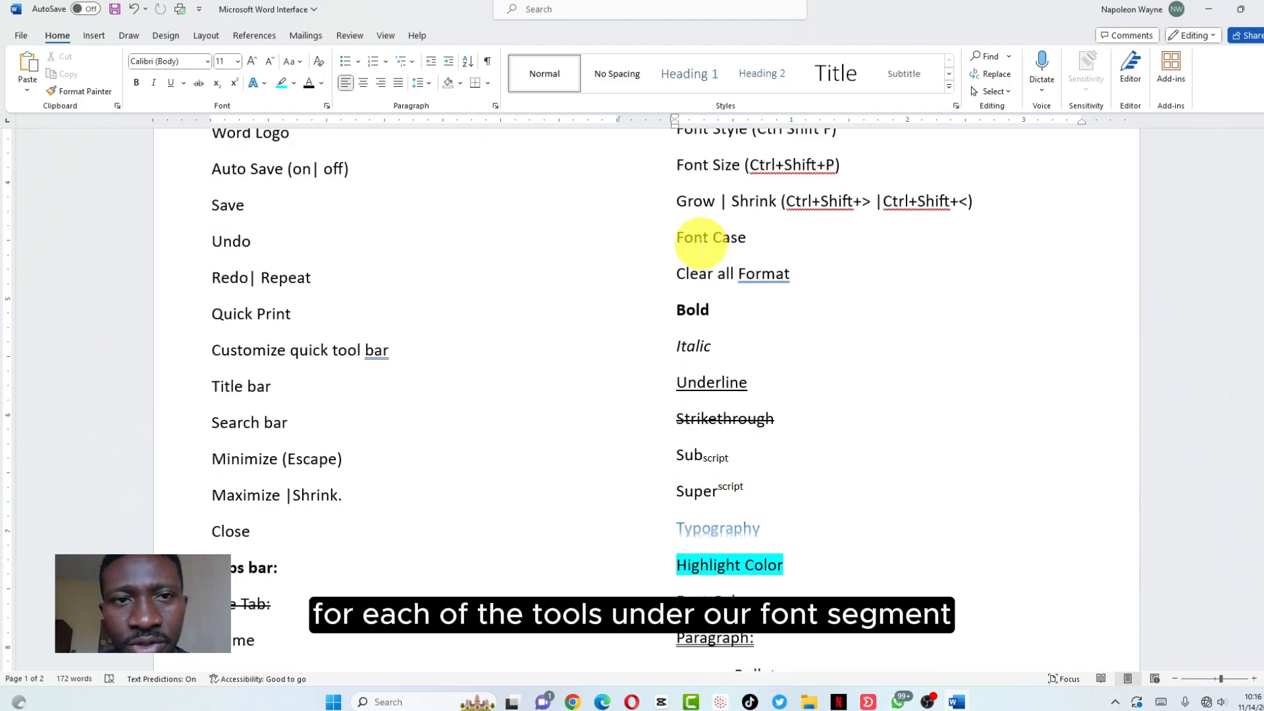
scroll(697, 243, up, 3)
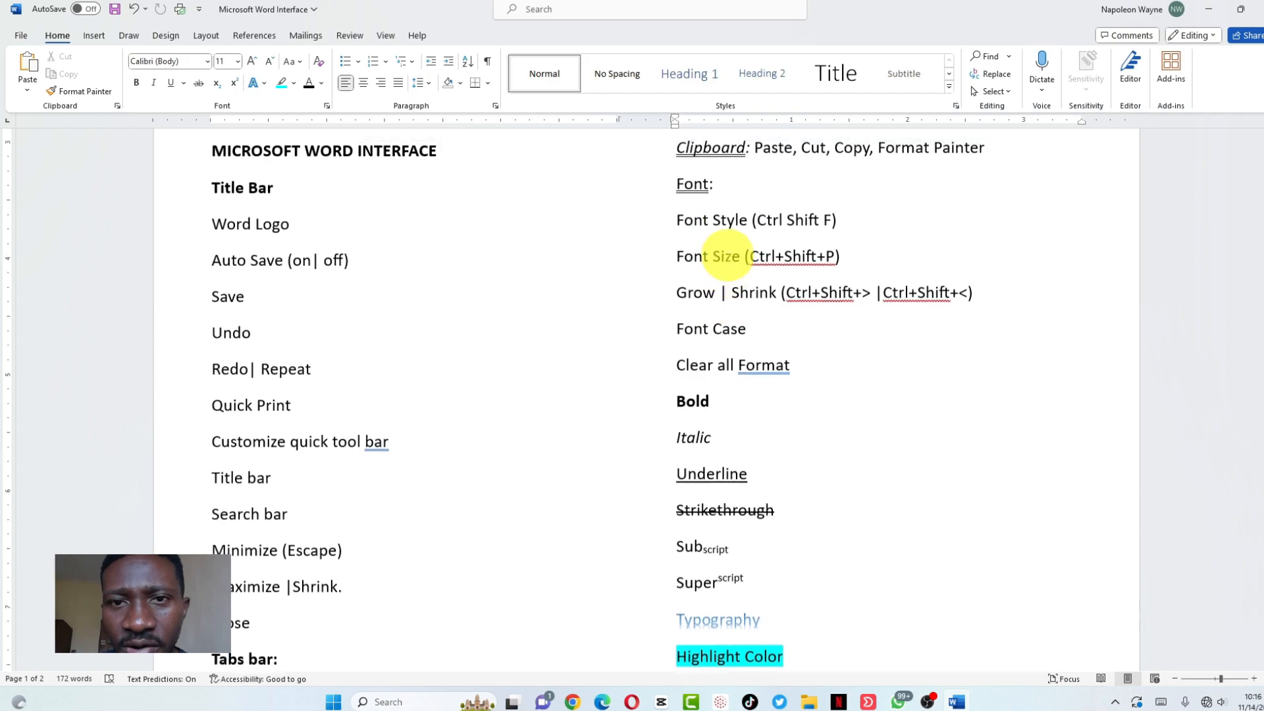
drag(678, 221, 767, 553)
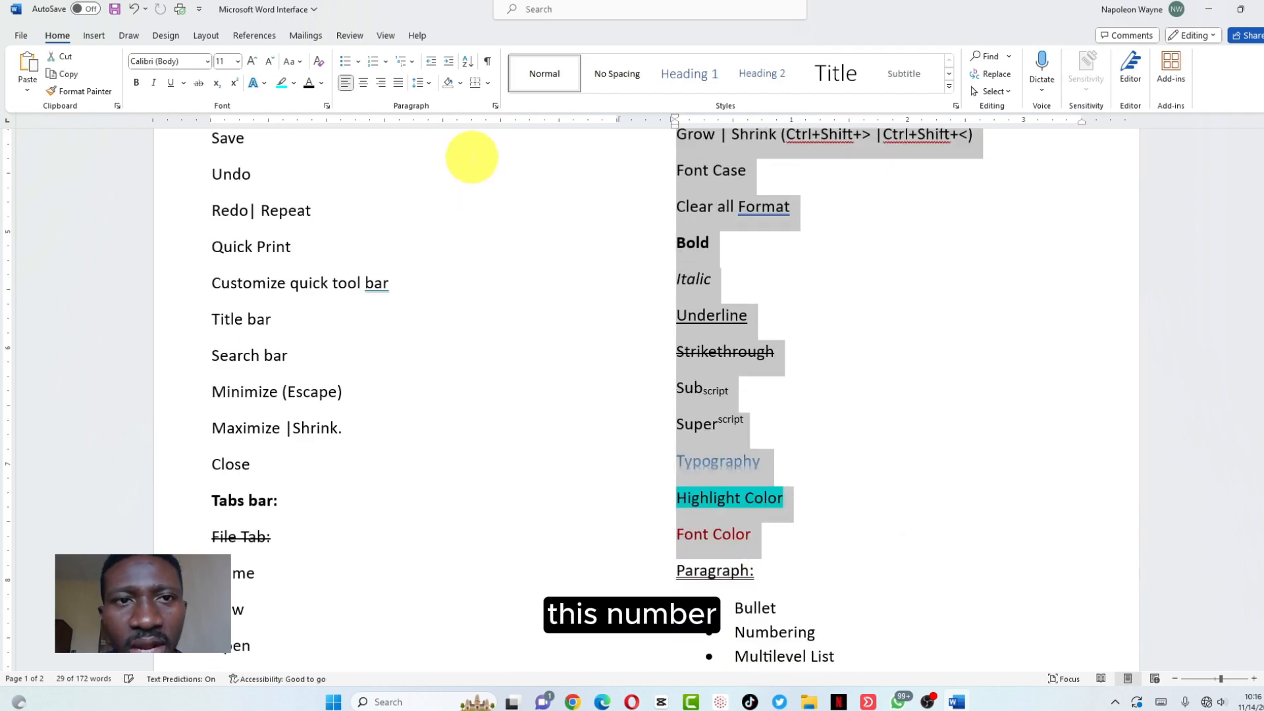
click(385, 58)
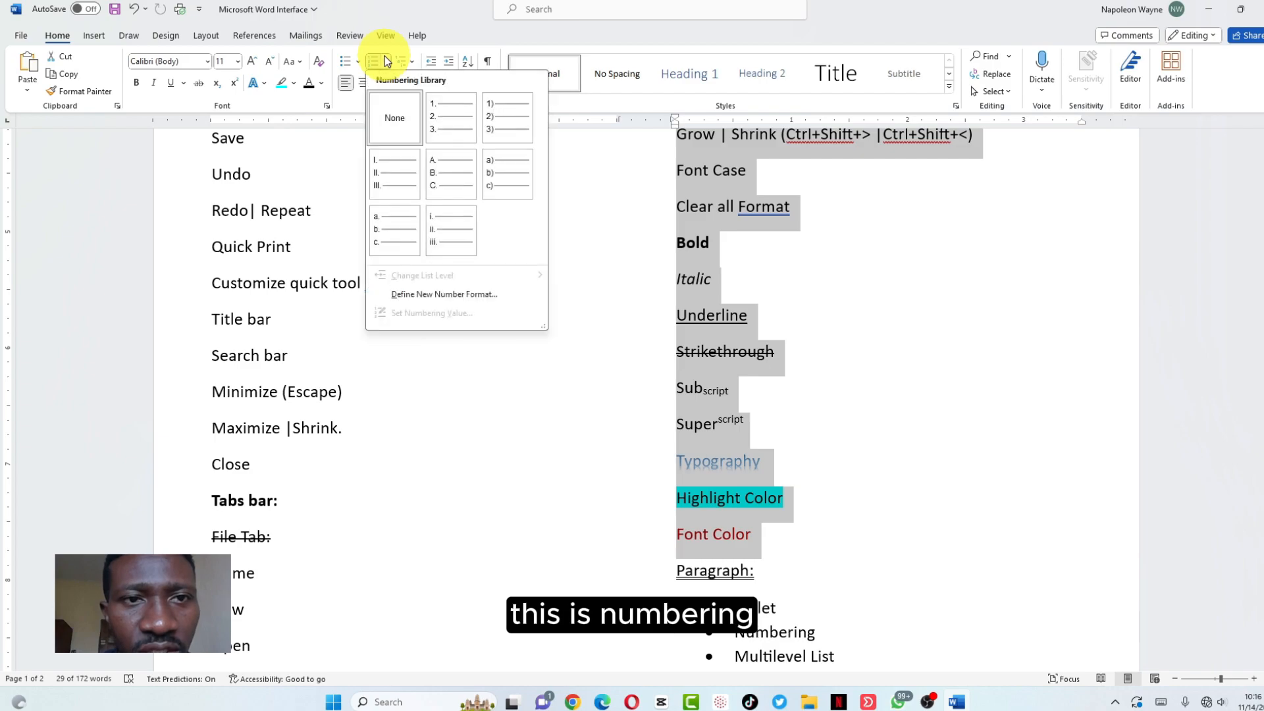
click(457, 115)
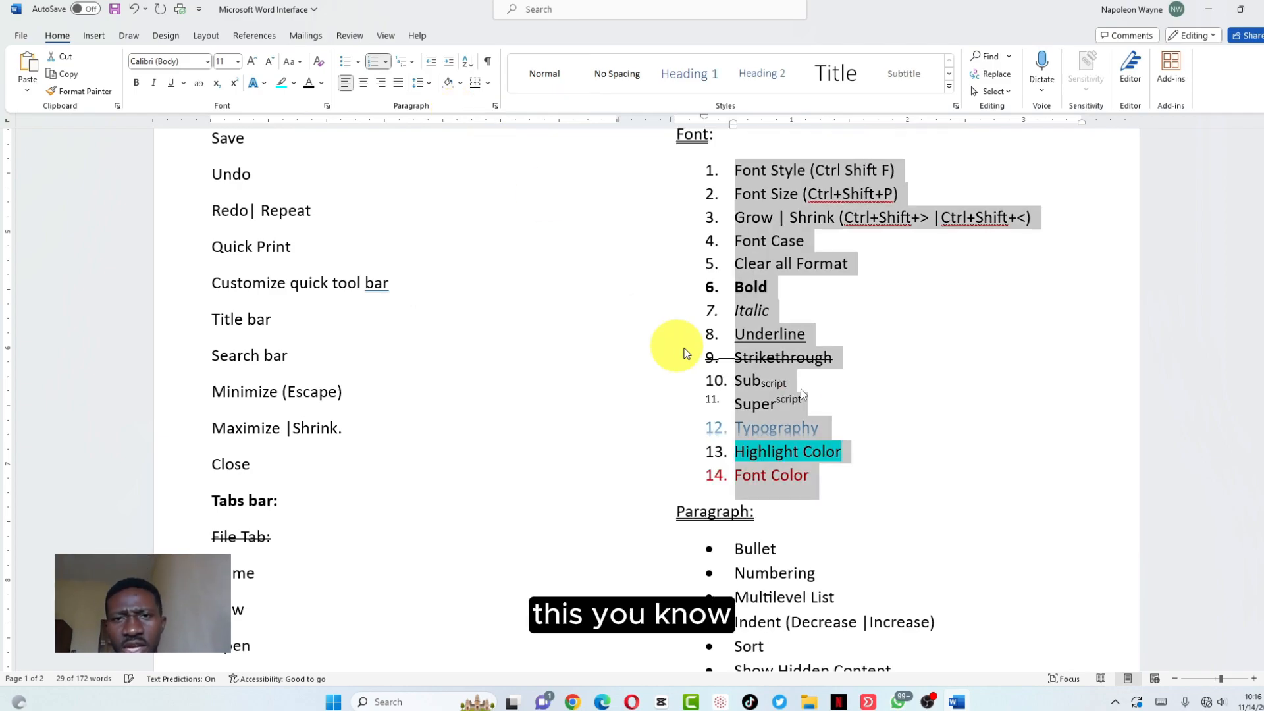
scroll(800, 331, up, 4)
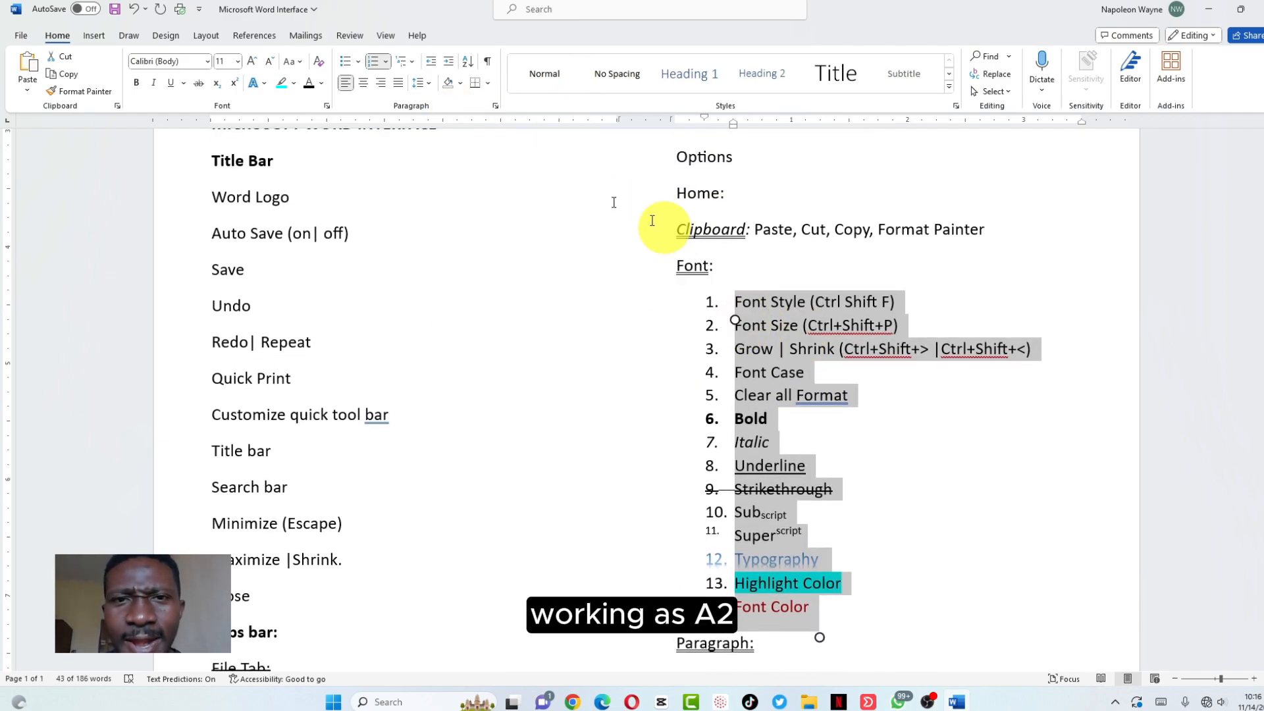
Number the LAUNCHING MICROSOFT WORD heading 1) using the 1) a) i) multilevel style
click(414, 62)
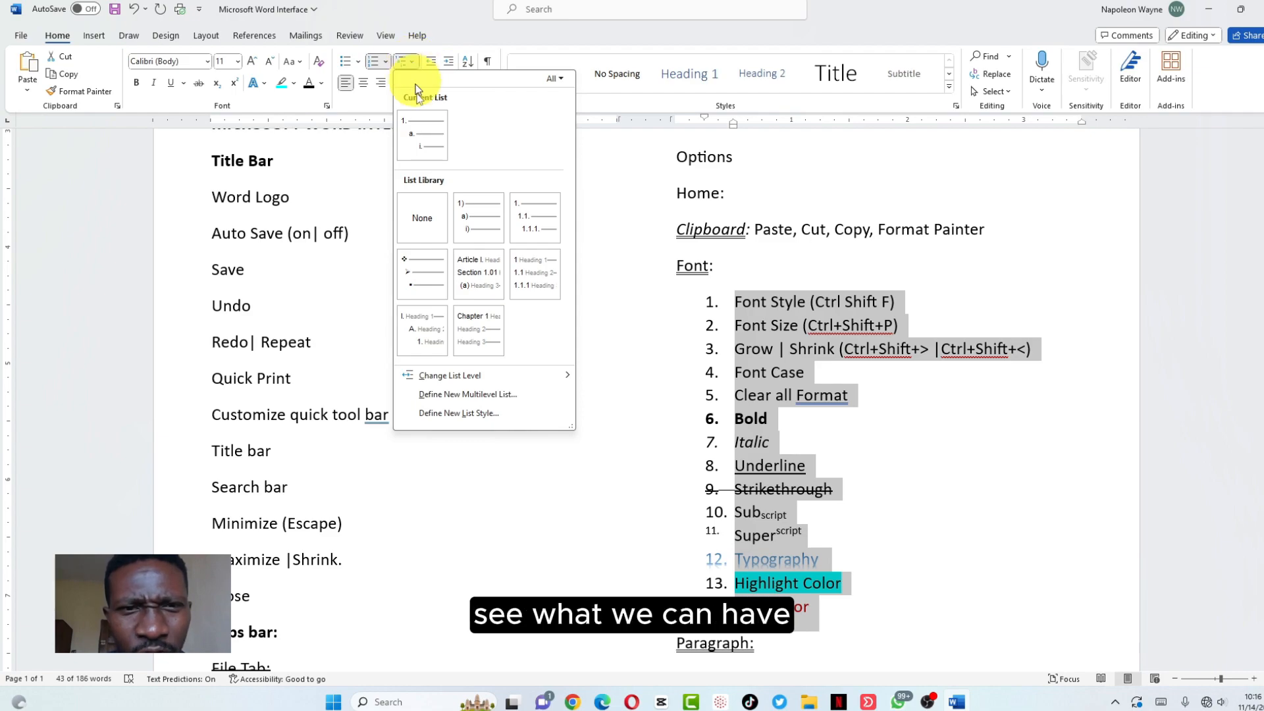
mouse_move(492, 227)
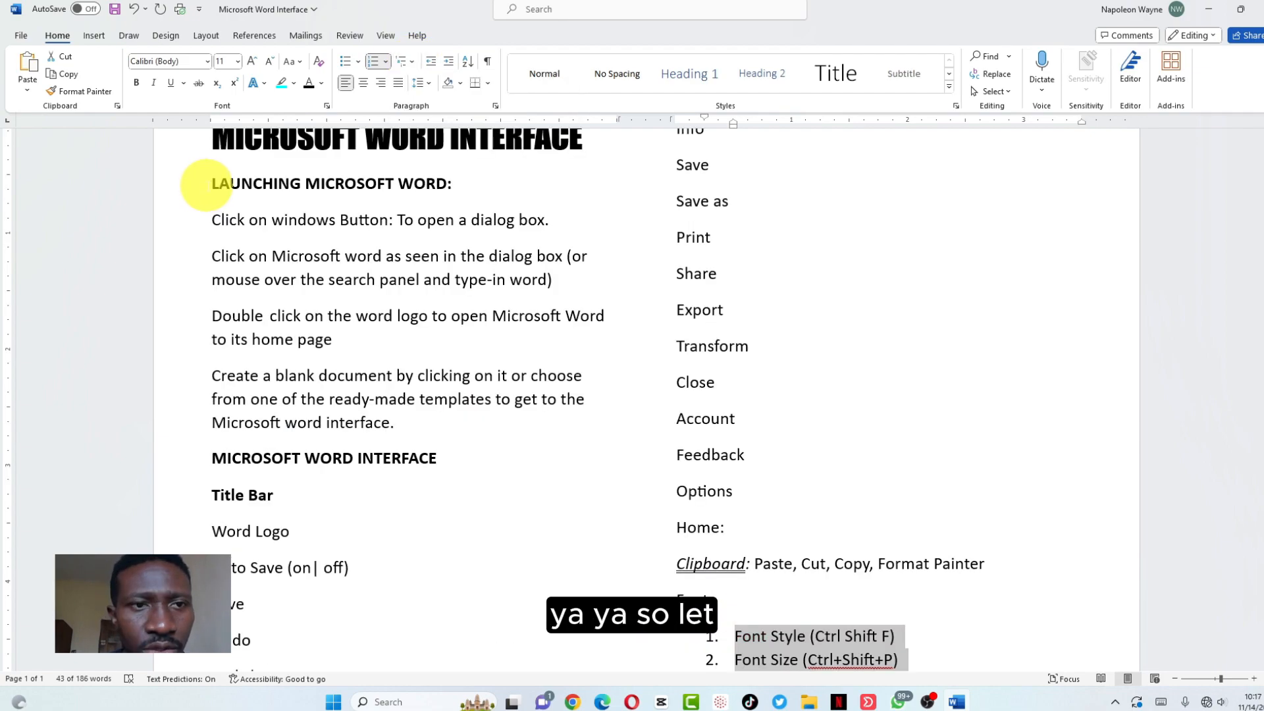
text(1.)
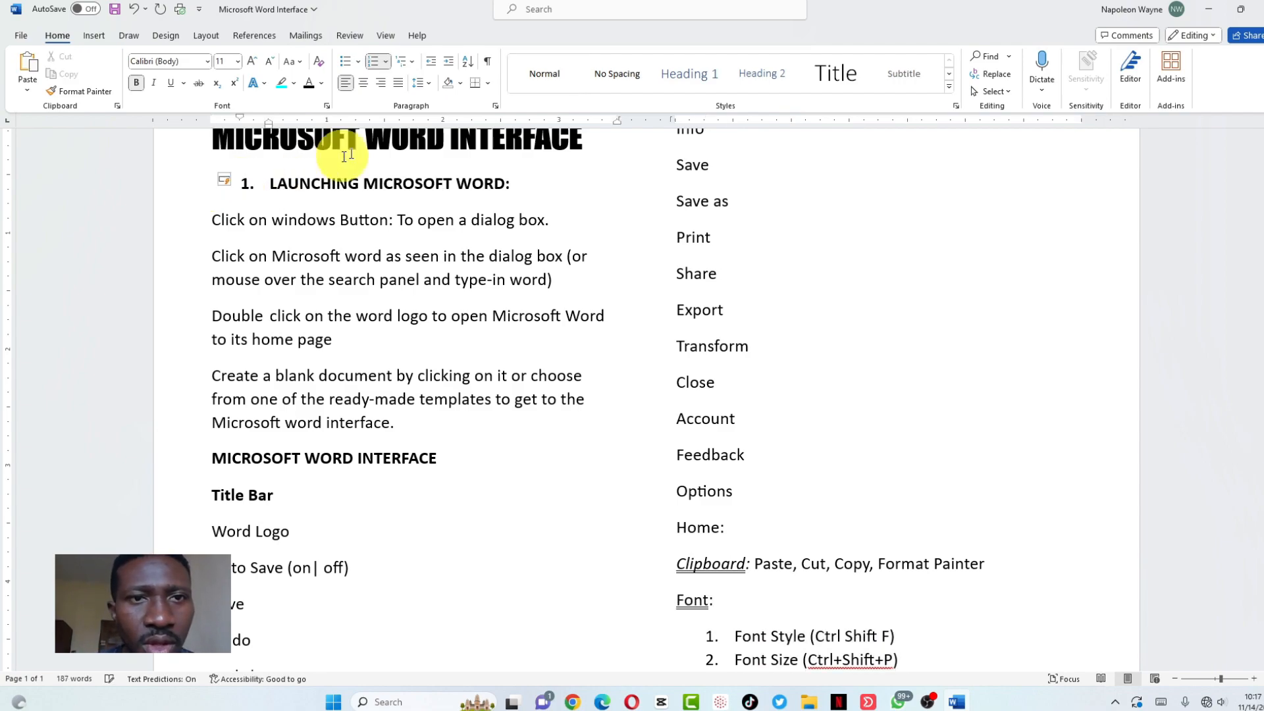
click(408, 62)
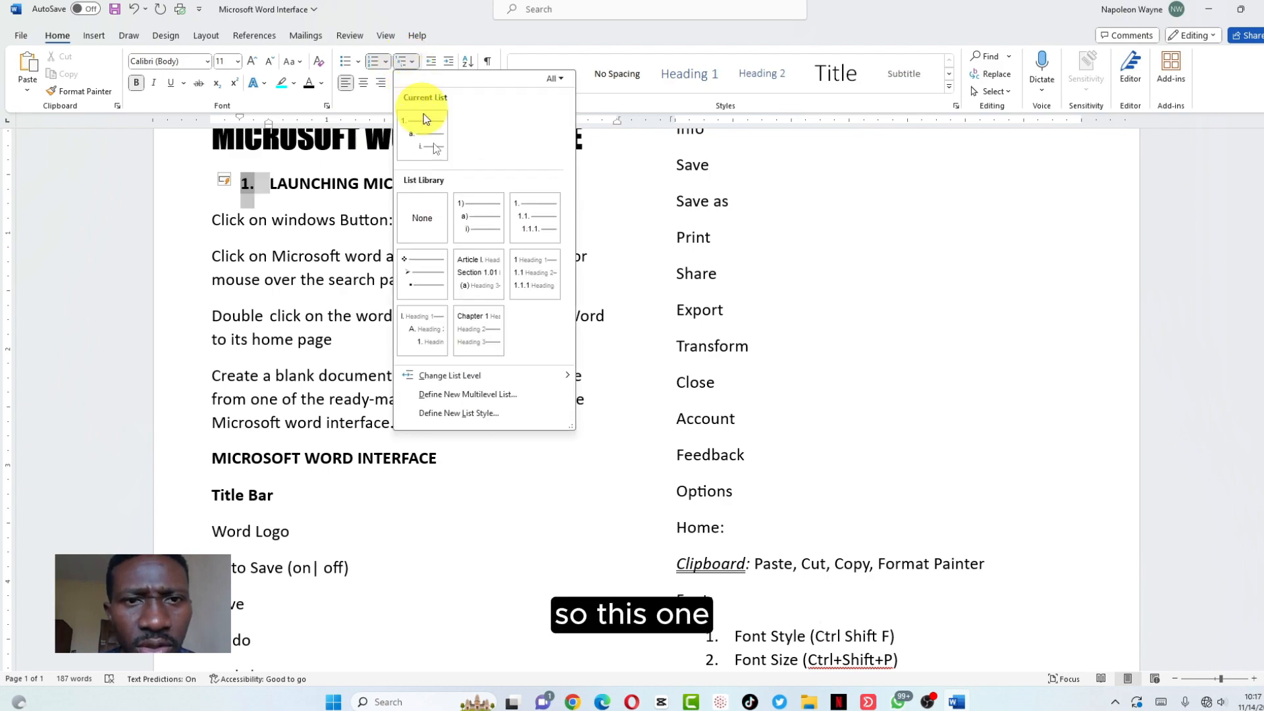
click(473, 220)
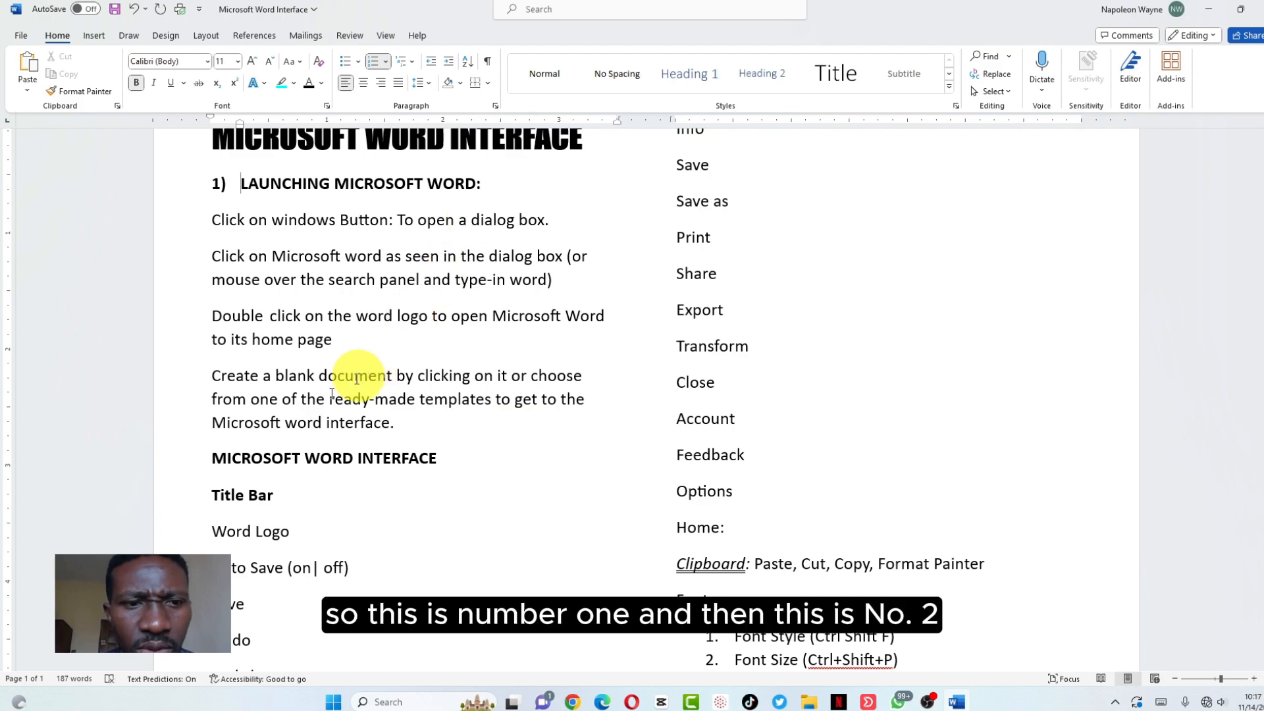
Number the MICROSOFT WORD INTERFACE heading as 2)
click(214, 458)
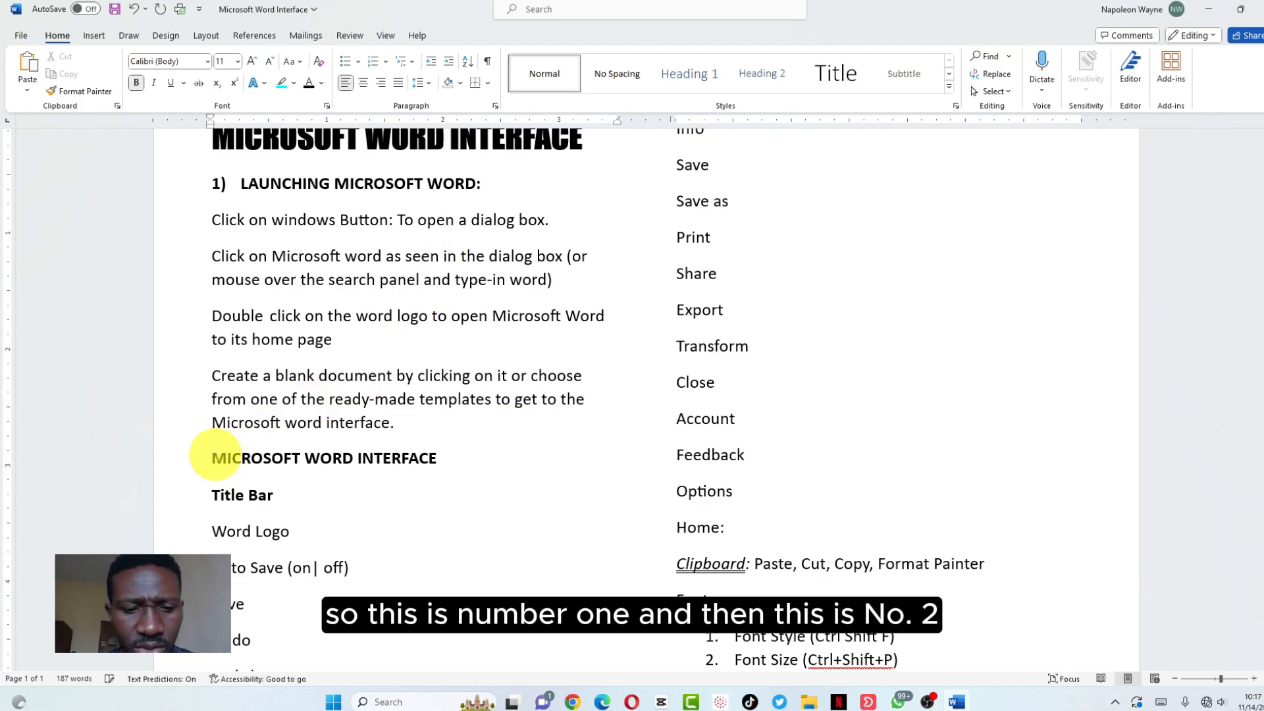
text(2))
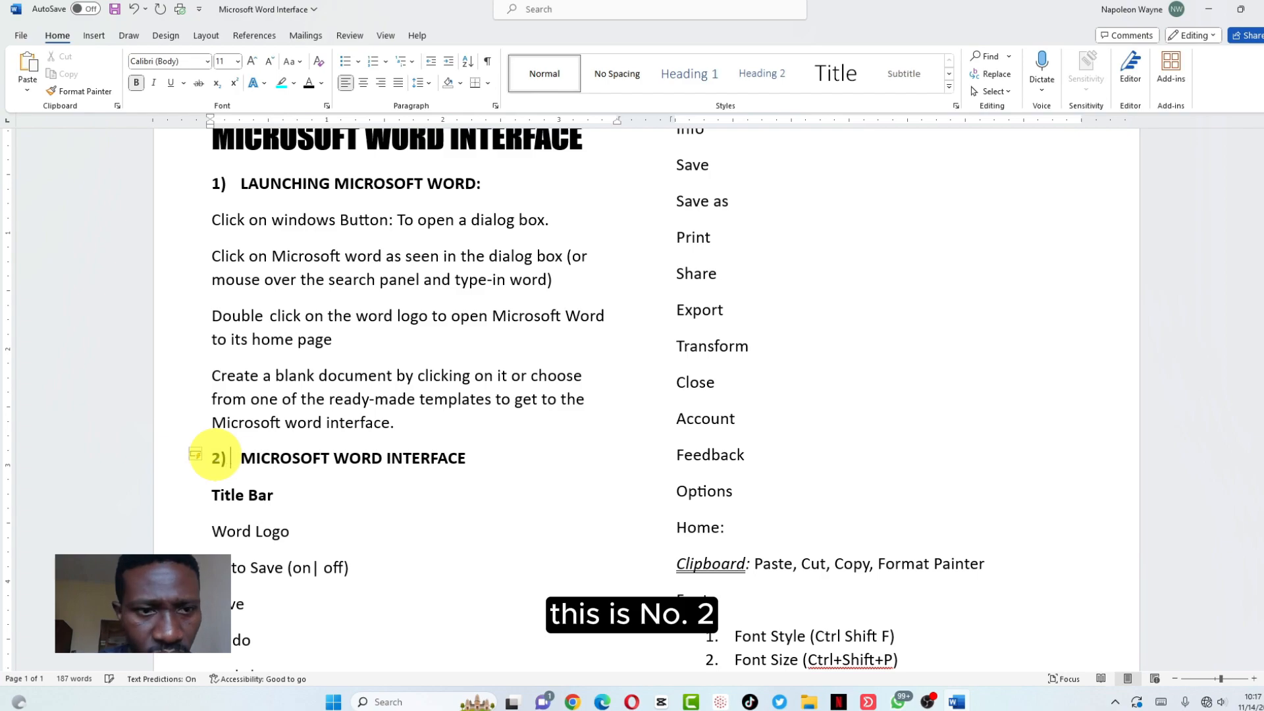
scroll(317, 479, down, 2)
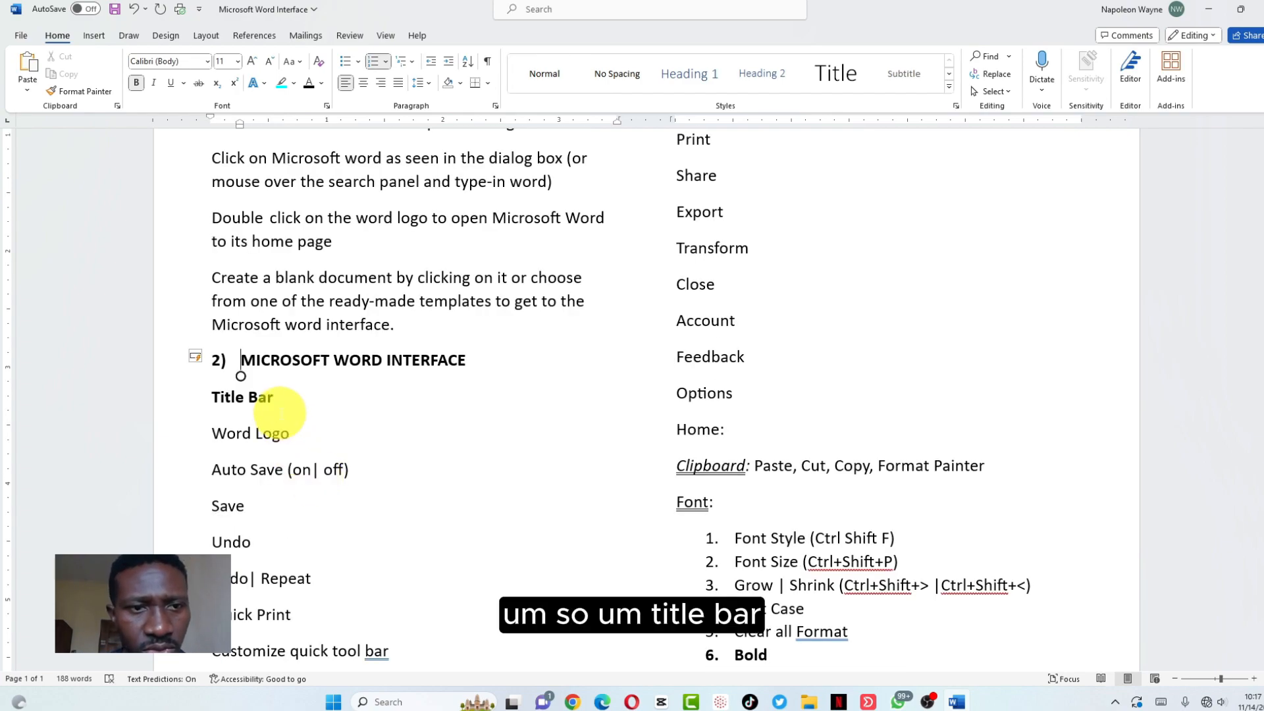
Start a list at Title Bar with 'a.' and decrease its indent until it reads 'a) Title Bar'
scroll(280, 412, up, 2)
scroll(277, 412, down, 3)
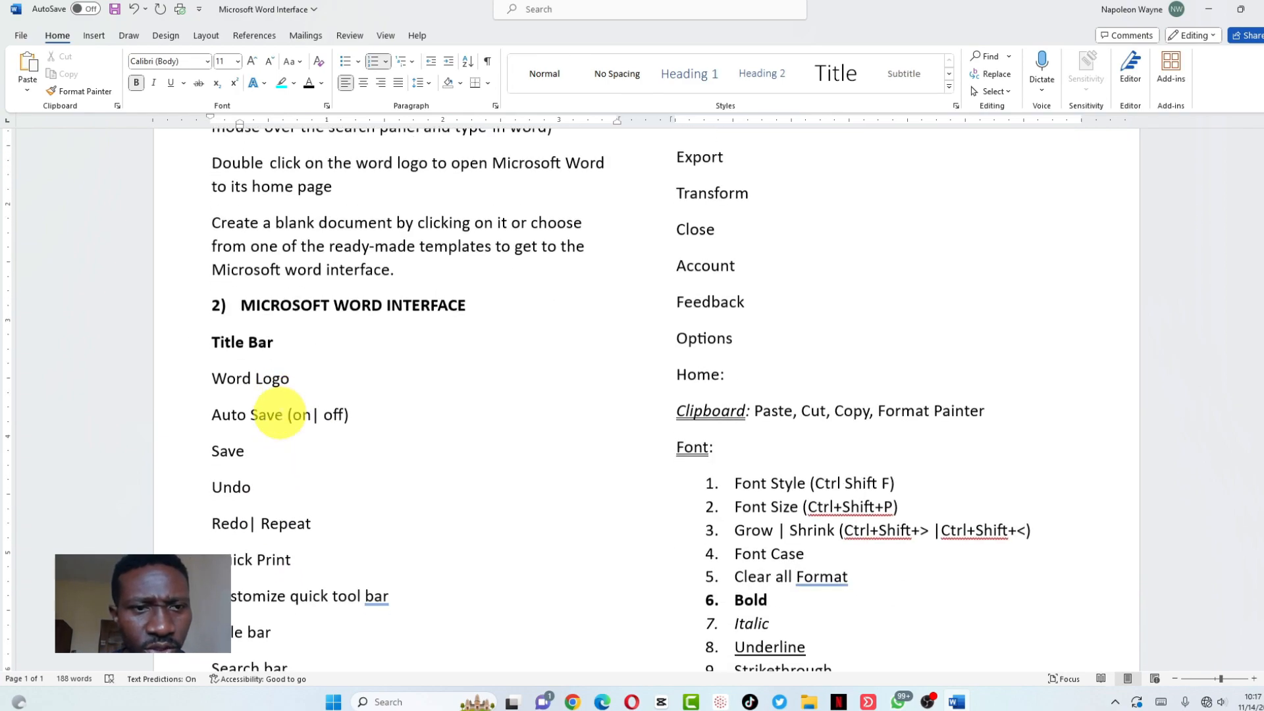
click(412, 61)
key(Escape)
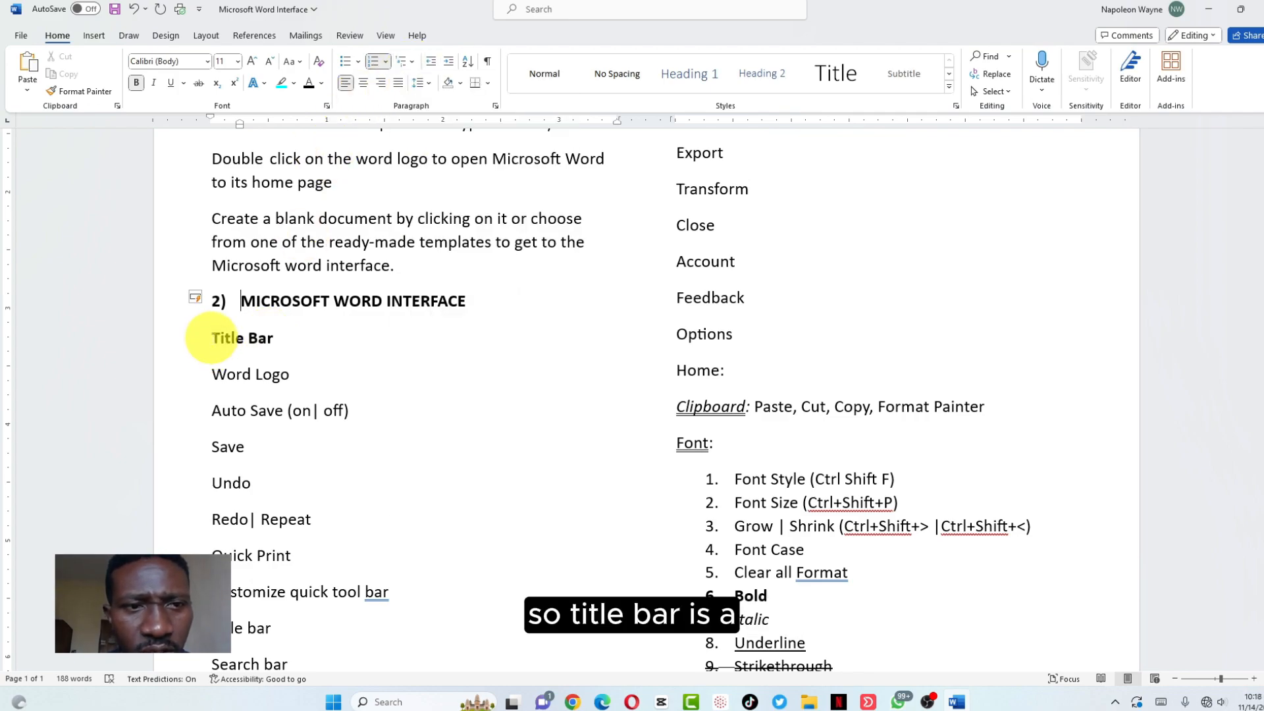
click(211, 337)
text(a.)
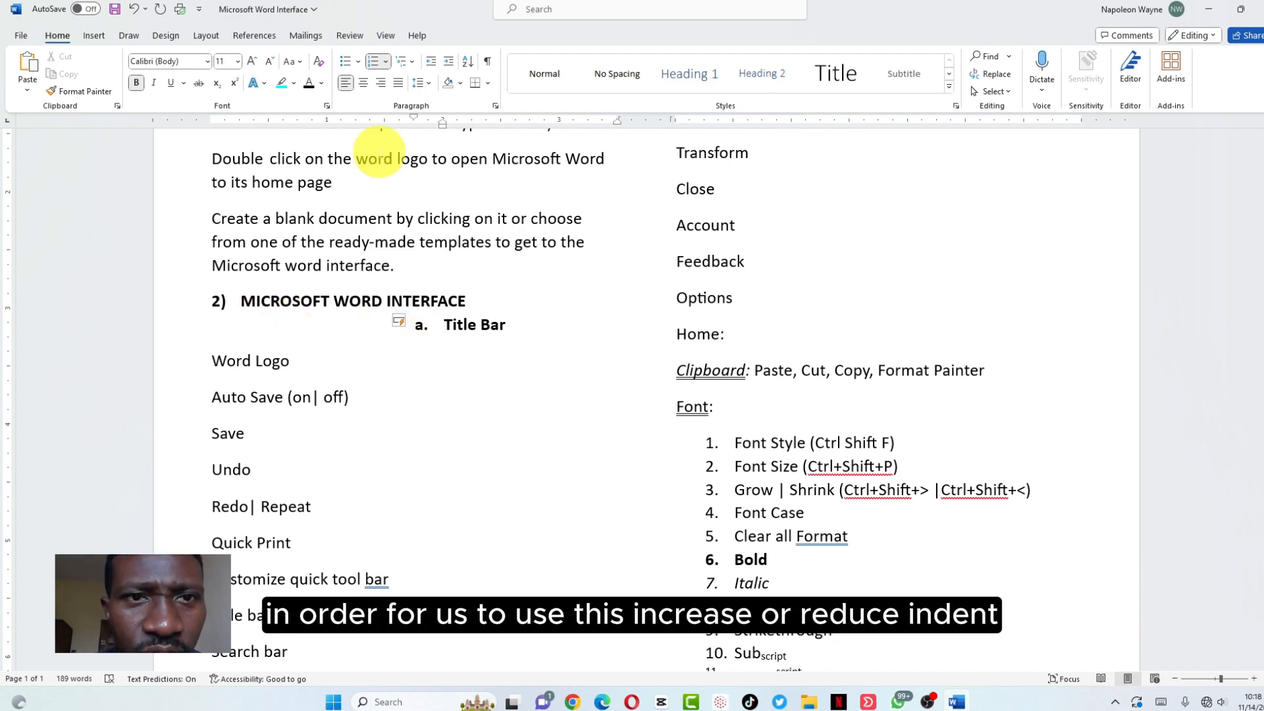
click(432, 62)
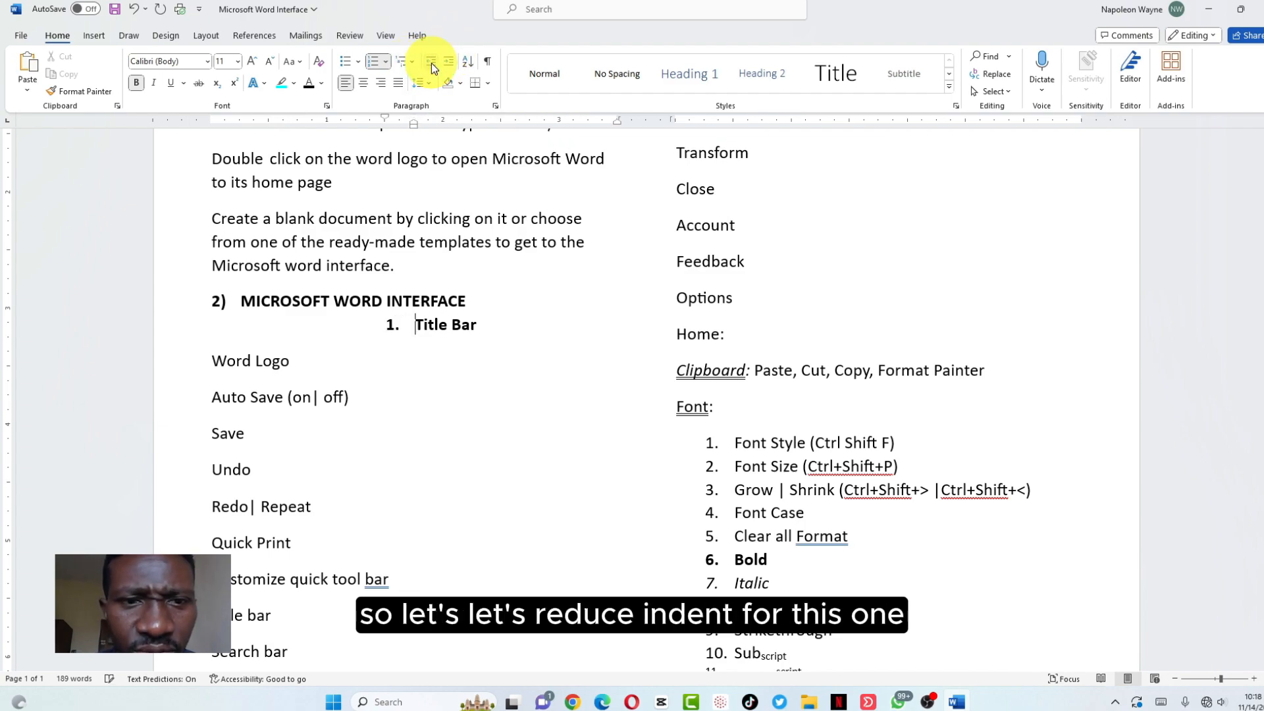
click(432, 62)
click(432, 62)
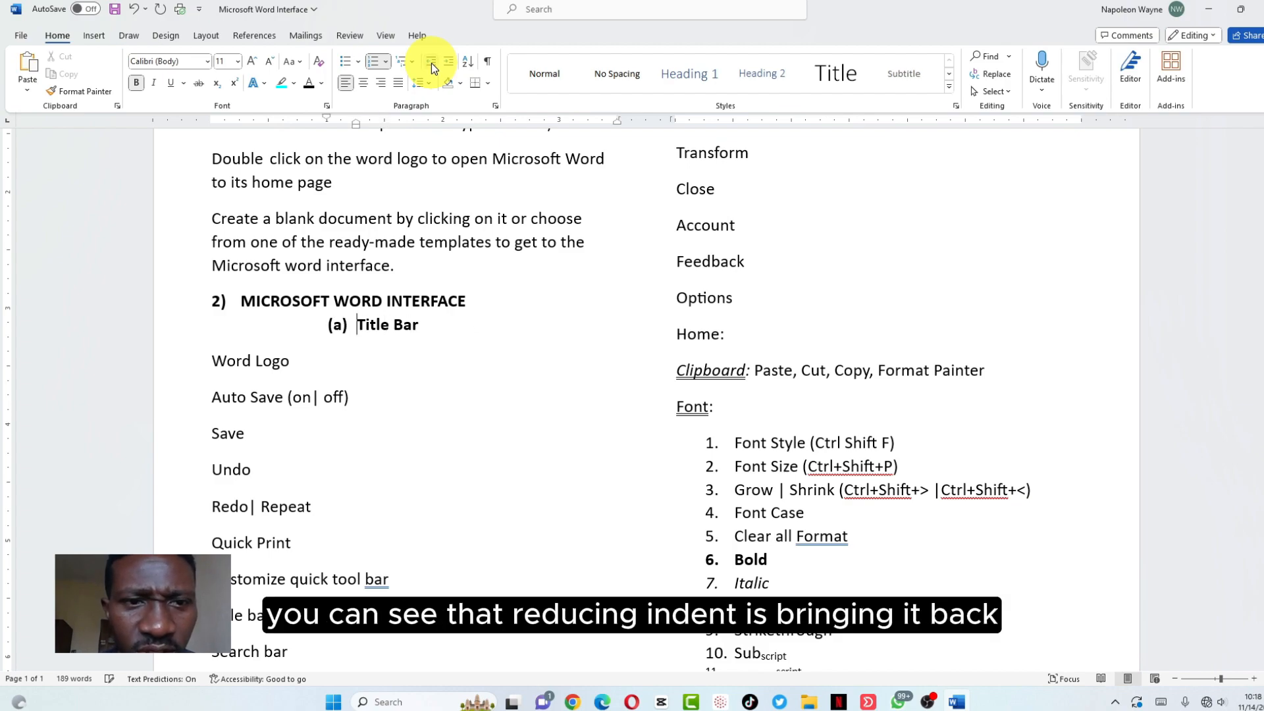
click(431, 62)
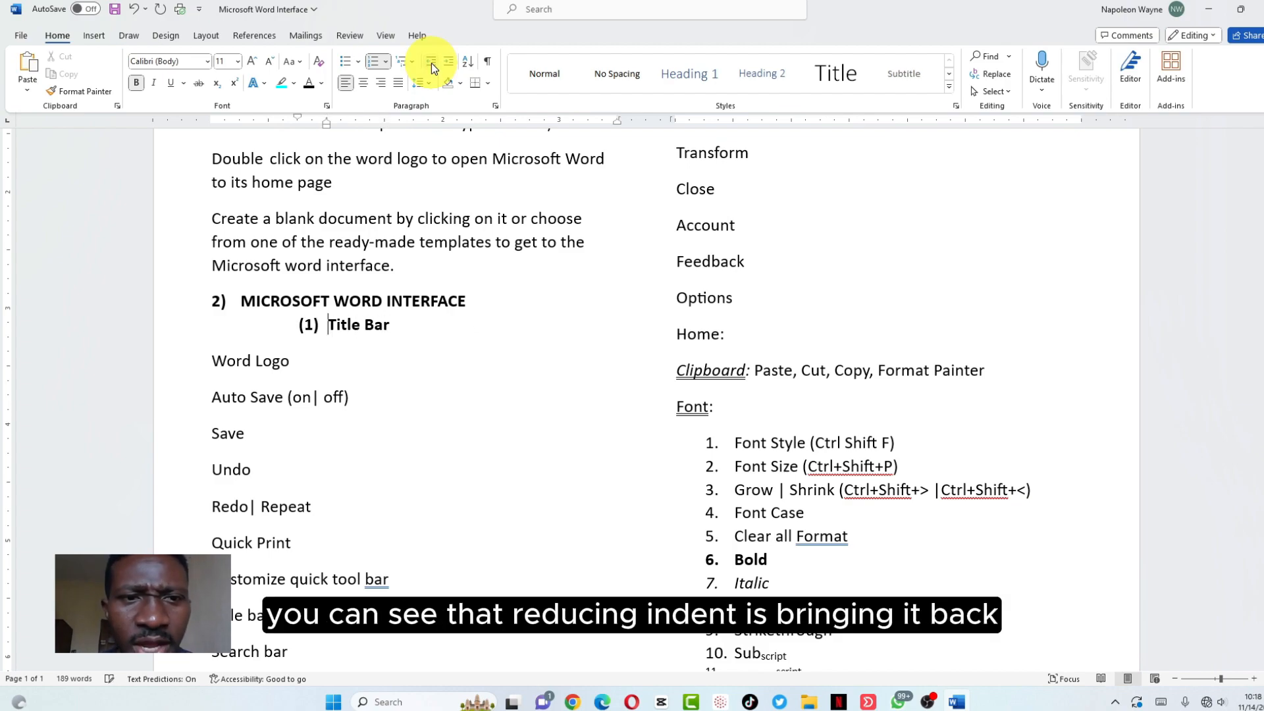
click(432, 62)
click(432, 62)
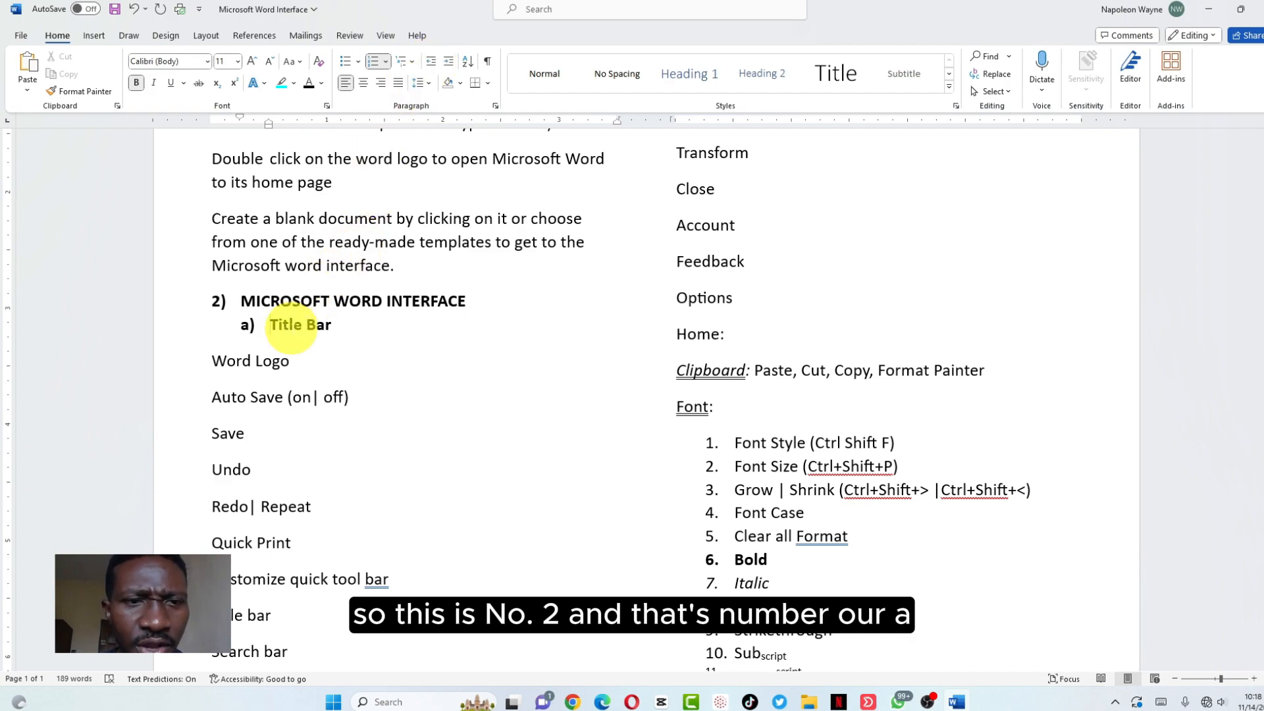
scroll(292, 327, down, 3)
scroll(291, 327, up, 10)
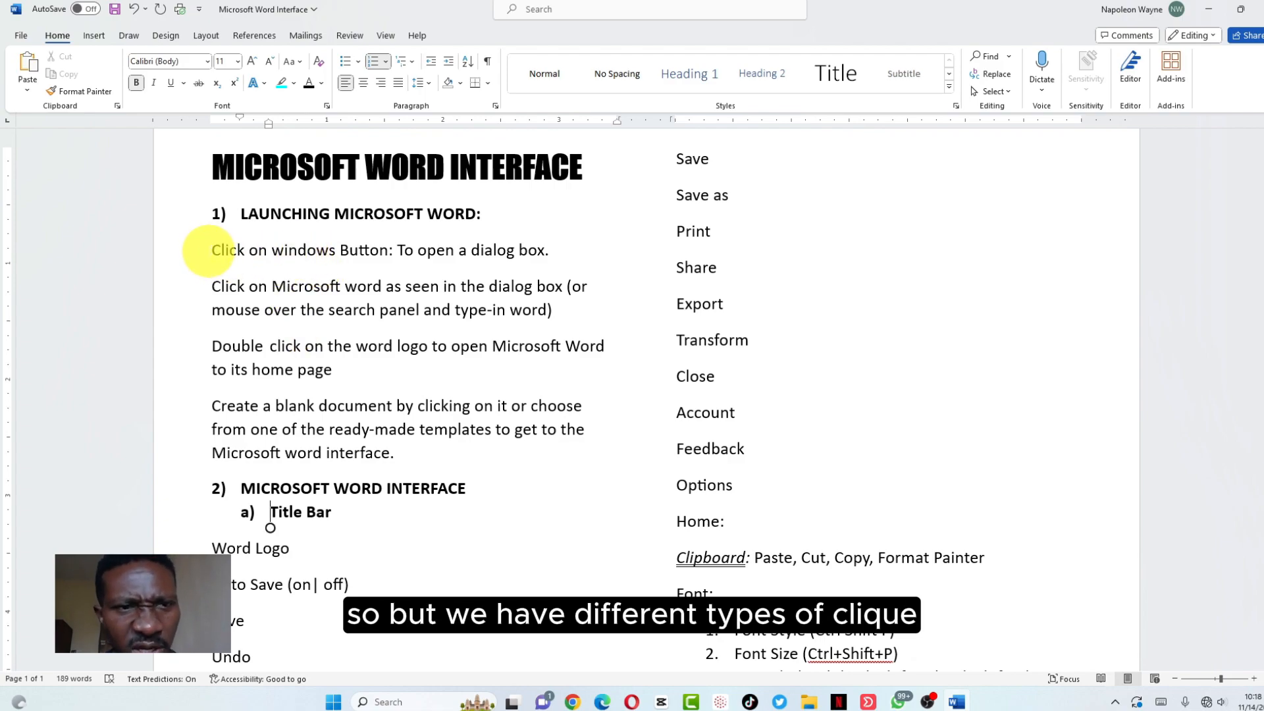
Letter the four launch steps a), b), c) and d) under LAUNCHING MICROSOFT WORD
click(211, 251)
text(a))
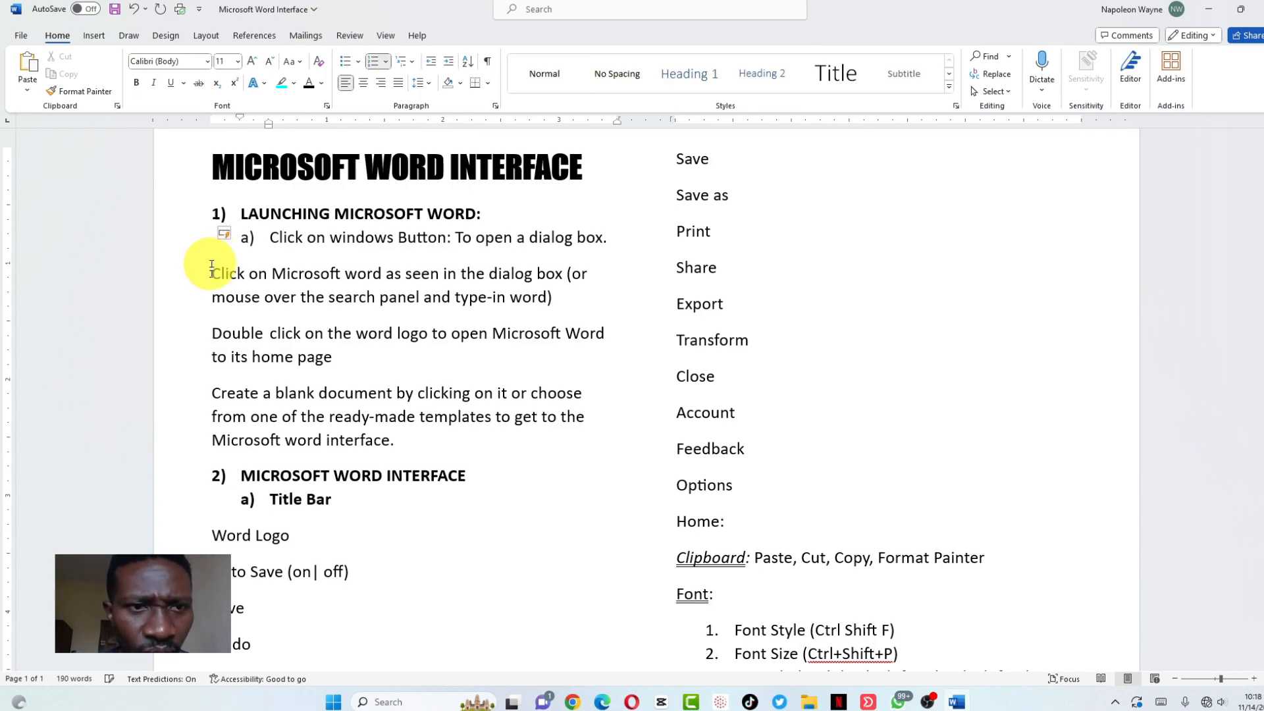
click(211, 275)
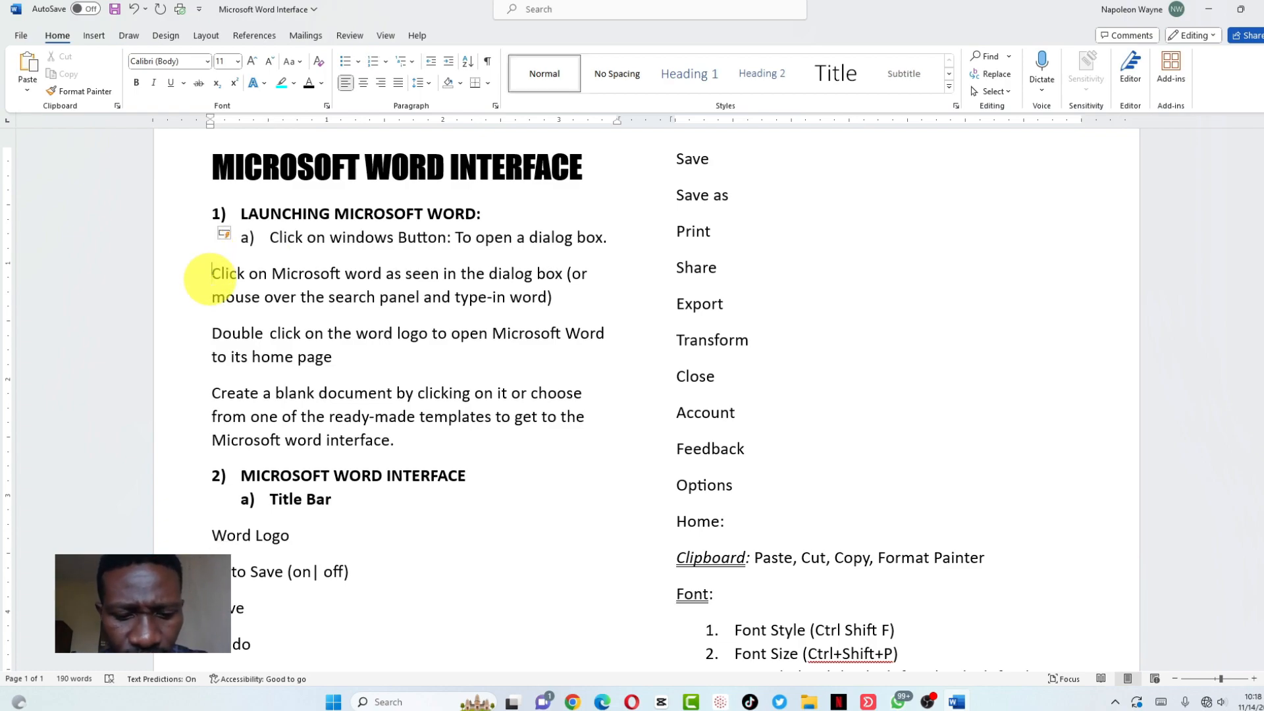
text(b))
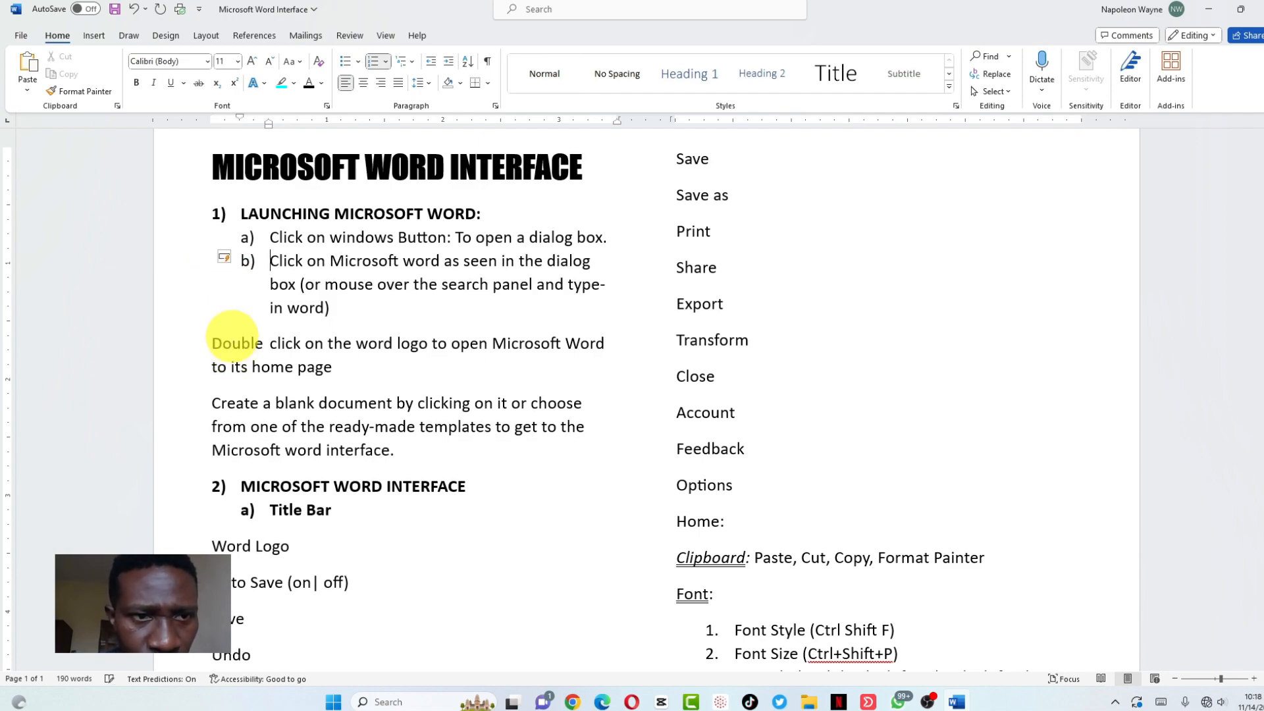
click(209, 346)
text(c))
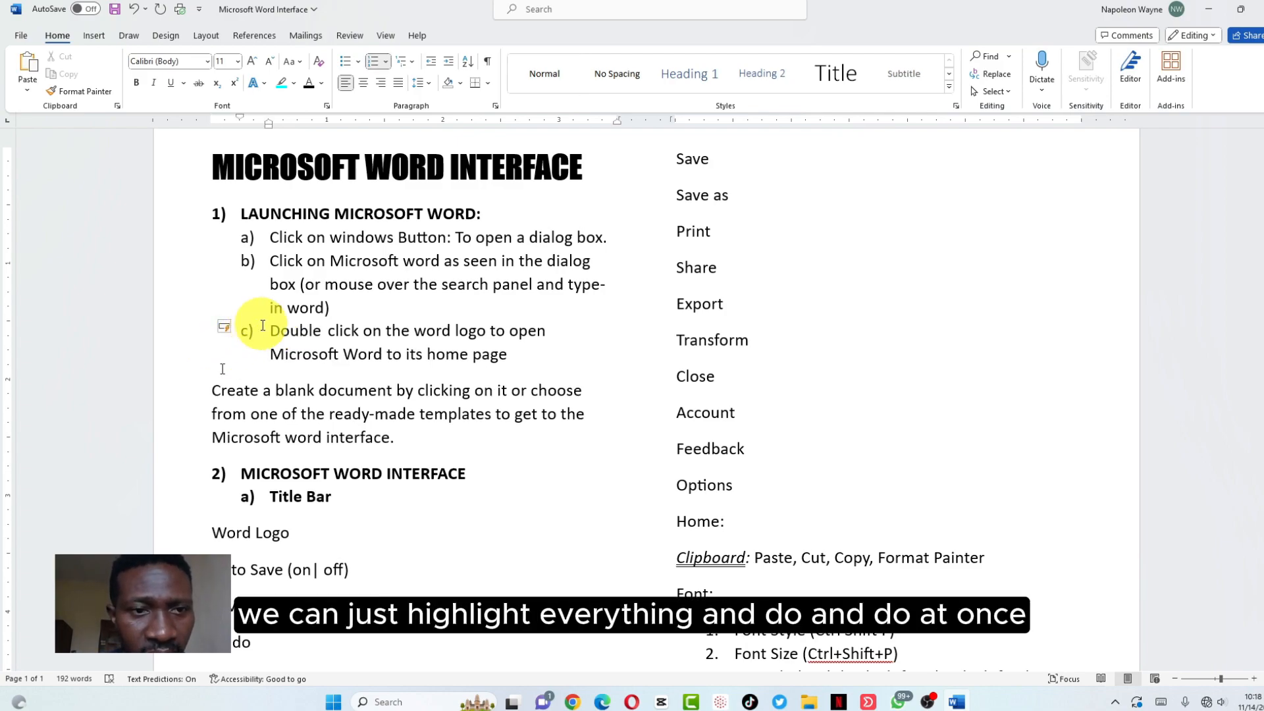
click(210, 393)
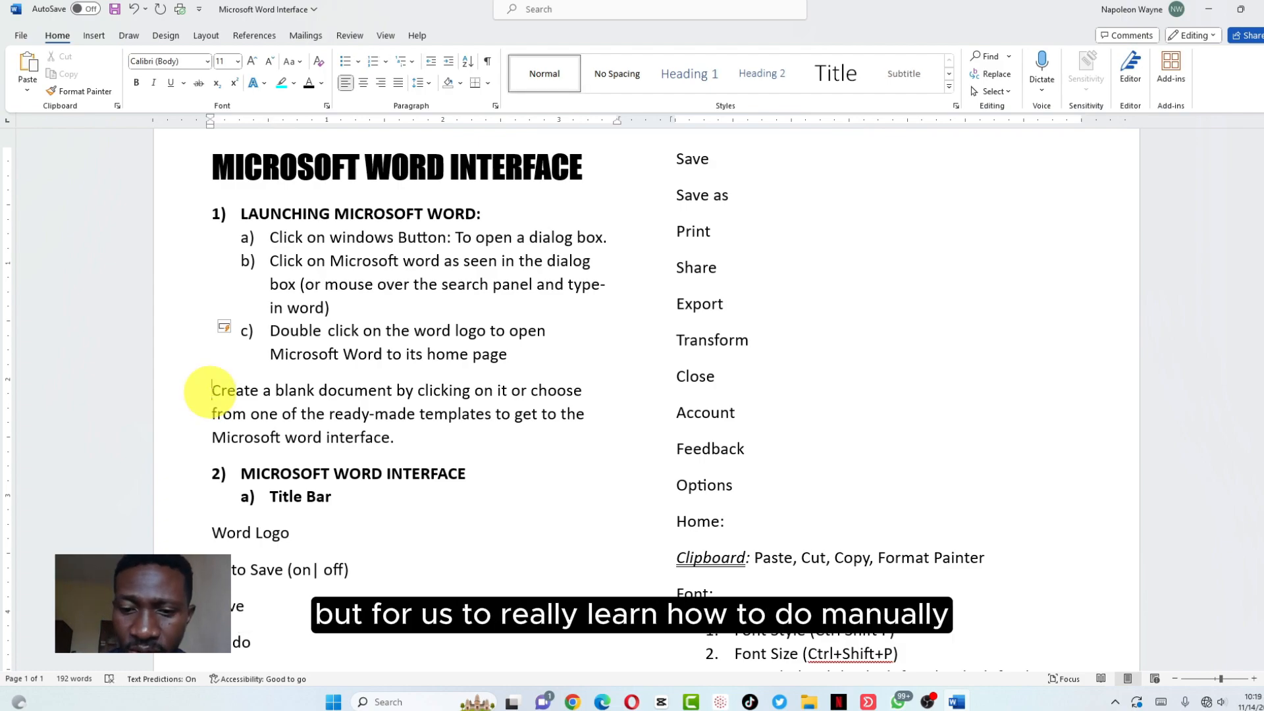
text(d))
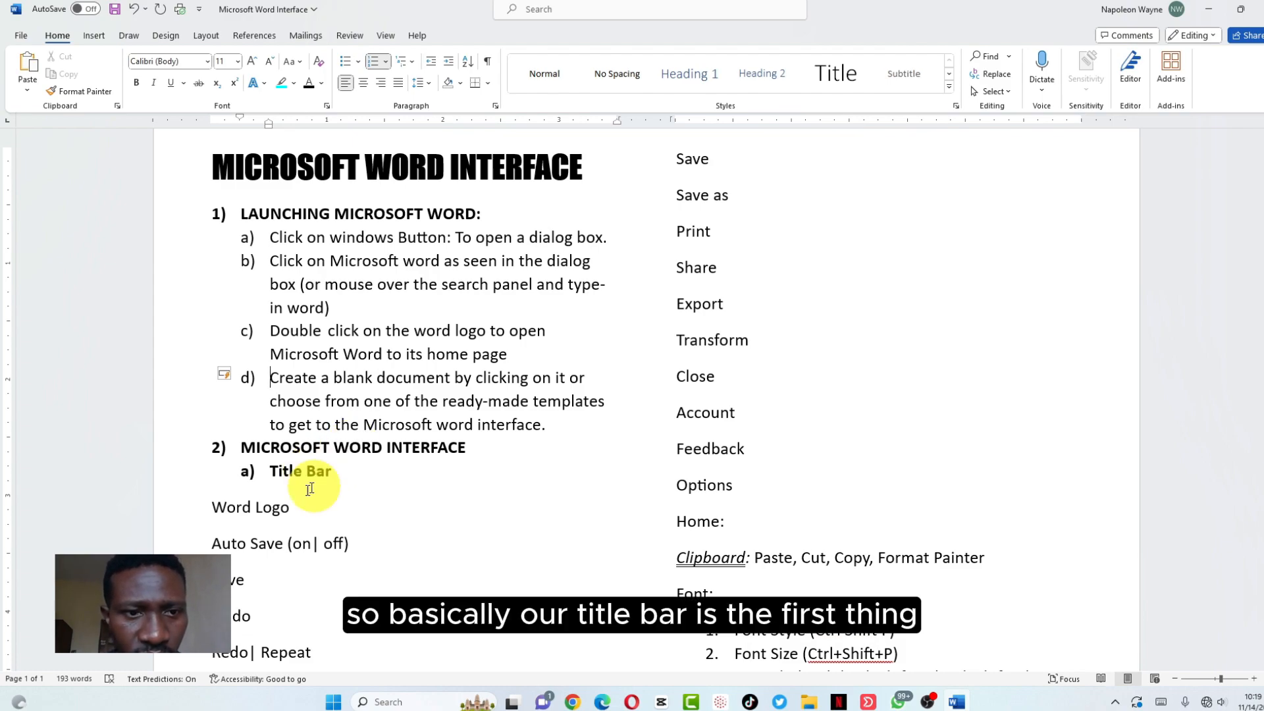
Turn 'Tabs bar:' into sub-item b) following 'a) Title Bar'
scroll(297, 494, down, 3)
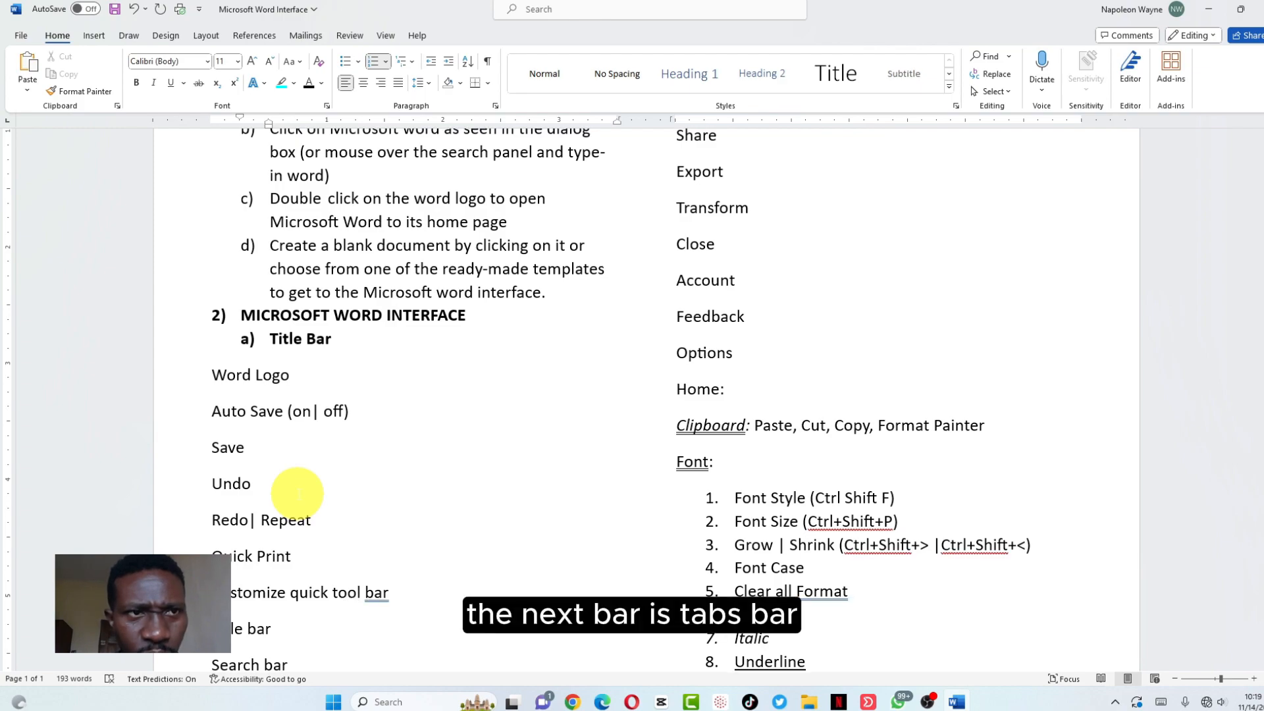
scroll(298, 493, down, 3)
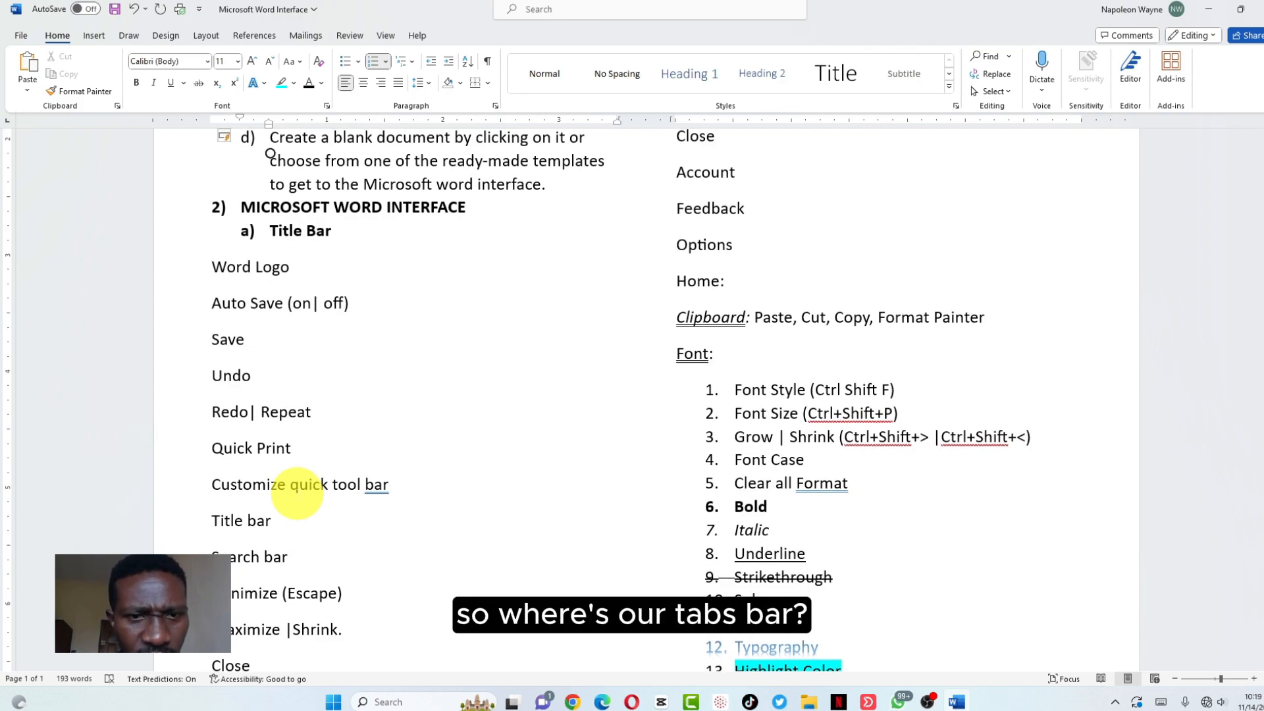
scroll(298, 493, down, 3)
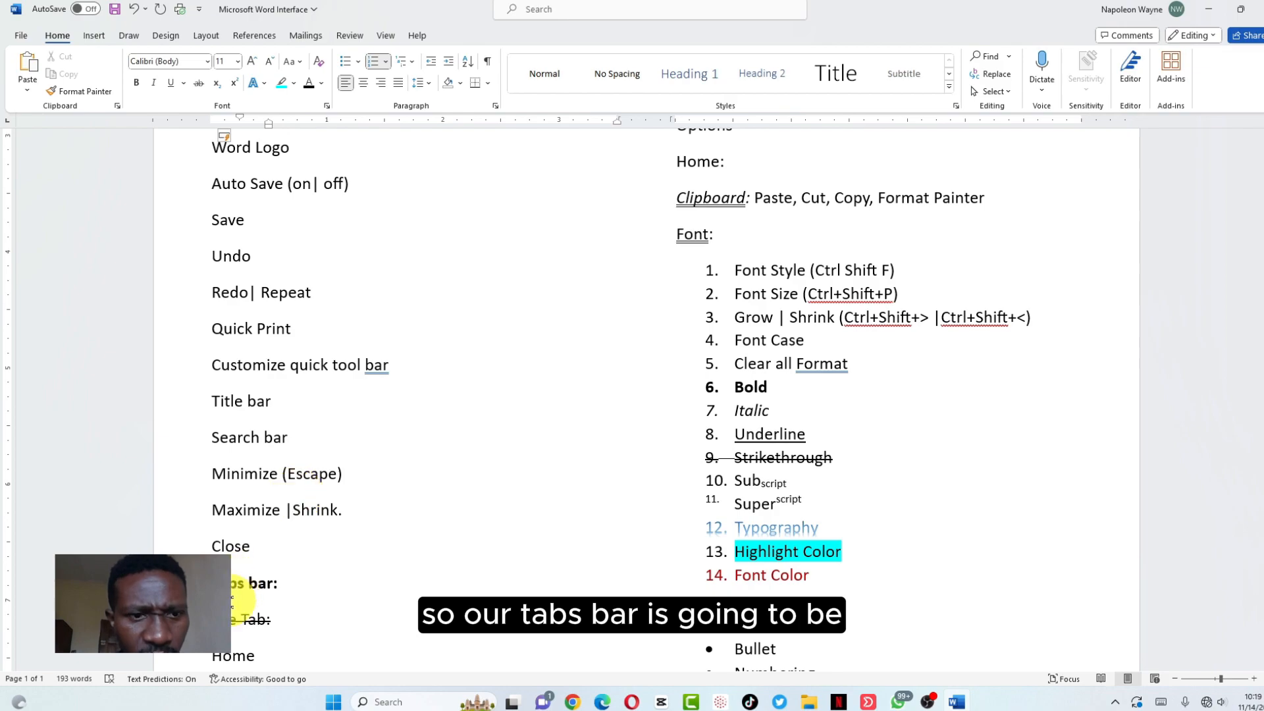
click(232, 582)
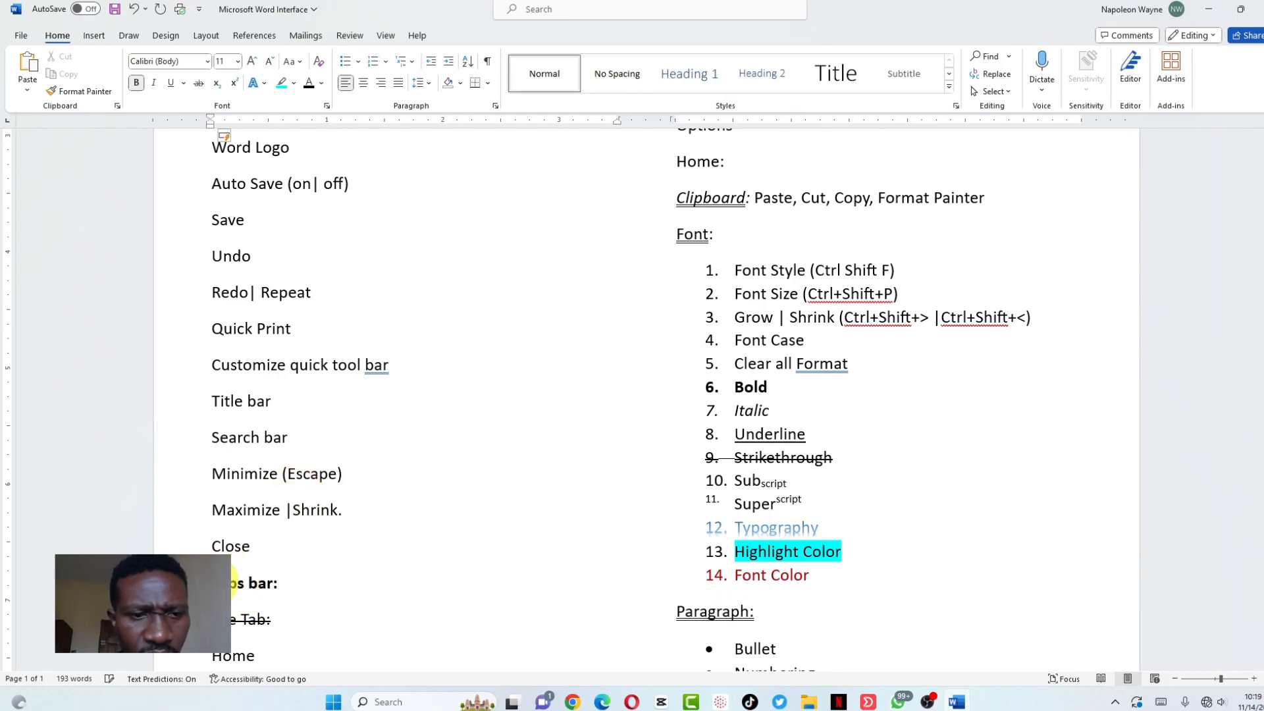
scroll(232, 583, up, 10)
scroll(232, 583, down, 7)
scroll(231, 583, down, 3)
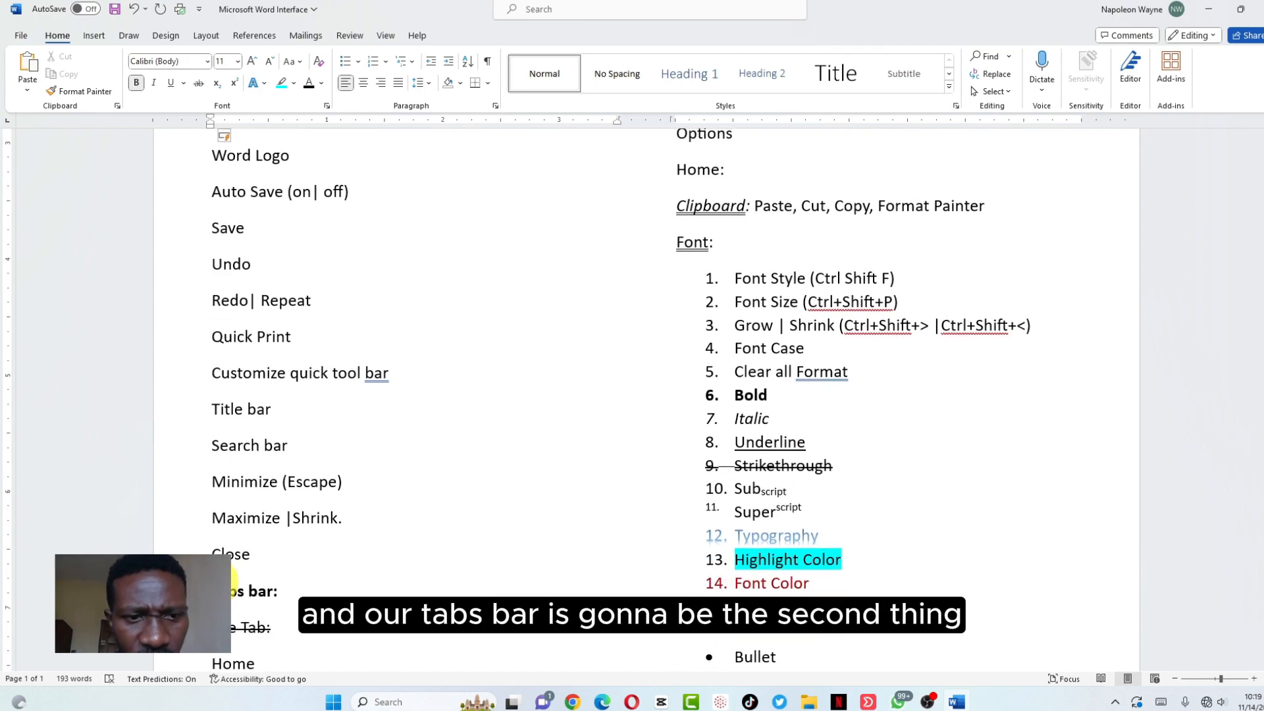
text(ab)
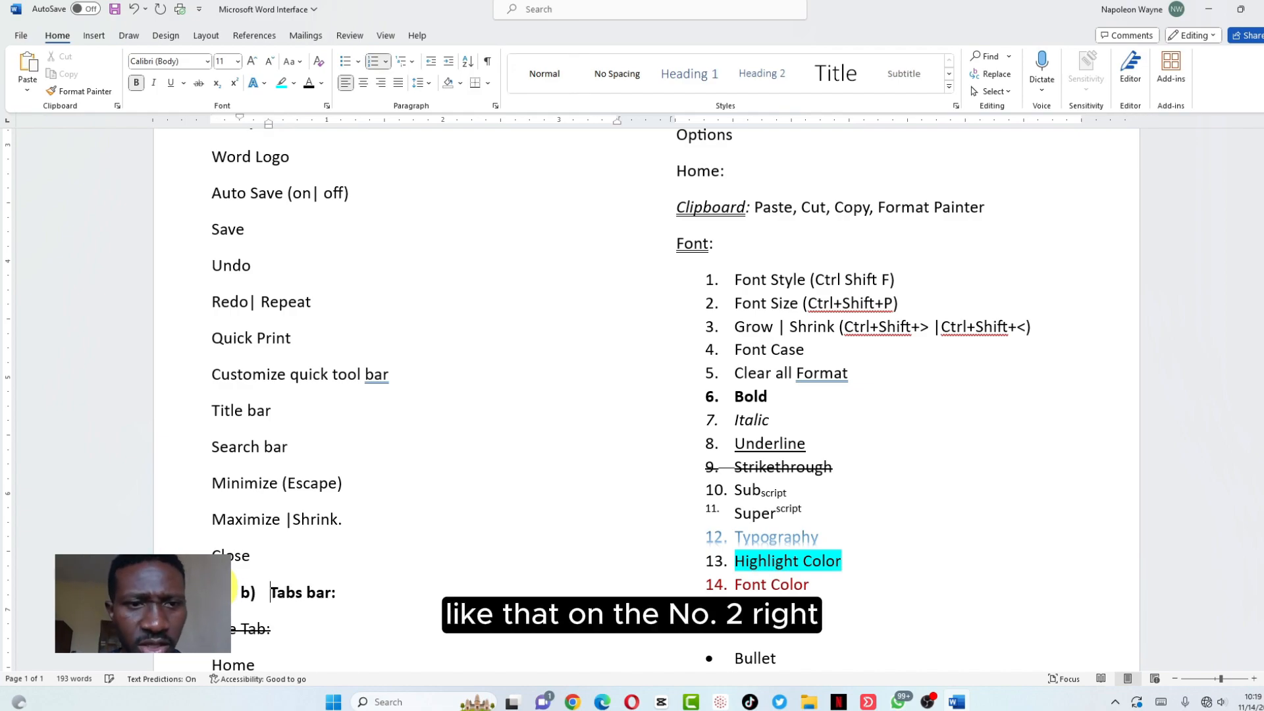
scroll(223, 586, up, 4)
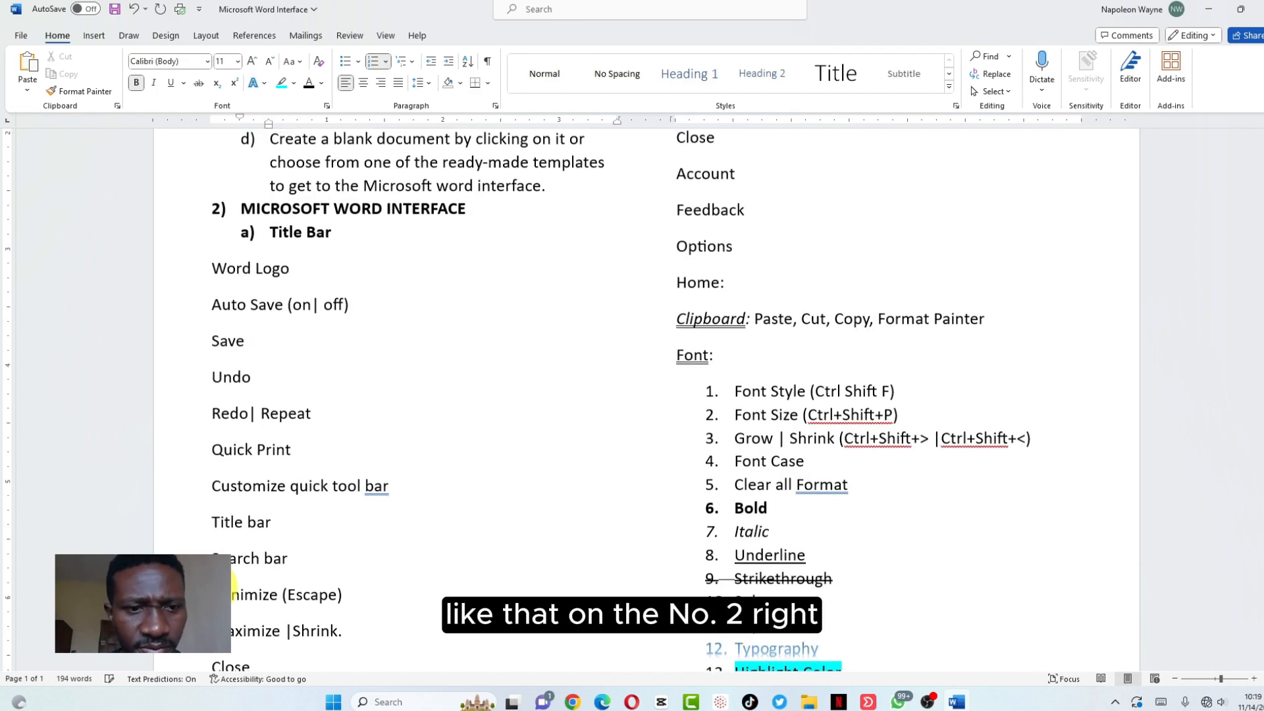
scroll(232, 584, down, 2)
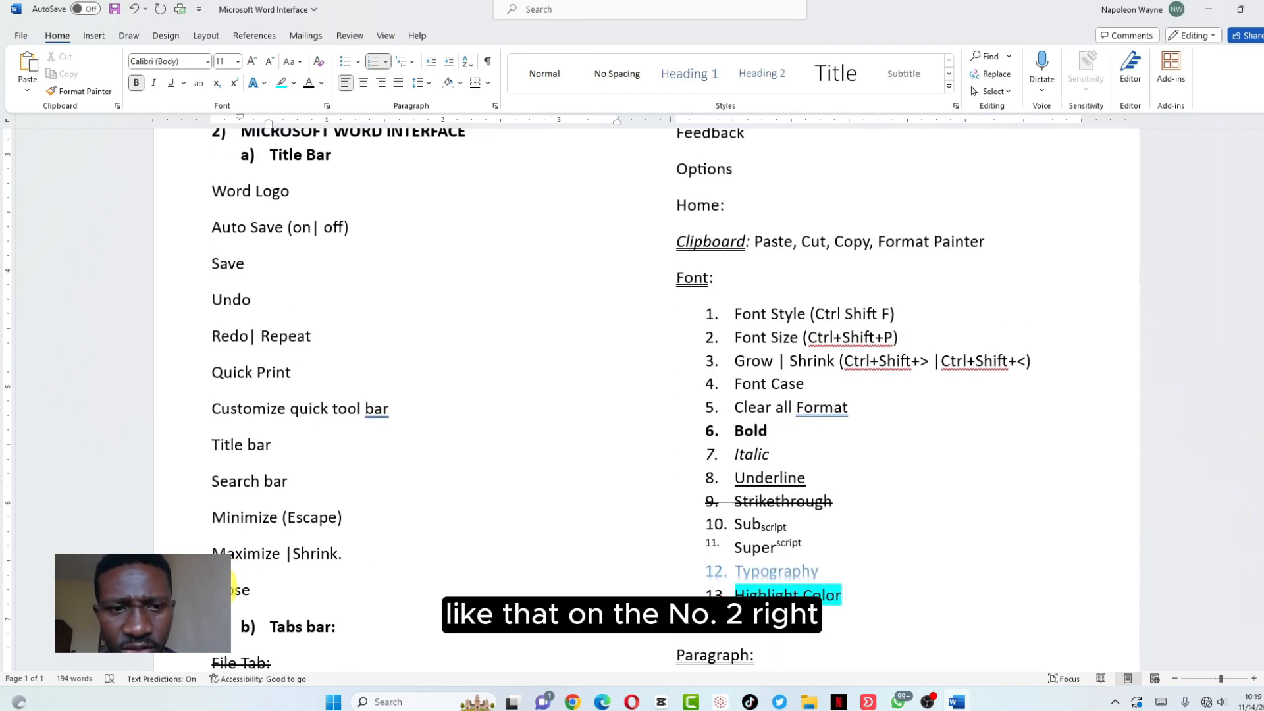
scroll(232, 584, up, 6)
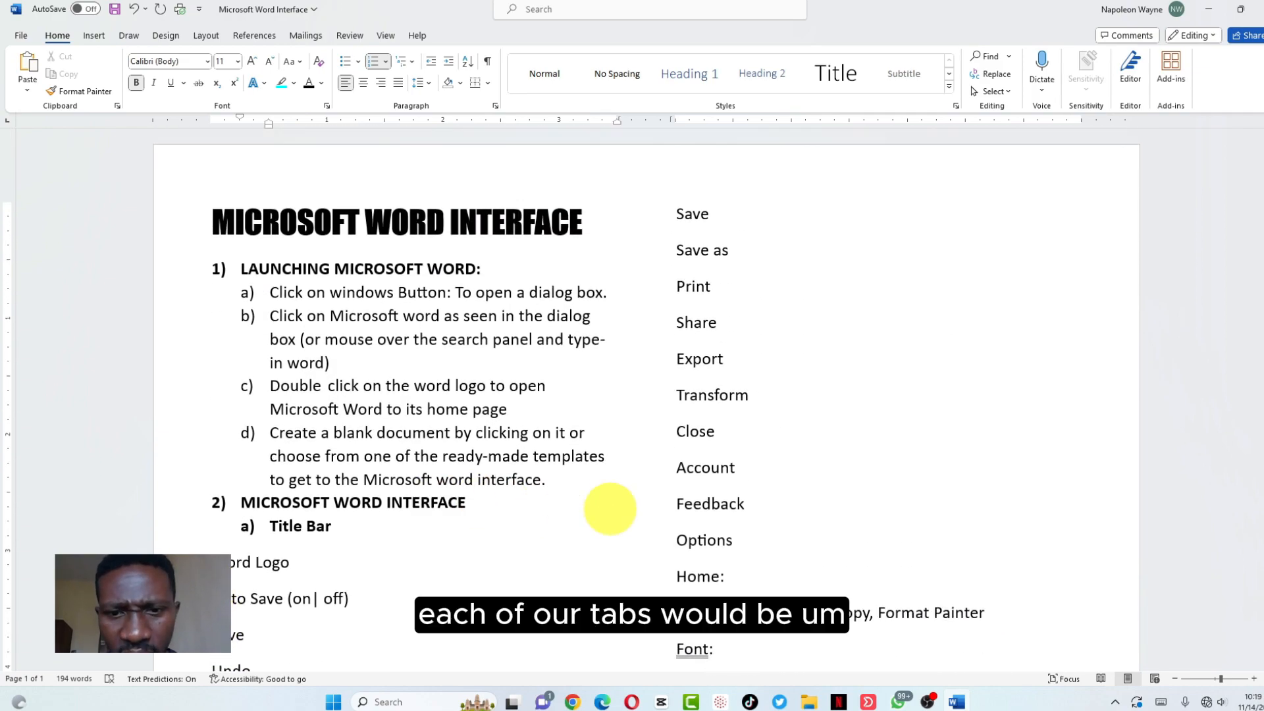
scroll(502, 429, down, 7)
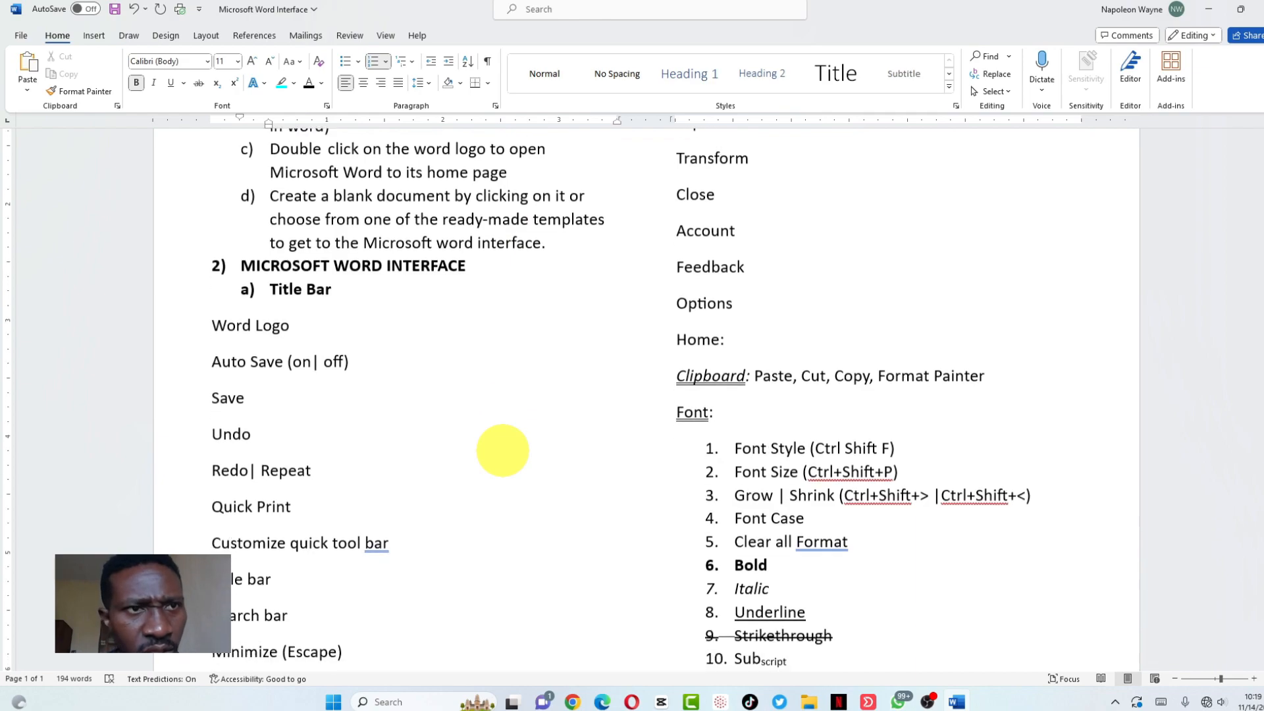
scroll(502, 450, down, 8)
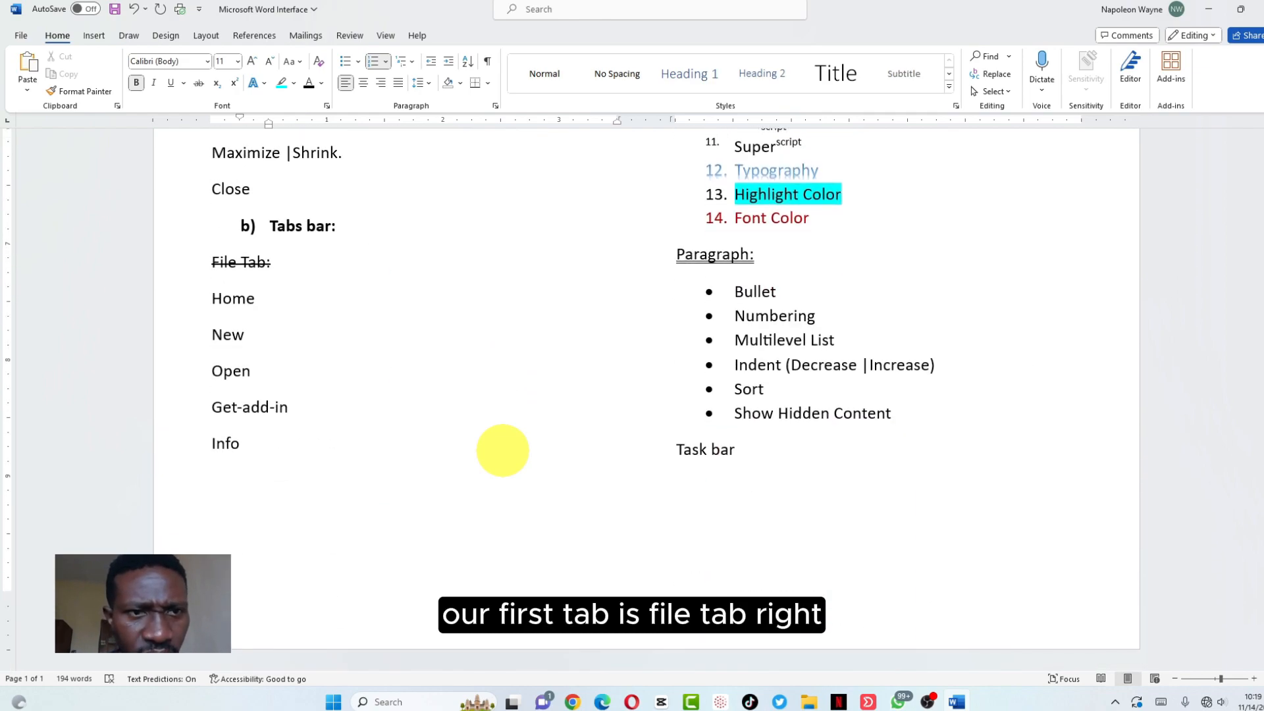
Number 'File Tab:' as Roman numeral I. and indent it two levels beneath Tabs bar
click(189, 262)
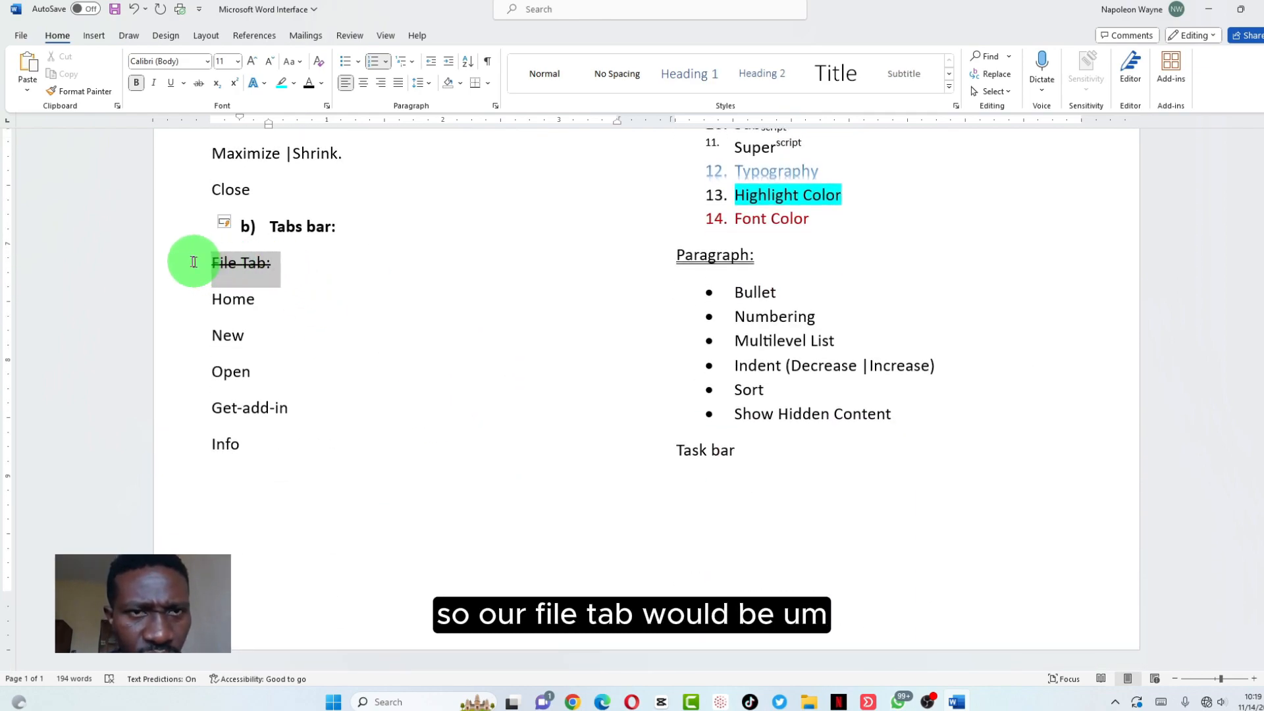
click(415, 62)
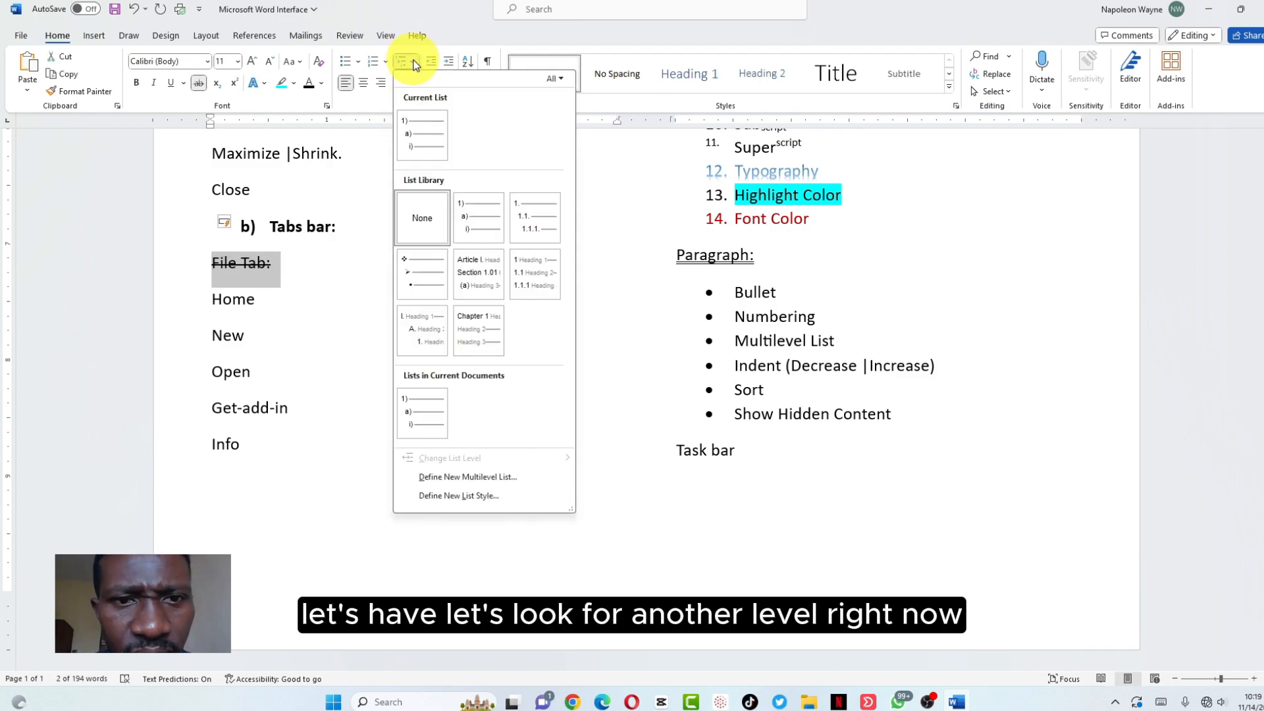
click(422, 135)
click(386, 61)
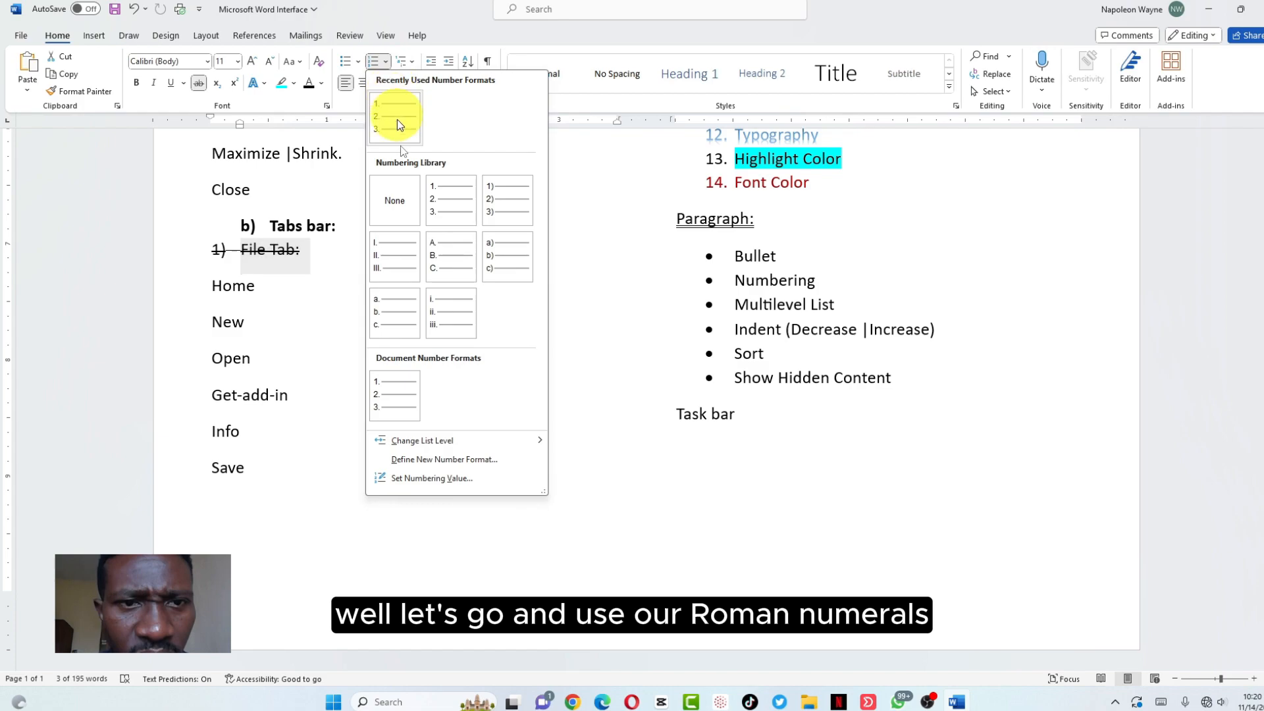
click(397, 259)
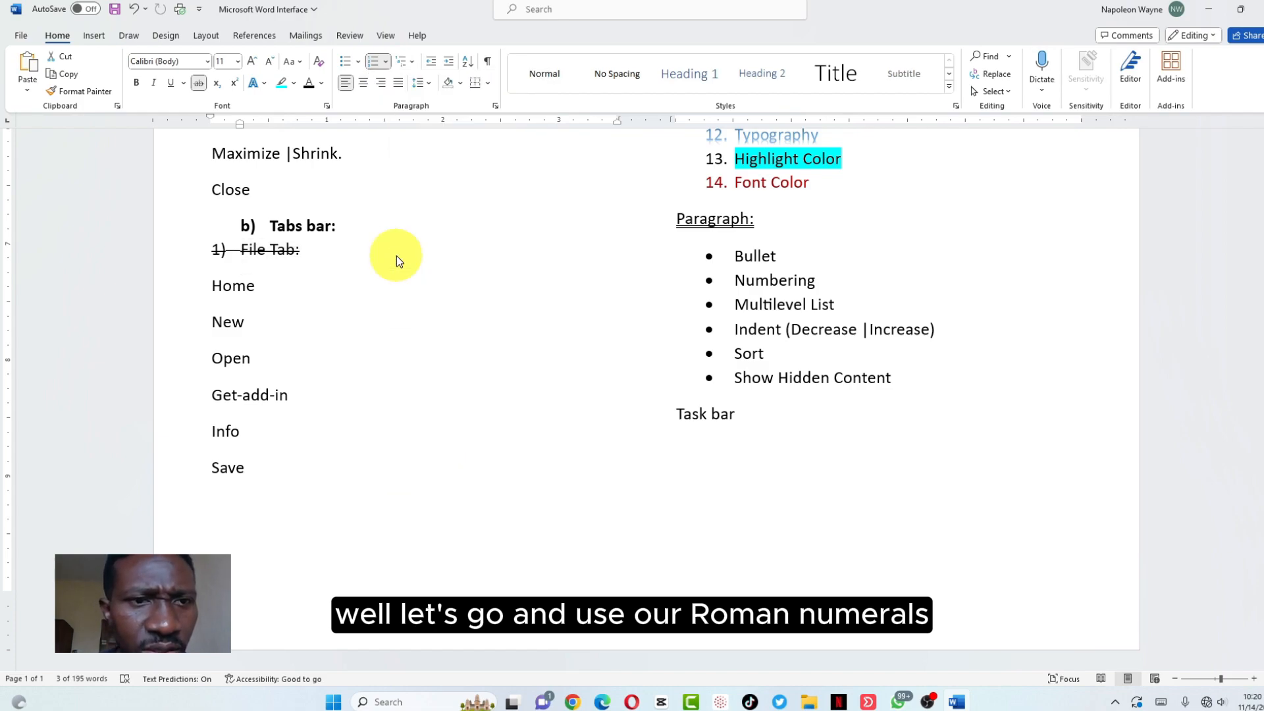
click(448, 63)
click(447, 64)
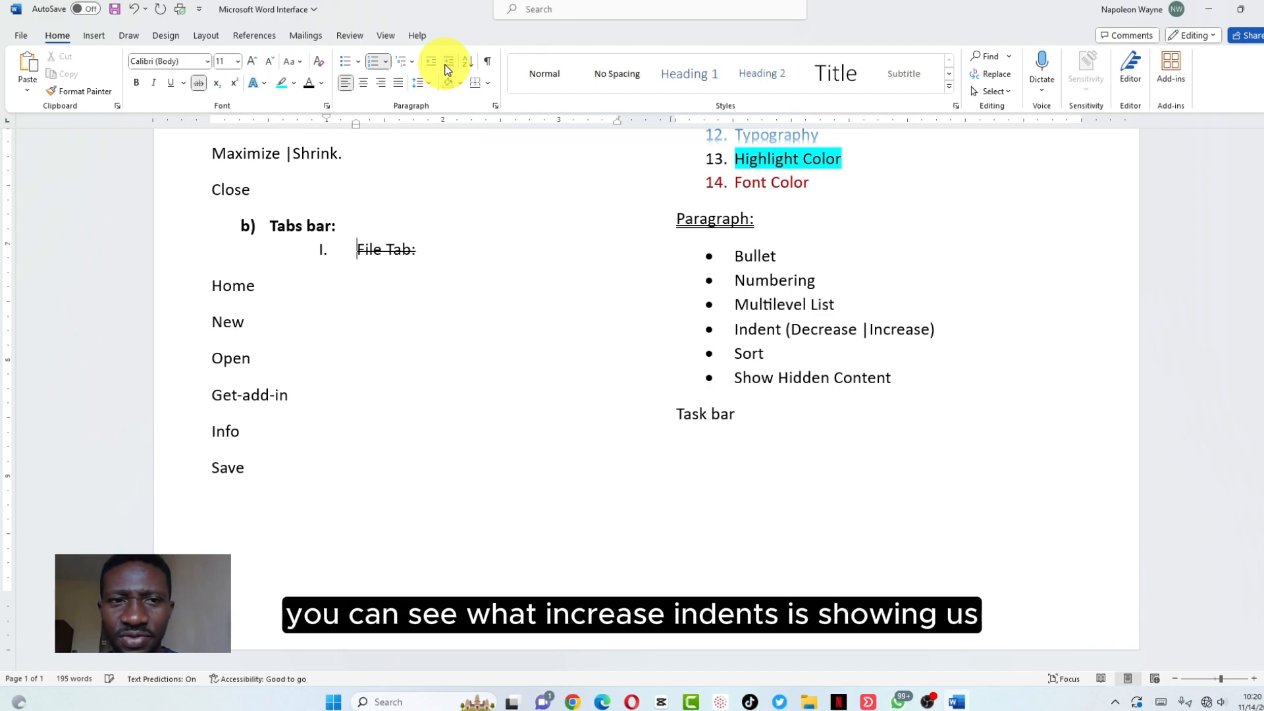
drag(211, 285, 798, 516)
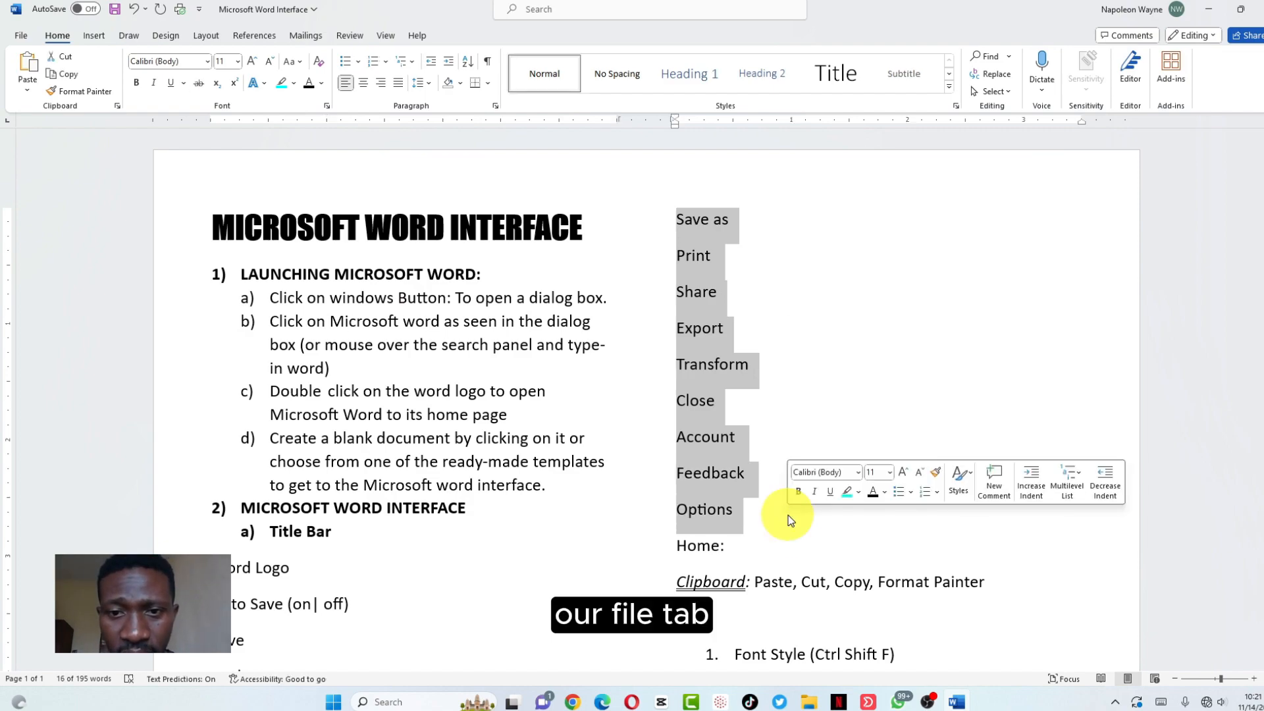
Indent the Save as to Options lines and number 'Home:' as Roman numeral II
click(450, 62)
click(450, 62)
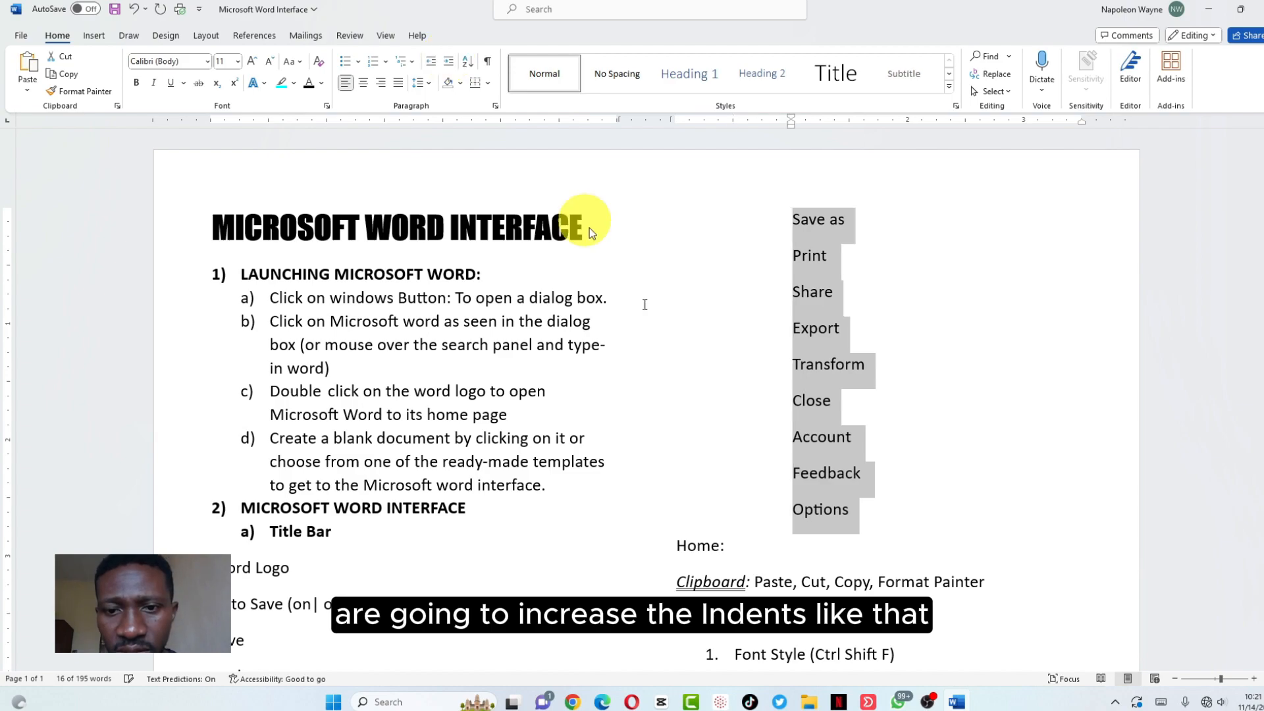
drag(732, 545, 666, 538)
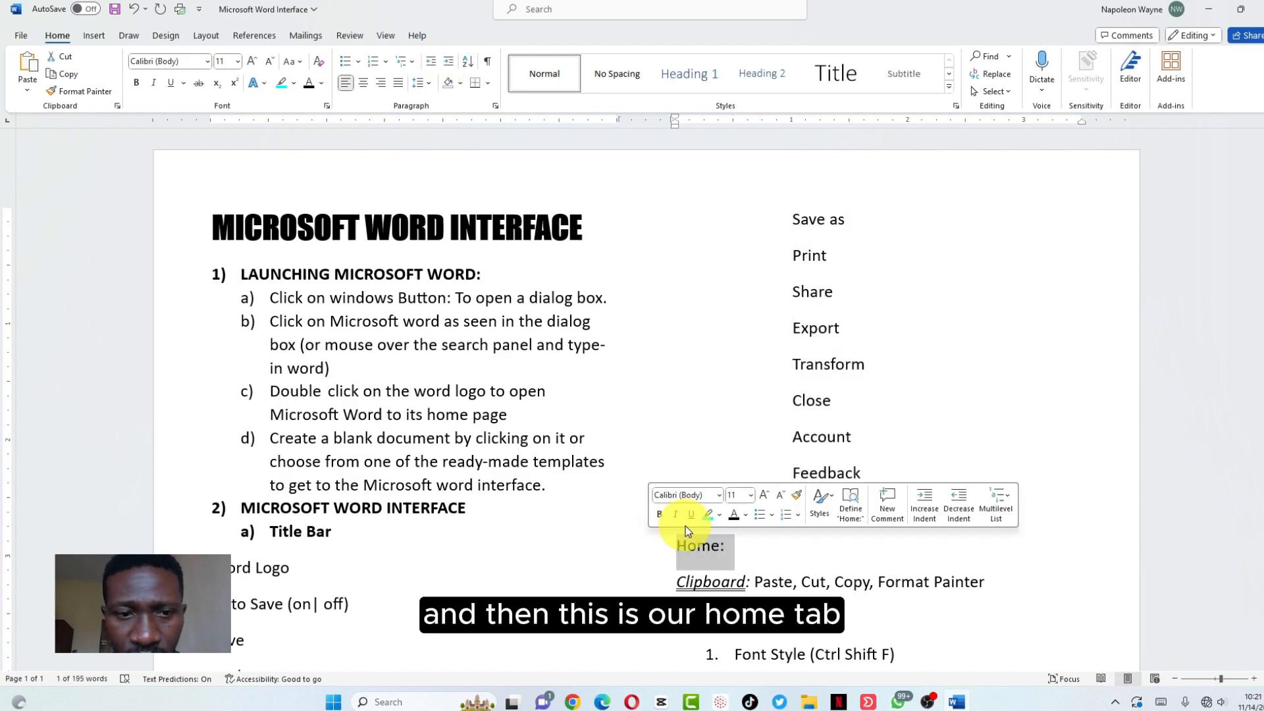
click(385, 64)
click(385, 135)
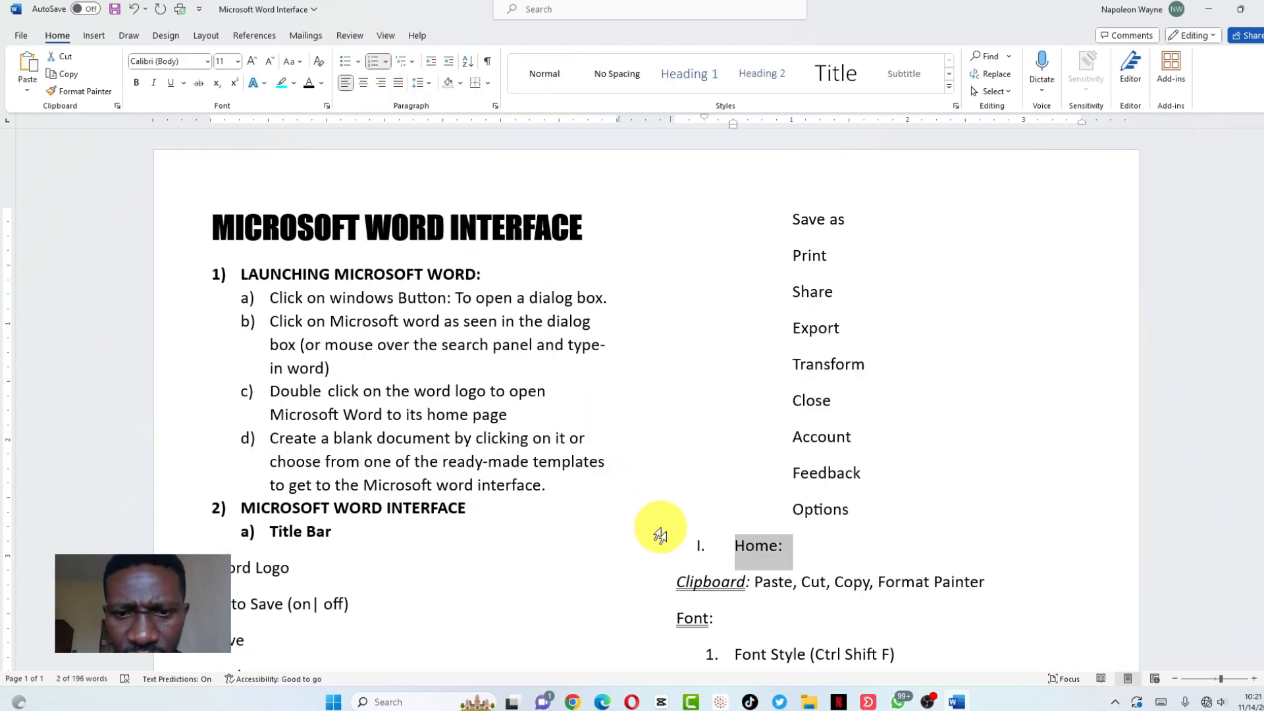
click(697, 552)
key(BackSpace)
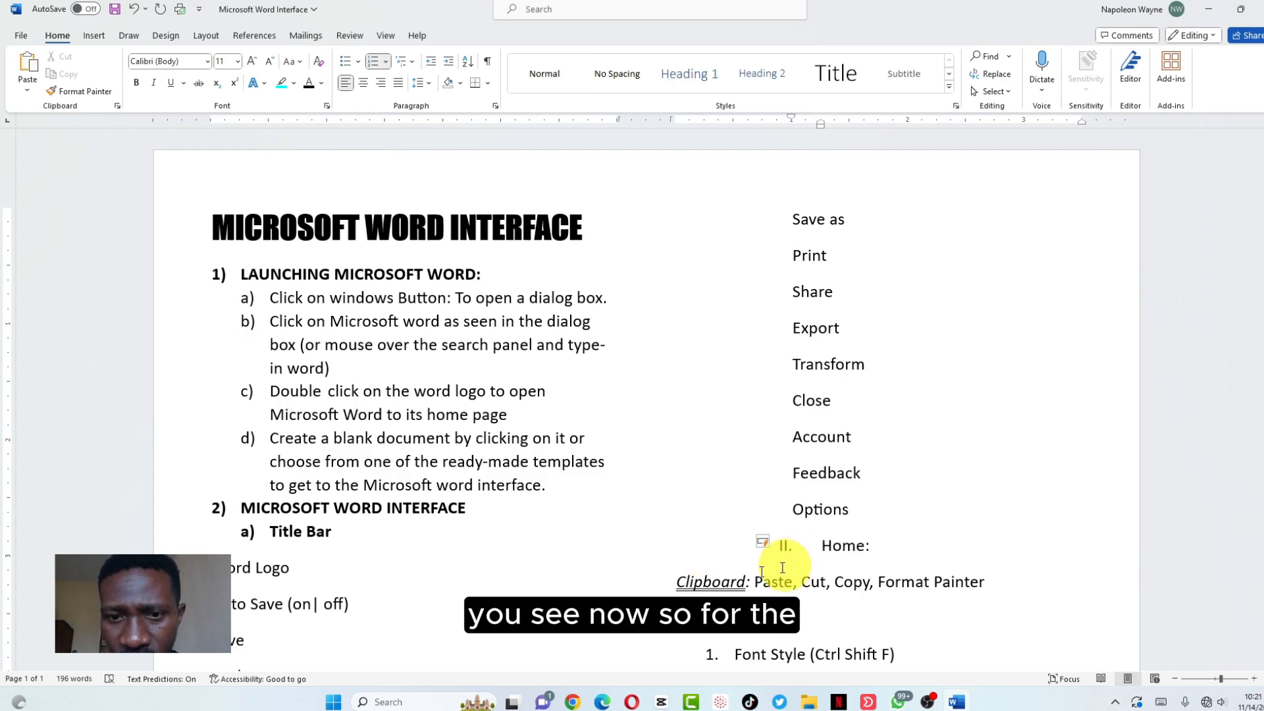
Put Paste, Cut, Copy and Format Painter on separate lines under 'Clipboard:'
click(754, 582)
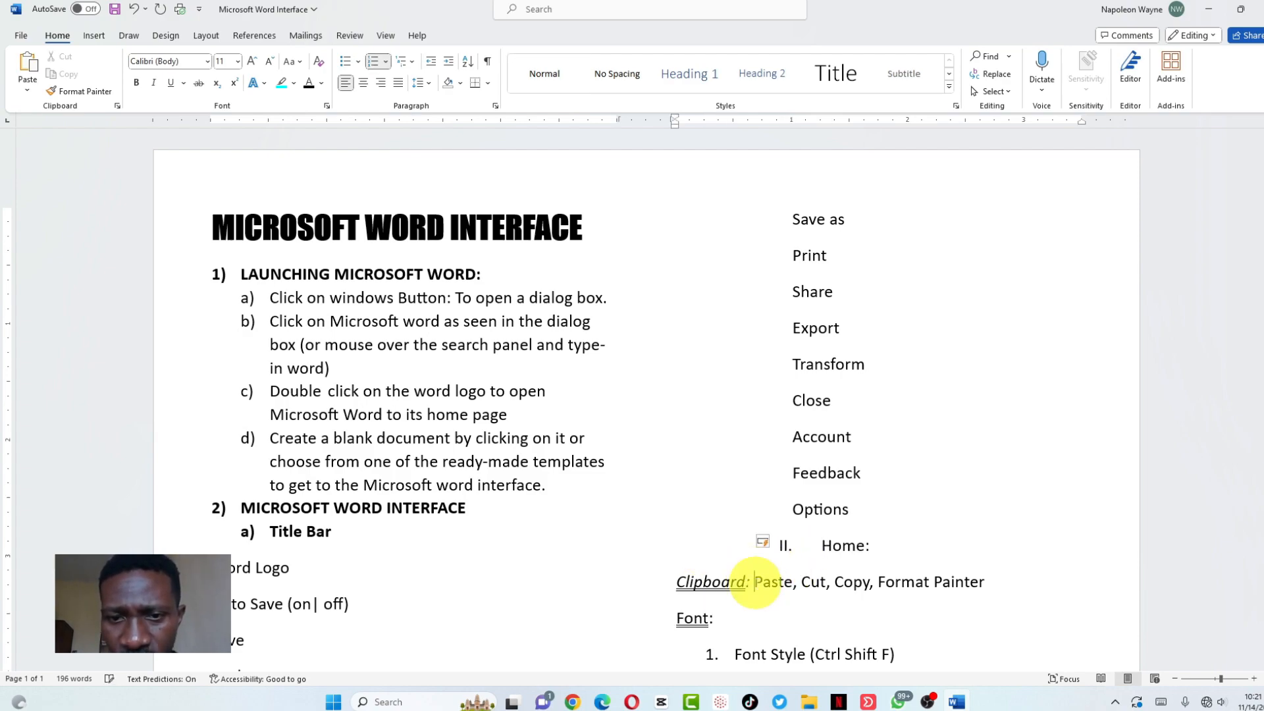
key(Return)
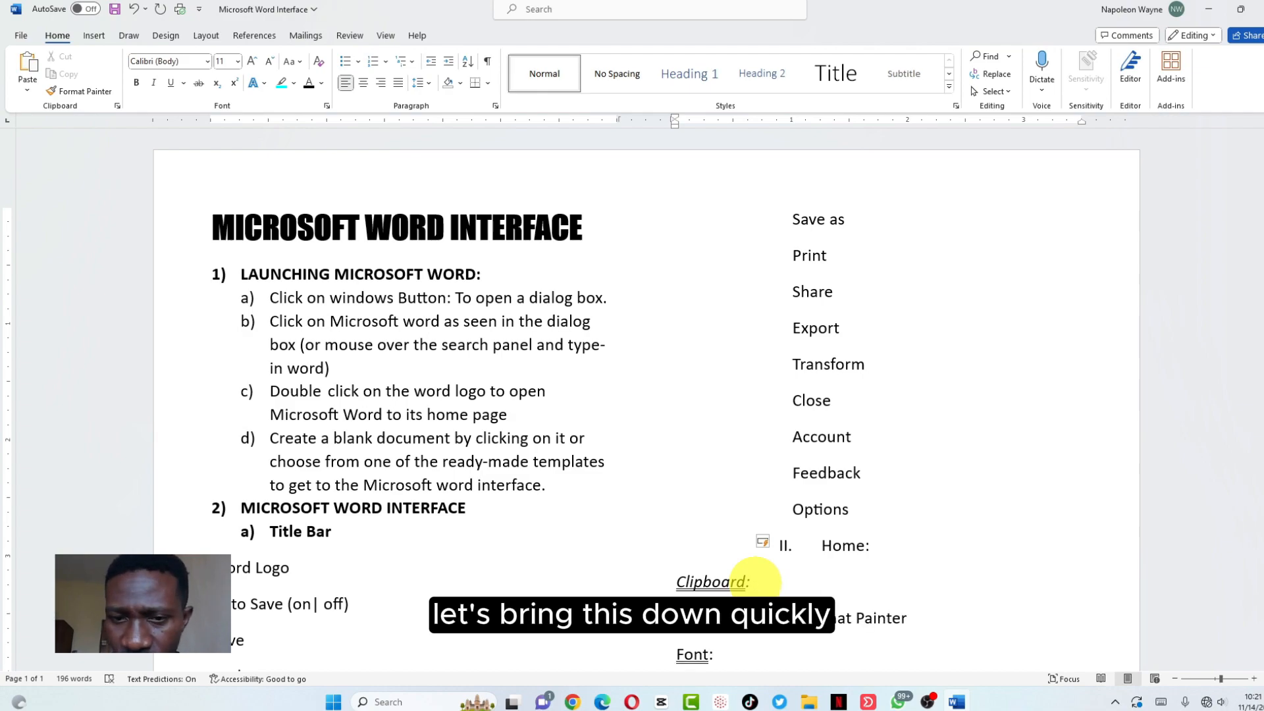
key(Return)
key(Right)
key(Right)
key(Right)
key(Right)
key(Right)
key(Return)
key(Right)
key(Right)
key(Right)
key(Right)
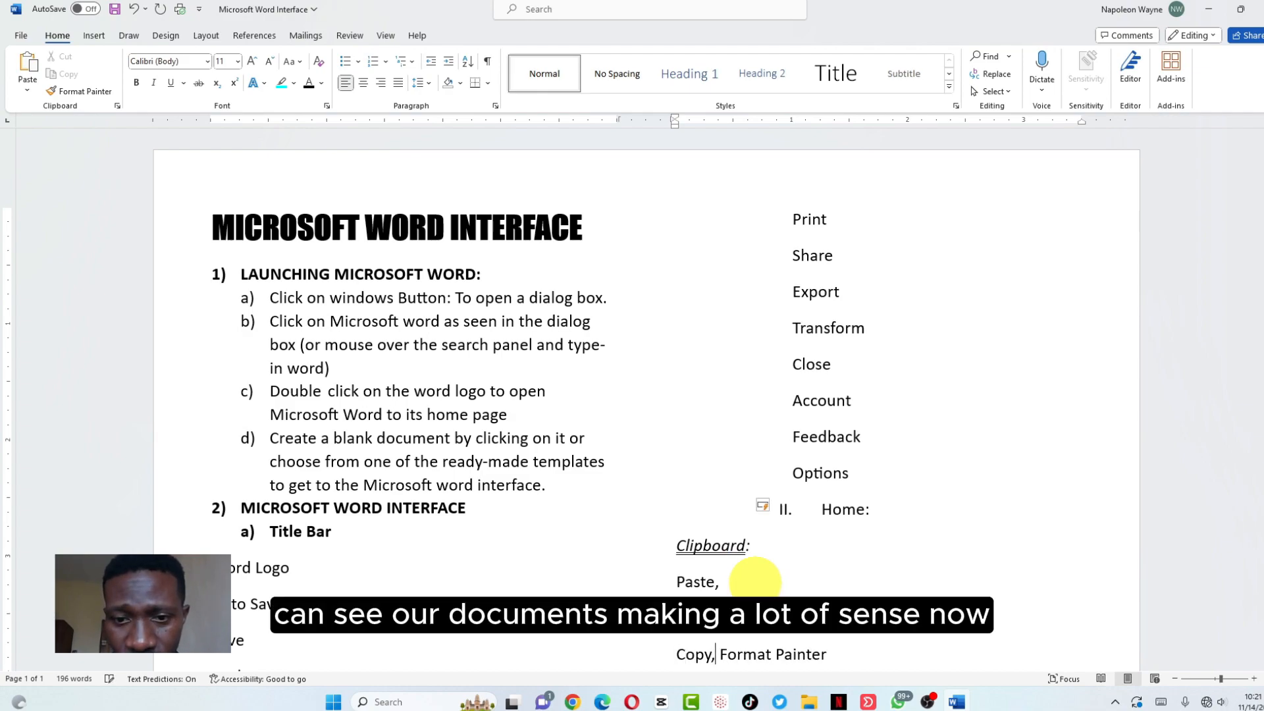
key(Return)
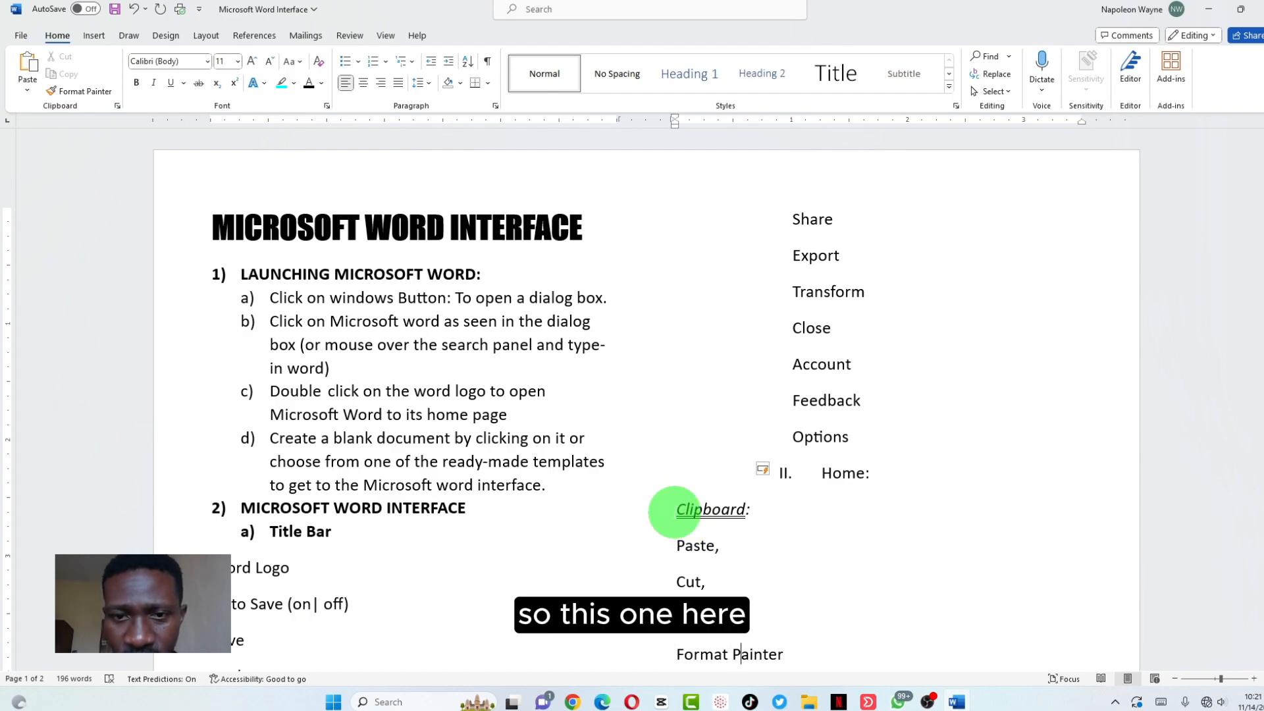
click(678, 510)
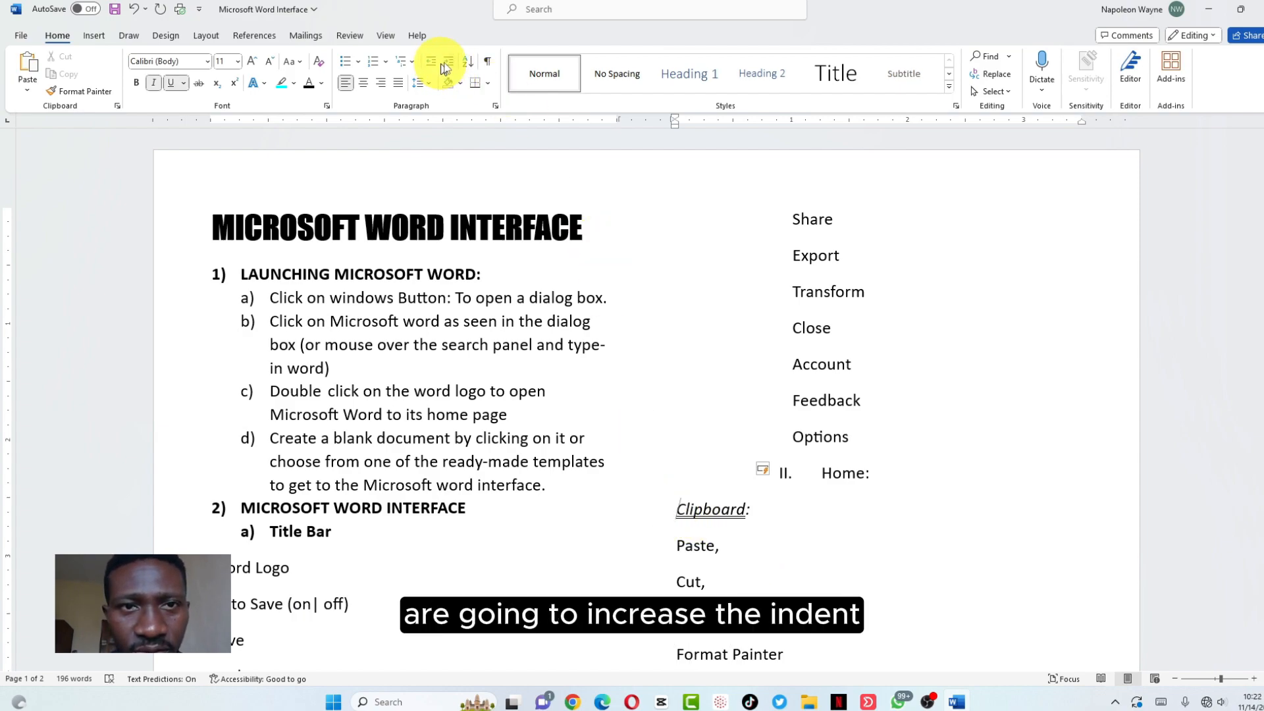
Undo a trial indent on the Clipboard heading and zoom the page in
click(449, 65)
key(ctrl+z)
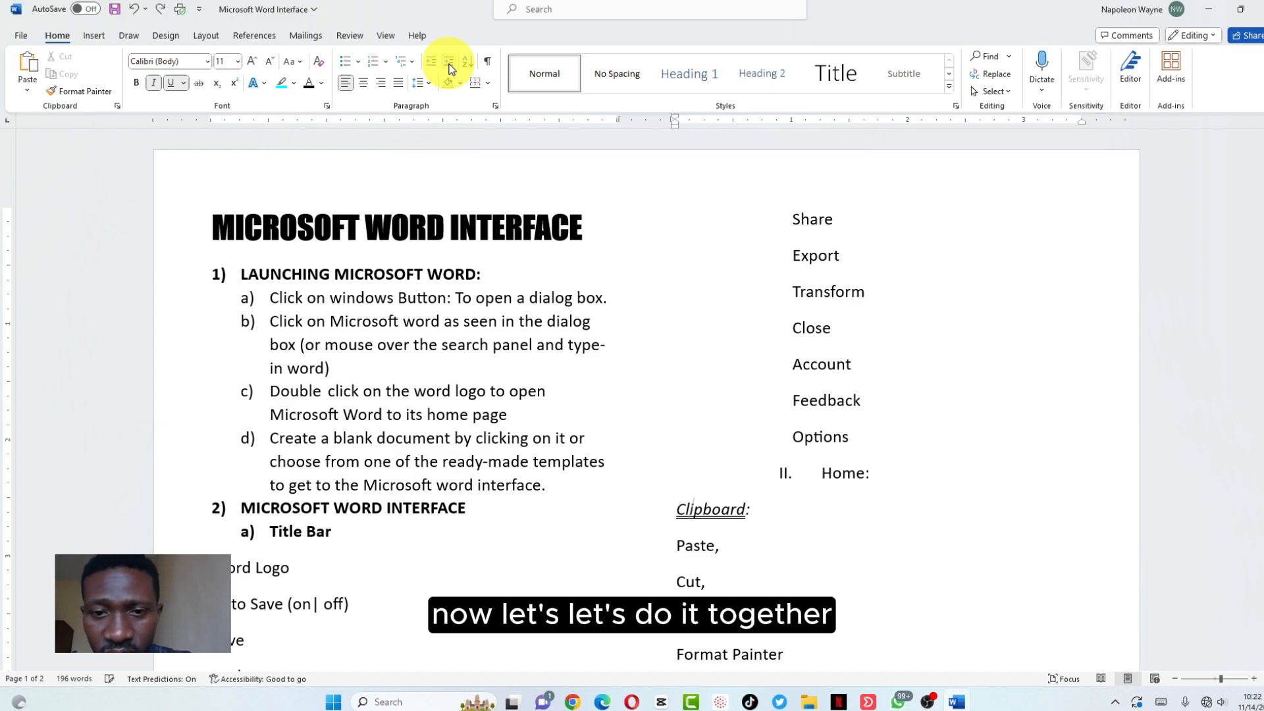
mouse_move(669, 504)
mouse_down()
mouse_move(654, 502)
mouse_move(700, 643)
mouse_move(717, 657)
mouse_move(737, 595)
mouse_move(790, 571)
mouse_move(818, 536)
mouse_move(861, 325)
mouse_up()
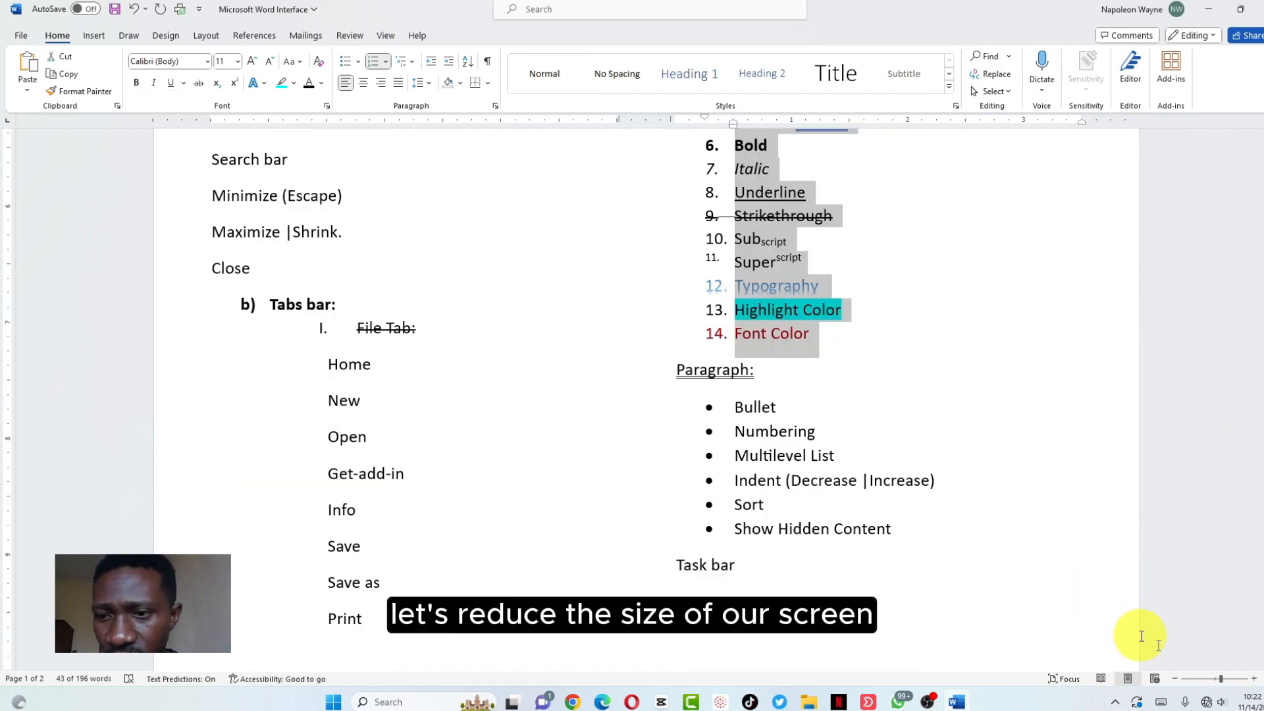
drag(1216, 685, 1228, 684)
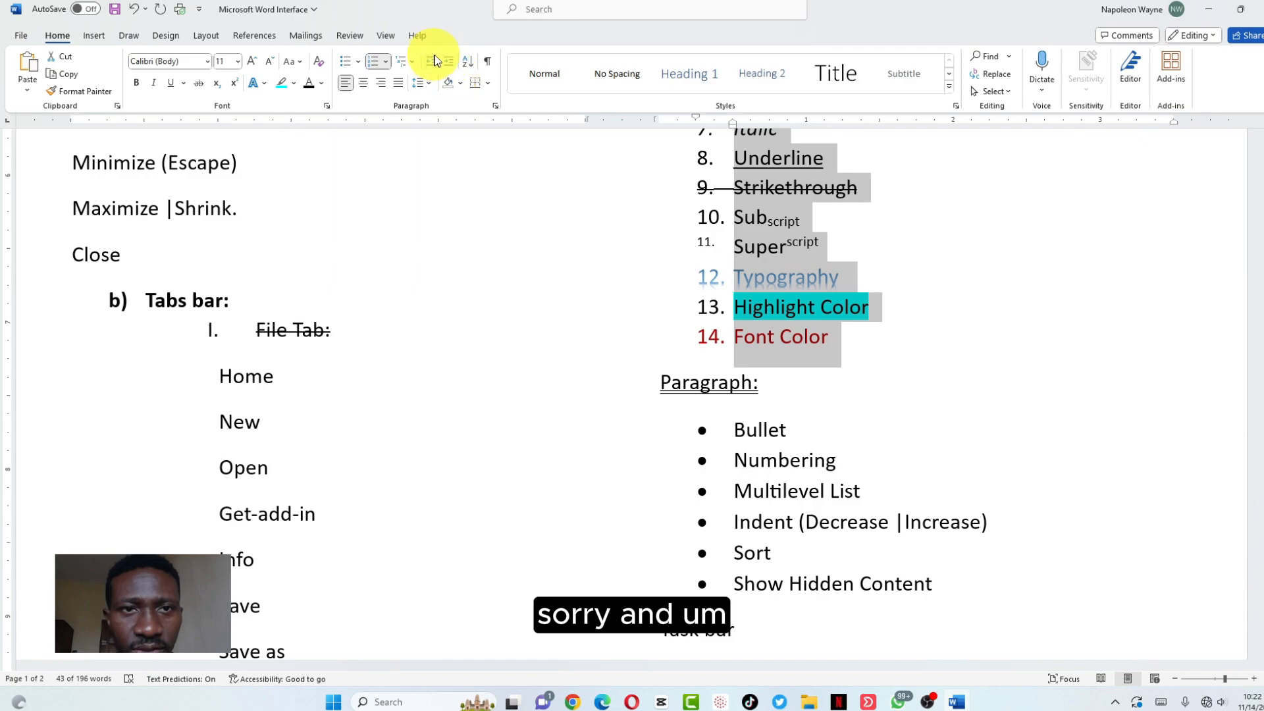
Decrease the indent of the numbered Font list (items 1–14) to line up under 'Font:'
scroll(587, 225, up, 8)
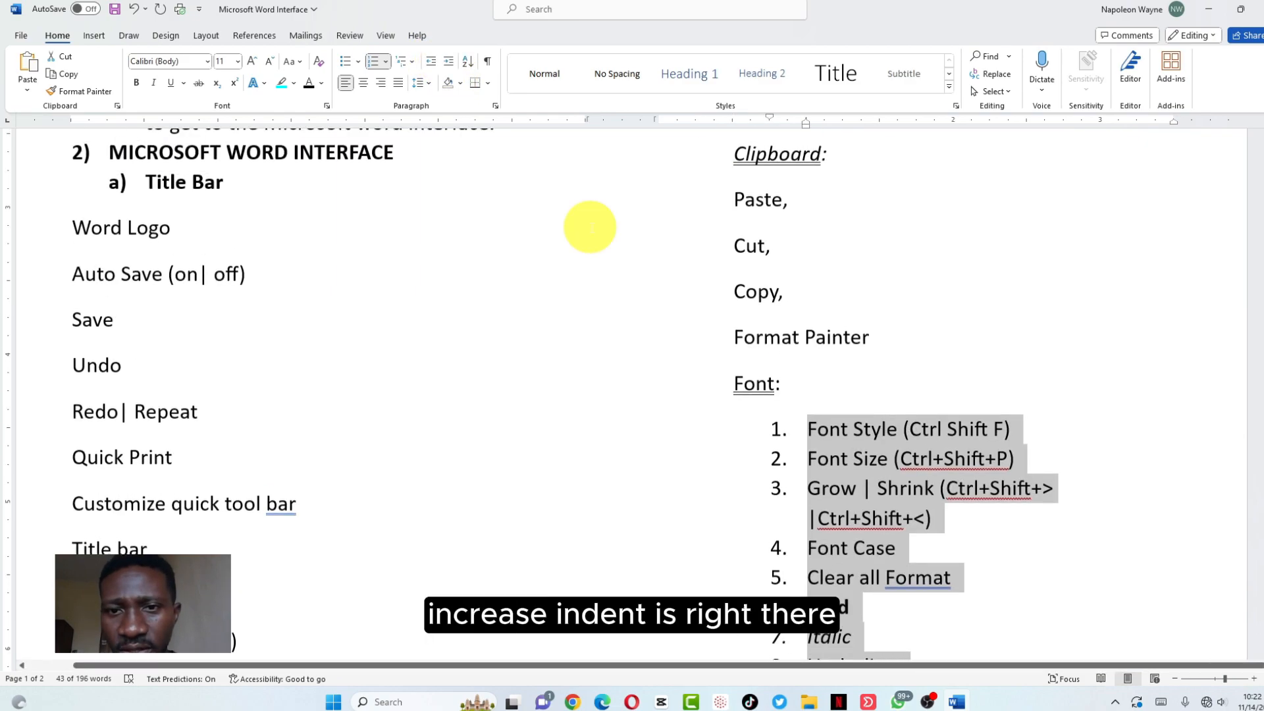
click(722, 385)
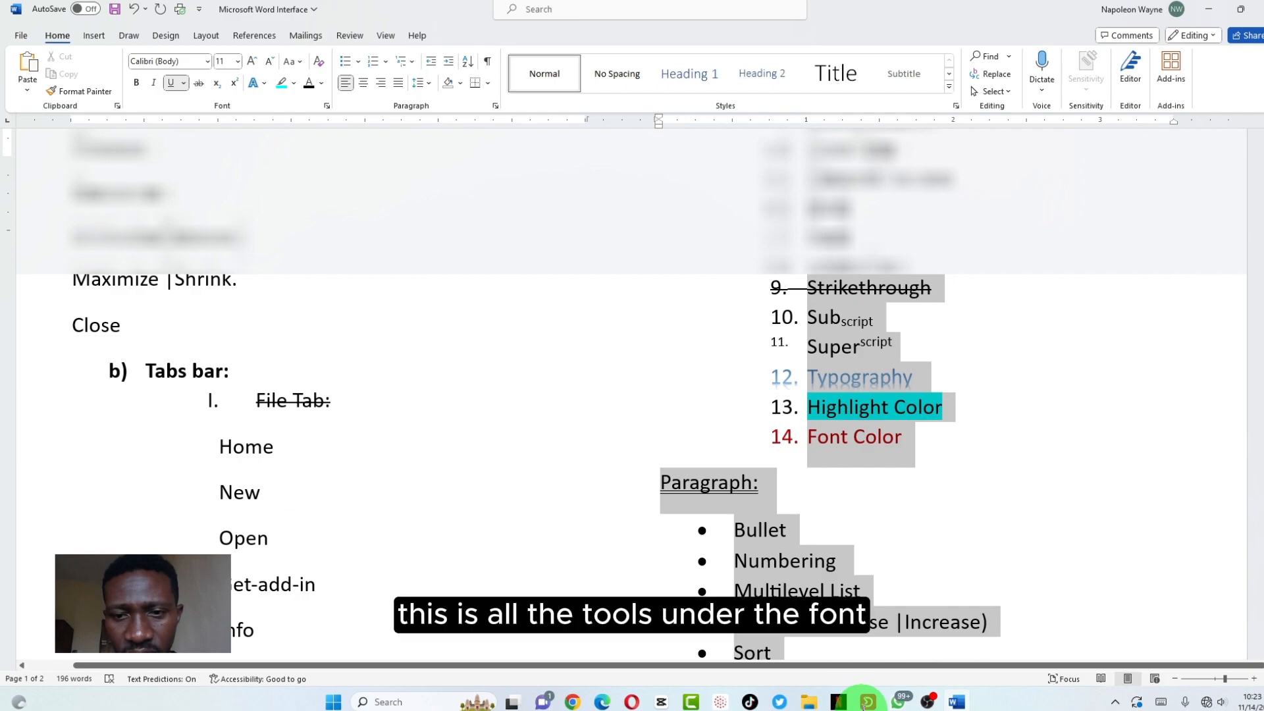
click(823, 243)
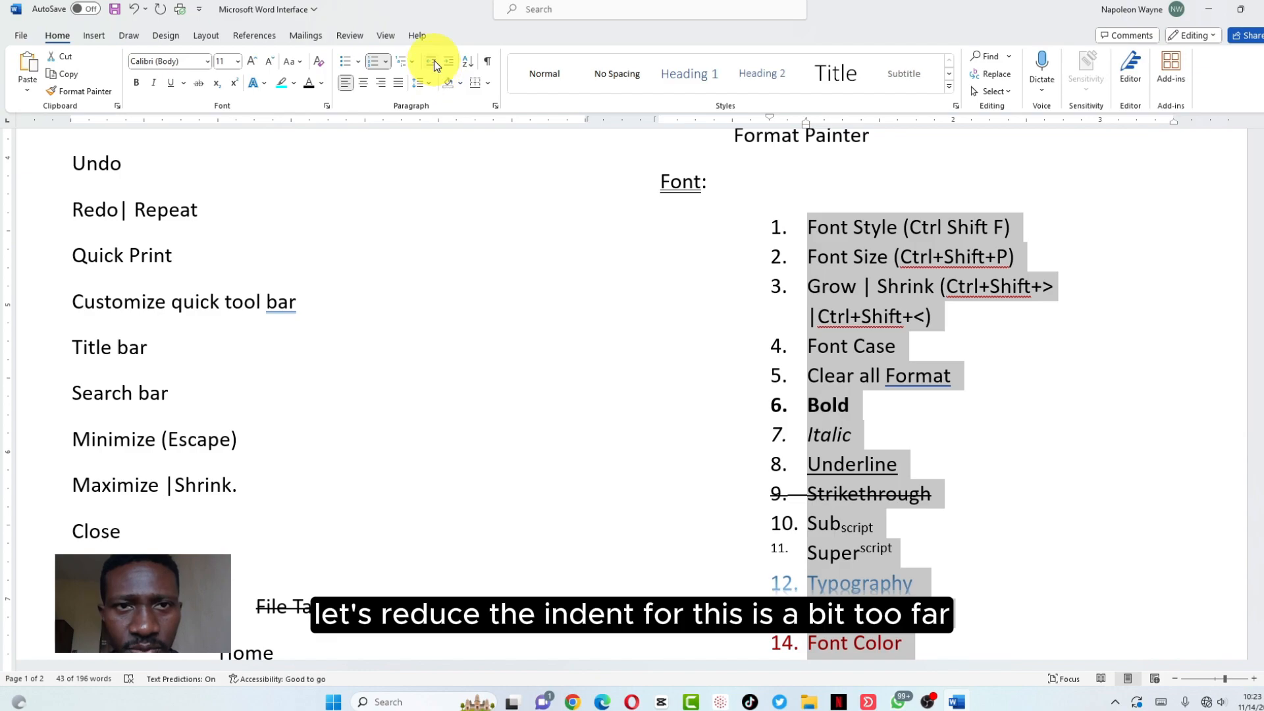
click(433, 60)
Set the 'Font:' heading in the Algerian font
drag(712, 182, 645, 183)
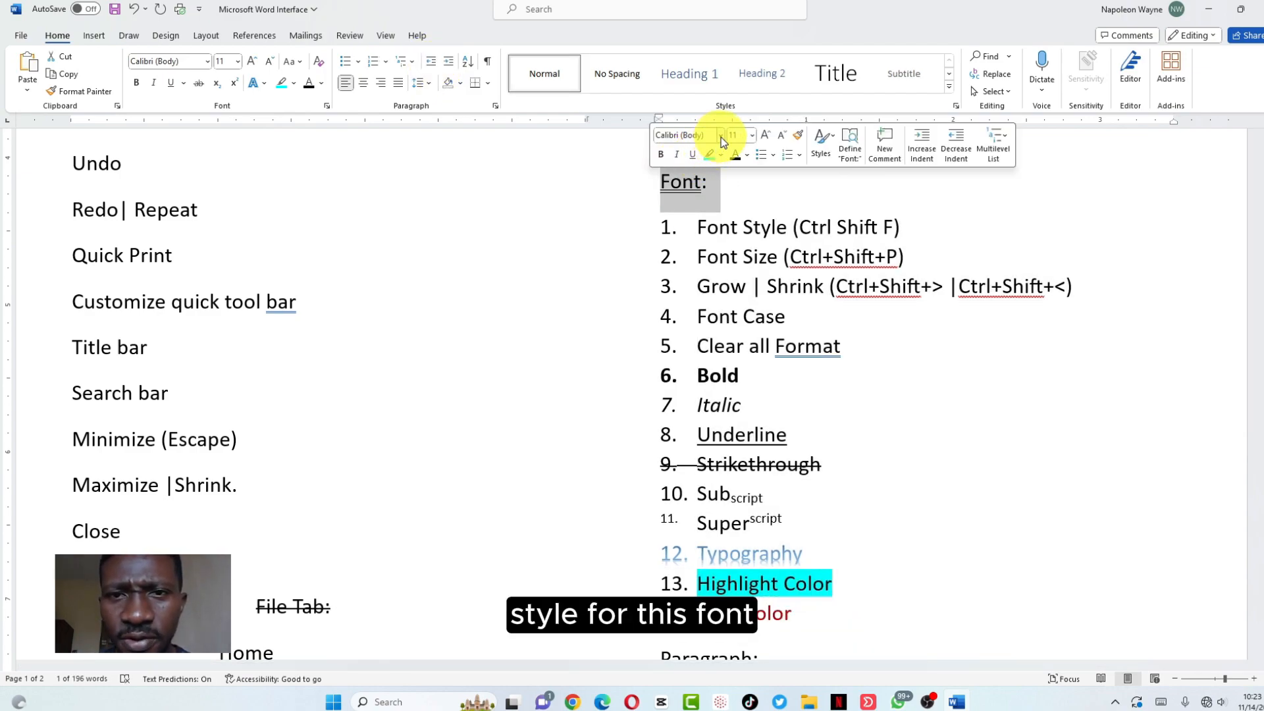
click(721, 137)
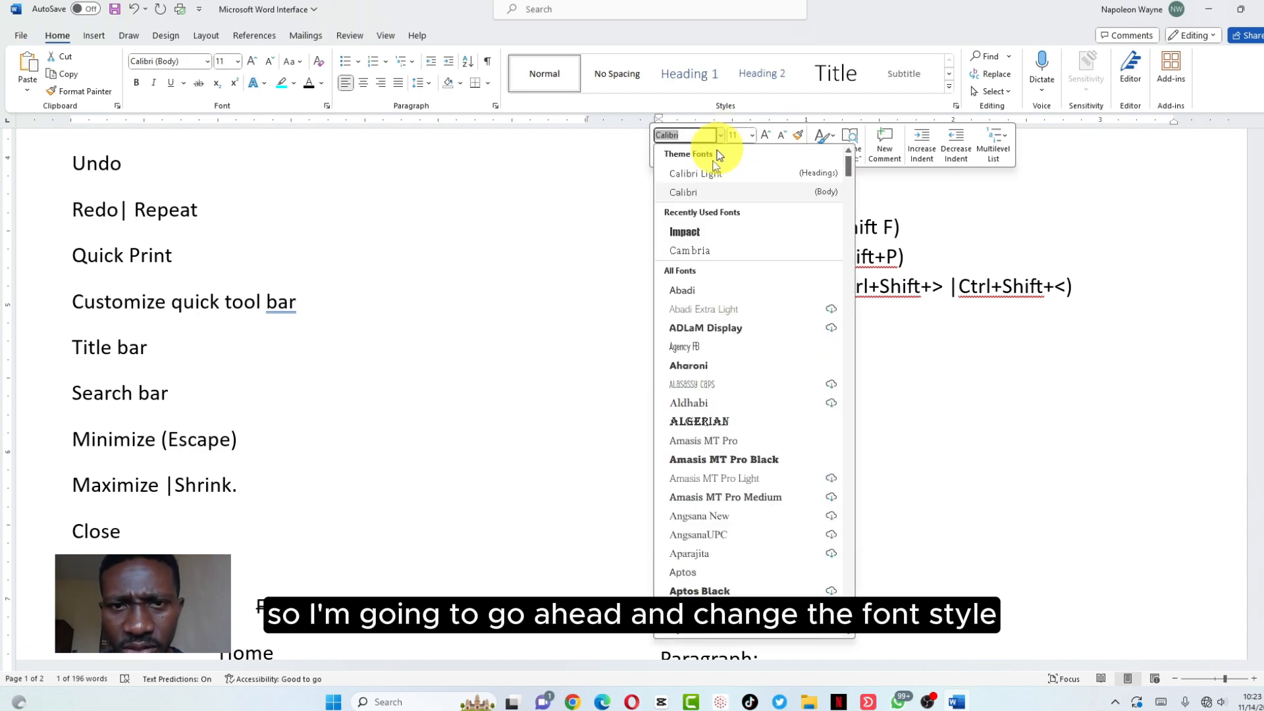
click(729, 420)
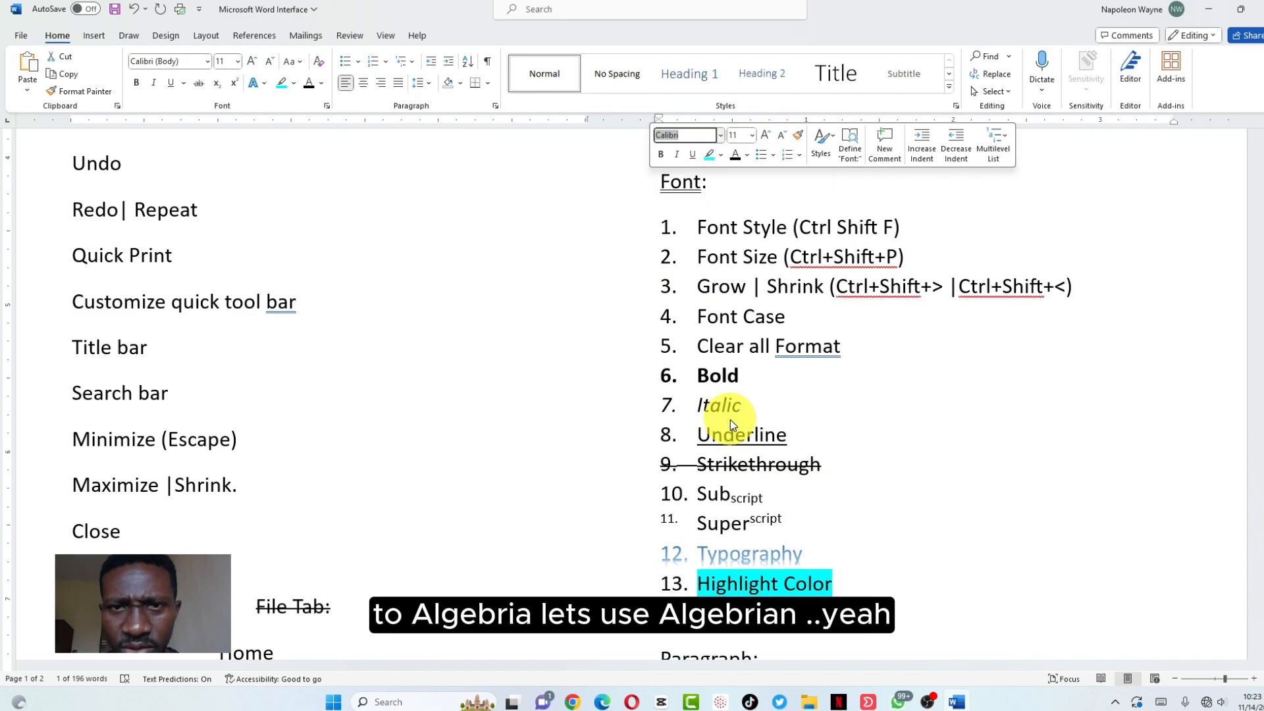
Copy the Algerian heading format onto 'Clipboard:' with Format Painter
scroll(729, 420, up, 3)
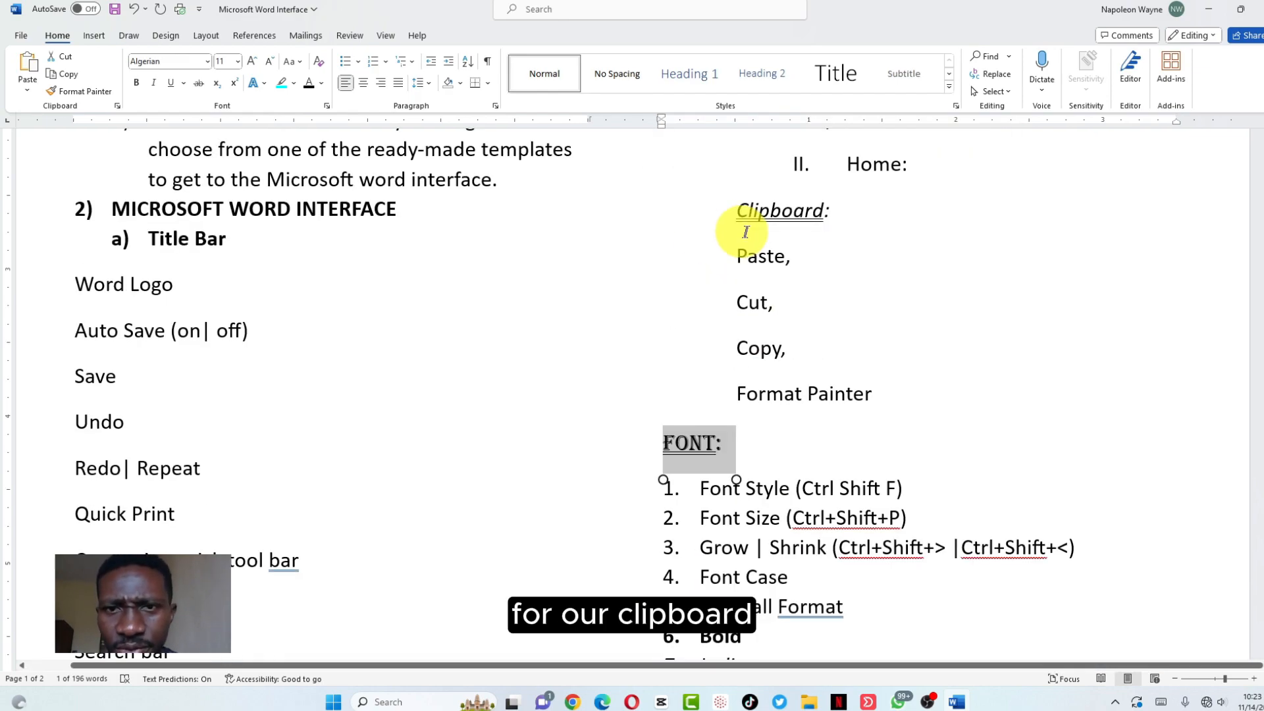
drag(834, 210, 735, 211)
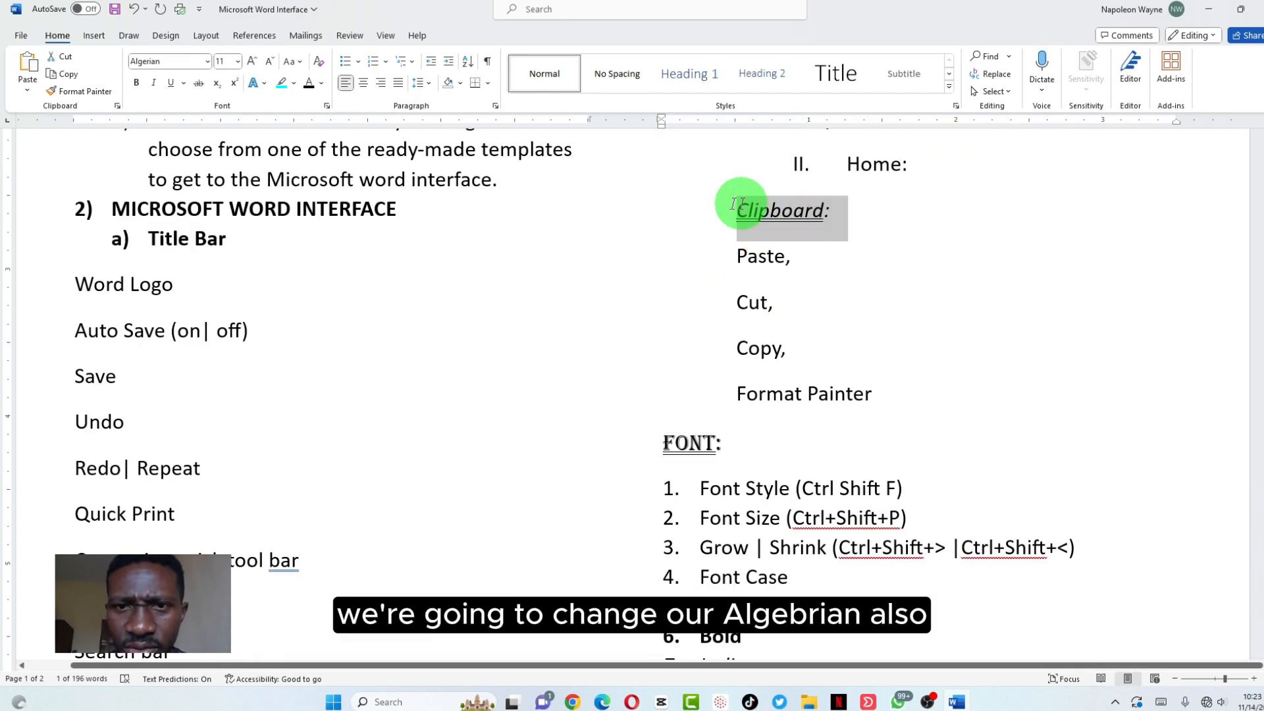
drag(733, 438, 661, 441)
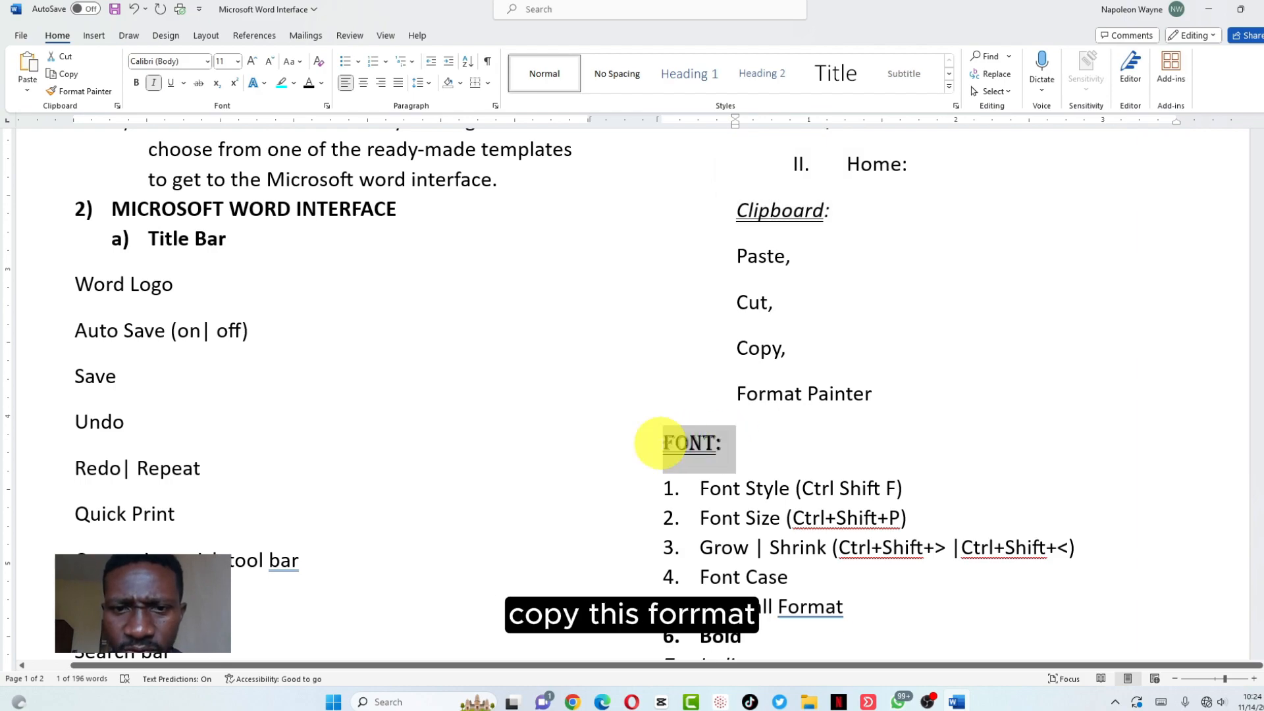
click(74, 91)
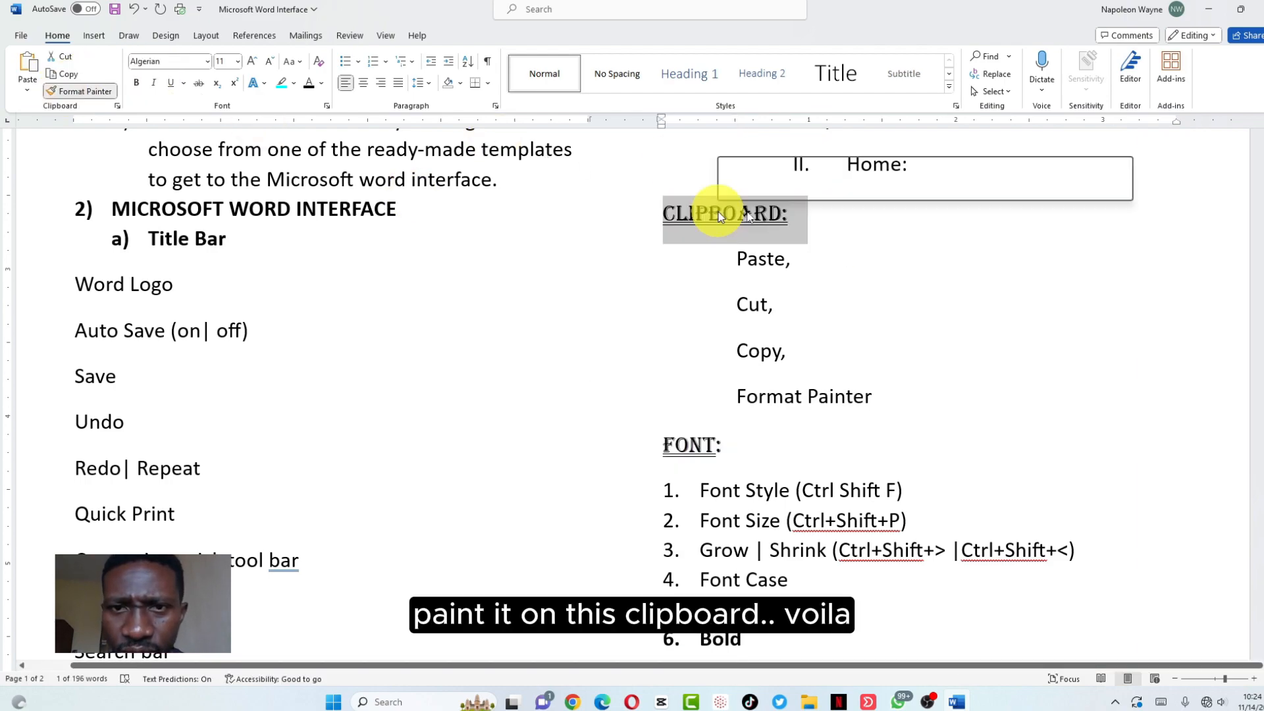
click(830, 211)
Move the Clipboard items (Paste through Format Painter) to the margin with arrow bullets
mouse_move(872, 396)
mouse_down()
mouse_move(776, 330)
mouse_move(737, 255)
mouse_up()
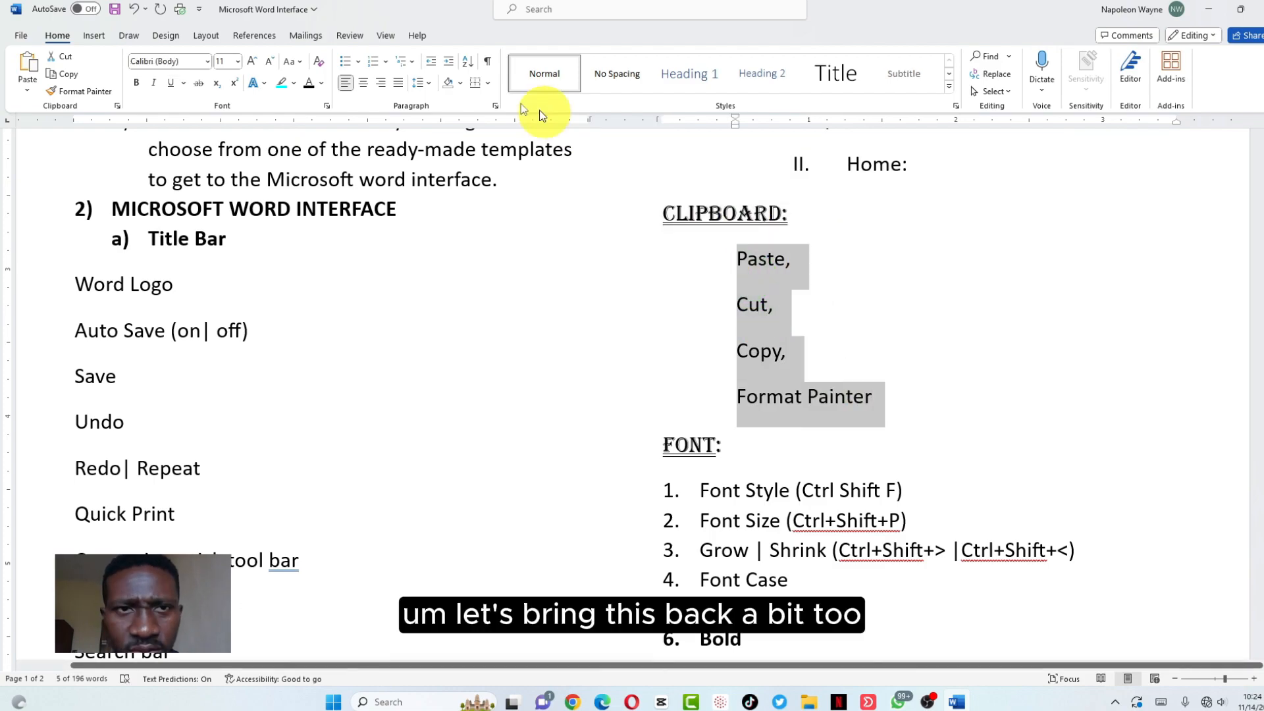
click(432, 65)
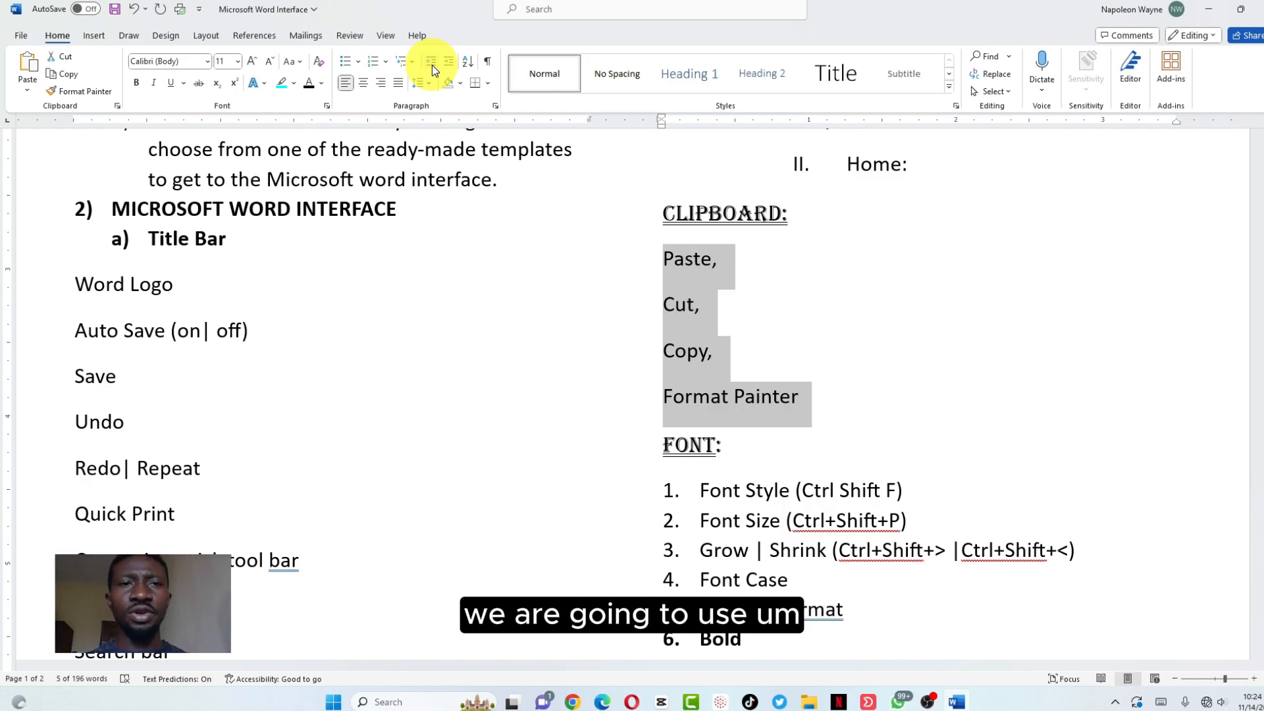
click(359, 62)
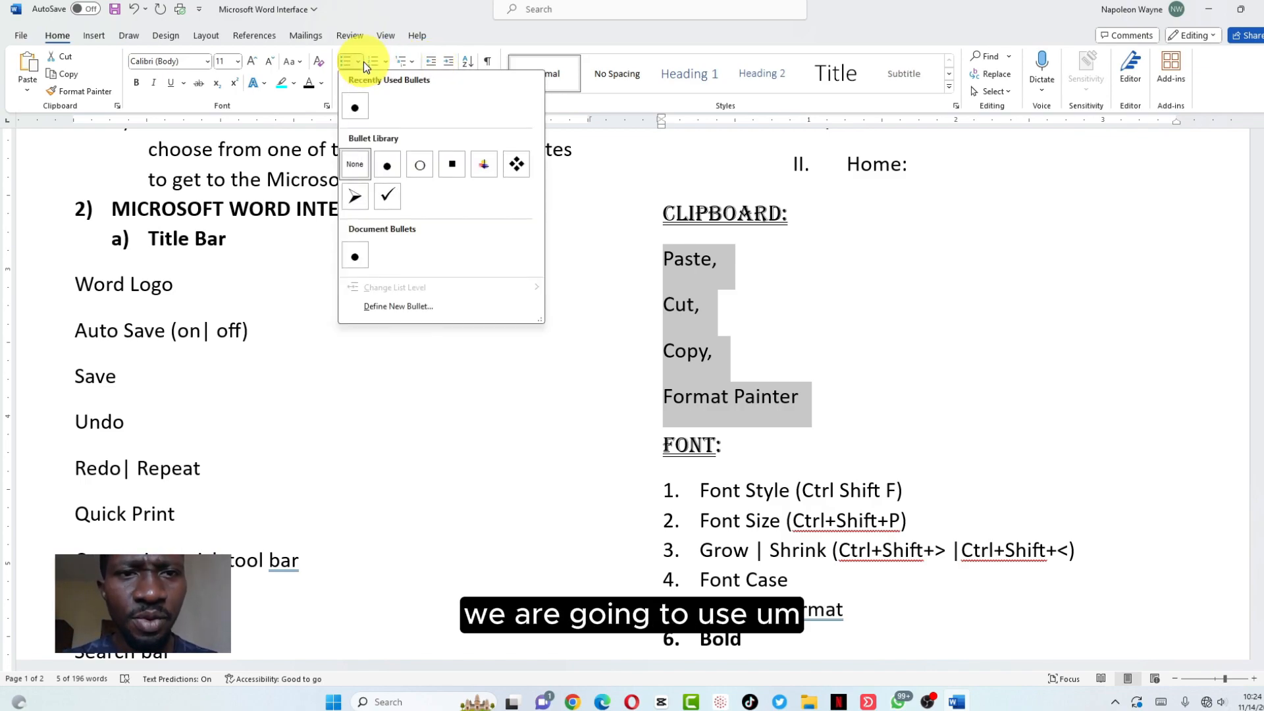
click(356, 196)
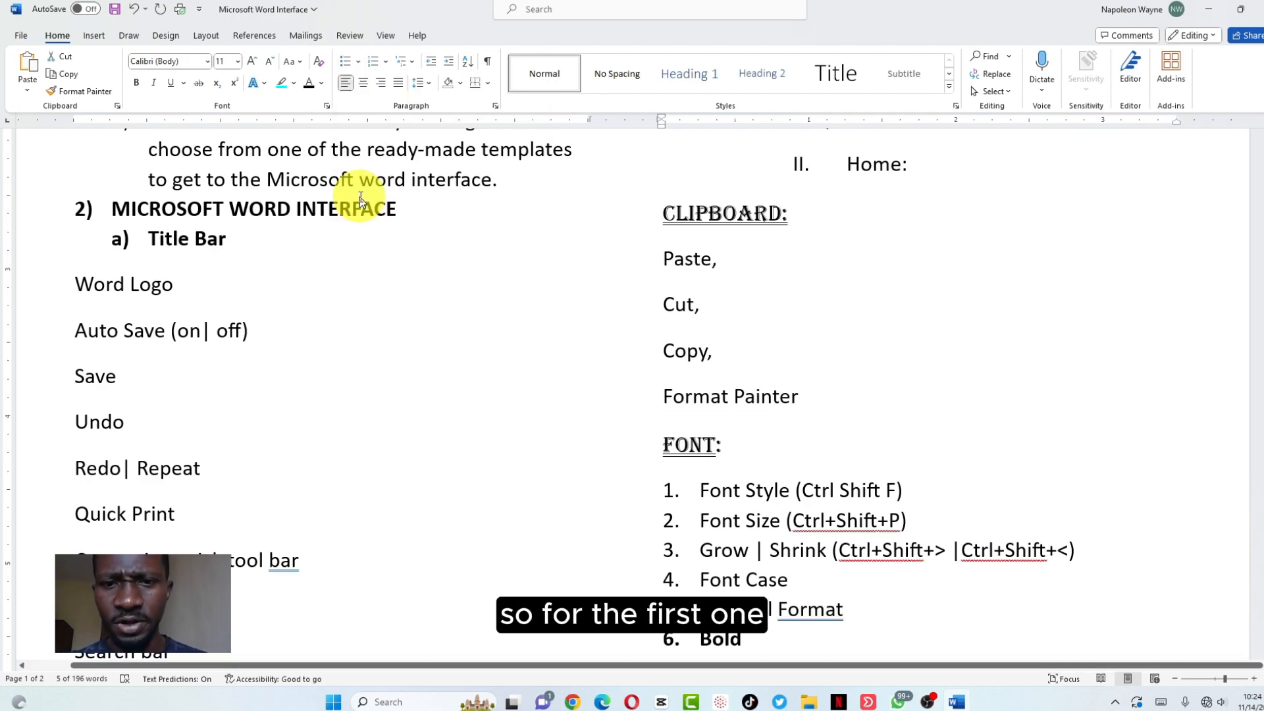
Replace the Font list's 1–14 numbering with diamond bullets and indent it one level
drag(700, 488, 815, 527)
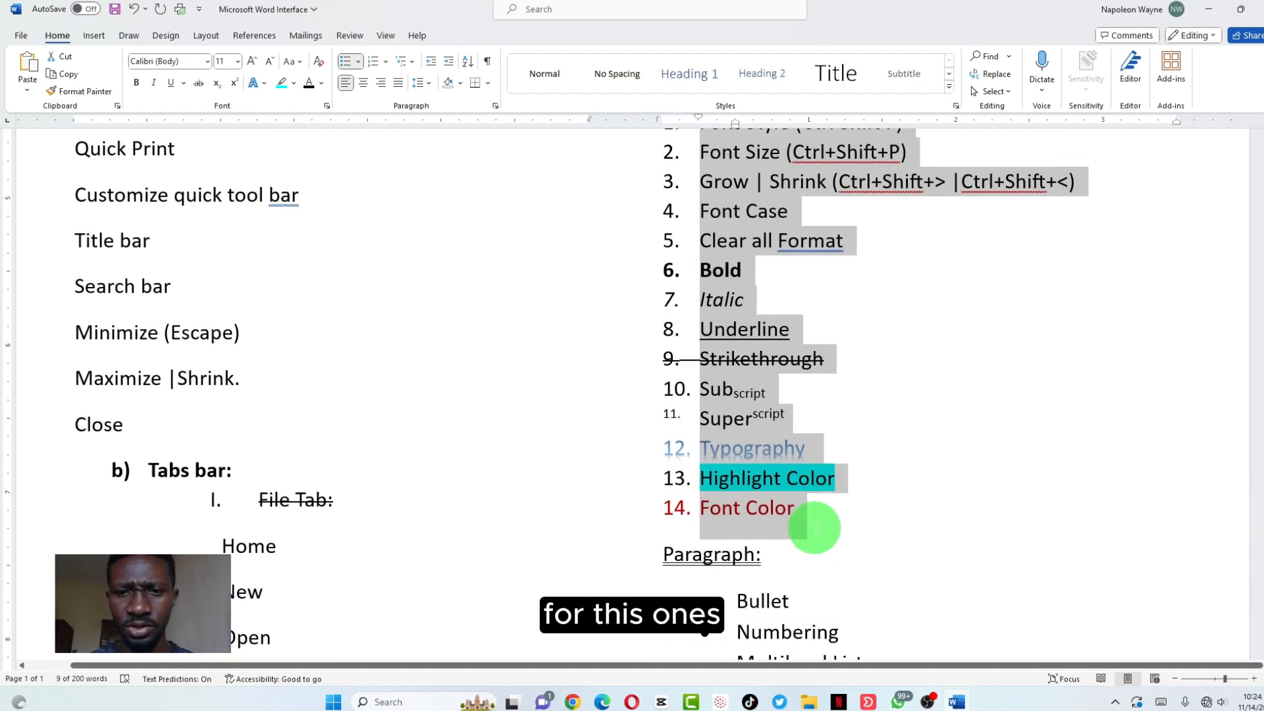
click(358, 62)
click(516, 164)
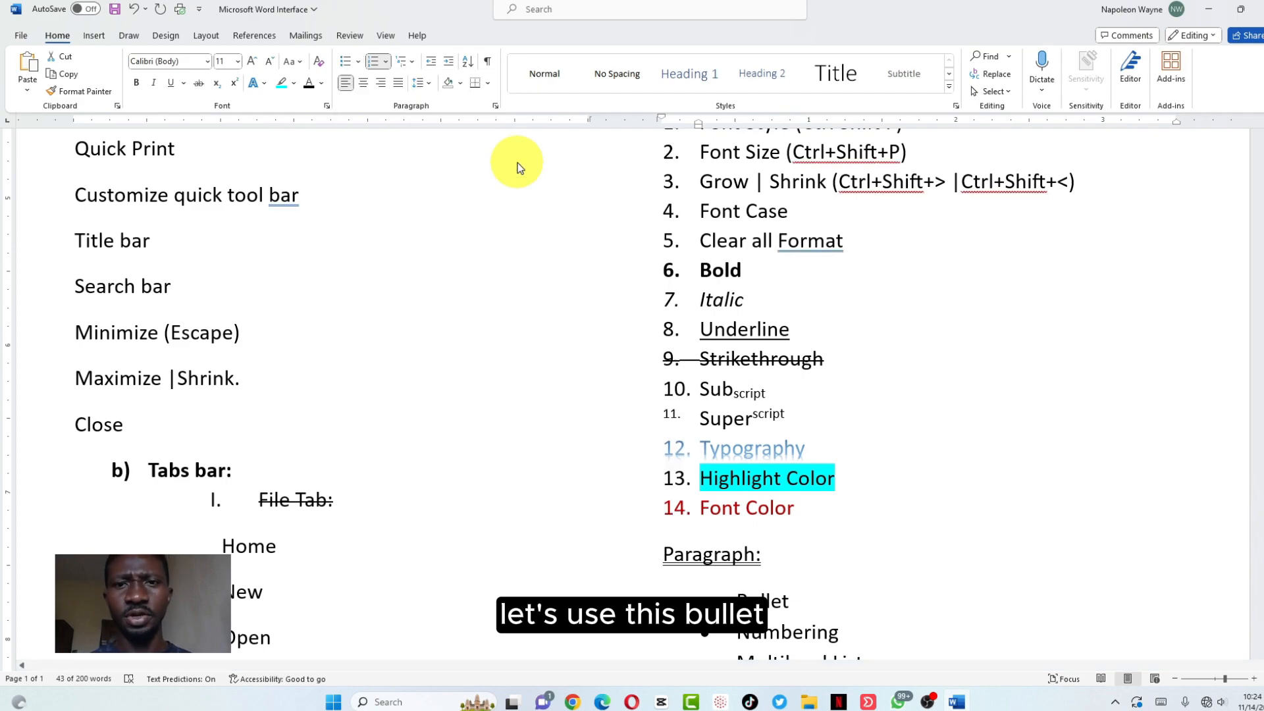
click(450, 62)
scroll(777, 256, up, 3)
scroll(771, 266, down, 5)
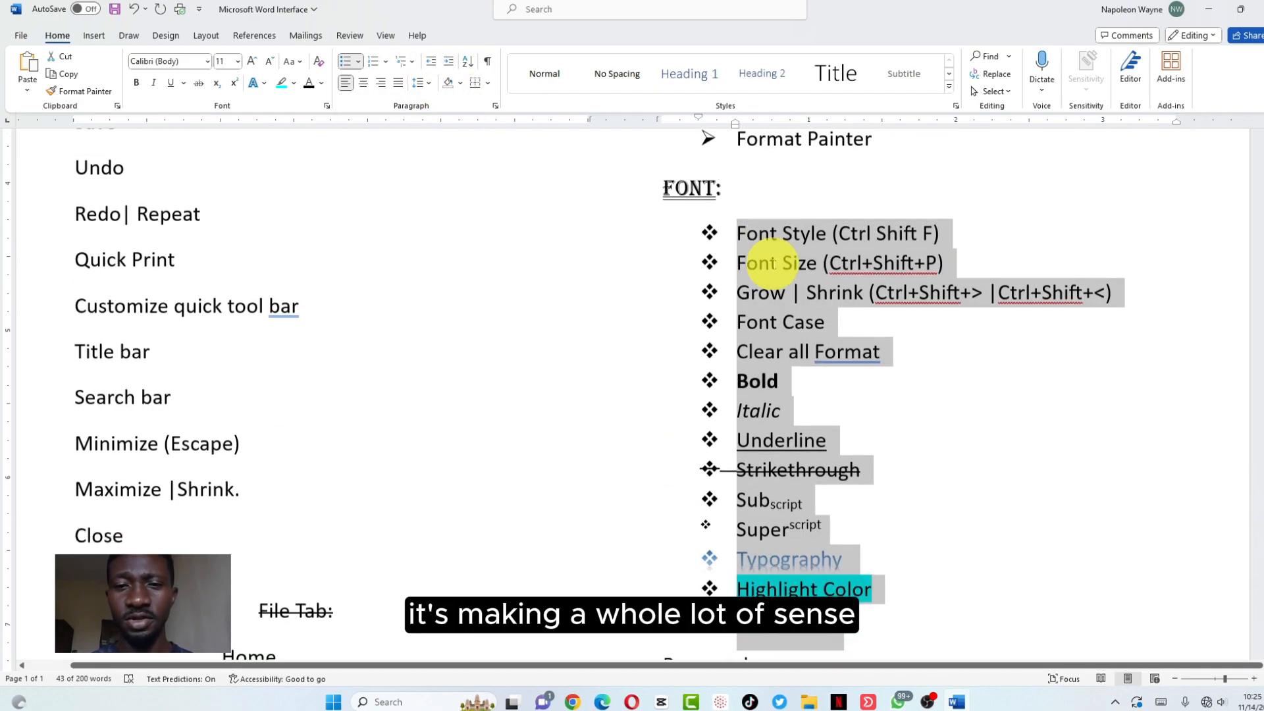
scroll(772, 270, up, 1)
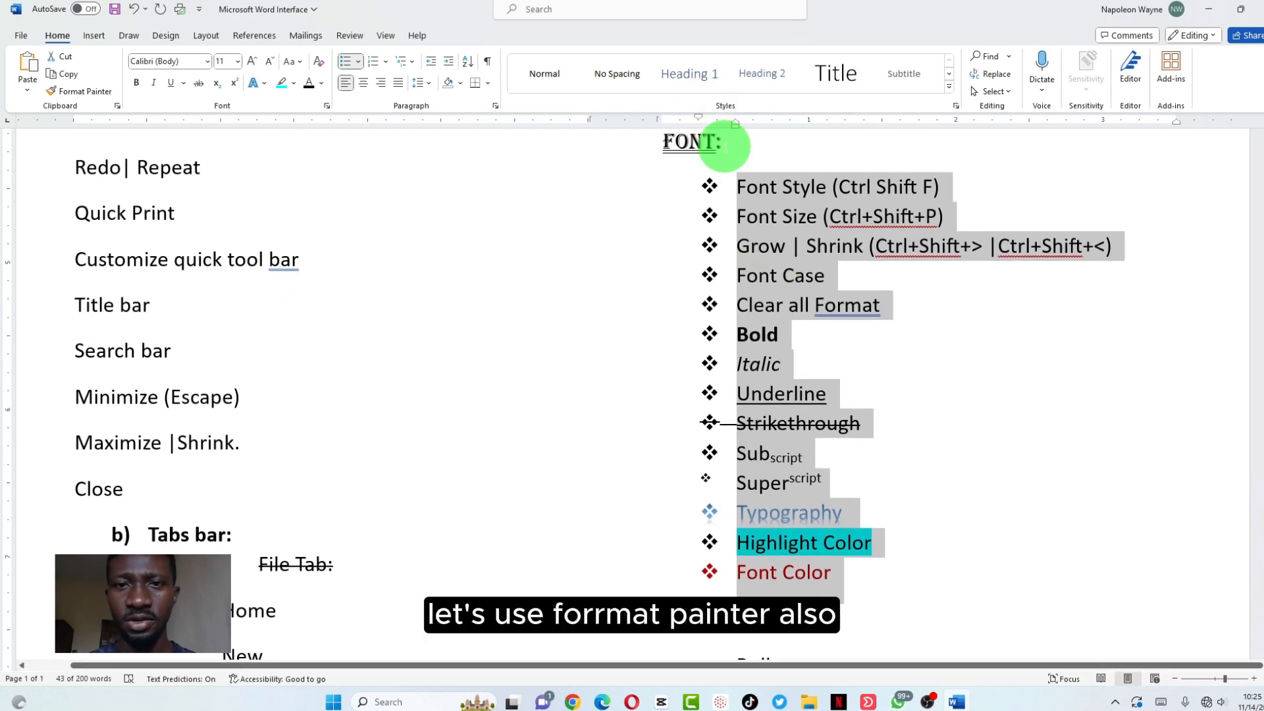
drag(724, 144, 655, 141)
click(79, 91)
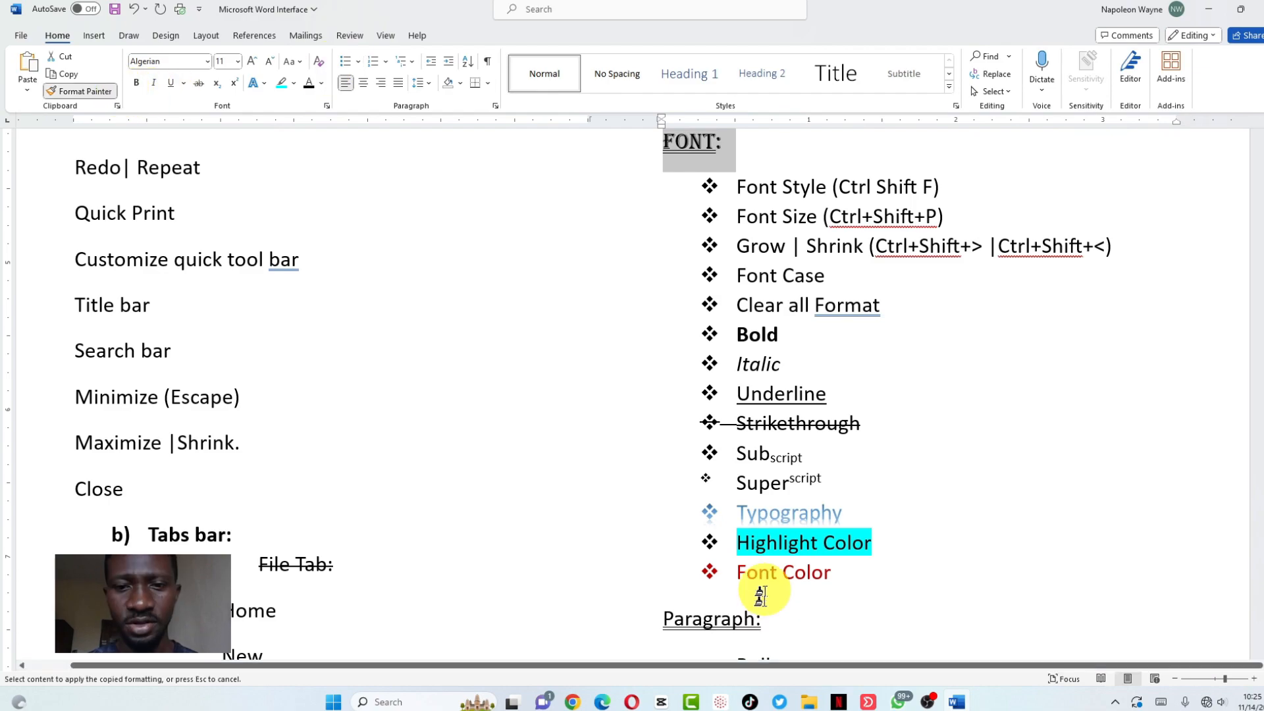
drag(763, 622, 710, 630)
drag(635, 626, 661, 631)
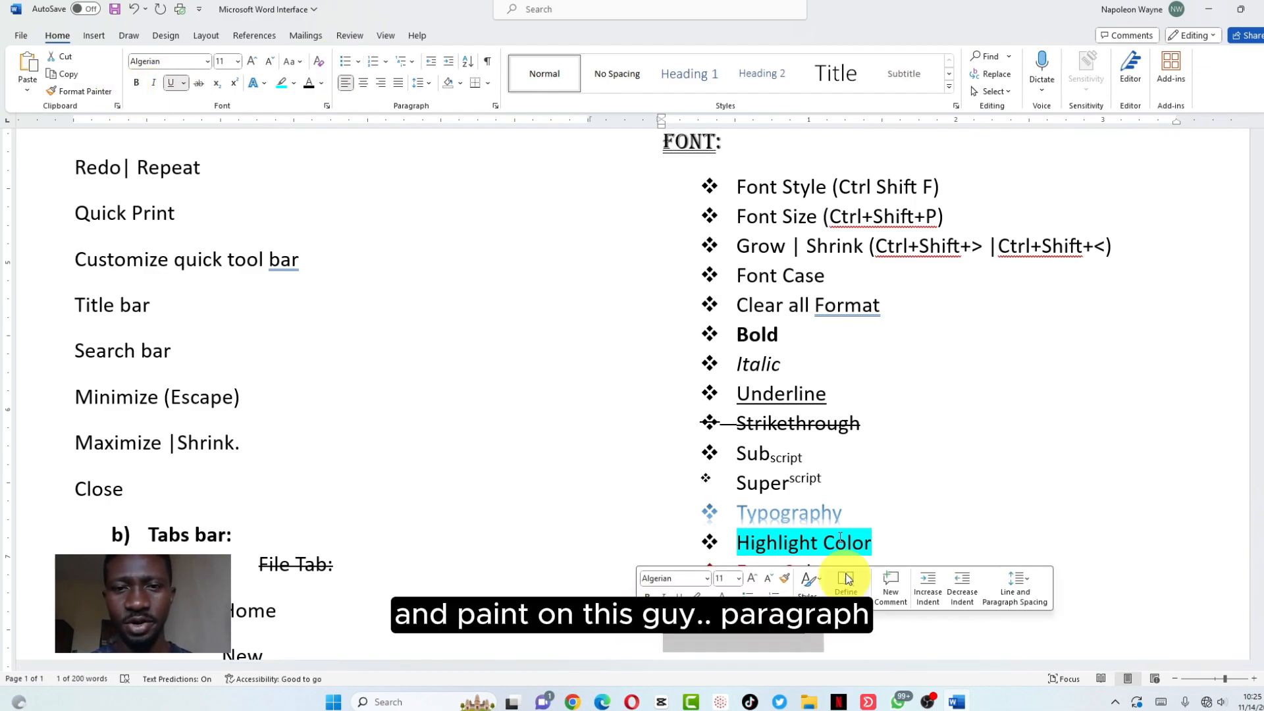
scroll(816, 474, down, 3)
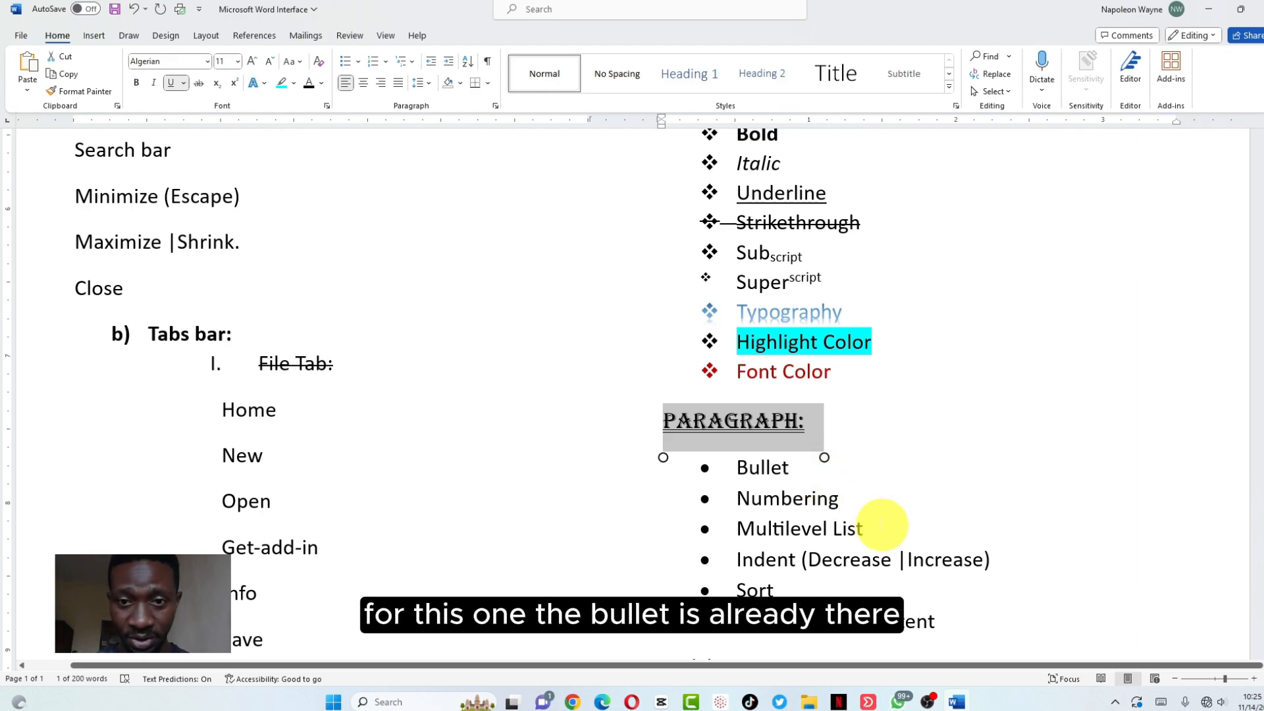
scroll(882, 436, down, 2)
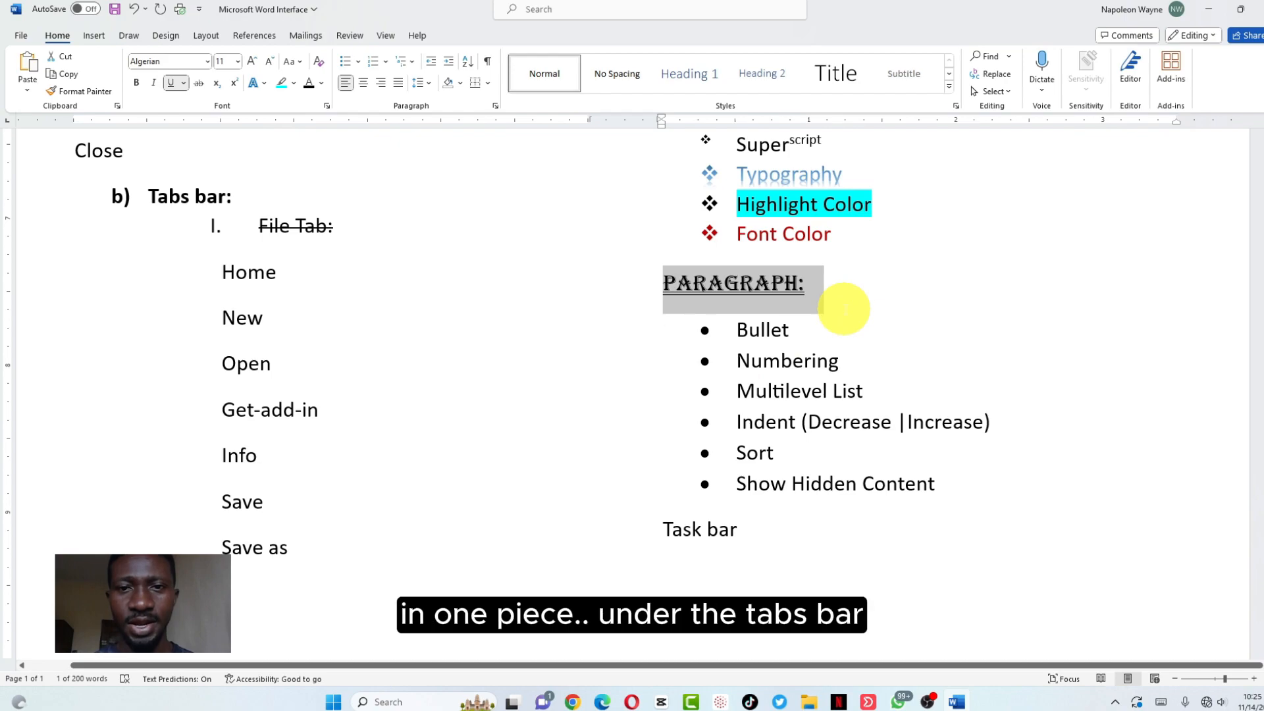
click(844, 309)
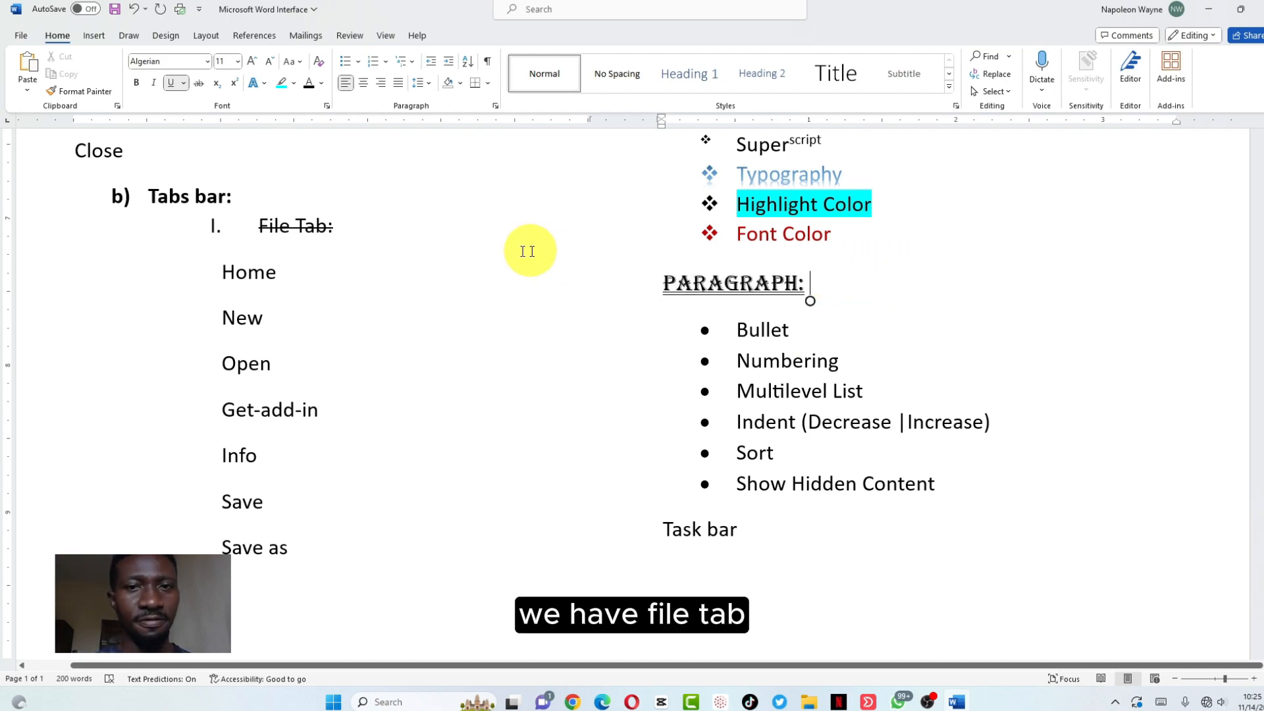
Decrease the indent of 'File Tab:' once and the Home–Options items twice
drag(343, 225, 211, 226)
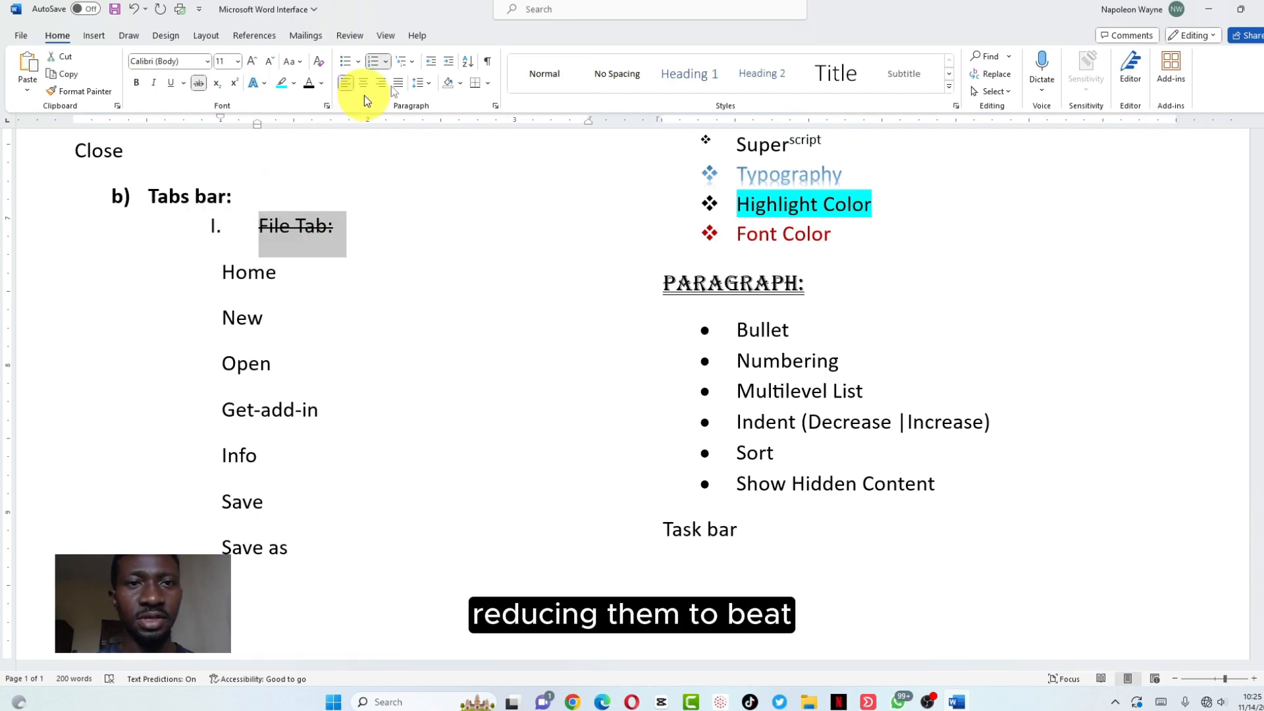
click(429, 65)
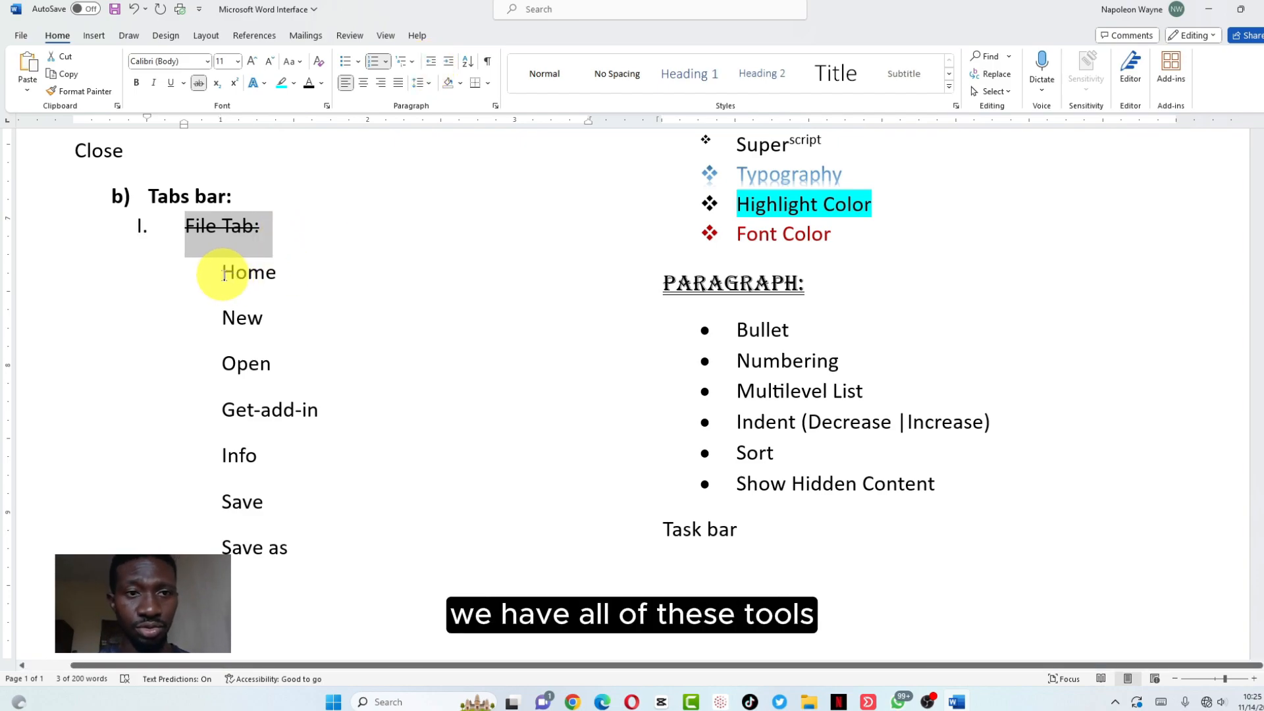
click(221, 272)
drag(222, 272, 897, 573)
scroll(606, 141, down, 3)
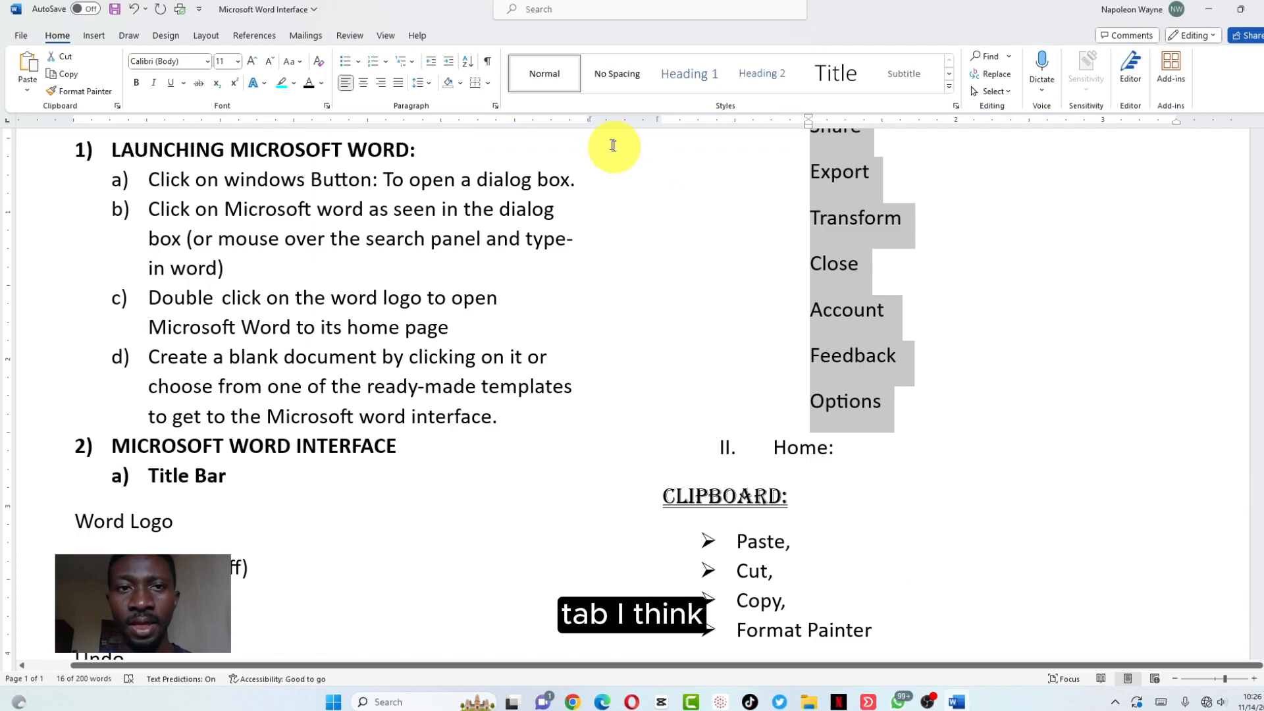
click(428, 62)
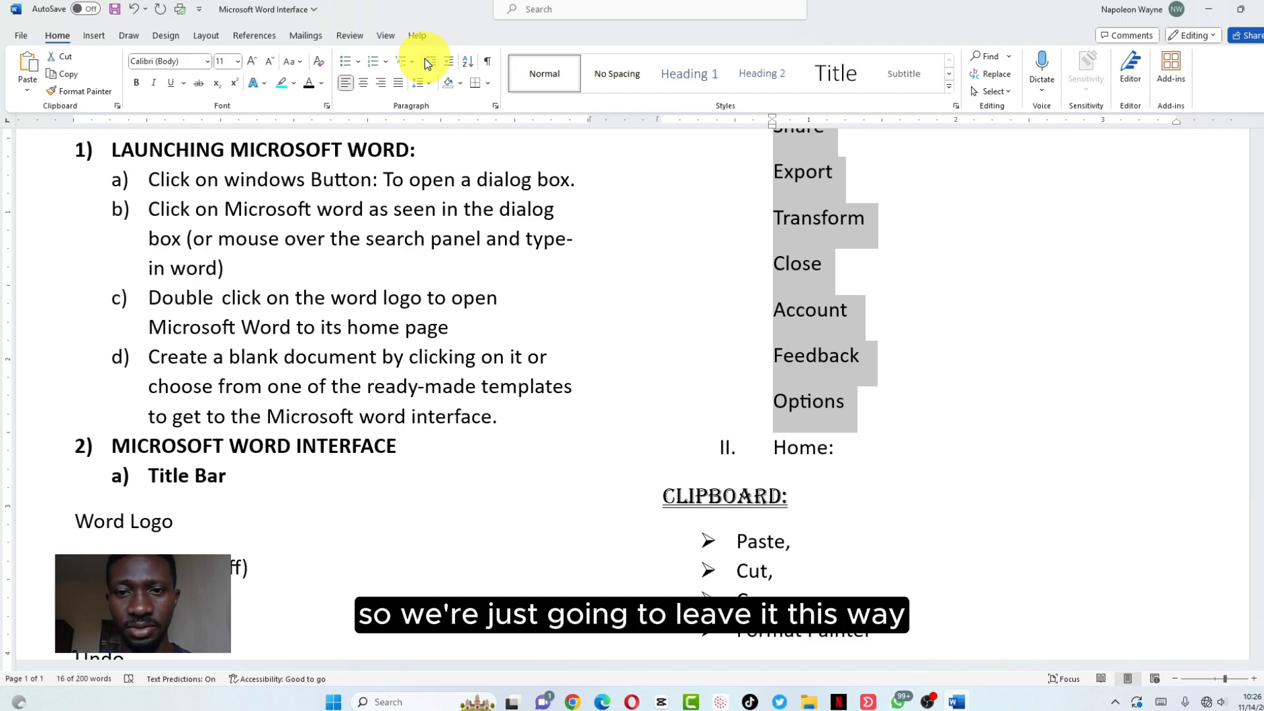
click(428, 61)
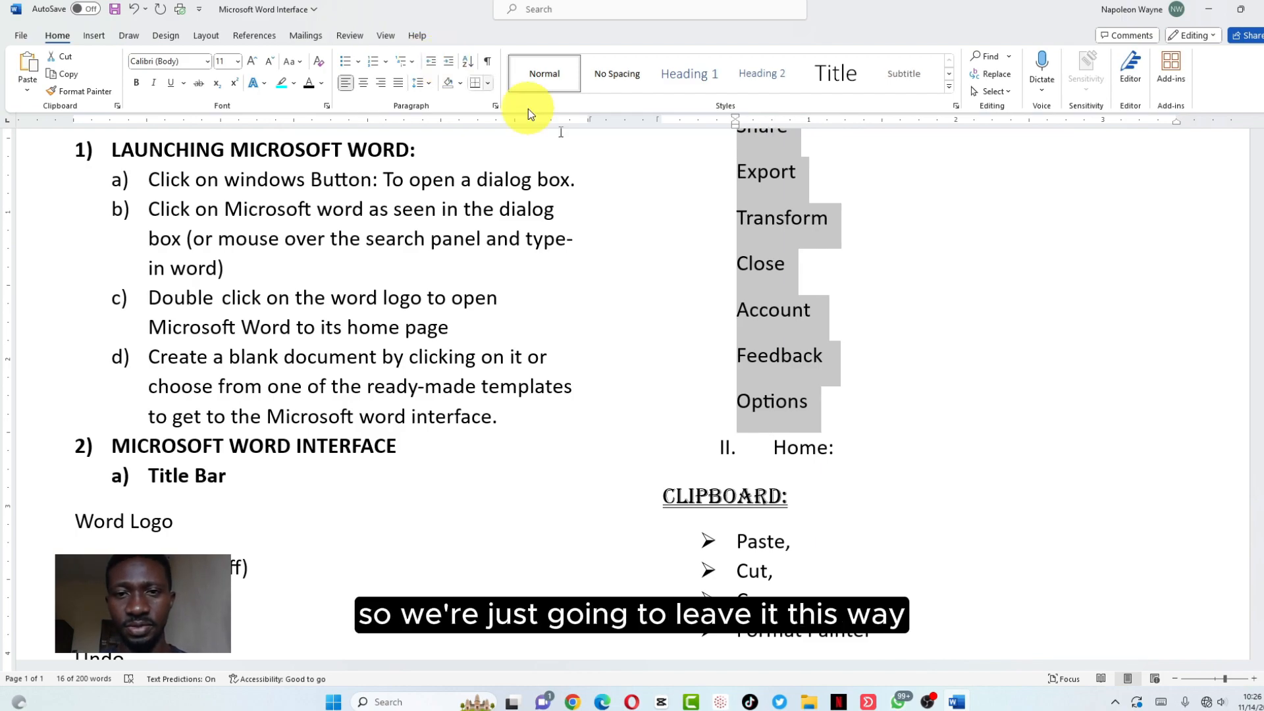
Give the Home–Options items a star bullet and push them out to the left margin
click(358, 61)
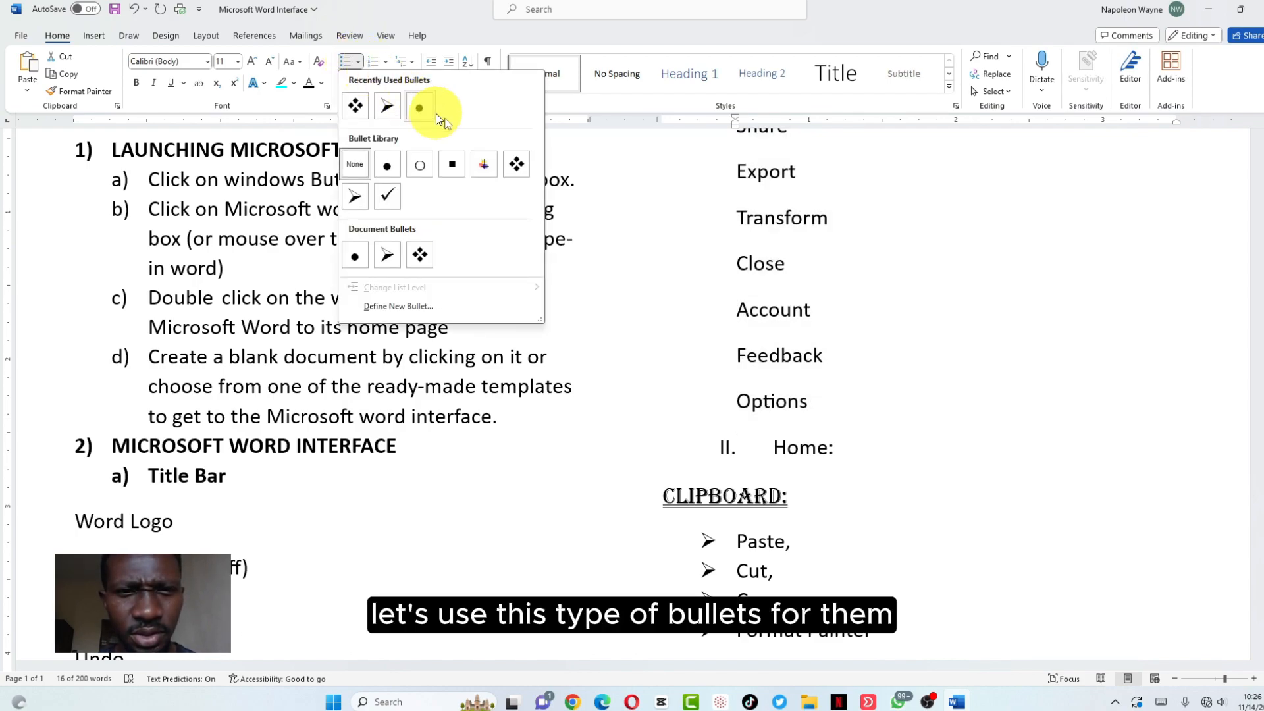
click(484, 166)
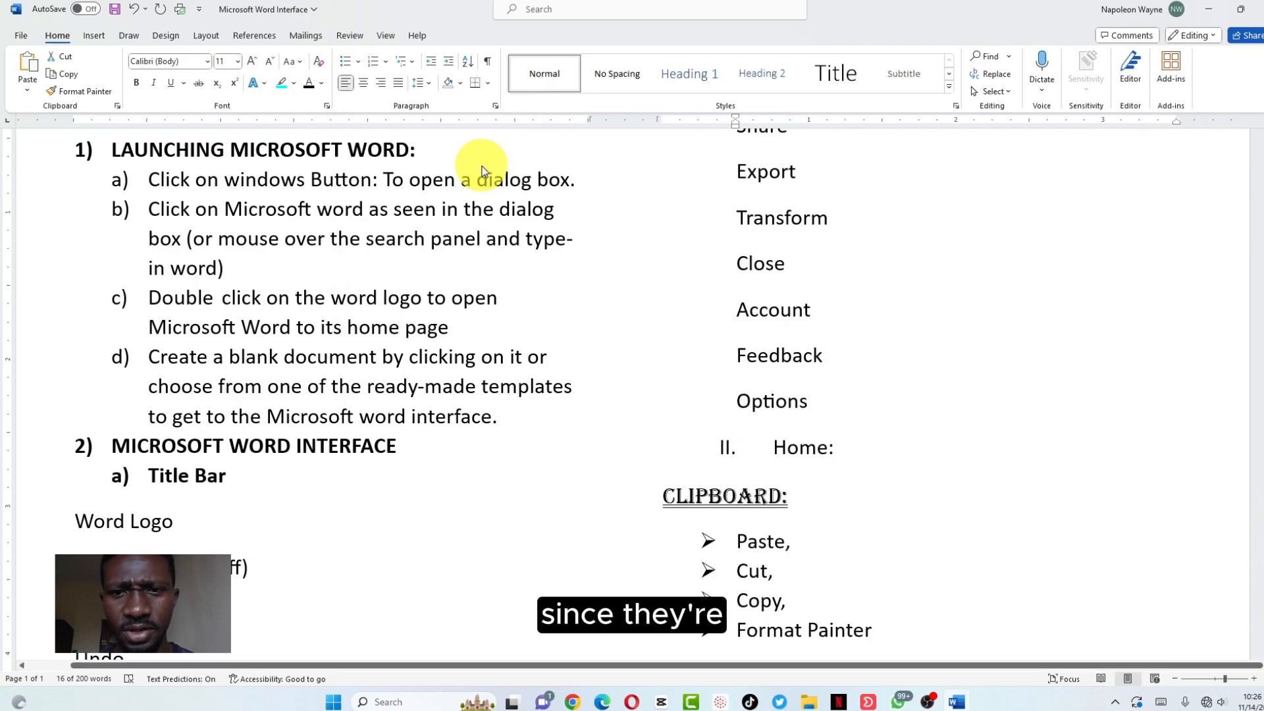
click(431, 62)
click(434, 65)
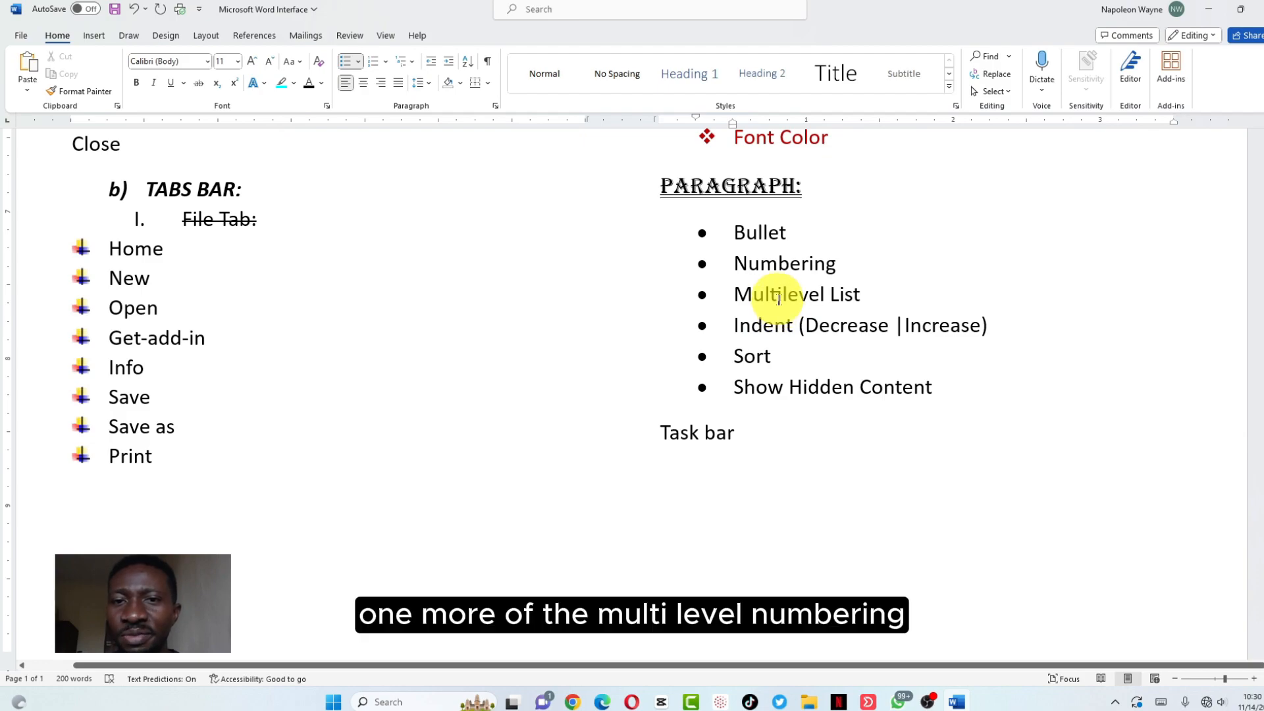
End the launch list after item d) with a blank spacer line before '2) MICROSOFT WORD INTERFACE'
scroll(739, 283, up, 8)
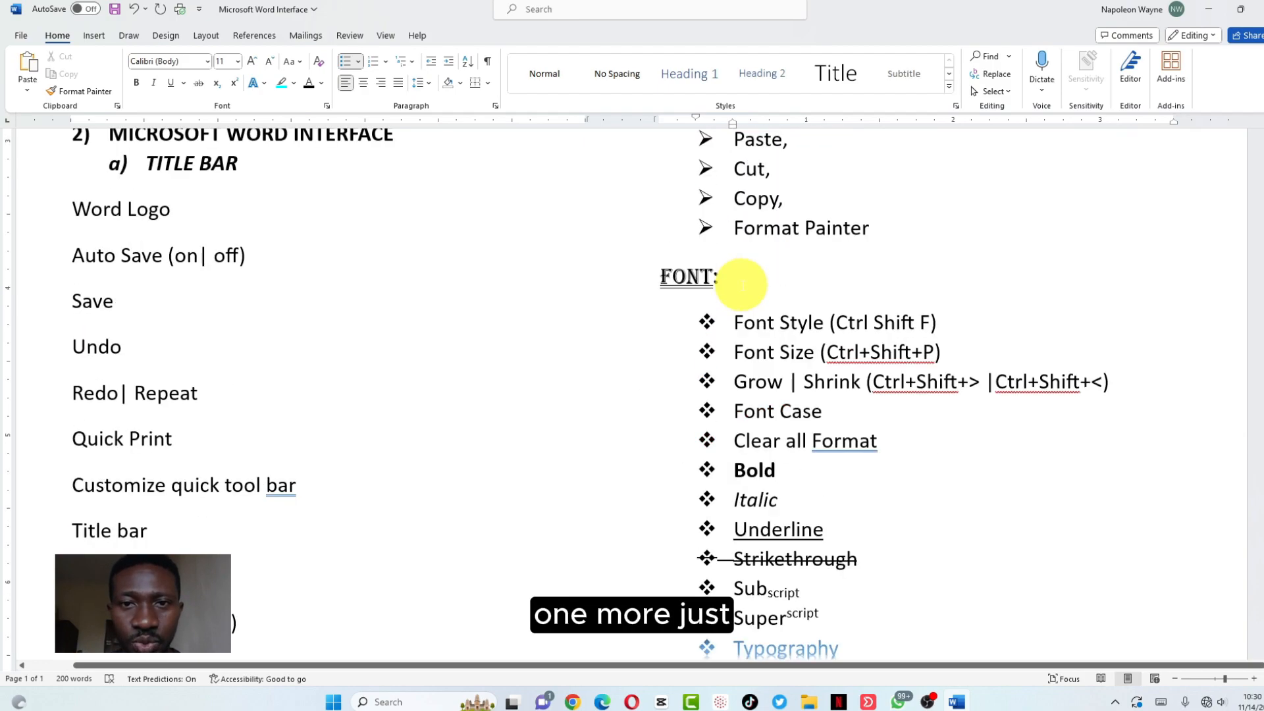
scroll(741, 281, up, 1)
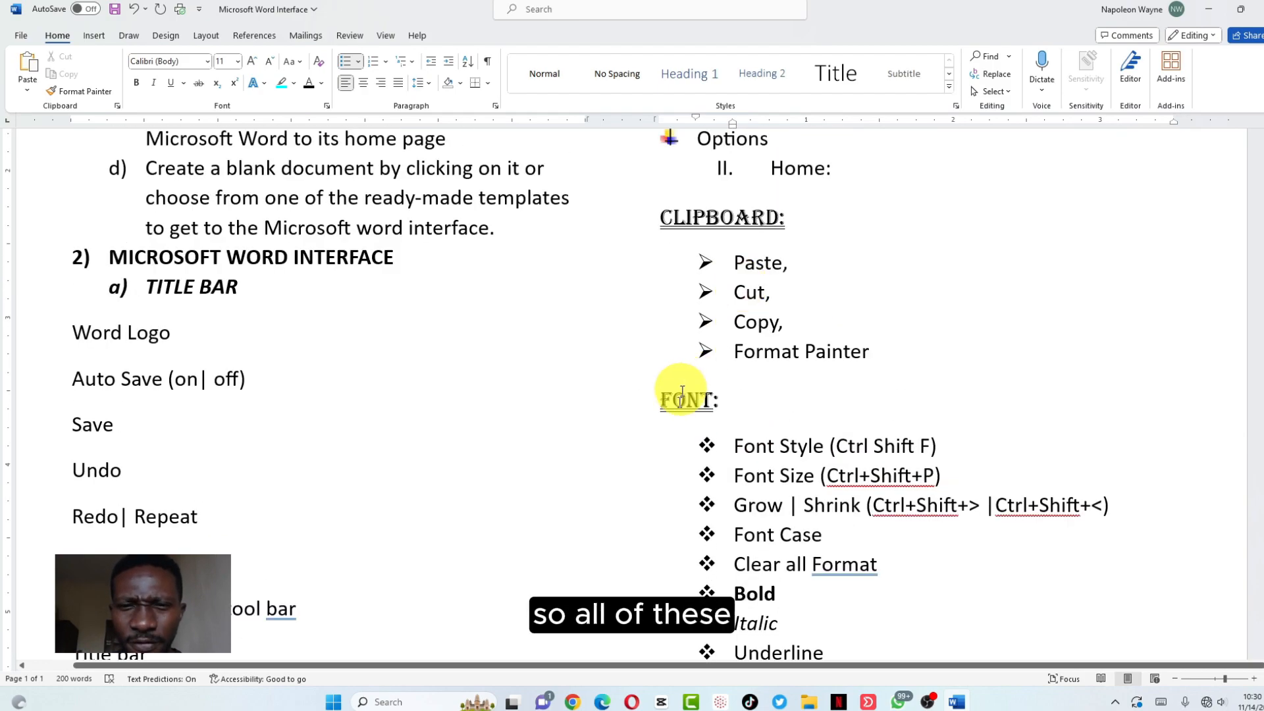
scroll(731, 435, down, 5)
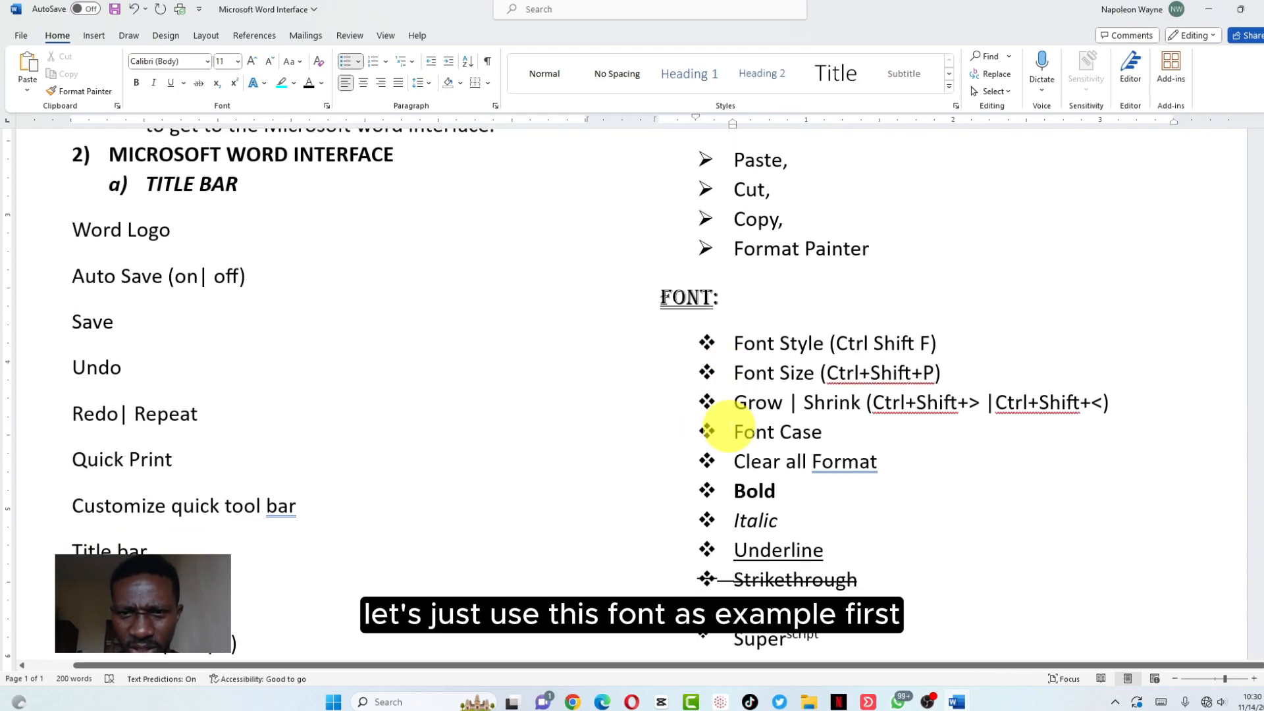
scroll(729, 427, down, 1)
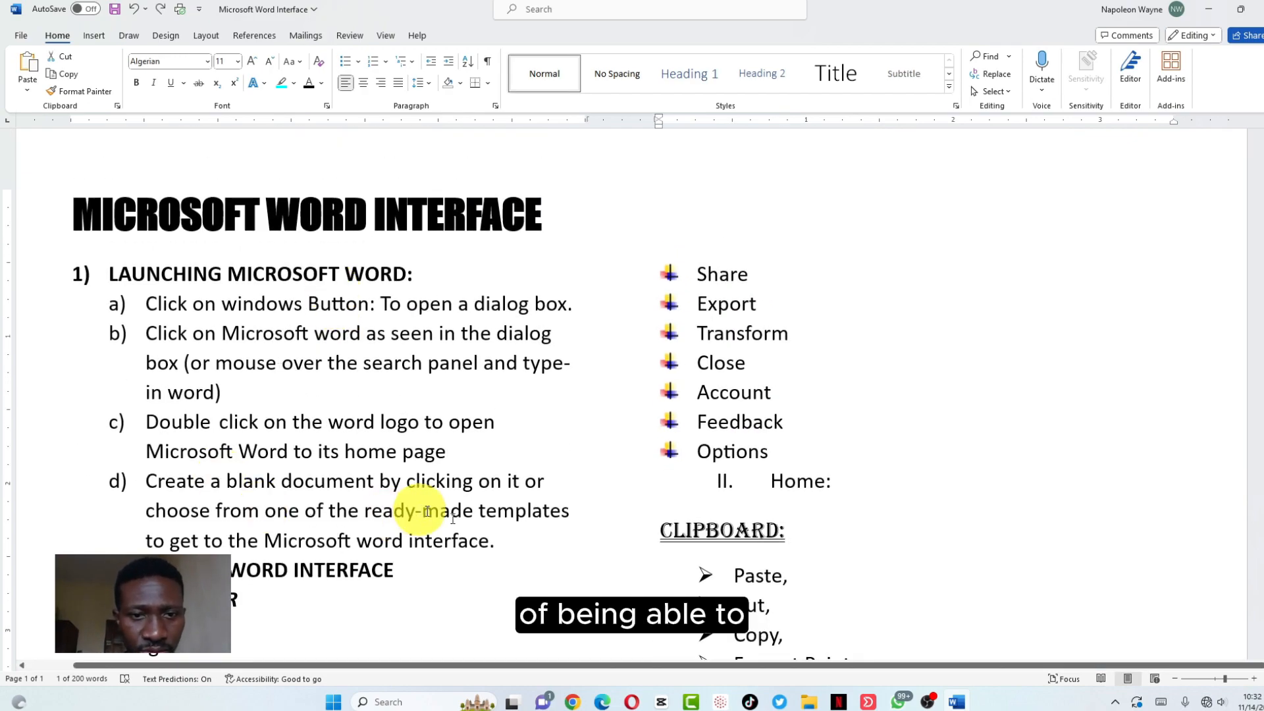
click(501, 541)
key(Return)
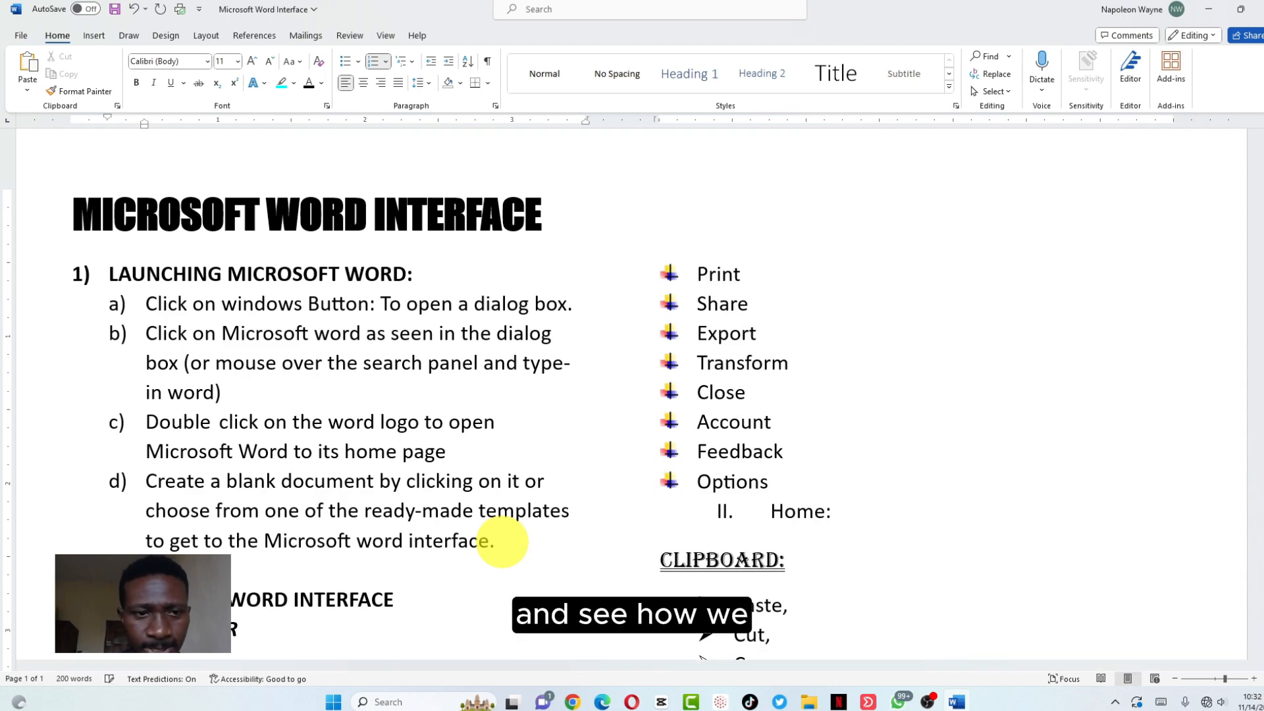
key(Return)
key(Return)
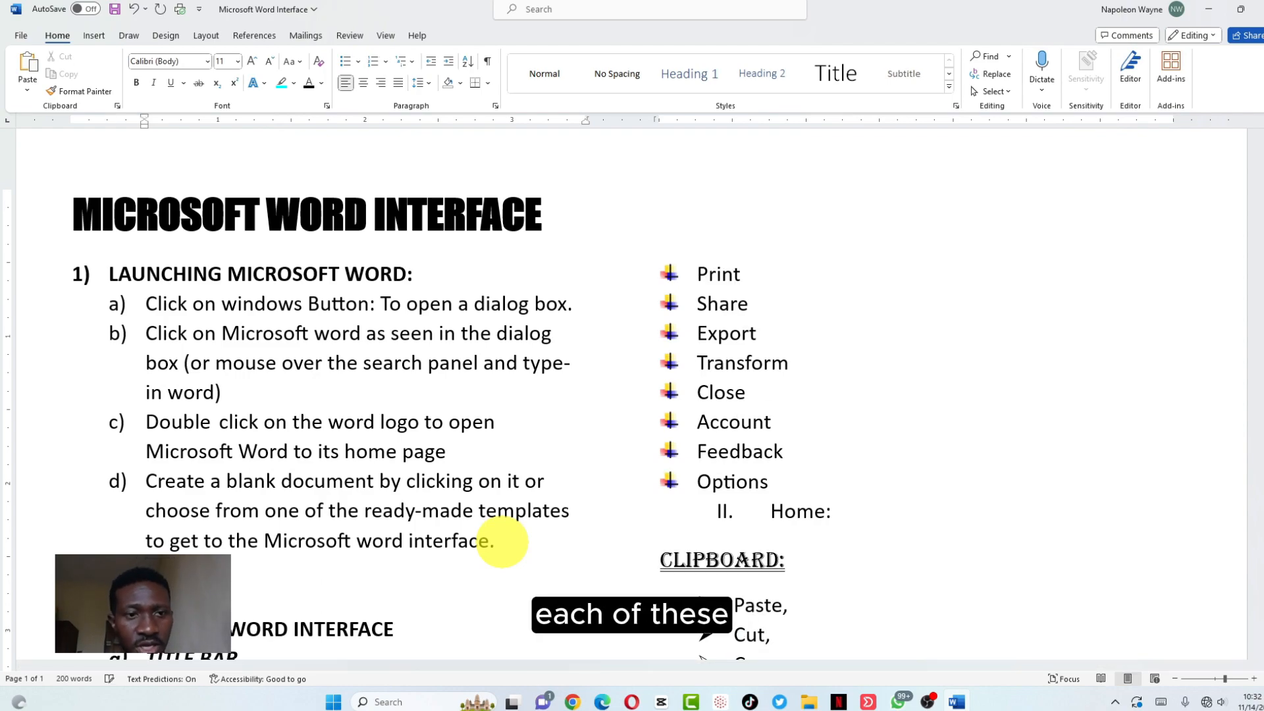
scroll(501, 541, down, 2)
scroll(501, 541, up, 1)
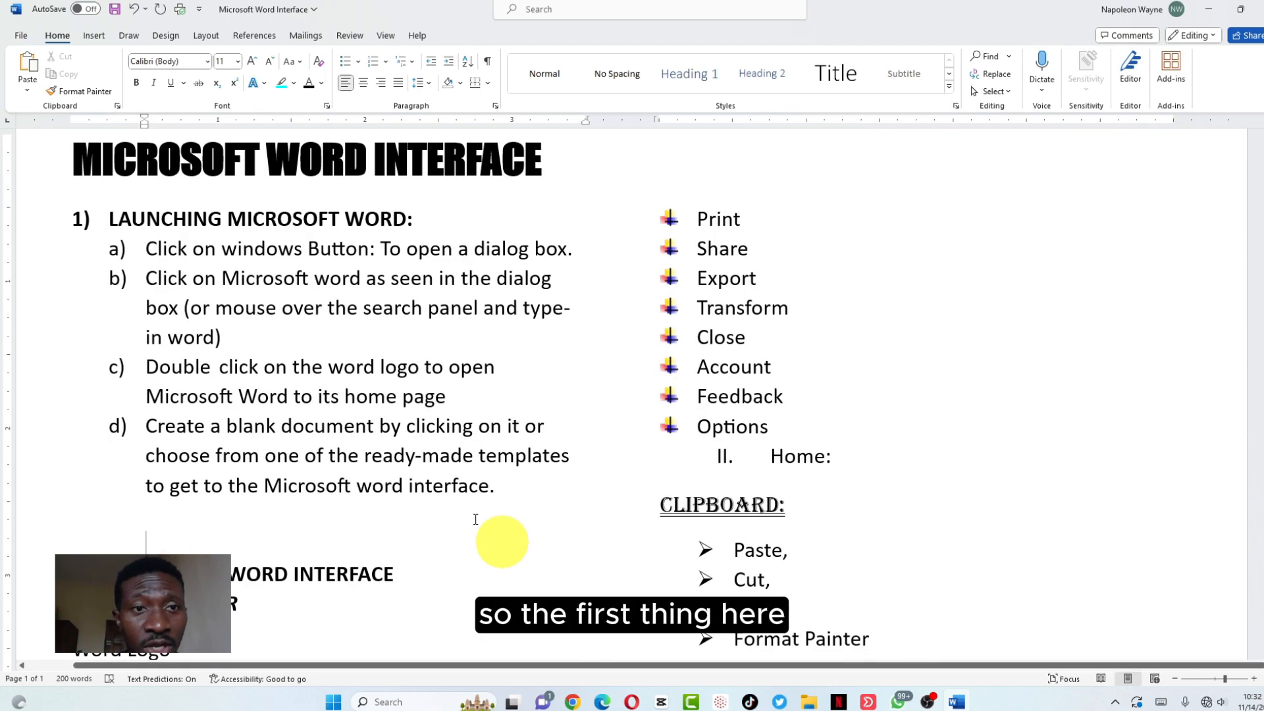
Apply the Article/Section multilevel list style to the outline headings
click(428, 212)
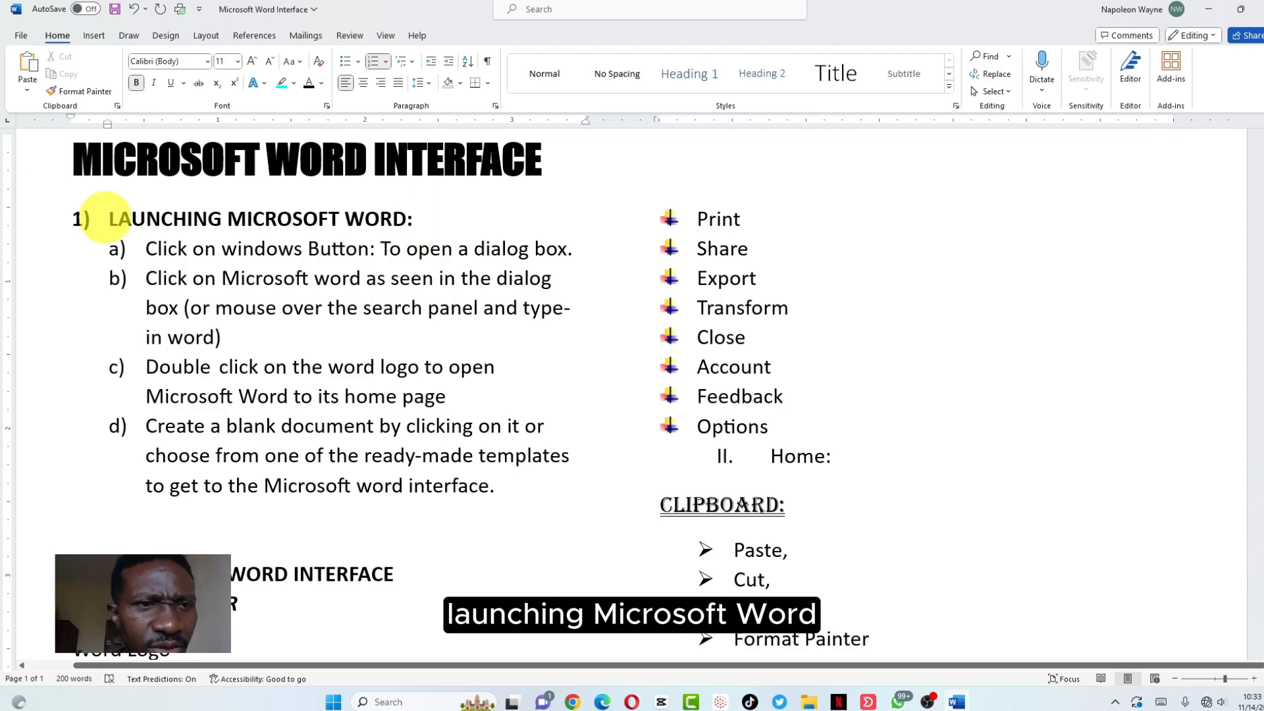
click(107, 218)
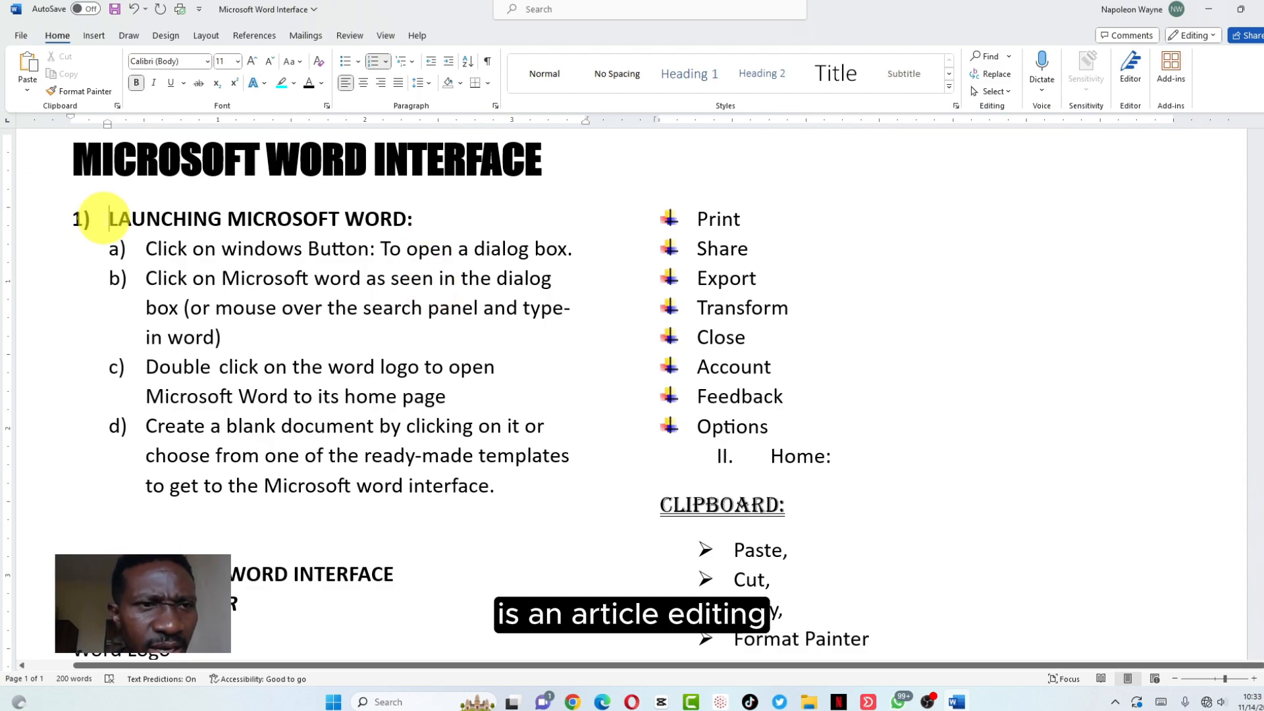
click(406, 61)
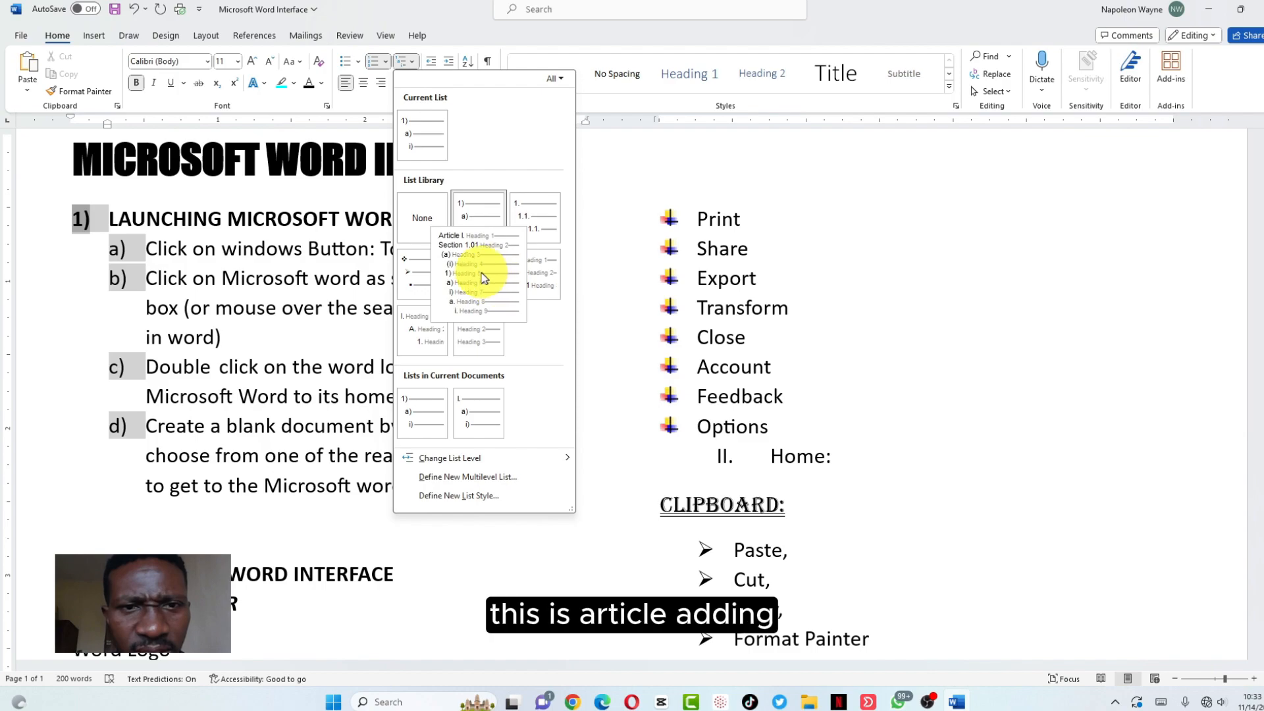
click(481, 276)
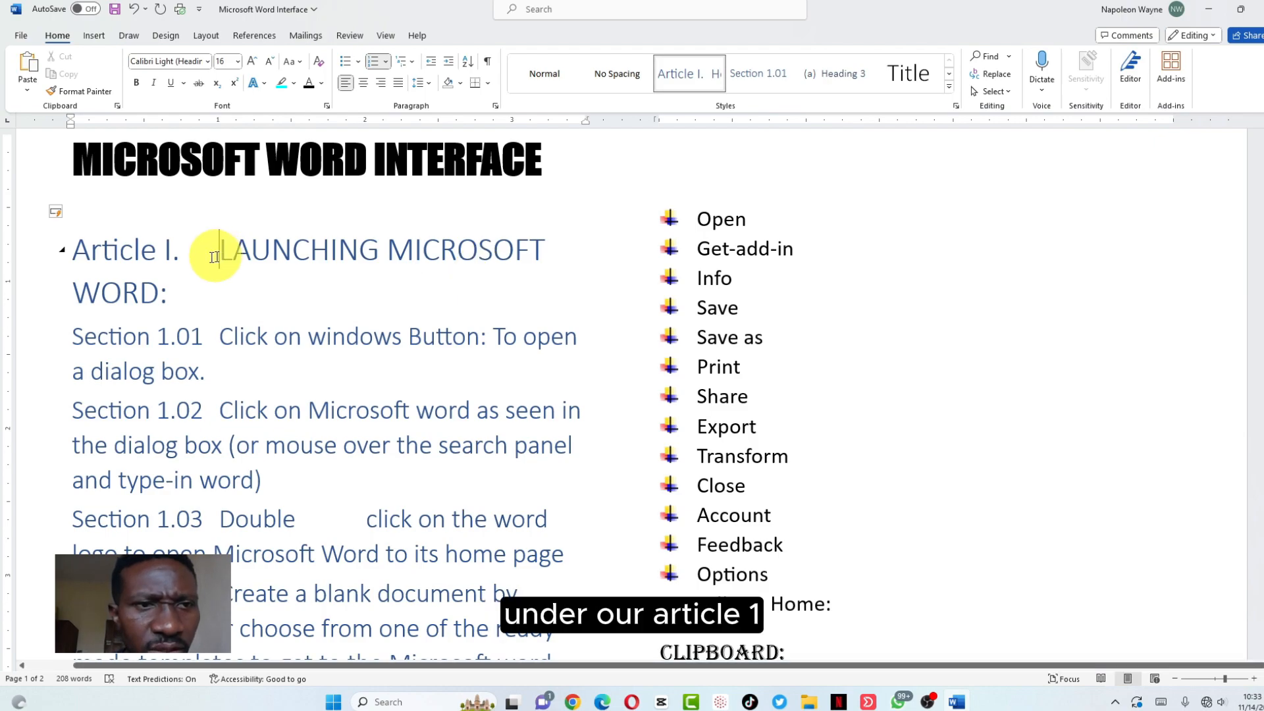
Delete the 'Article I.' label from the LAUNCHING MICROSOFT WORD heading
click(174, 250)
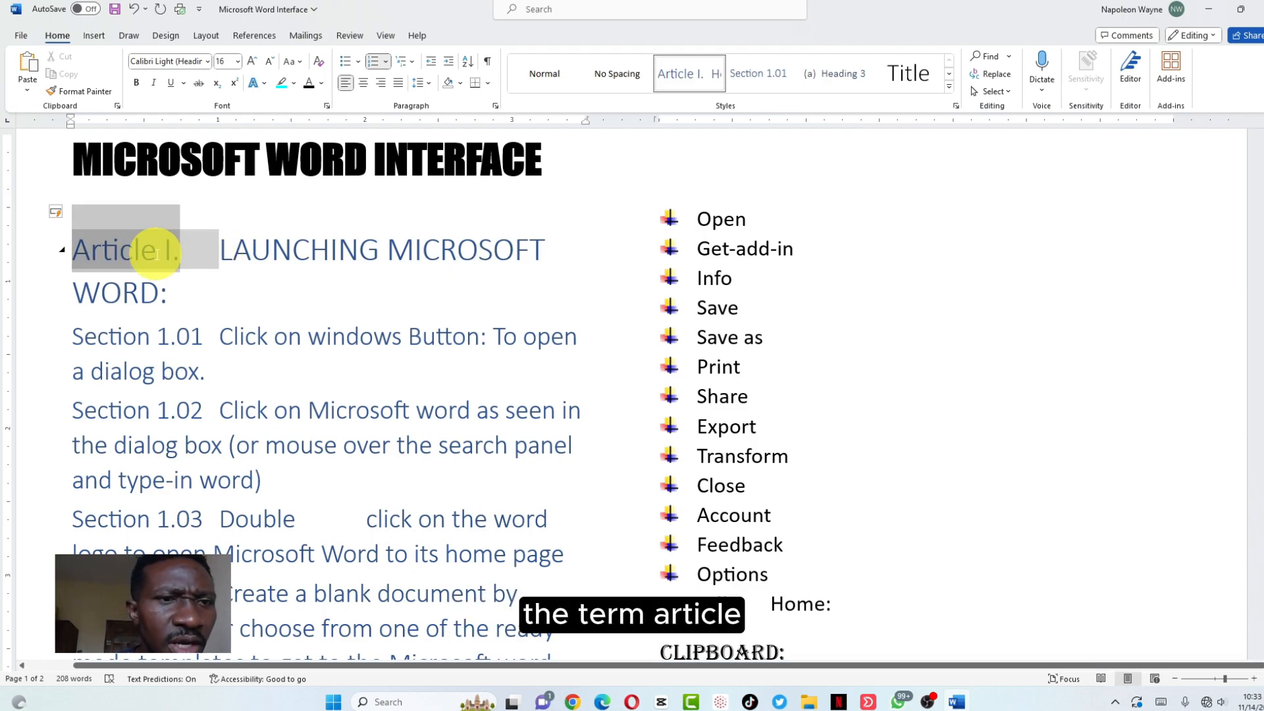
right_click(163, 252)
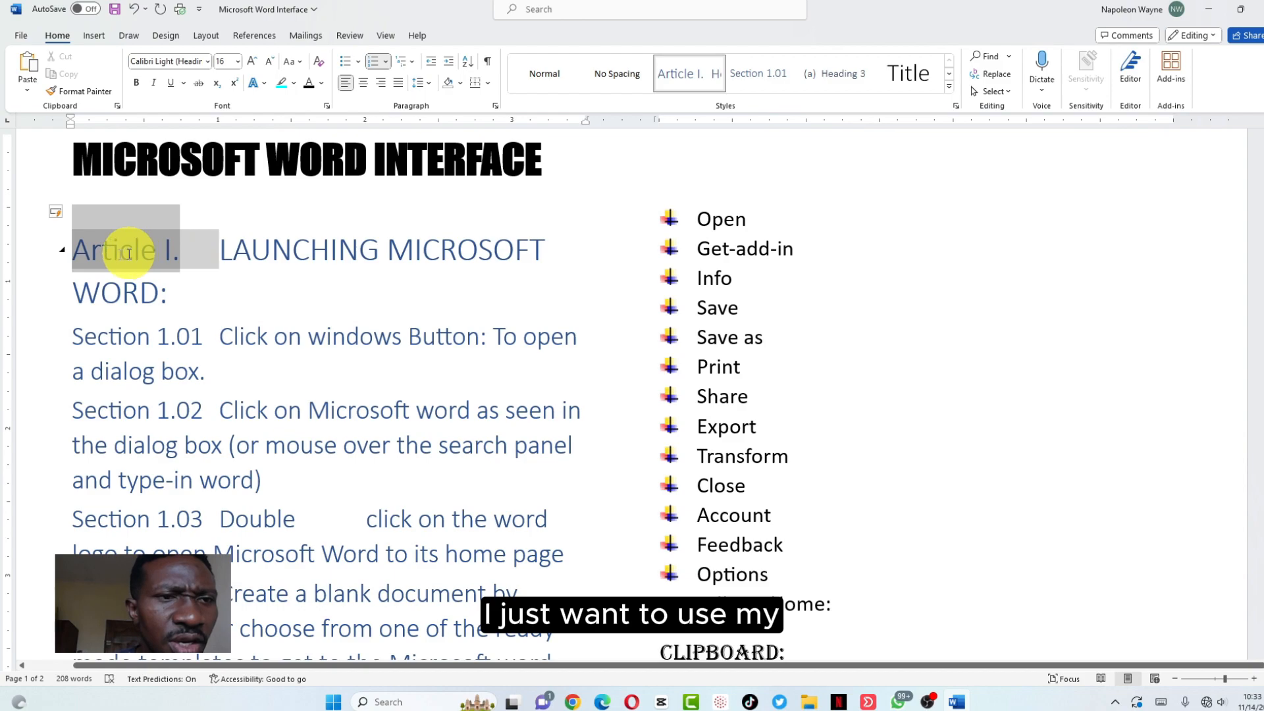
key(BackSpace)
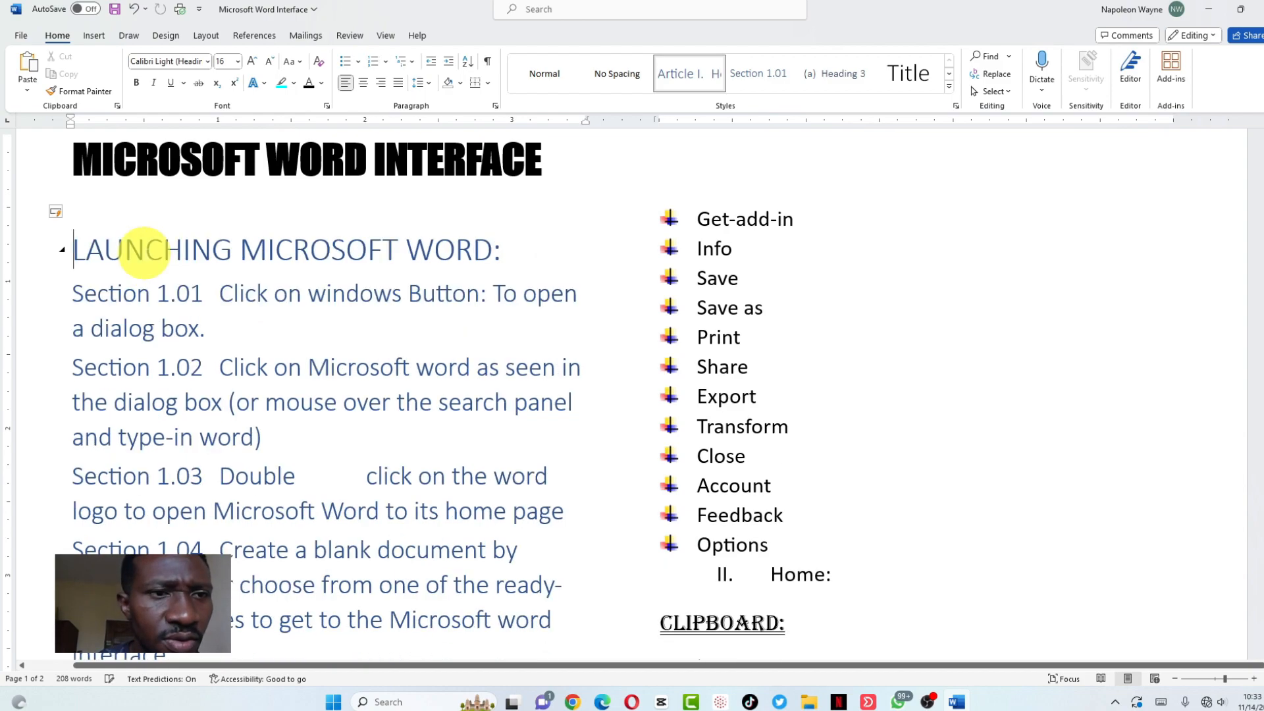
scroll(237, 333, down, 3)
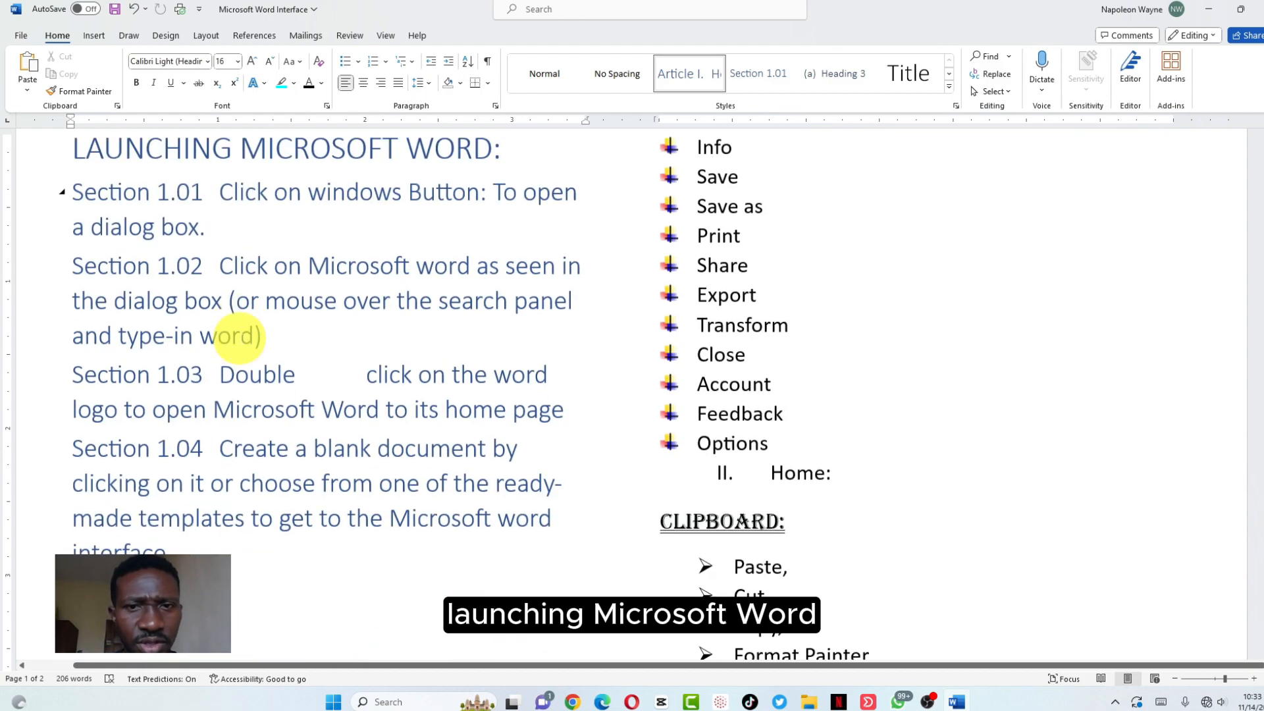
scroll(239, 338, down, 12)
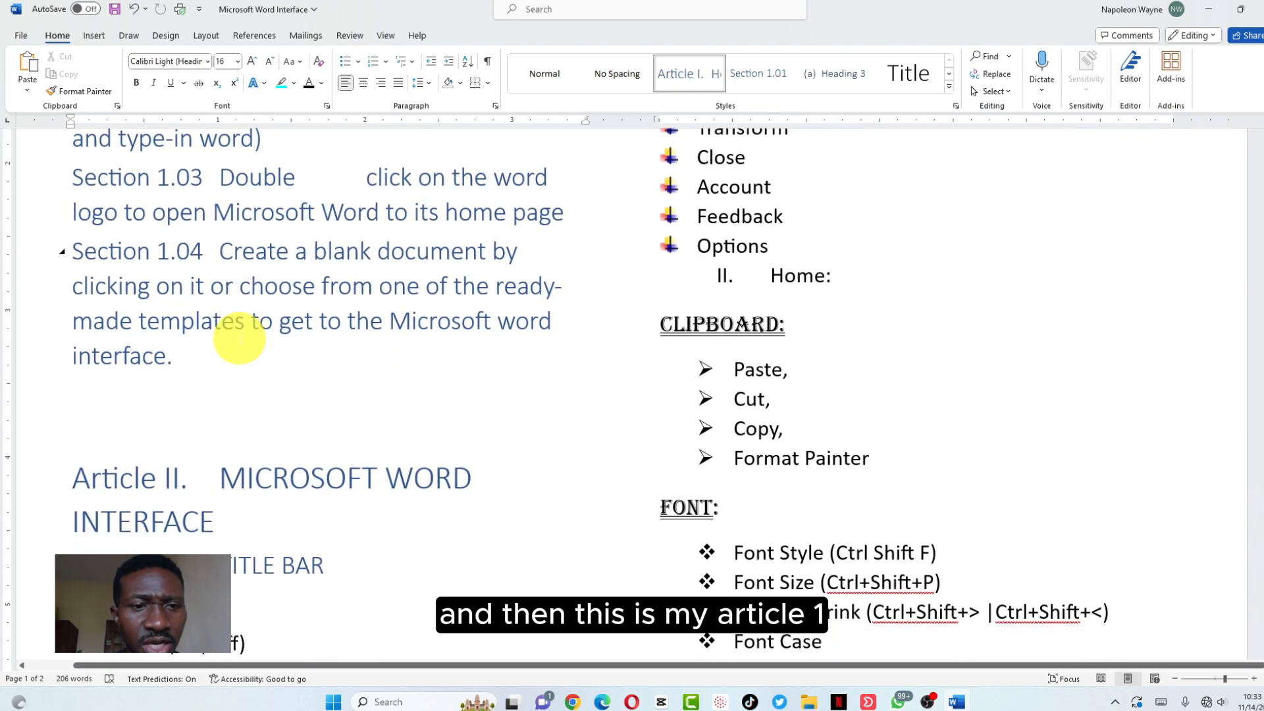
scroll(239, 338, down, 5)
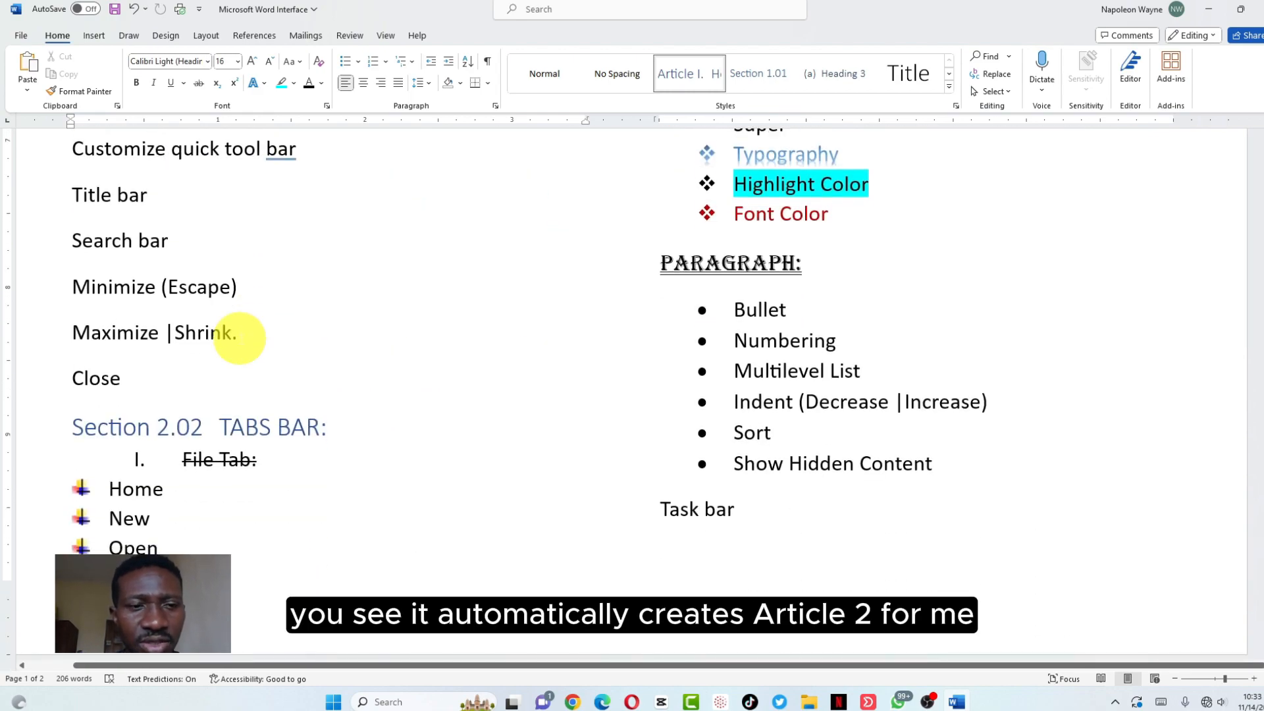
scroll(240, 336, down, 2)
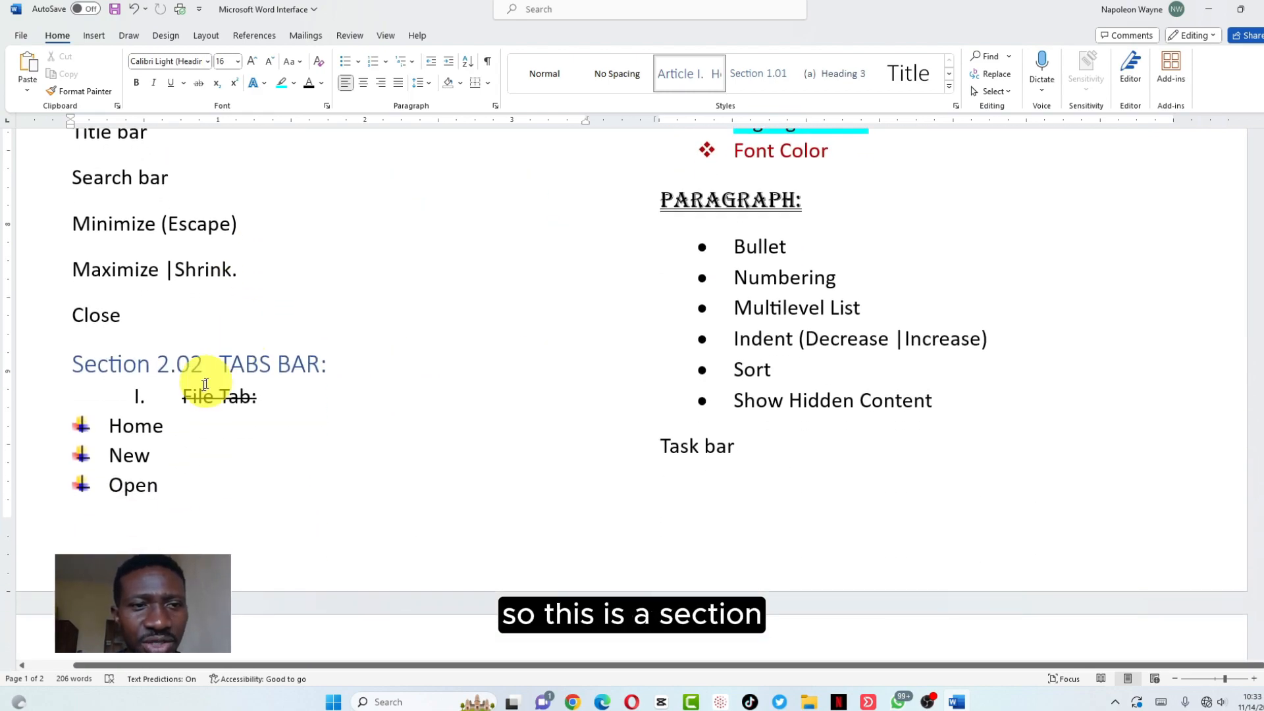
scroll(178, 298, up, 10)
scroll(186, 288, down, 7)
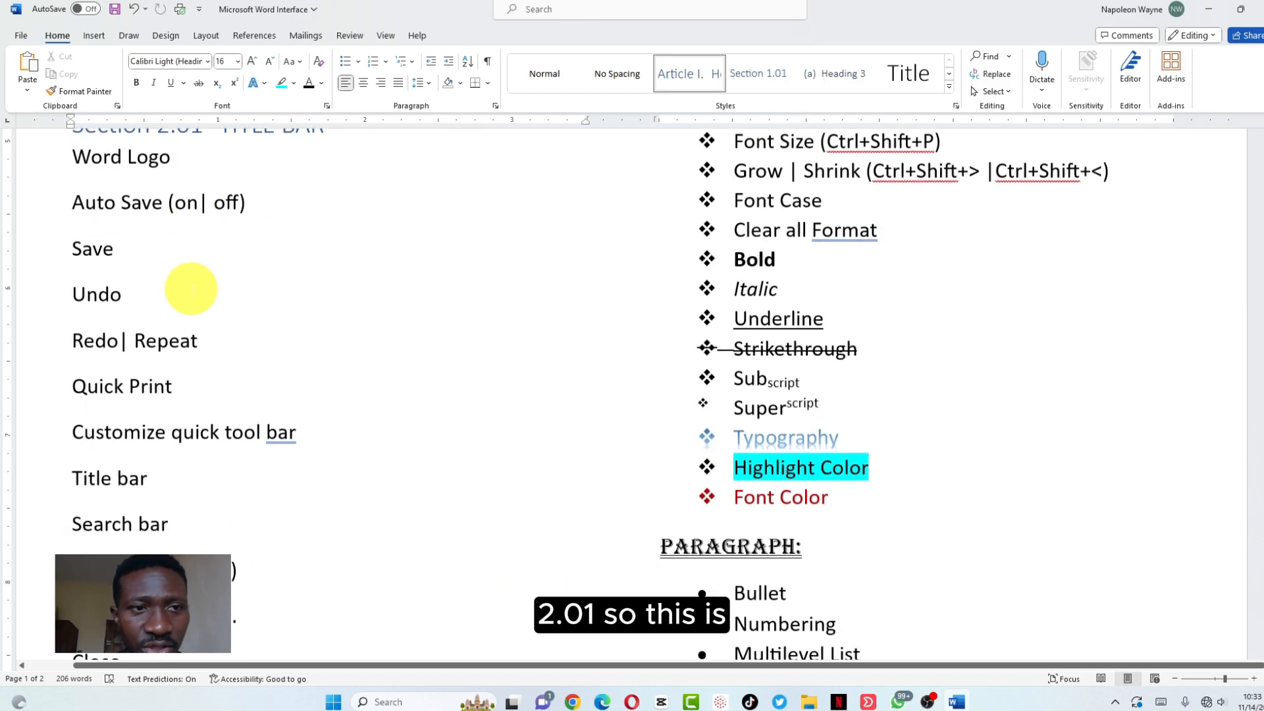
scroll(191, 288, down, 2)
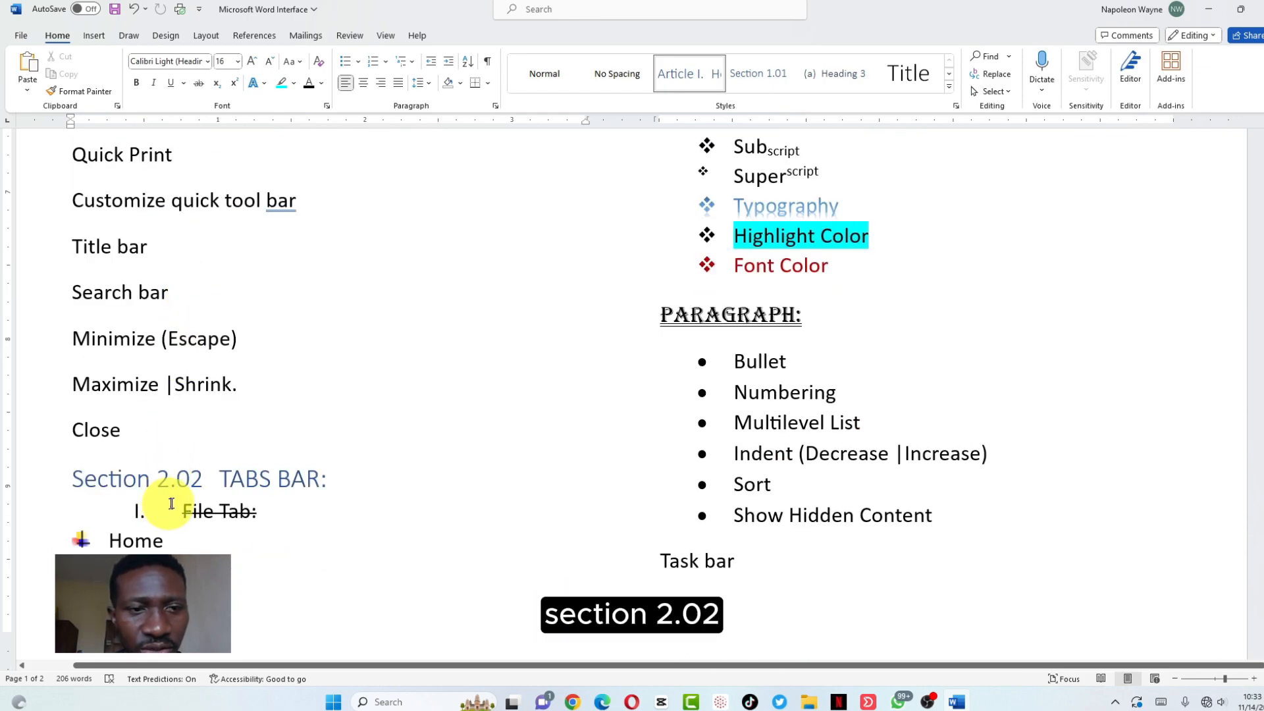
scroll(191, 480, up, 5)
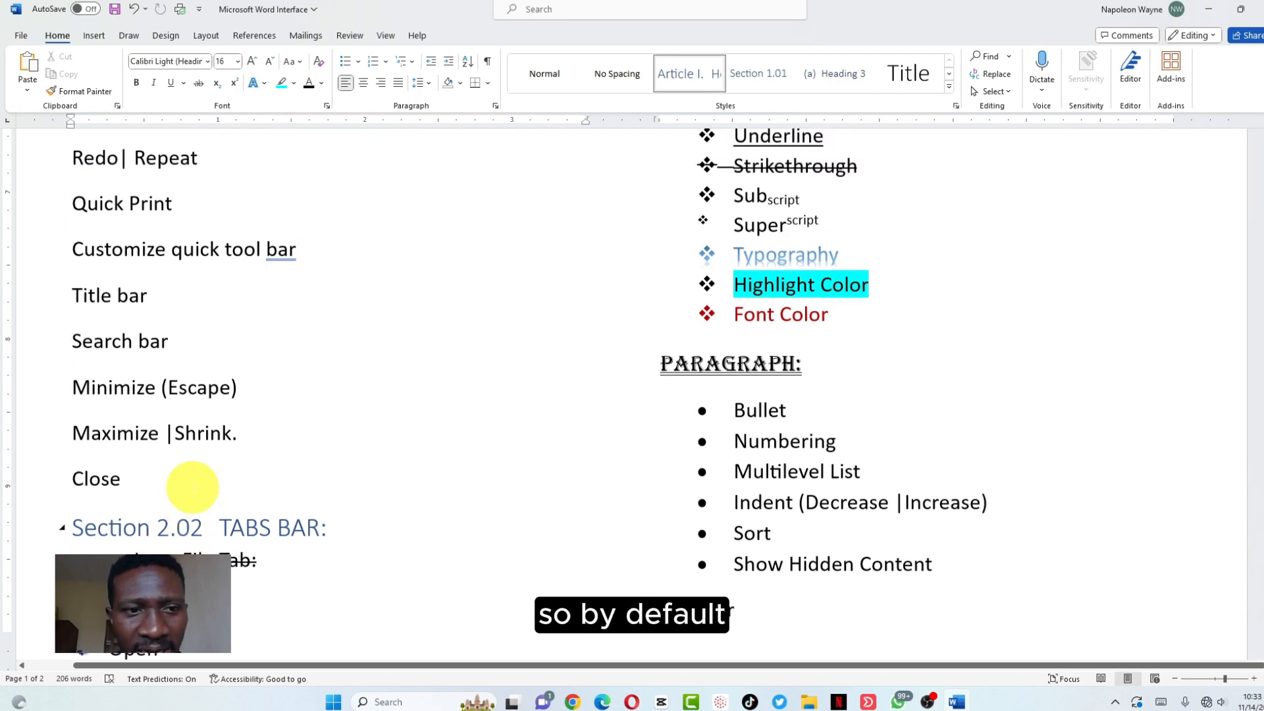
scroll(192, 487, up, 15)
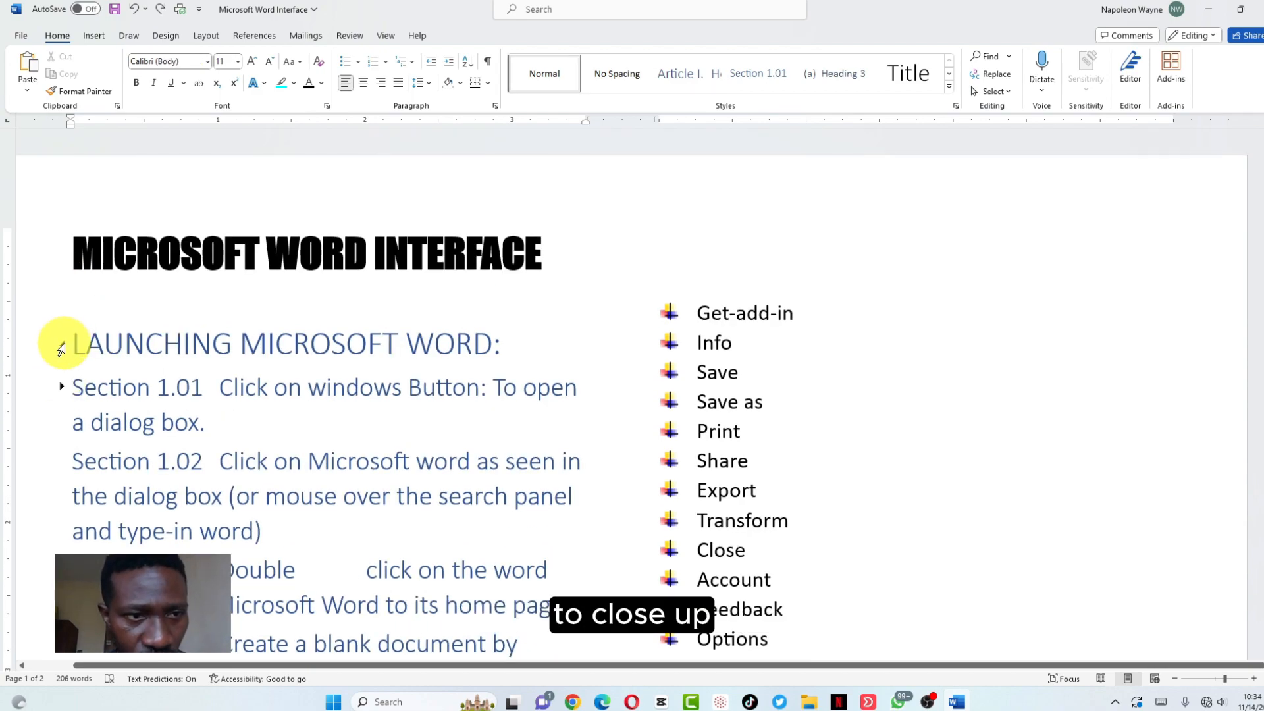
Delete 'Article II.' from MICROSOFT WORD INTERFACE, collapsing then re-expanding LAUNCHING MICROSOFT WORD
click(62, 344)
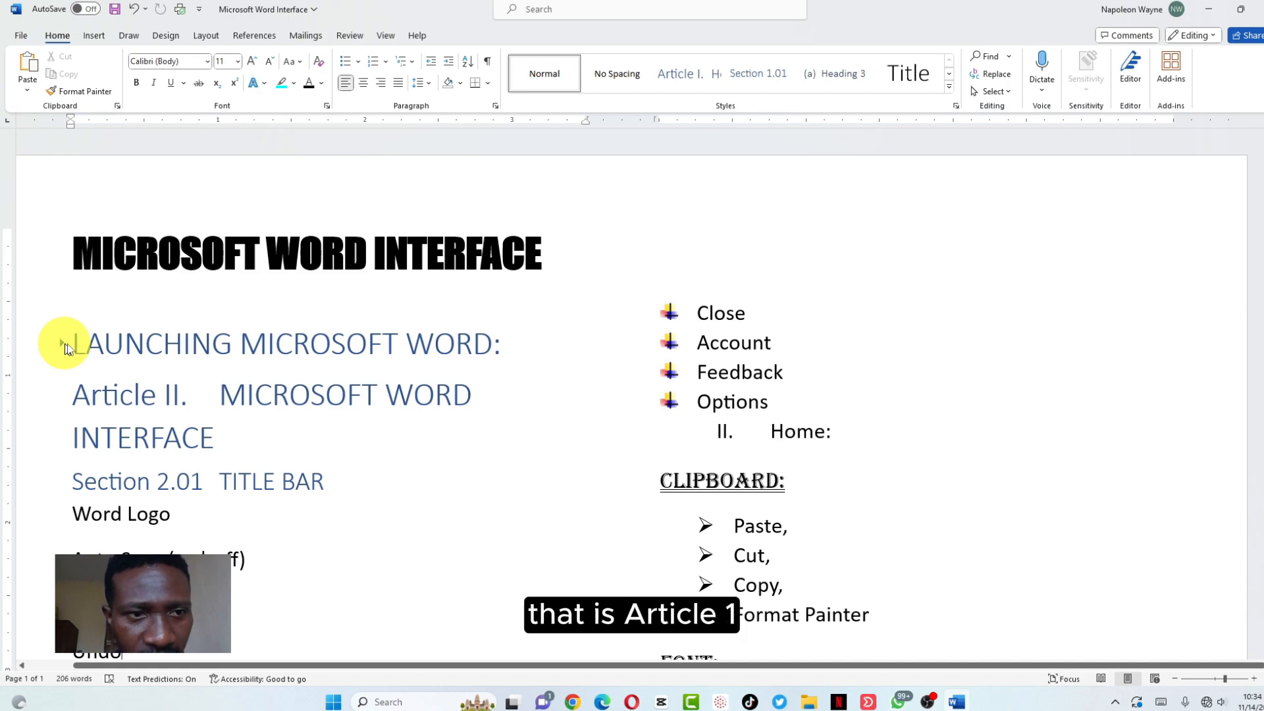
click(156, 400)
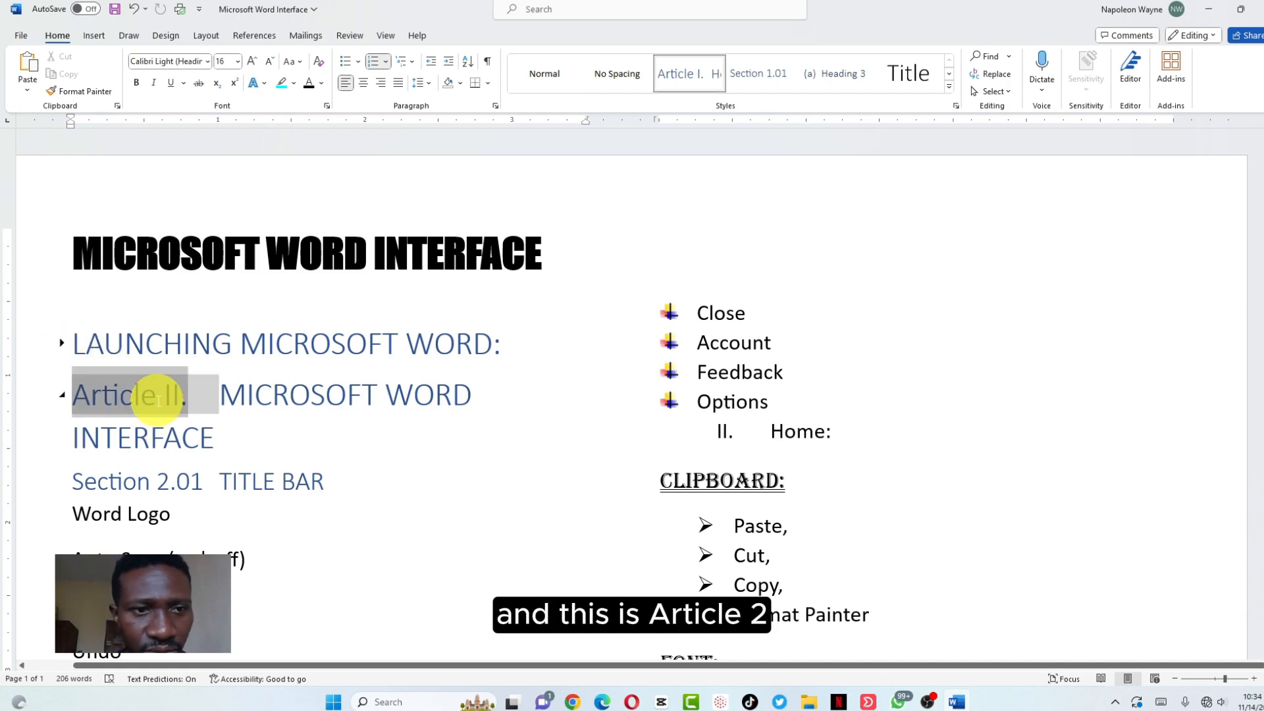
key(BackSpace)
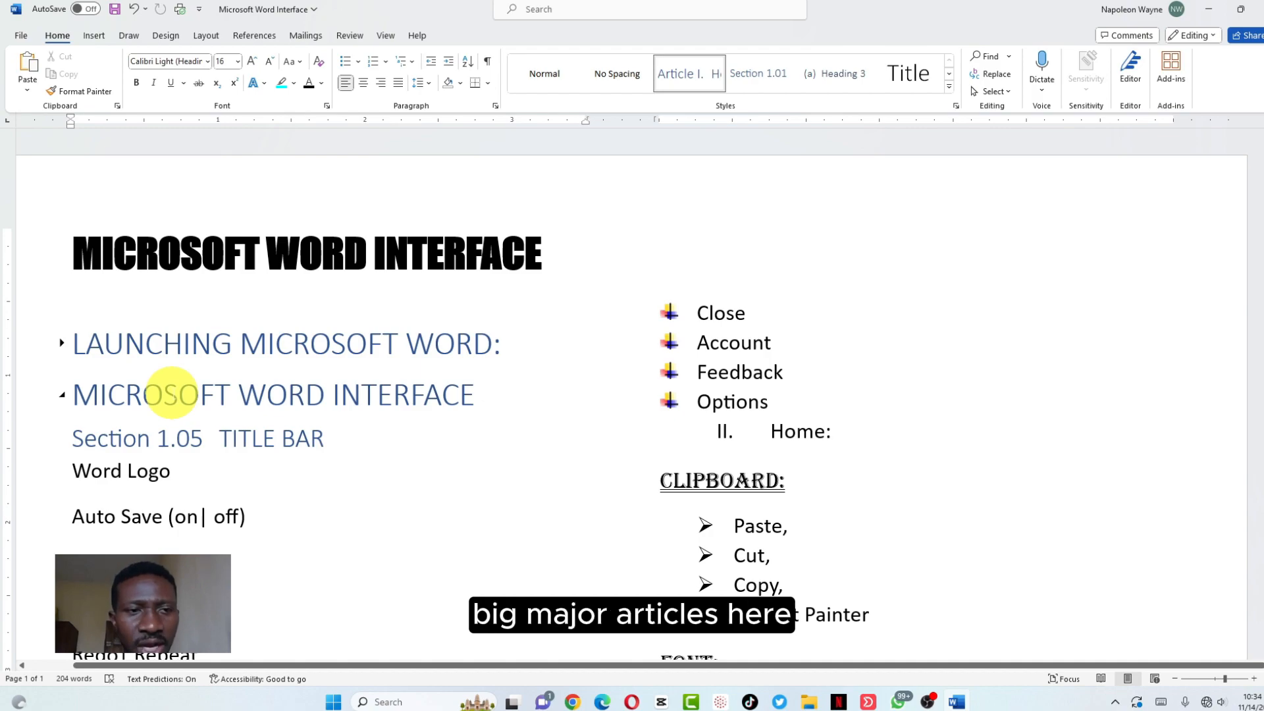
click(63, 343)
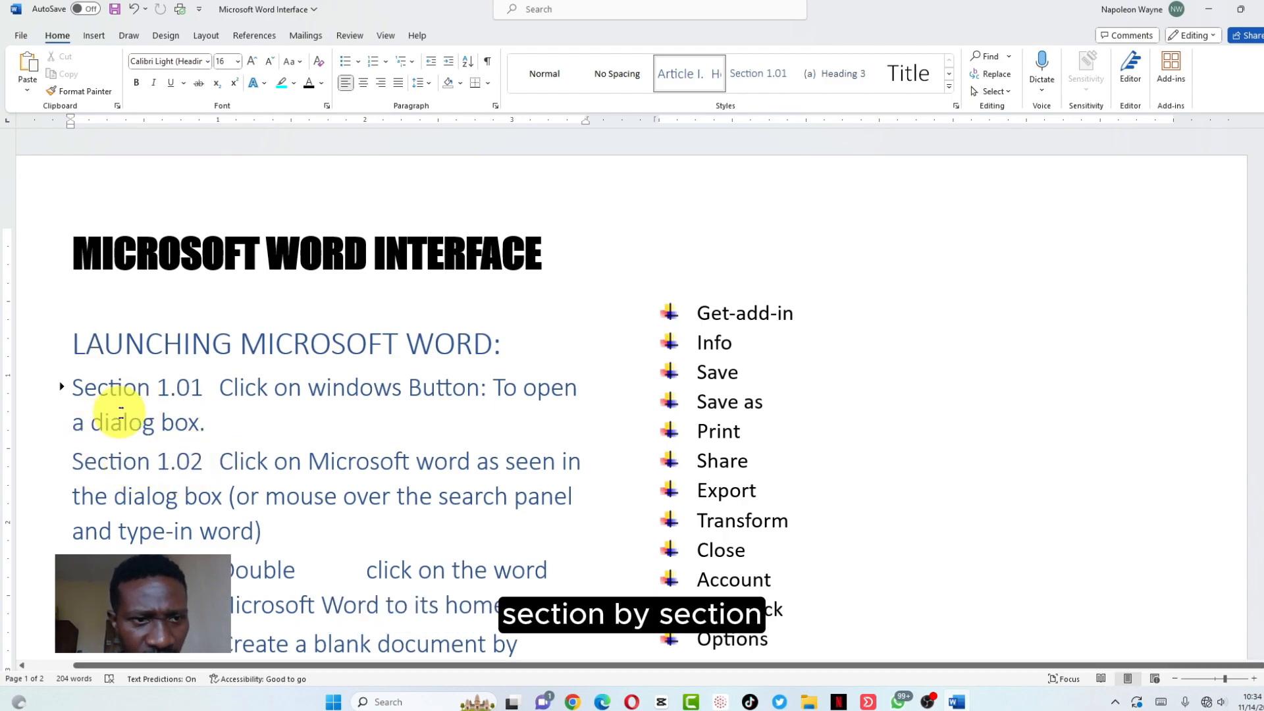
Collapse LAUNCHING MICROSOFT WORD so its launch steps are hidden under the heading
scroll(151, 385, down, 1)
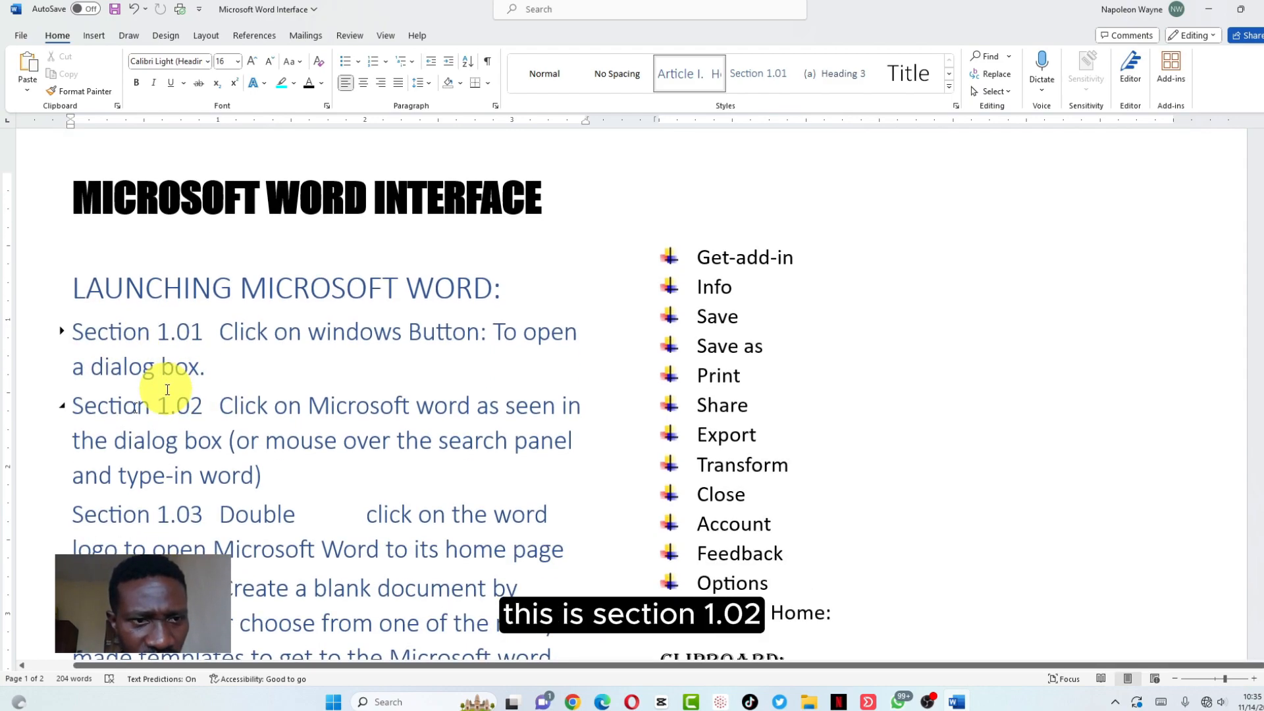
scroll(191, 411, down, 1)
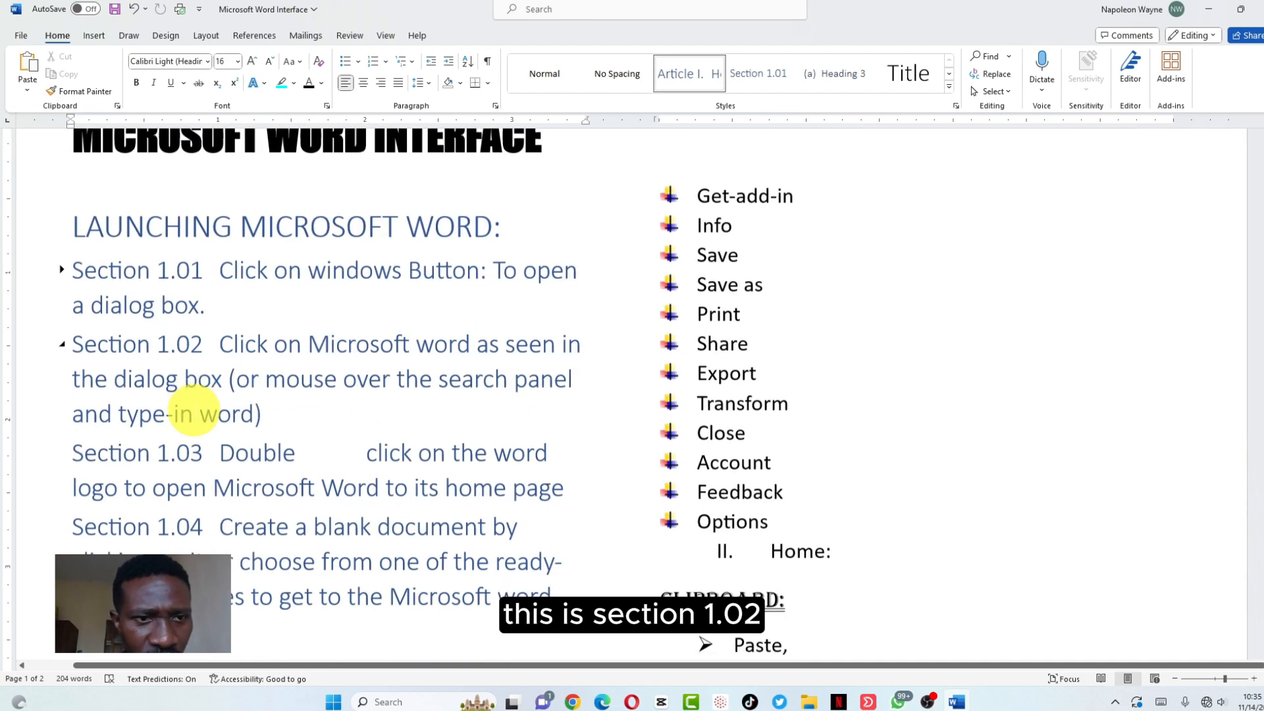
scroll(191, 409, down, 1)
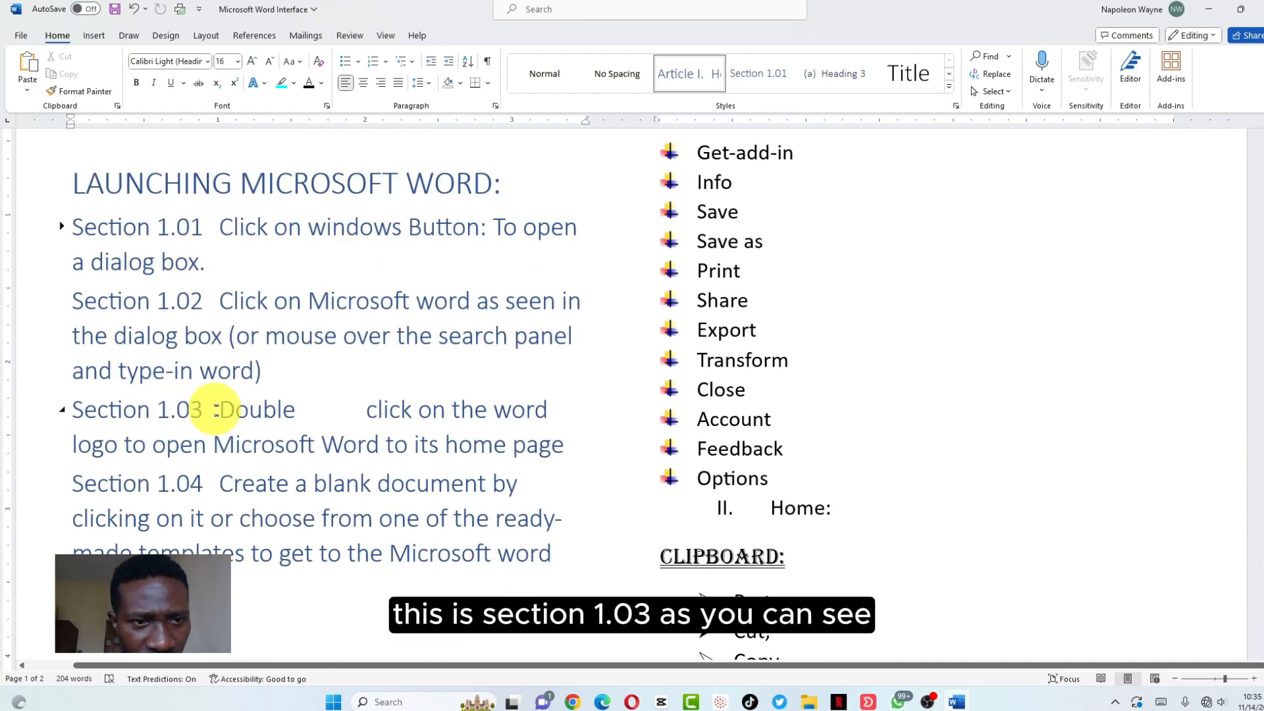
scroll(216, 410, down, 1)
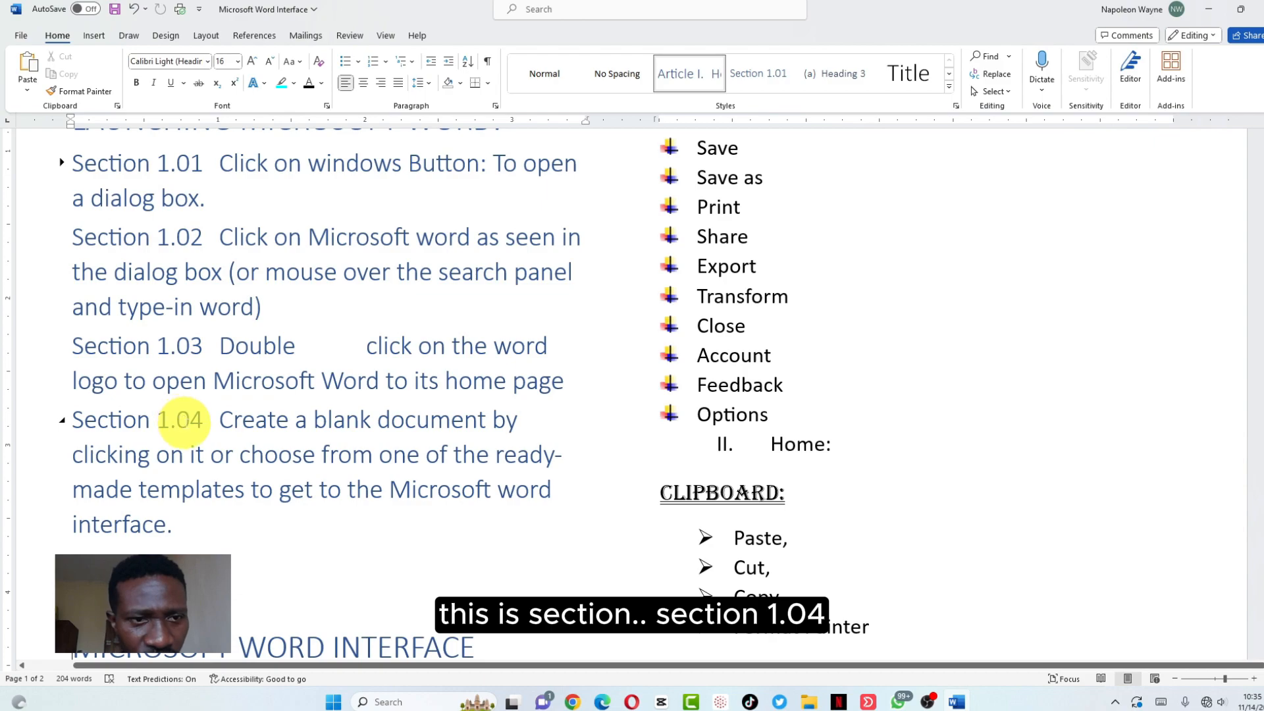
scroll(179, 420, down, 1)
scroll(181, 412, up, 1)
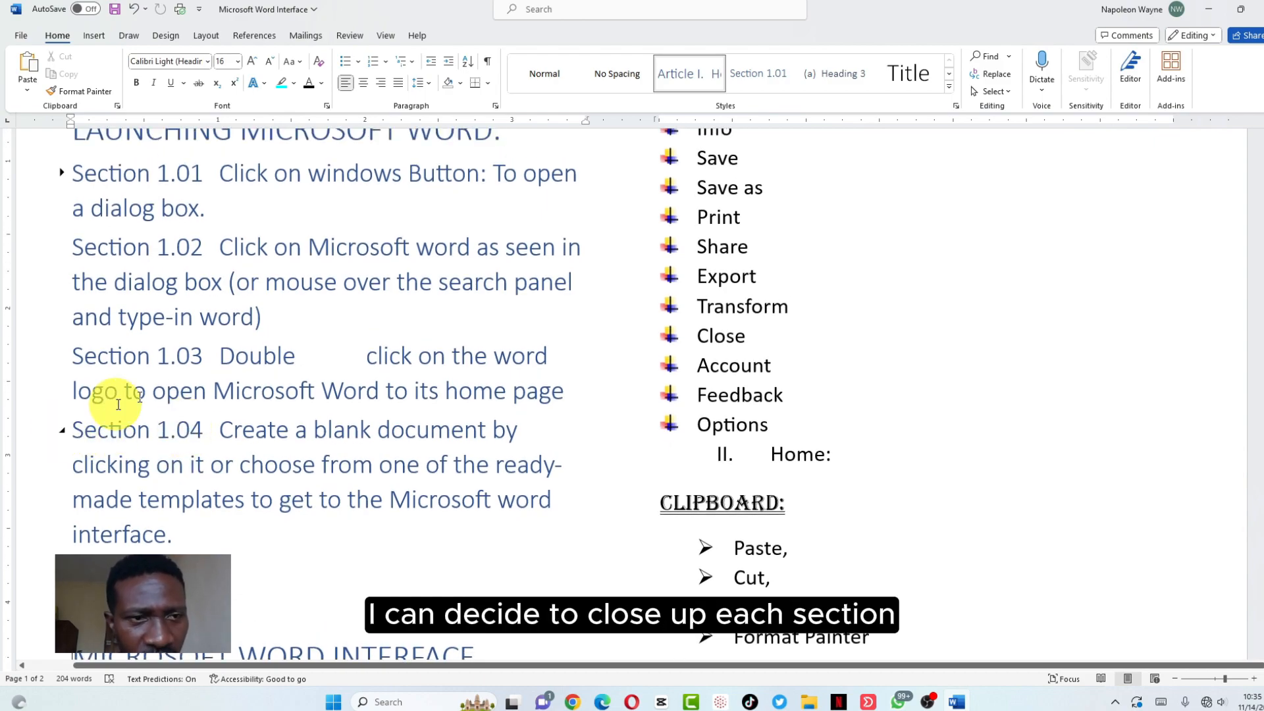
scroll(175, 382, up, 2)
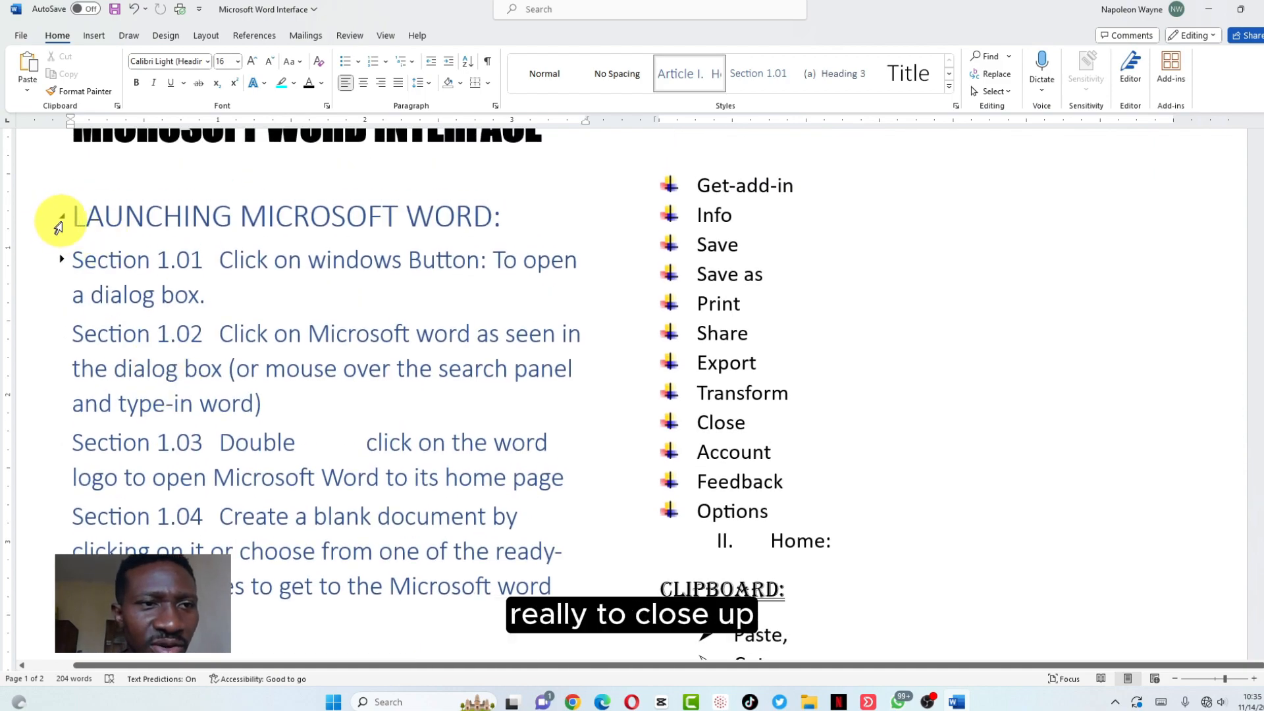
click(62, 217)
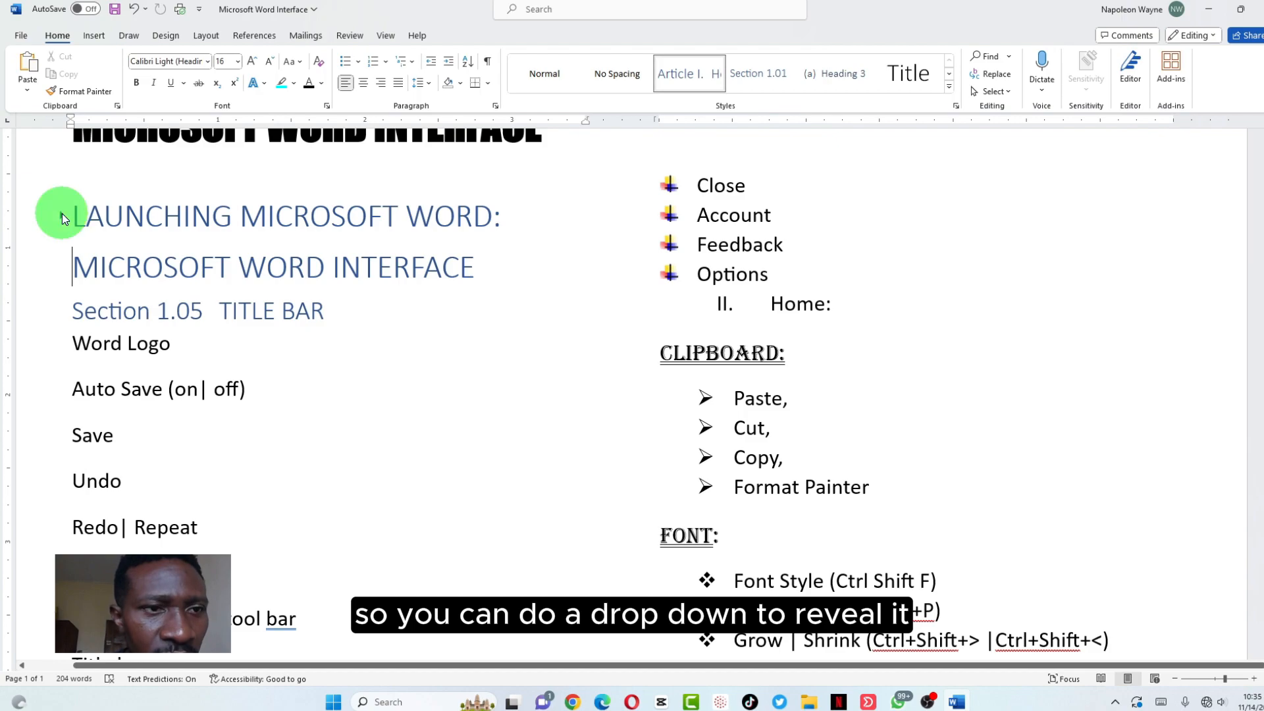
Collapse the TITLE BAR (Section 1.05) and TABS BAR (Section 1.06) headings after re-toggling LAUNCHING
click(62, 216)
click(62, 215)
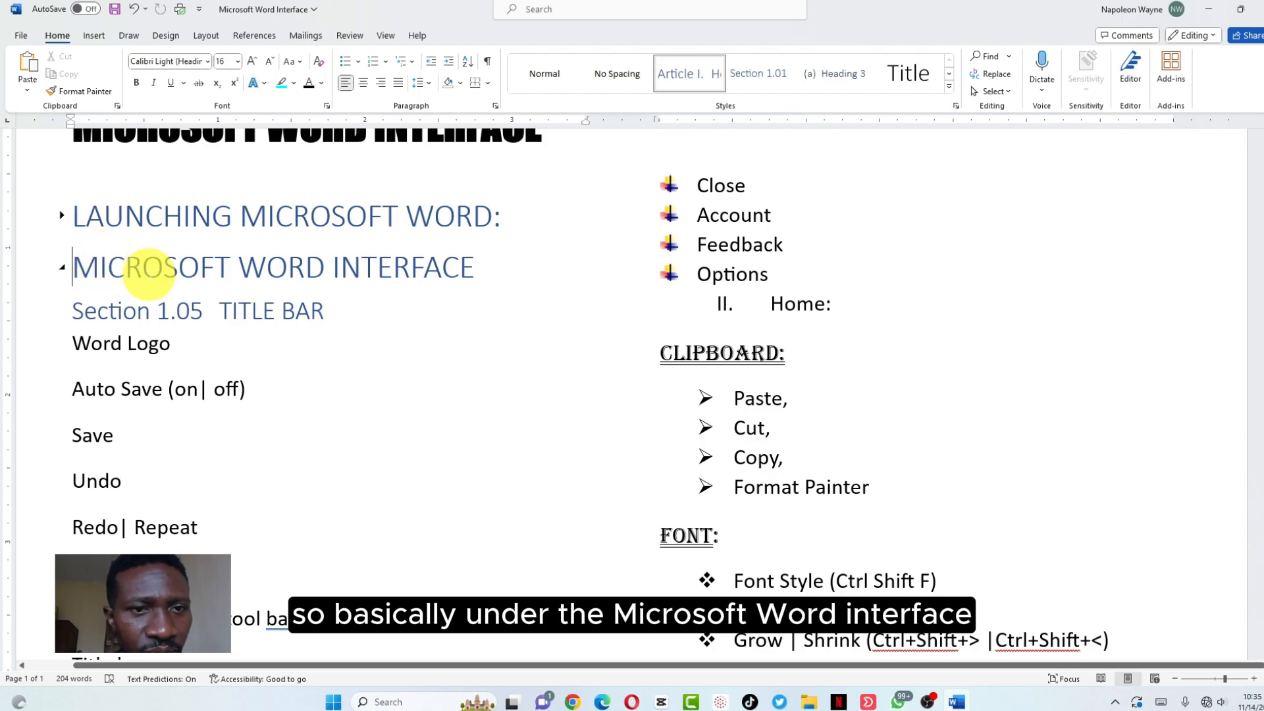
click(63, 311)
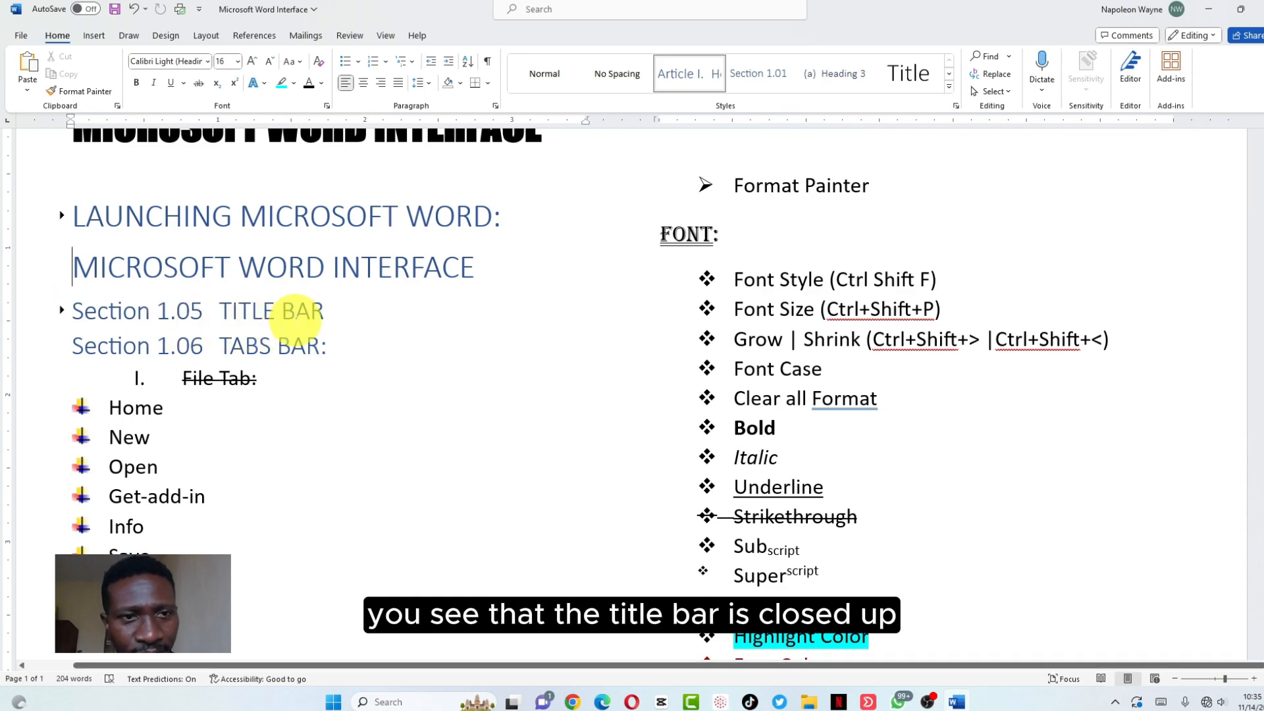
click(62, 346)
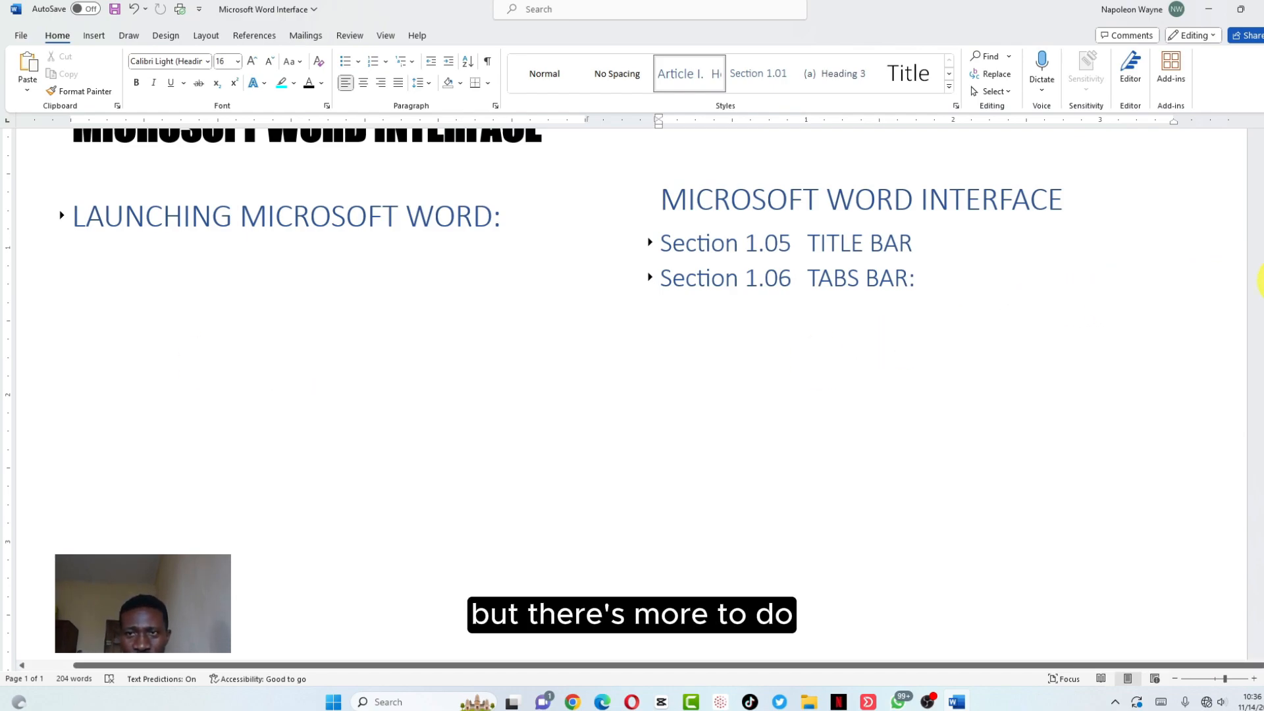
scroll(1257, 280, up, 3)
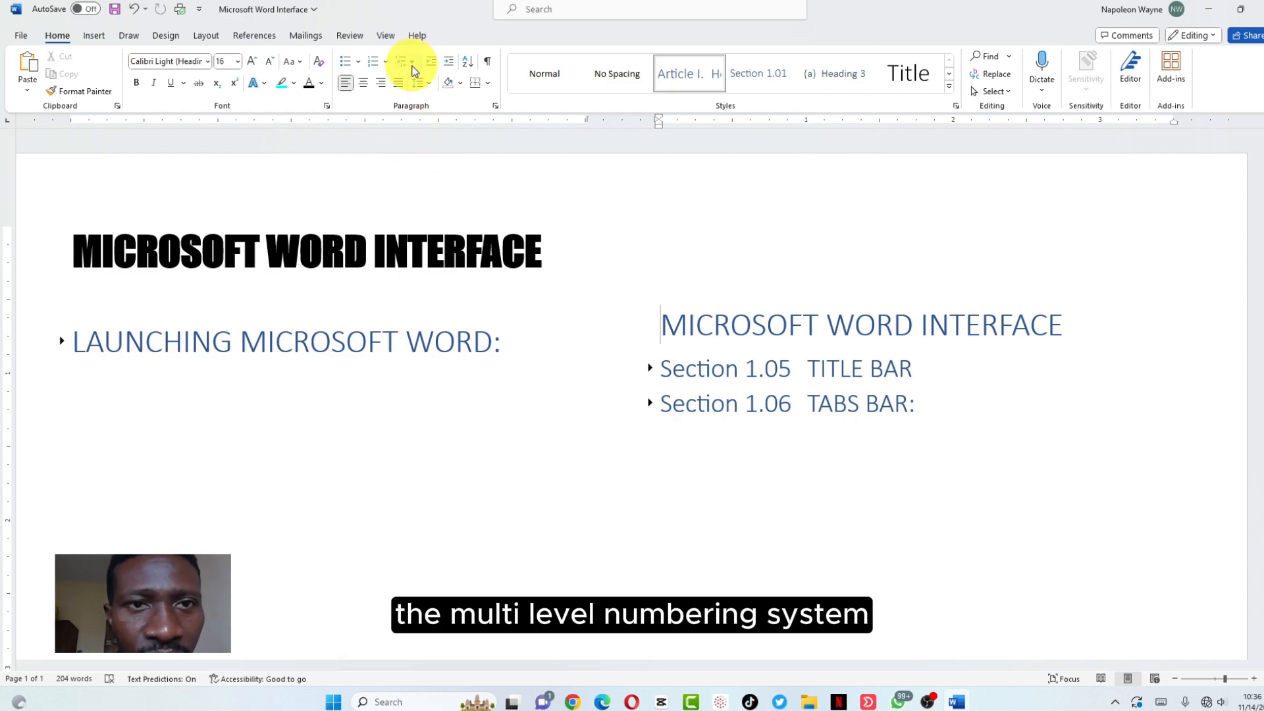
click(409, 61)
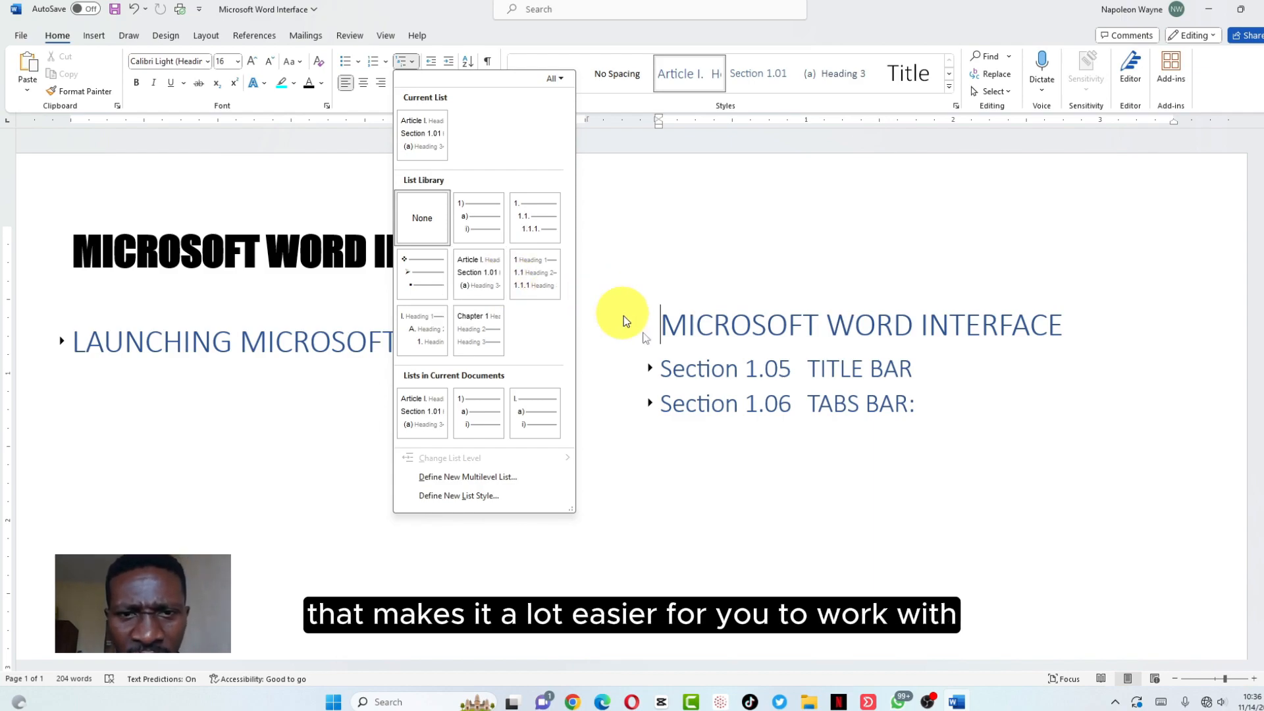
click(811, 493)
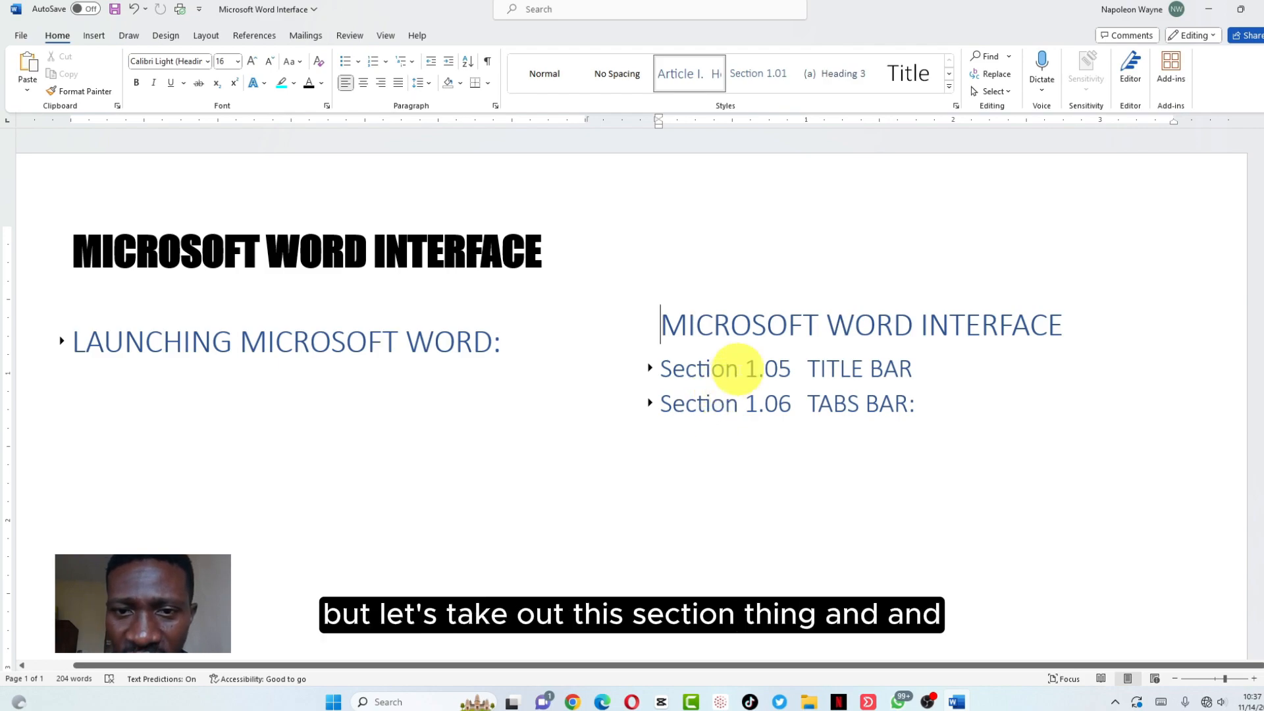
Delete the Section 1.05 and 1.06 numbers from the TITLE BAR and TABS BAR headings
click(738, 369)
key(BackSpace)
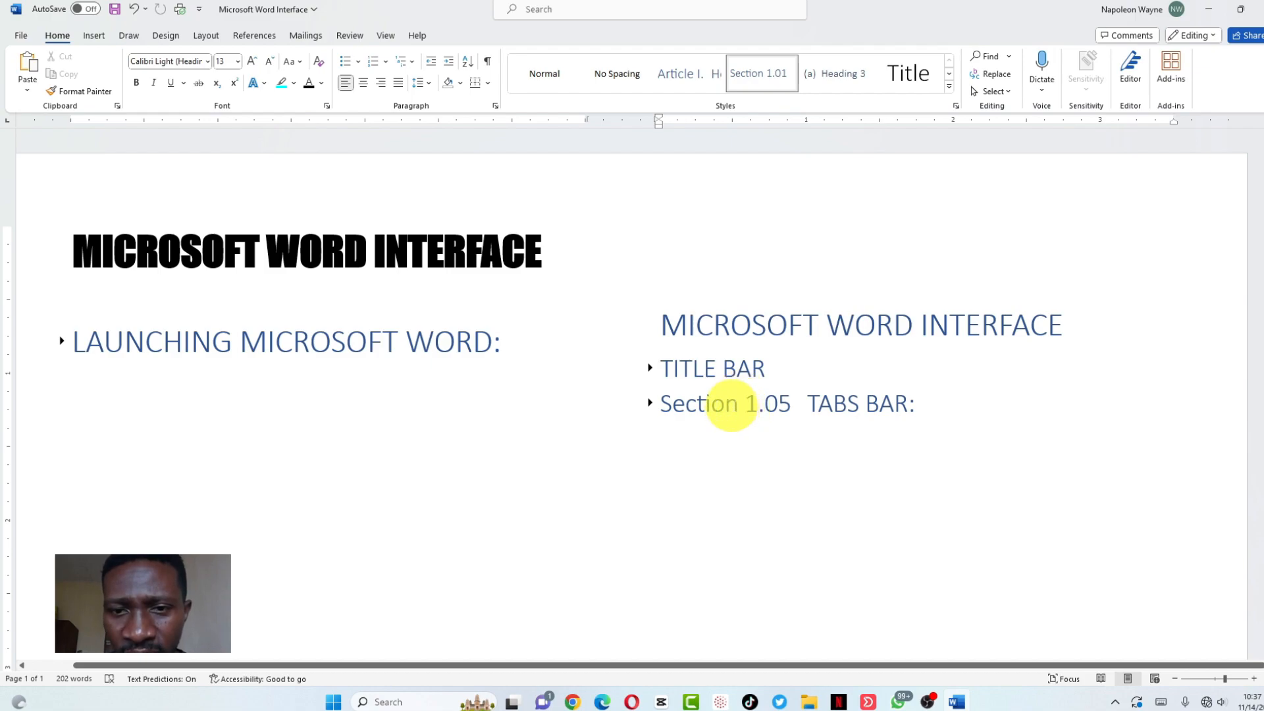
click(733, 406)
key(BackSpace)
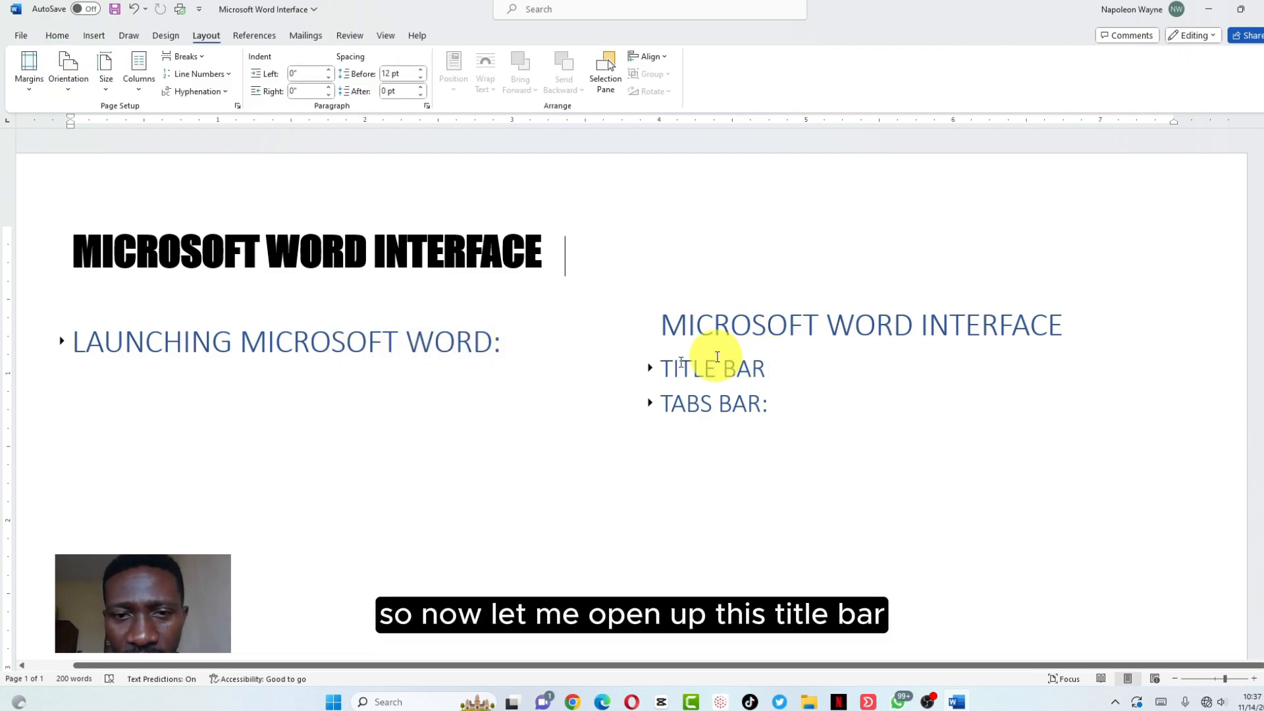
Reopen the TITLE BAR section, then fold away the Home: and File Tab: sections
click(651, 370)
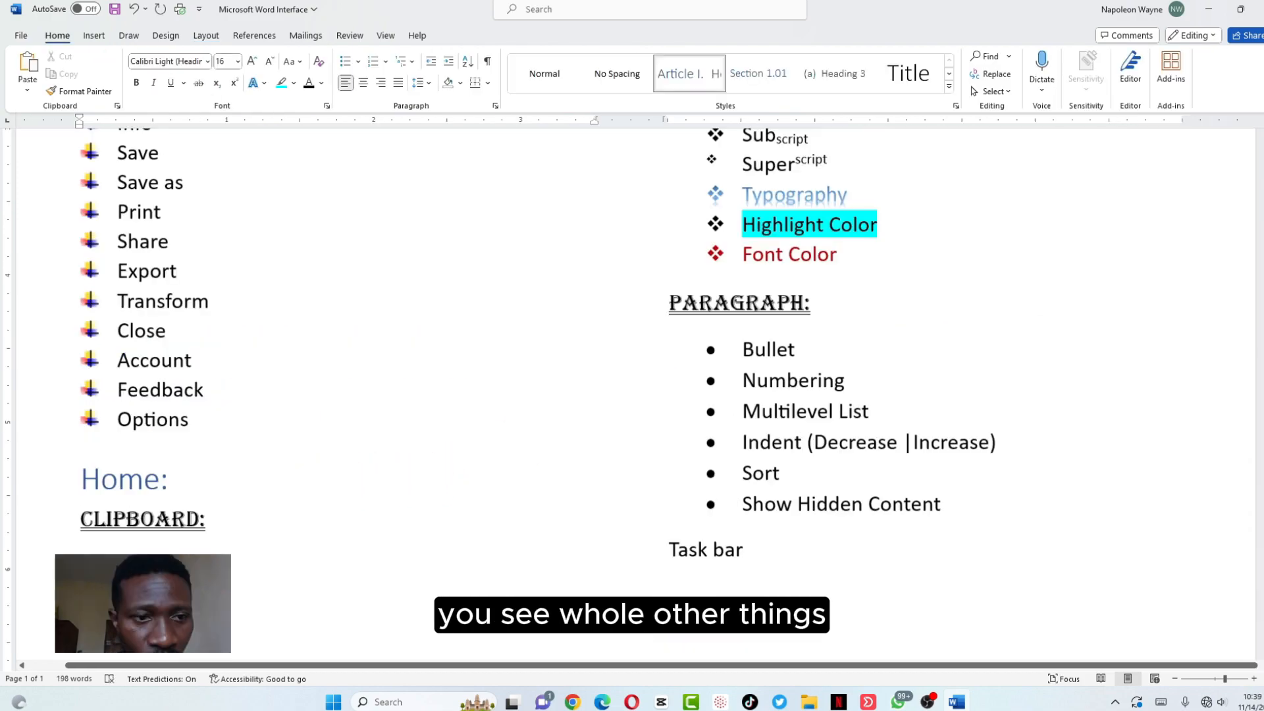
click(70, 477)
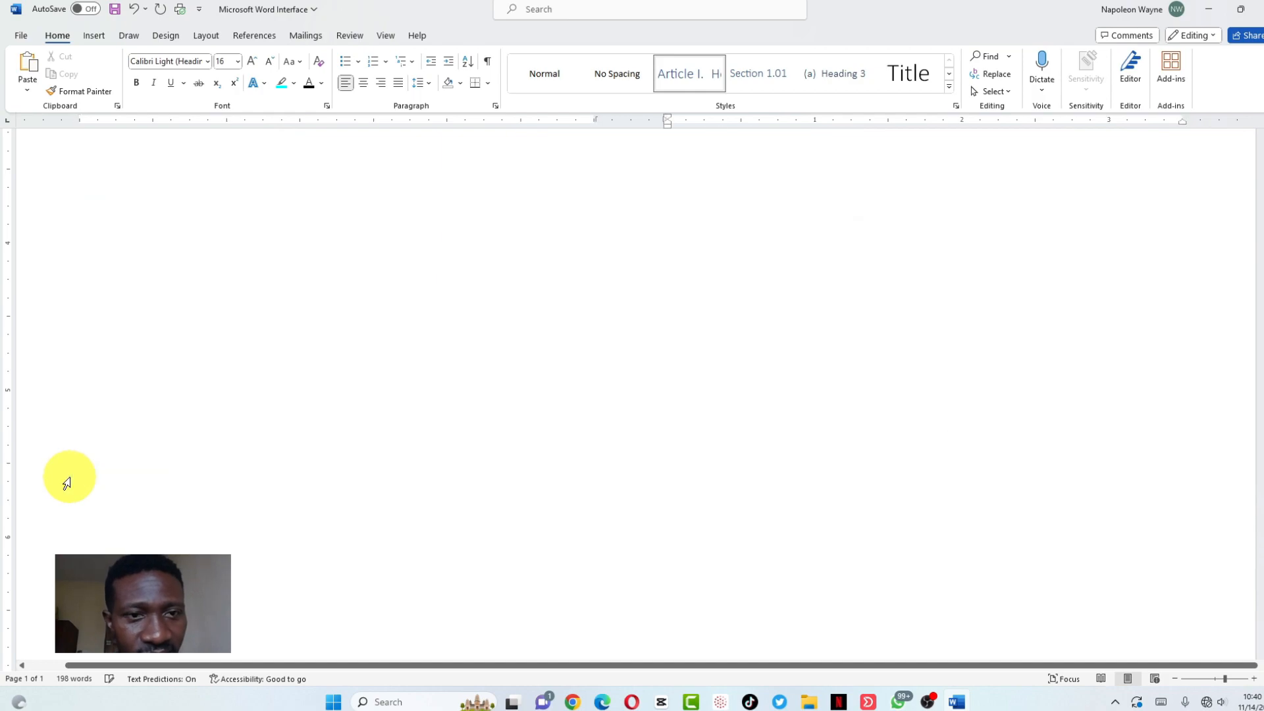
scroll(66, 484, up, 1)
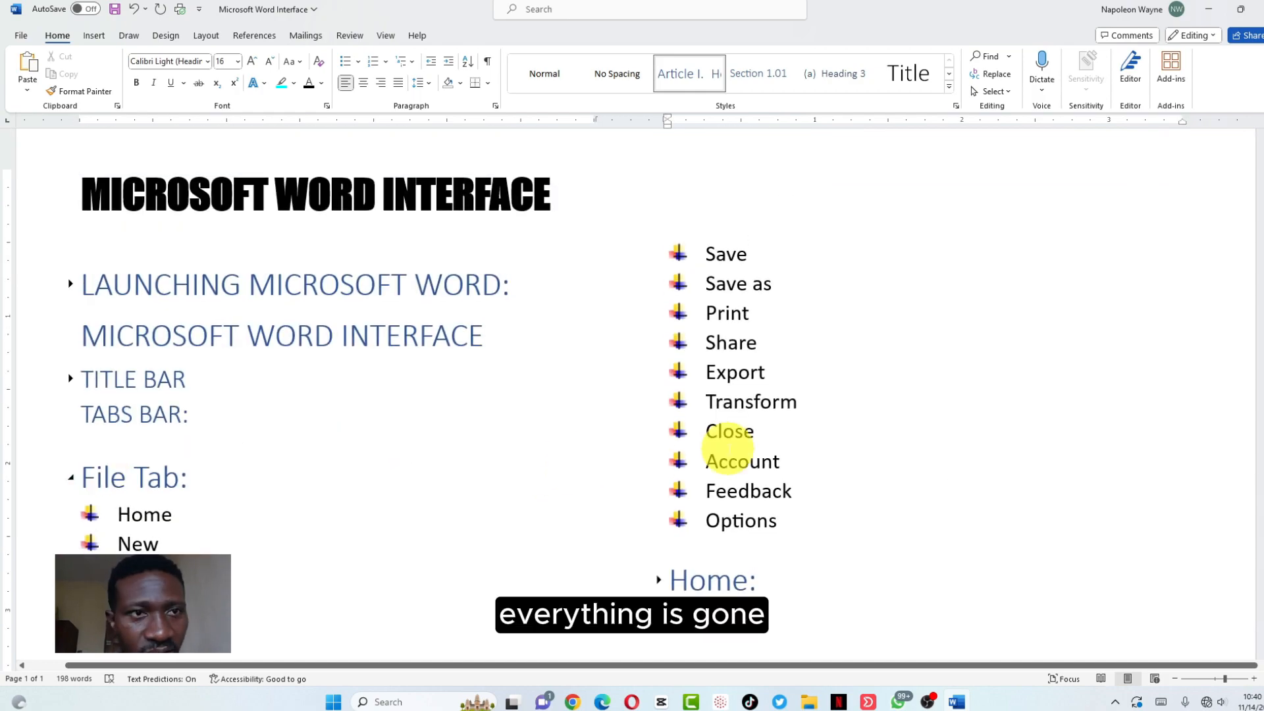
scroll(810, 451, down, 2)
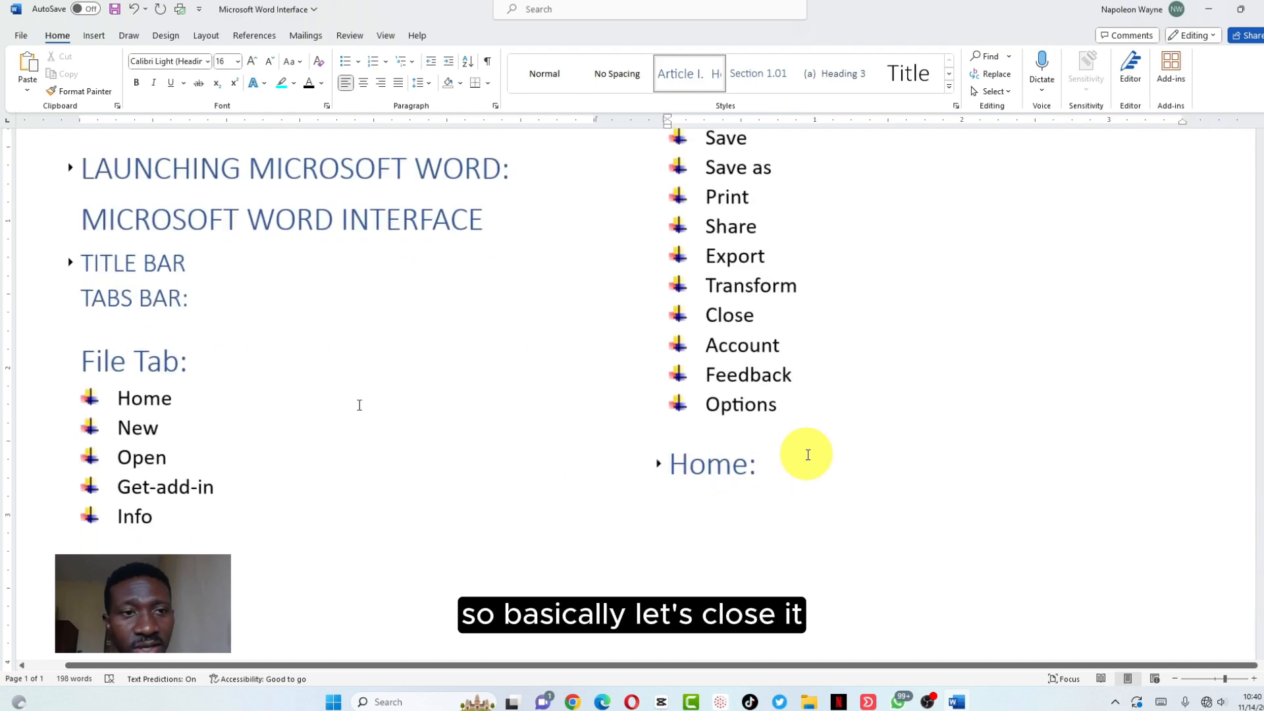
click(71, 359)
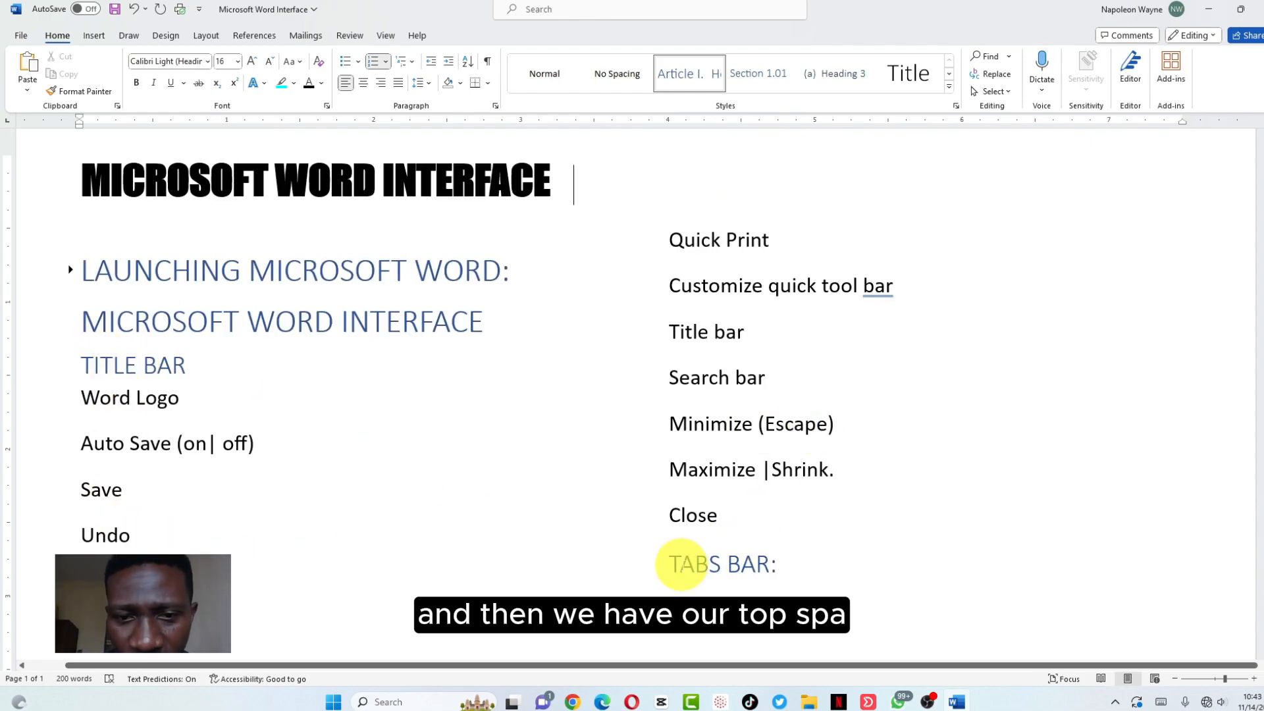
Expand the TABS BAR: heading and scroll through its revealed File Tab list
click(666, 566)
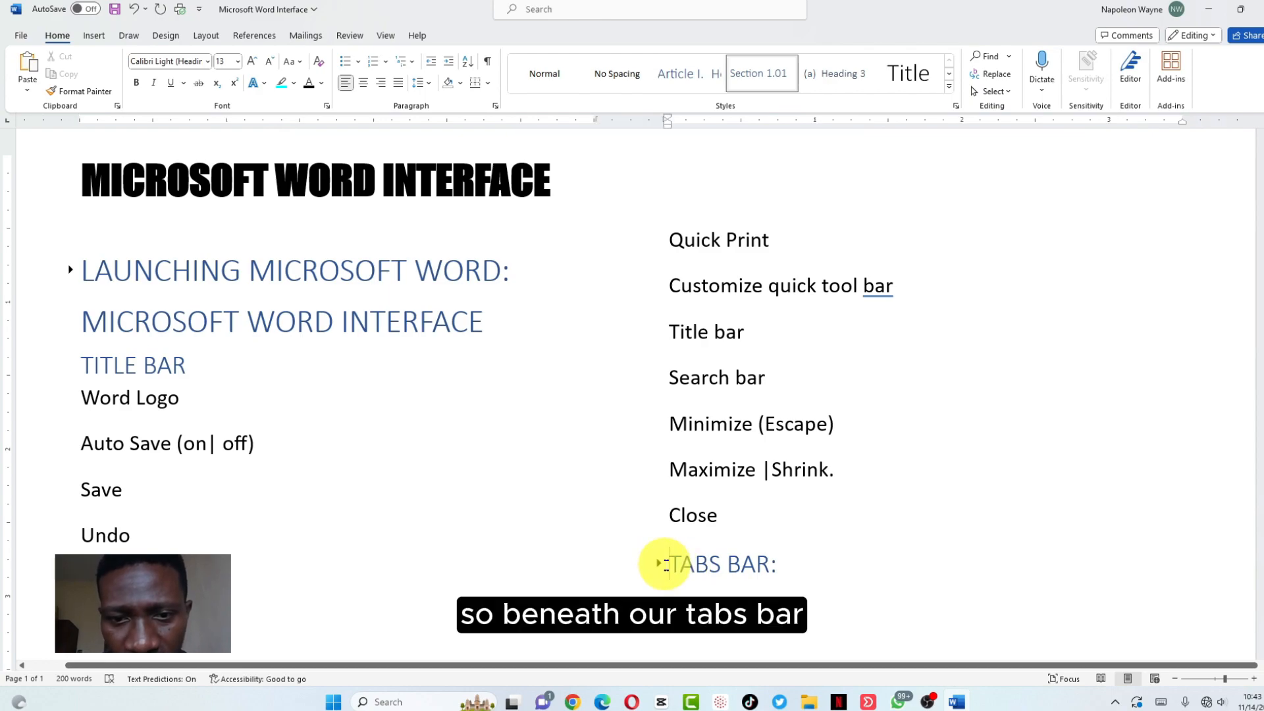
click(658, 564)
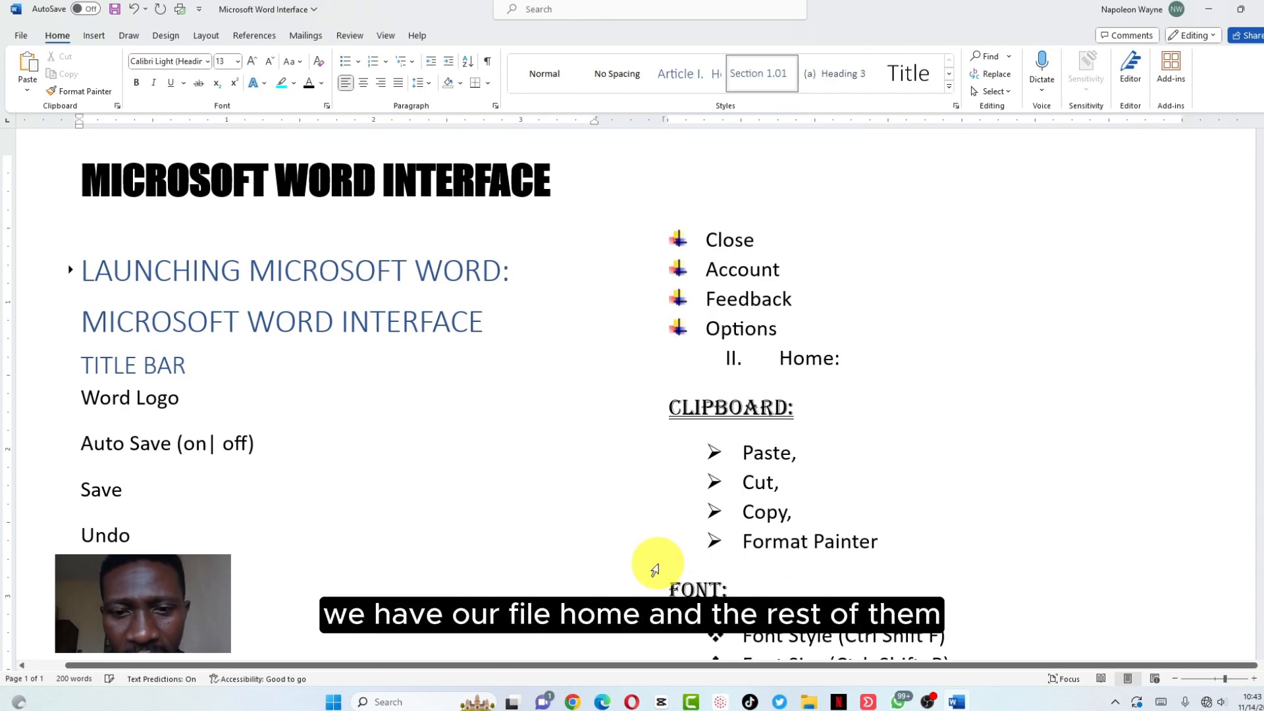
scroll(655, 569, down, 3)
scroll(655, 570, down, 3)
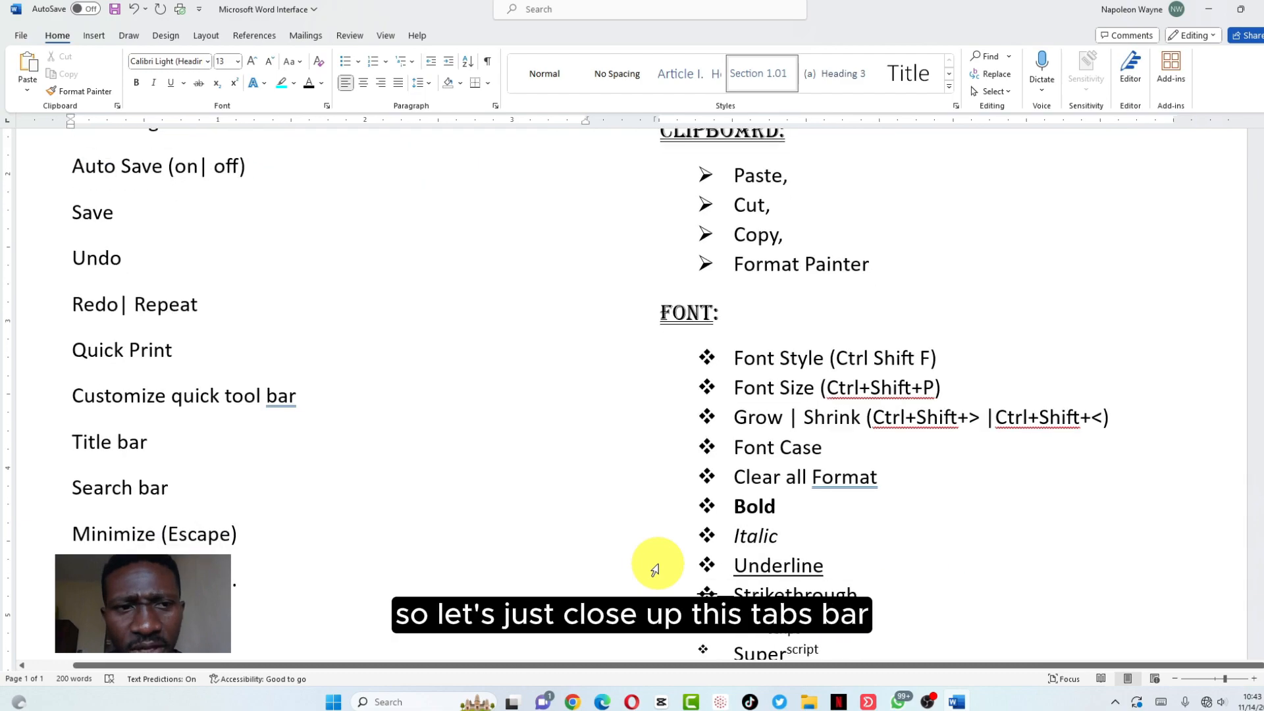
scroll(653, 572, up, 8)
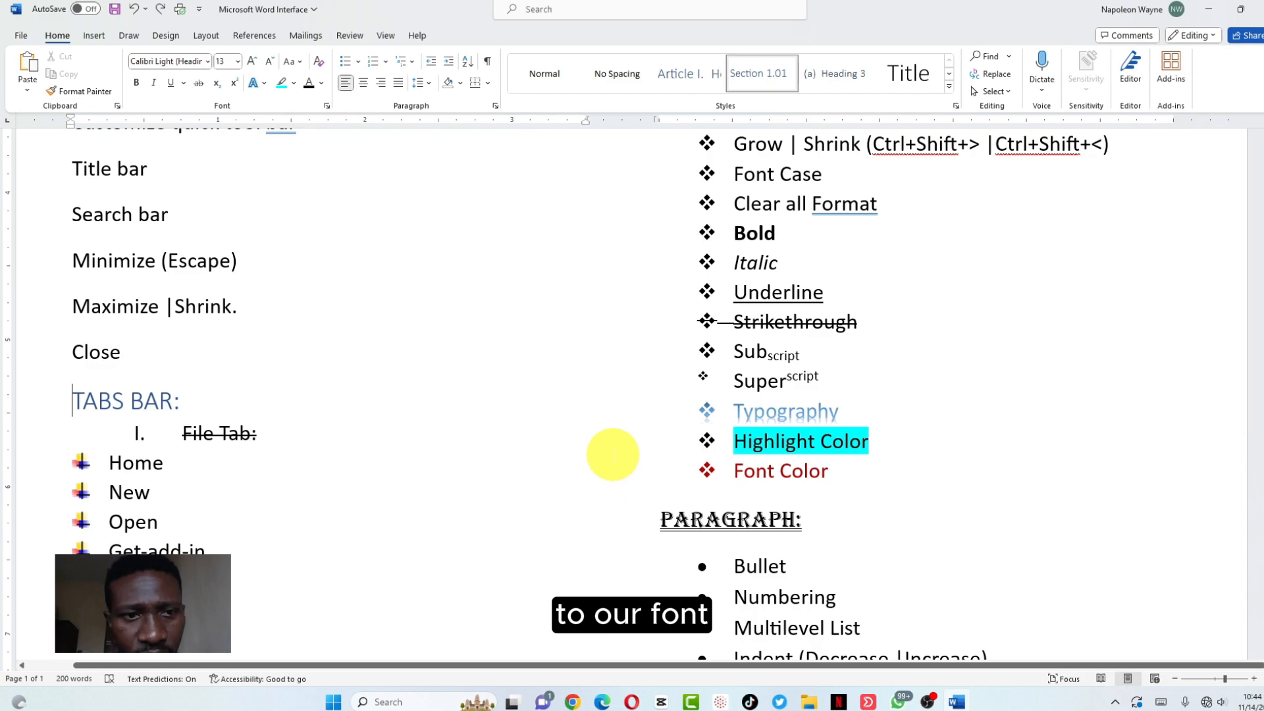
scroll(612, 455, up, 1)
scroll(612, 455, up, 4)
scroll(612, 453, up, 2)
scroll(647, 336, down, 2)
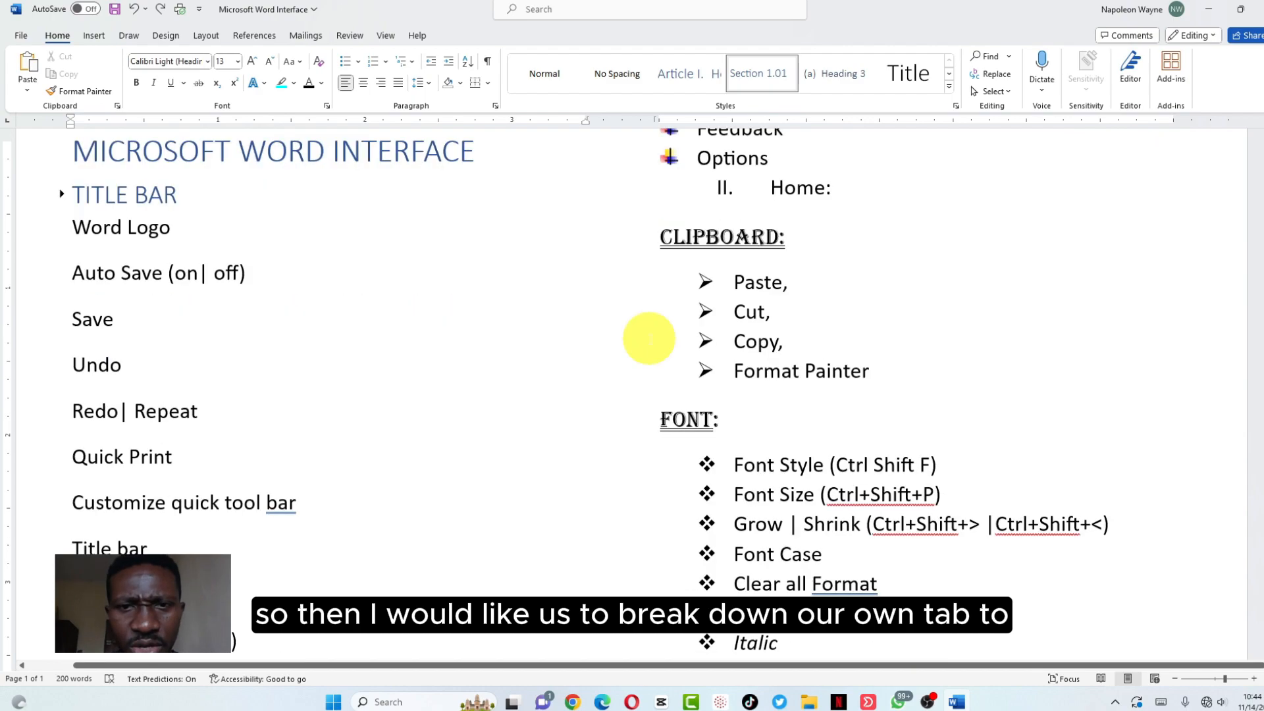
scroll(648, 338, down, 3)
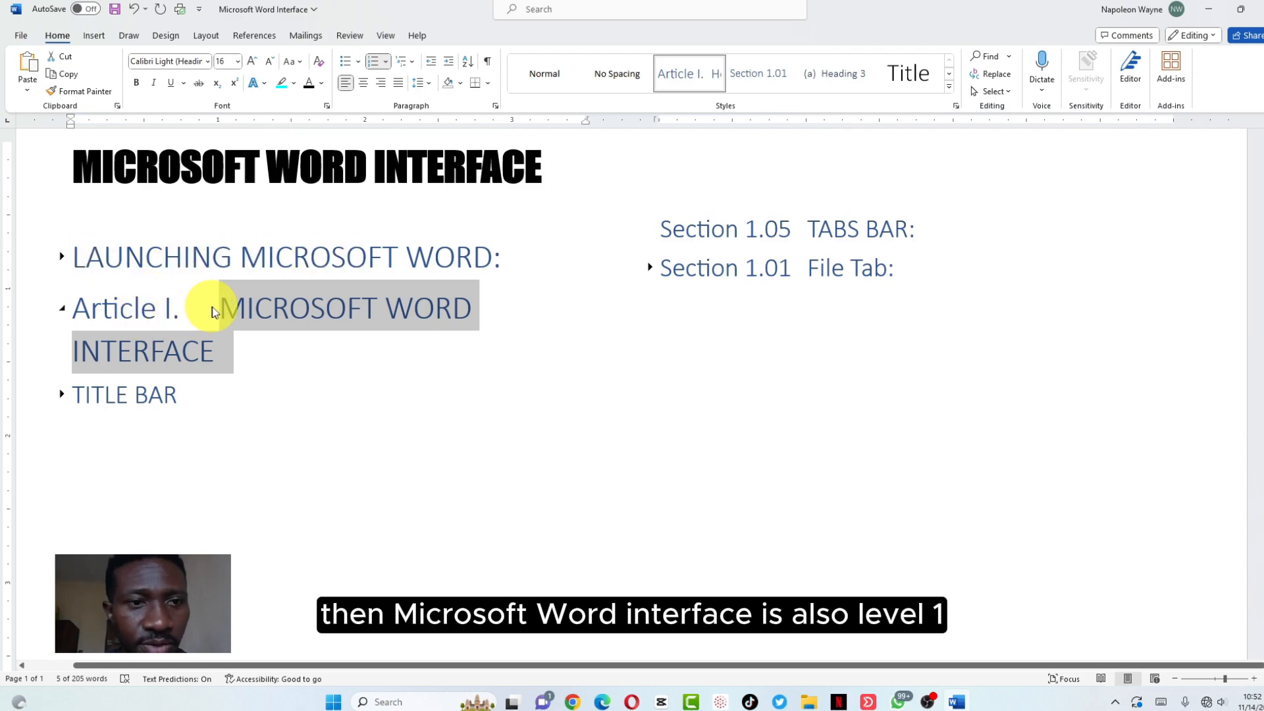
Move the MICROSOFT WORD INTERFACE heading into the right column and remove its Article I. number
click(212, 312)
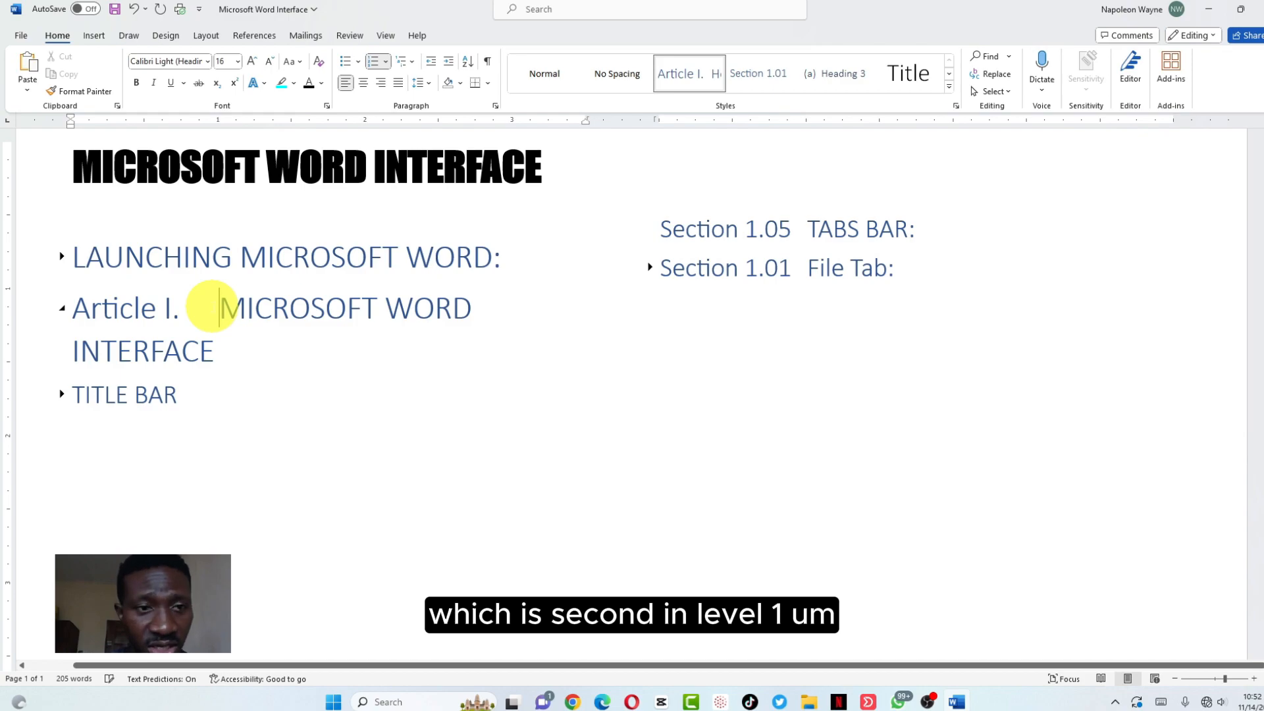
key(Return)
key(BackSpace)
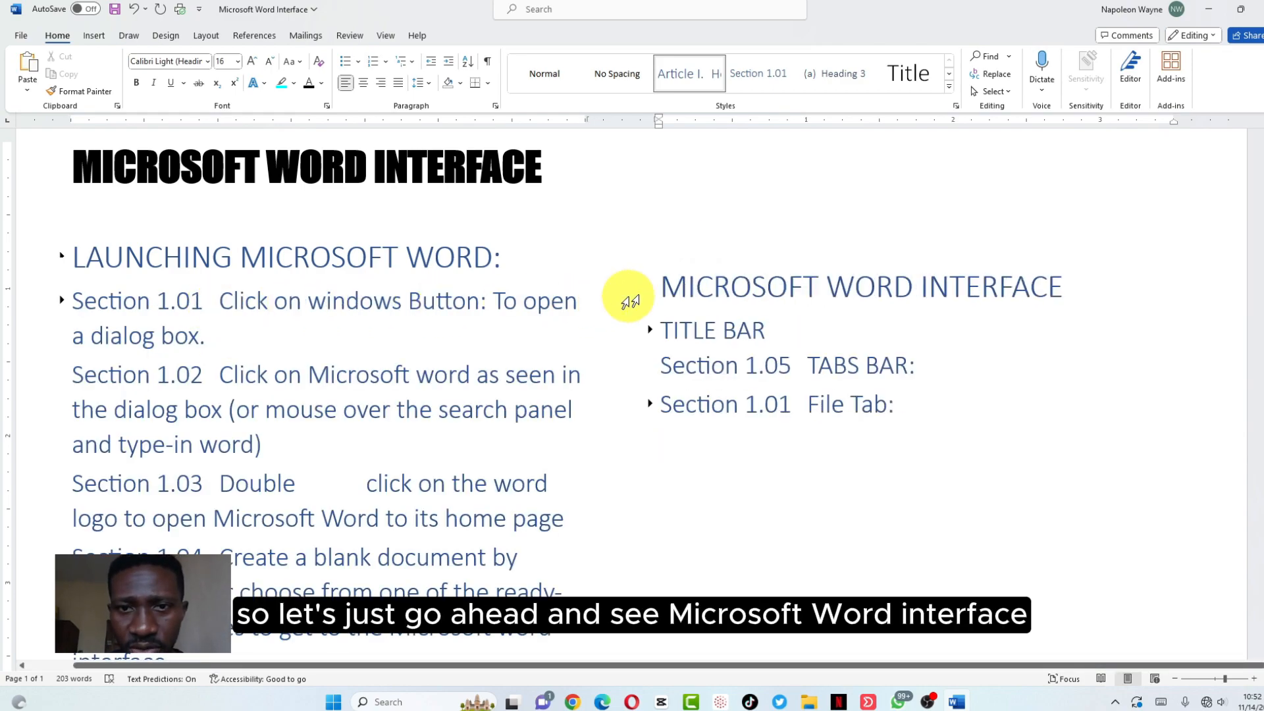
Collapse LAUNCHING MICROSOFT WORD:, re-expand MICROSOFT WORD INTERFACE, and place the caret in TITLE BAR
click(650, 290)
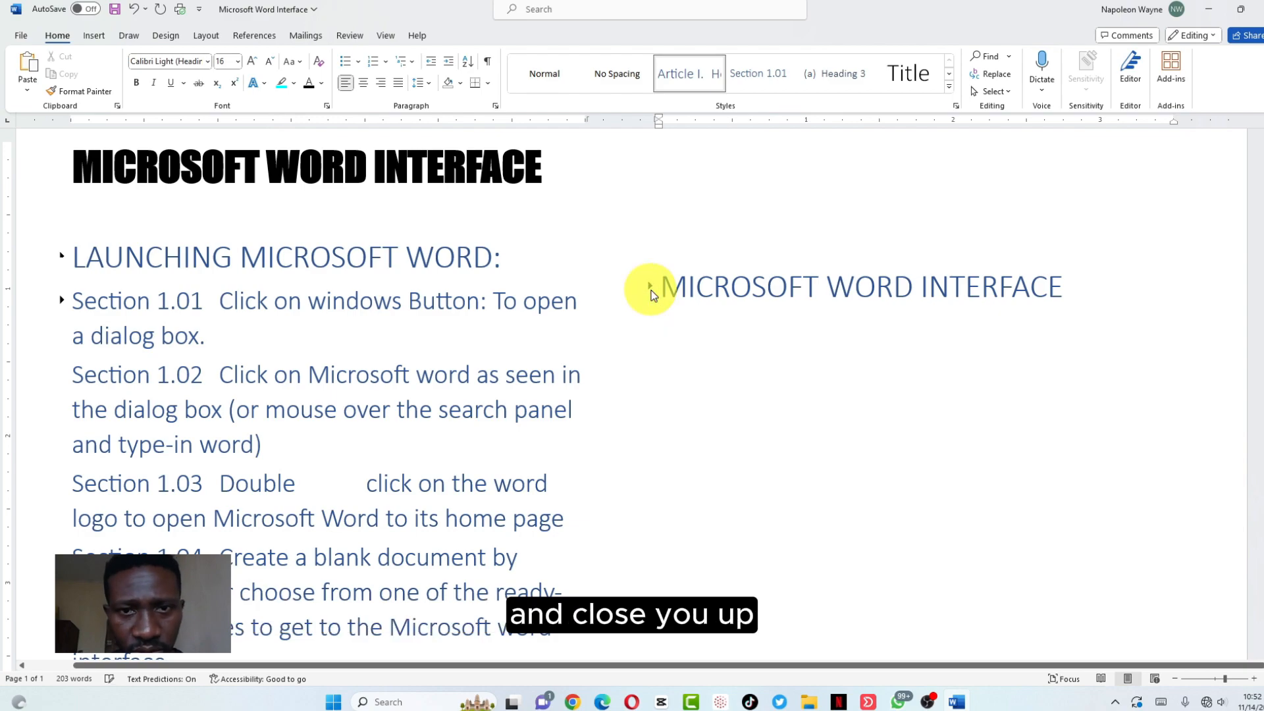
click(62, 258)
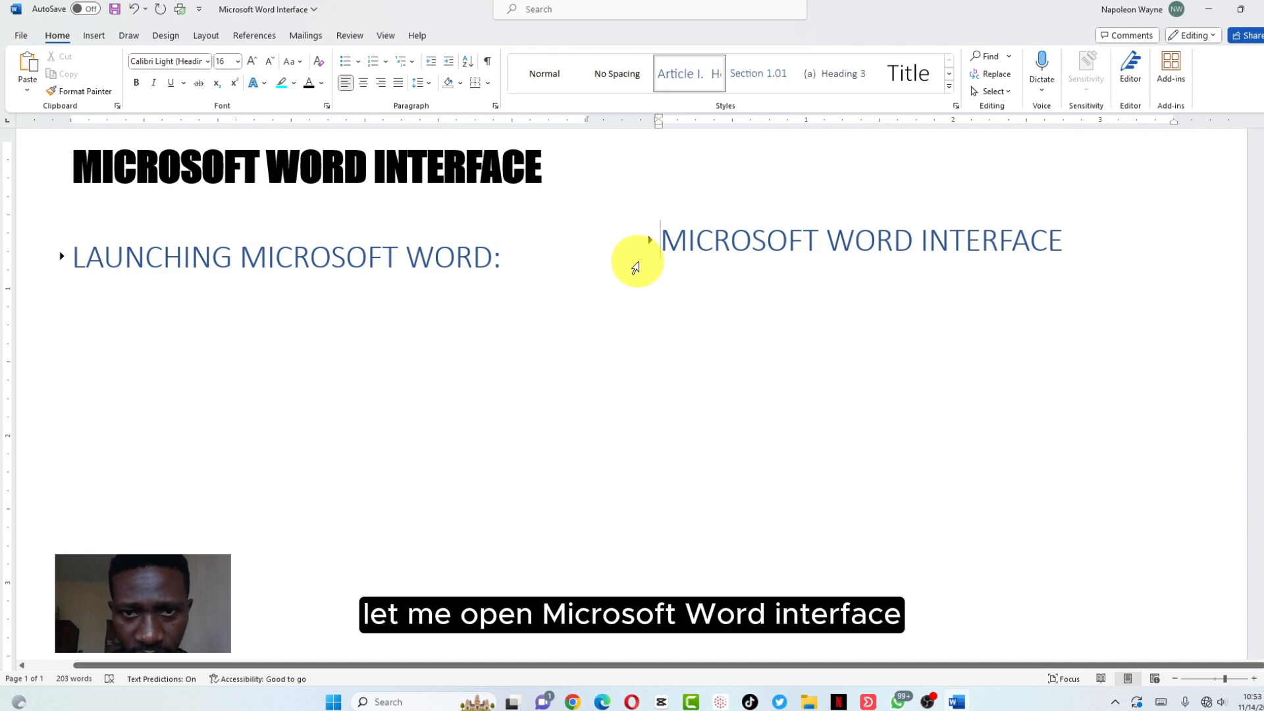
click(650, 240)
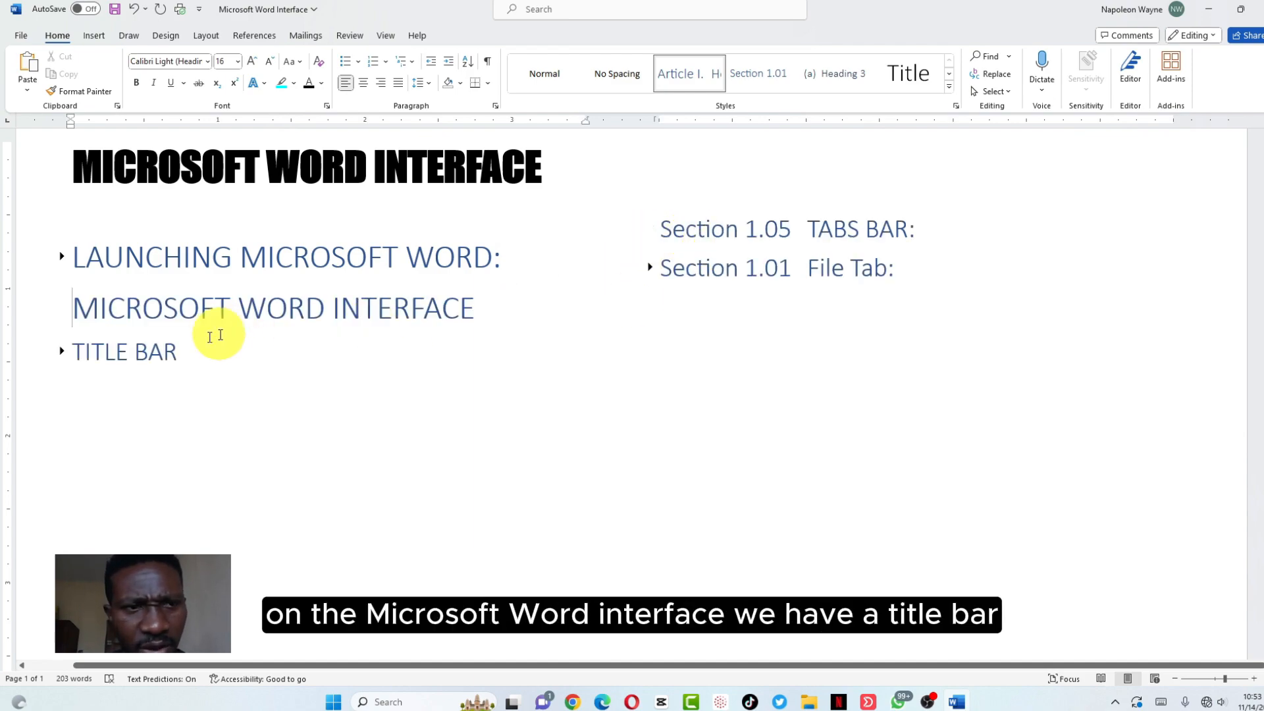
click(82, 351)
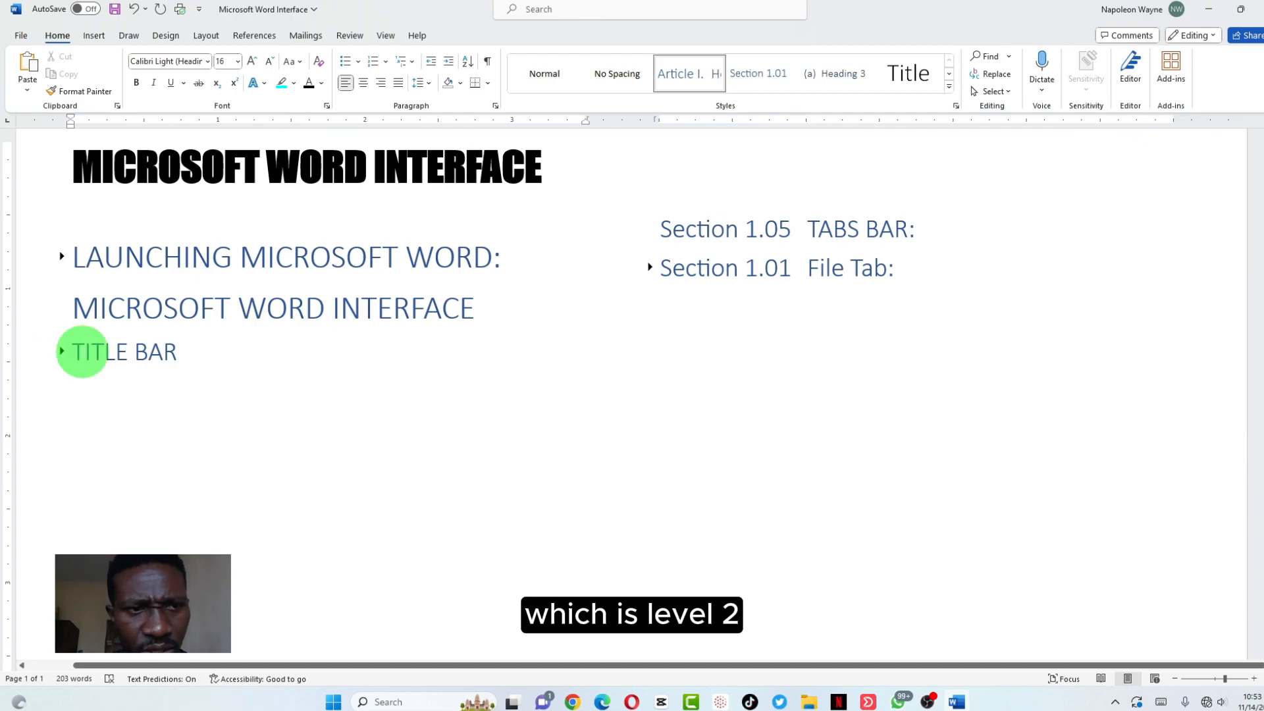
Define a new multilevel list whose level 2 label reads 'Bars' instead of Section 1.01
click(410, 62)
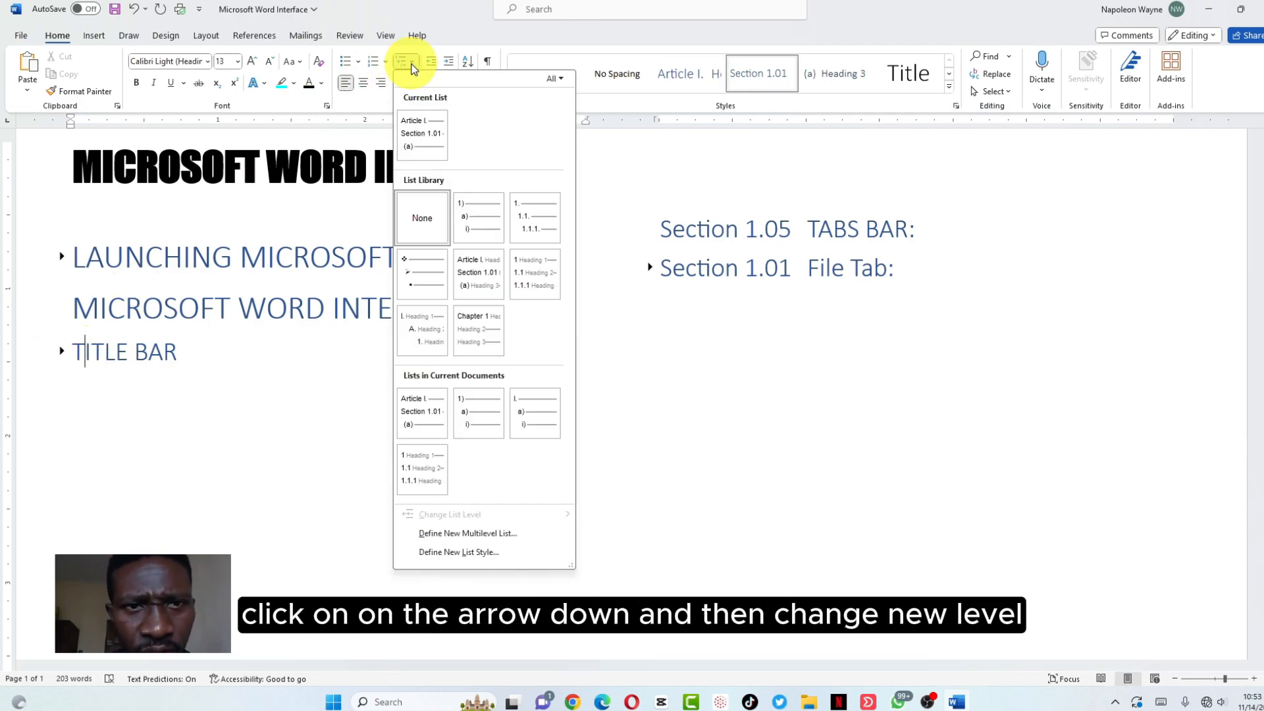
click(480, 534)
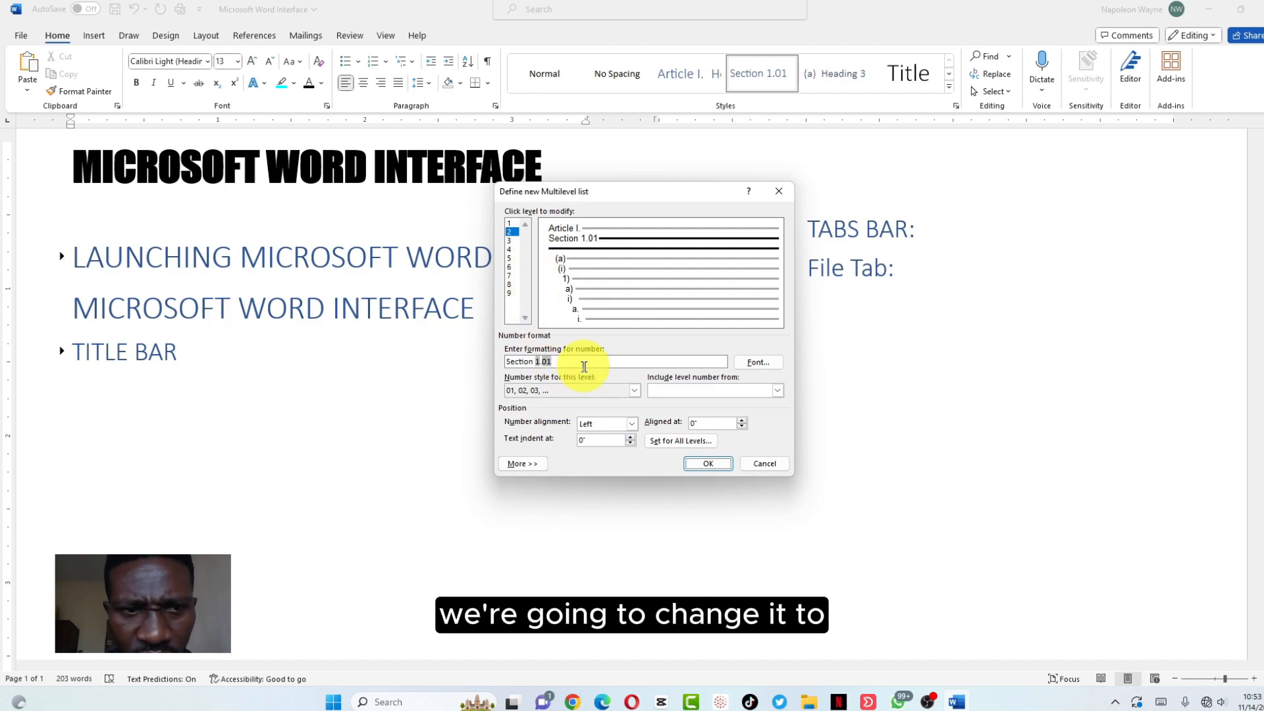
click(570, 361)
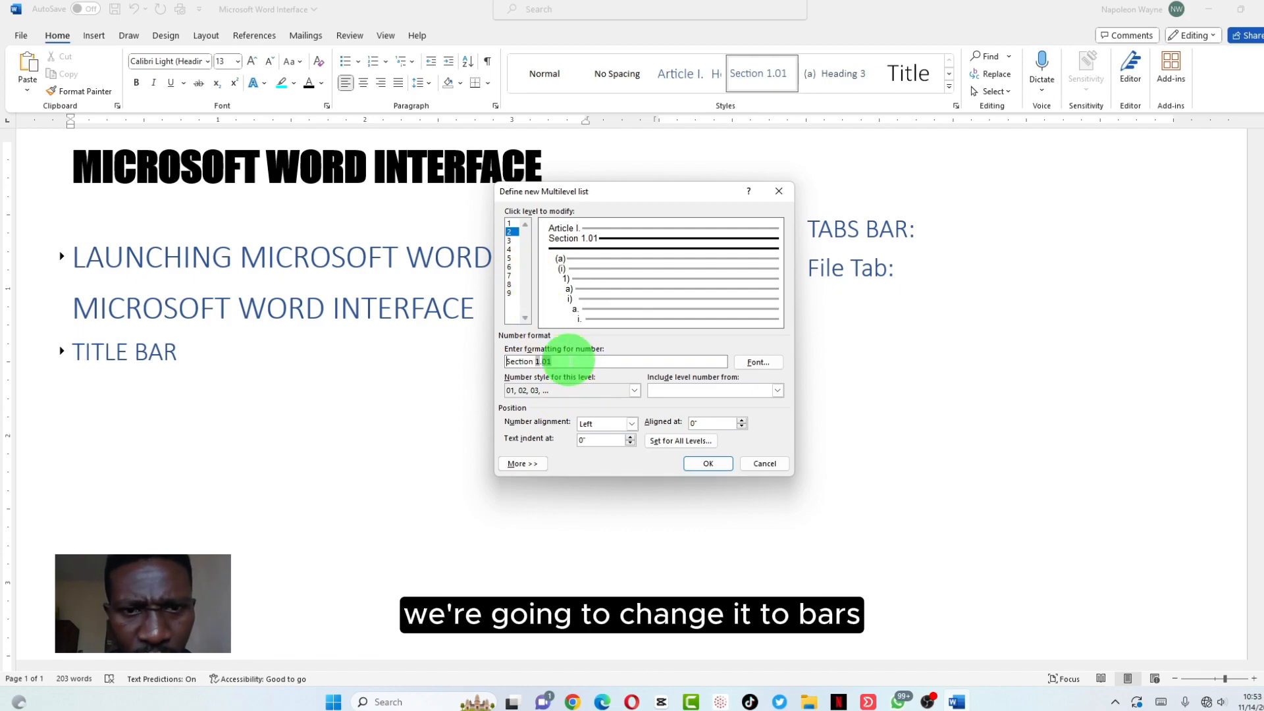
drag(570, 360, 480, 360)
text(Bars)
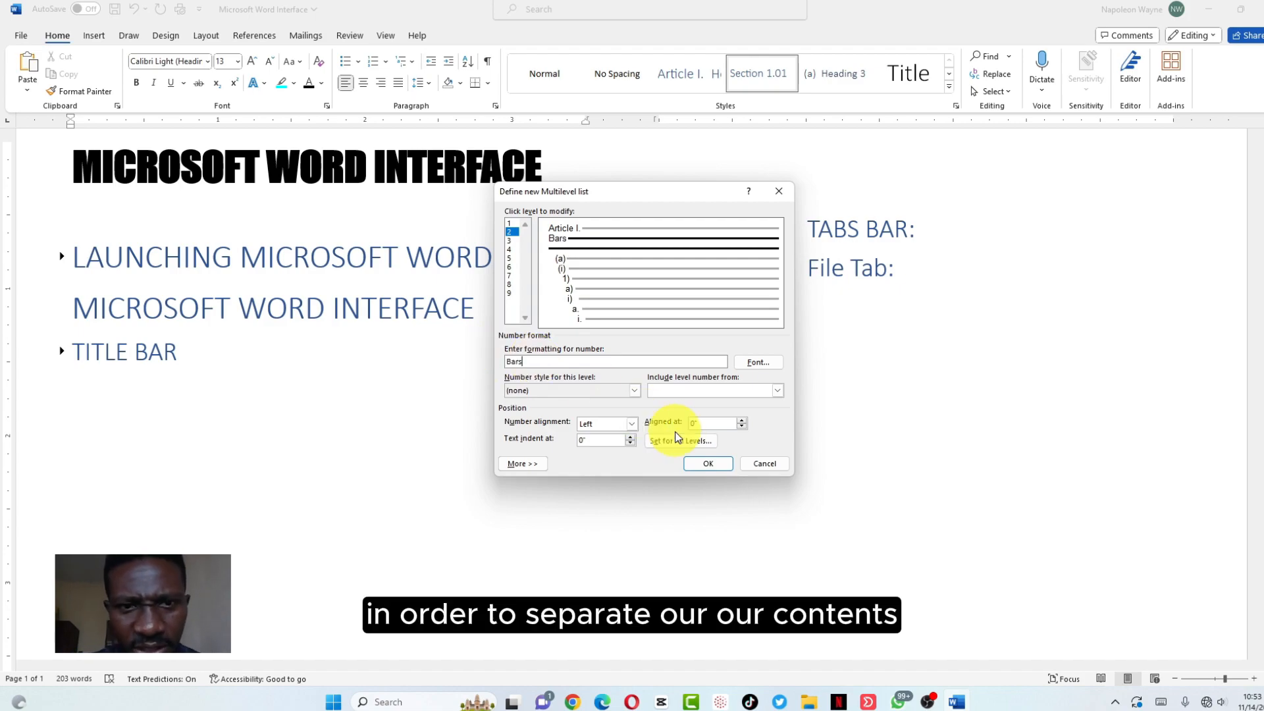
click(703, 464)
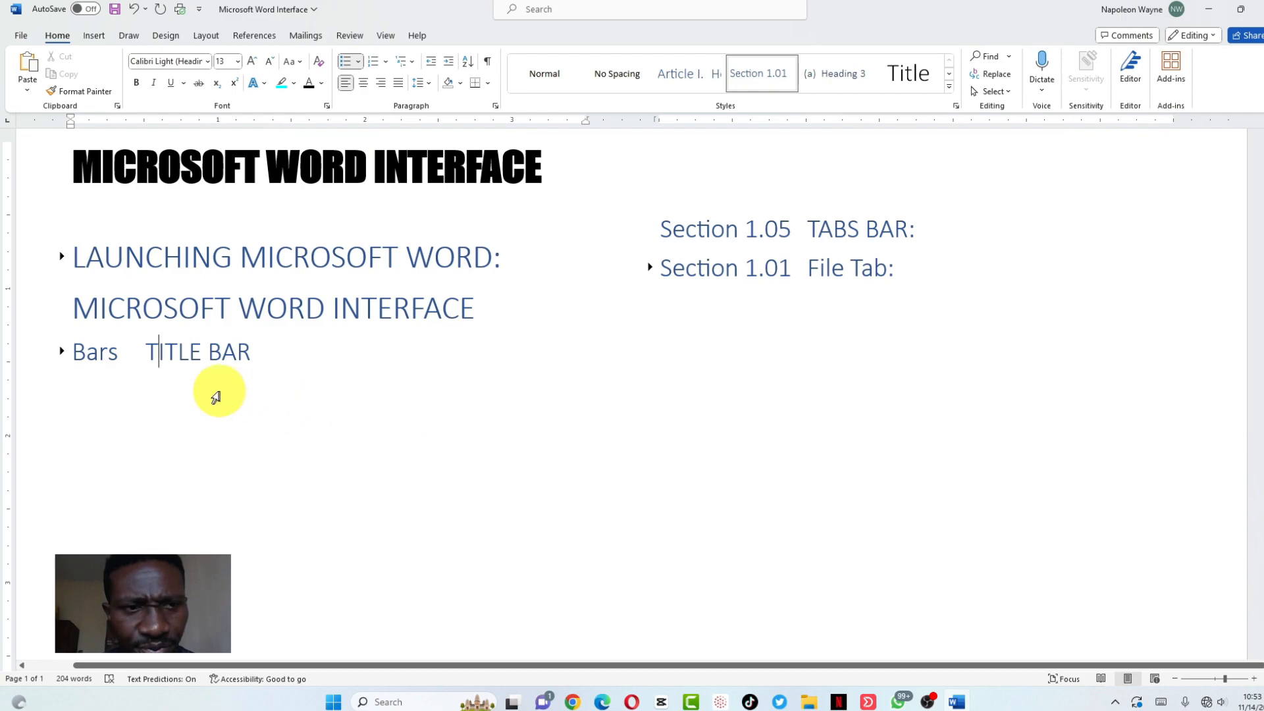
Delete letters from the TITLE BAR heading and insert an empty paragraph above it
click(204, 353)
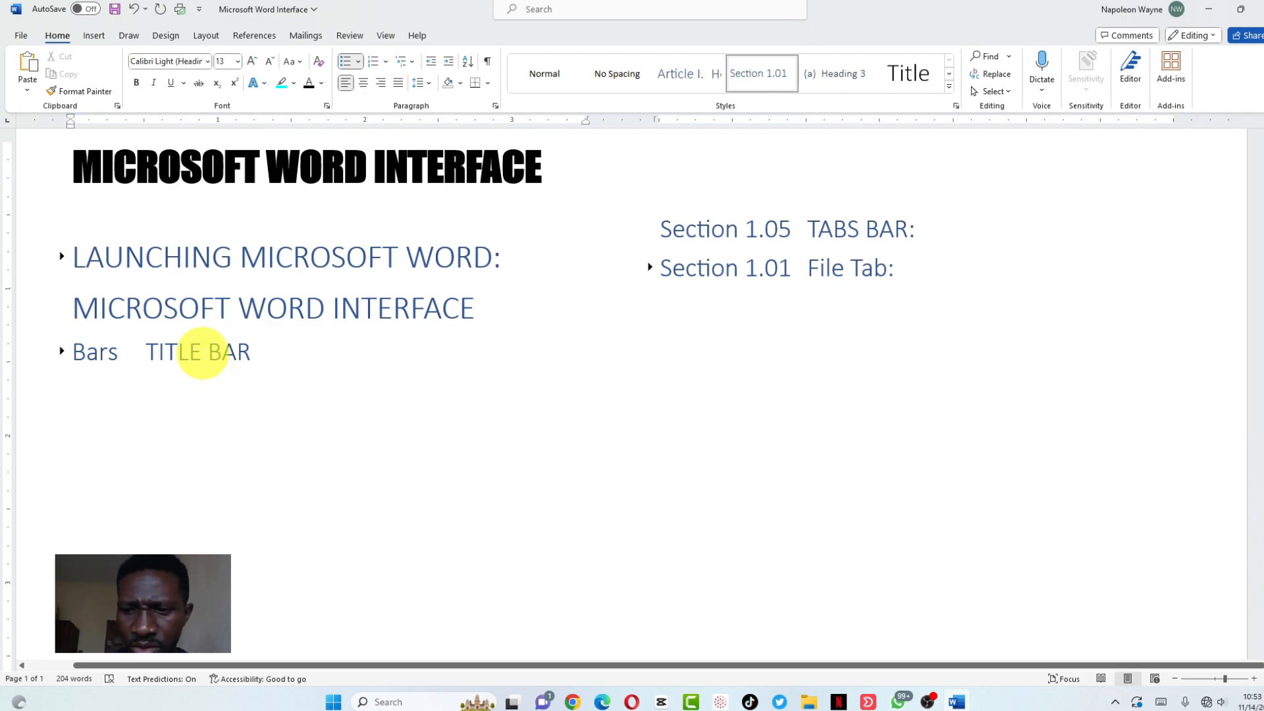
key(BackSpace)
key(BackSpace)
key(BackSpace)
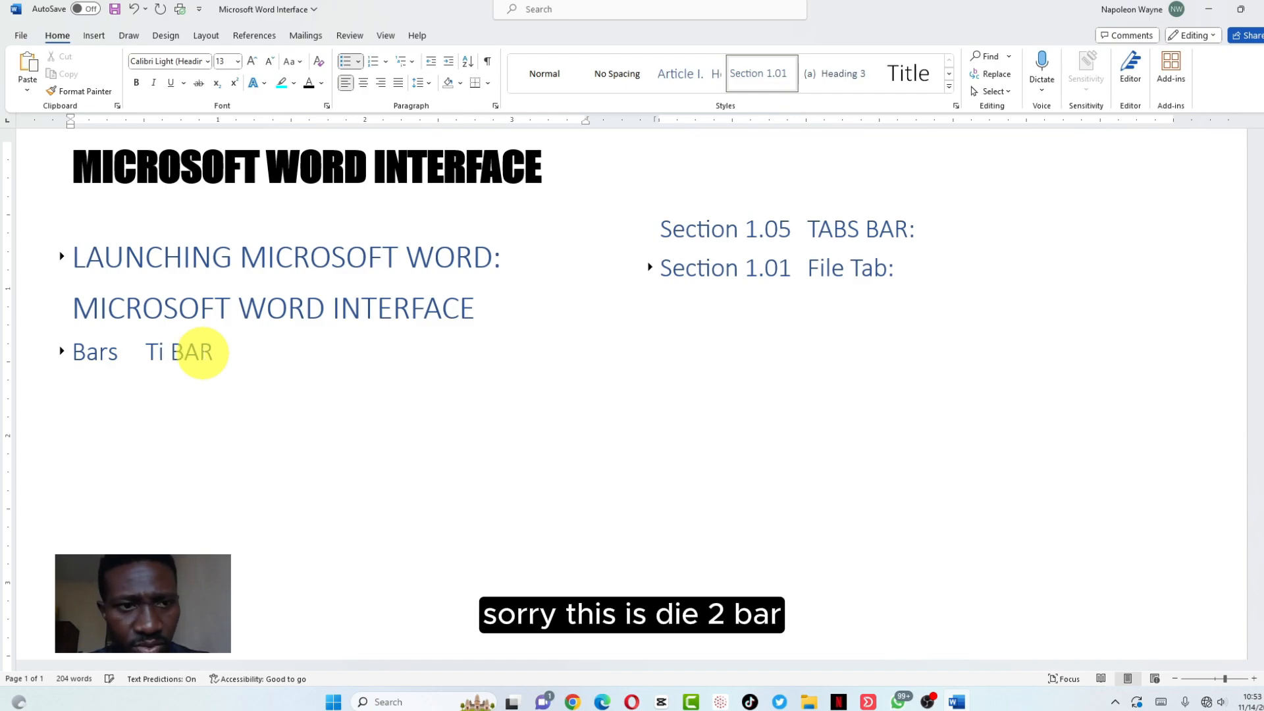
key(BackSpace)
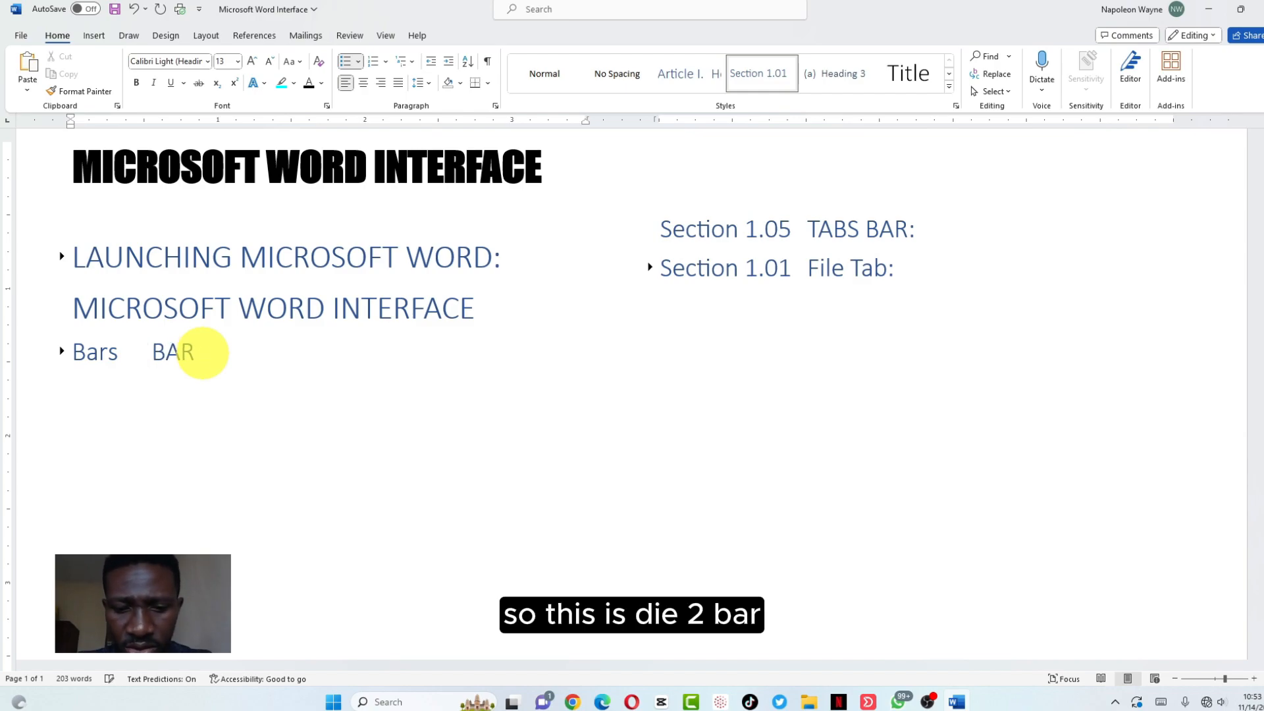
click(144, 352)
key(Return)
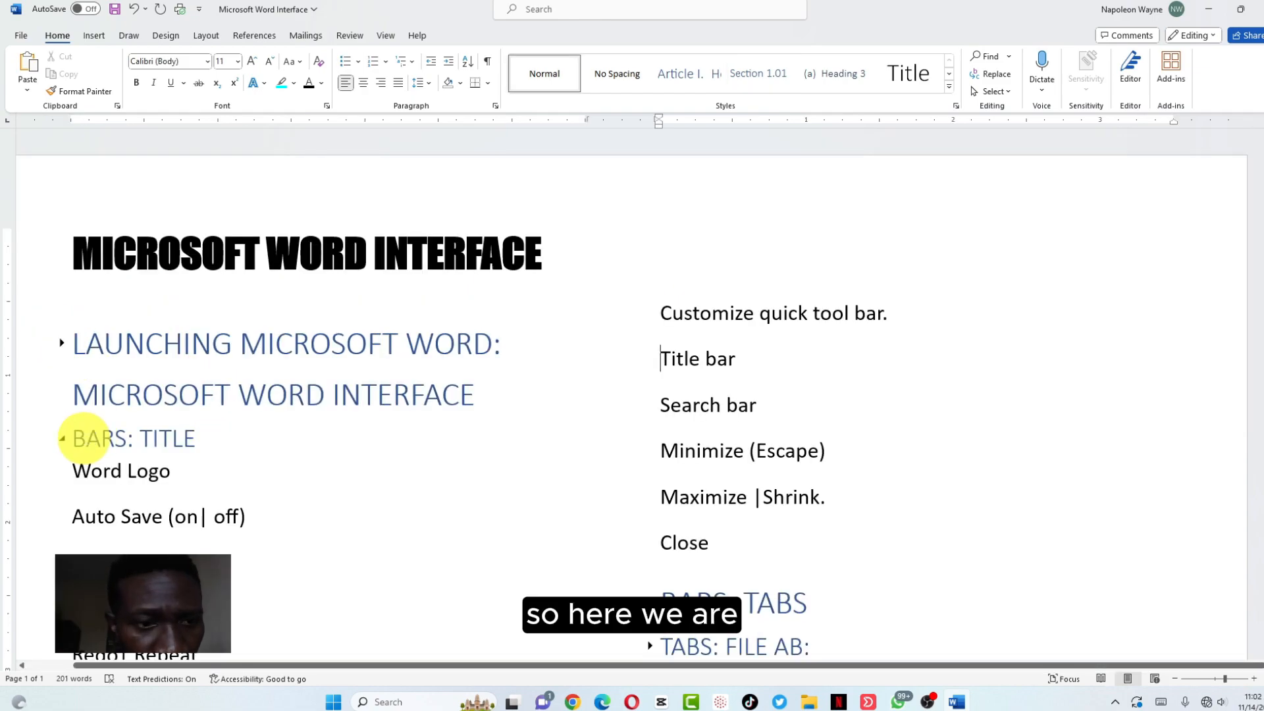
Collapse BARS: TITLE, briefly expanding and re-collapsing LAUNCHING MICROSOFT WORD: and BARS: TITLE
click(62, 441)
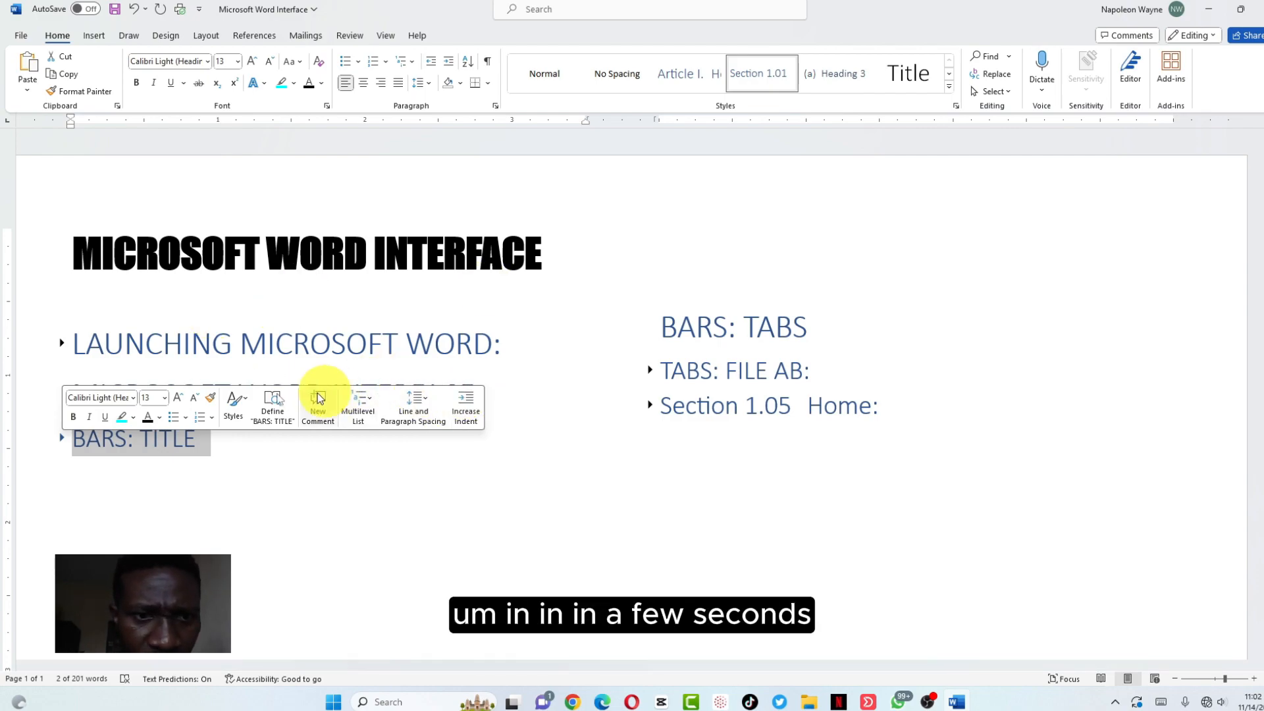
click(587, 457)
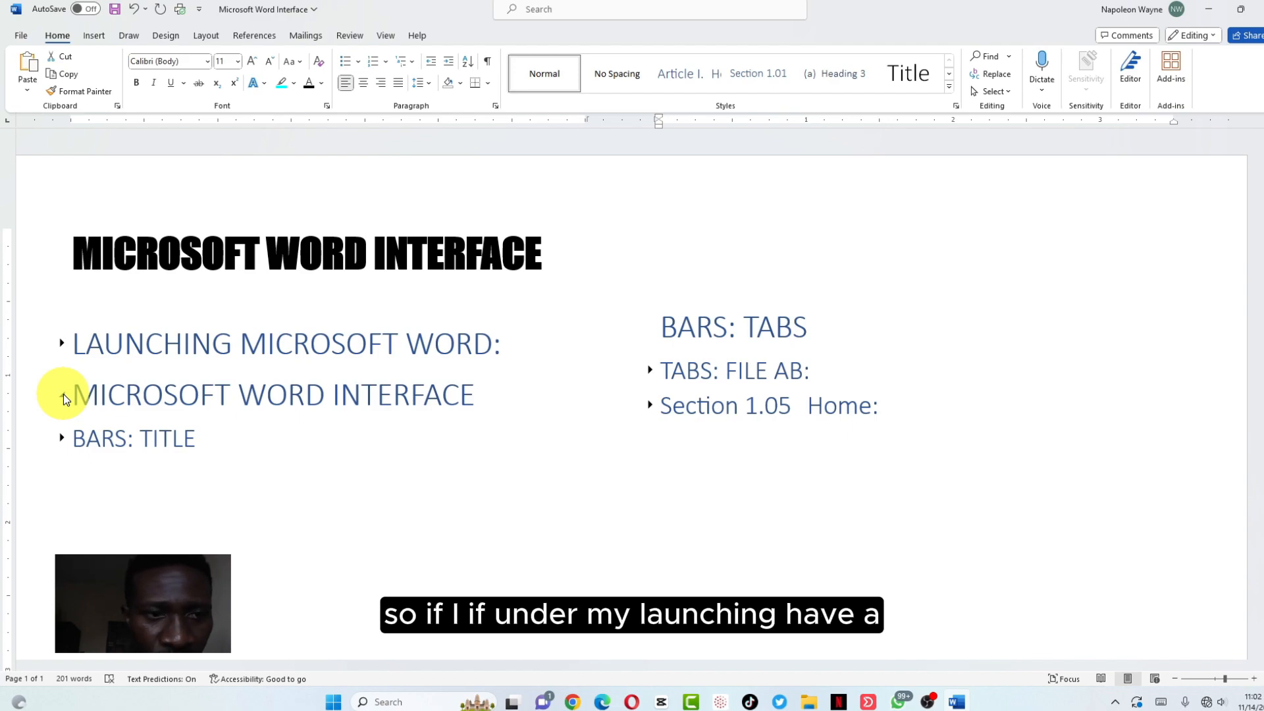
click(61, 343)
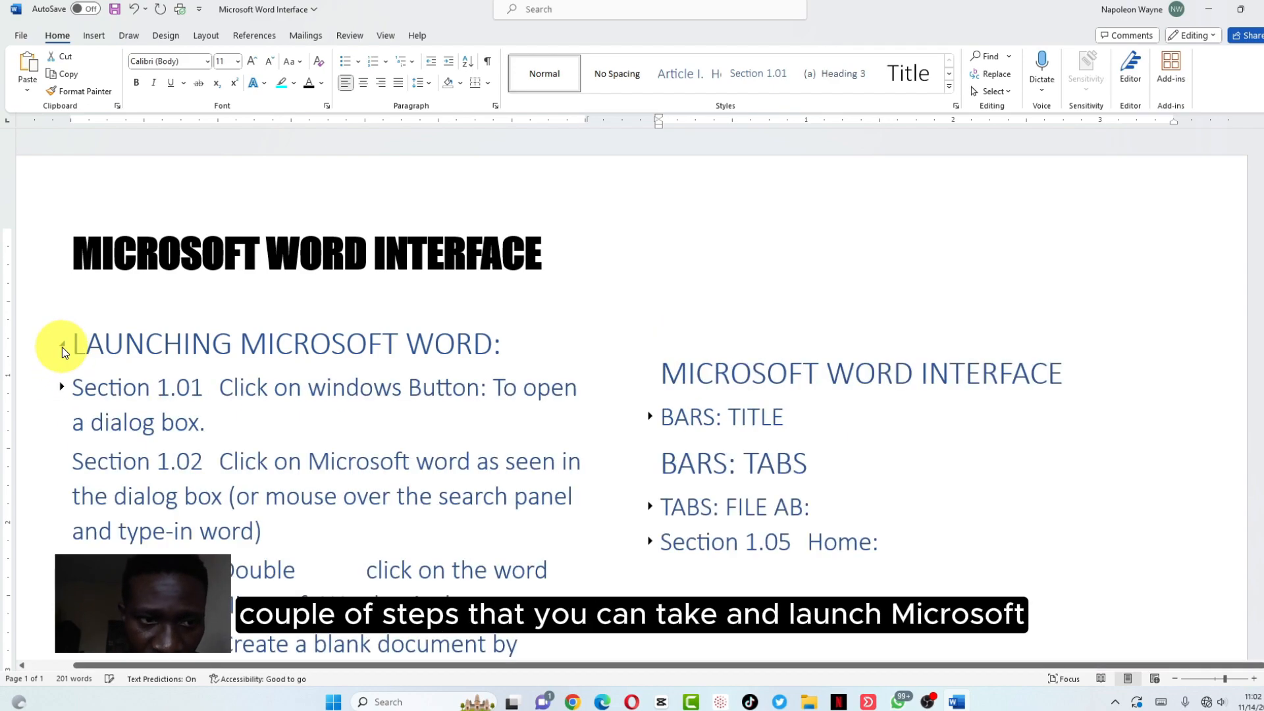
click(62, 345)
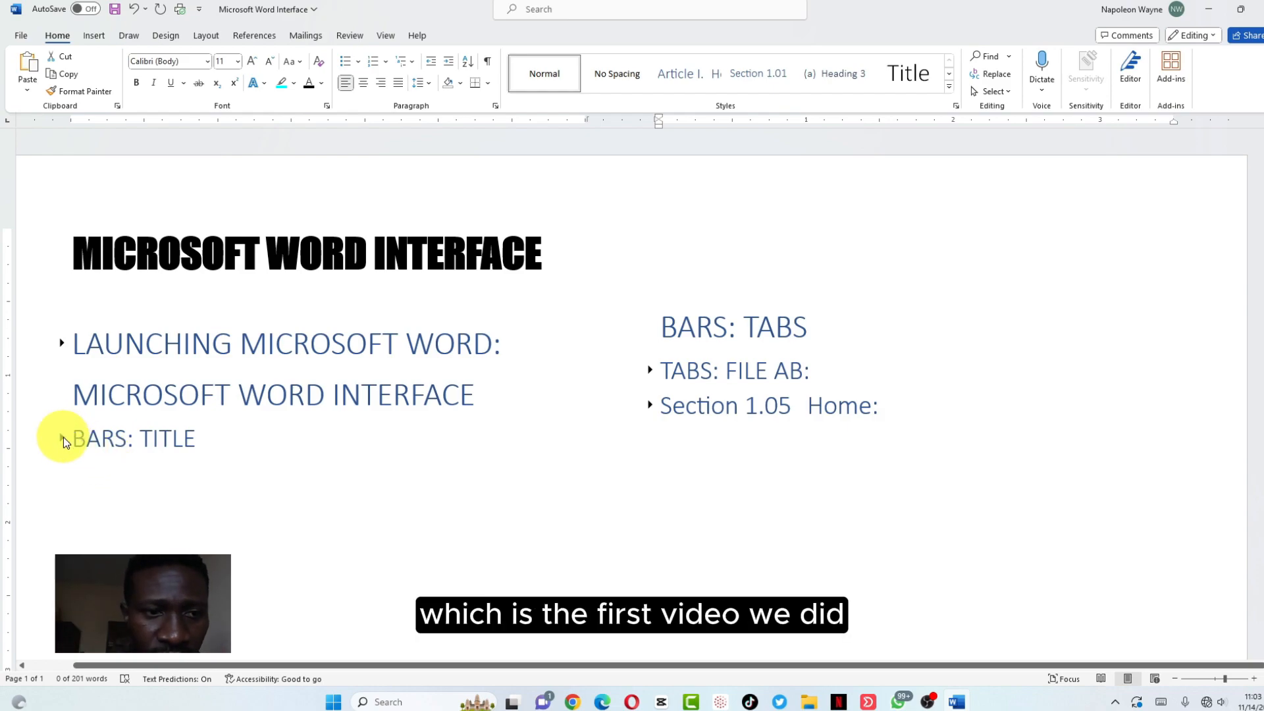
click(62, 438)
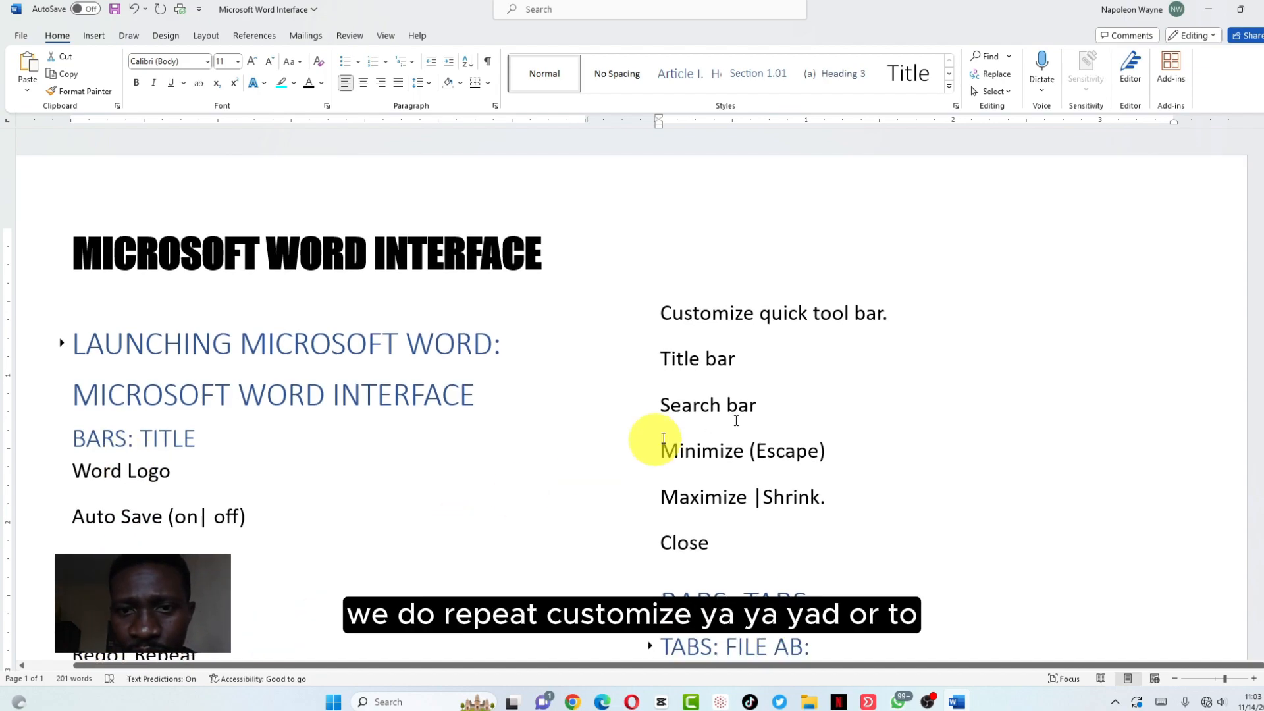
click(62, 438)
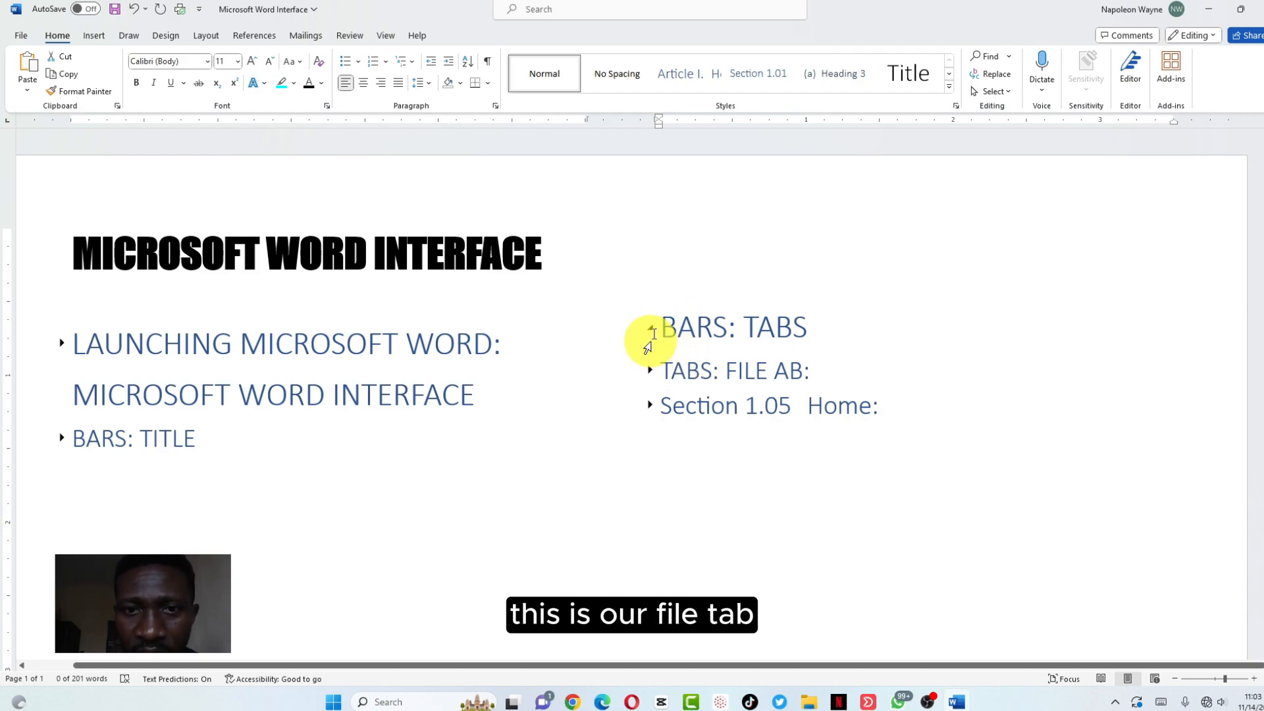
Expand TABS: FILE AB: to show Home through Options and click into its heading
click(650, 332)
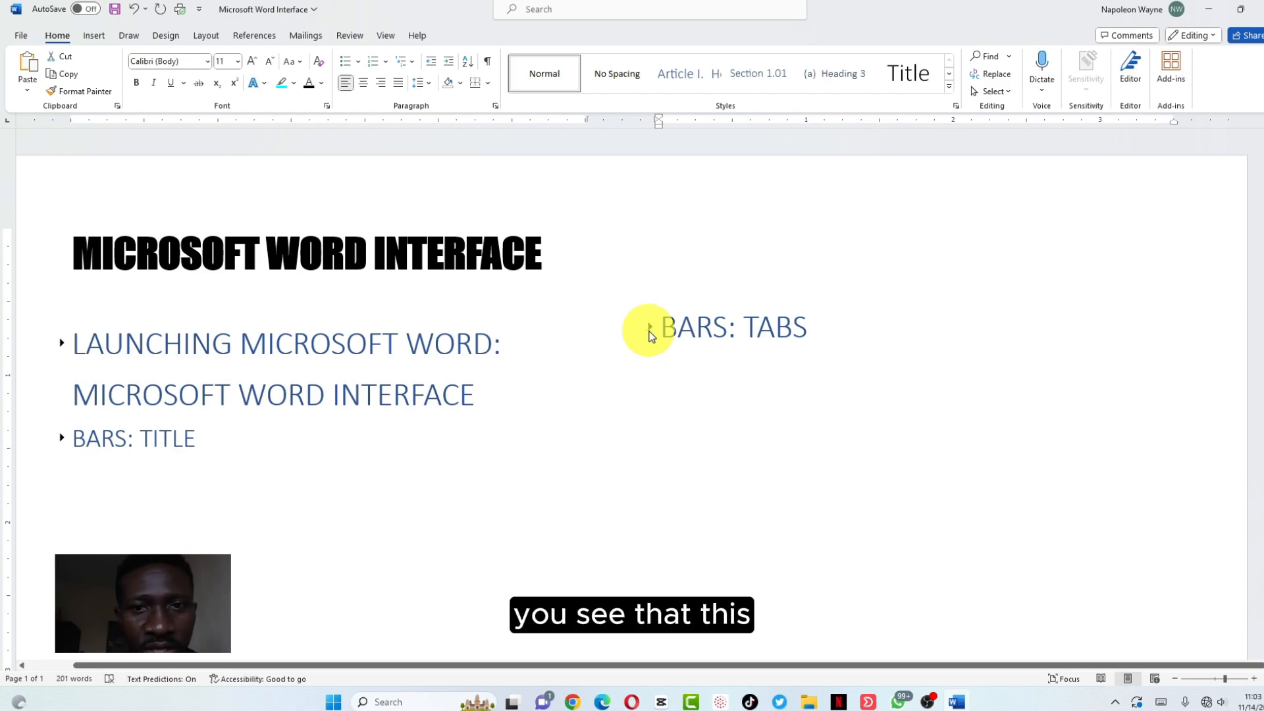
click(649, 332)
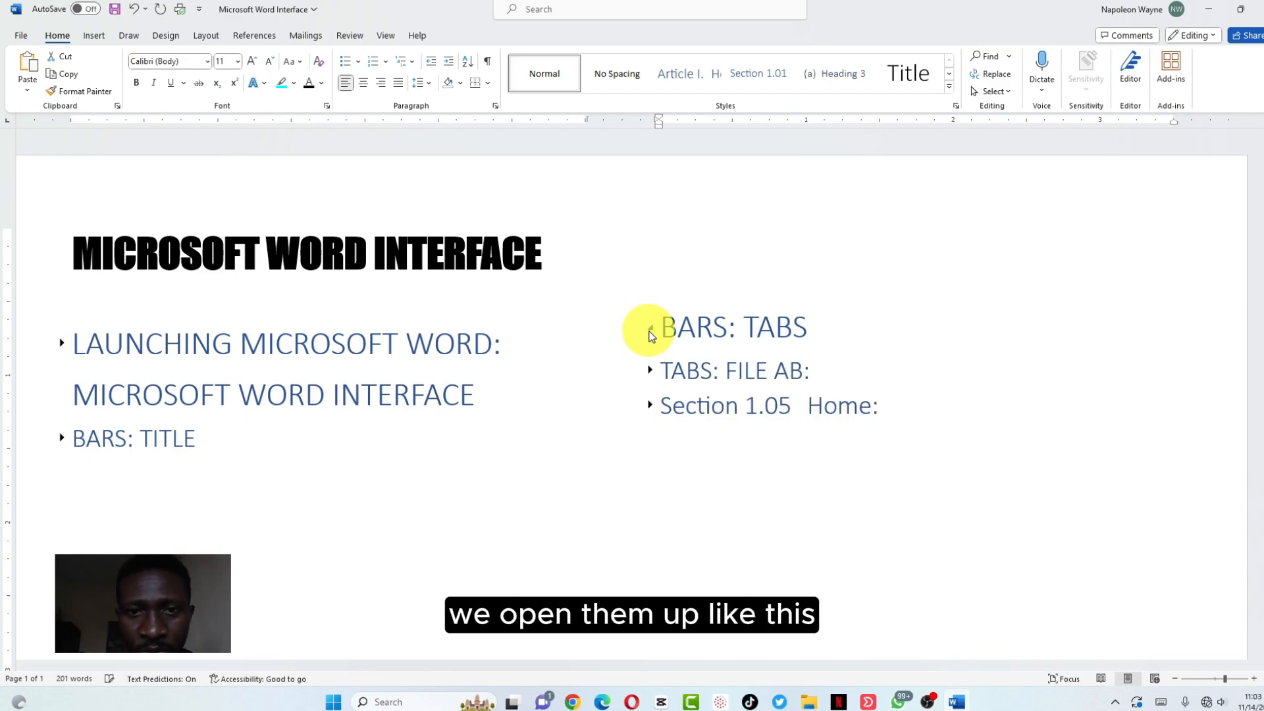
click(650, 372)
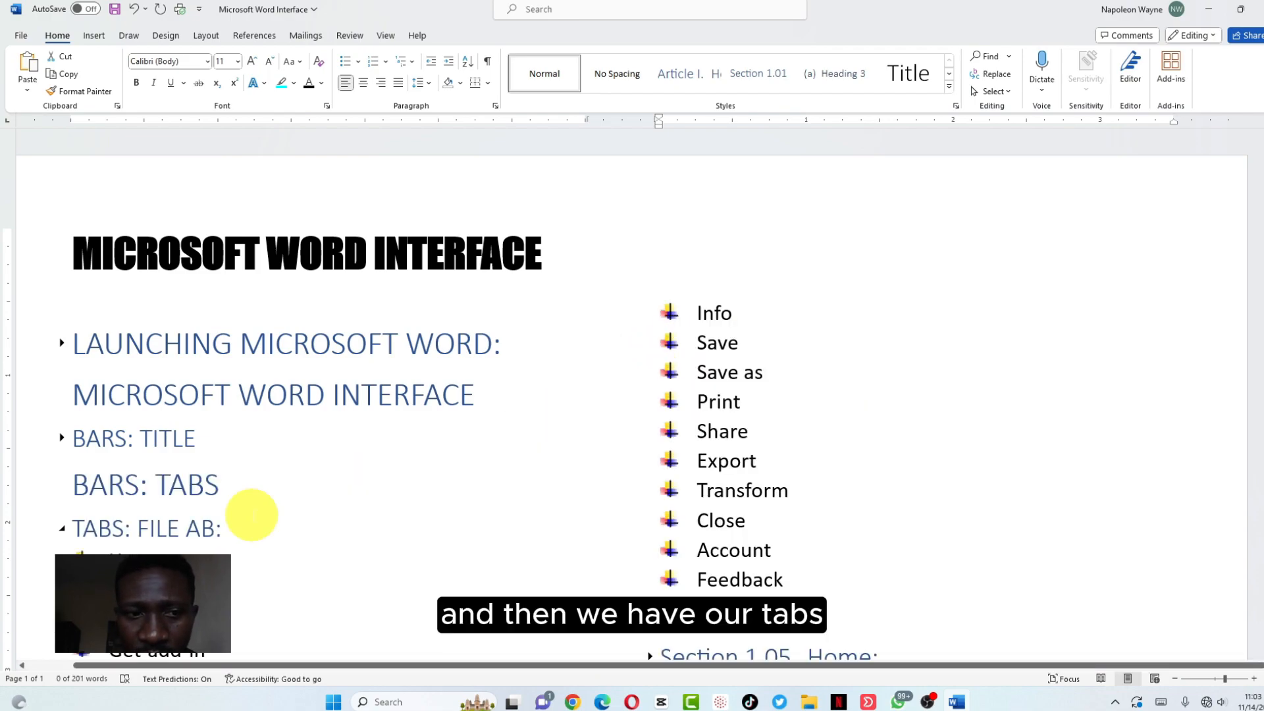
scroll(170, 546, down, 3)
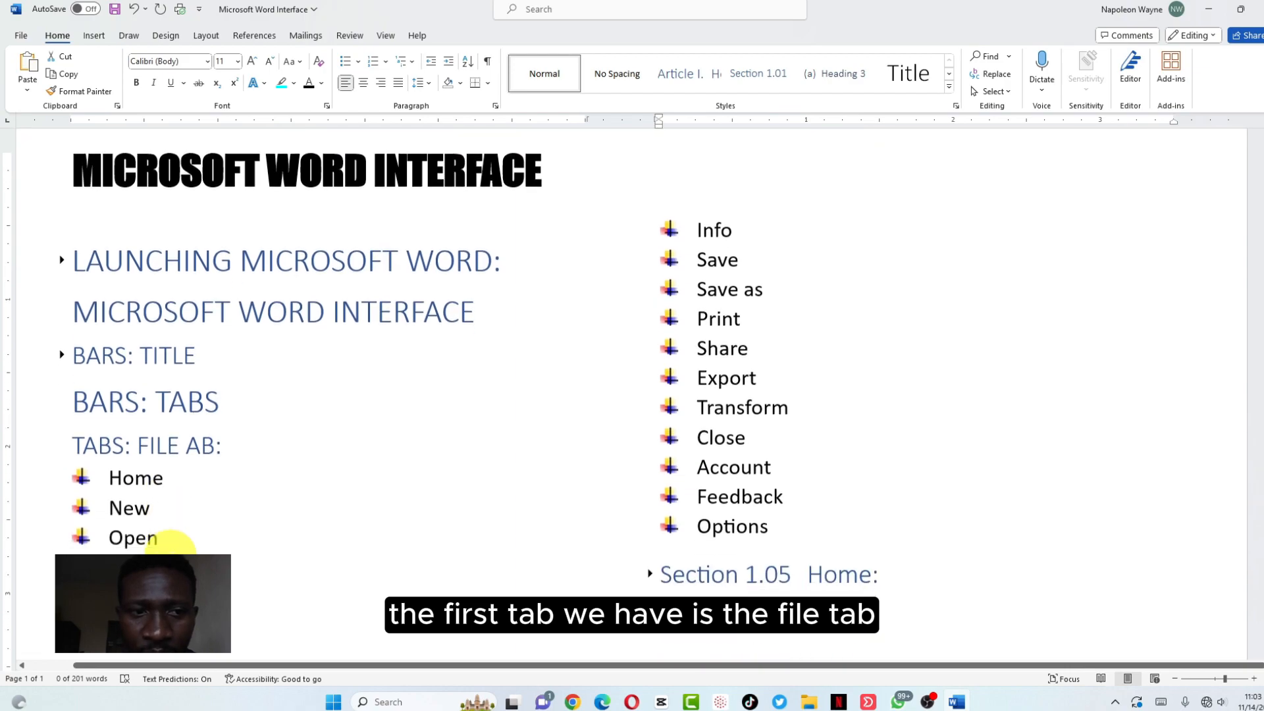
click(196, 437)
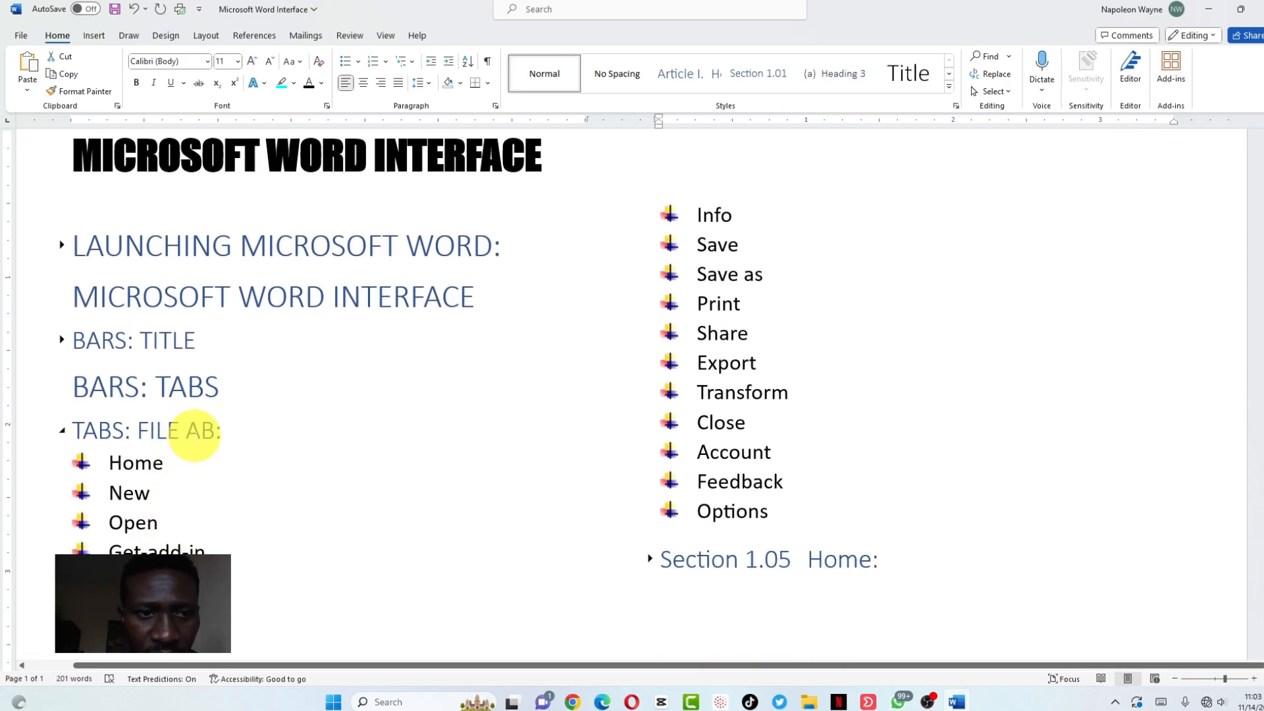
Fix the heading to FILE TAB:, collapse it, edit Home: into HOME TAB:, and select the CLIPBOARD: line
text(T)
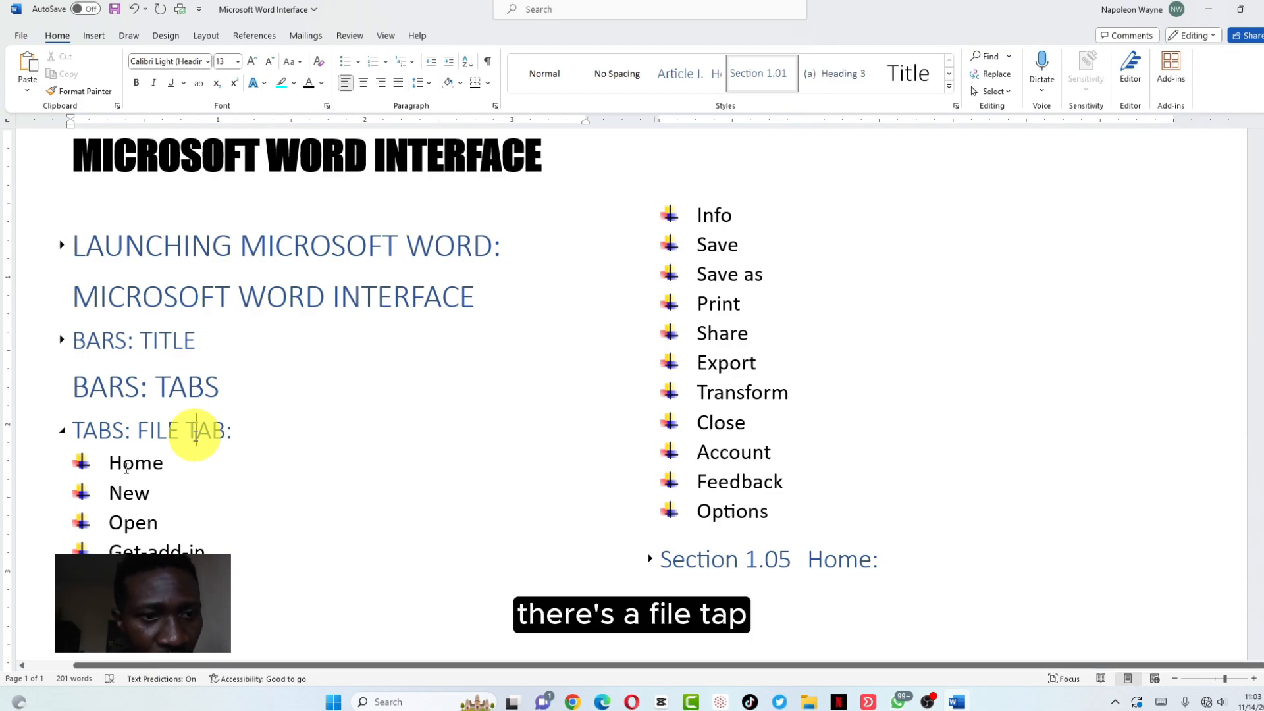
click(62, 431)
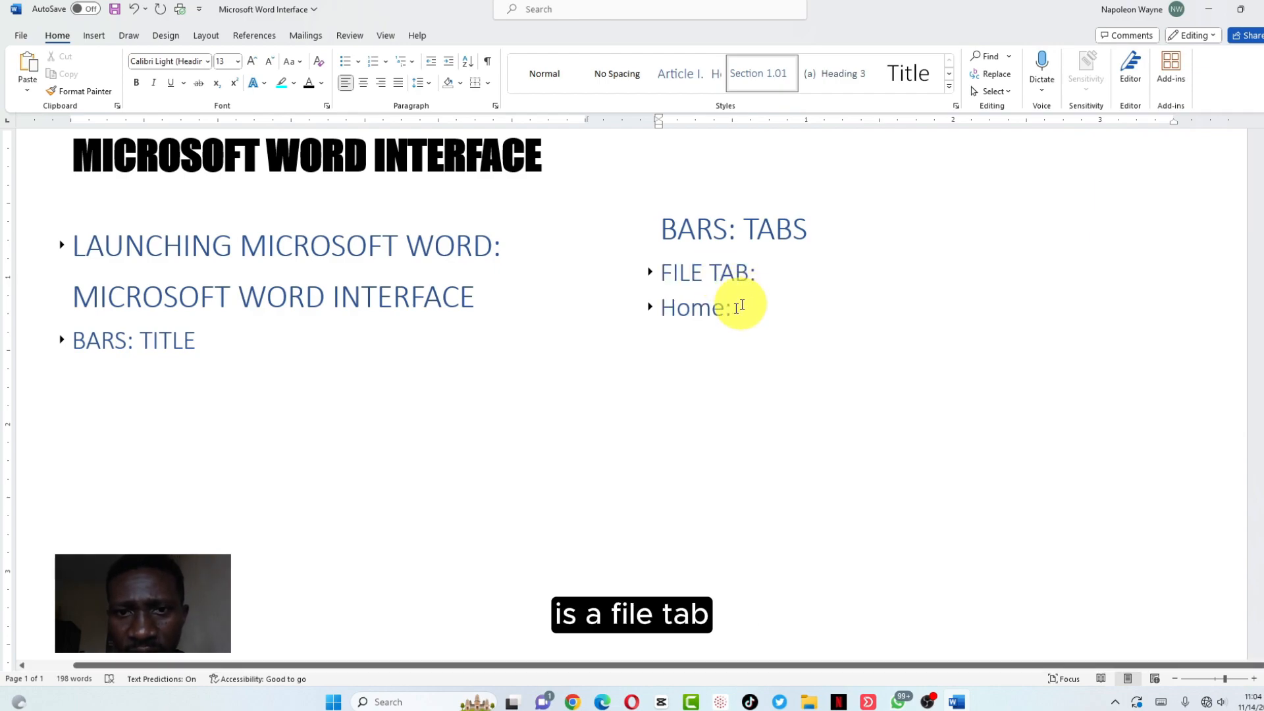
click(725, 309)
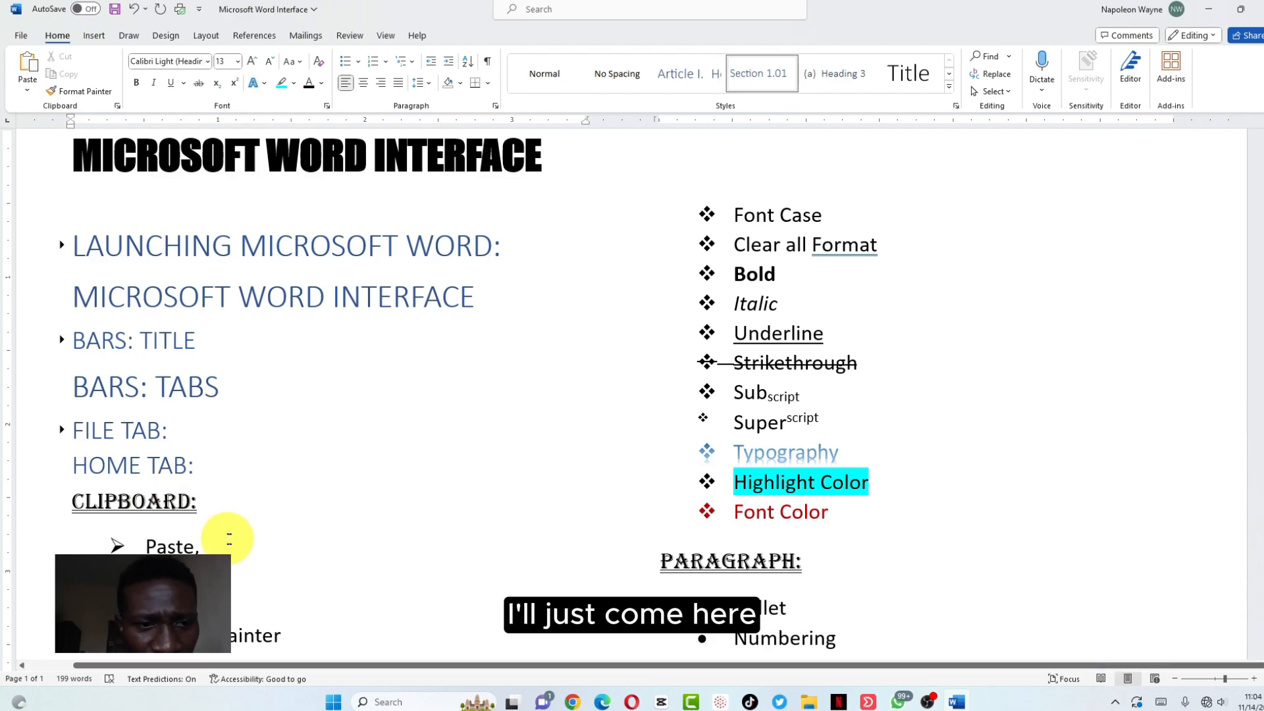
click(39, 506)
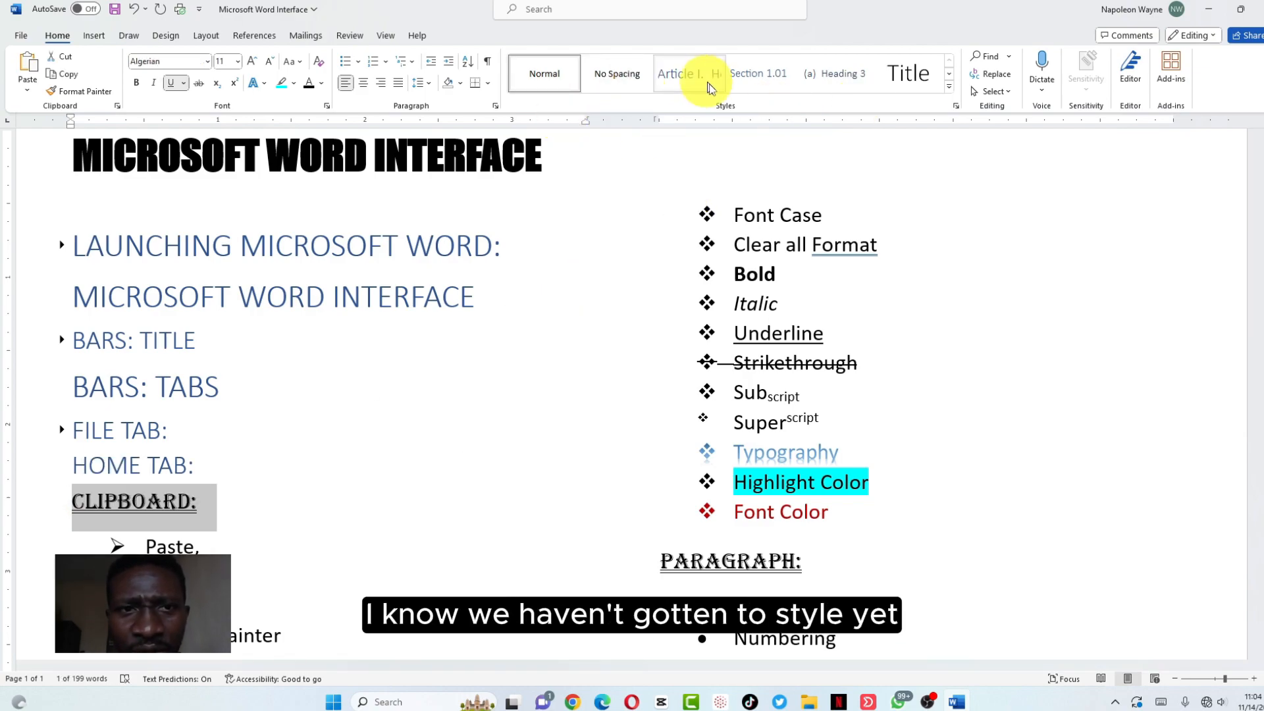
Give the Clipboard line Heading 3, a blue shadowed text effect, and all-uppercase letters
click(846, 76)
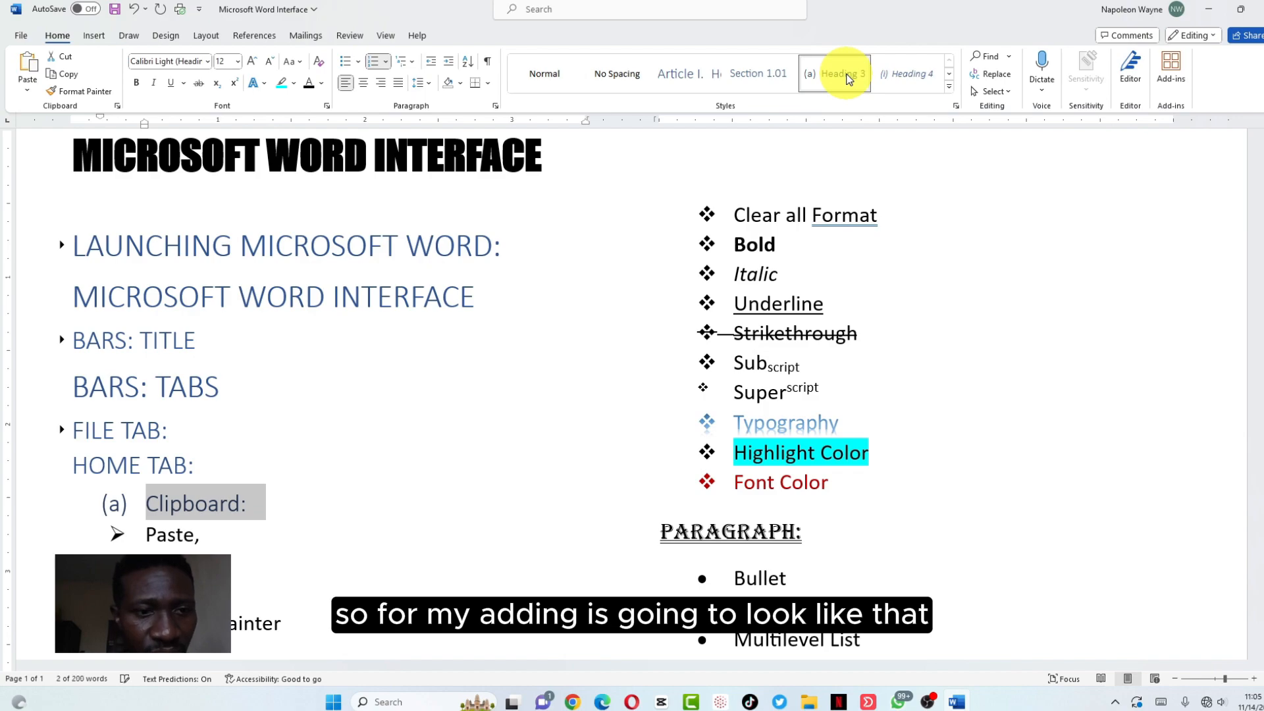
click(262, 83)
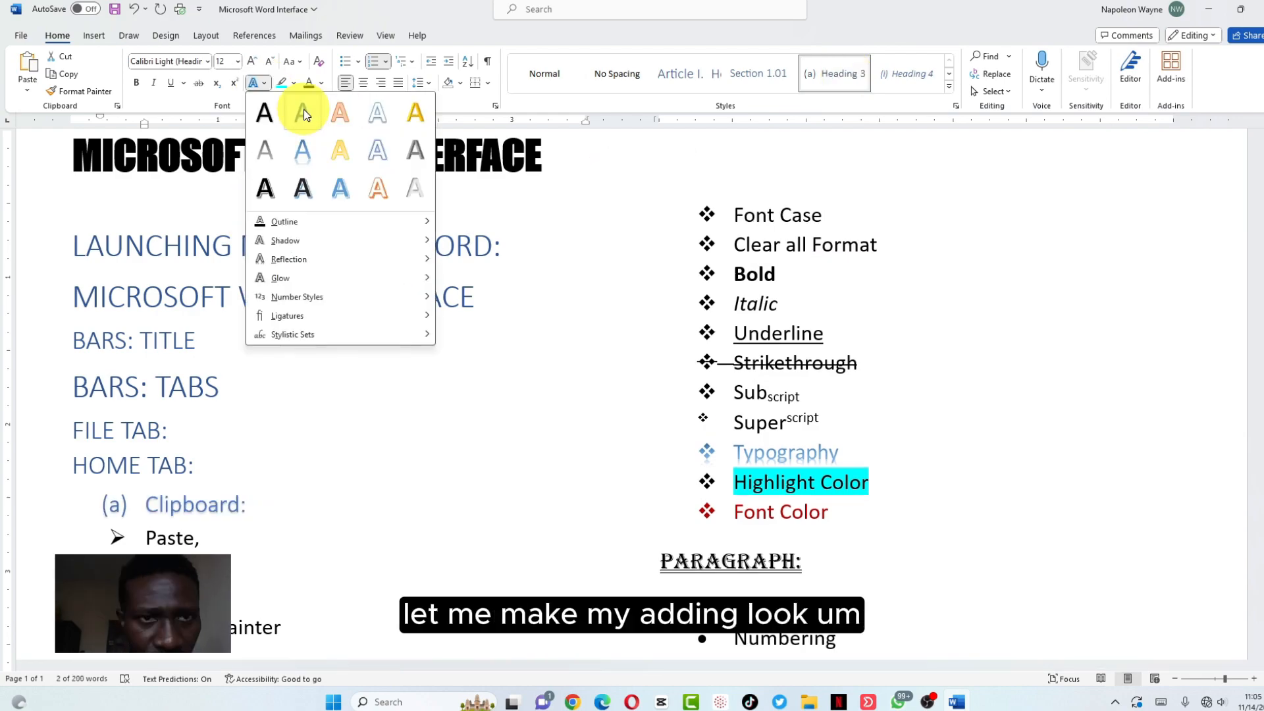
click(303, 113)
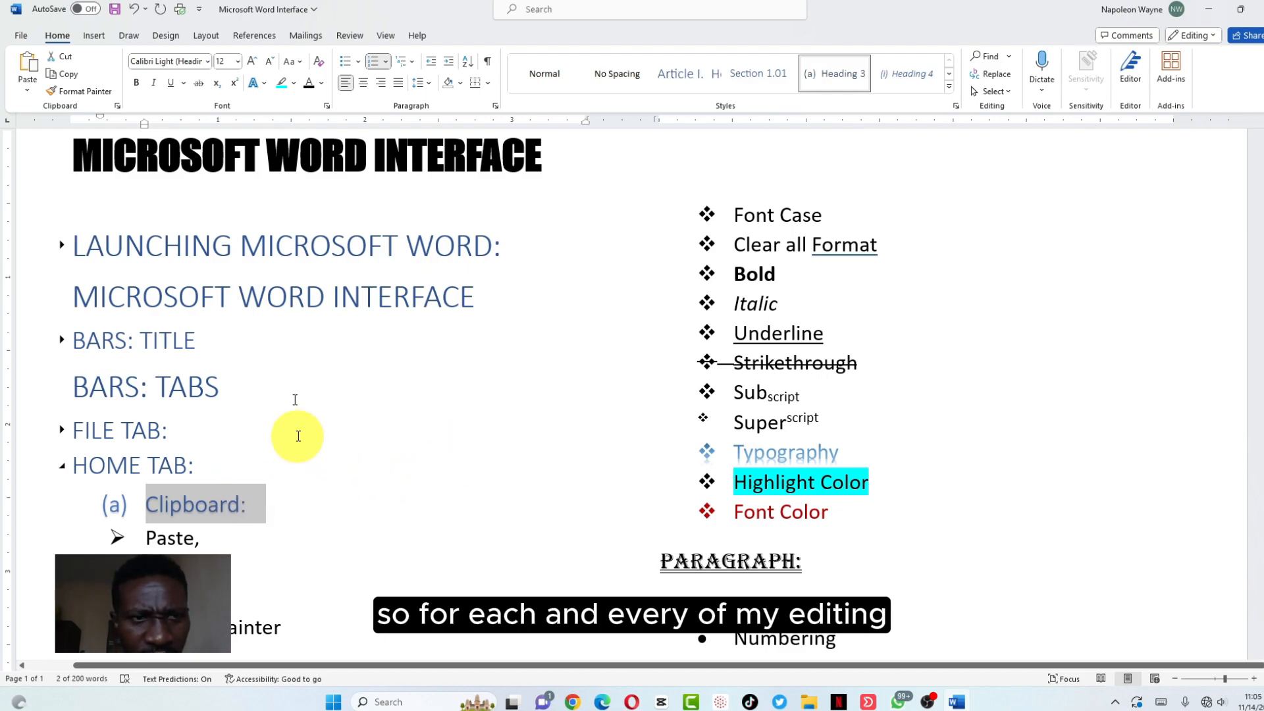
click(300, 62)
click(327, 119)
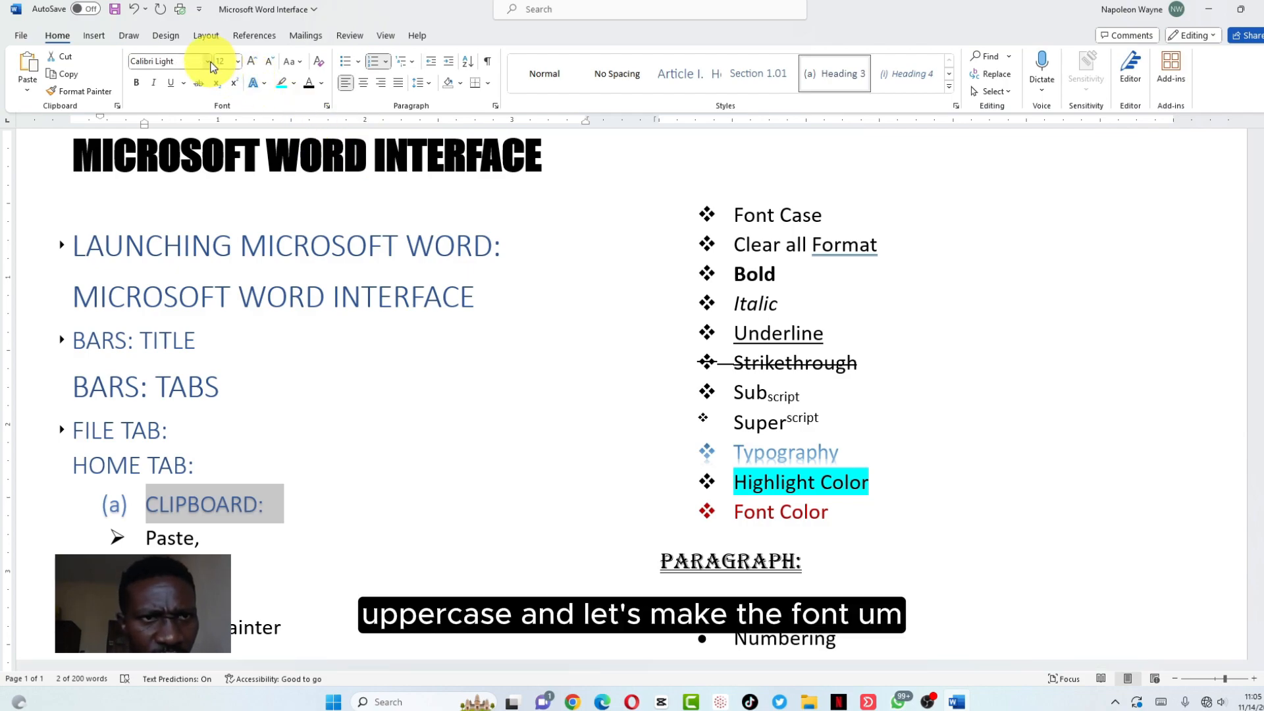
Set CLIPBOARD: in Algerian, underline it, and collapse its items
click(208, 62)
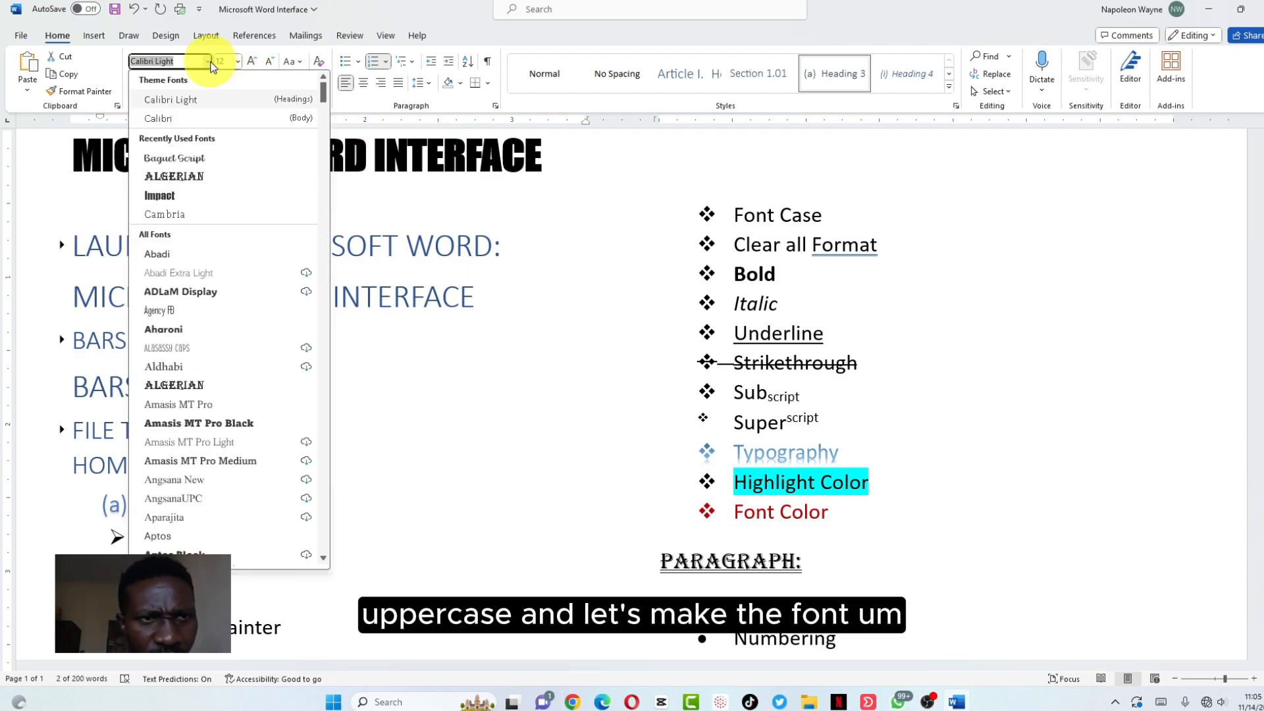
click(191, 175)
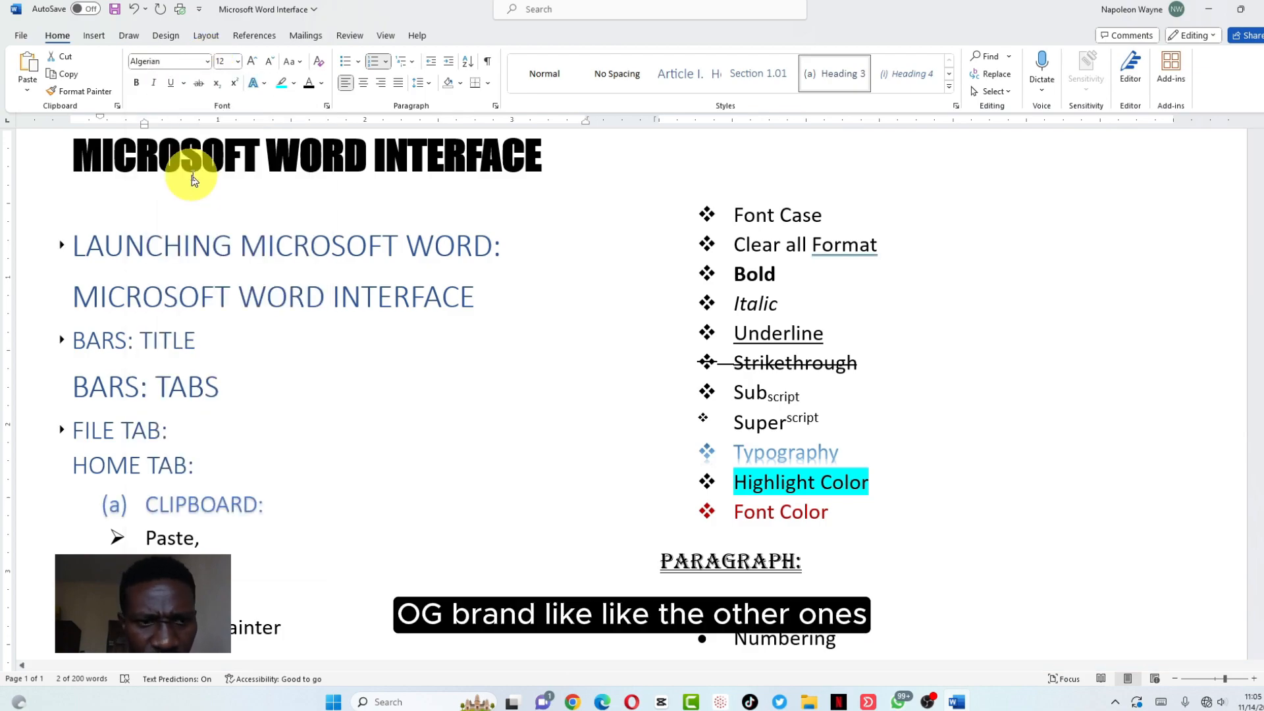
click(173, 83)
click(129, 508)
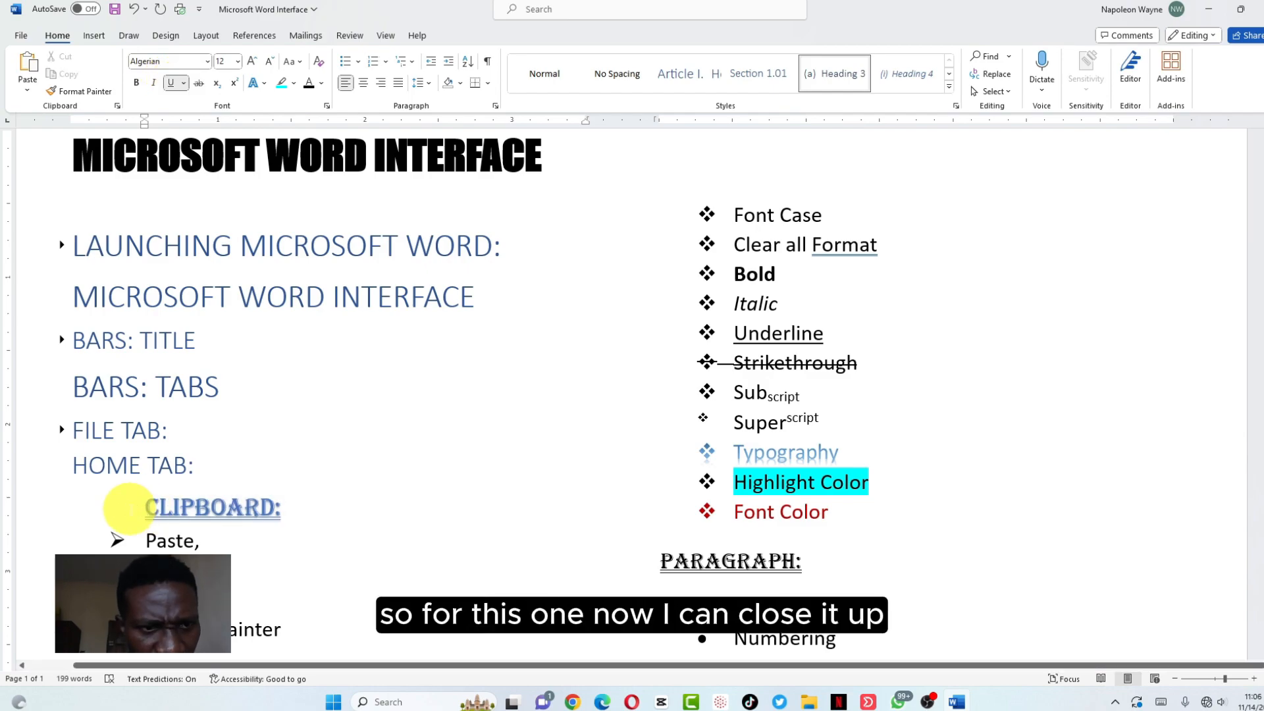
click(136, 510)
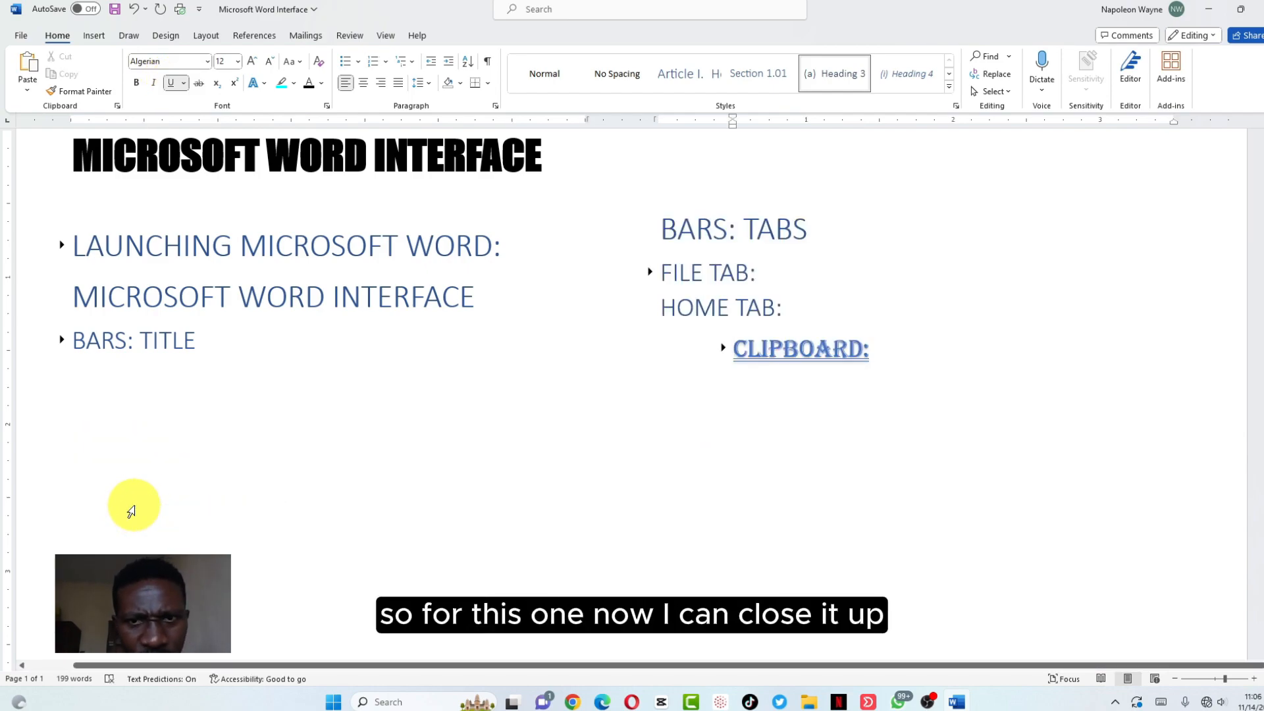
Re-expand CLIPBOARD: and copy its heading formatting onto PARAGRAPH: with Format Painter
click(722, 349)
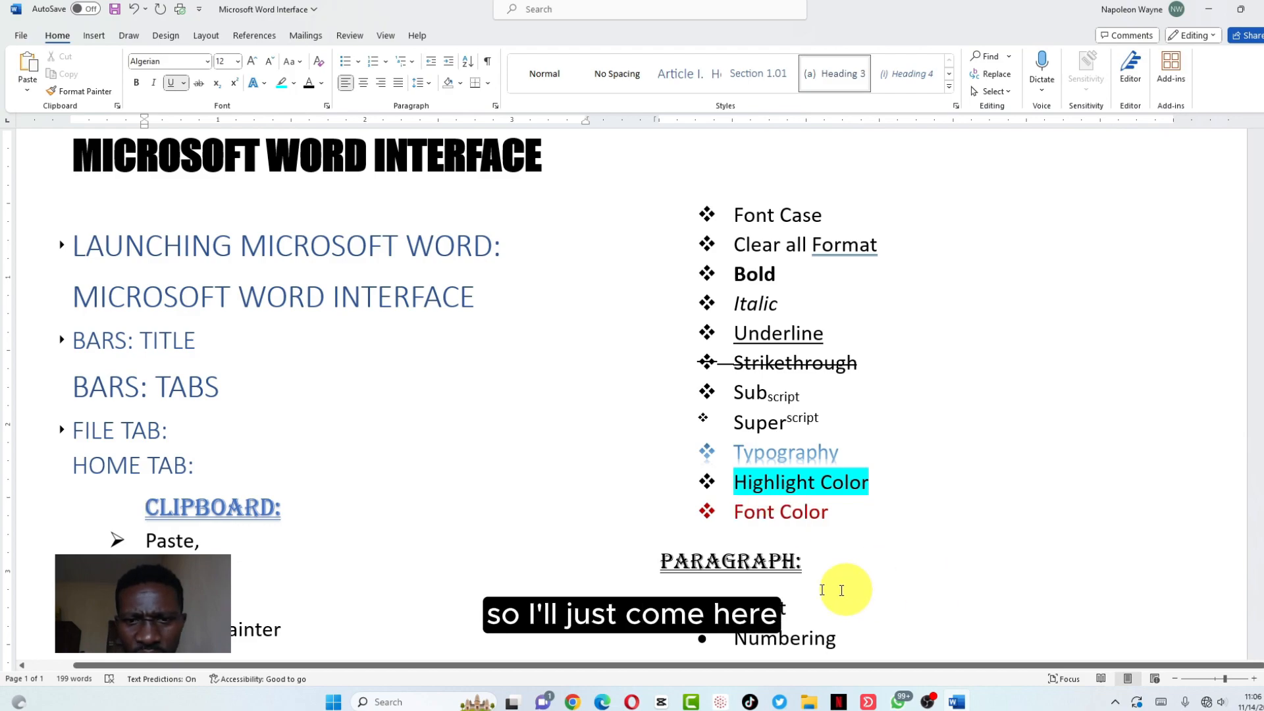
click(287, 513)
drag(287, 513, 144, 511)
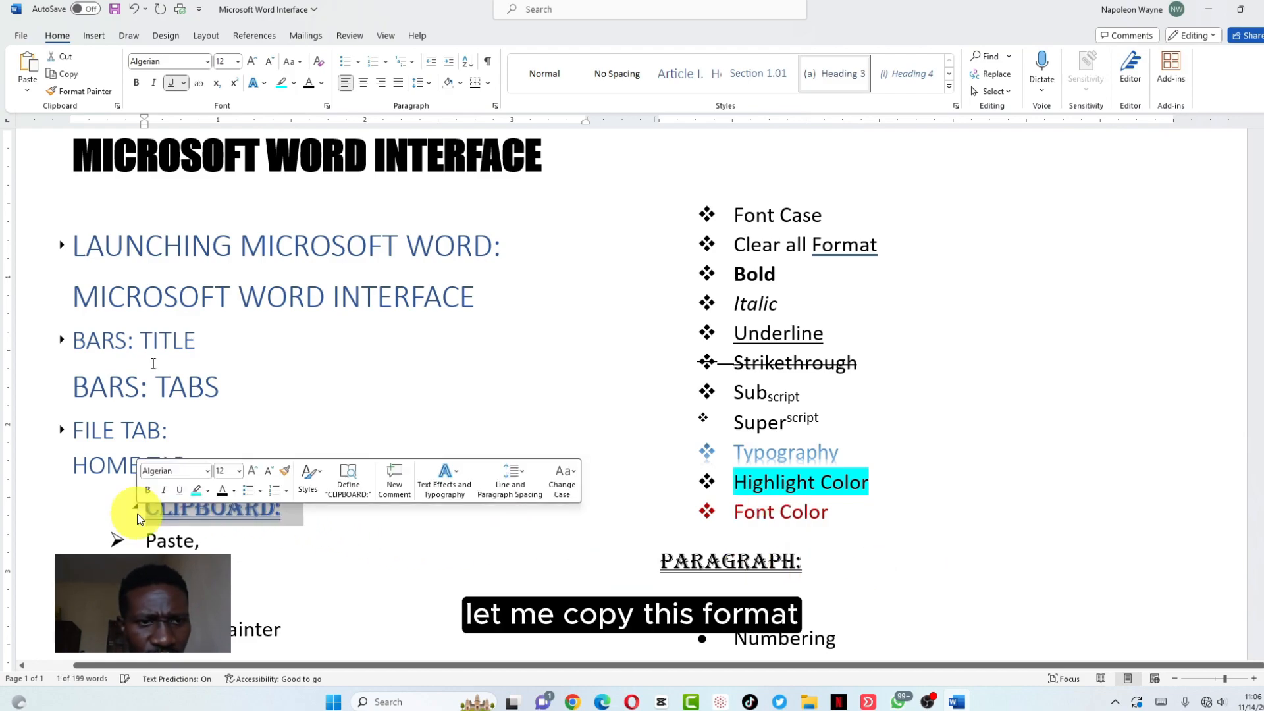
click(96, 94)
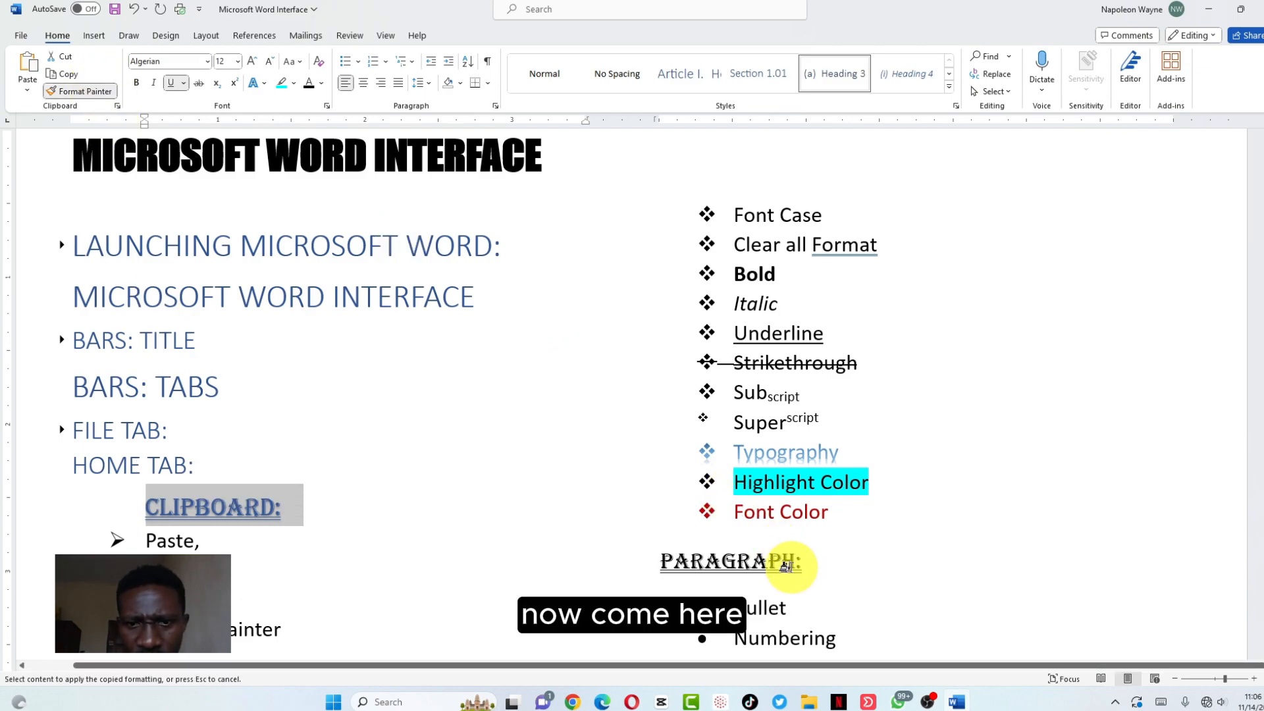
click(789, 565)
scroll(803, 566, down, 3)
scroll(826, 566, up, 1)
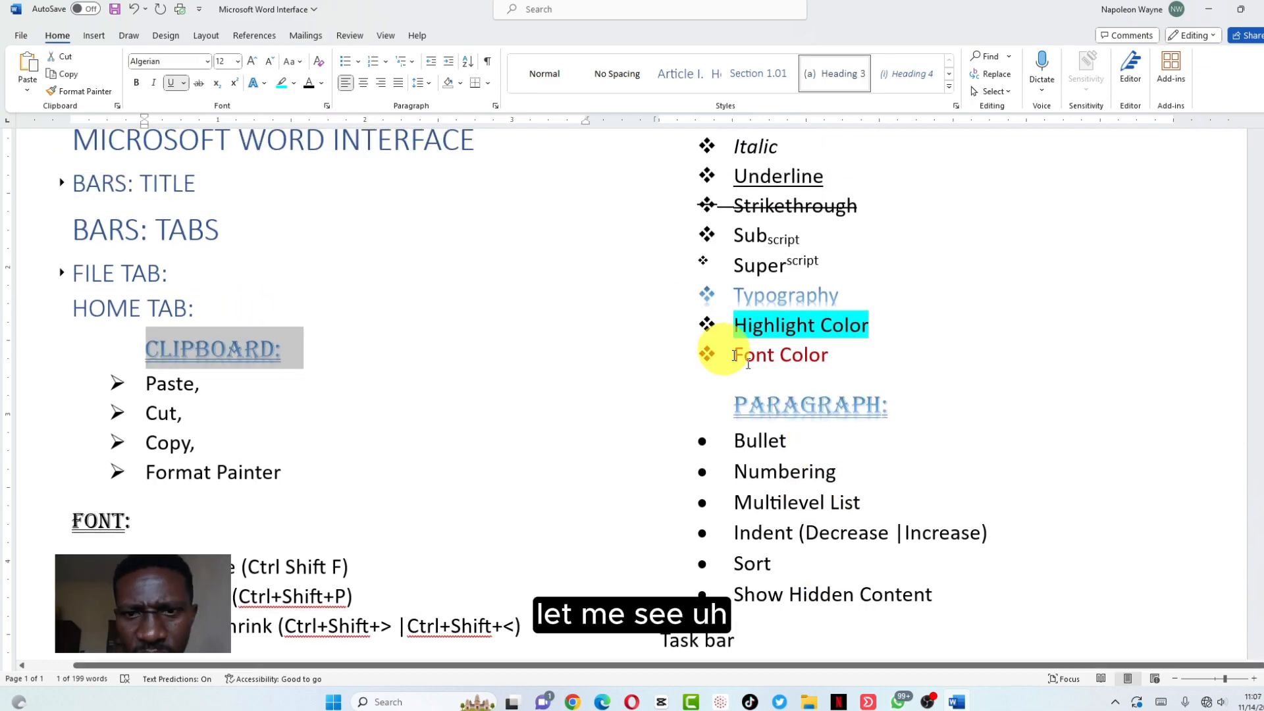
scroll(756, 371, up, 2)
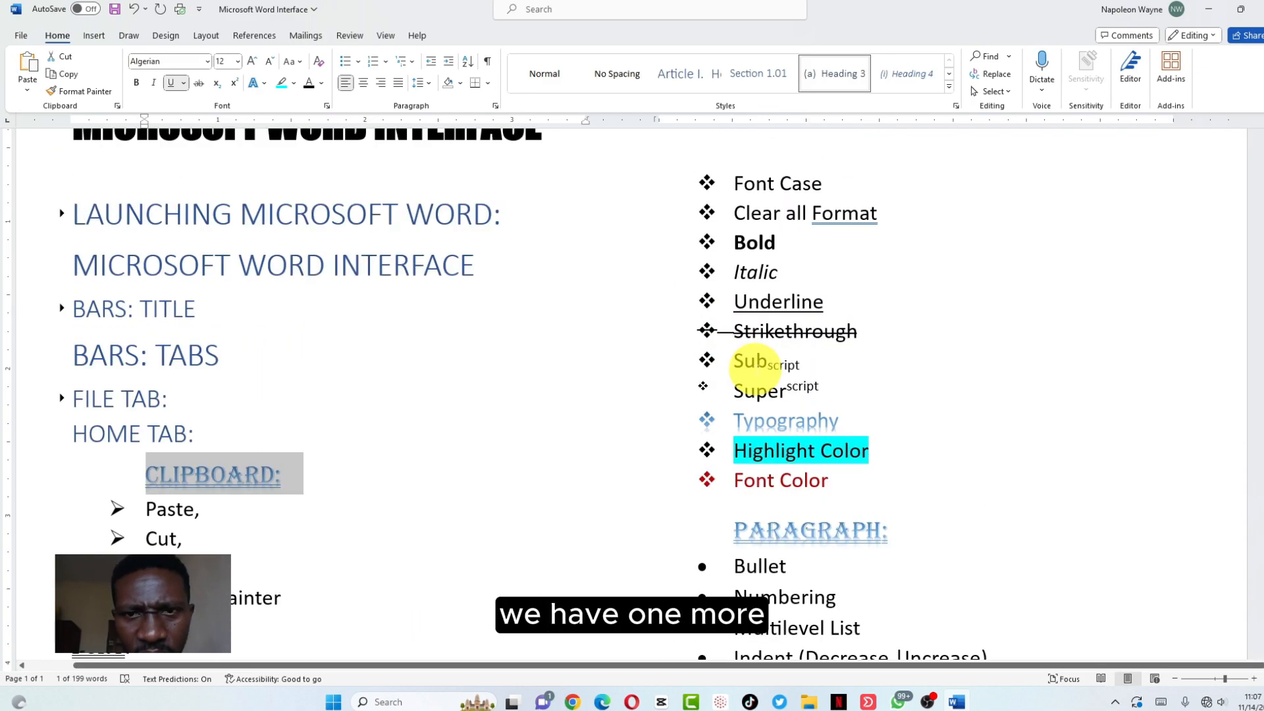
scroll(756, 368, down, 1)
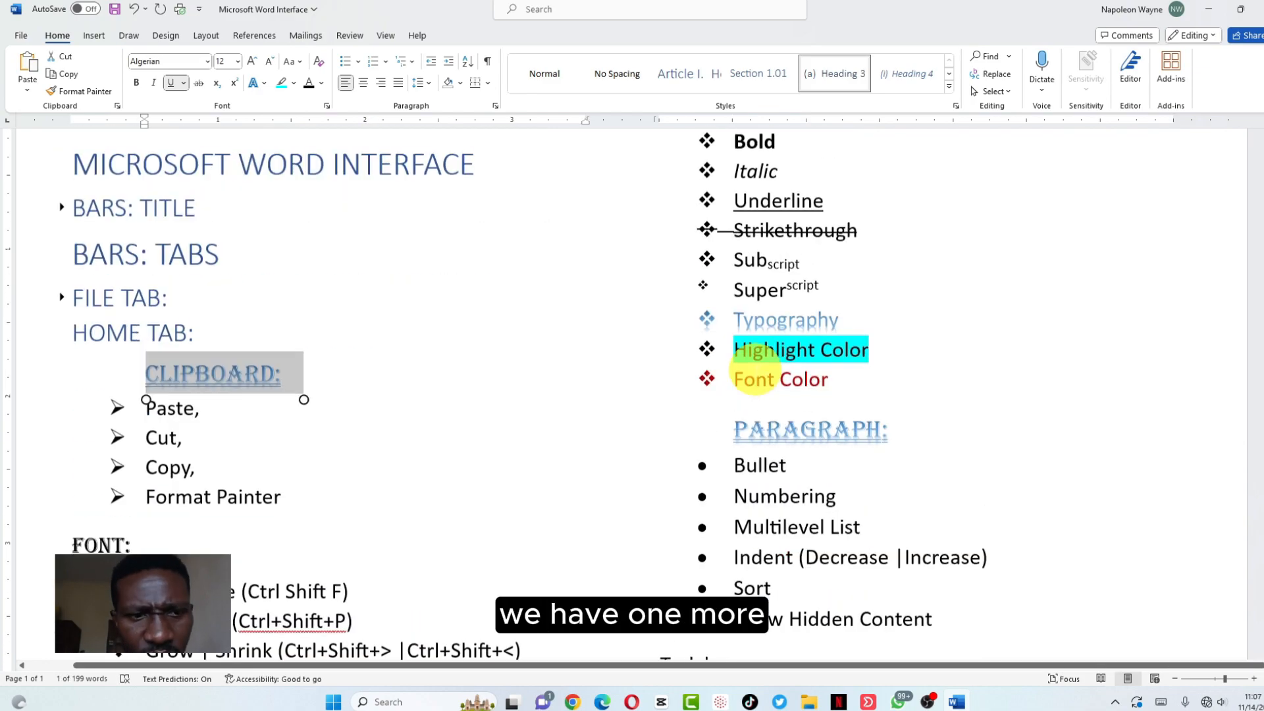
scroll(757, 372, down, 1)
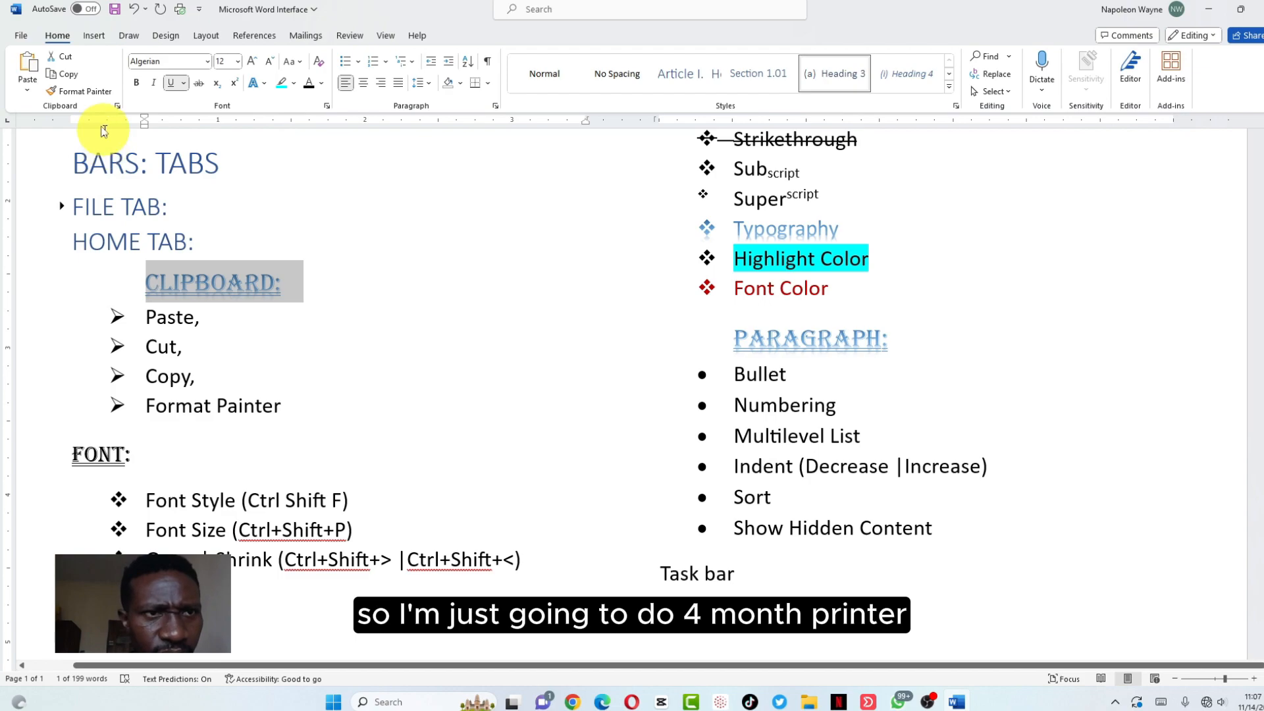
Paint the same heading formatting onto FONT and its trailing colon
click(89, 94)
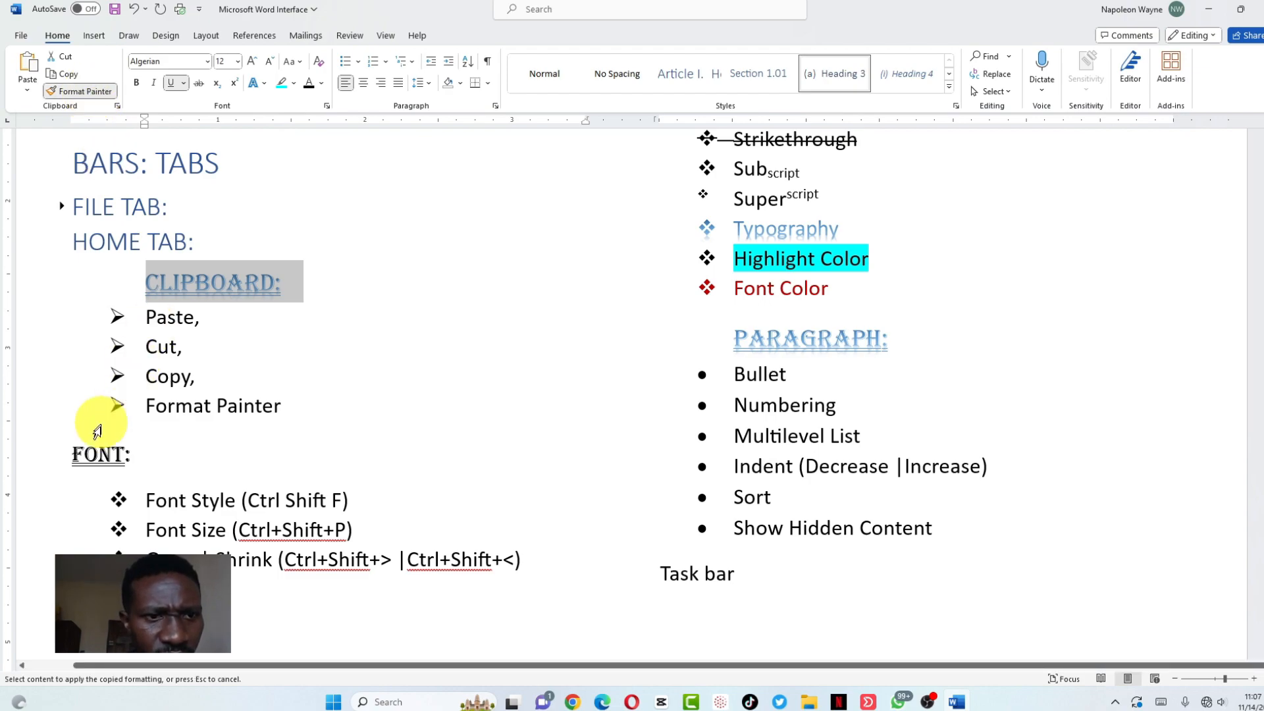
click(100, 448)
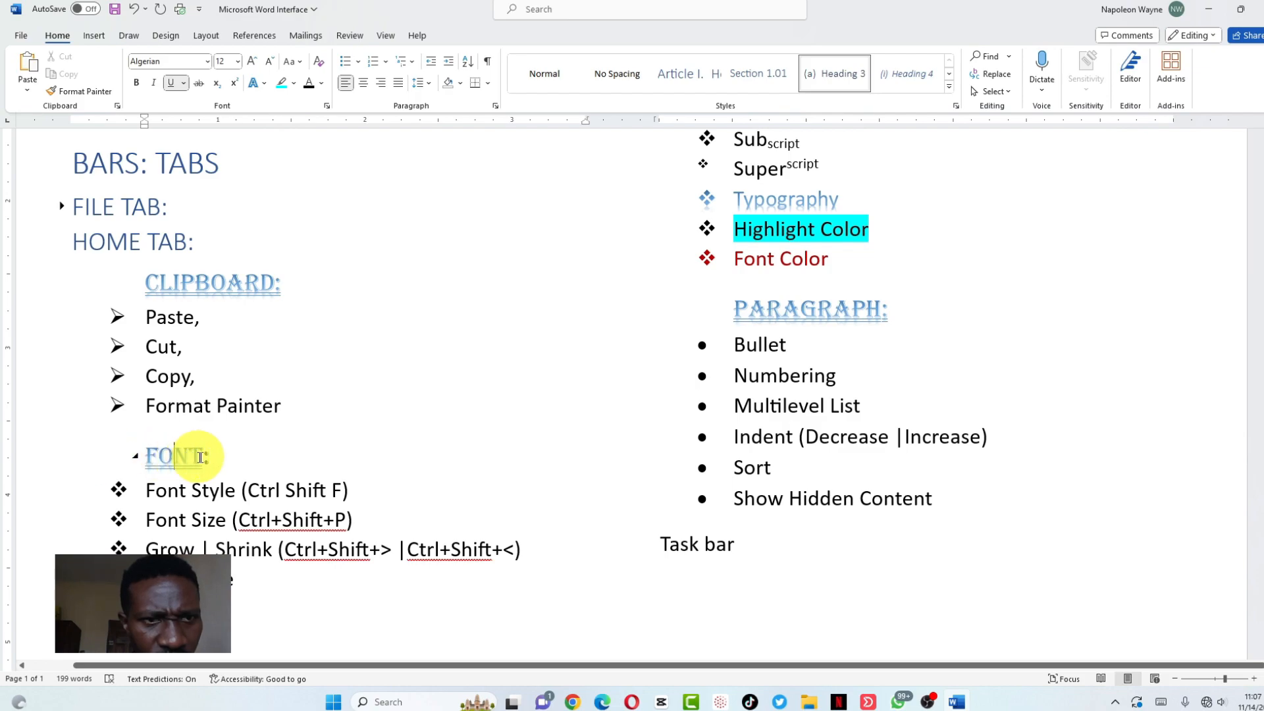
click(205, 456)
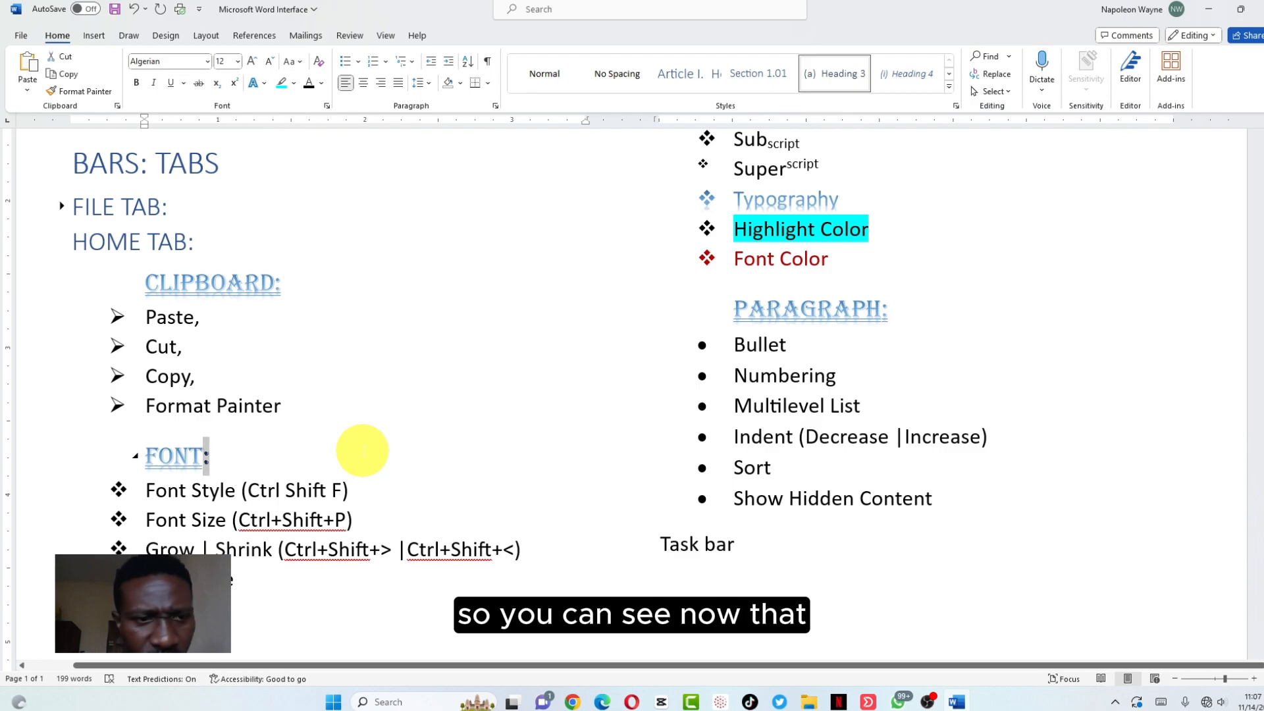
click(87, 92)
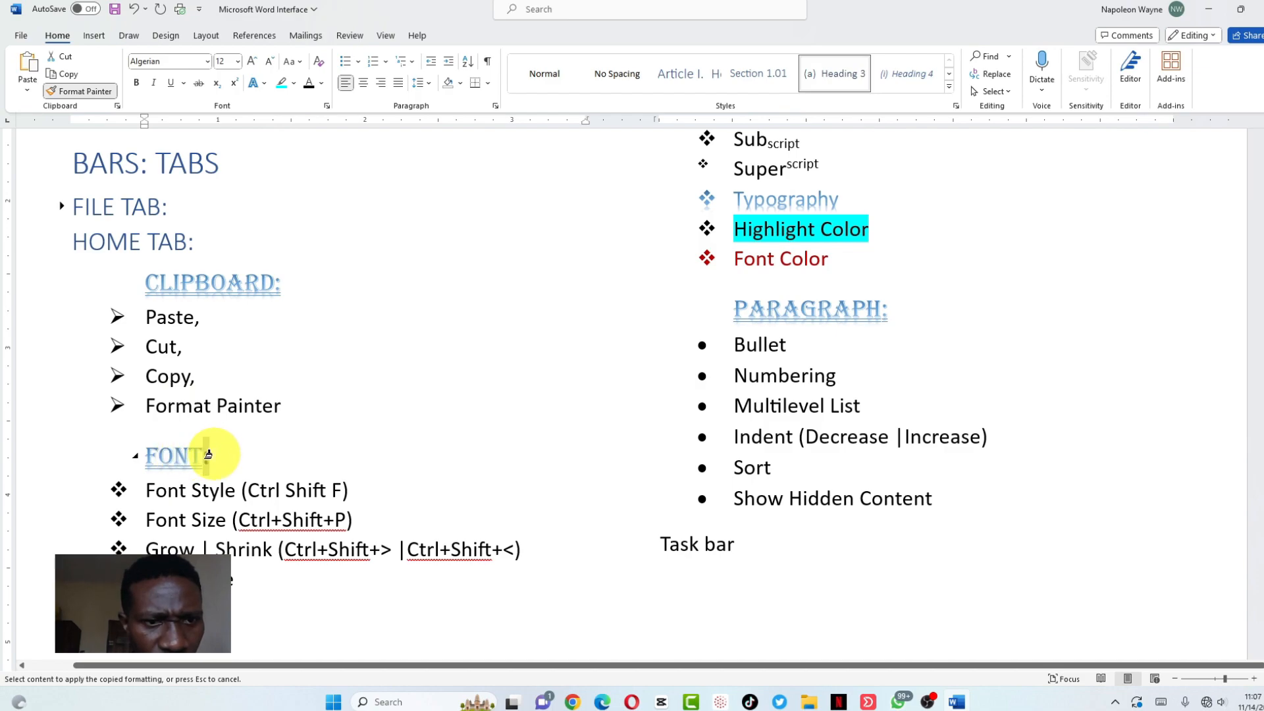
click(208, 454)
click(191, 456)
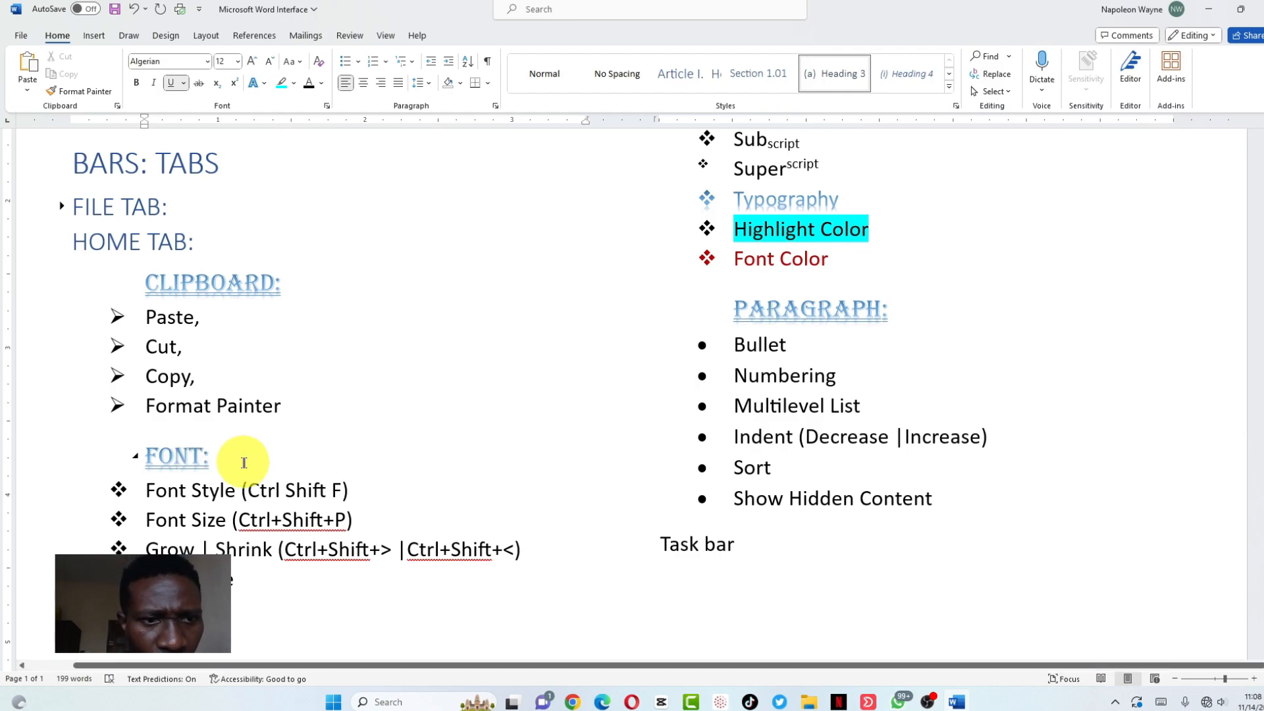
scroll(181, 348, up, 5)
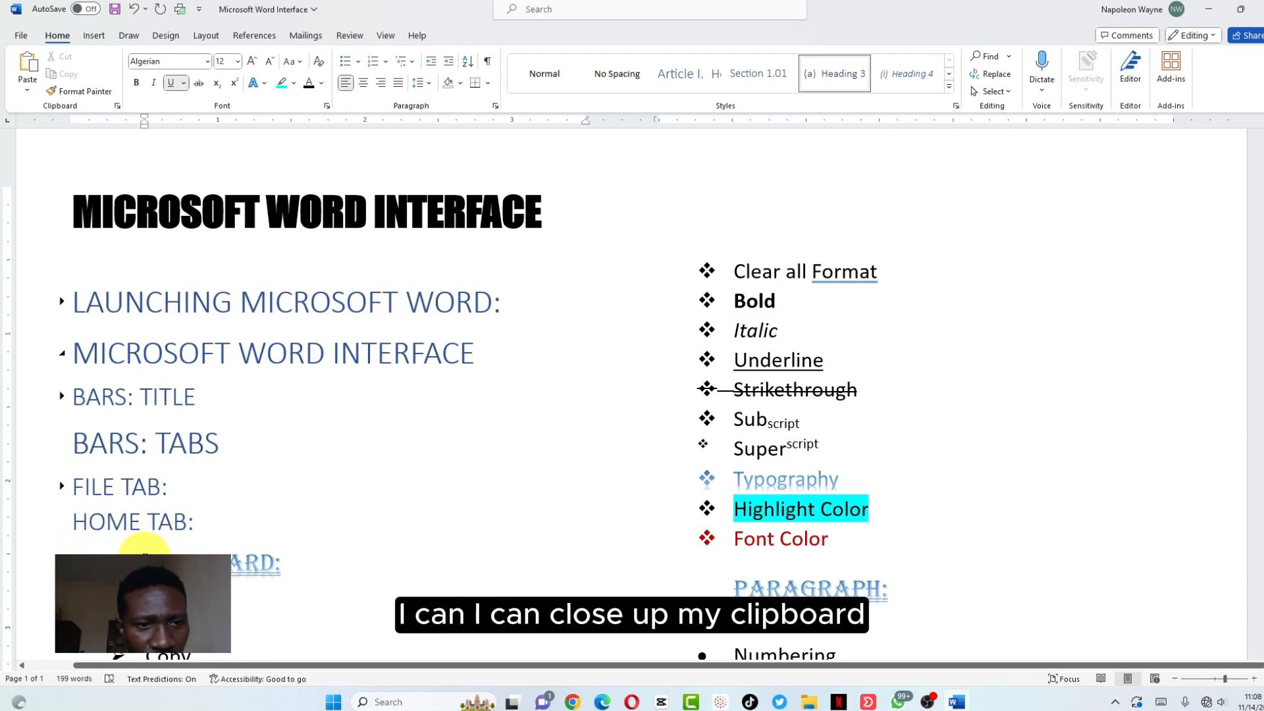
click(149, 559)
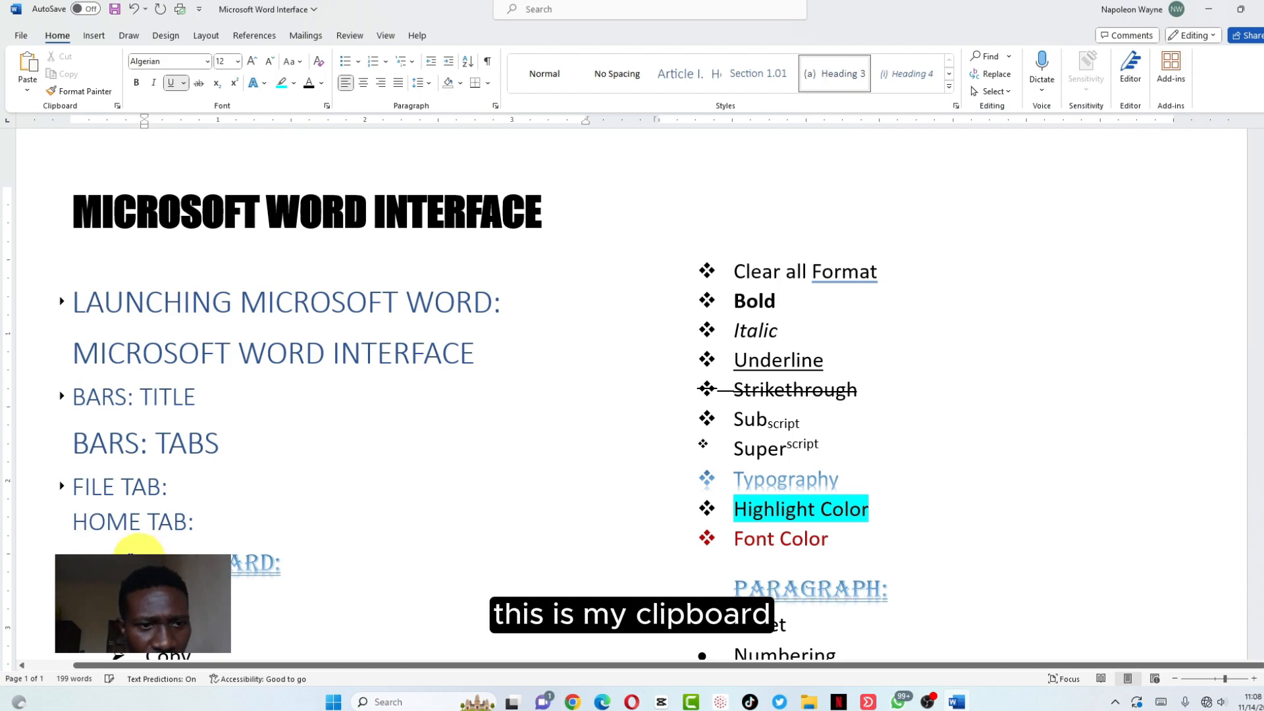
click(63, 527)
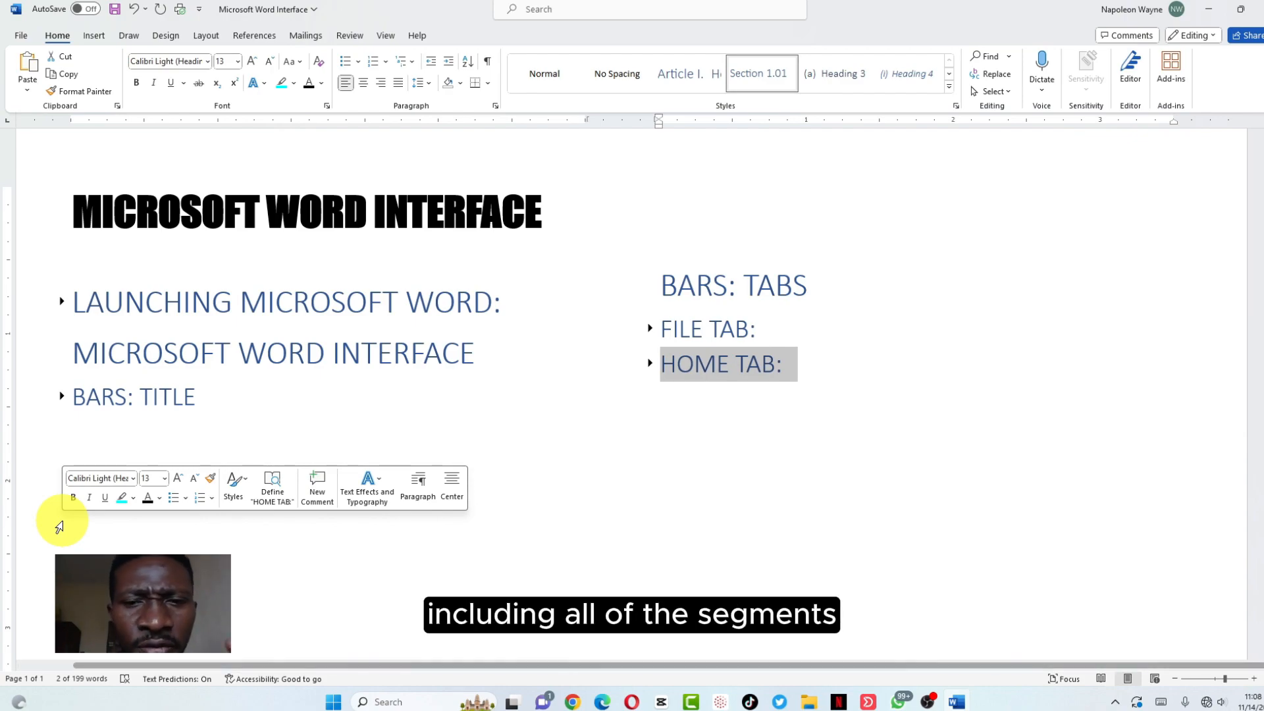
click(648, 368)
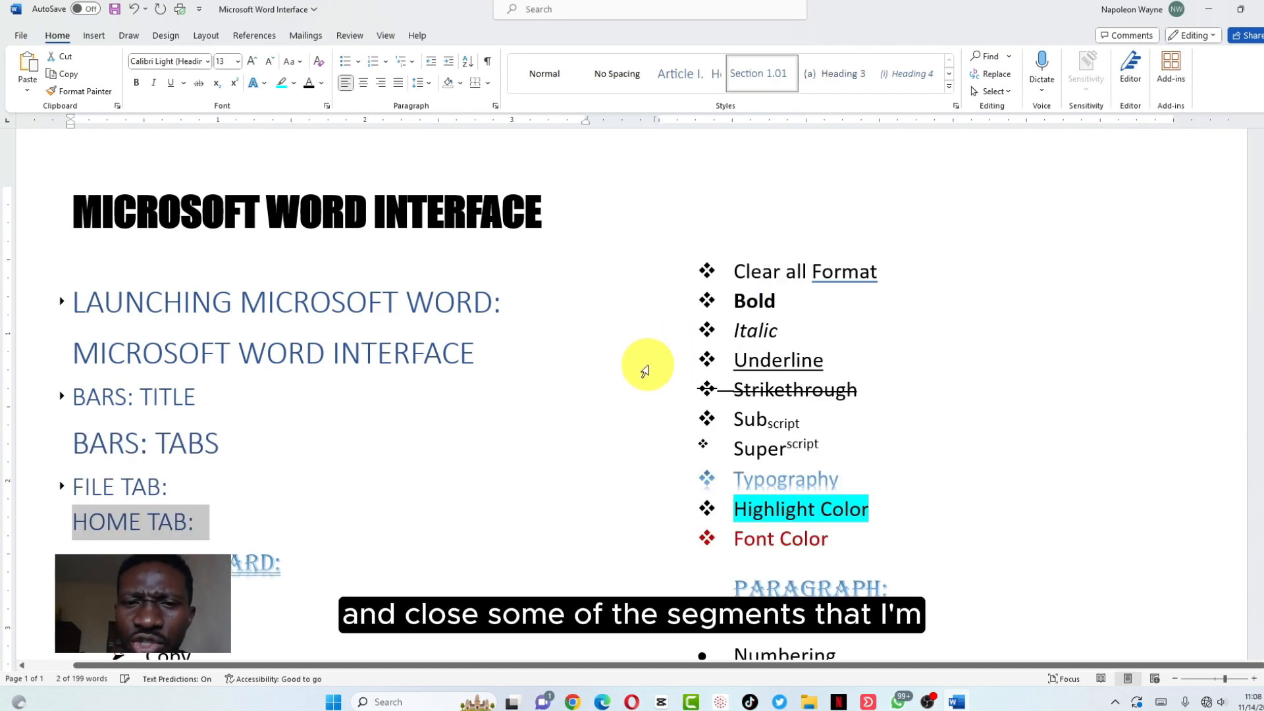
scroll(366, 404, down, 5)
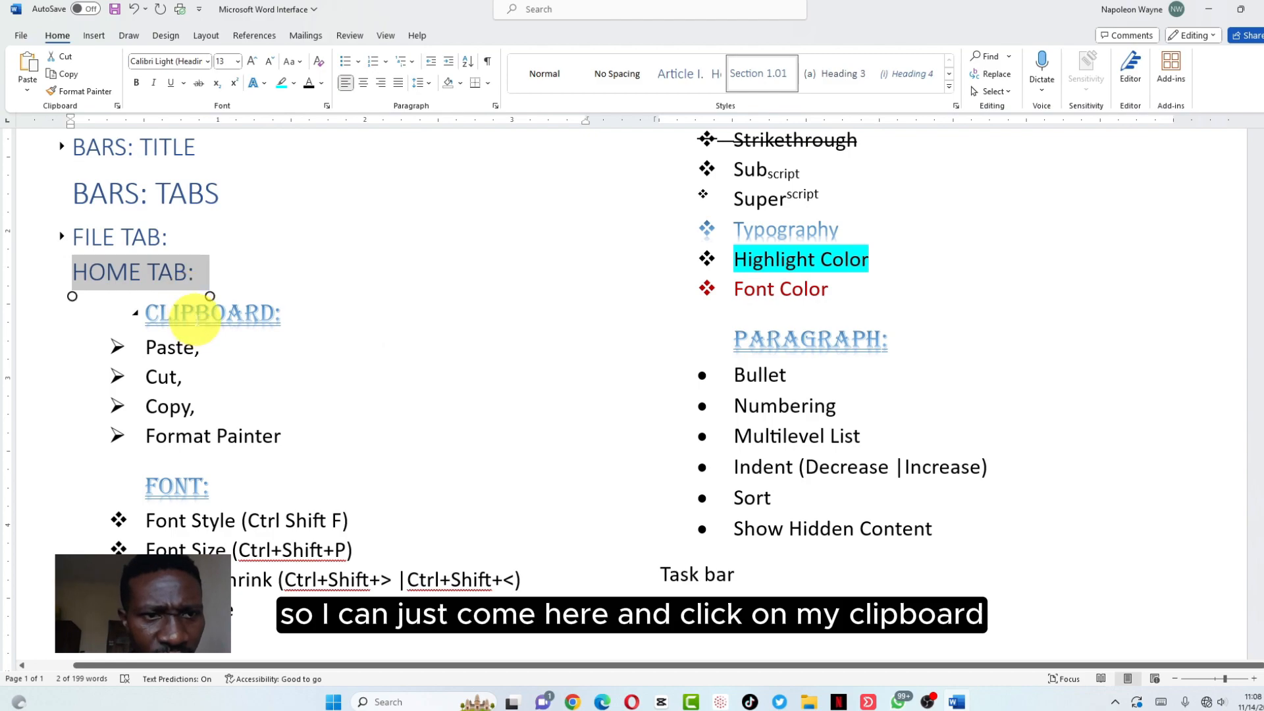
Hide the item lists under CLIPBOARD: and FONT:, then scroll back up
click(195, 313)
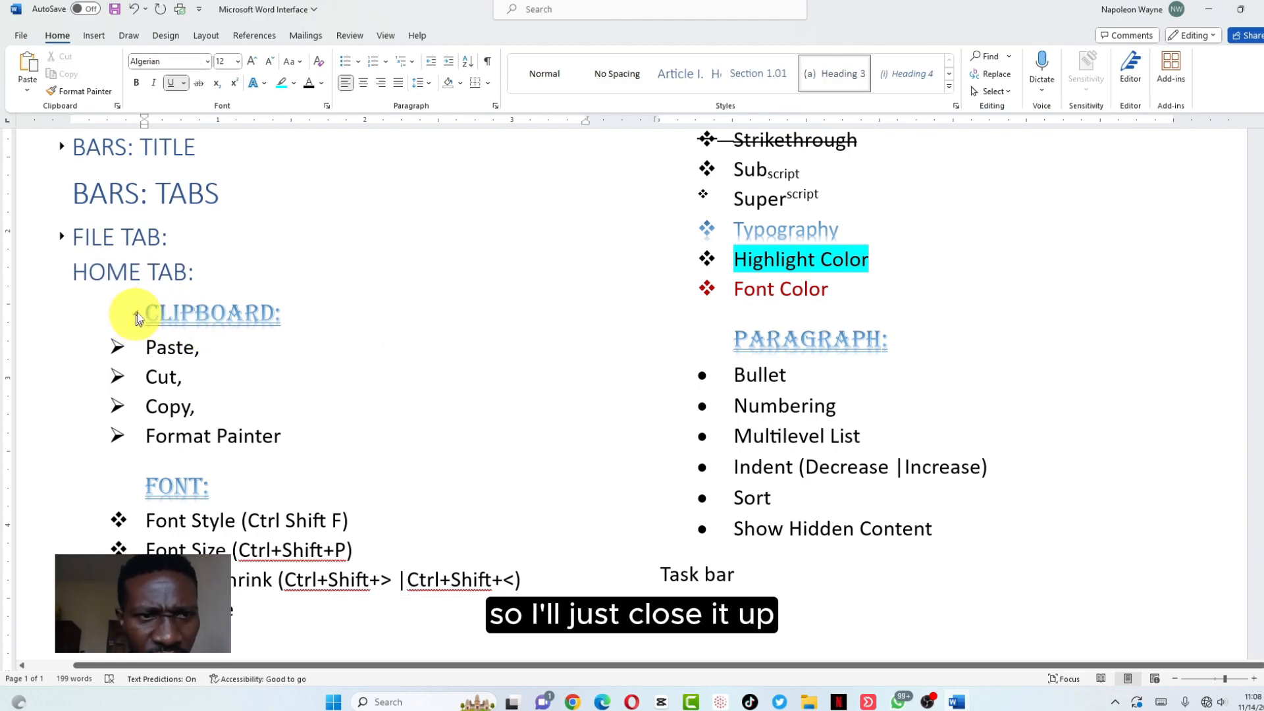
click(138, 316)
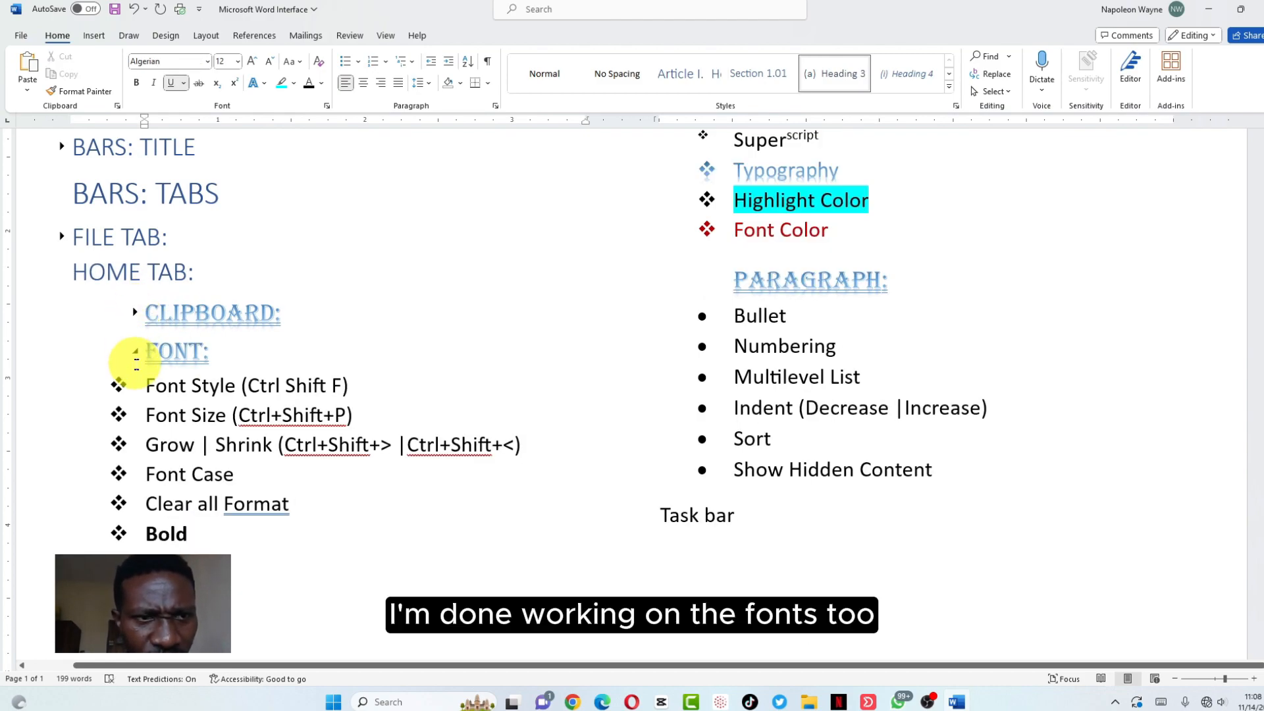
click(137, 353)
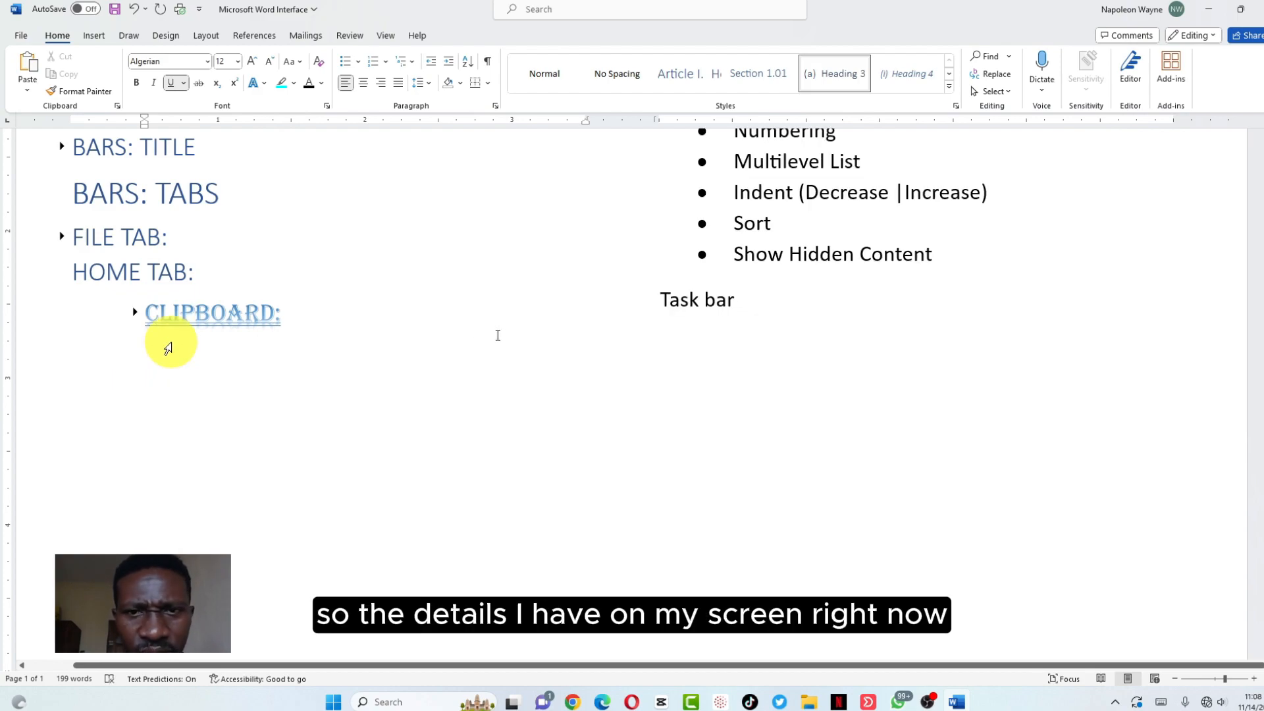
scroll(678, 336, up, 4)
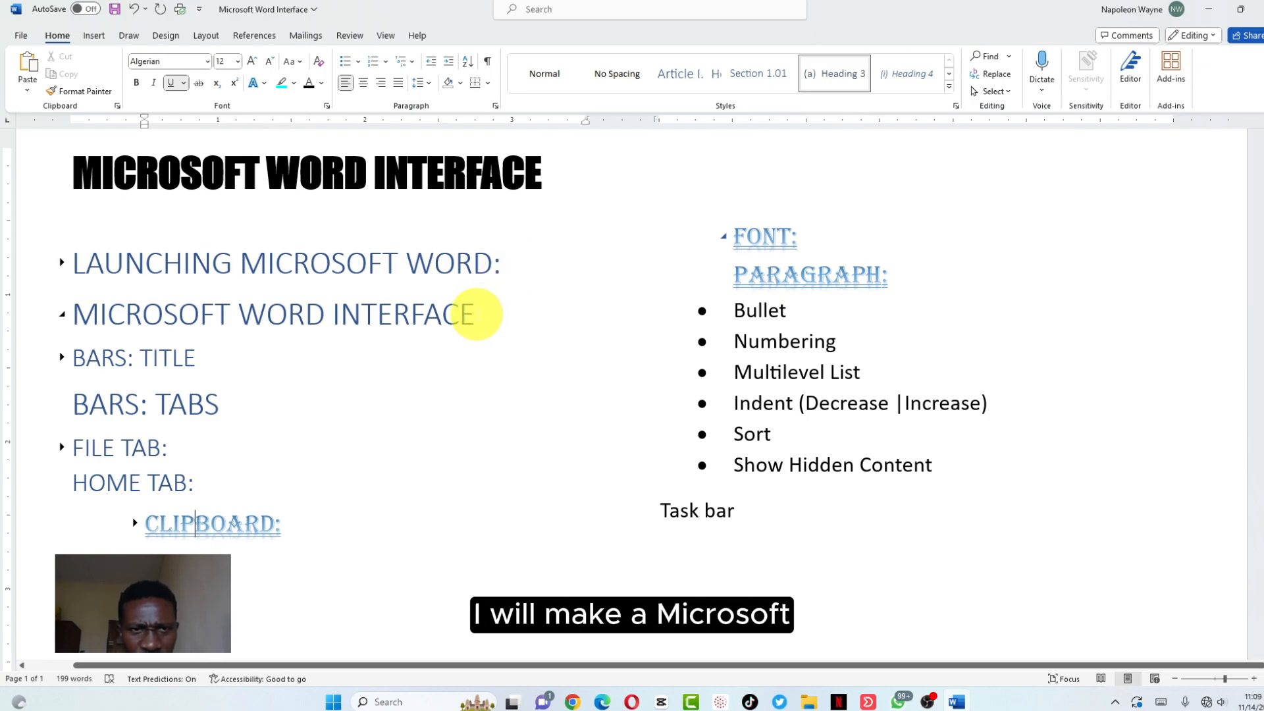
Colour the MICROSOFT WORD INTERFACE heading green
drag(475, 314, 92, 314)
click(321, 83)
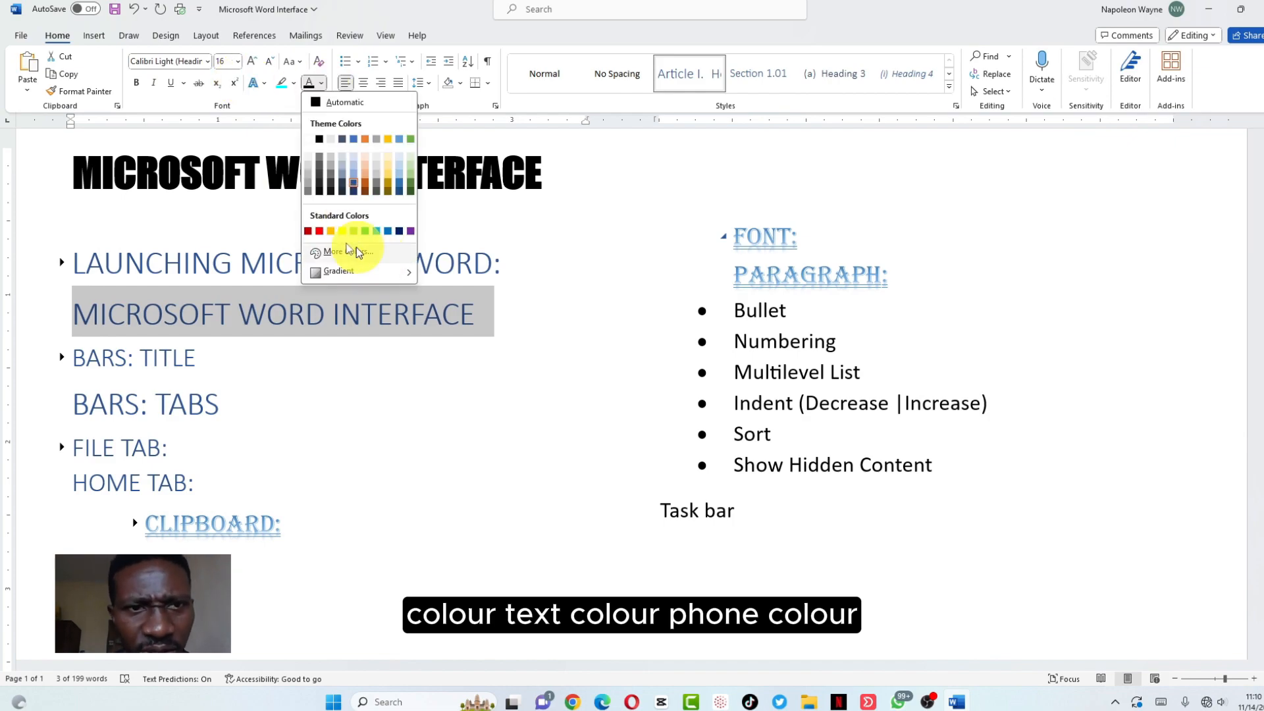
click(366, 231)
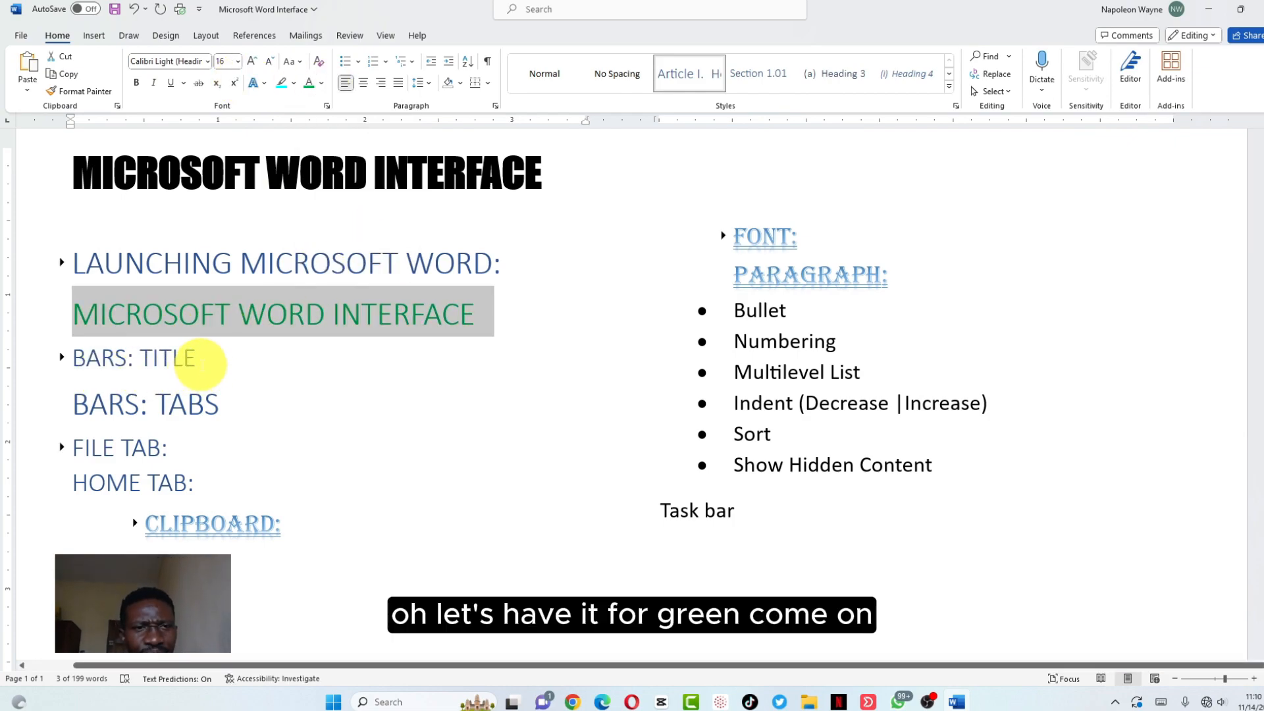
Make the BARS: TITLE heading light green, replacing the first pale colour tried
drag(203, 358, 71, 359)
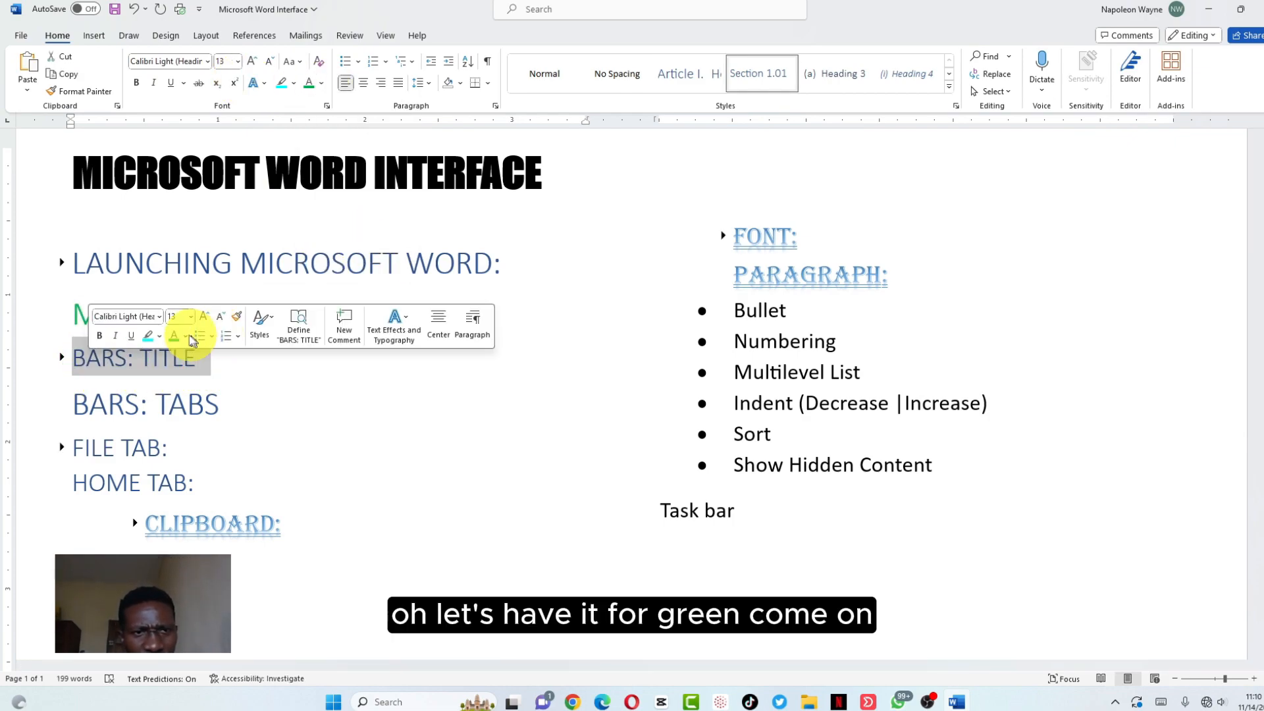
click(187, 336)
click(266, 418)
click(222, 393)
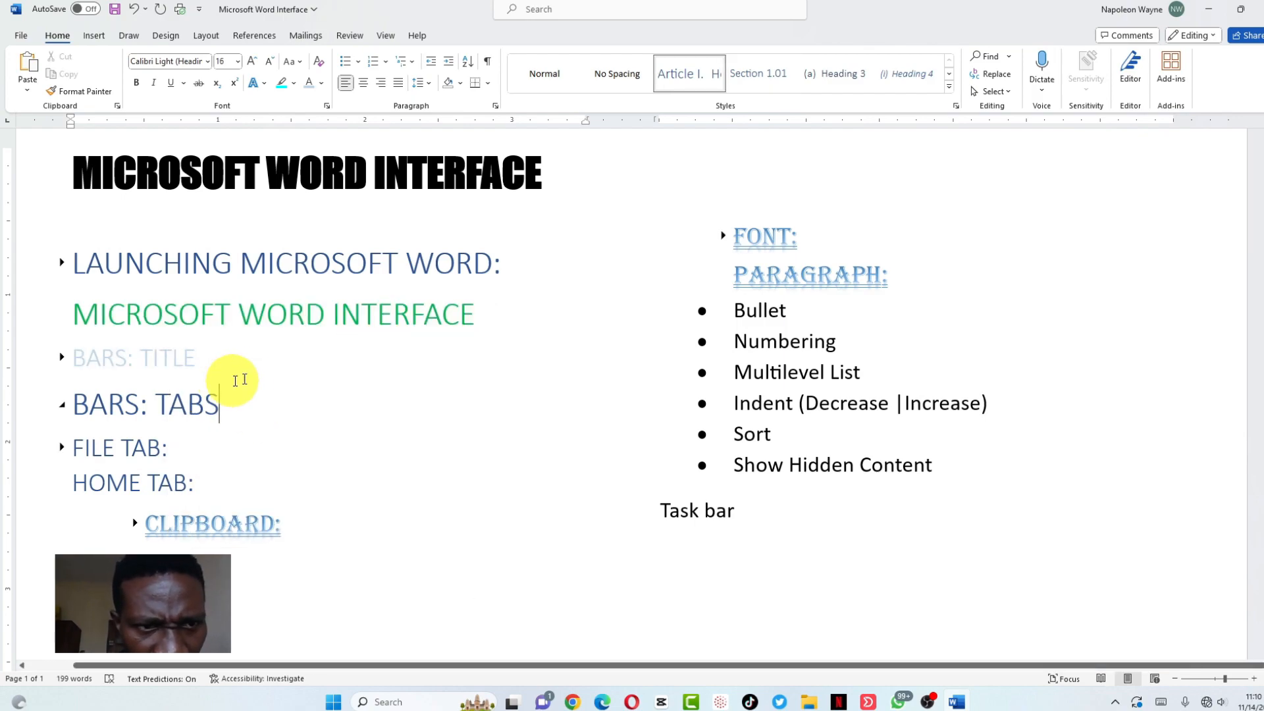
drag(201, 358, 98, 355)
click(322, 82)
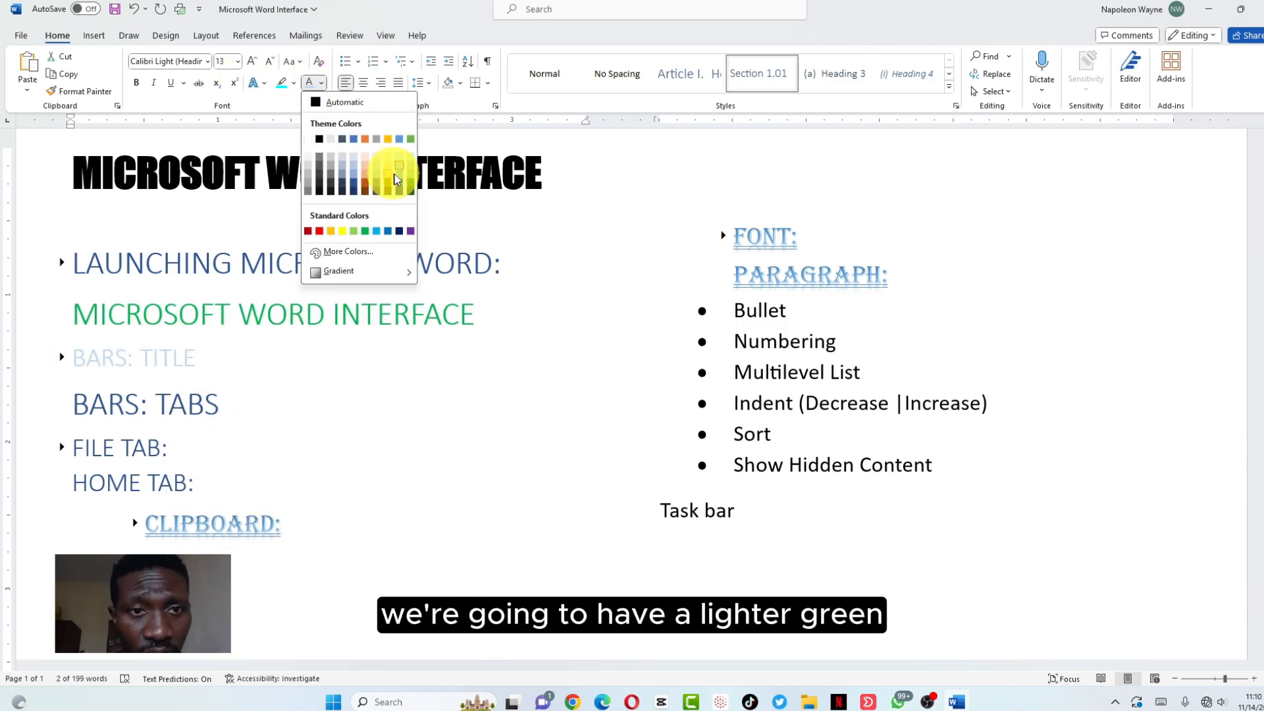
click(410, 169)
Colour the BARS: TABS heading olive green
drag(211, 403, 99, 404)
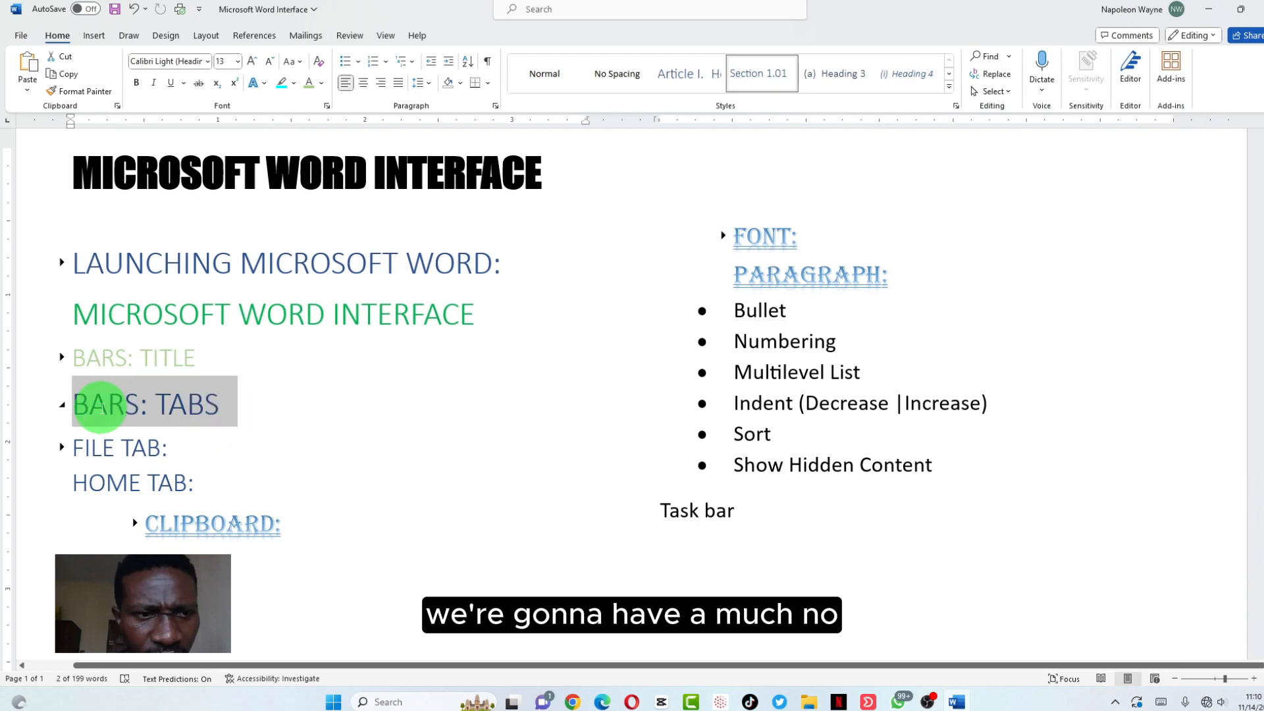
click(198, 384)
click(290, 501)
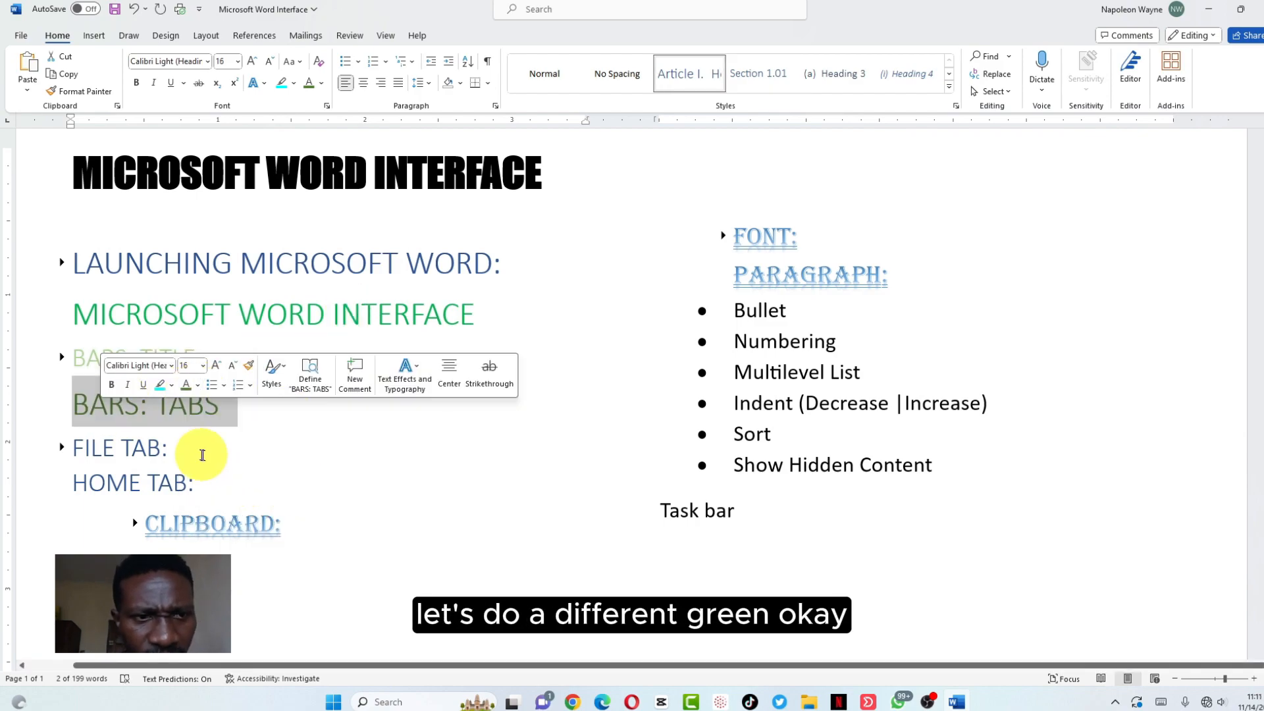
click(170, 448)
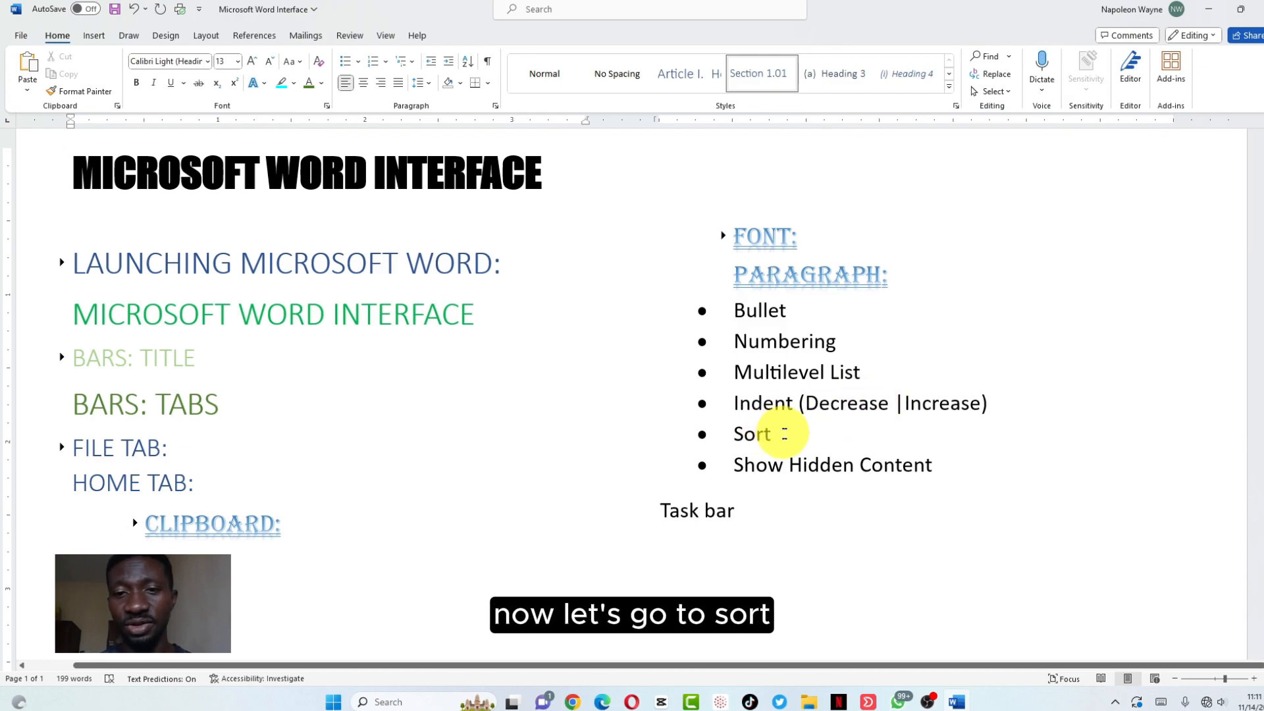
Start an unbulleted line below Sort and type the first two names
click(788, 434)
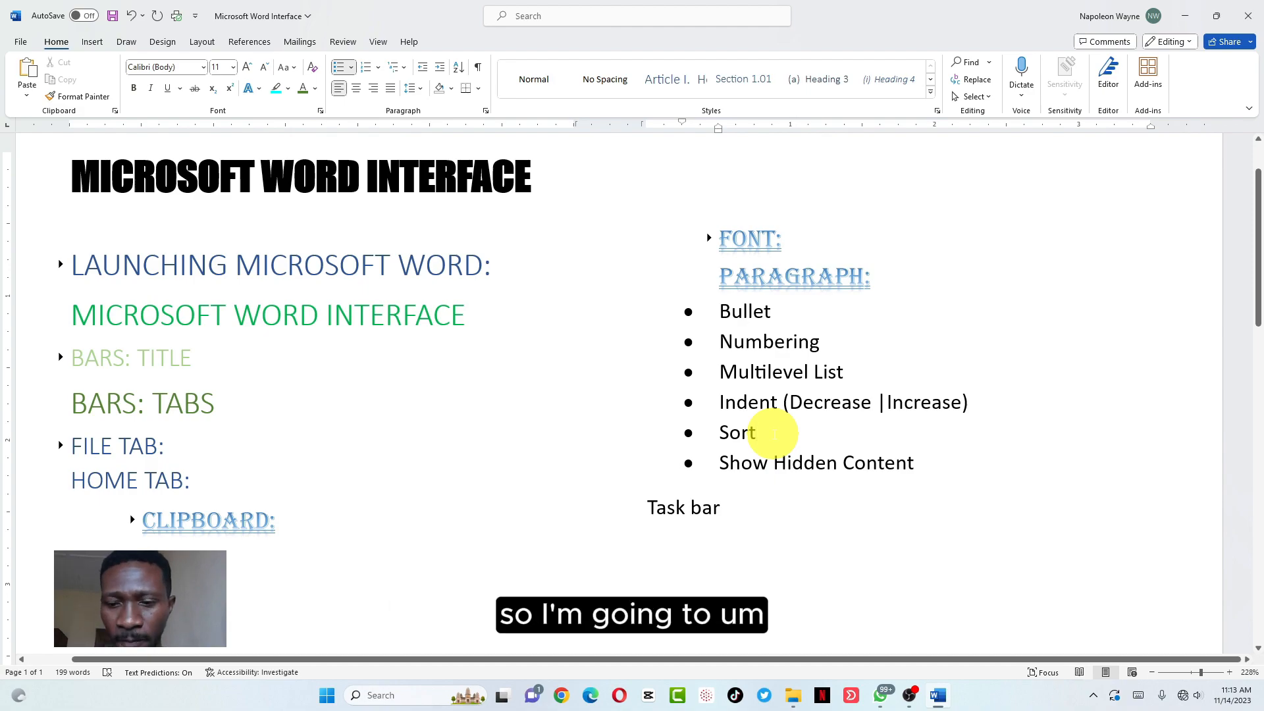
key(Return)
key(BackSpace)
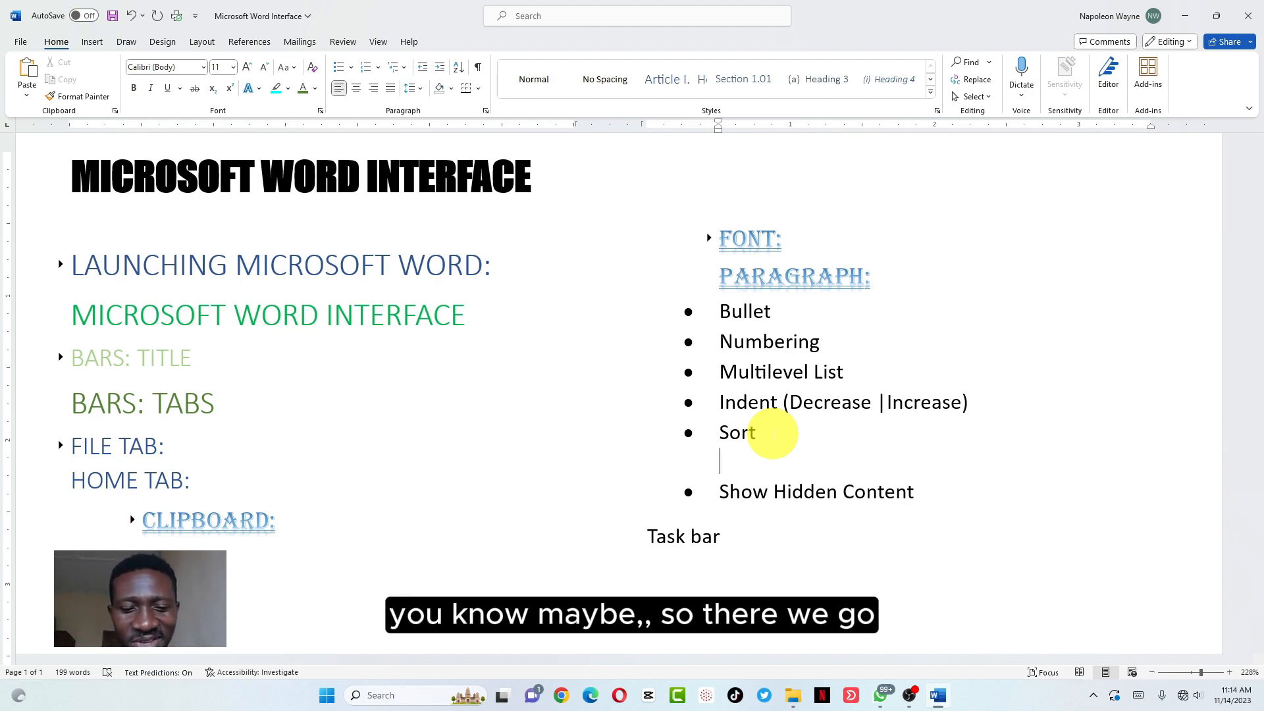
text(c)
key(BackSpace)
text(Confidence)
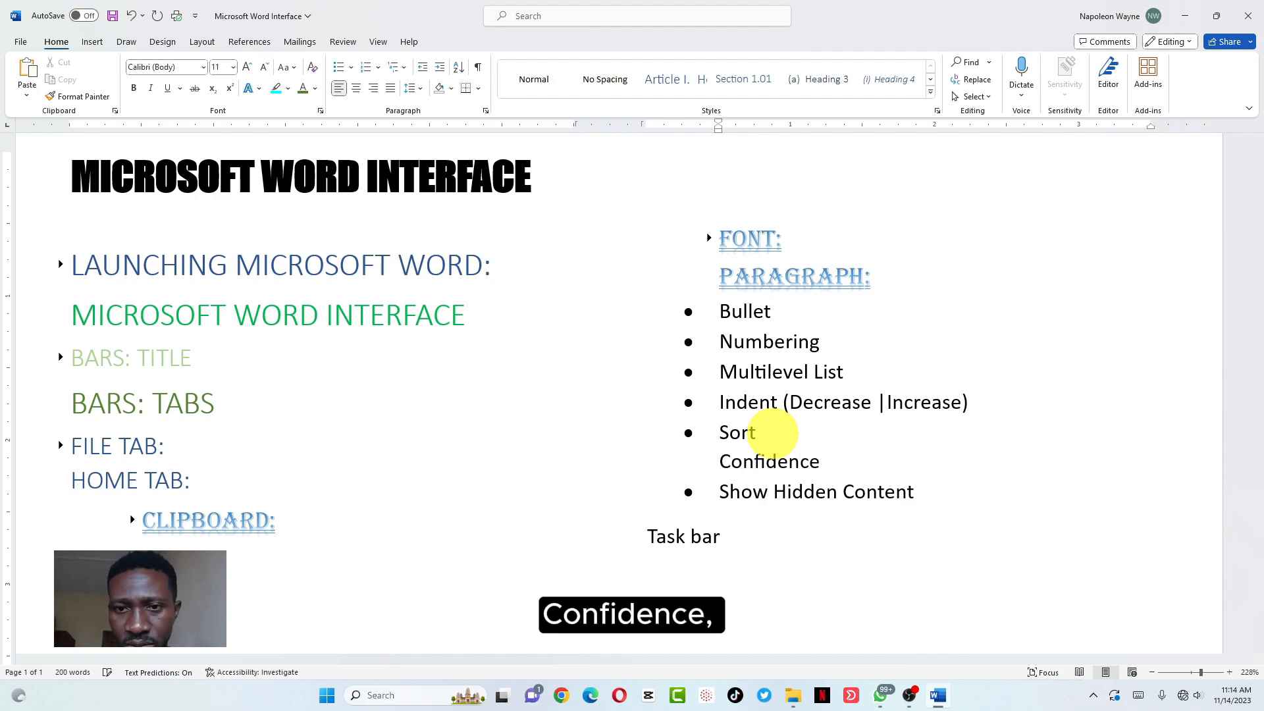
key(Return)
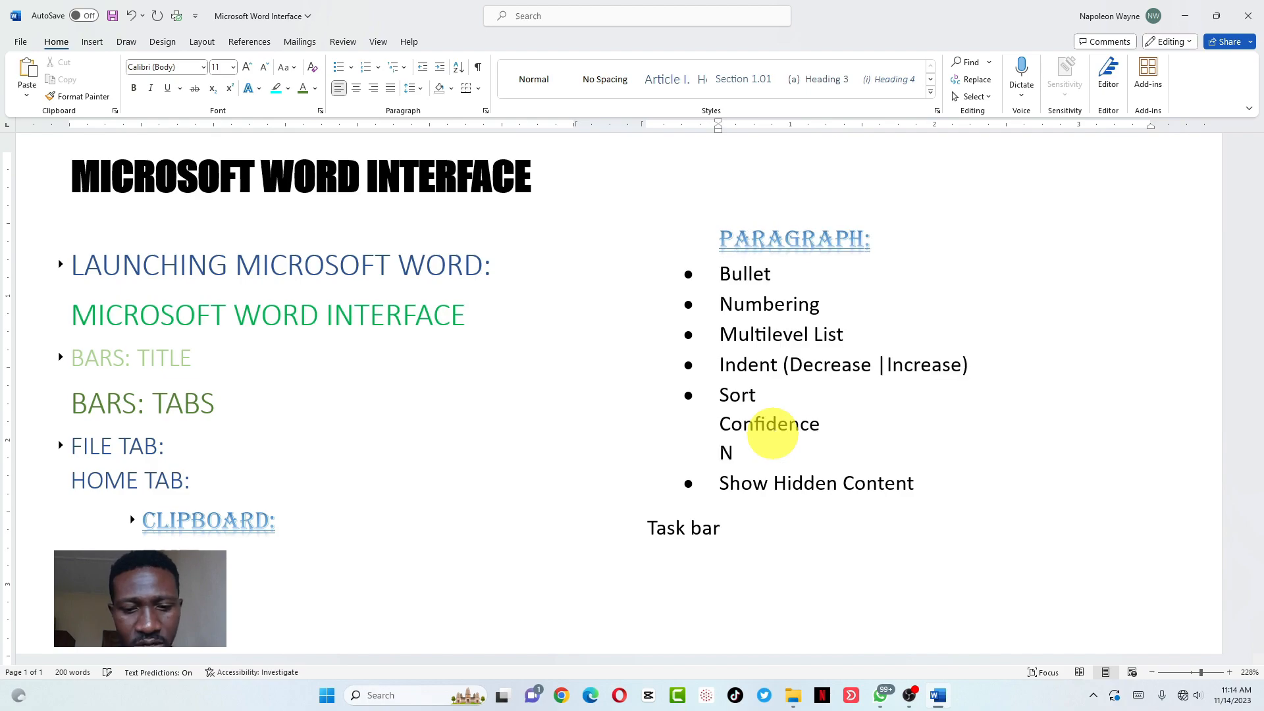
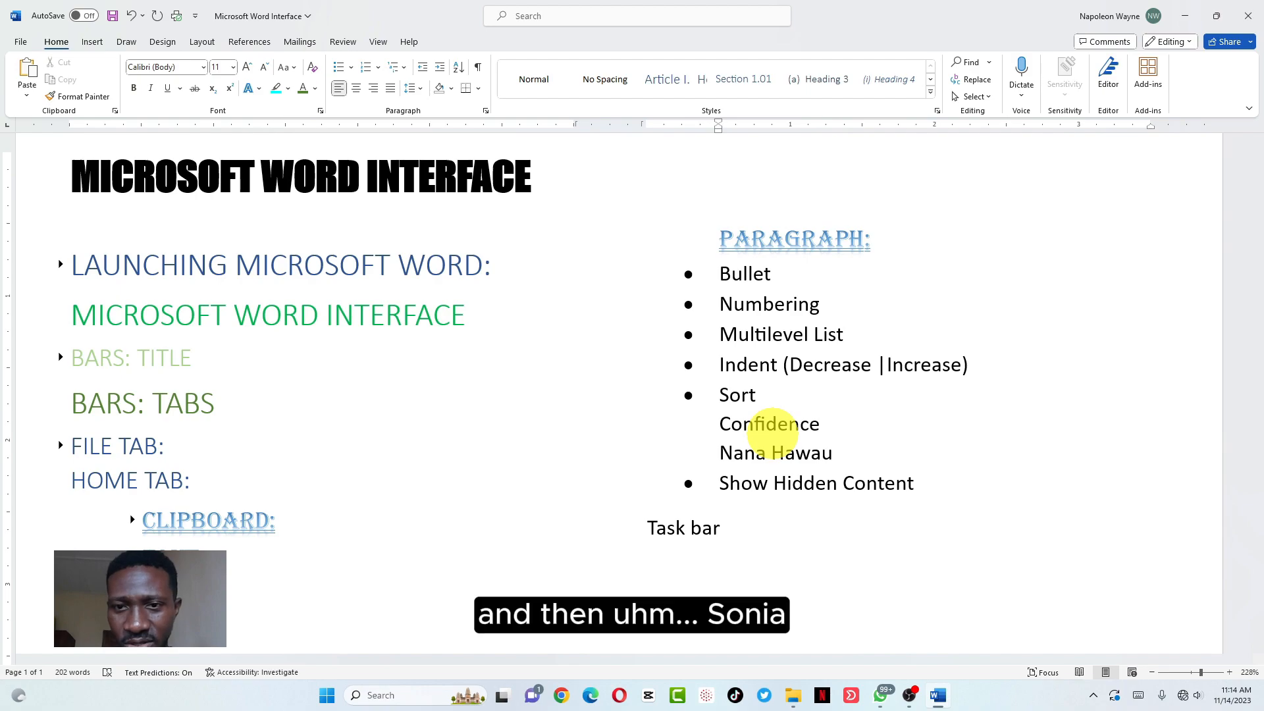
Add the third, fourth and fifth names, each on its own line
key(Return)
text(so)
key(BackSpace)
key(BackSpace)
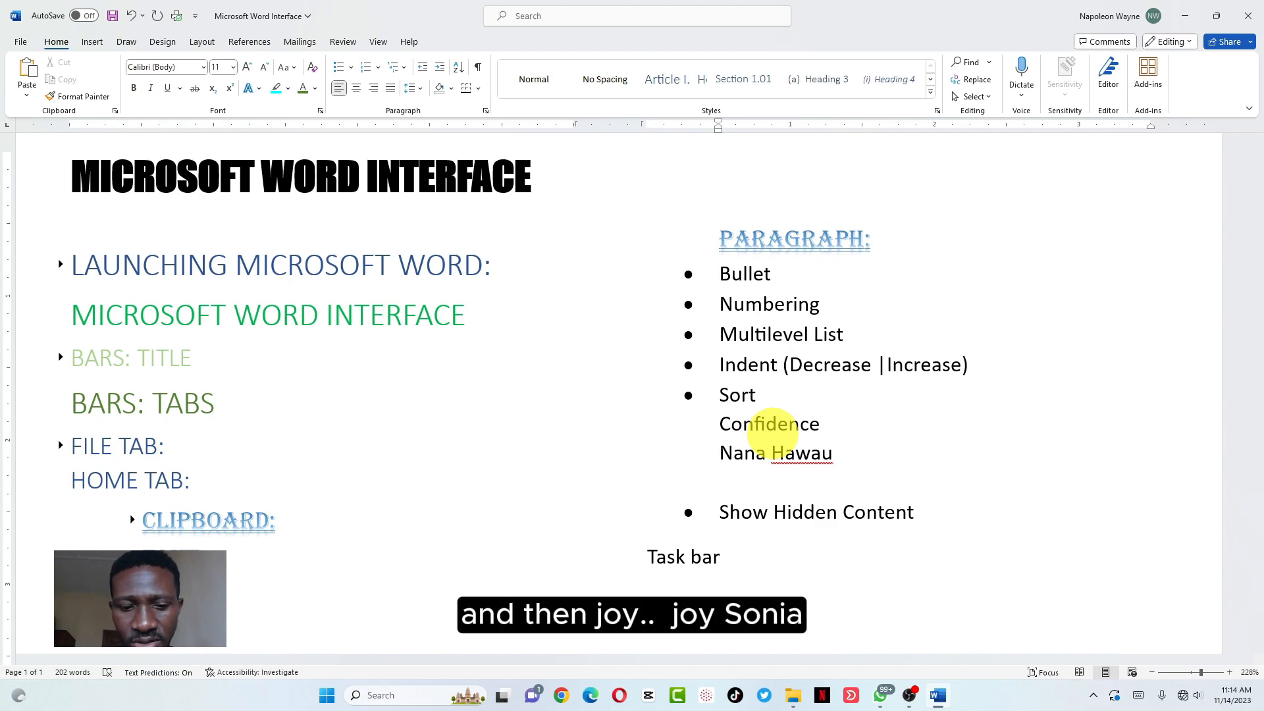
text(Joy)
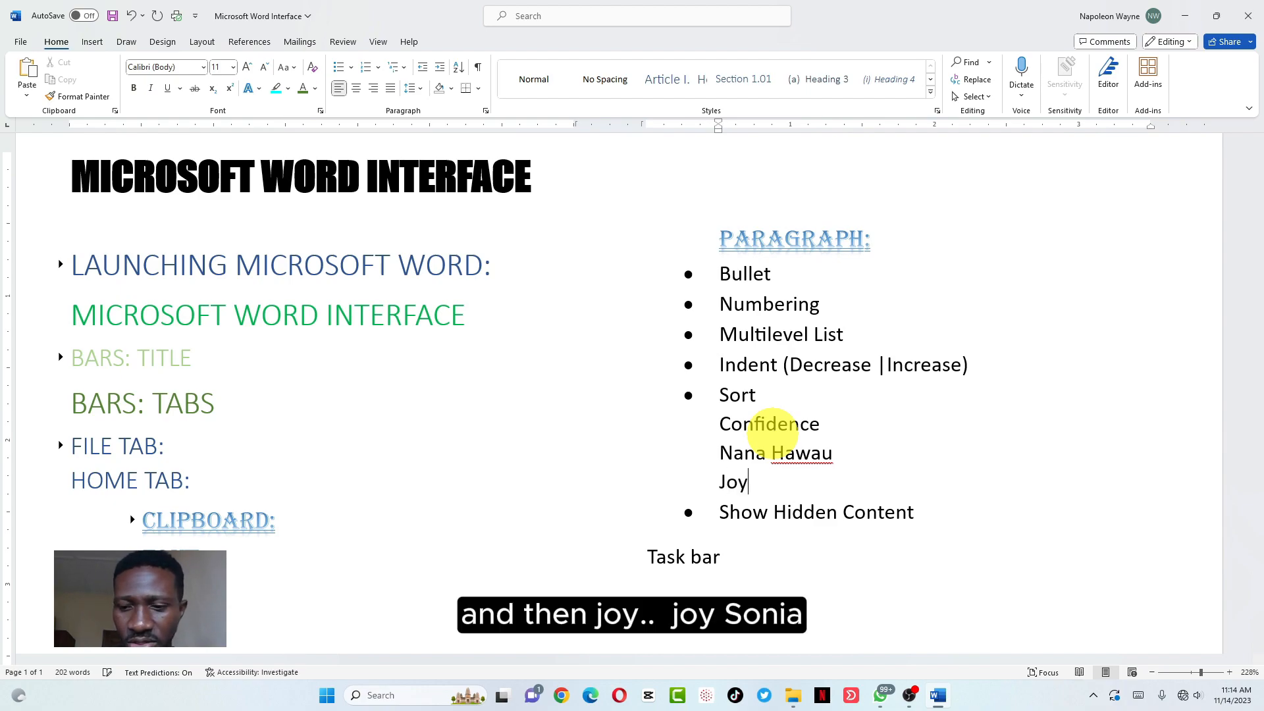
key(Return)
text(Sonia)
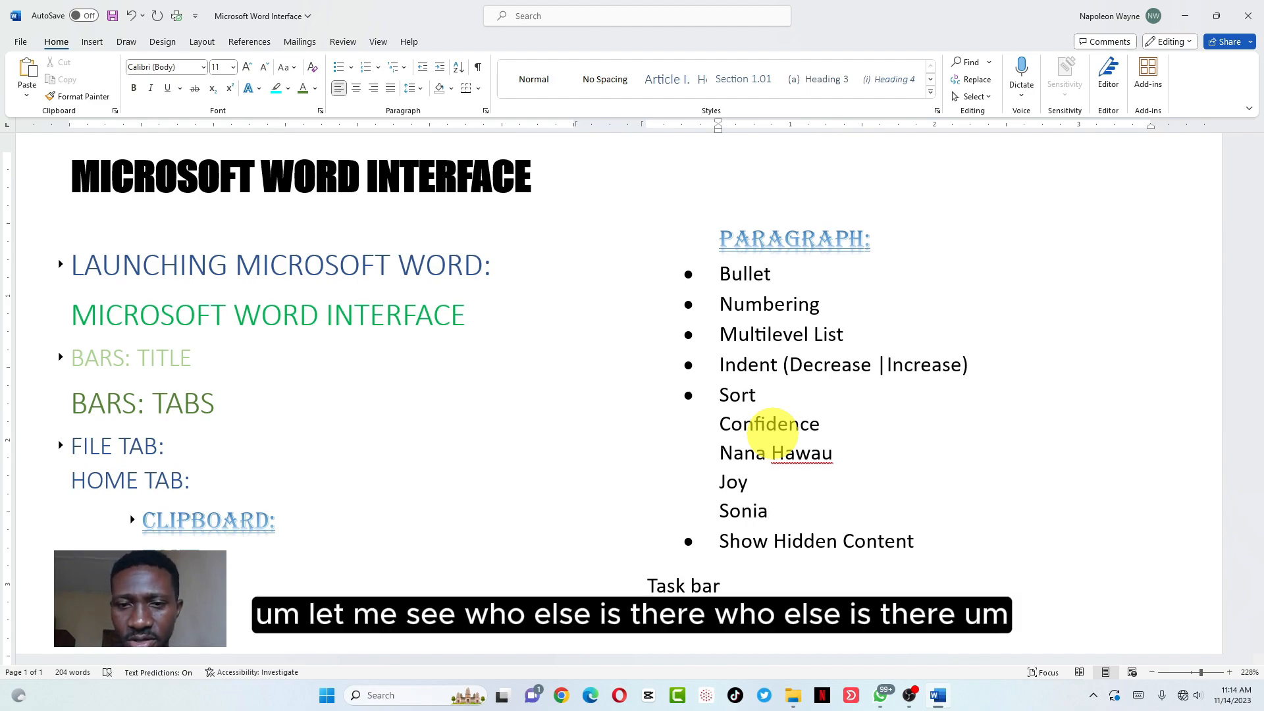
key(Return)
scroll(772, 433, down, 1)
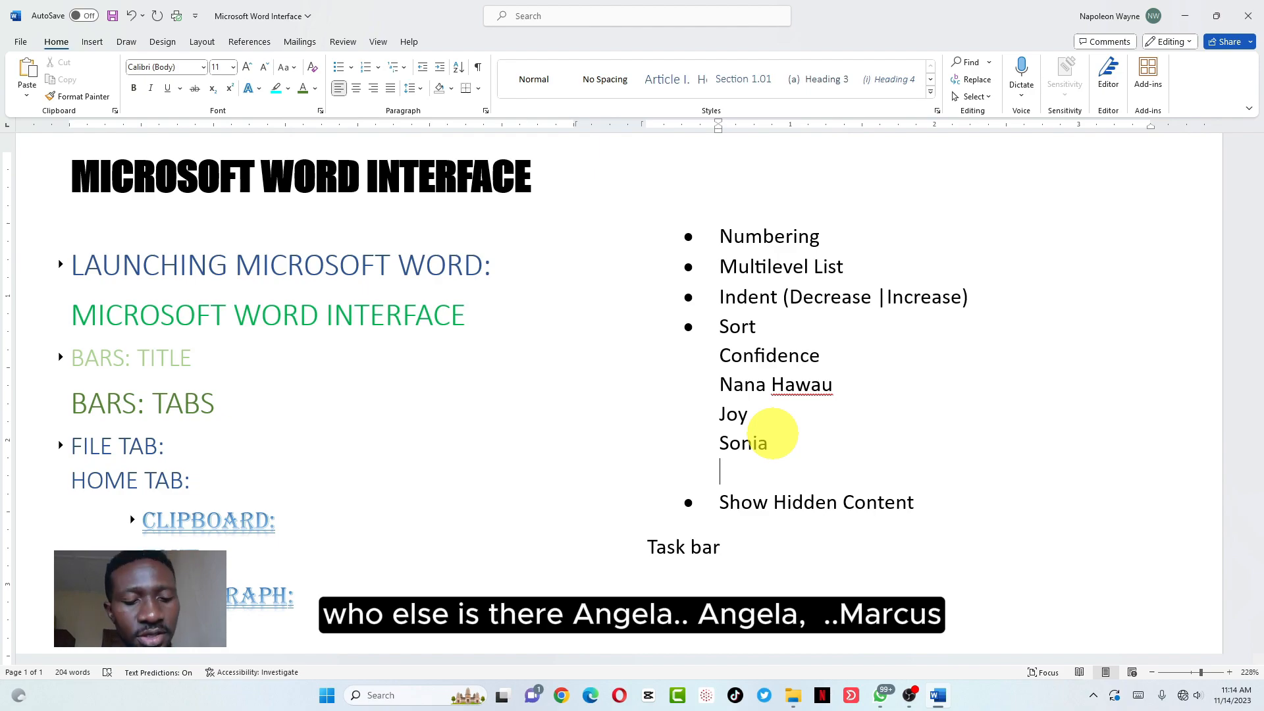
text(Angela)
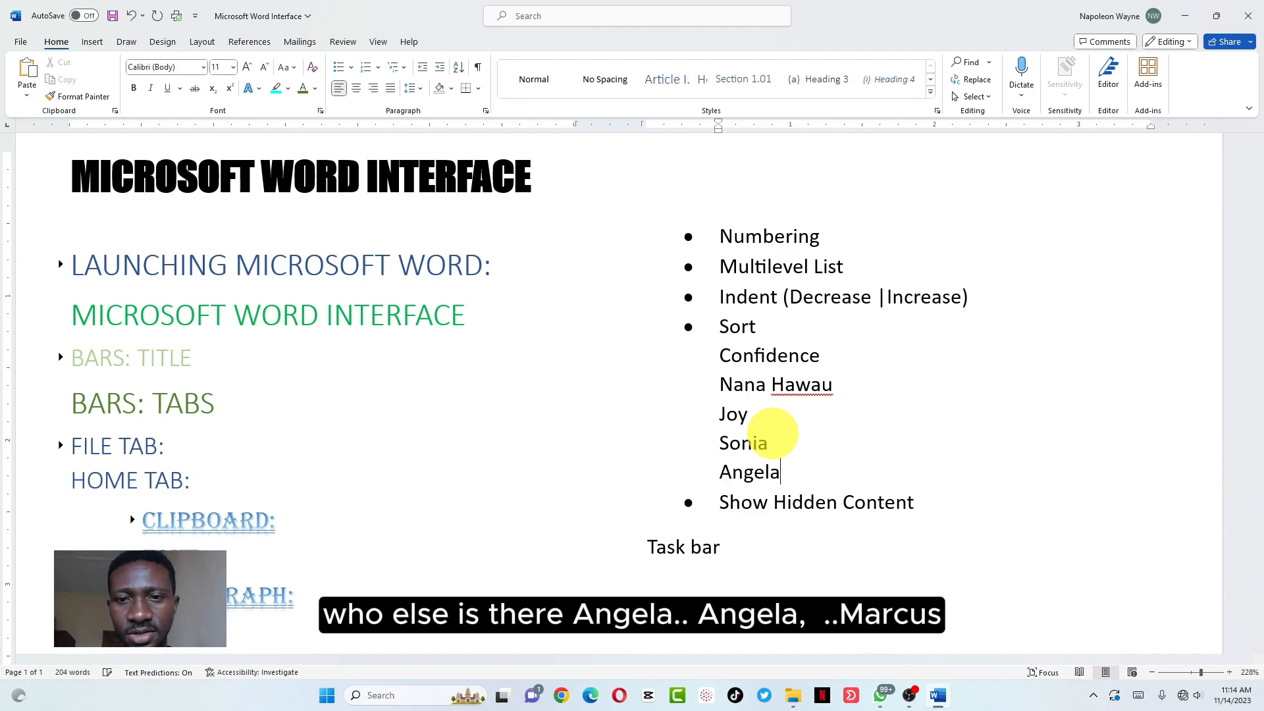
Type the last three names, fixing typos, and end with a blank line
key(Return)
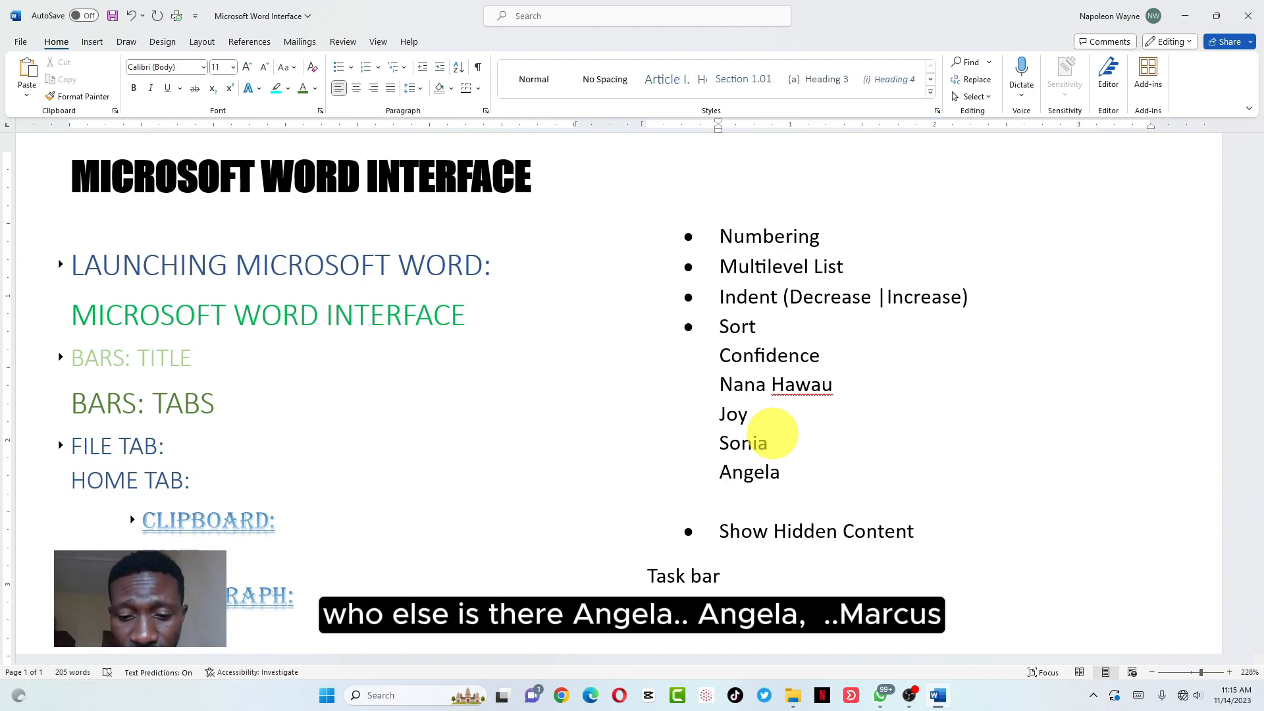
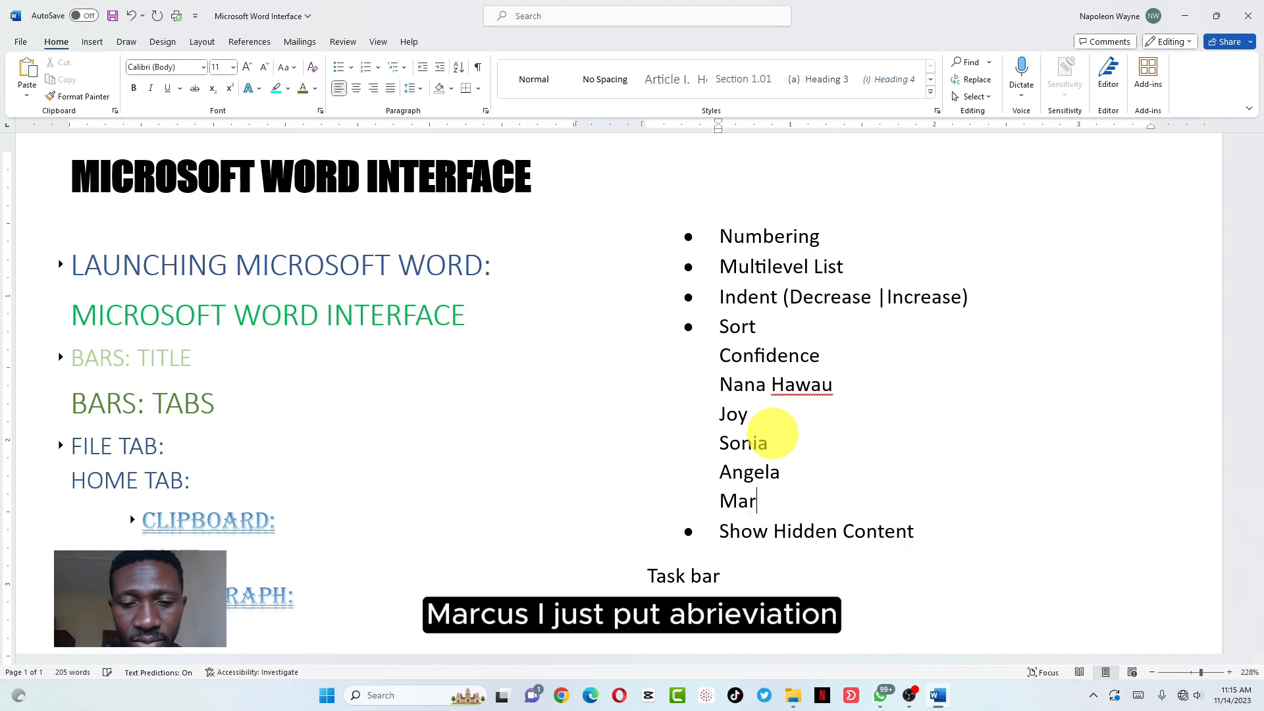
key(BackSpace)
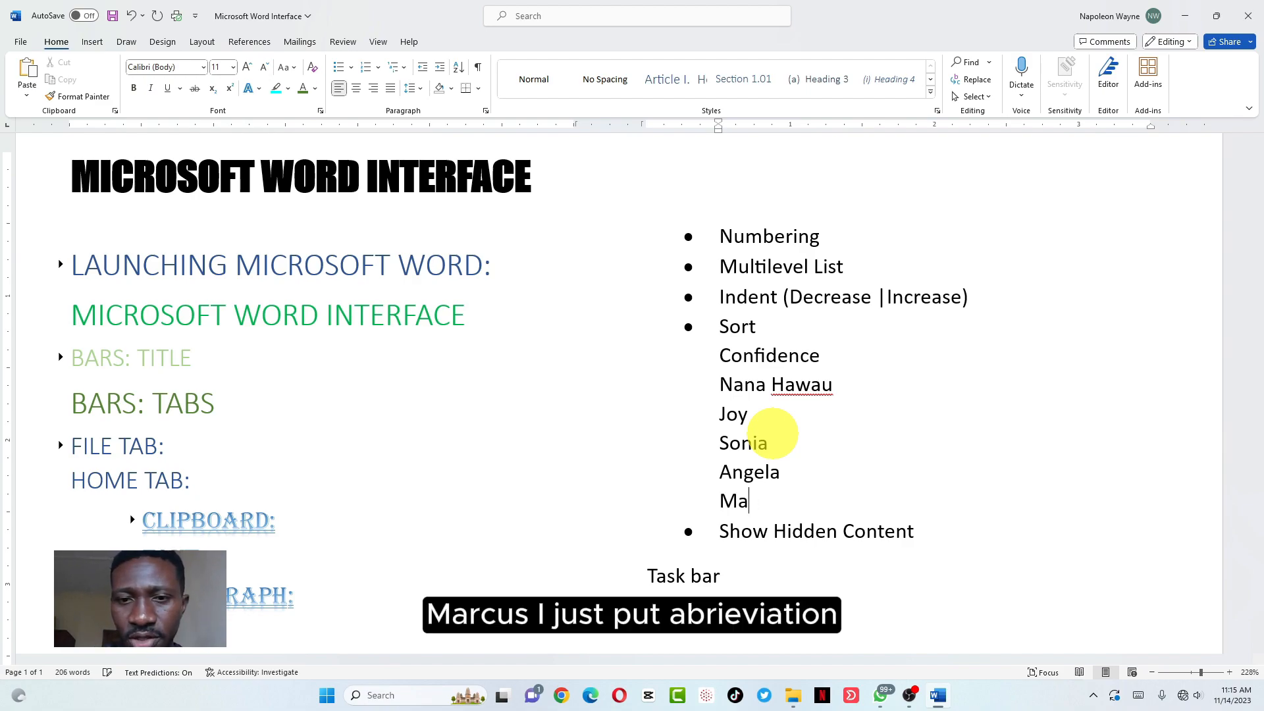
key(BackSpace)
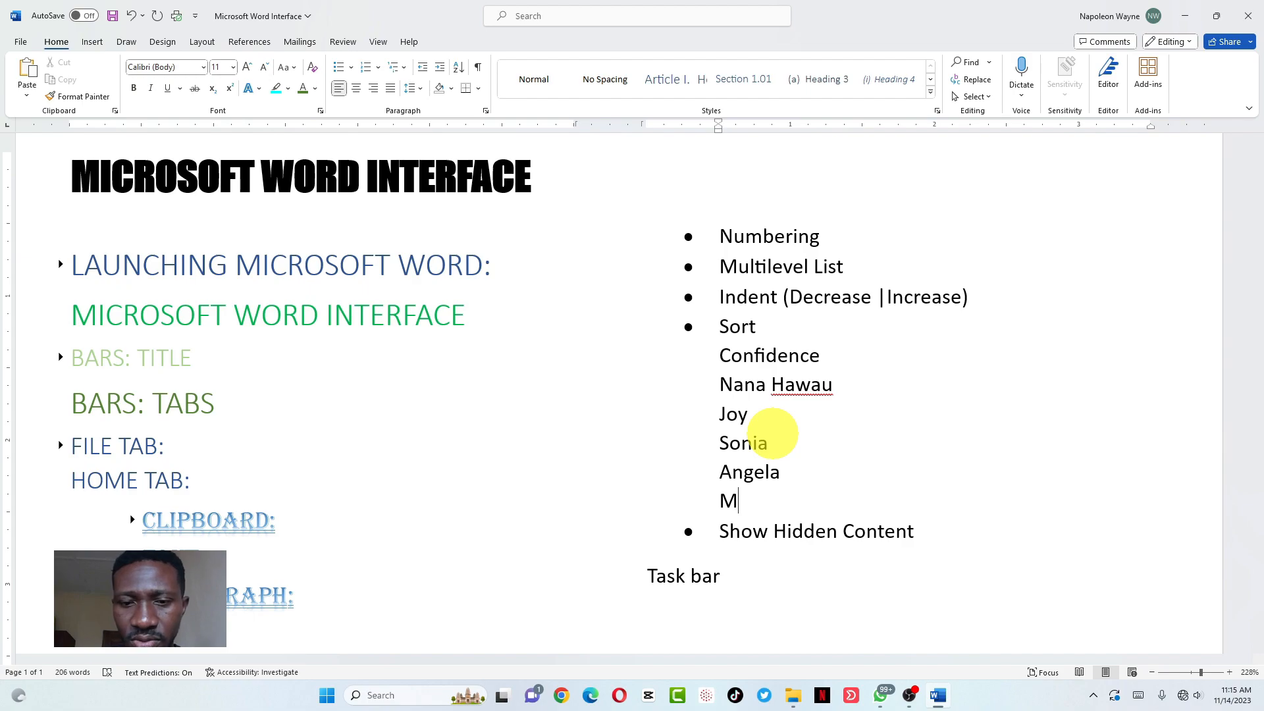
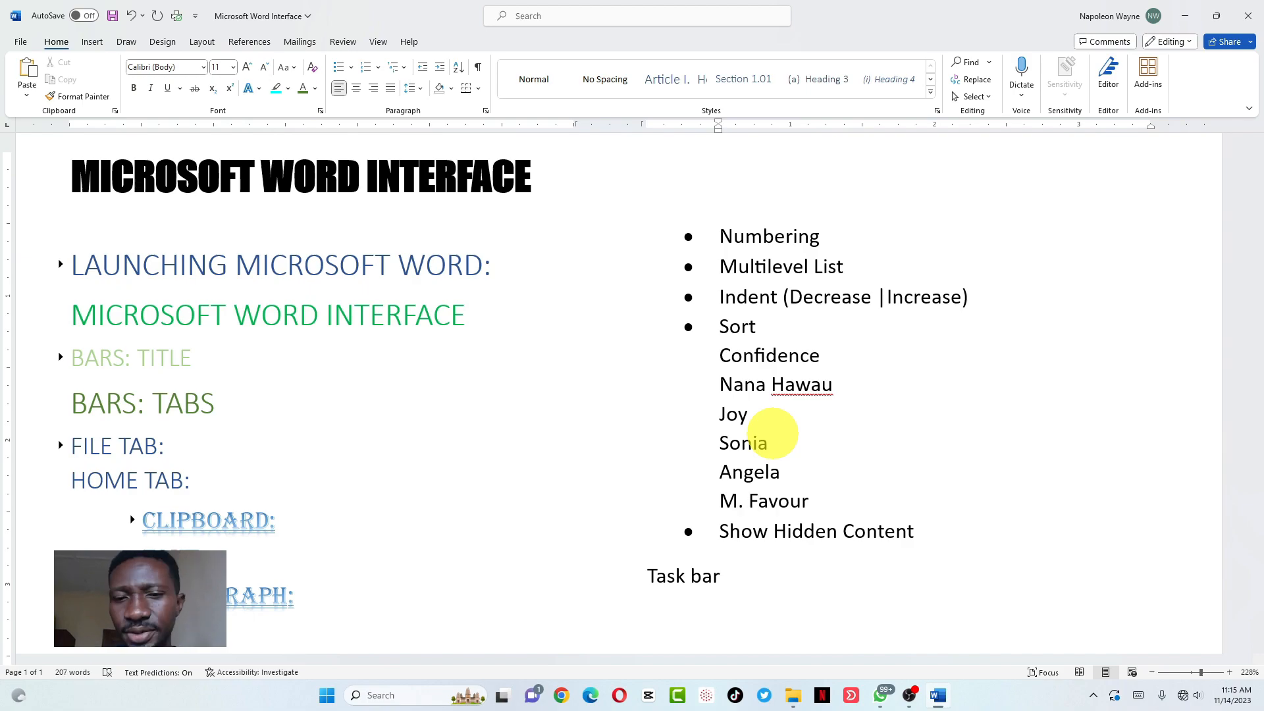
key(Return)
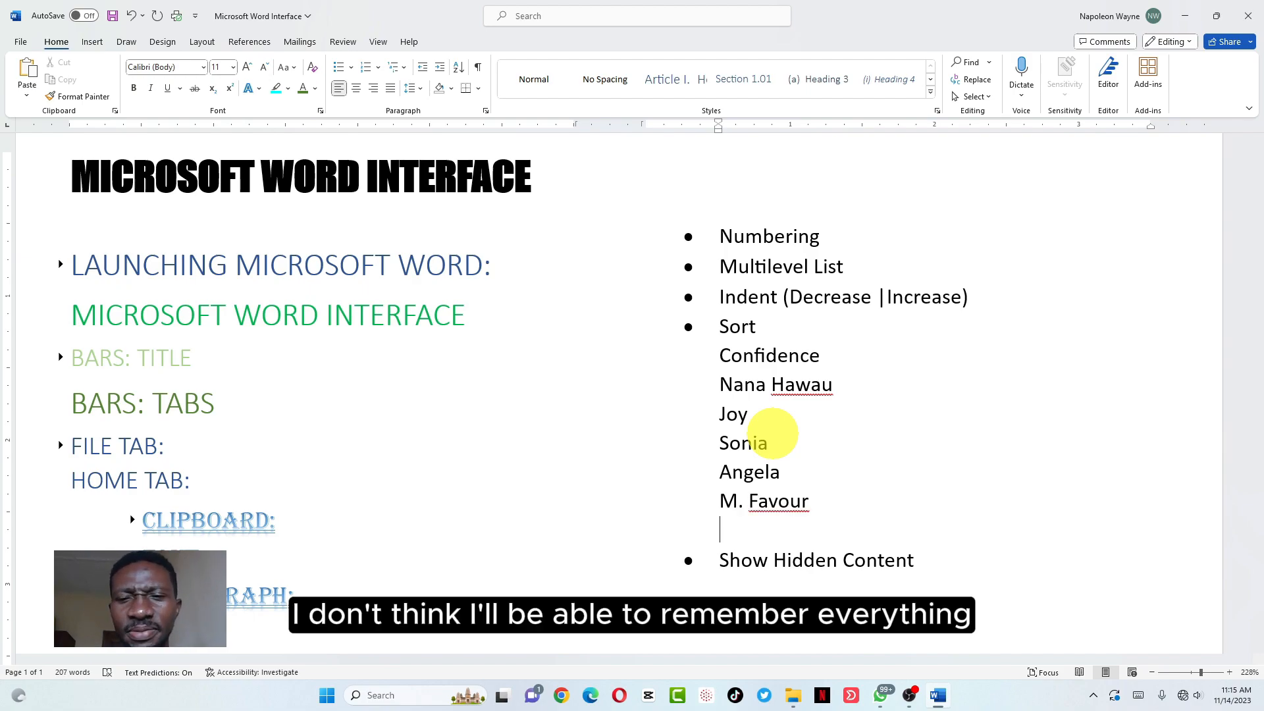
key(Return)
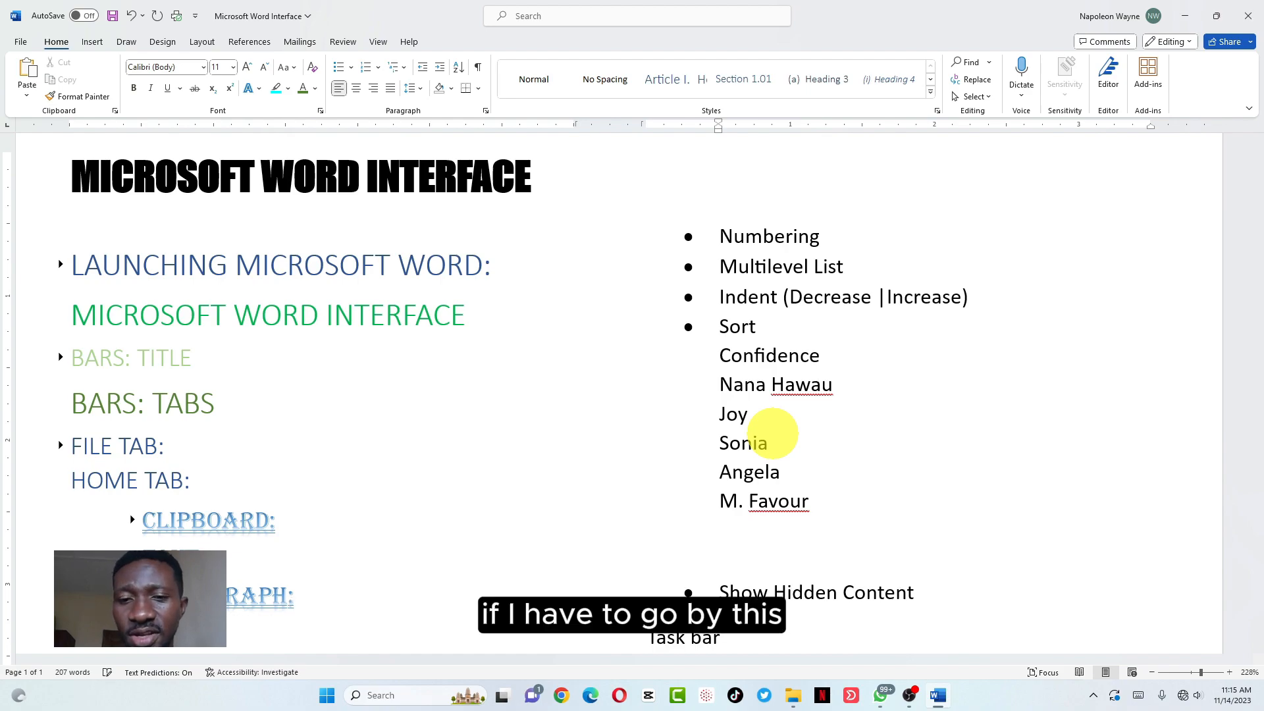
key(BackSpace)
key(BackSpace)
key(BackSpace)
key(BackSpace)
key(BackSpace)
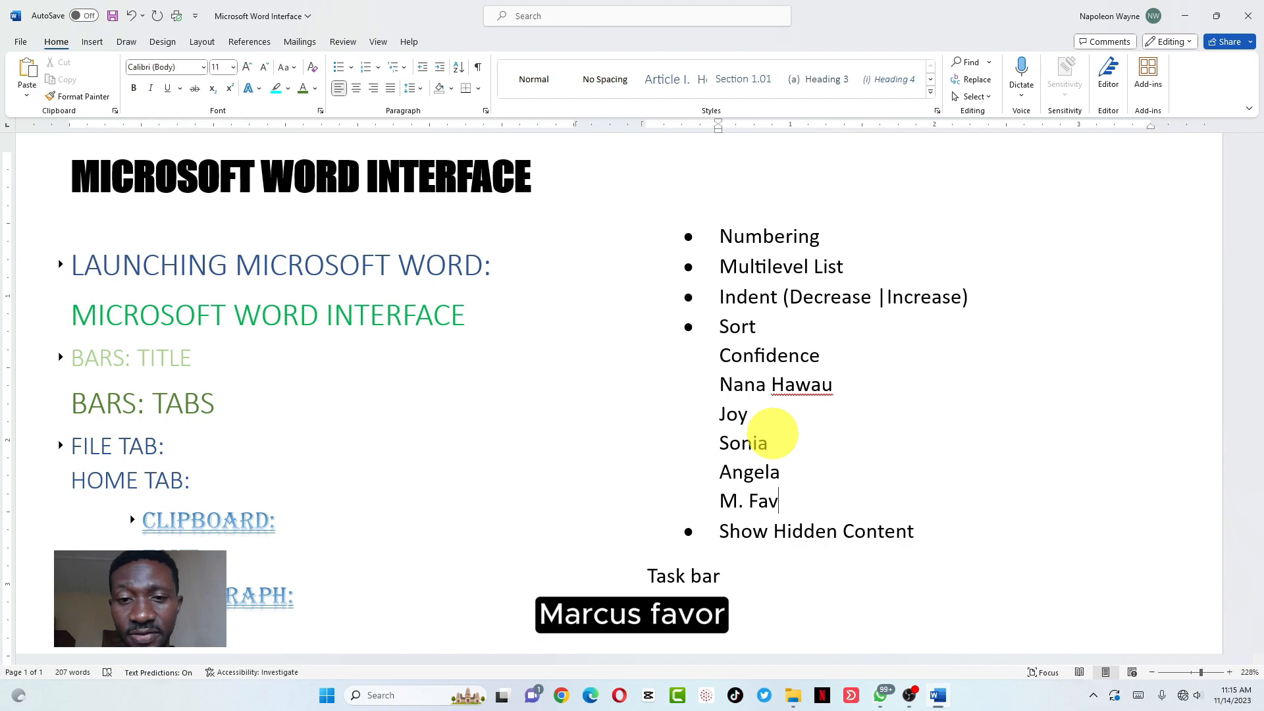
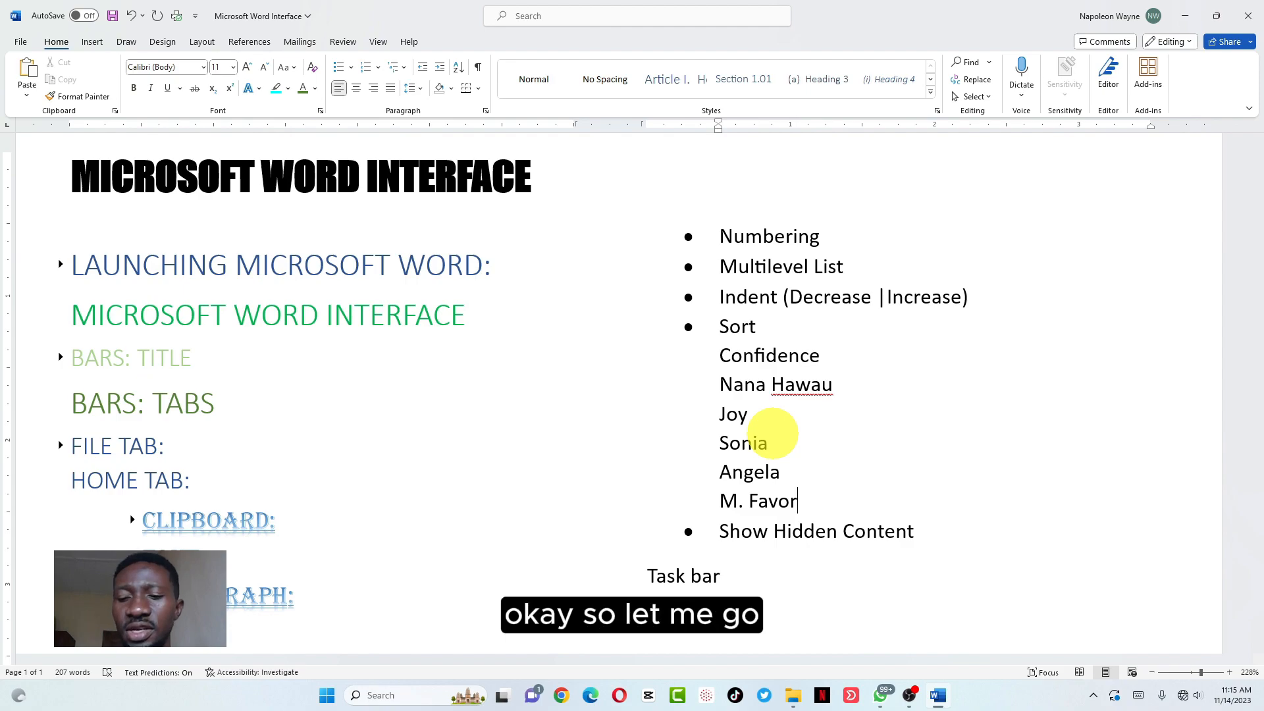
key(Return)
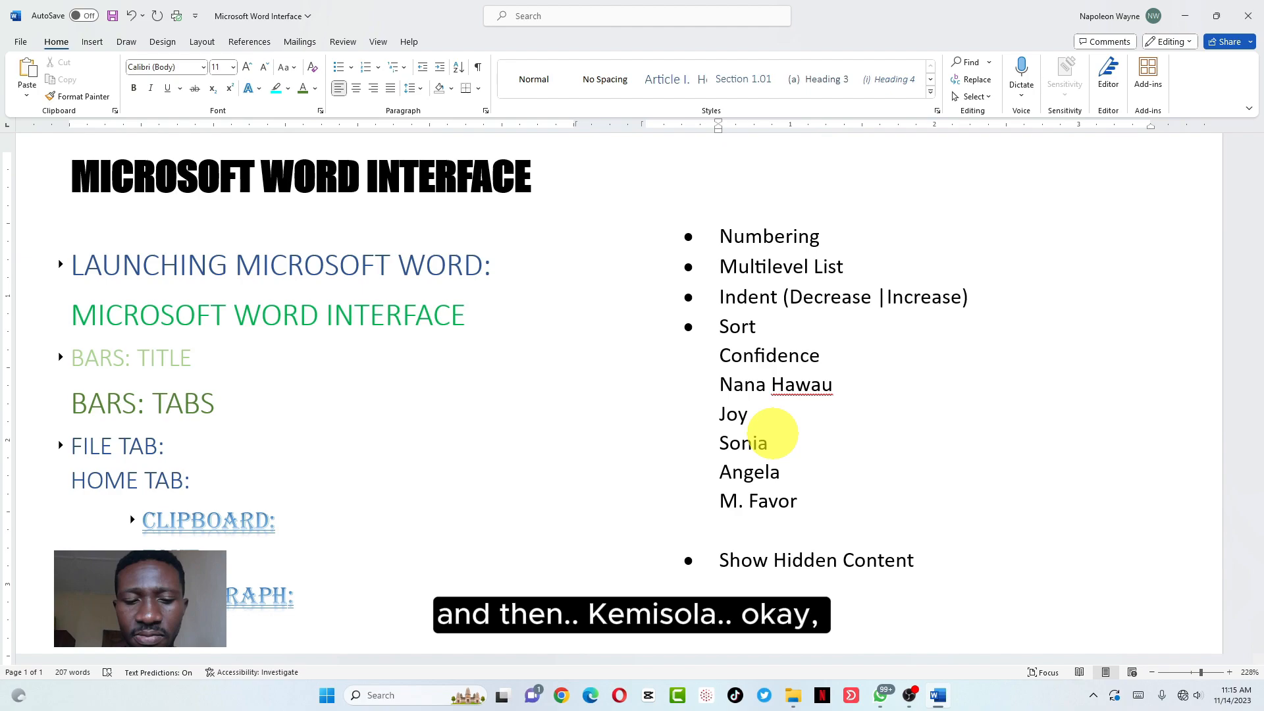
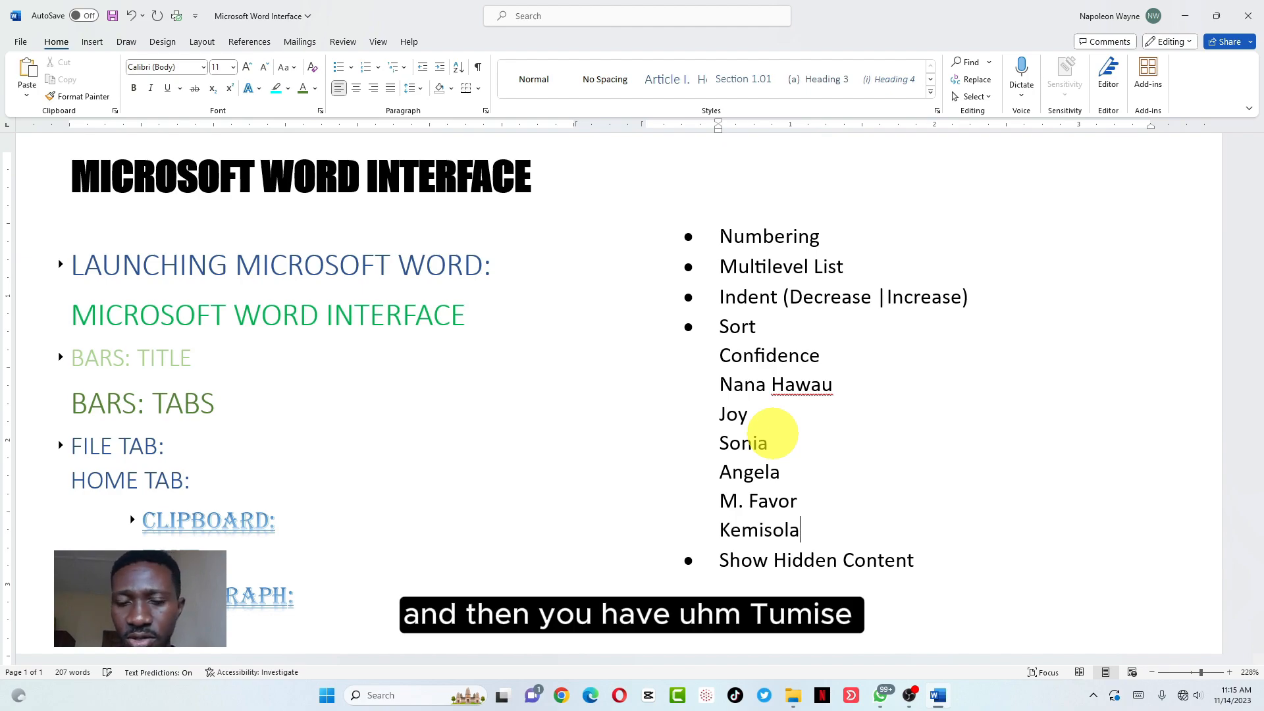
key(Return)
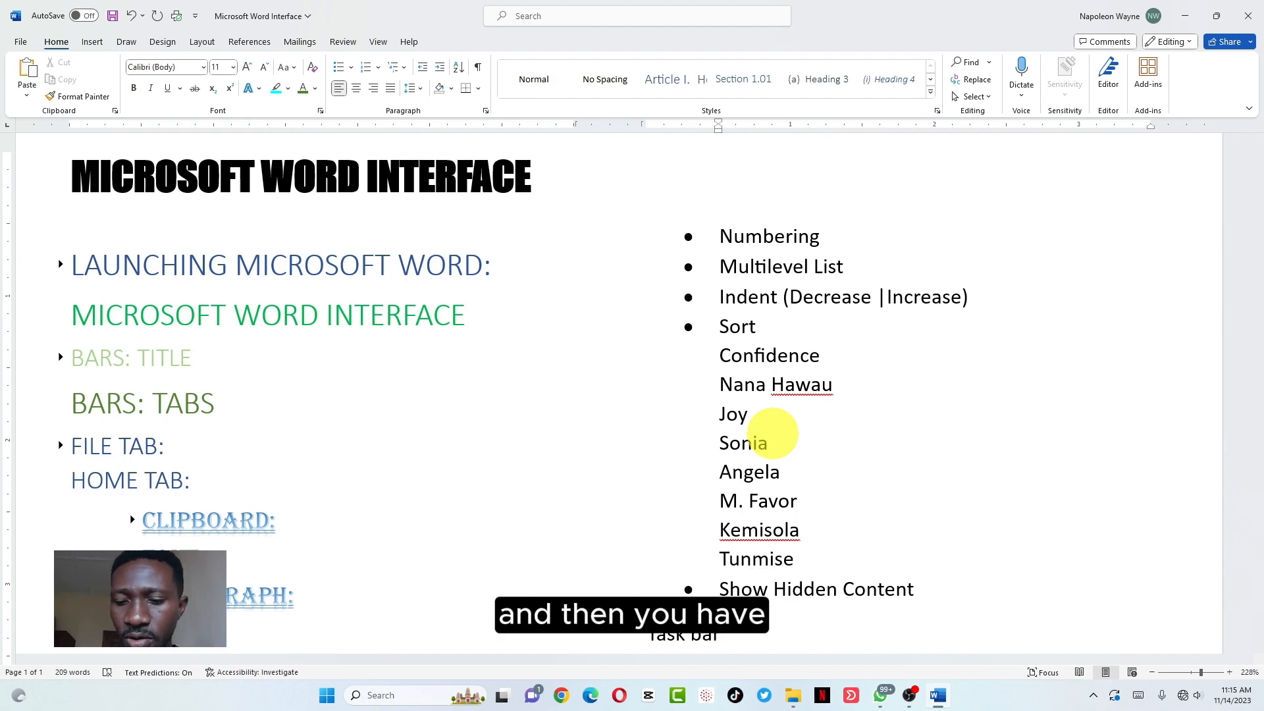
key(Return)
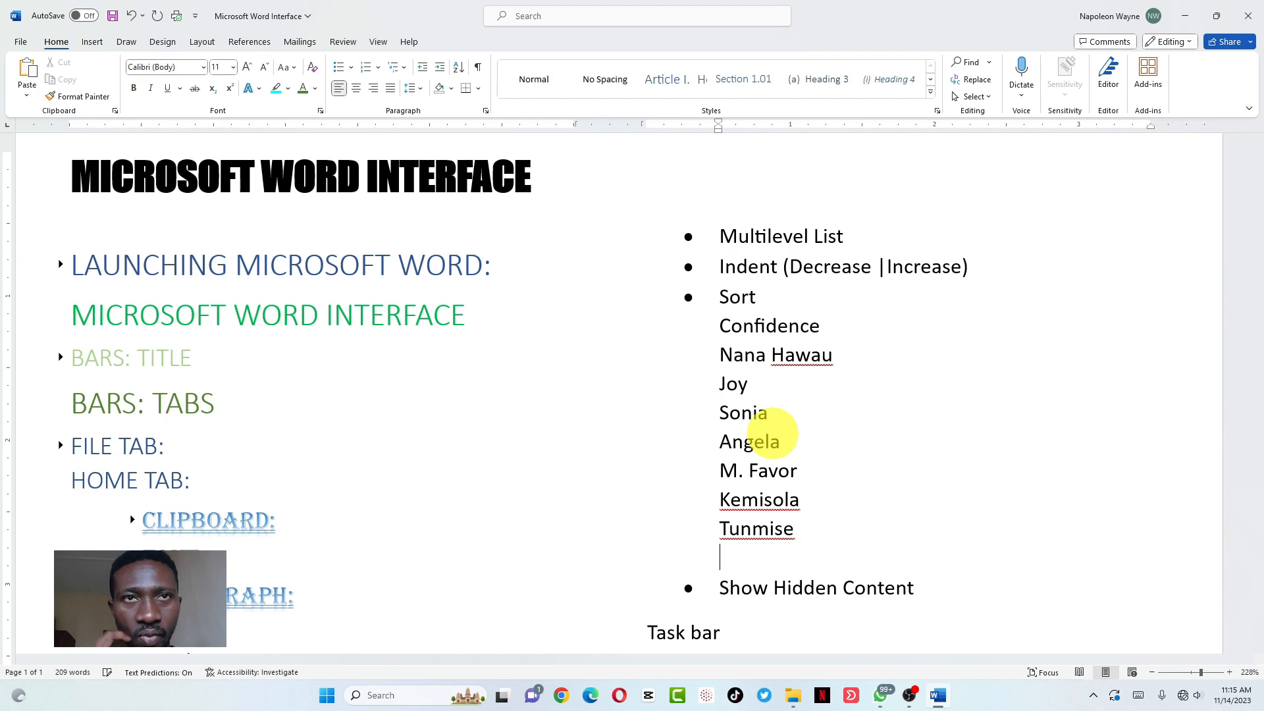
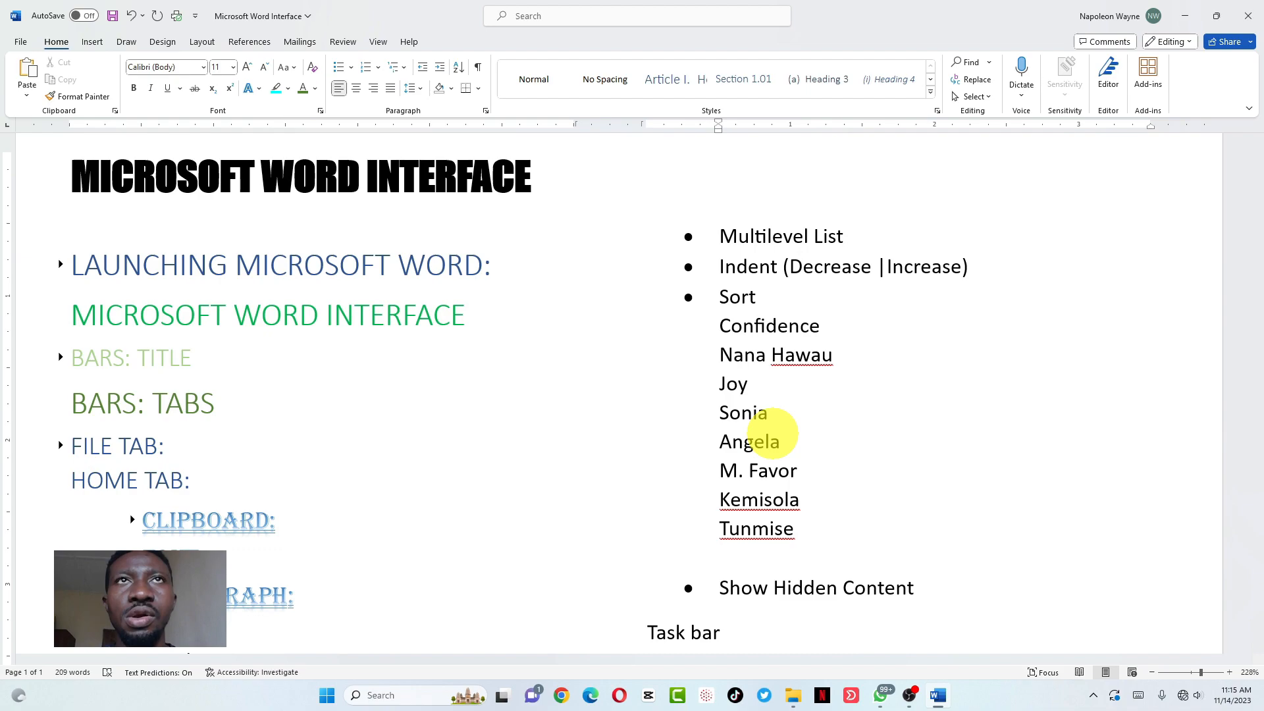
Add the next five names to the list, one per line
text(Mujib)
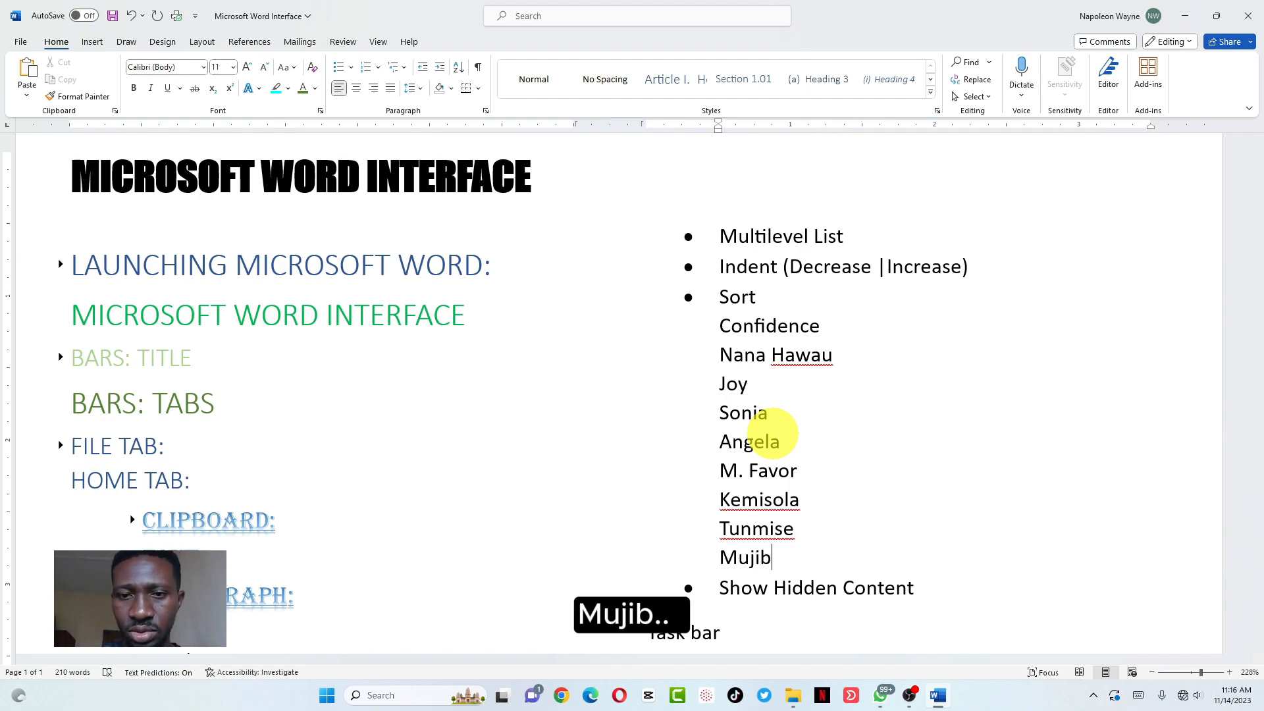
key(Return)
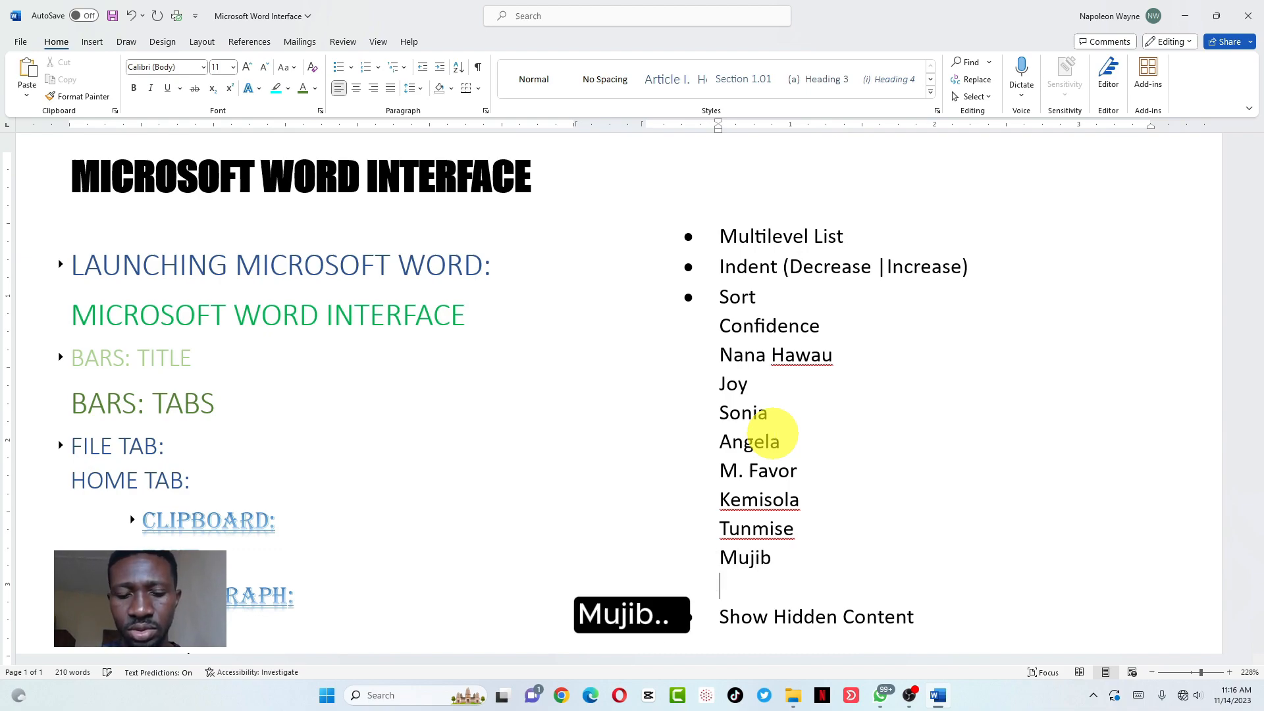
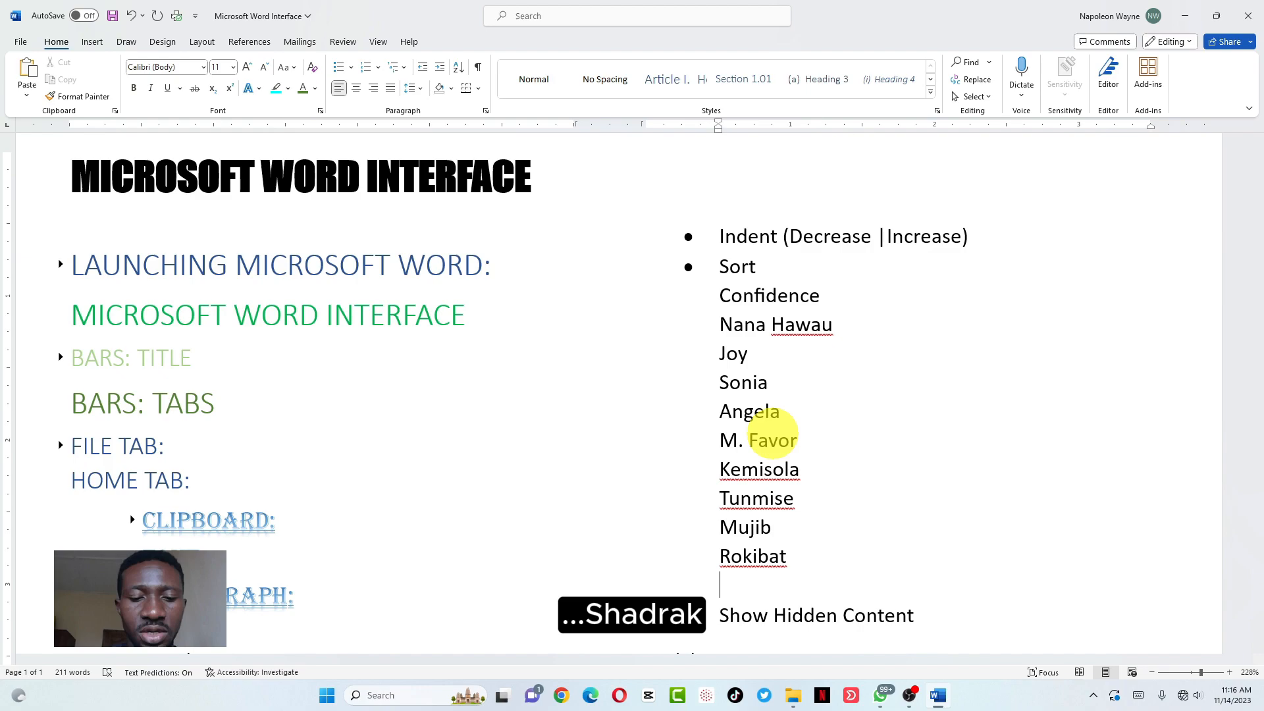
key(Return)
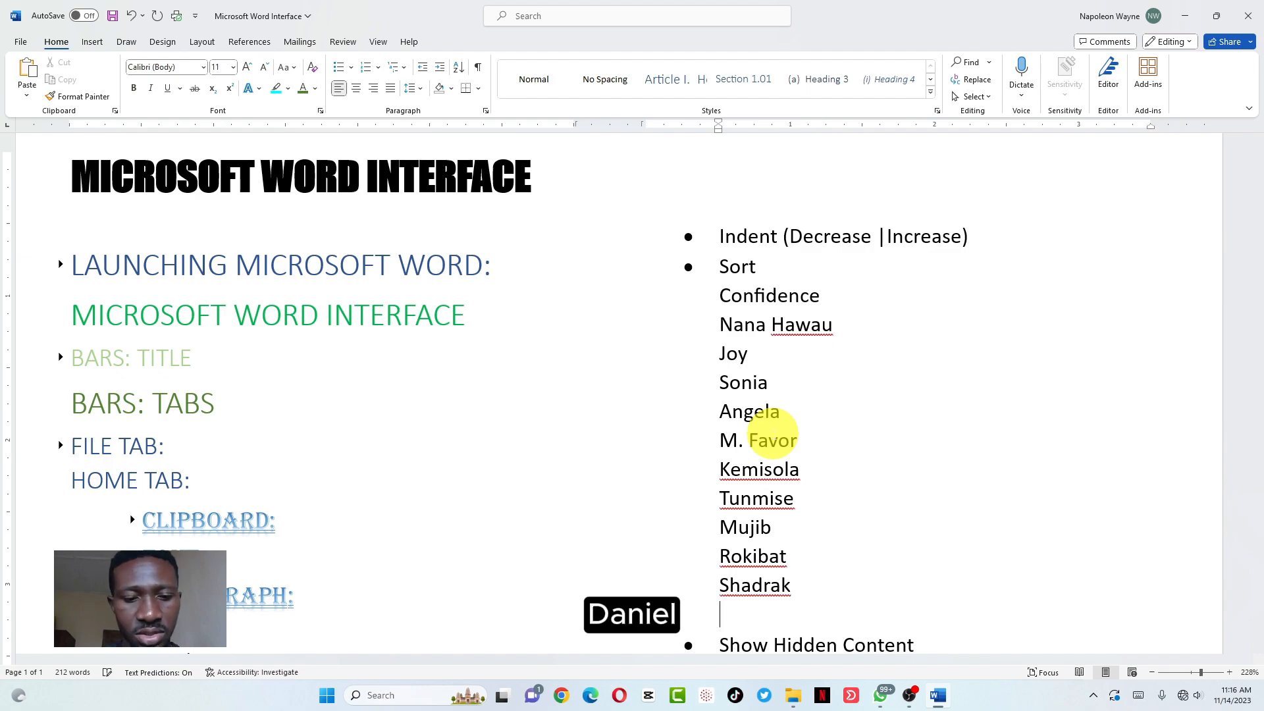
text(Daniel)
key(Return)
text(Pr)
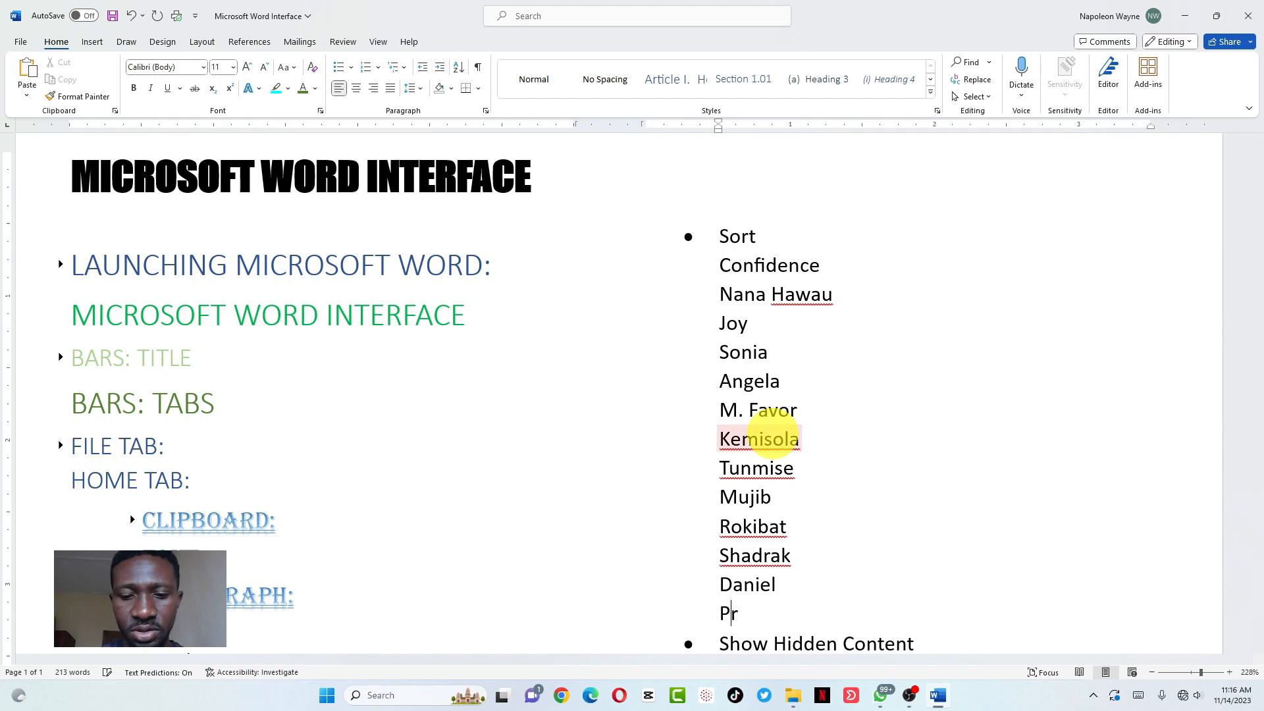
text(eciouse)
key(Return)
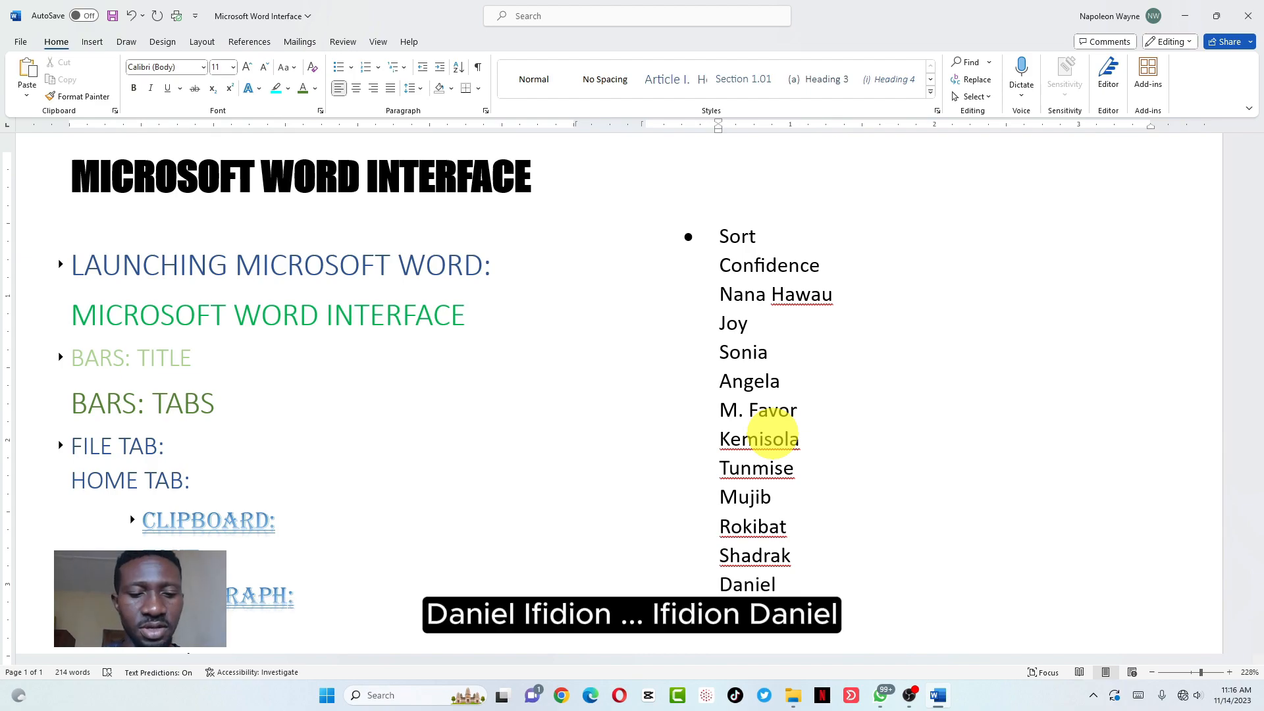
text(I. Daniel)
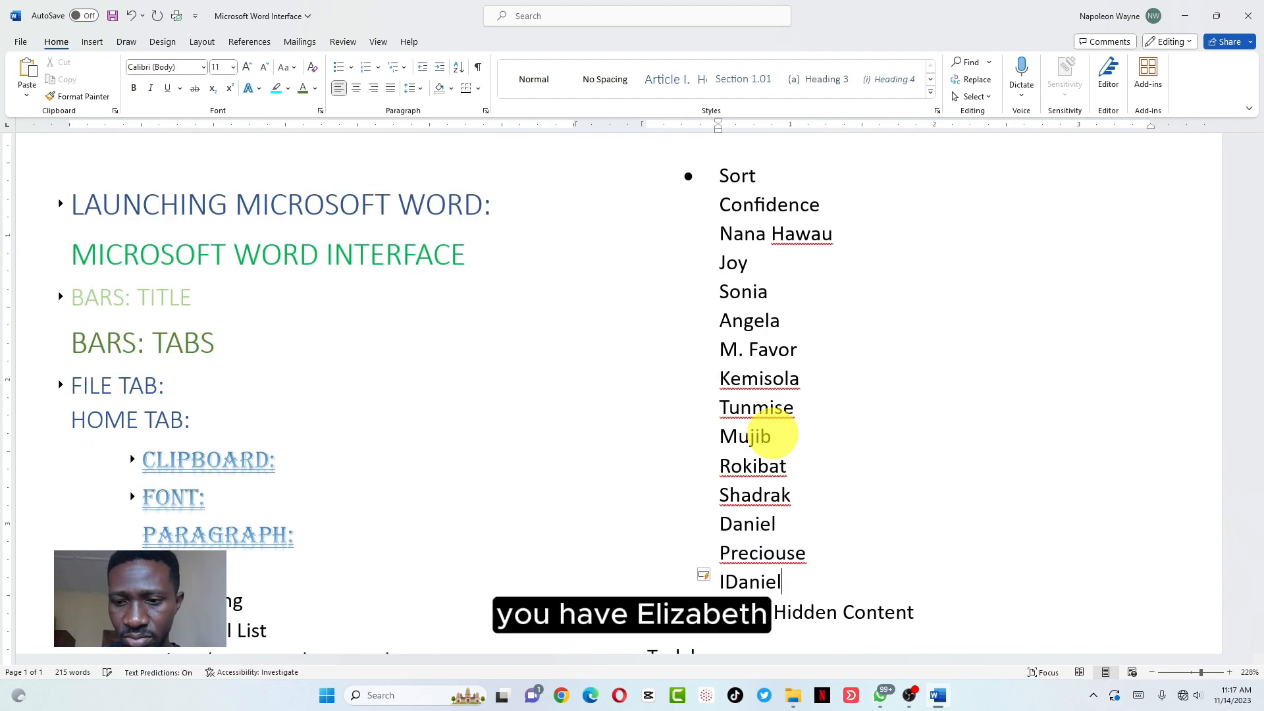
key(Return)
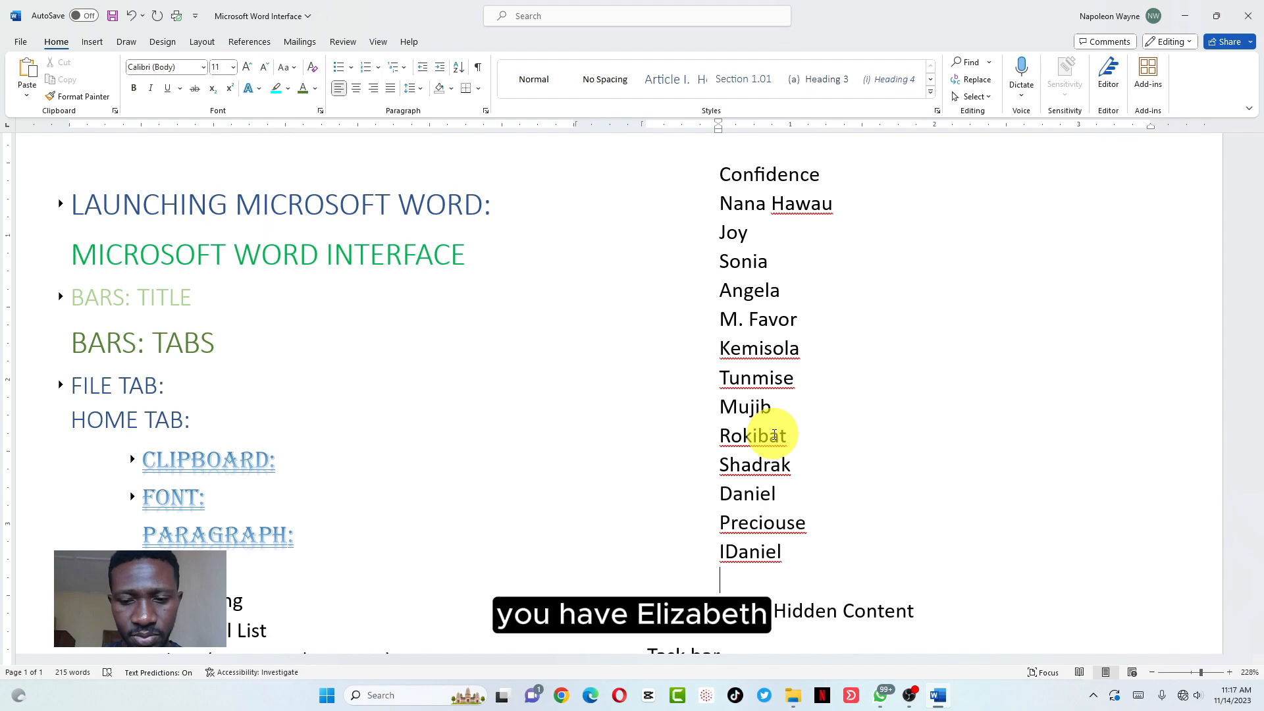
Continue the list with five more names, each on its own line
text(Eliza)
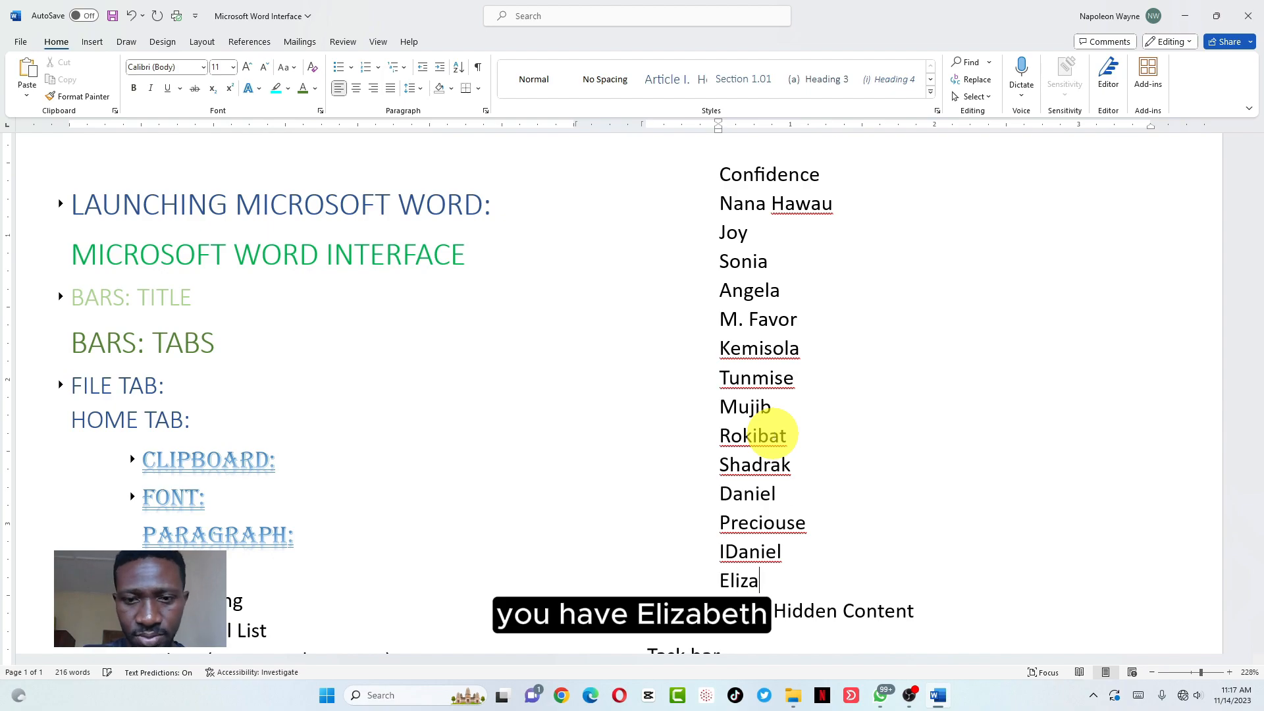
text(beth)
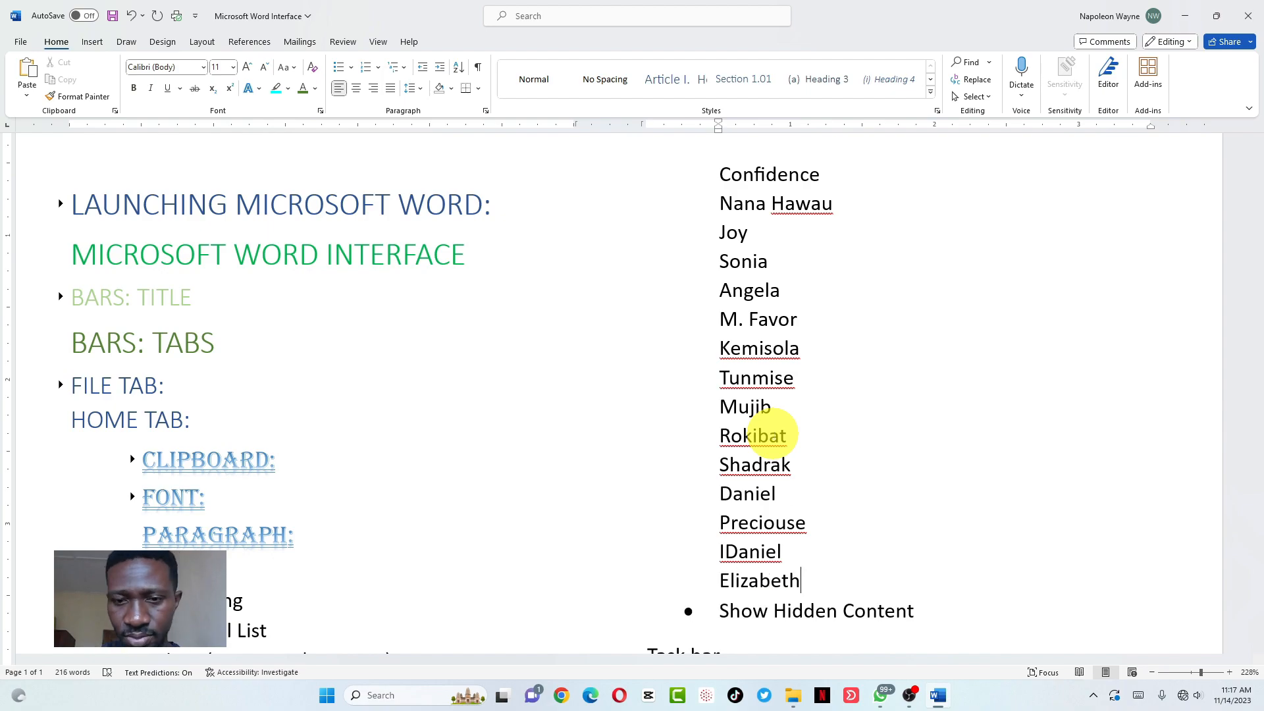
key(Return)
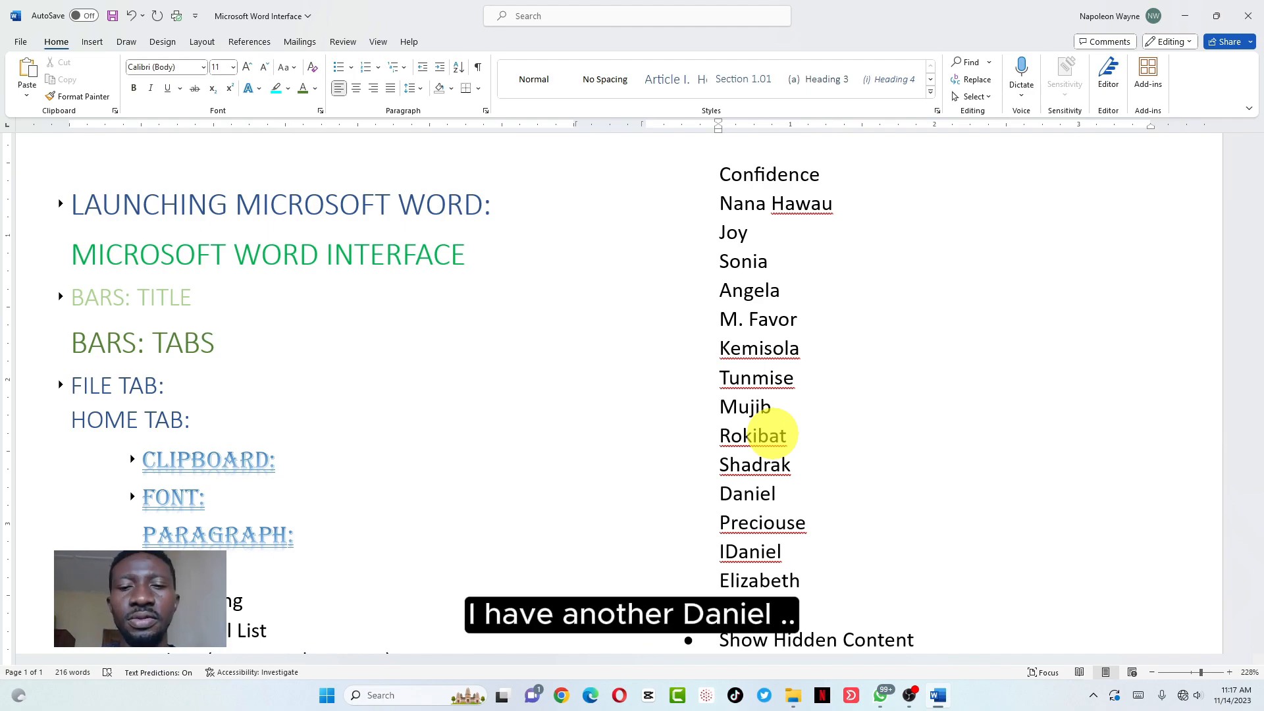
text(Daniel)
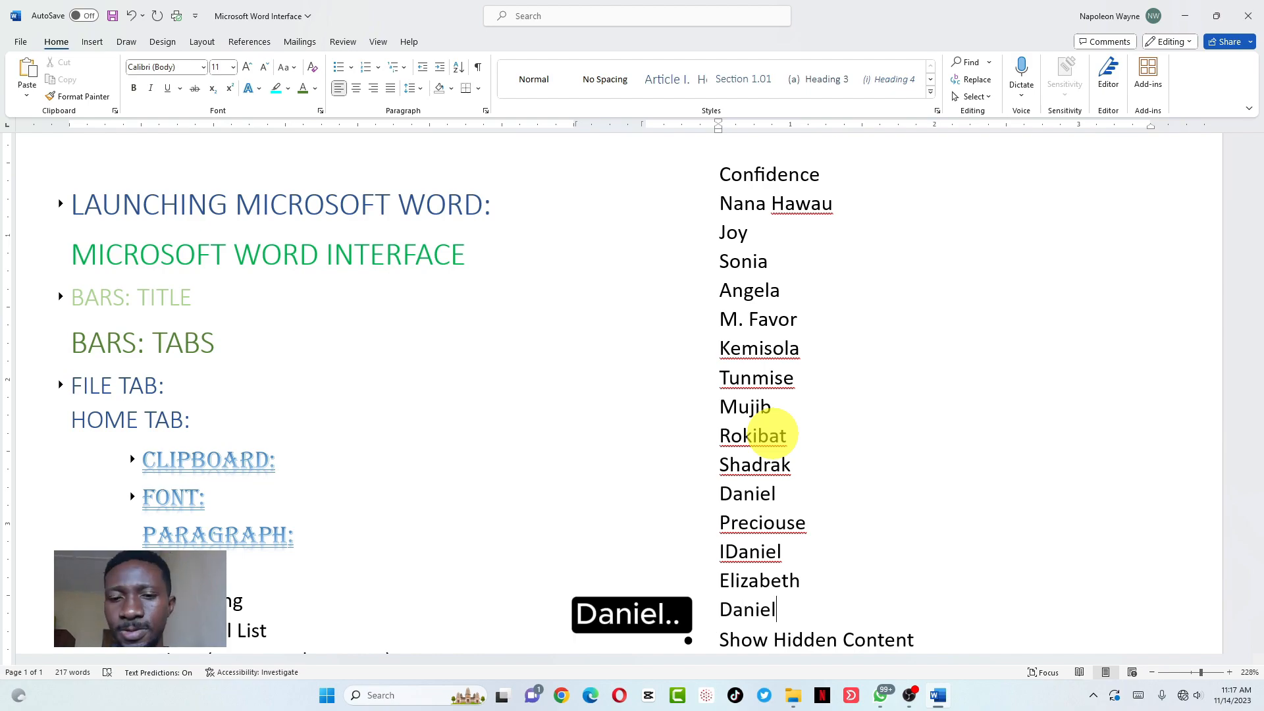
key(Return)
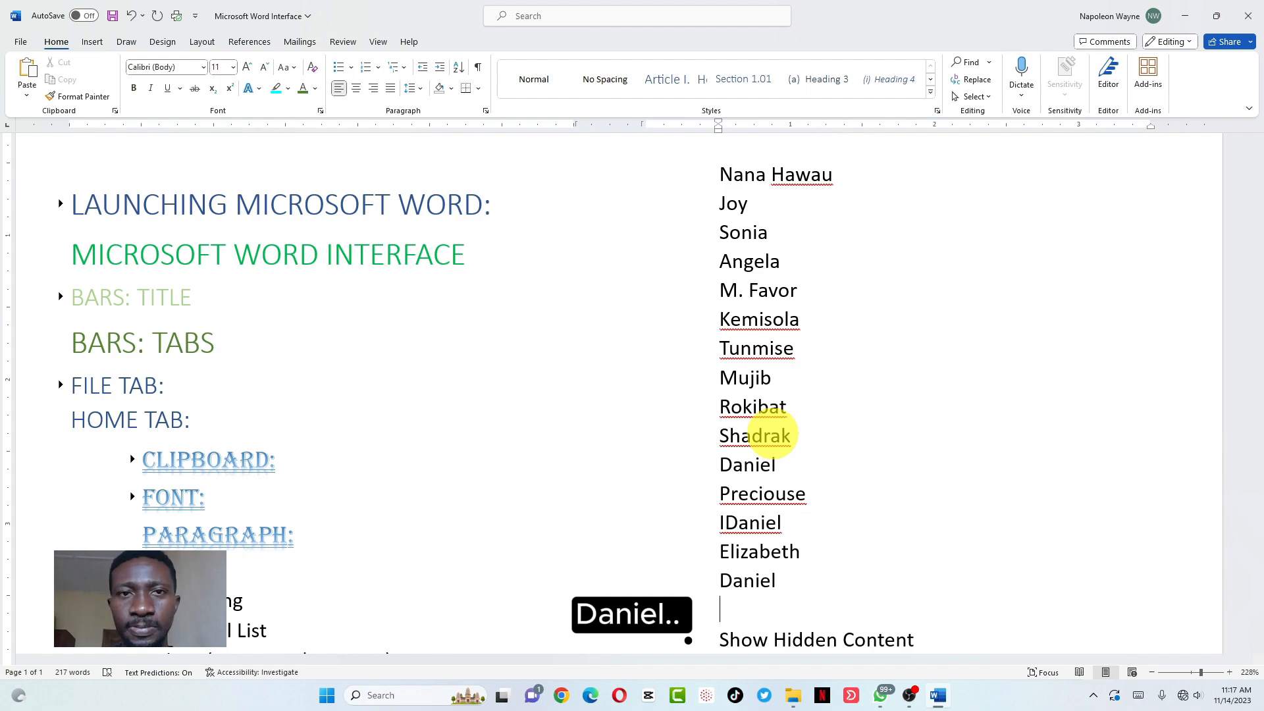
text(Jo)
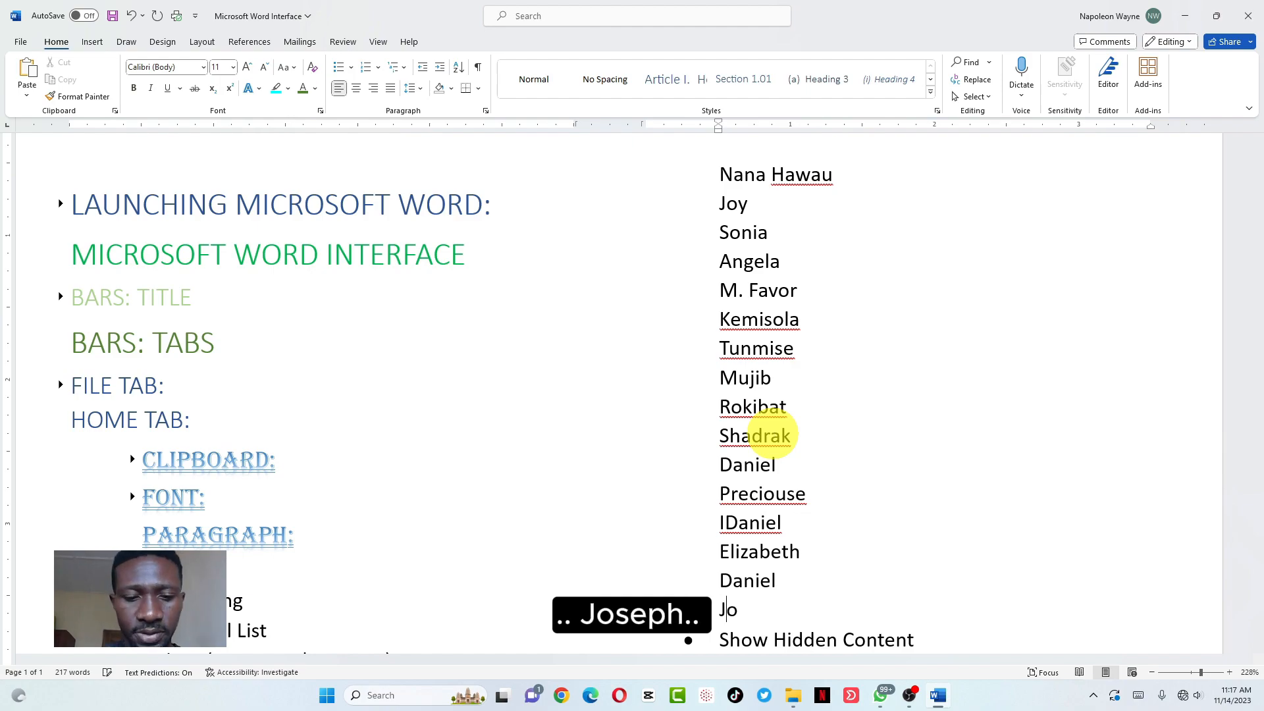
text(seph)
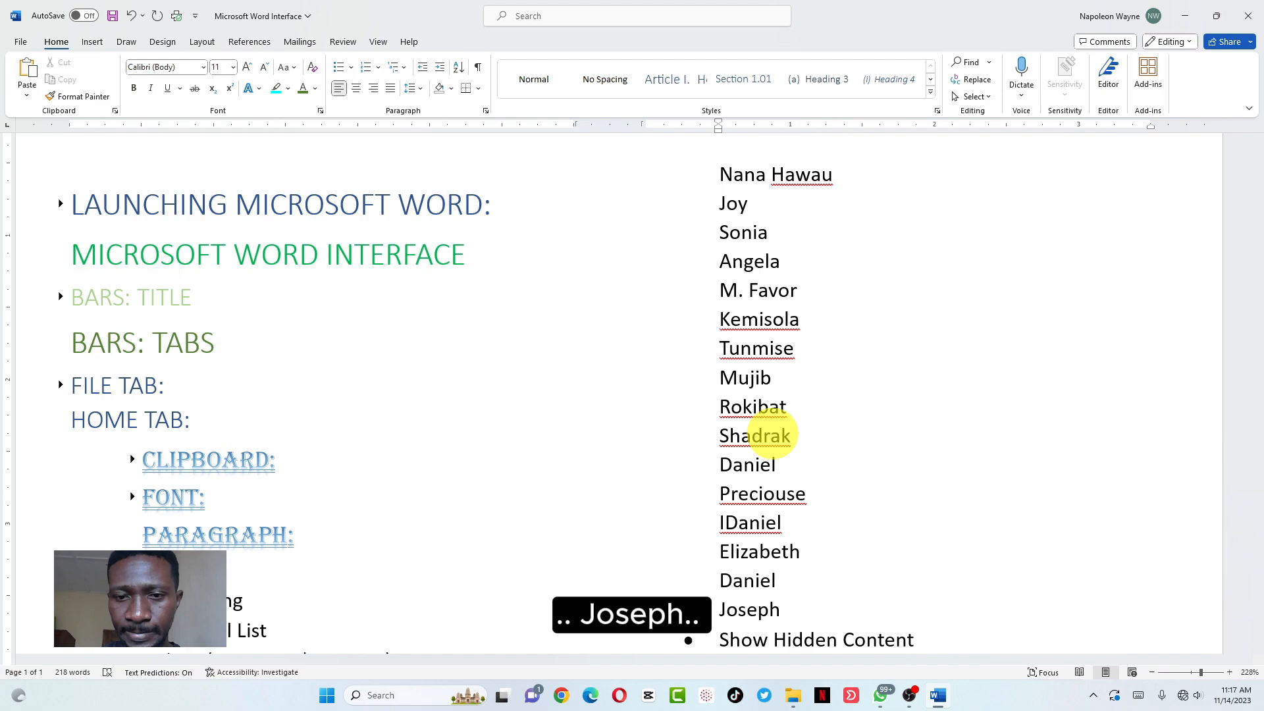
key(Return)
text(Vi)
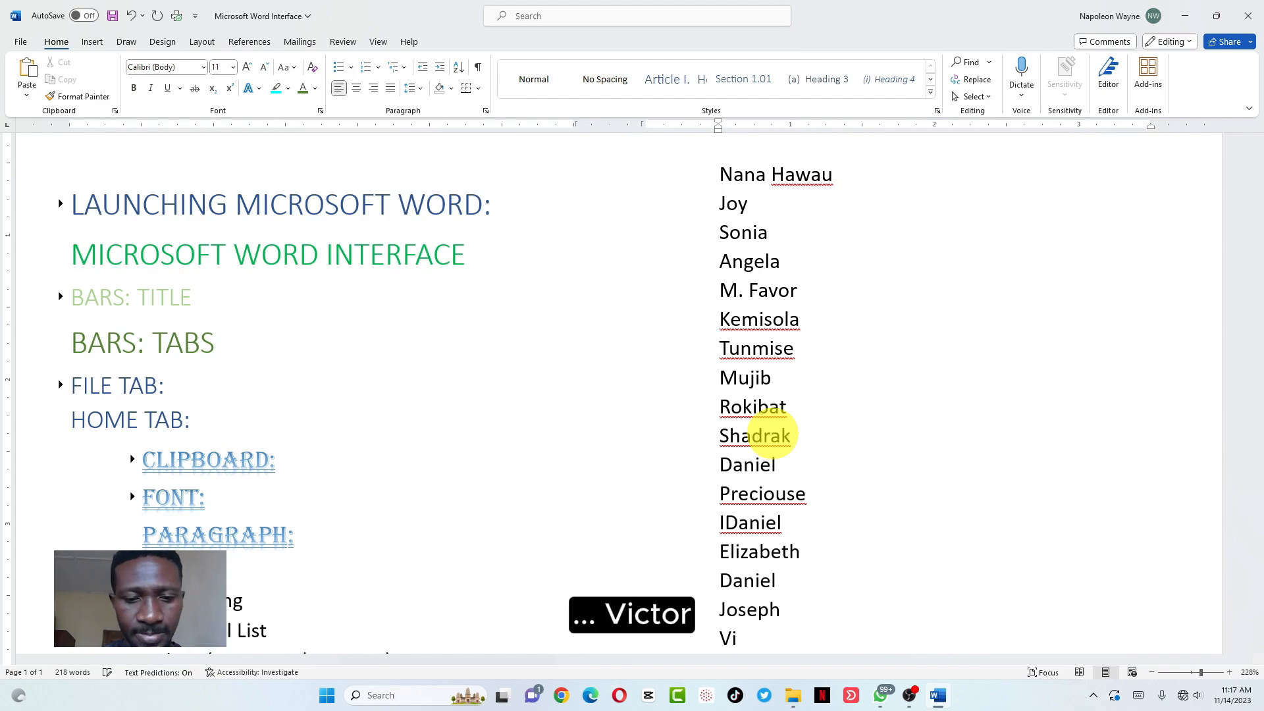
text(ctor)
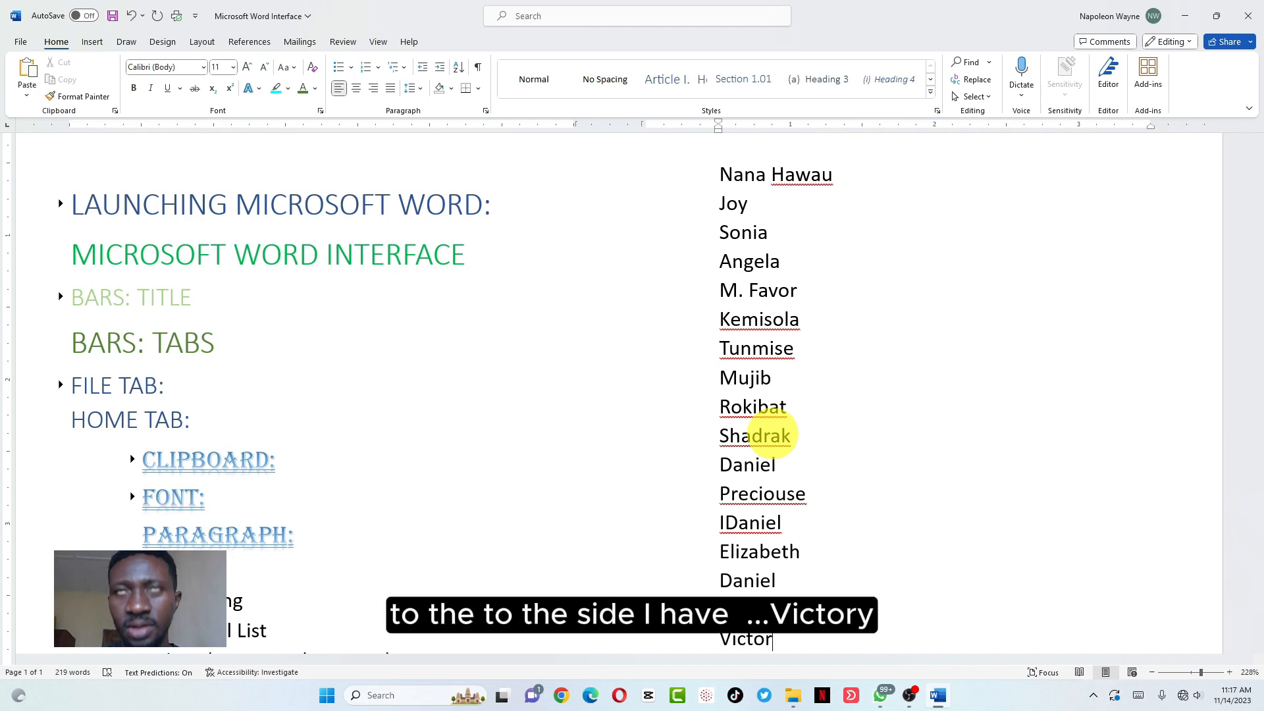
key(Return)
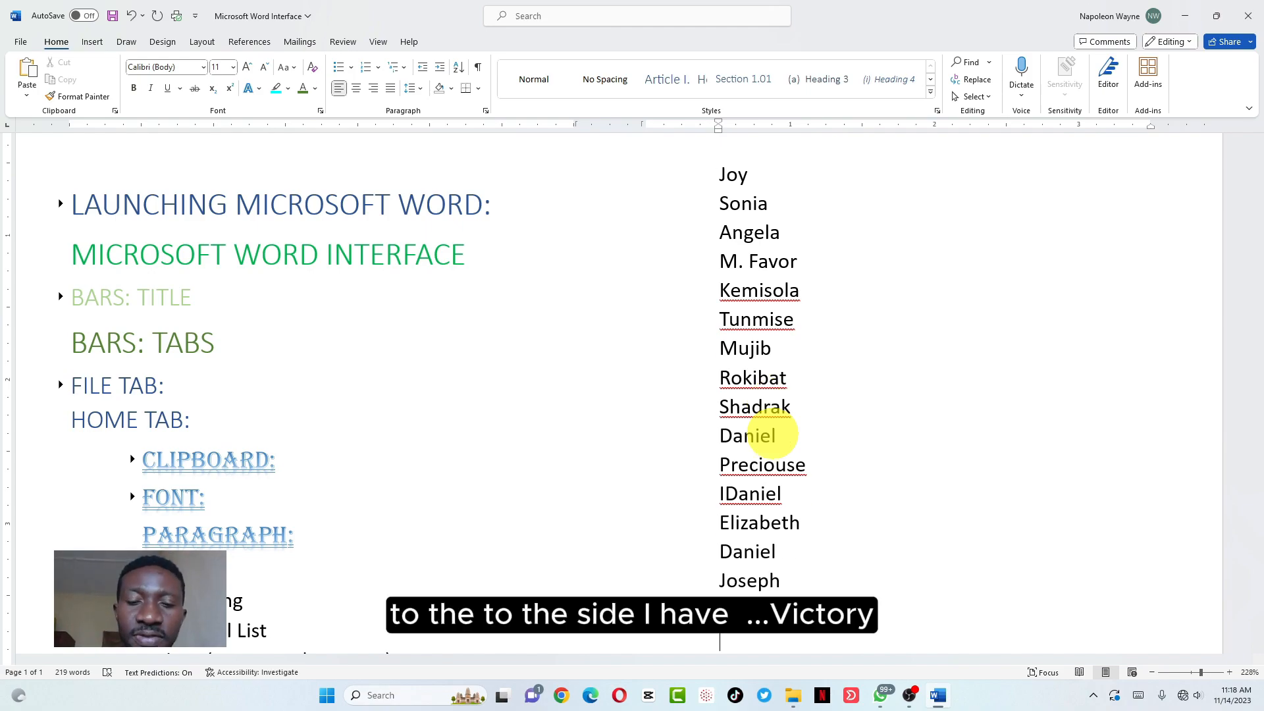
text(Vi)
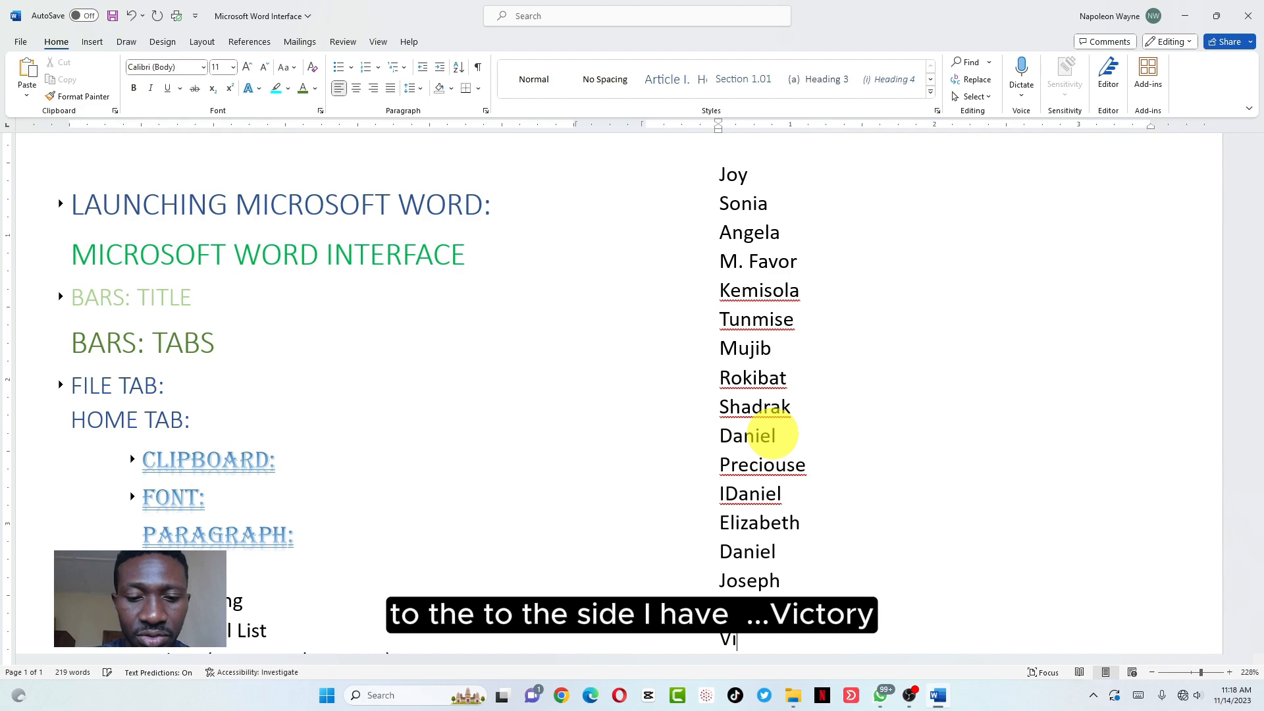
text(ctory)
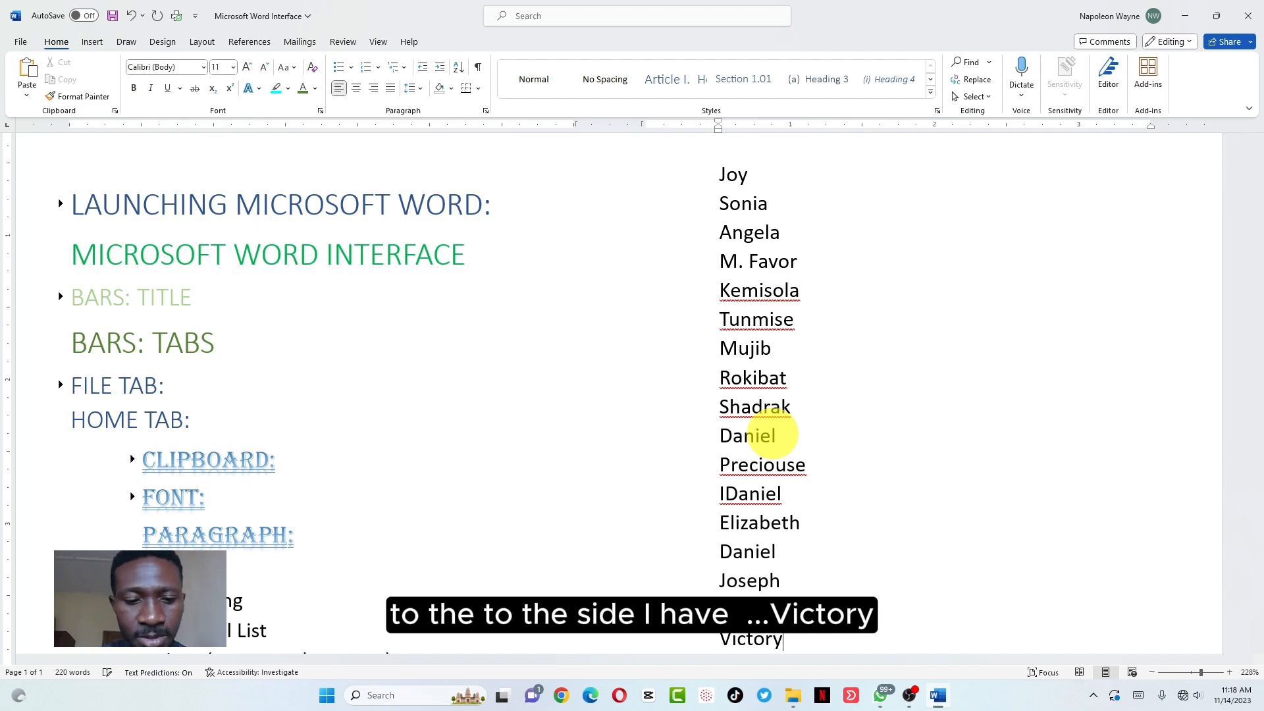
key(Return)
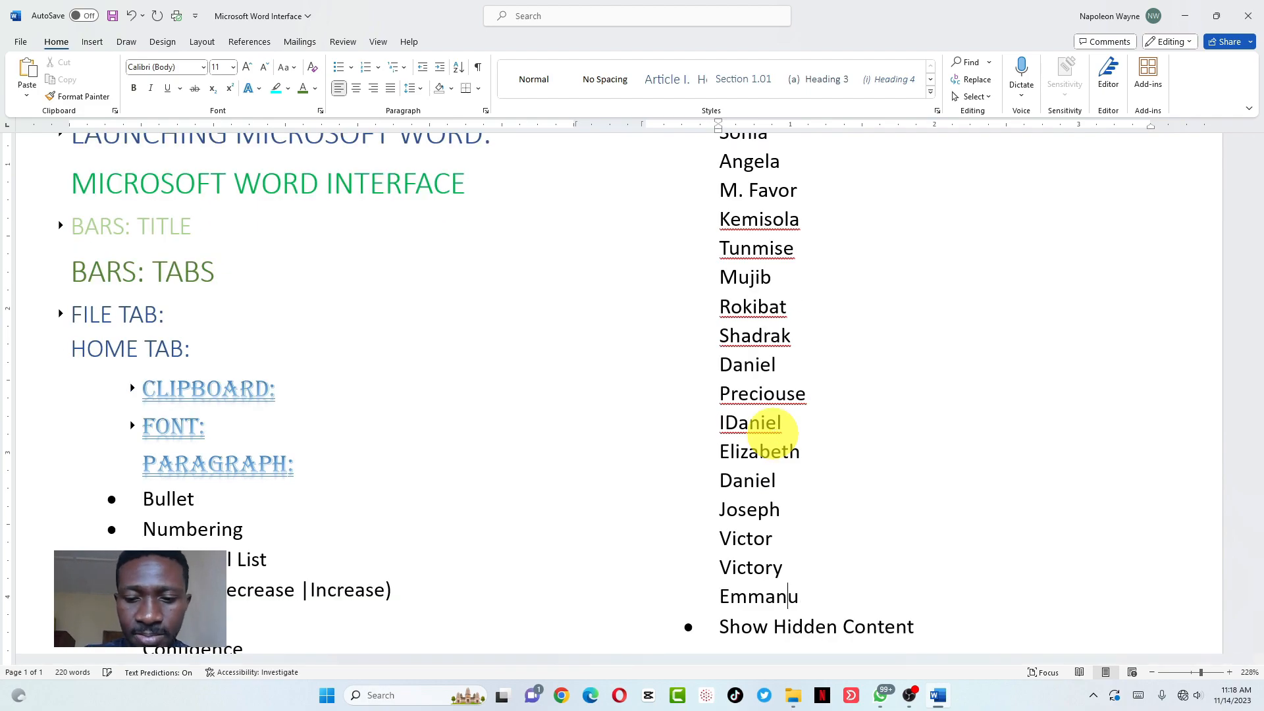
Type four further names into the list, one per line
key(Return)
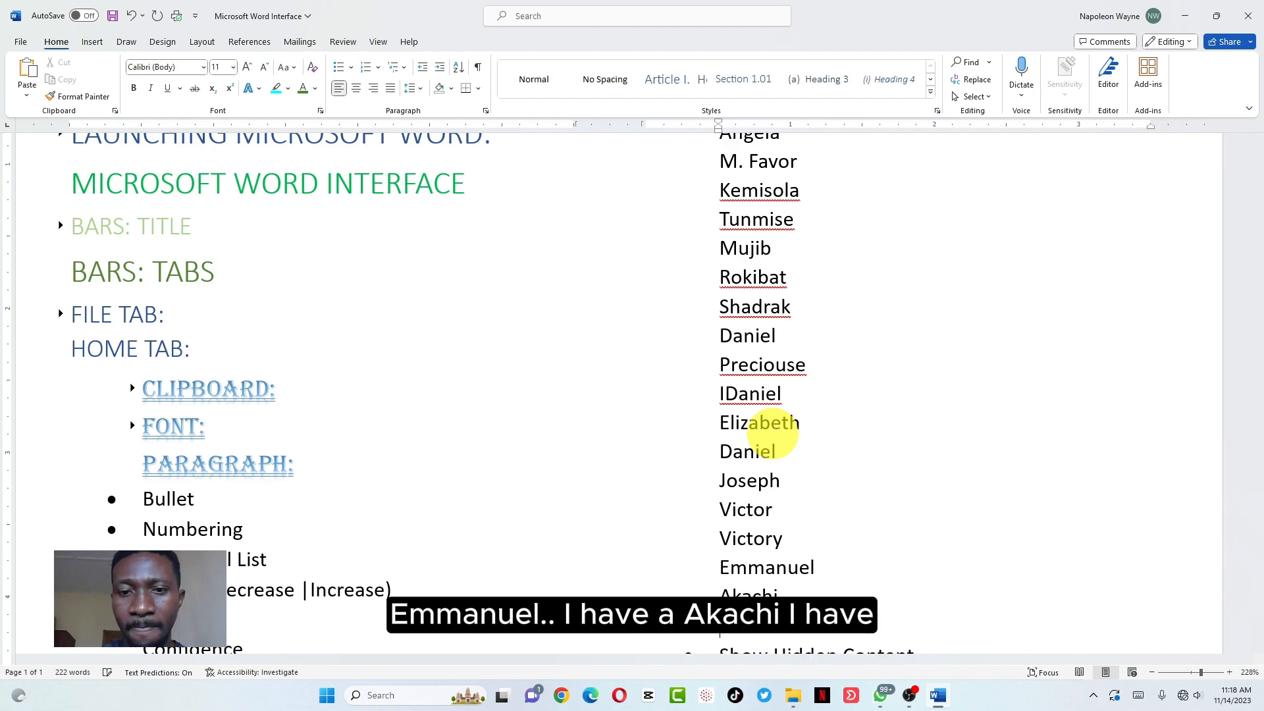
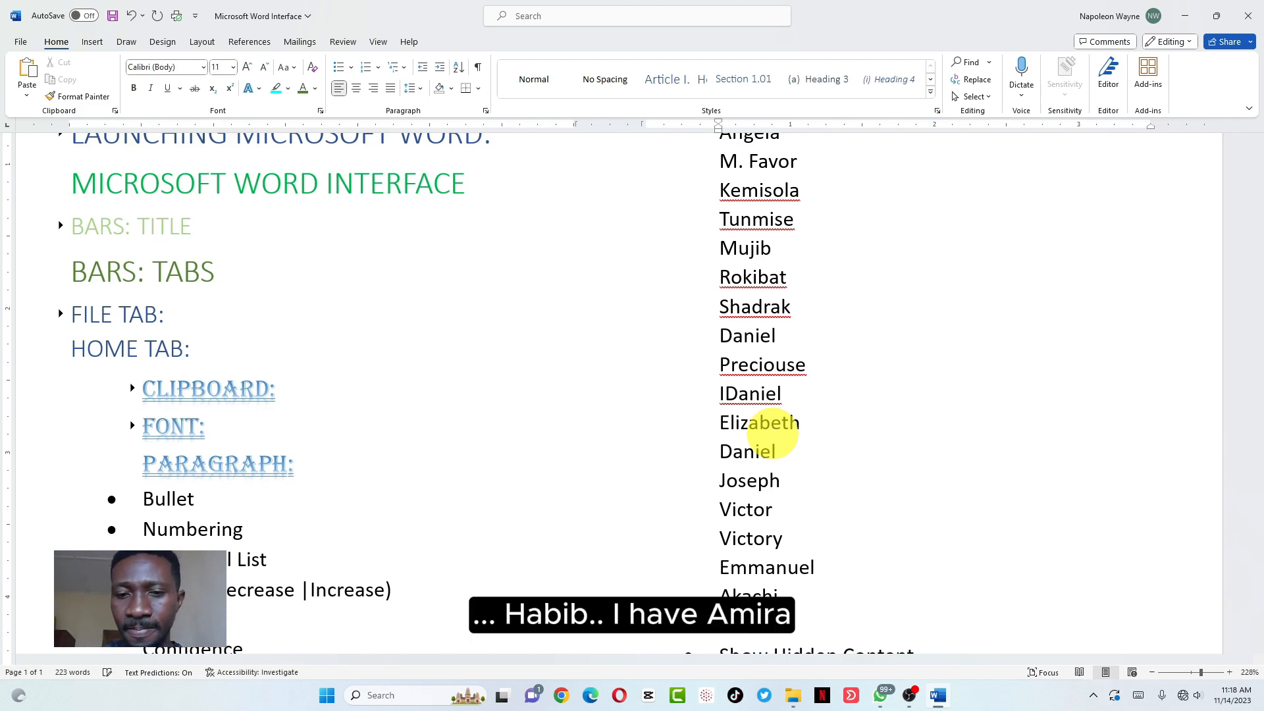
key(Return)
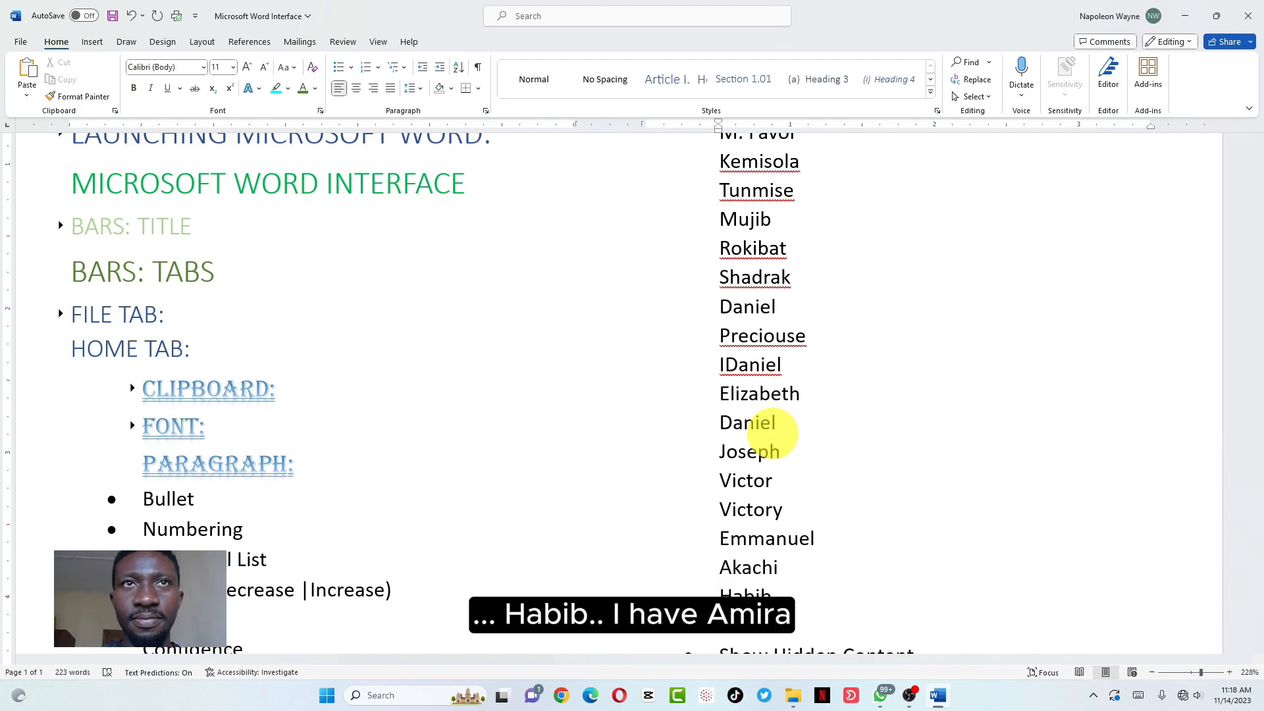
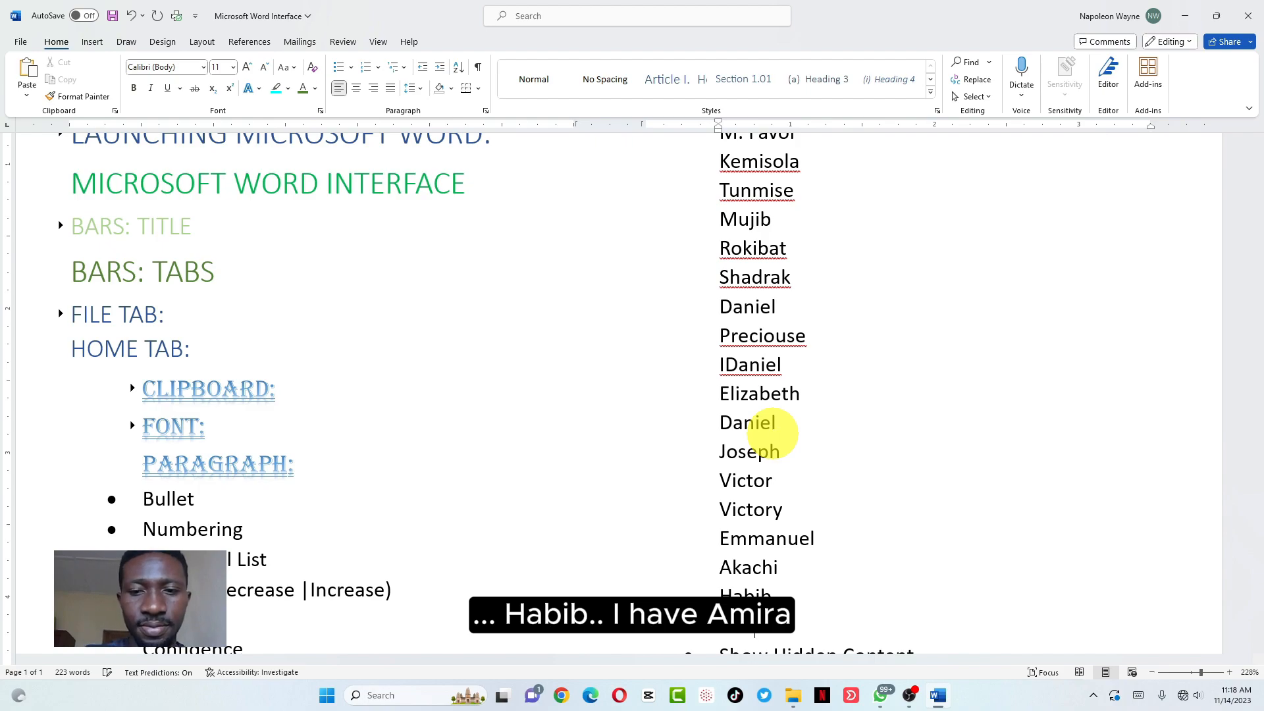
key(Return)
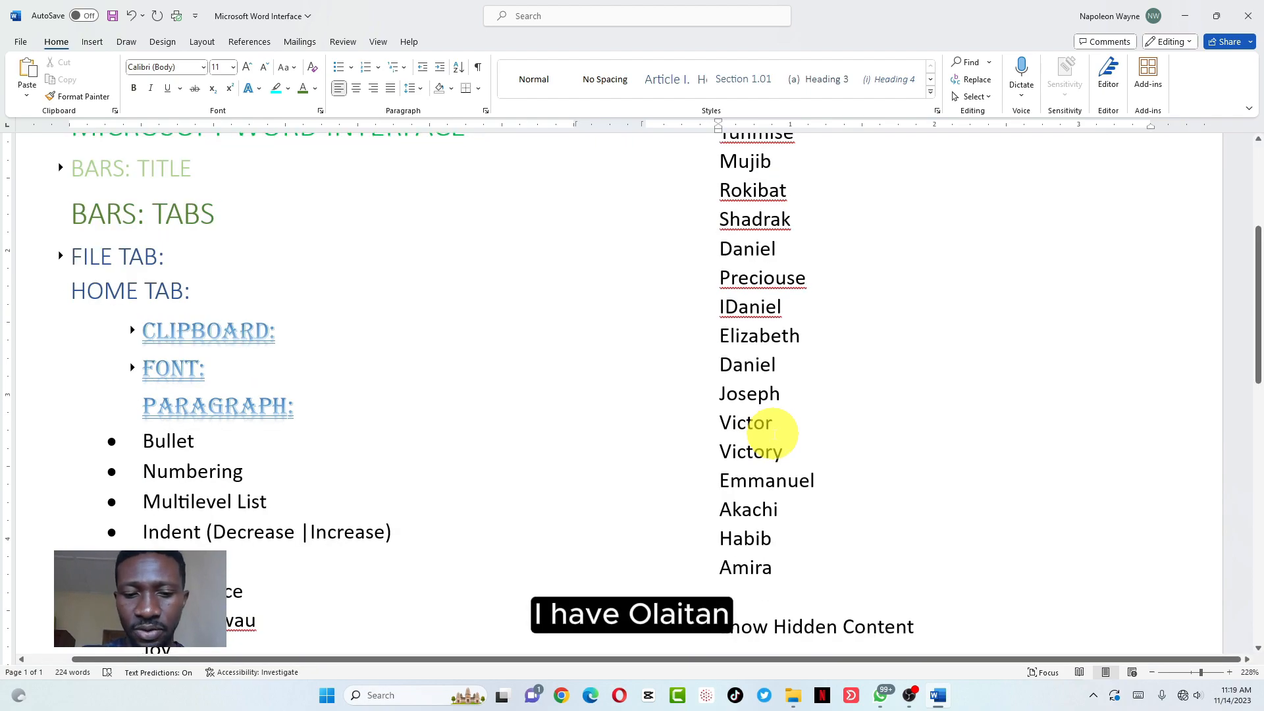
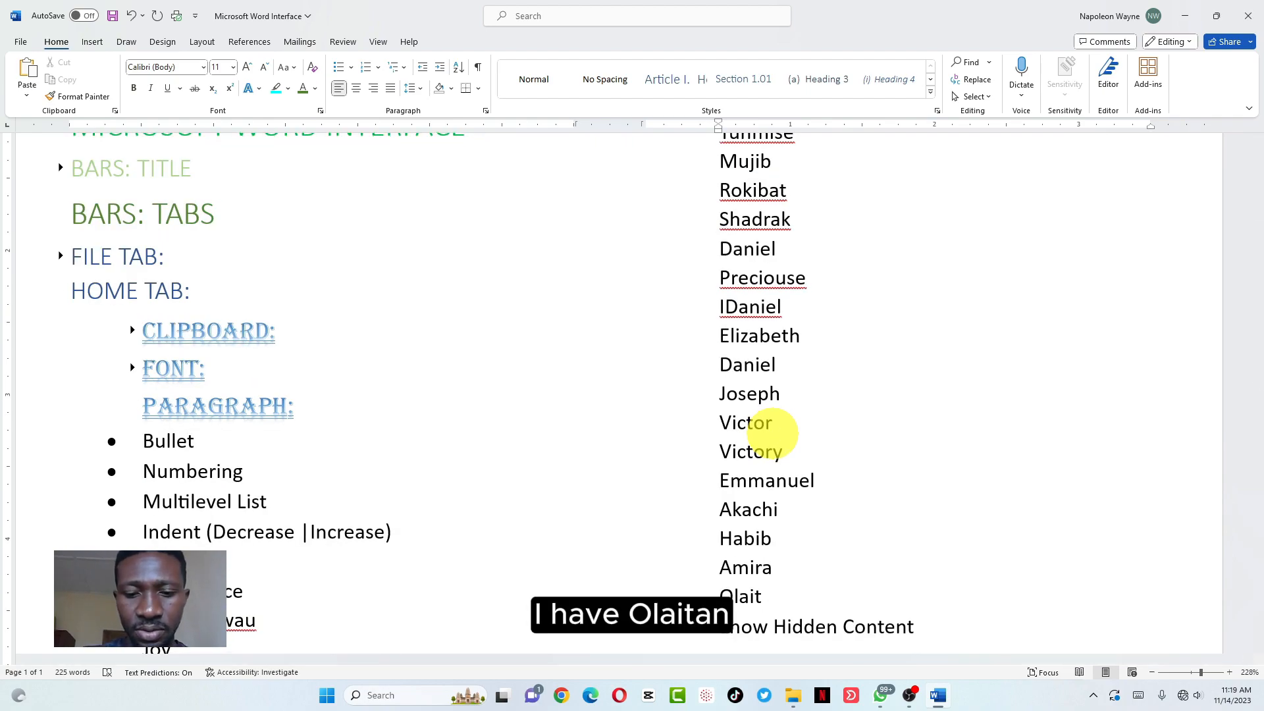
key(Return)
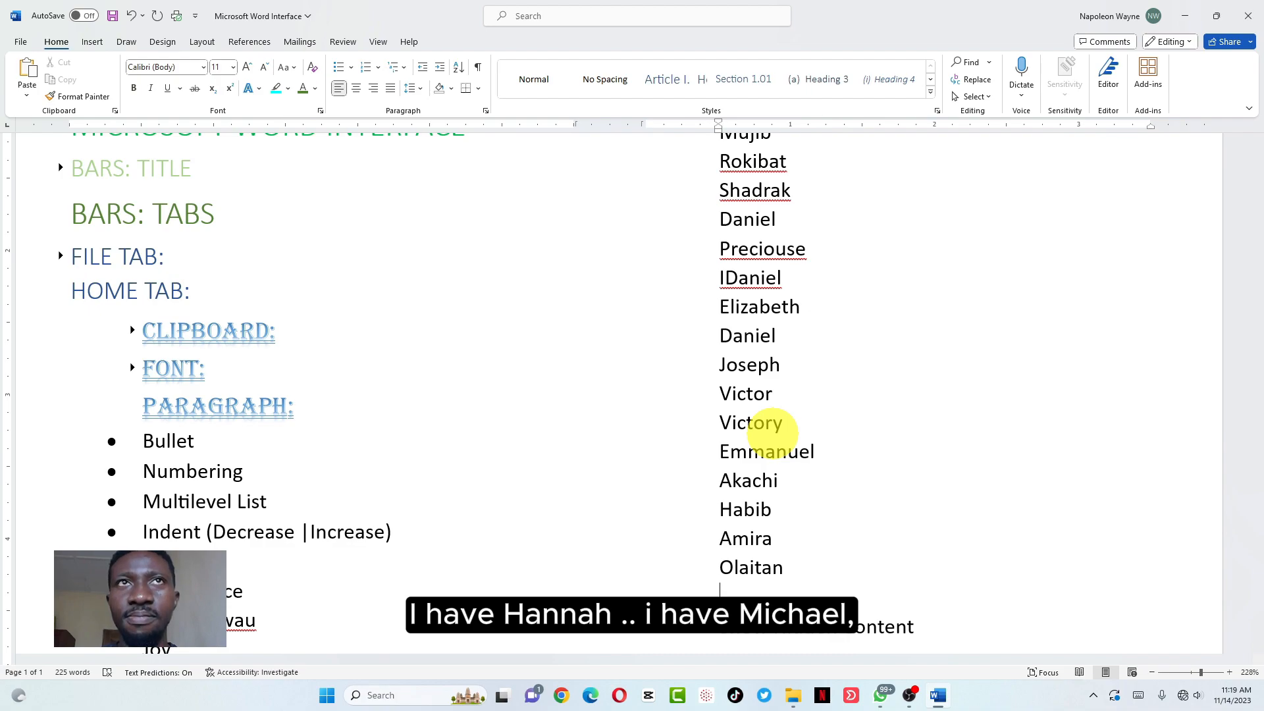
Finish the list with six final names, each on its own line
text(Hannah)
key(Return)
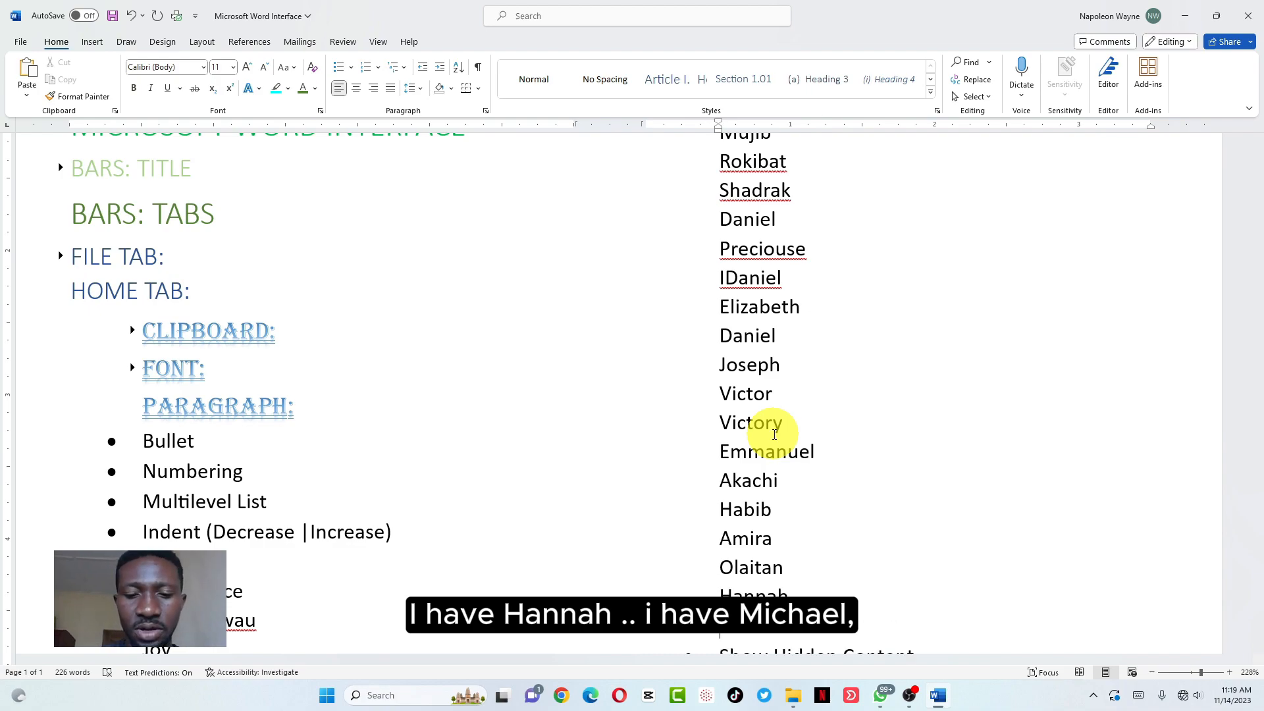
text(Michael)
key(Return)
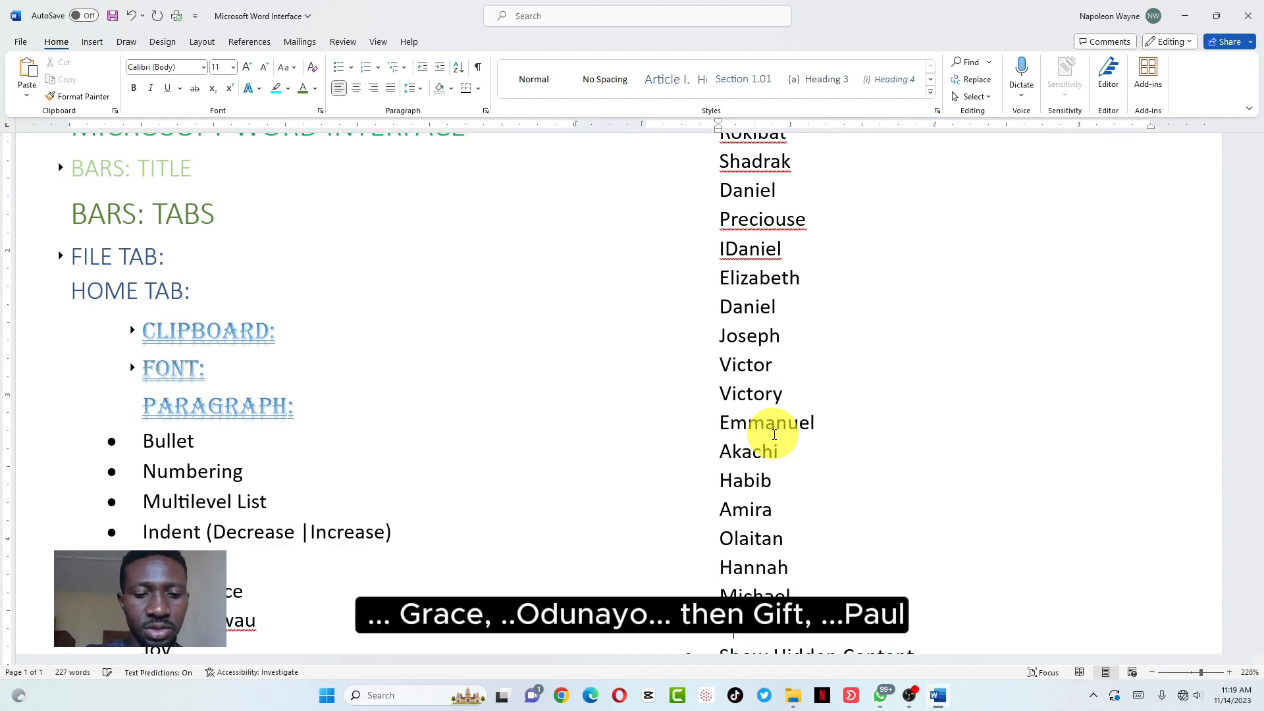
text(Grace)
key(Return)
text(Odunayo)
key(Return)
text(Gift)
key(Return)
text(Paul)
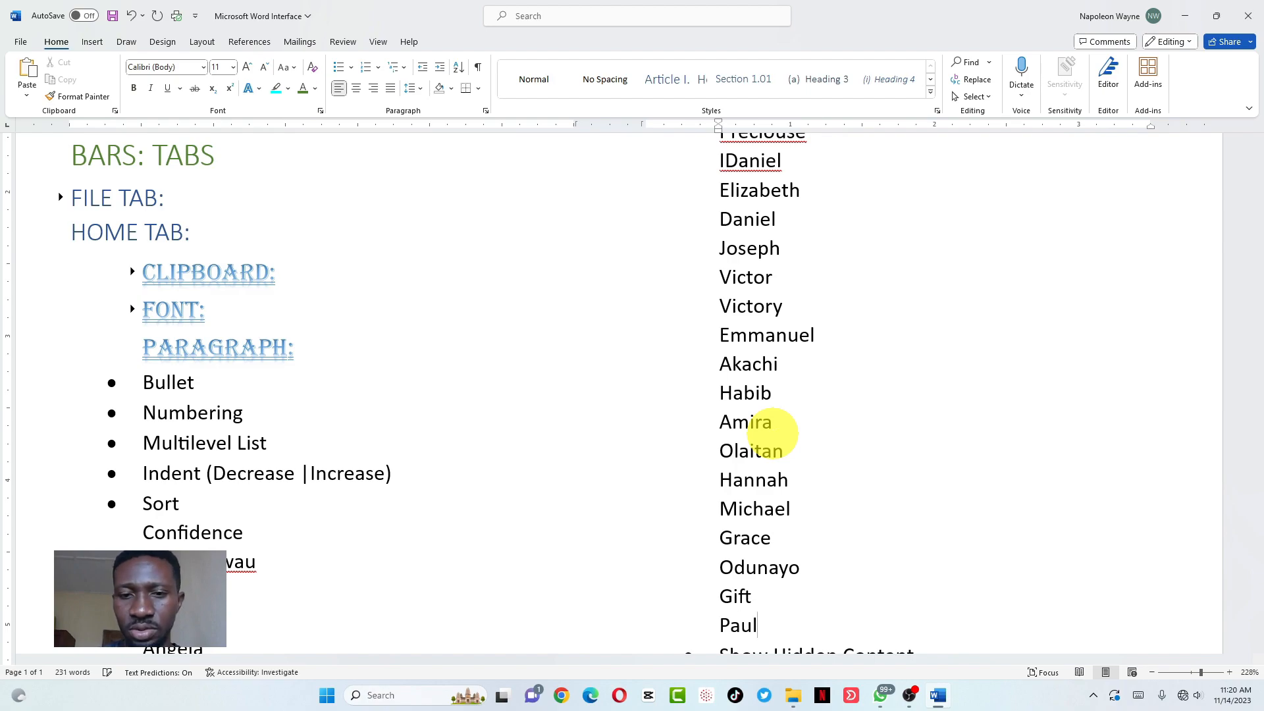
key(Return)
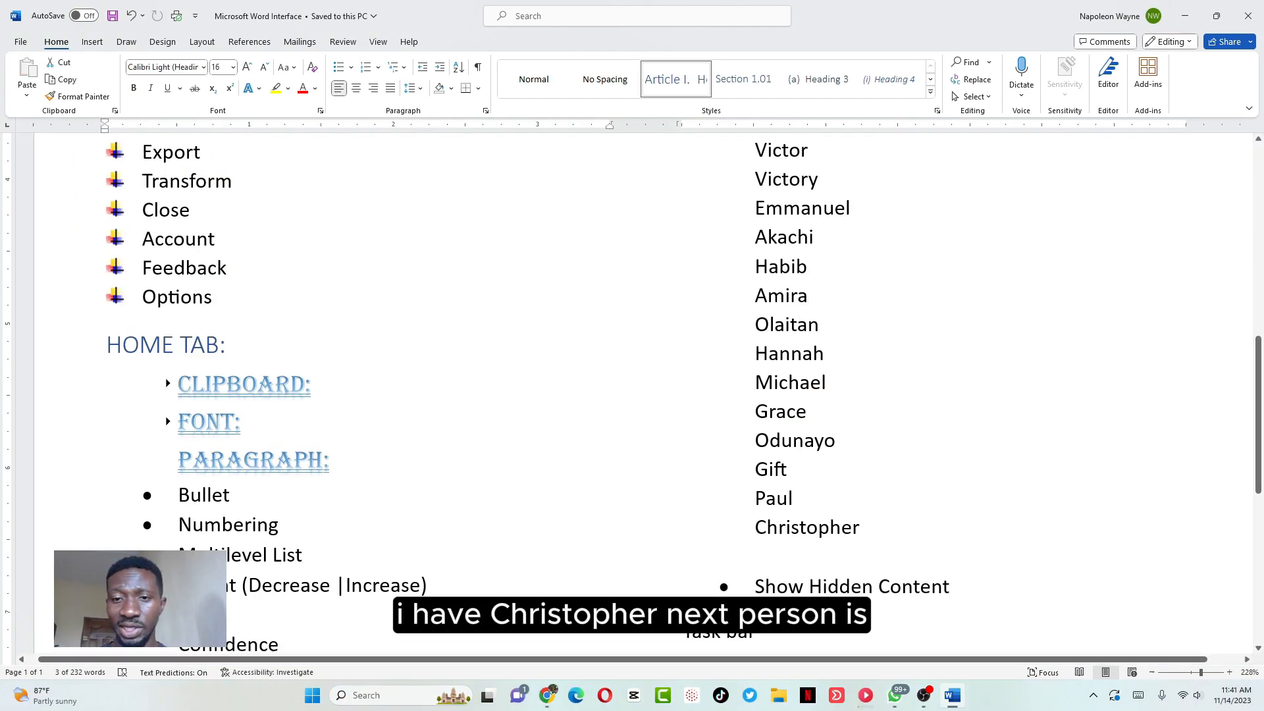
Resume the second name column below its last entry and add another name
click(860, 527)
key(Return)
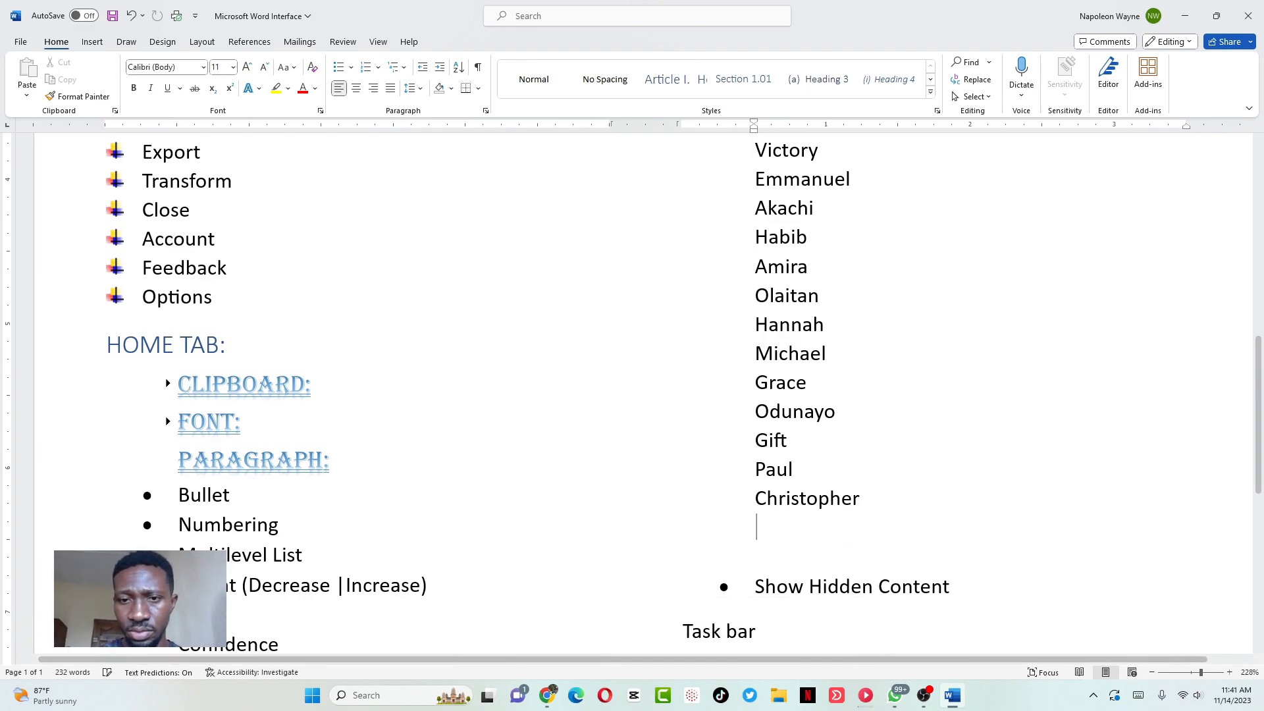
text(sha)
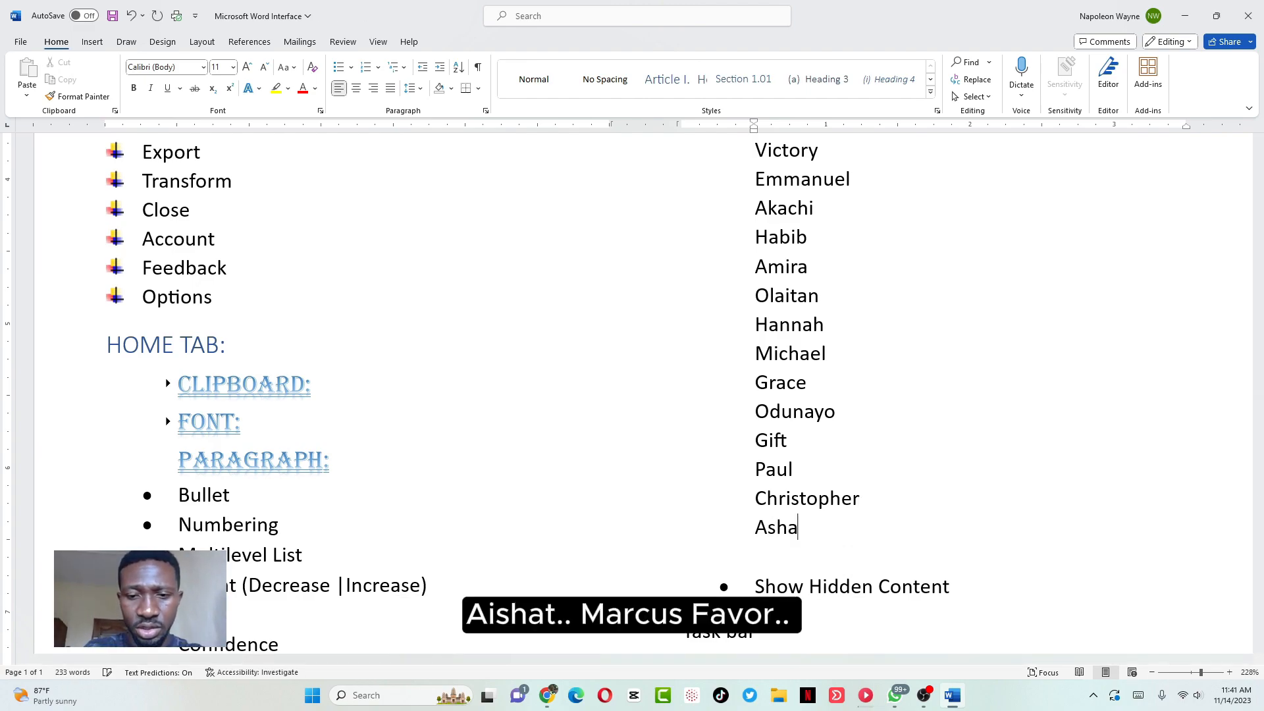
scroll(632, 395, up, 5)
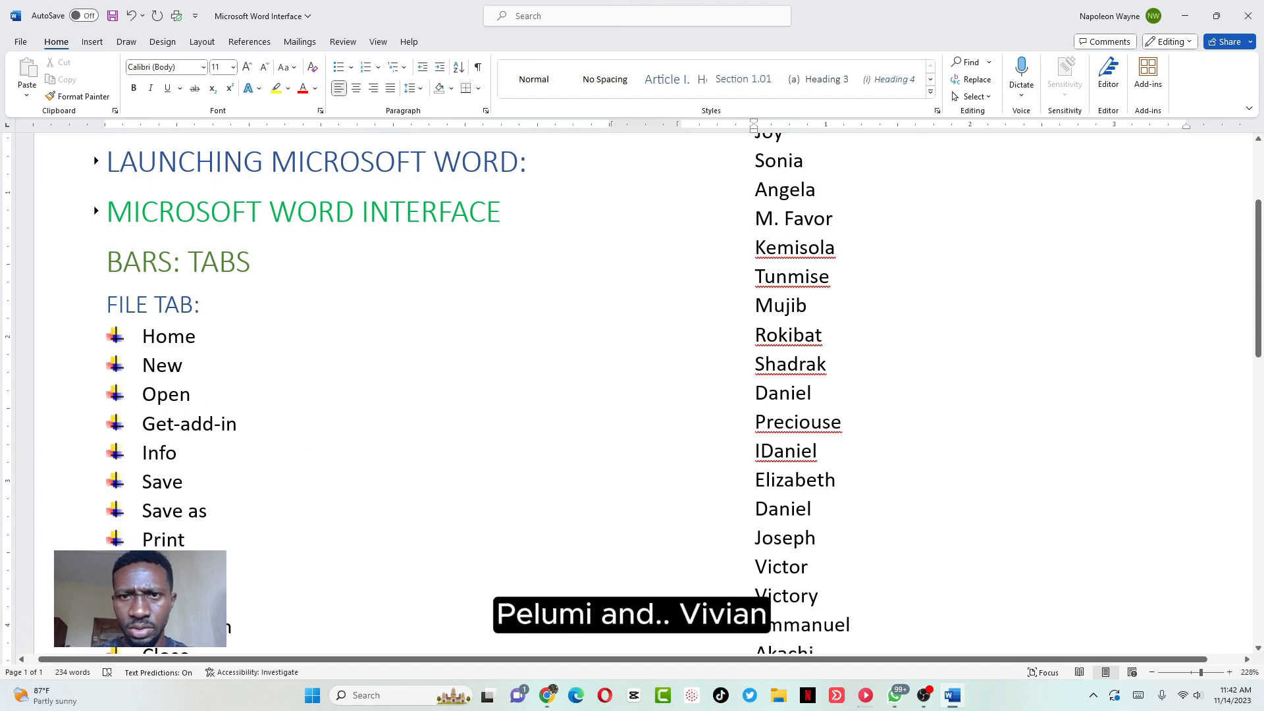
scroll(815, 495, down, 6)
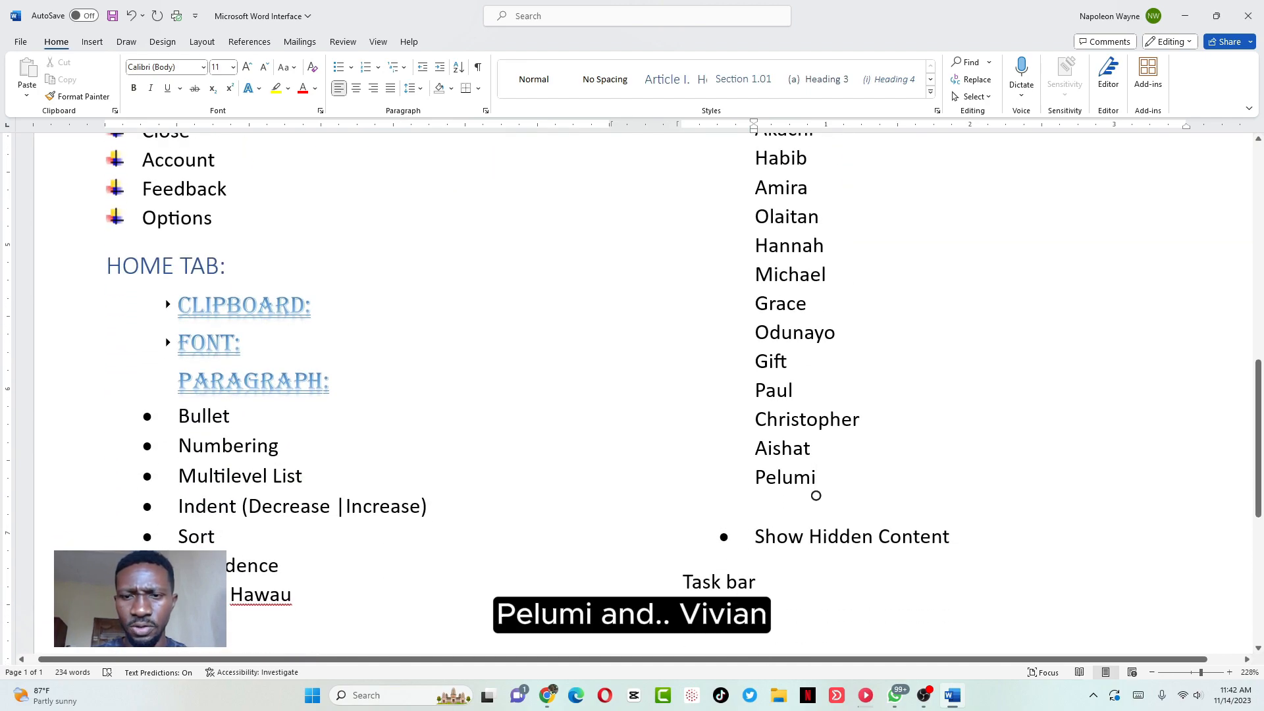
key(Return)
Add four more names to the second column, correcting two typos
text(Vivian)
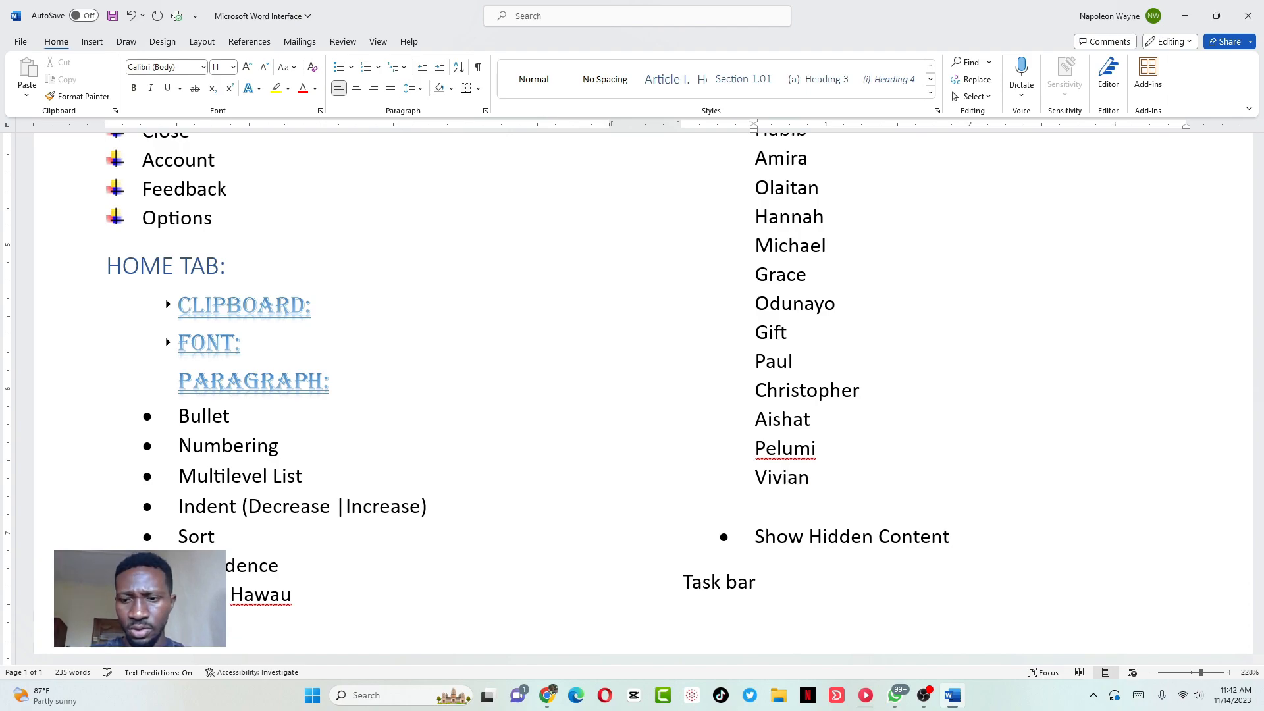
key(Return)
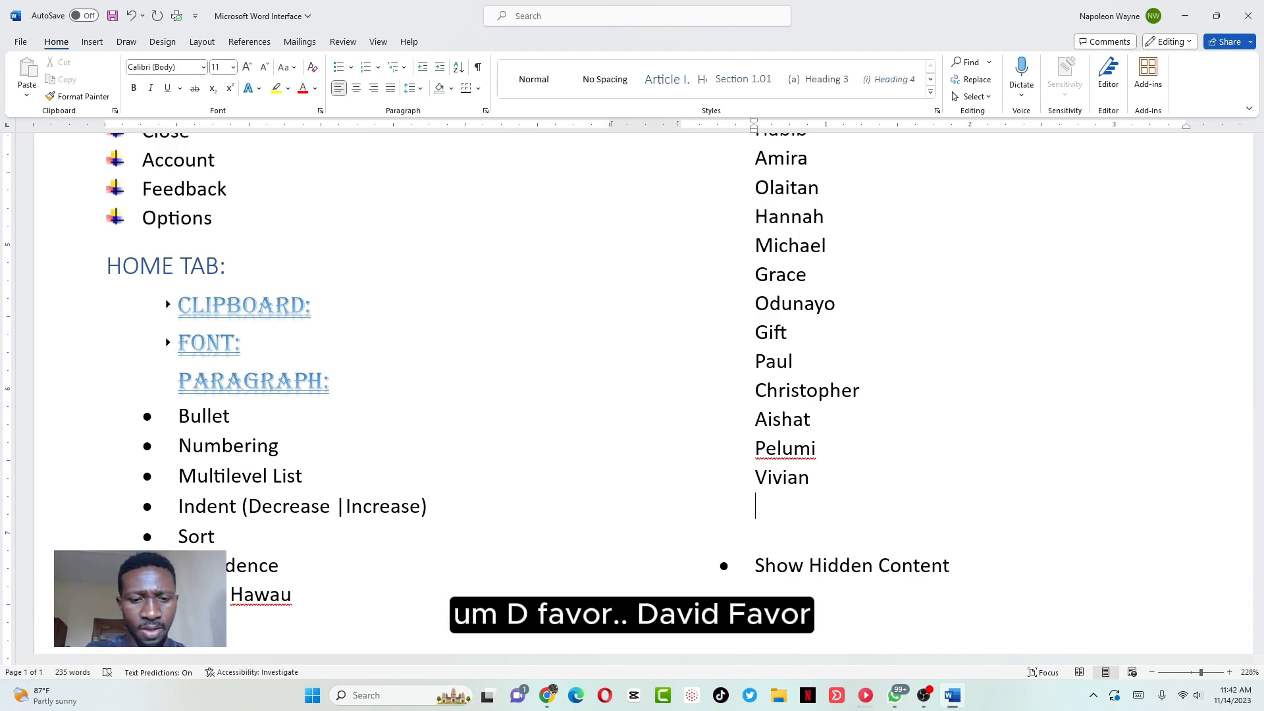
text(D.Favour)
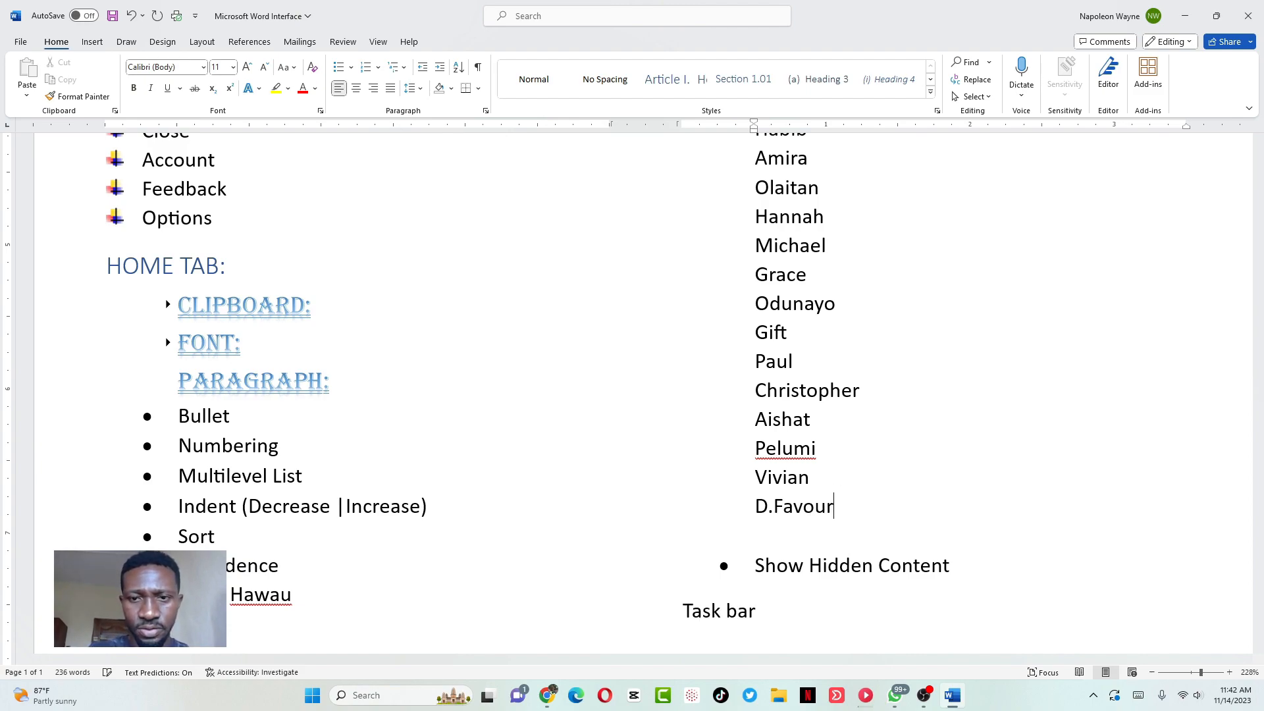
key(BackSpace)
key(BackSpace)
key(BackSpace)
text(or)
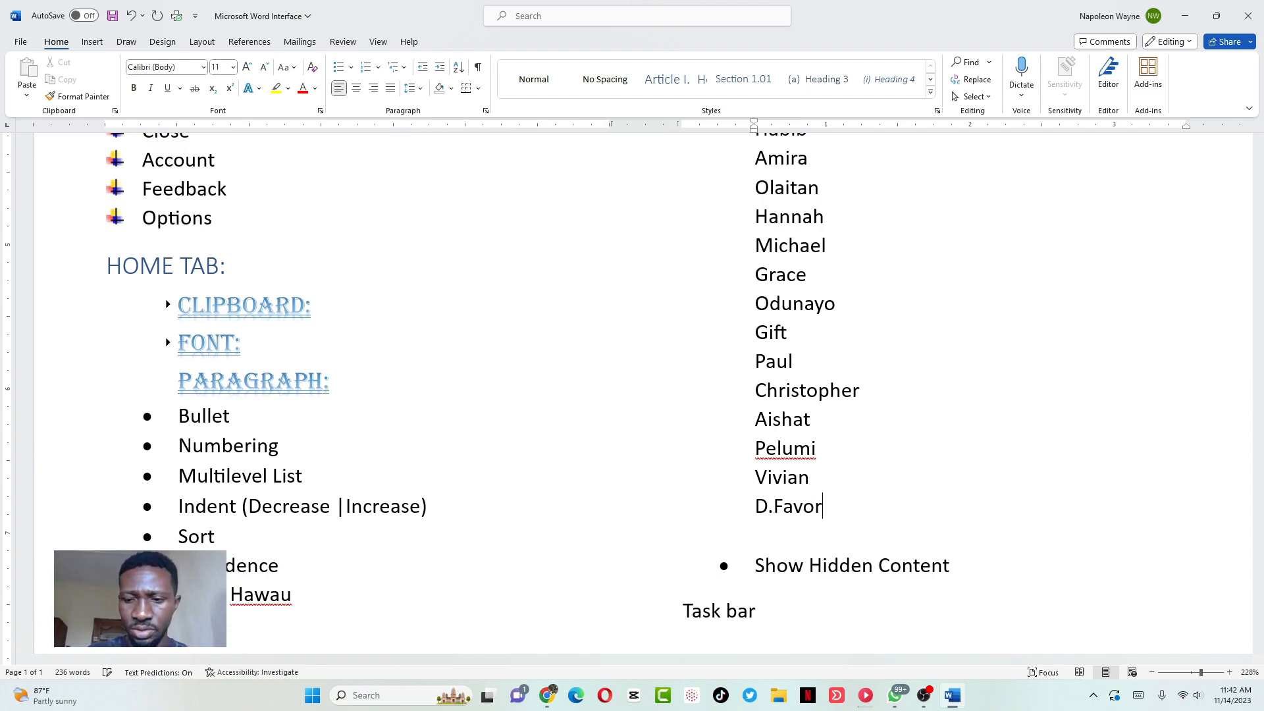
key(Return)
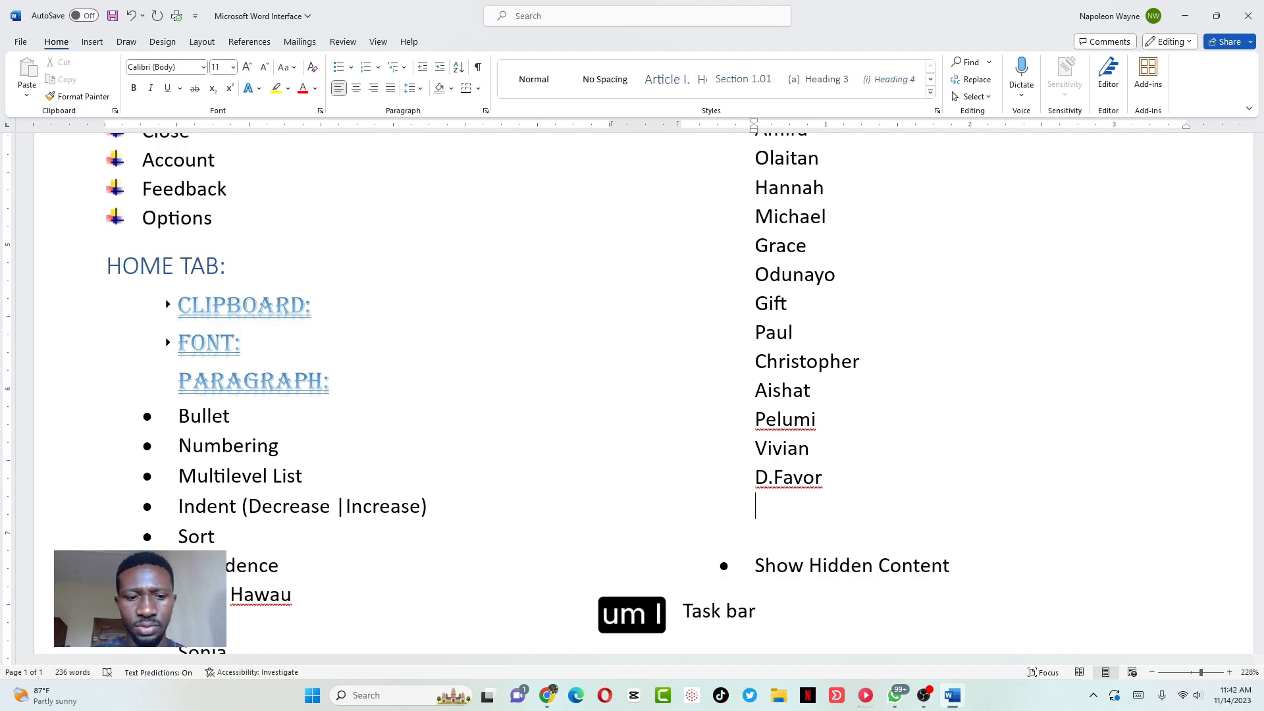
text(Anu)
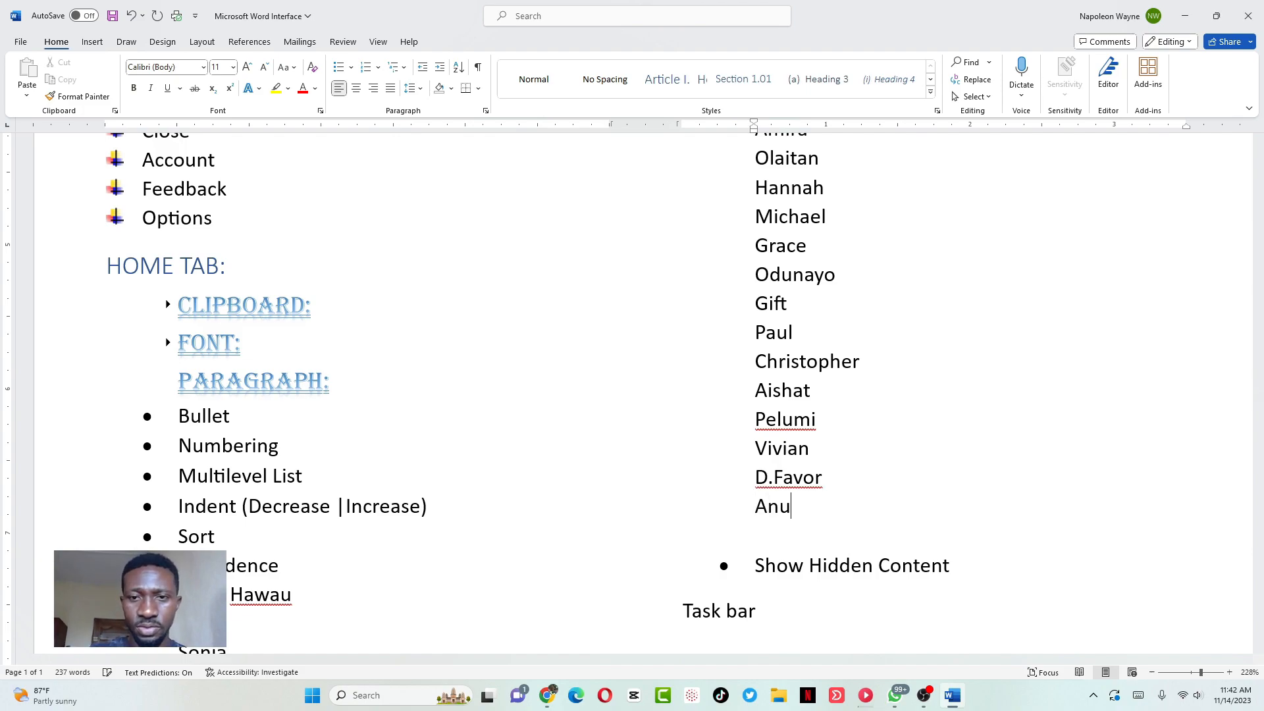
key(Return)
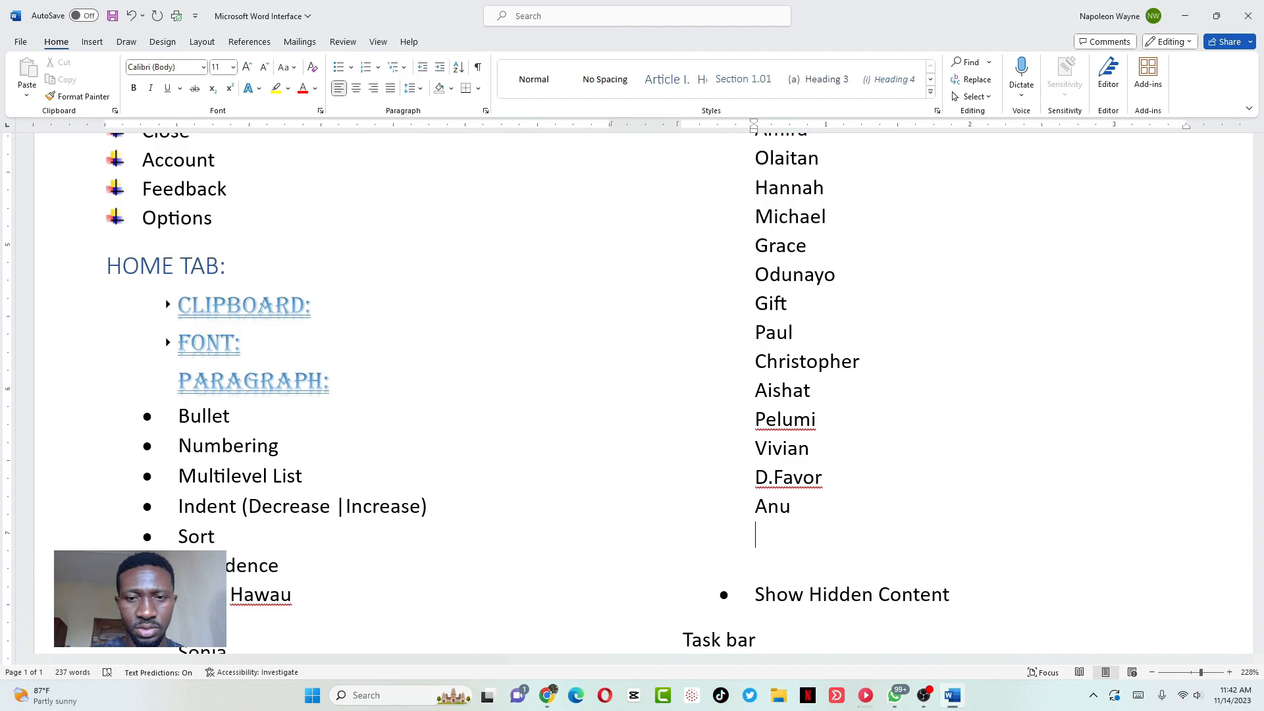
text(J)
key(BackSpace)
text(O.)
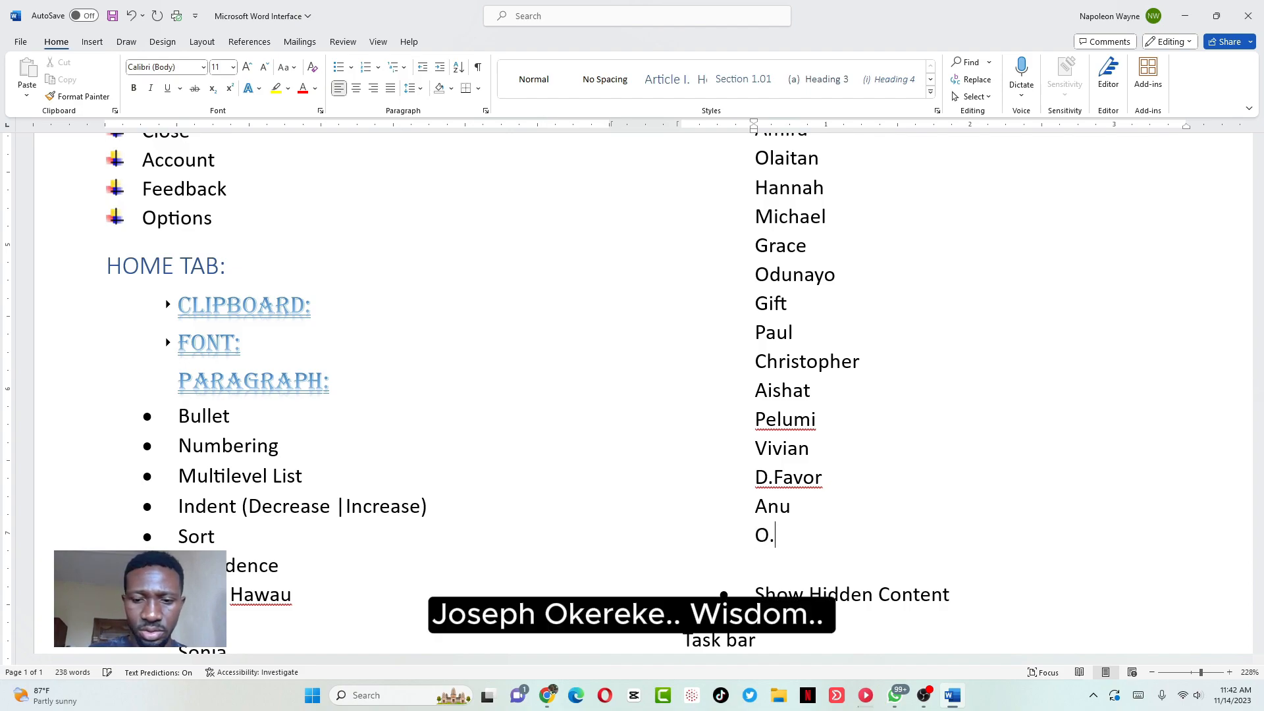
text(Joseph)
key(Return)
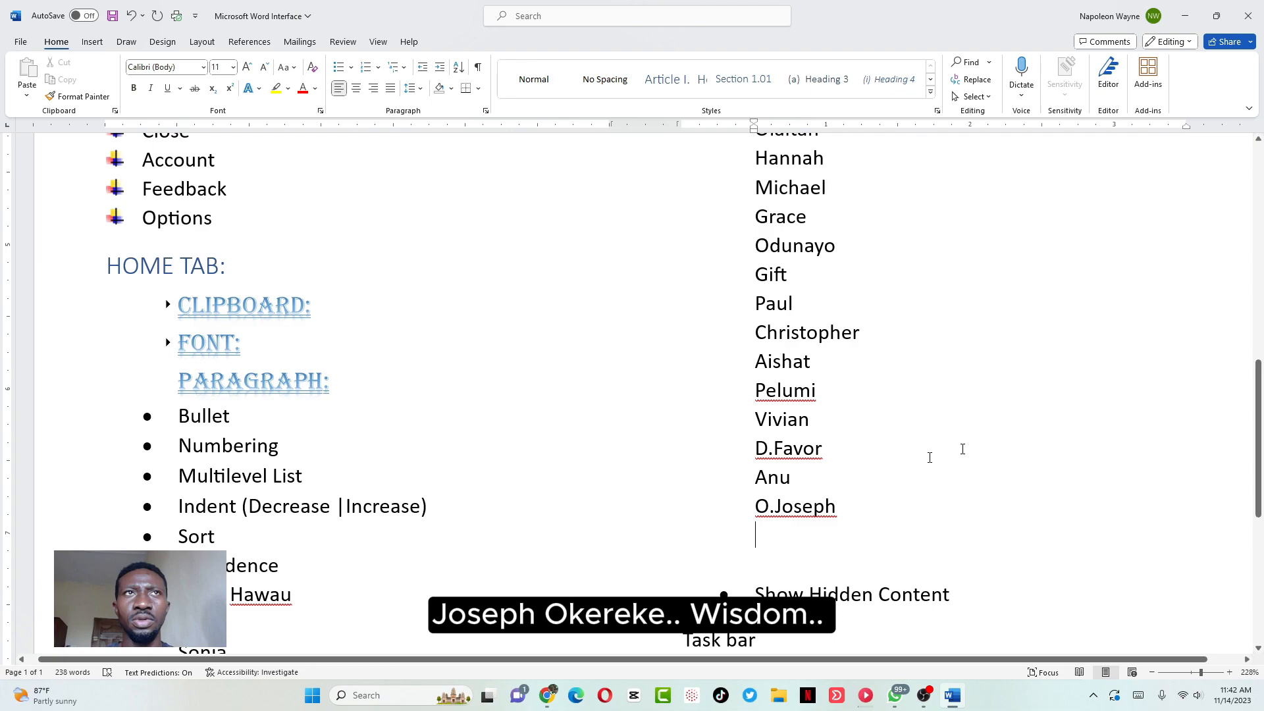
Add four further names to the second column, one per line
text(Wisdom)
key(Return)
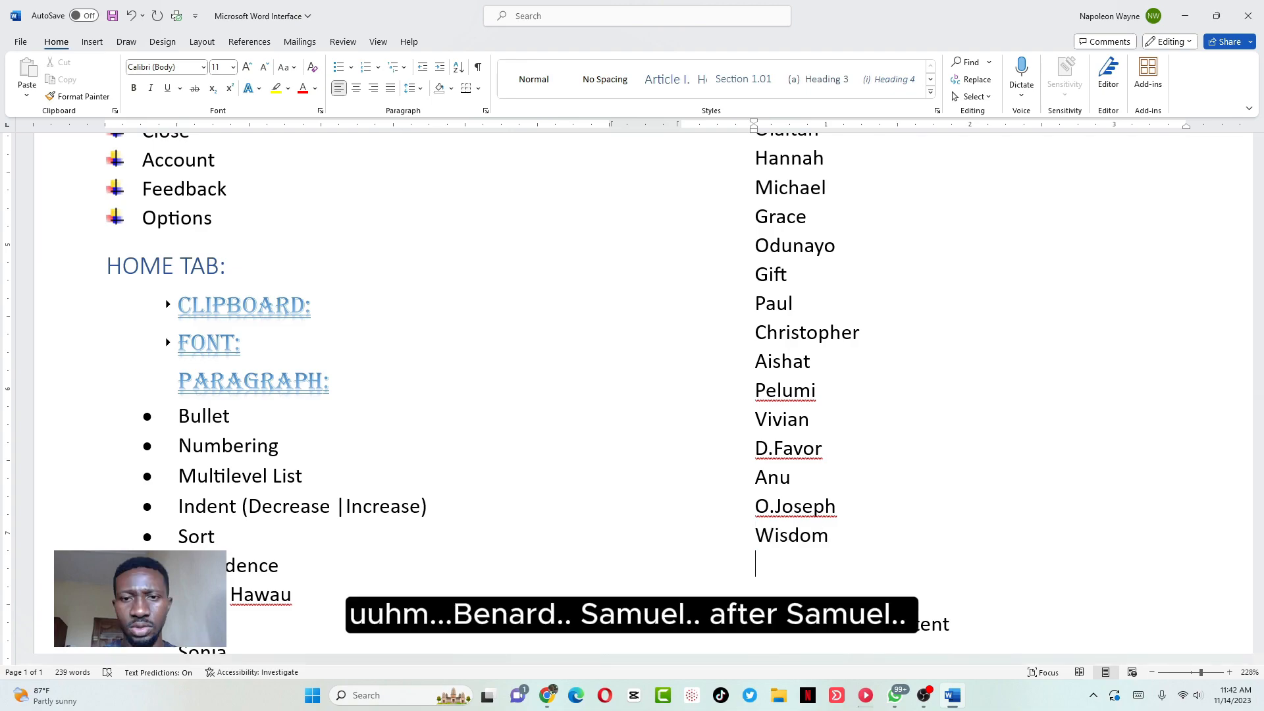
text(Benard)
key(Return)
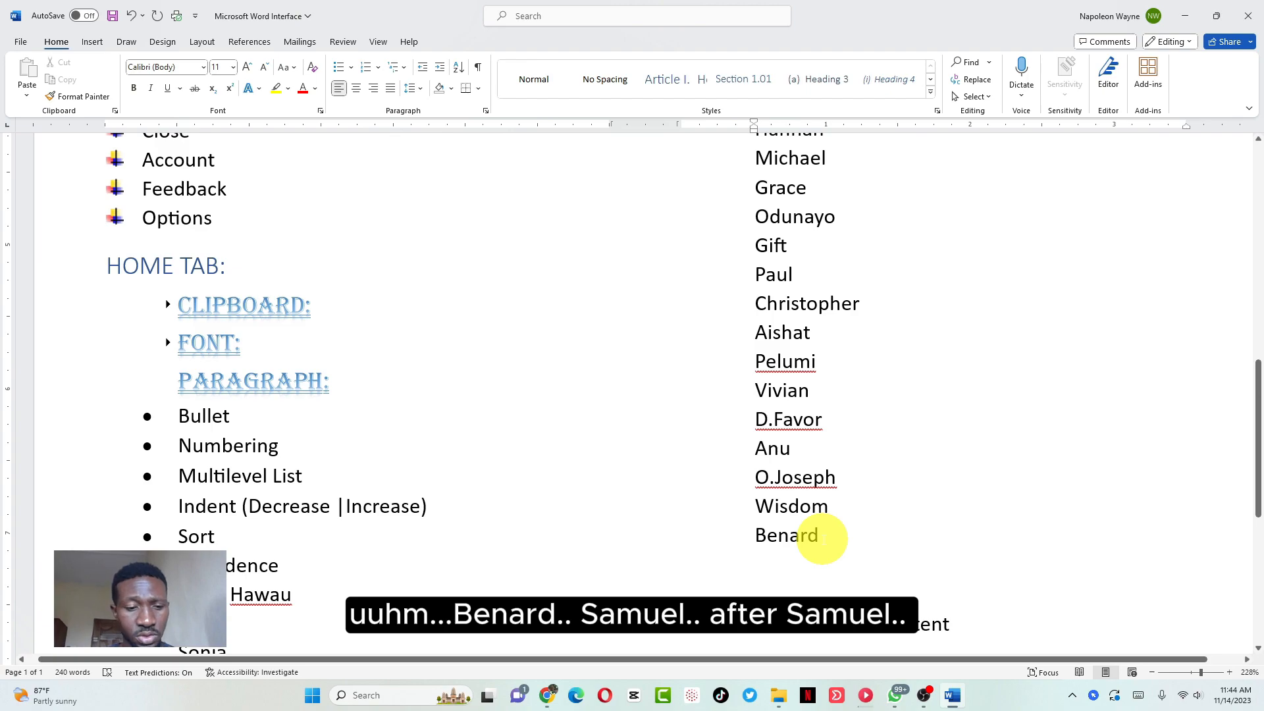
text(Samuel)
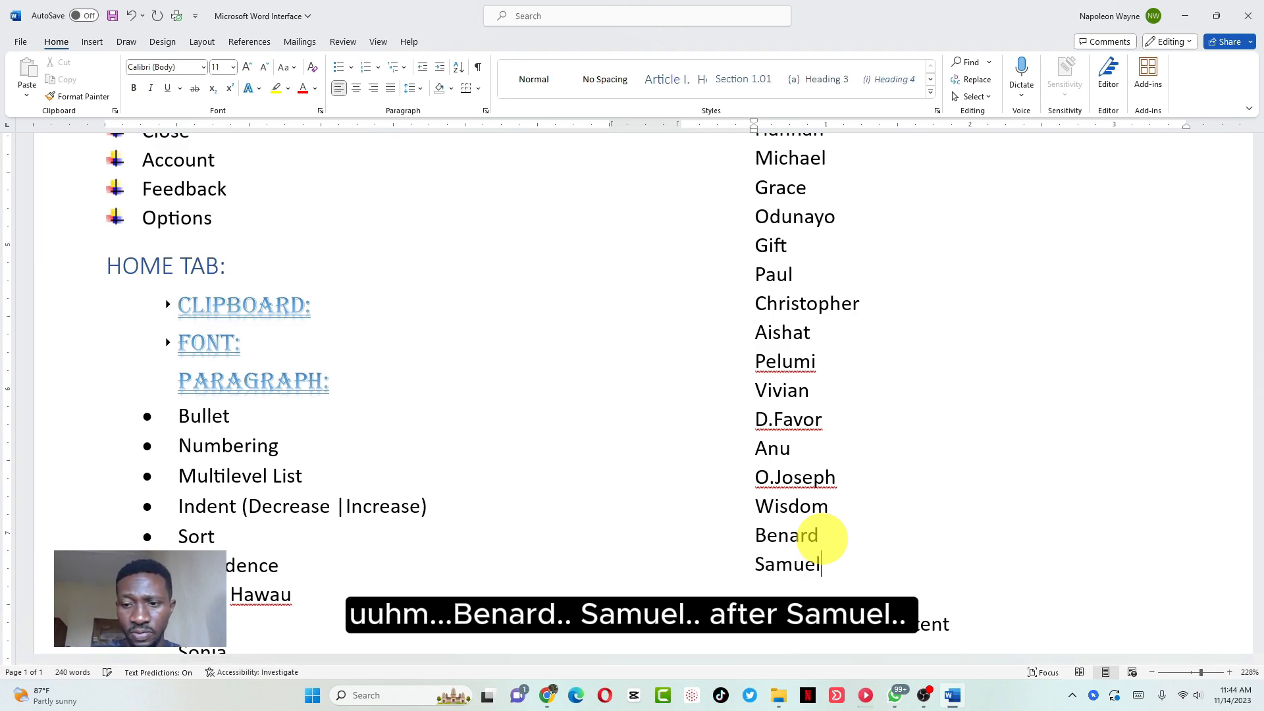
key(Return)
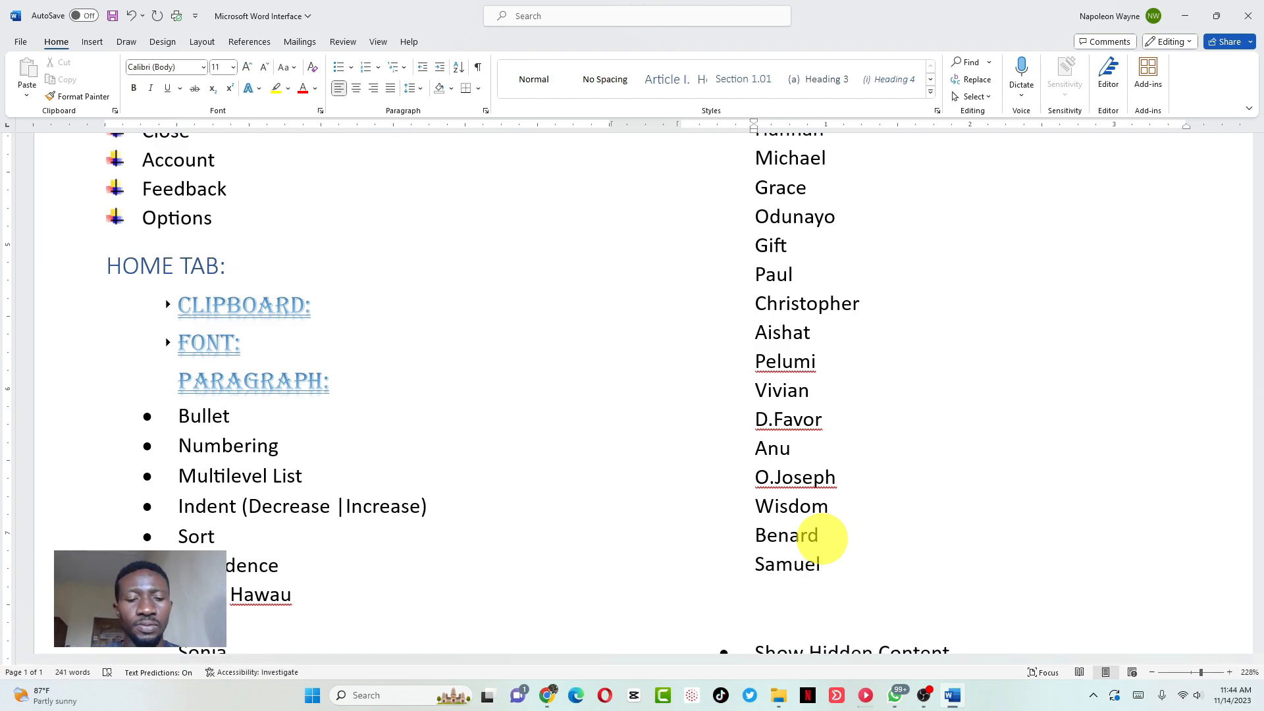
text(Ezekiel)
key(Return)
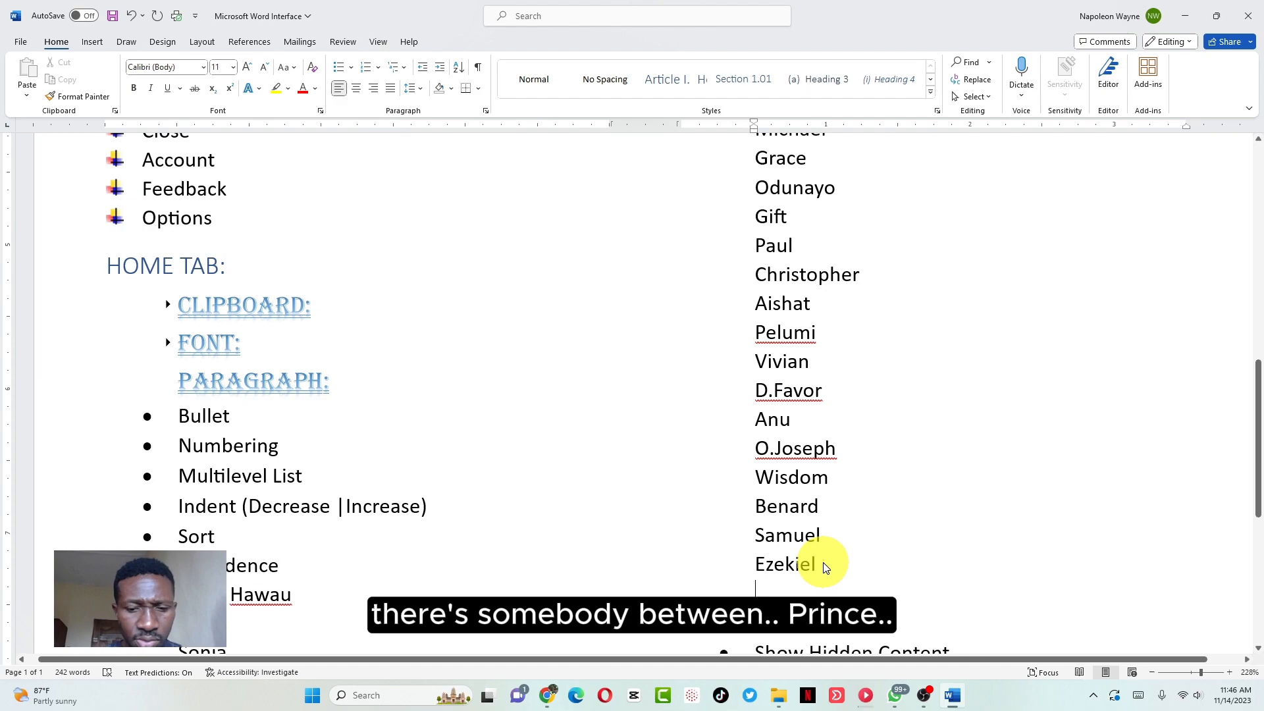
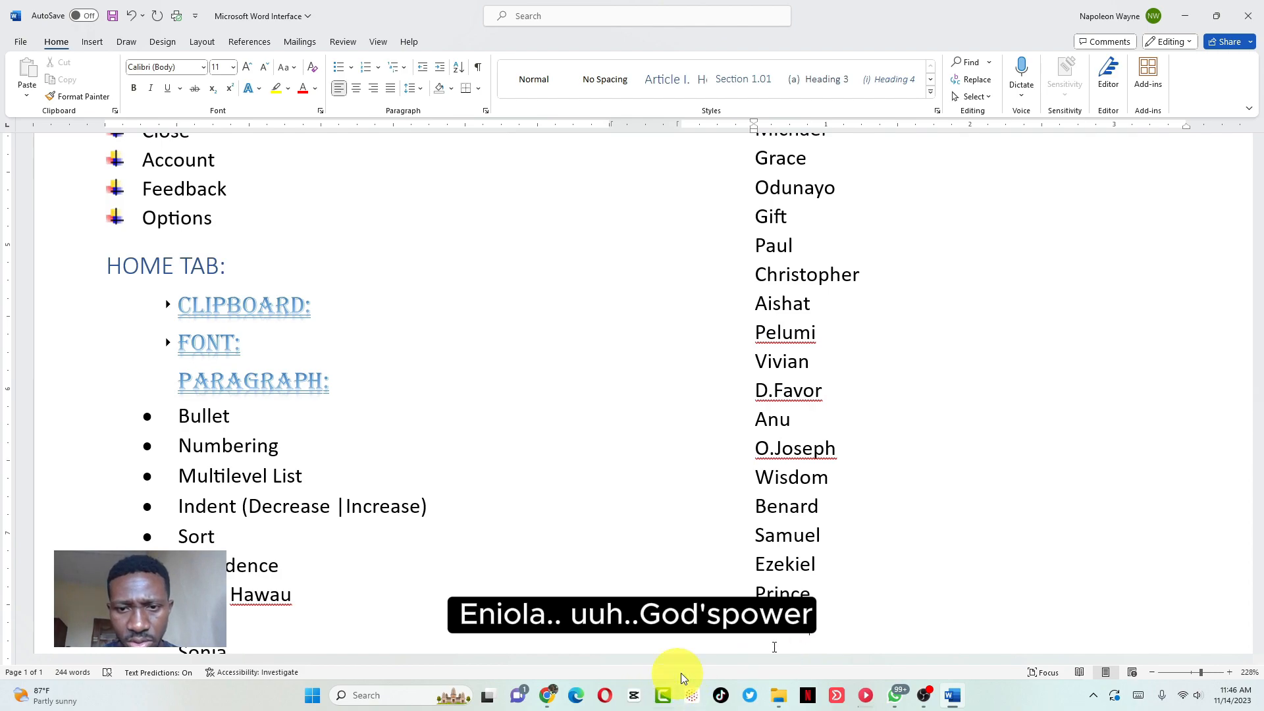
Type the last four names to complete the second column
key(Return)
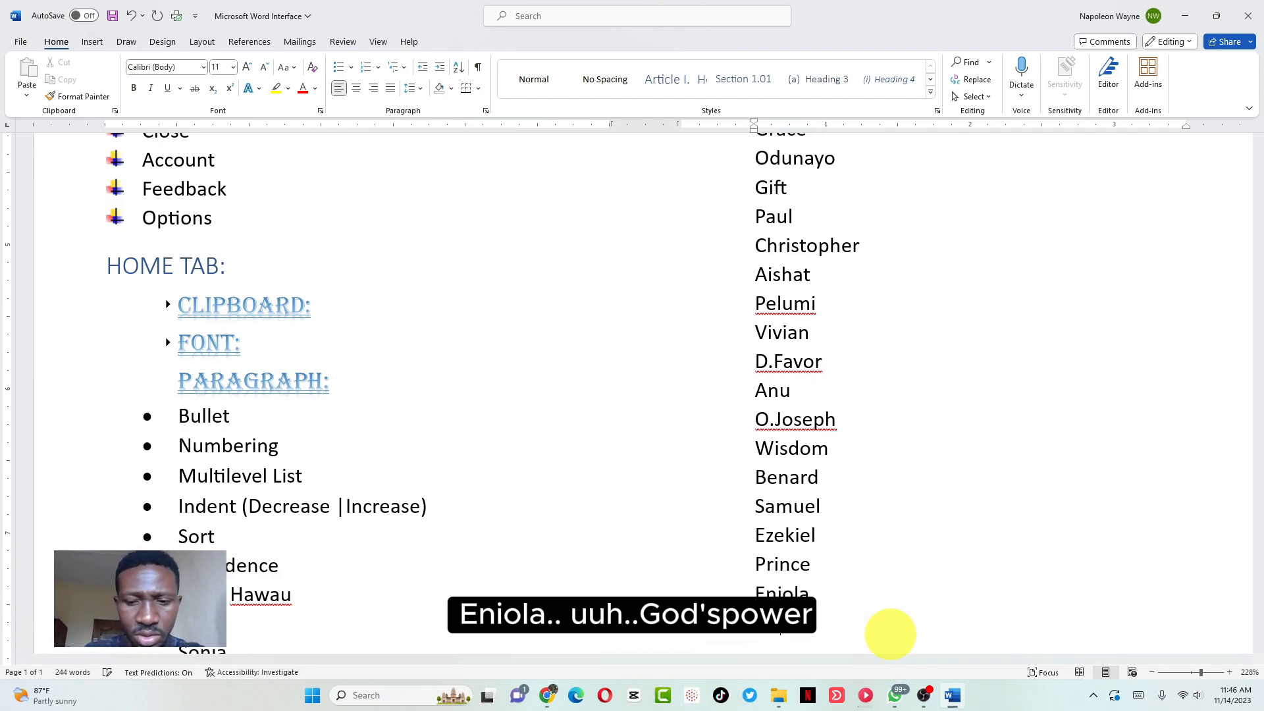
text(Godspower)
key(Return)
text(M)
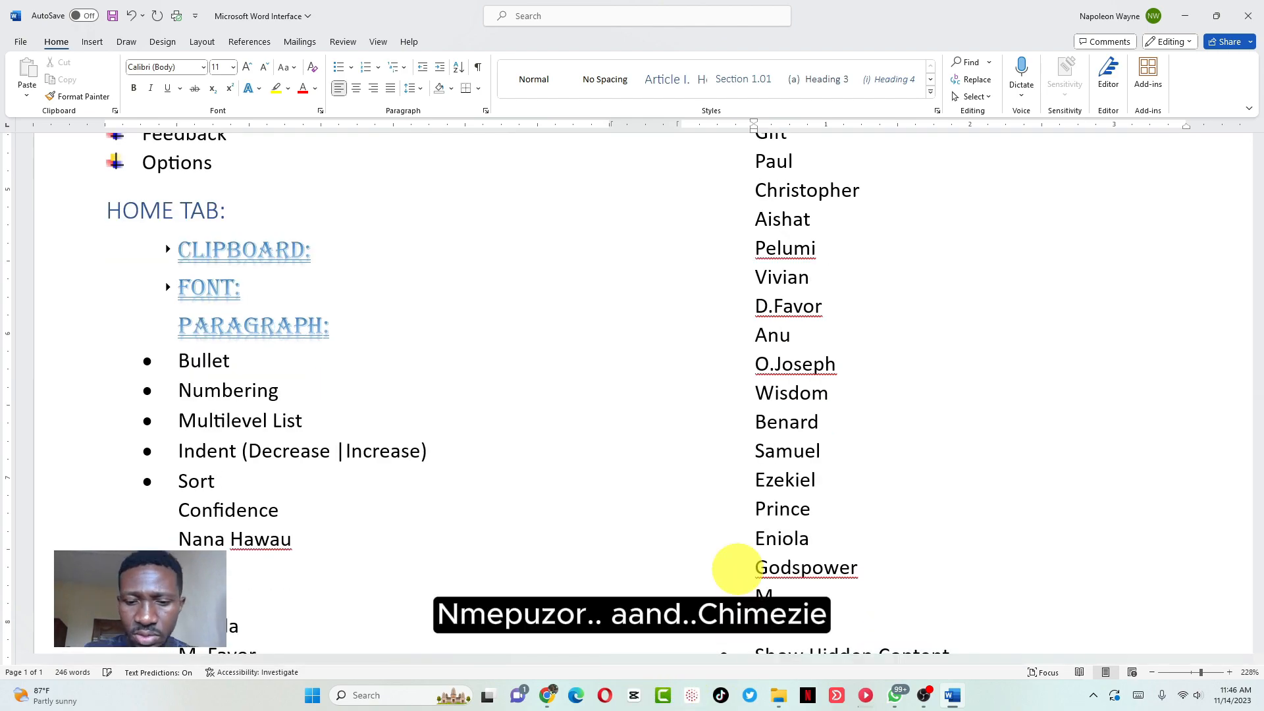
text(m)
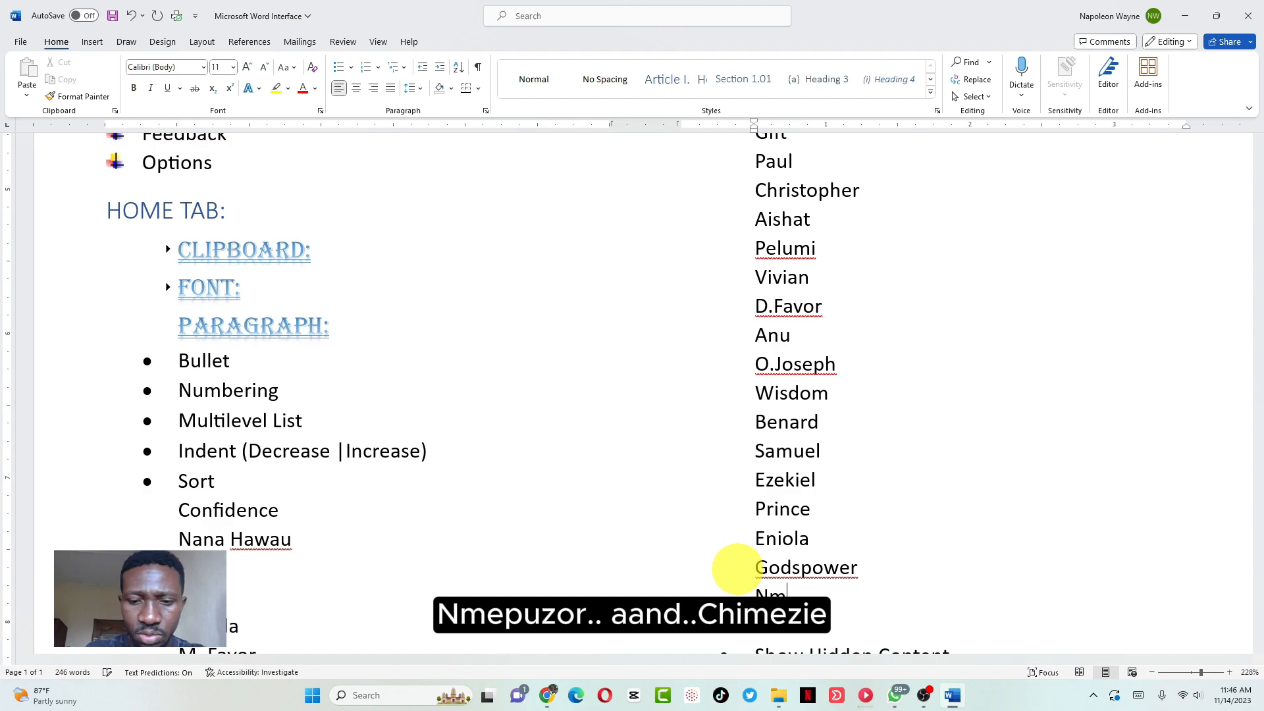
text(epuzor)
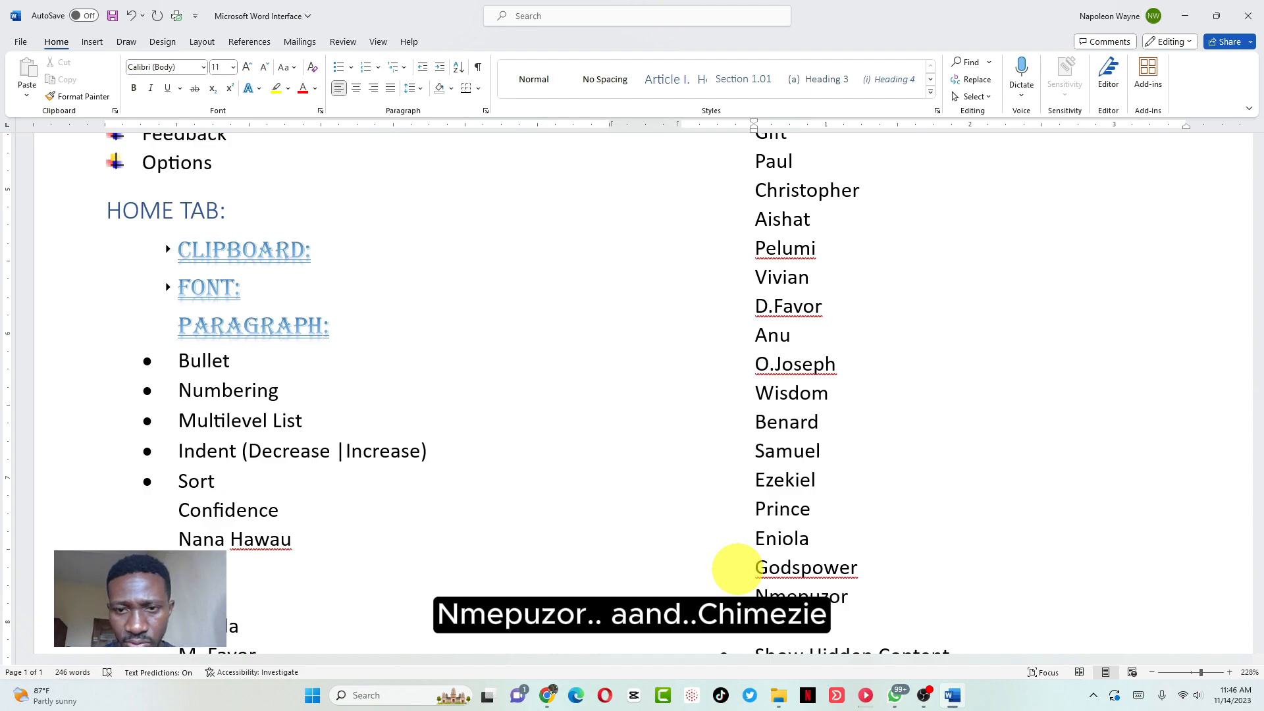
key(Return)
text(Chimezie)
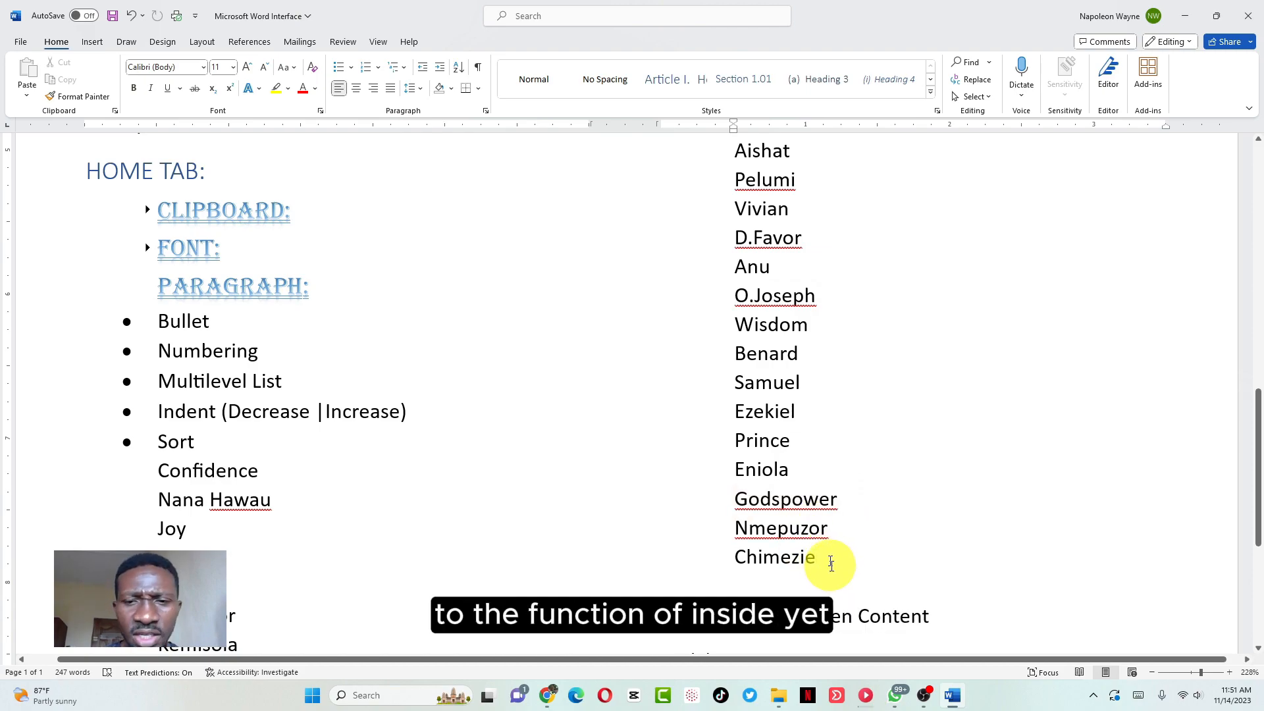
Select the whole second name column from its last name up to the first
click(830, 557)
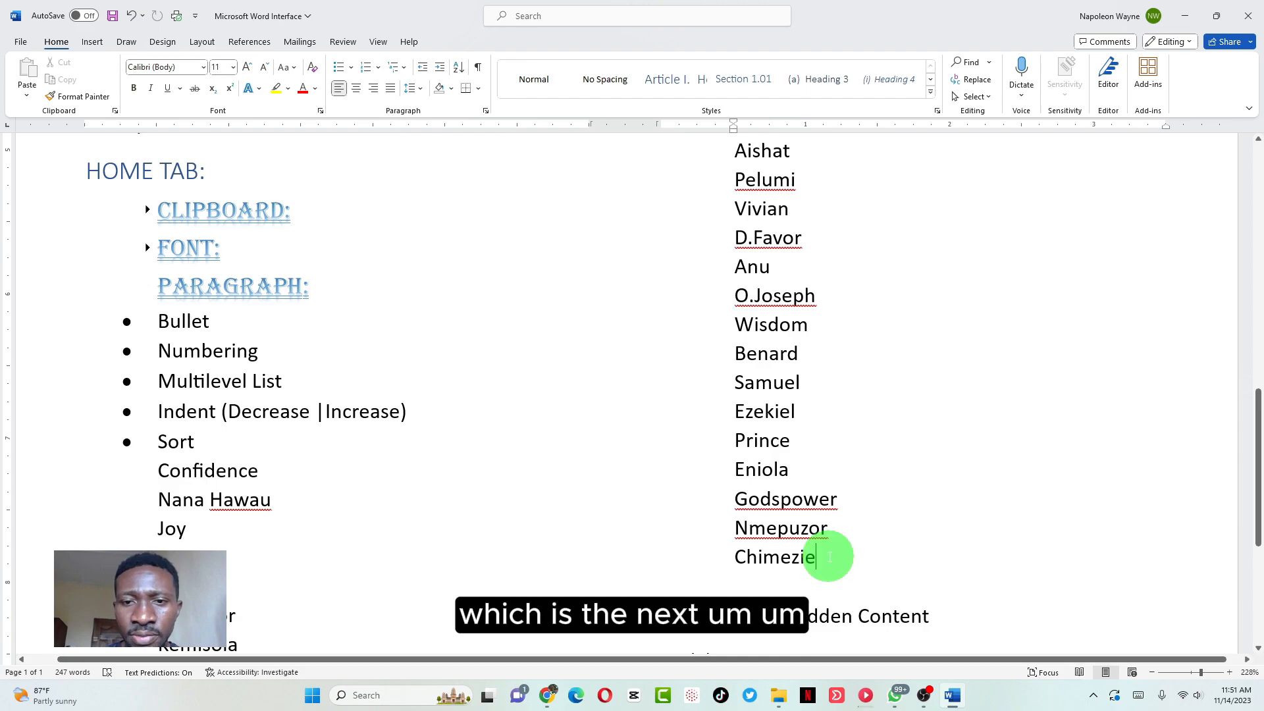
click(830, 557)
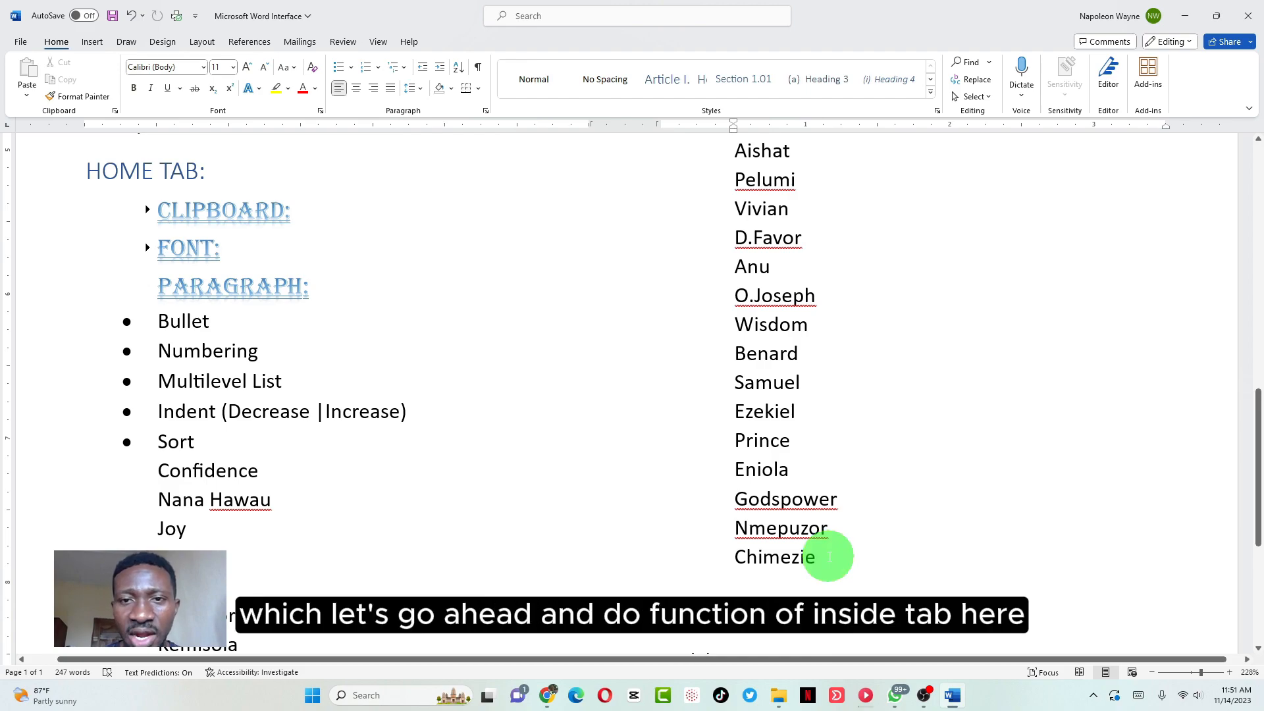
drag(830, 557, 728, 146)
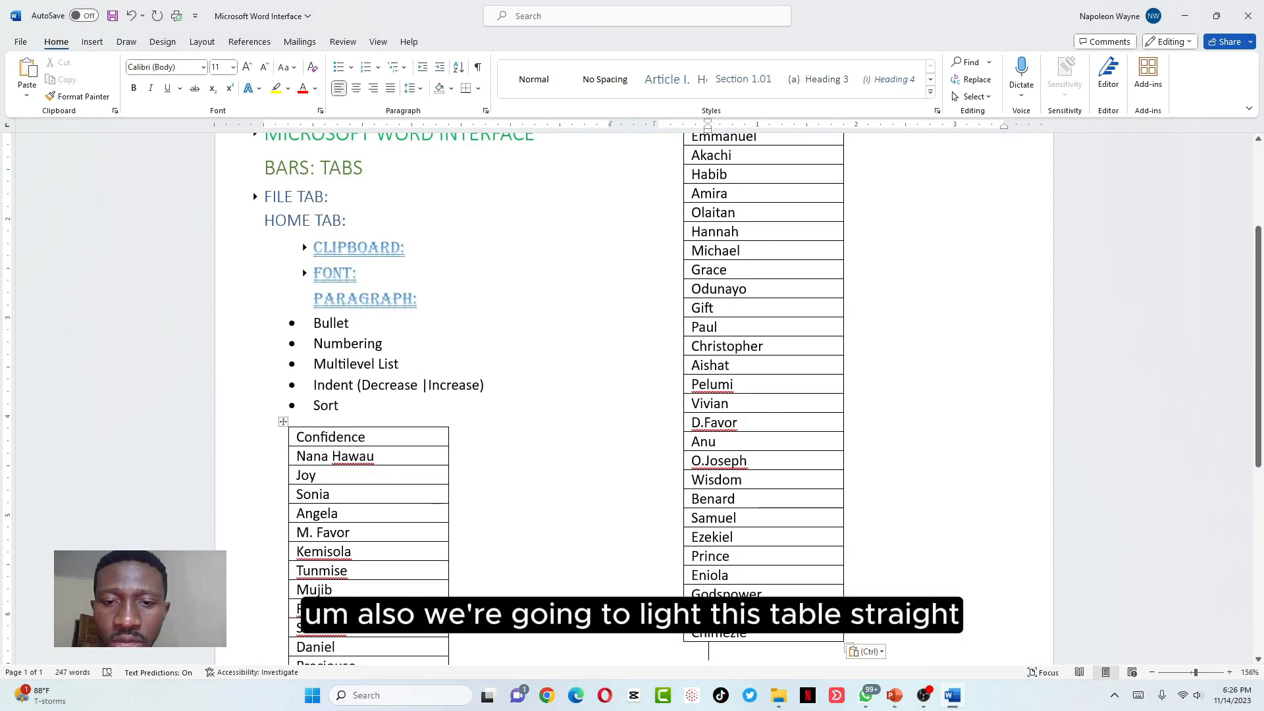
Sort both name tables by Column 1 in ascending alphabetical order
drag(773, 635, 343, 446)
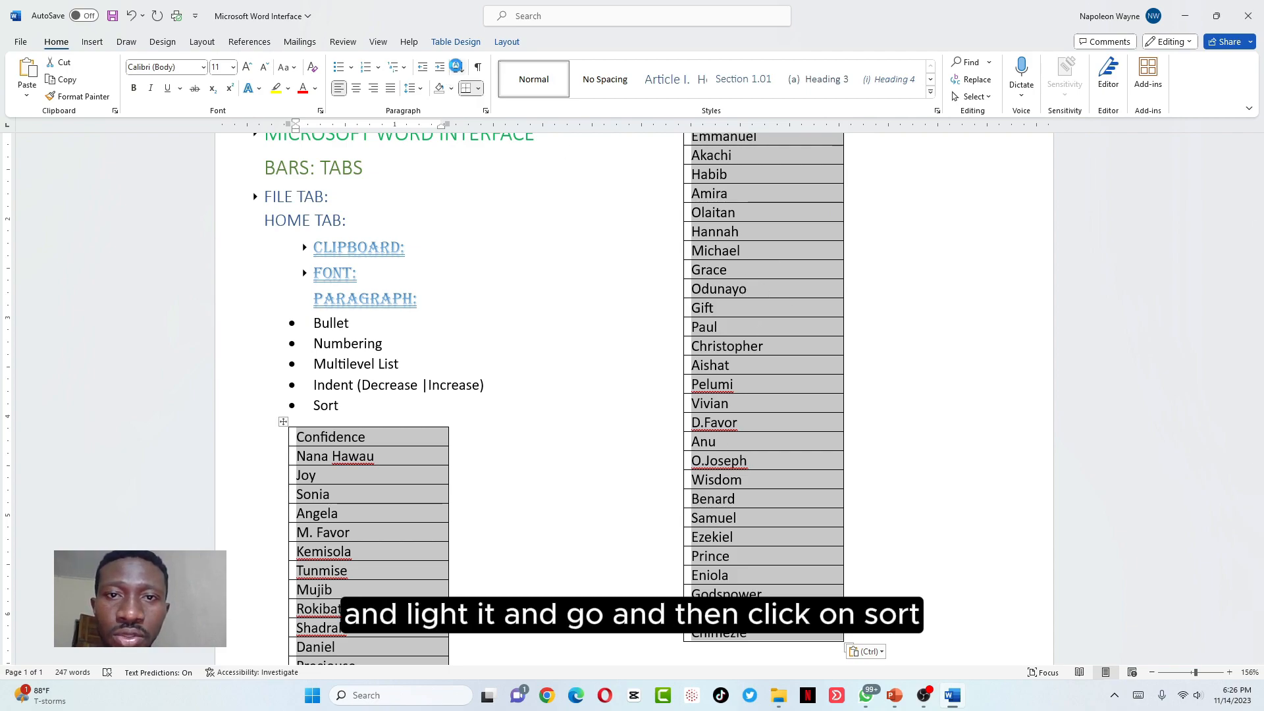
click(459, 67)
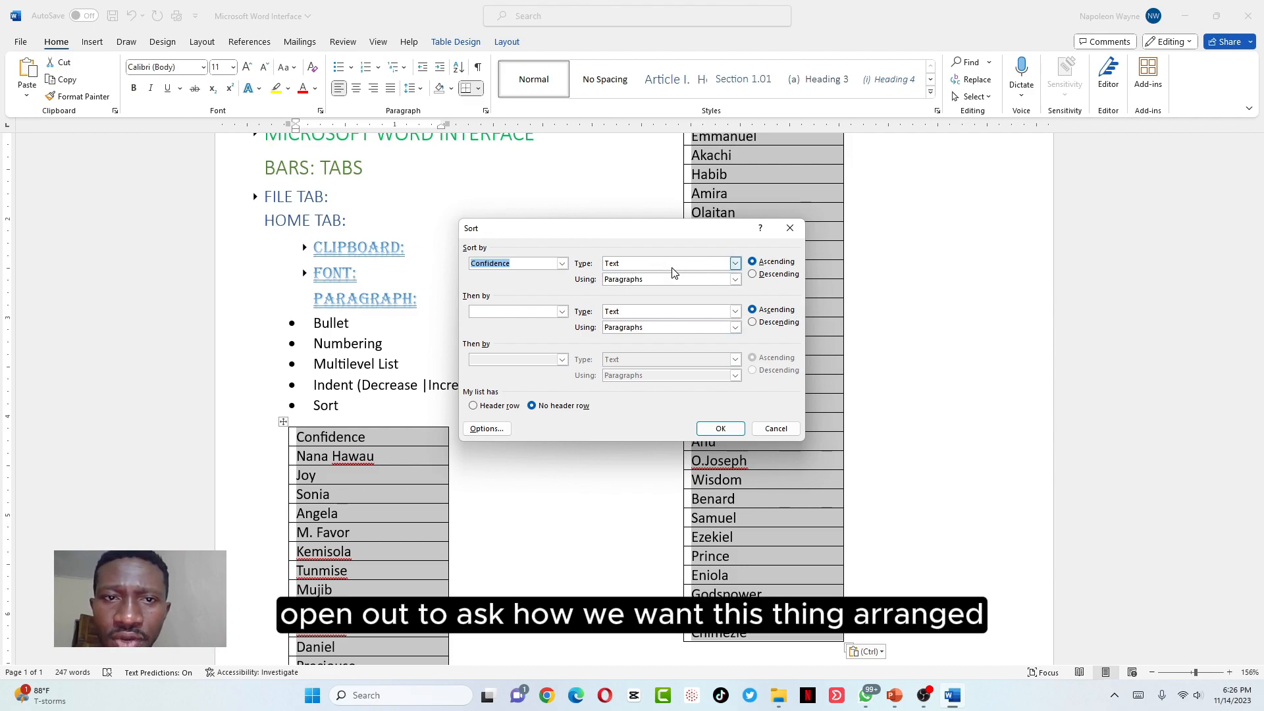
click(562, 264)
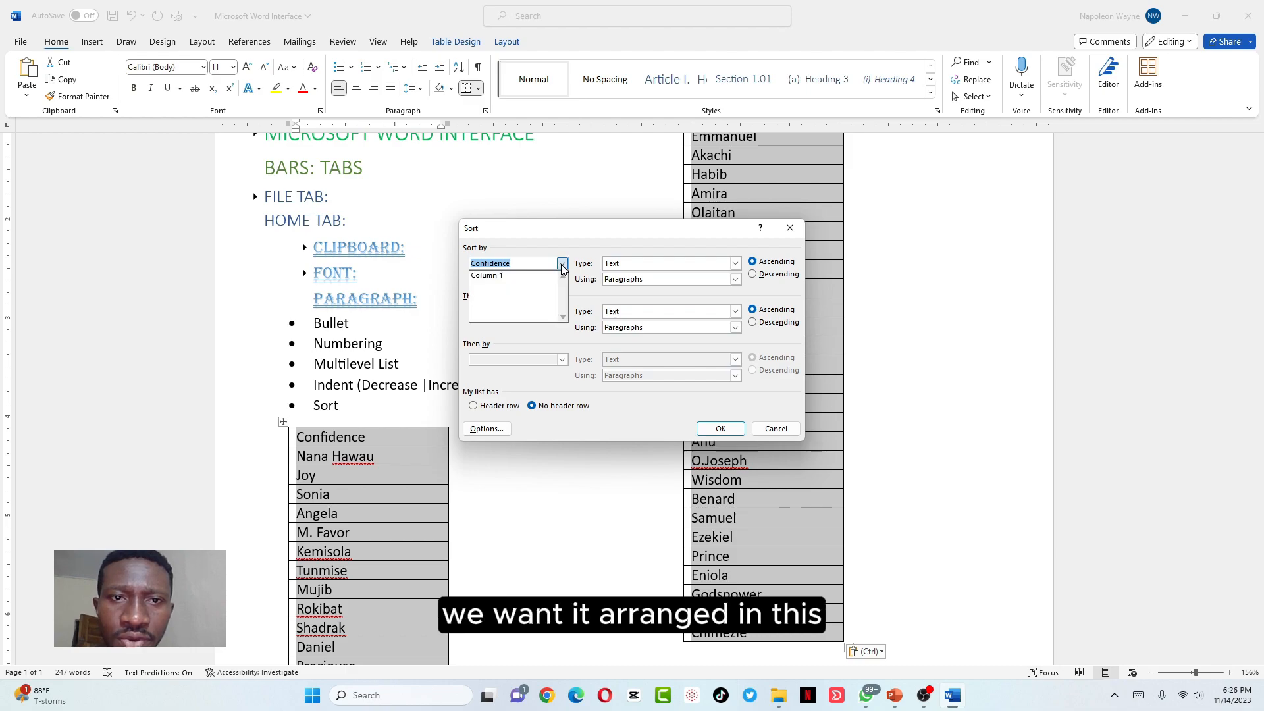
click(517, 277)
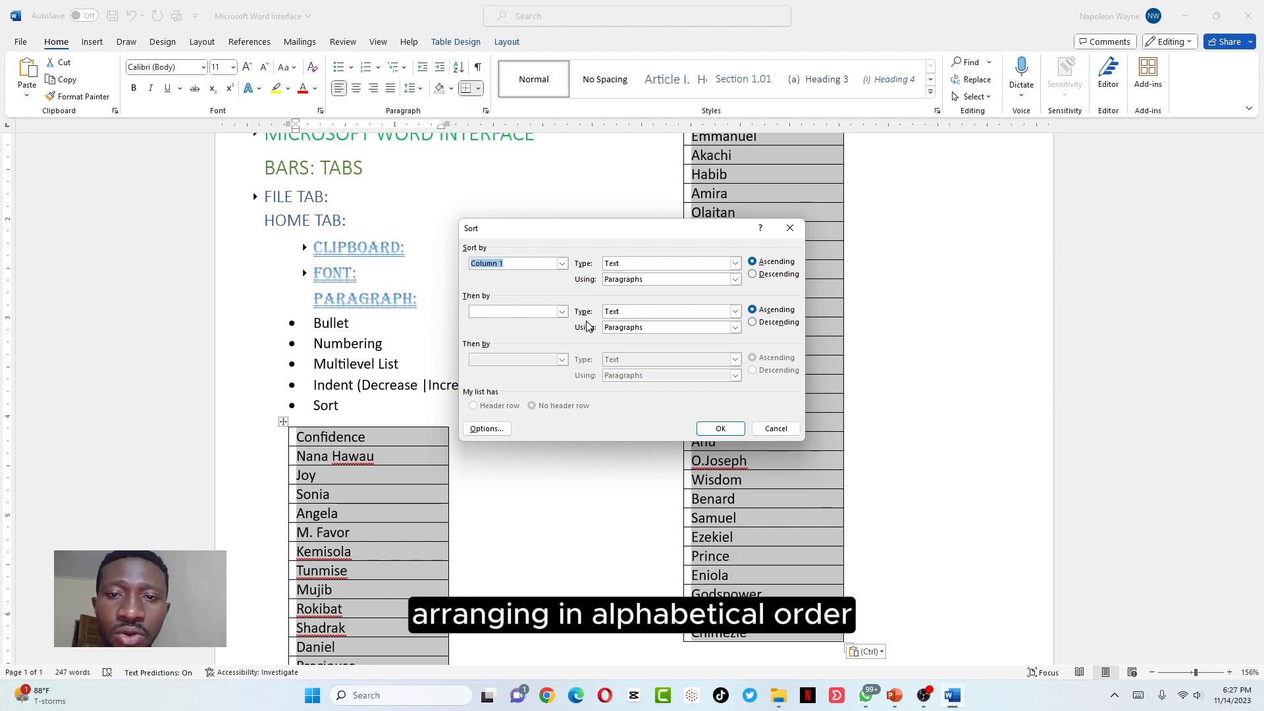
click(730, 429)
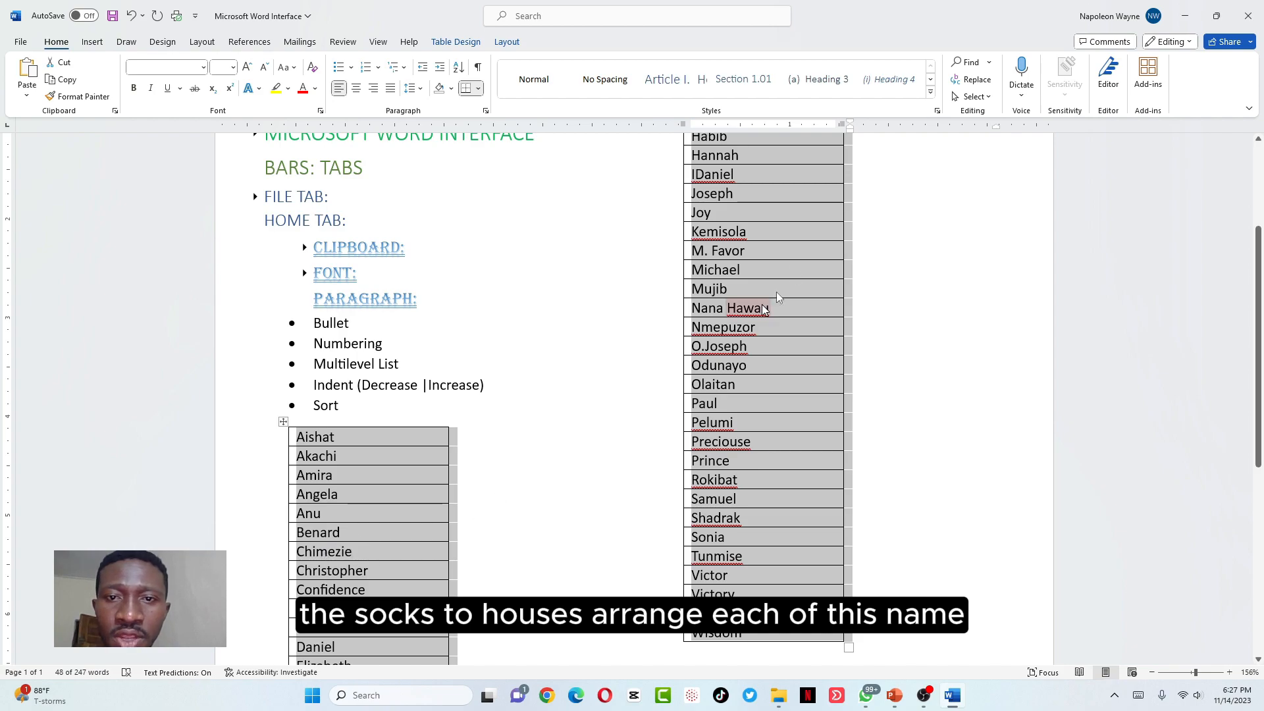
Deselect the tables and undo the alphabetical sort
click(729, 330)
right_click(729, 331)
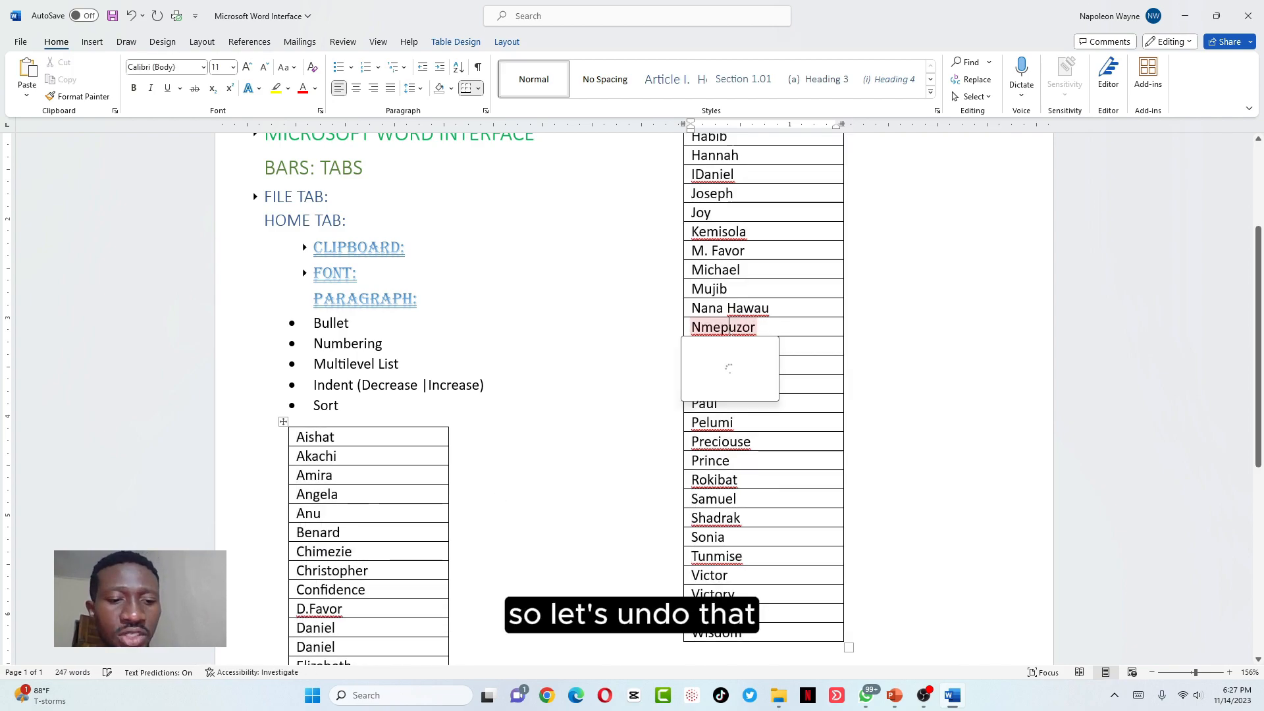
key(ctrl+z)
key(ctrl+z)
Paste a copy of the name lists below Task bar as text only
key(ctrl+v)
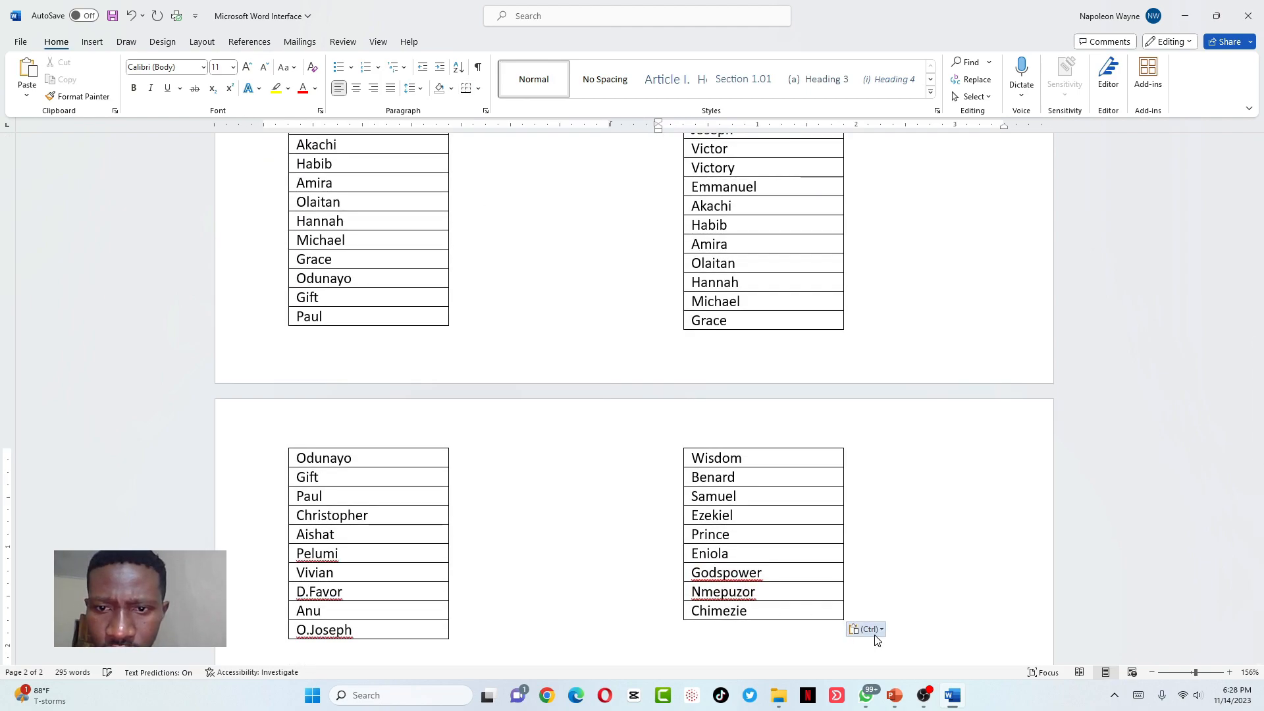
click(868, 628)
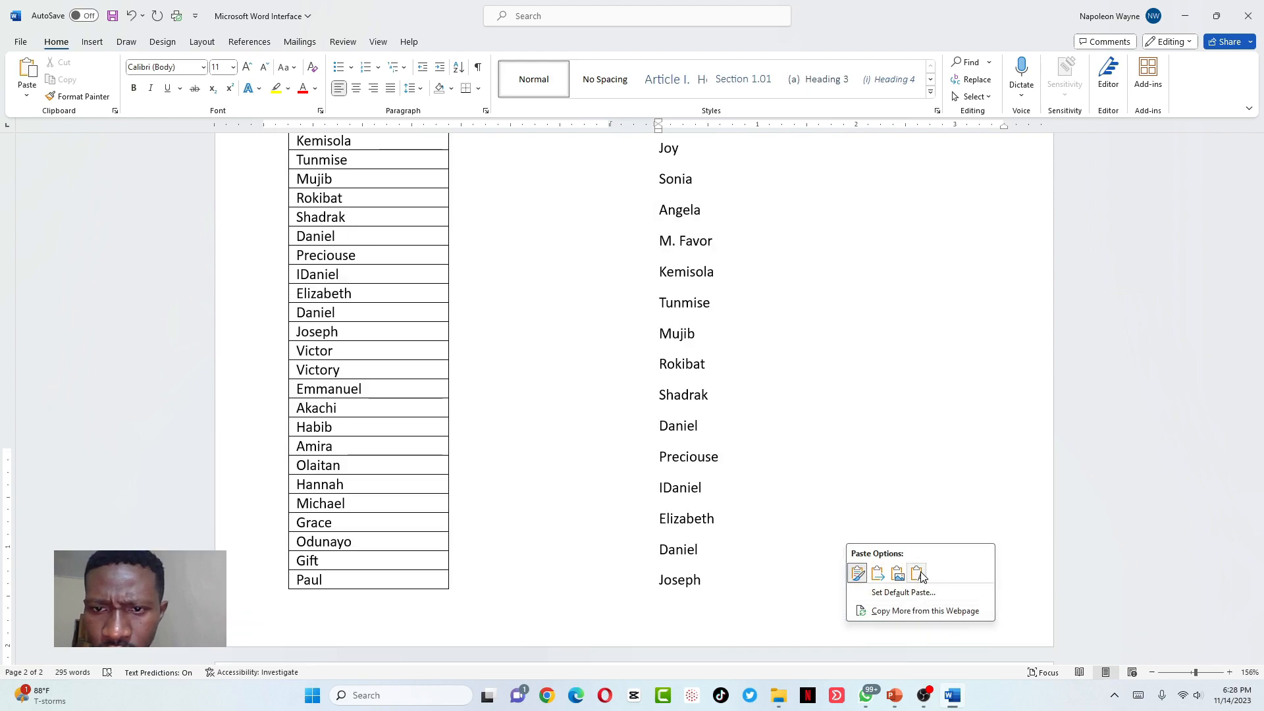
click(920, 576)
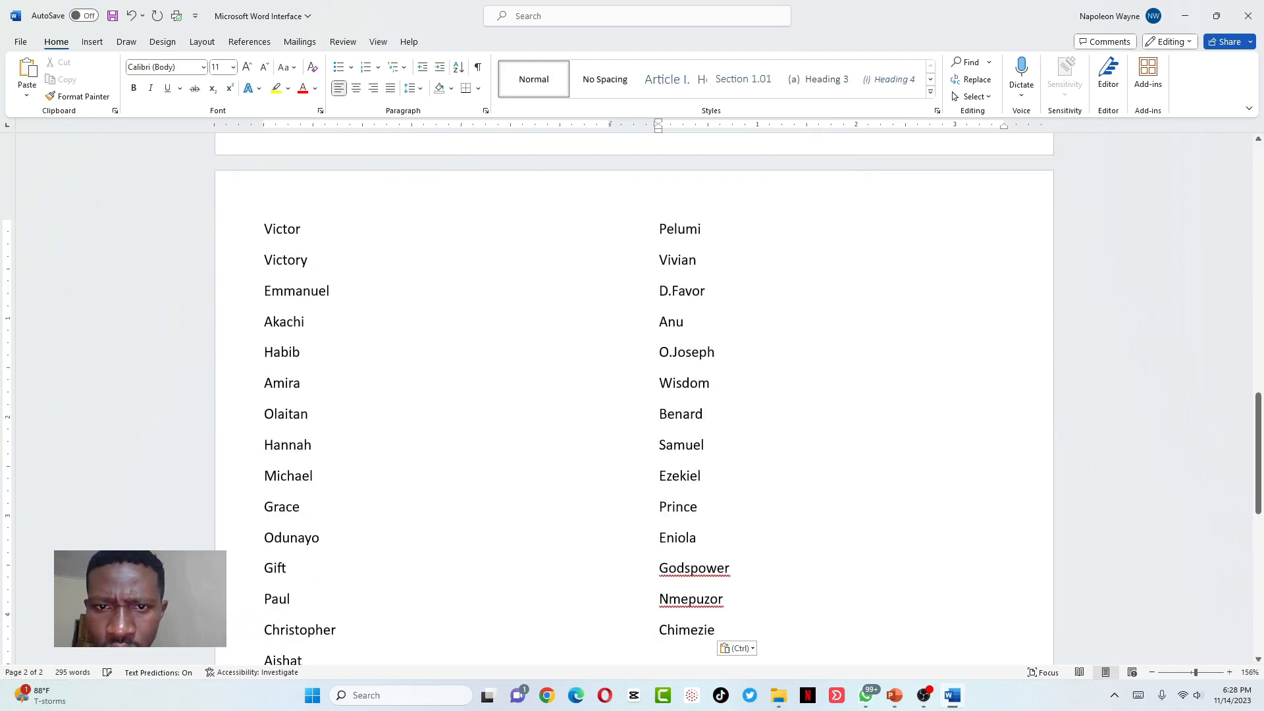
Select both pasted plain-text name columns
scroll(632, 395, up, 15)
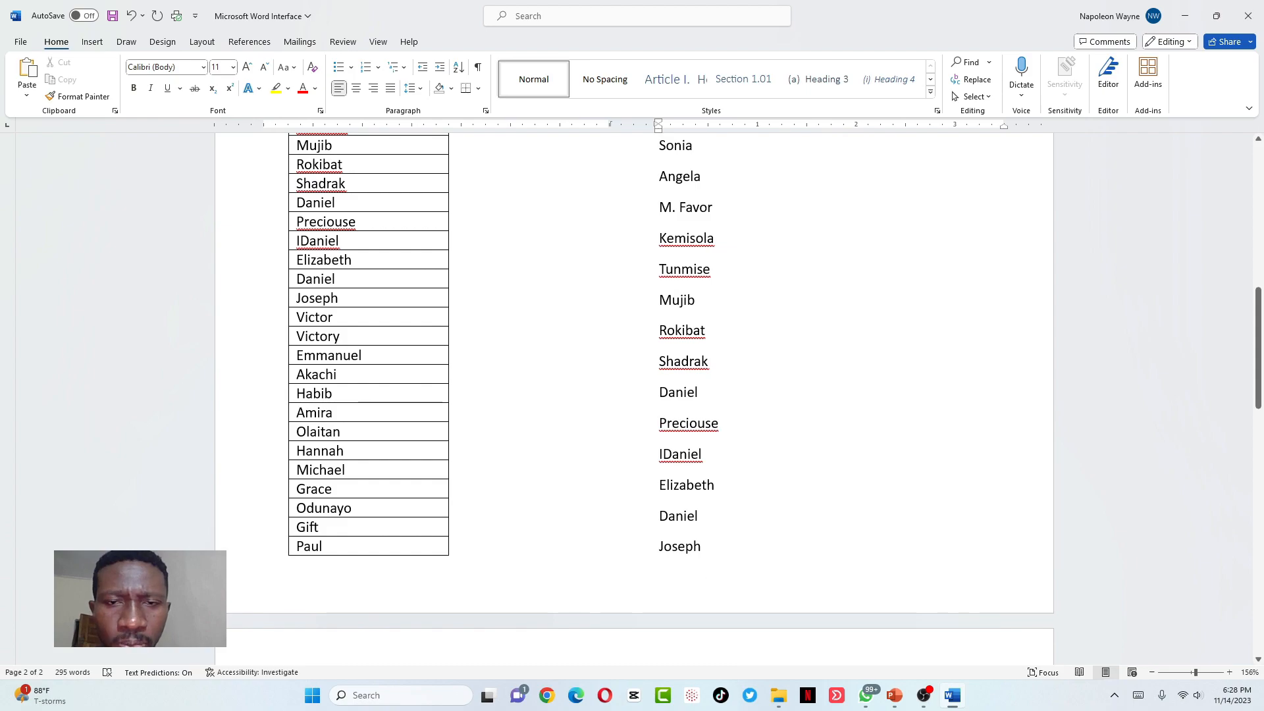
scroll(631, 395, down, 12)
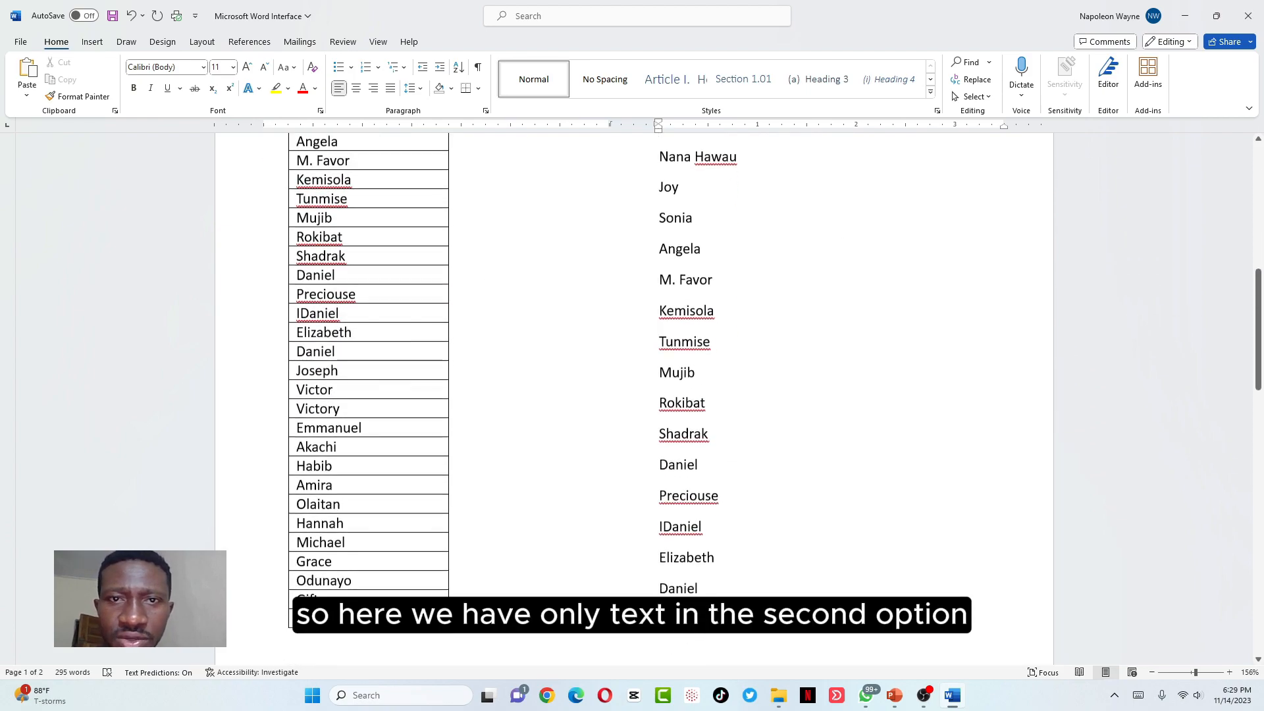
scroll(632, 395, up, 12)
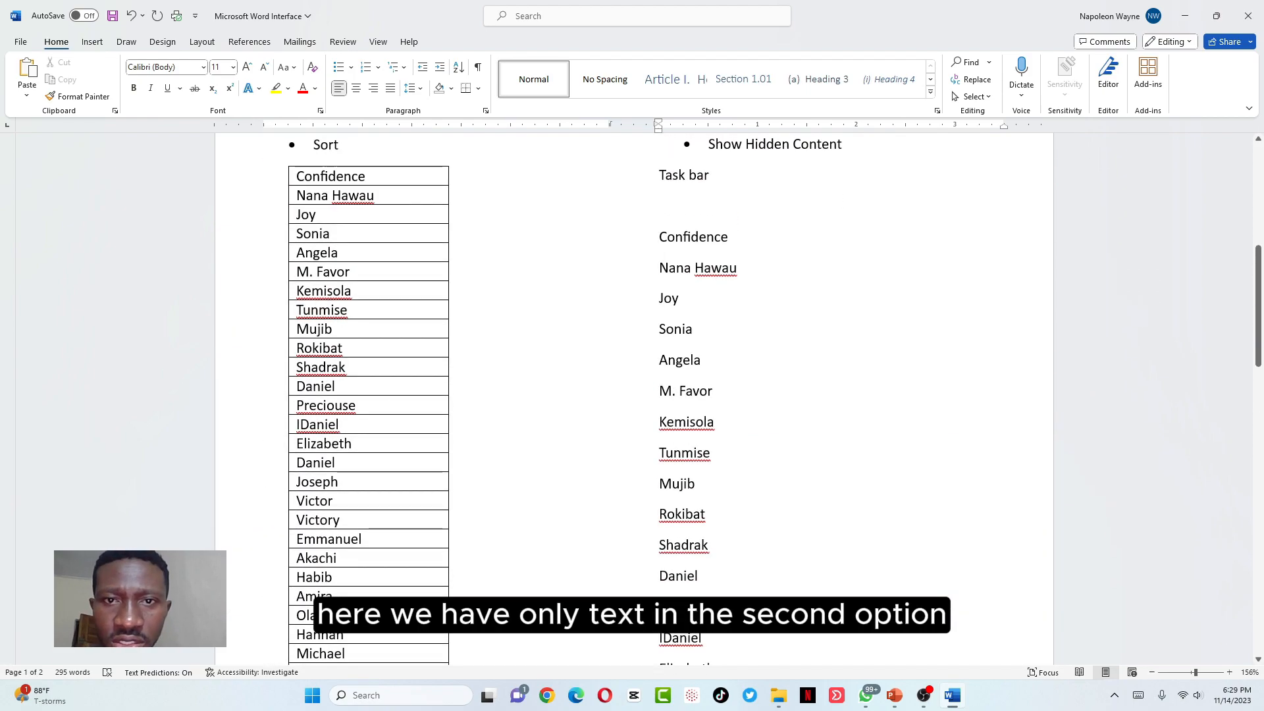
scroll(632, 395, up, 3)
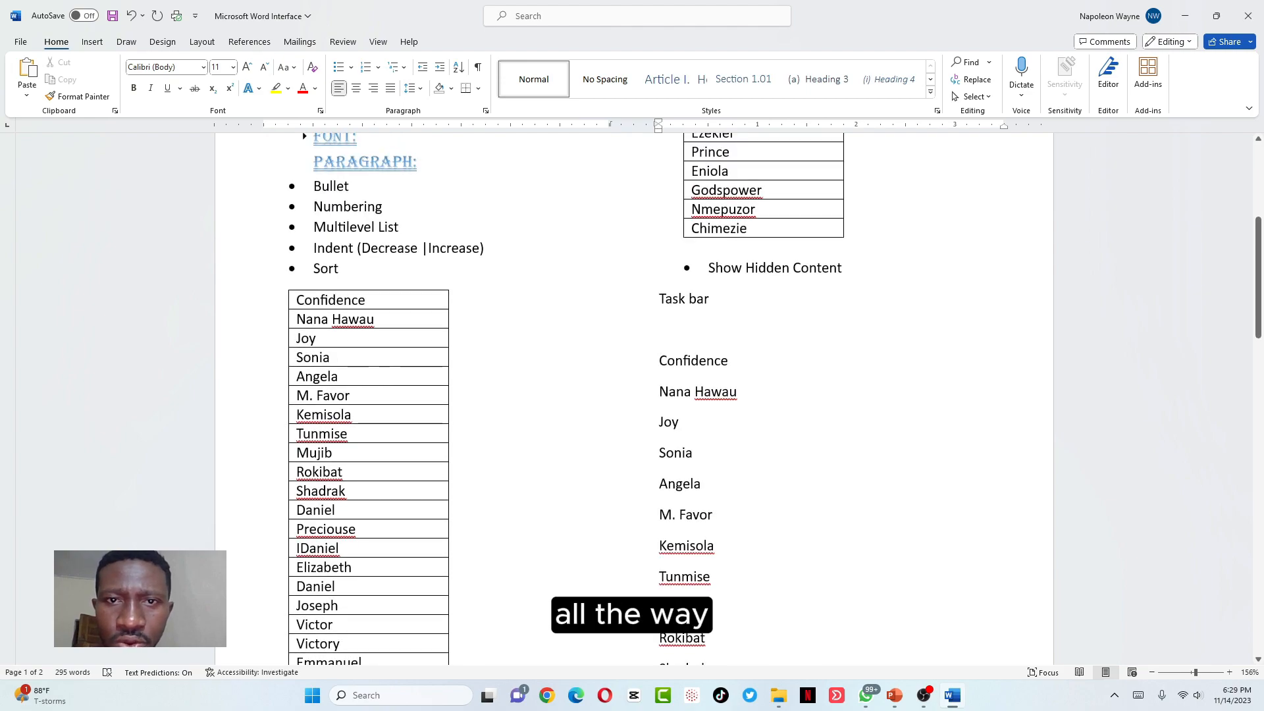
scroll(632, 394, down, 15)
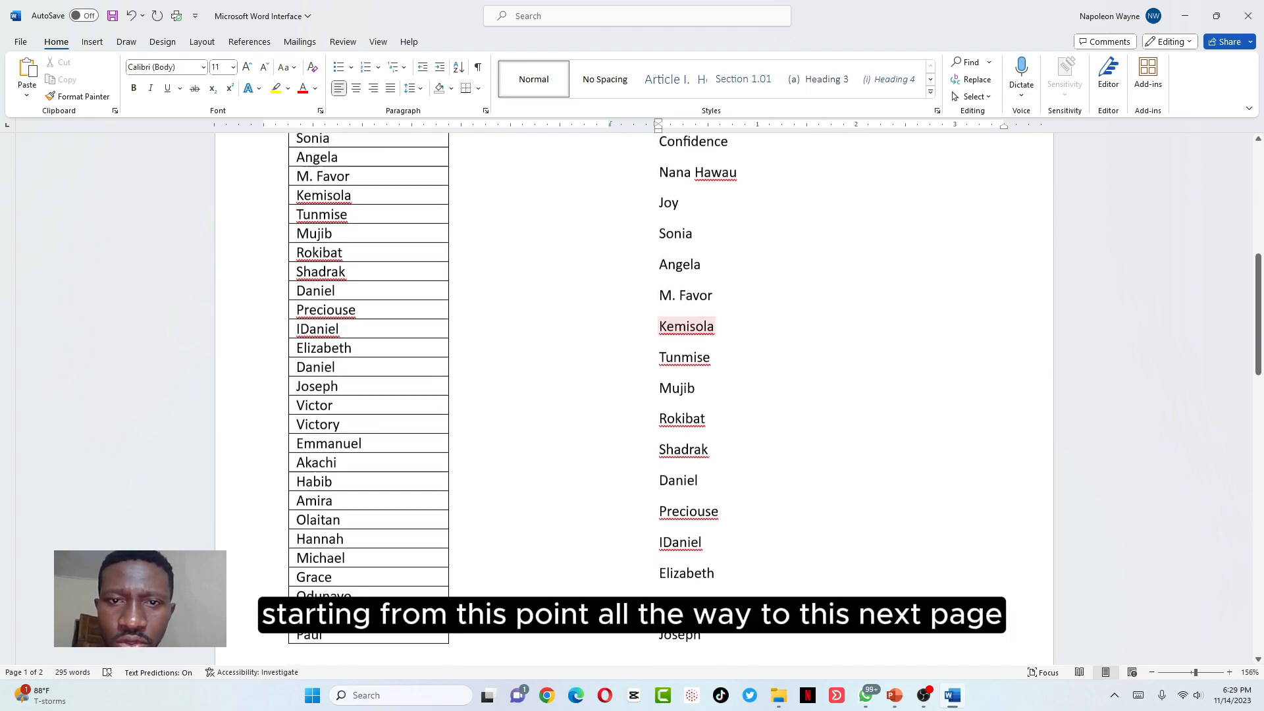
scroll(709, 424, down, 1)
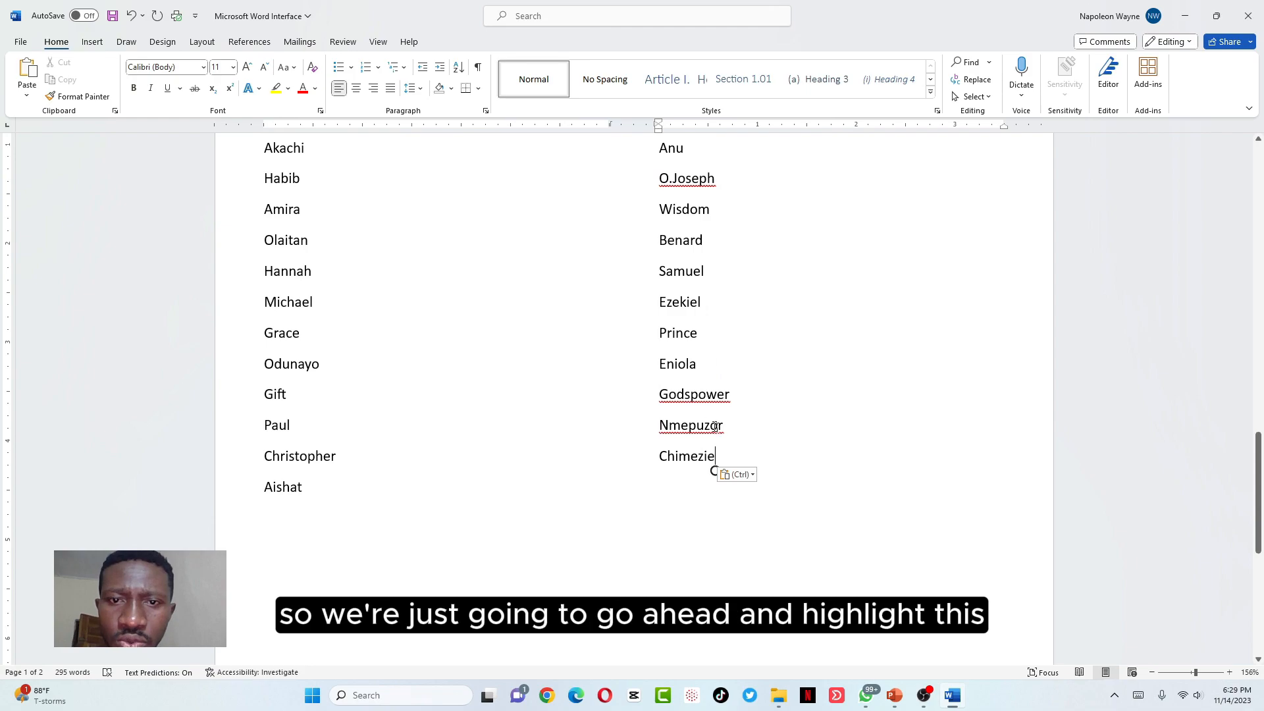
drag(713, 470, 660, 305)
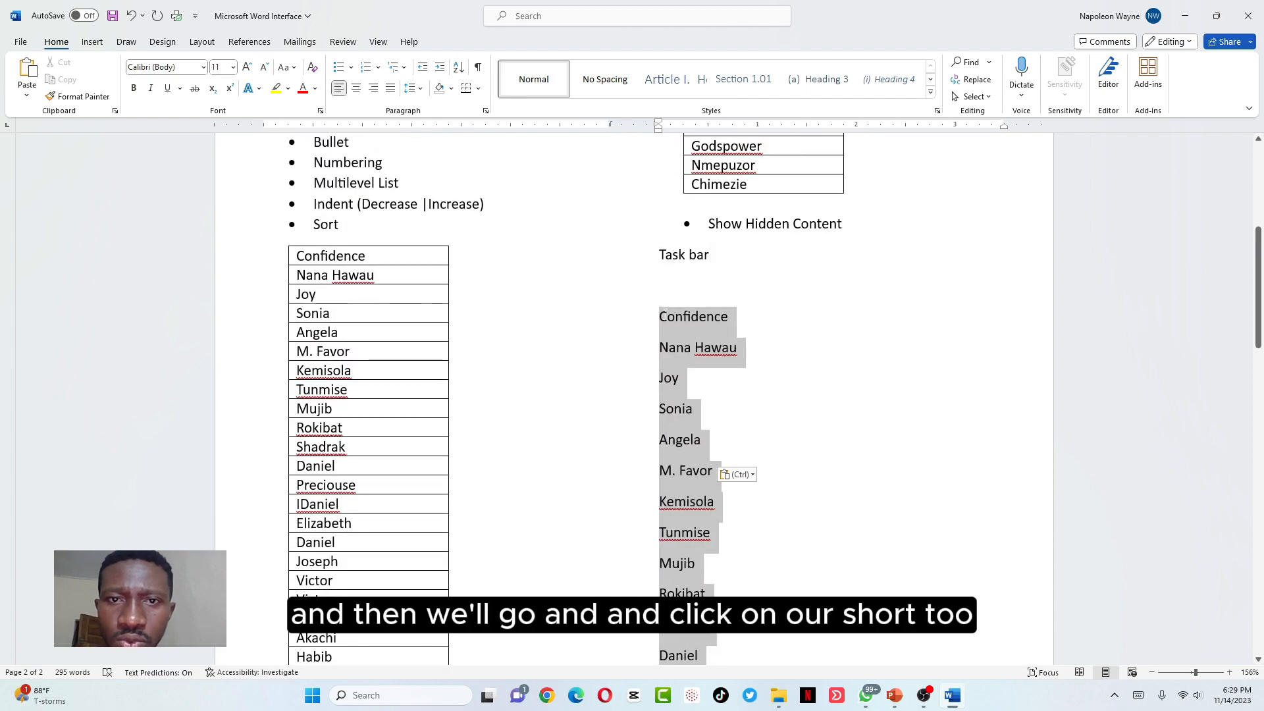
Sort the pasted names by paragraphs in descending order
click(459, 66)
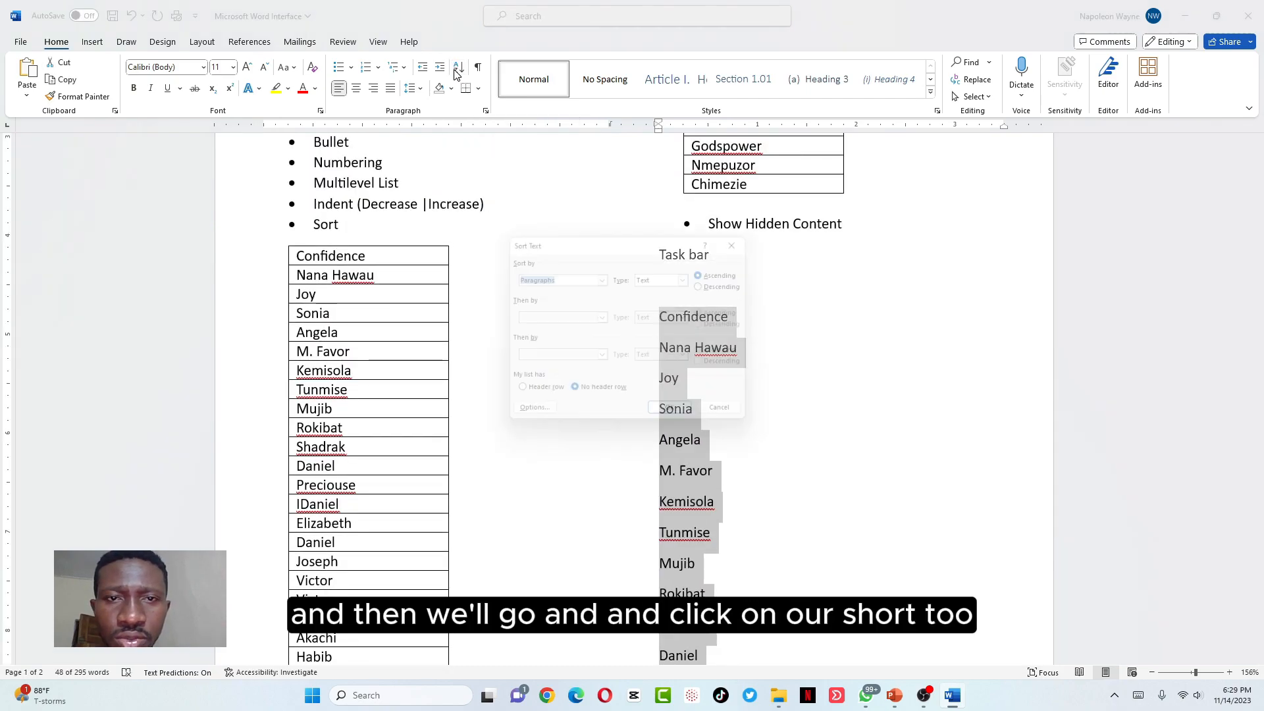
click(604, 276)
click(604, 277)
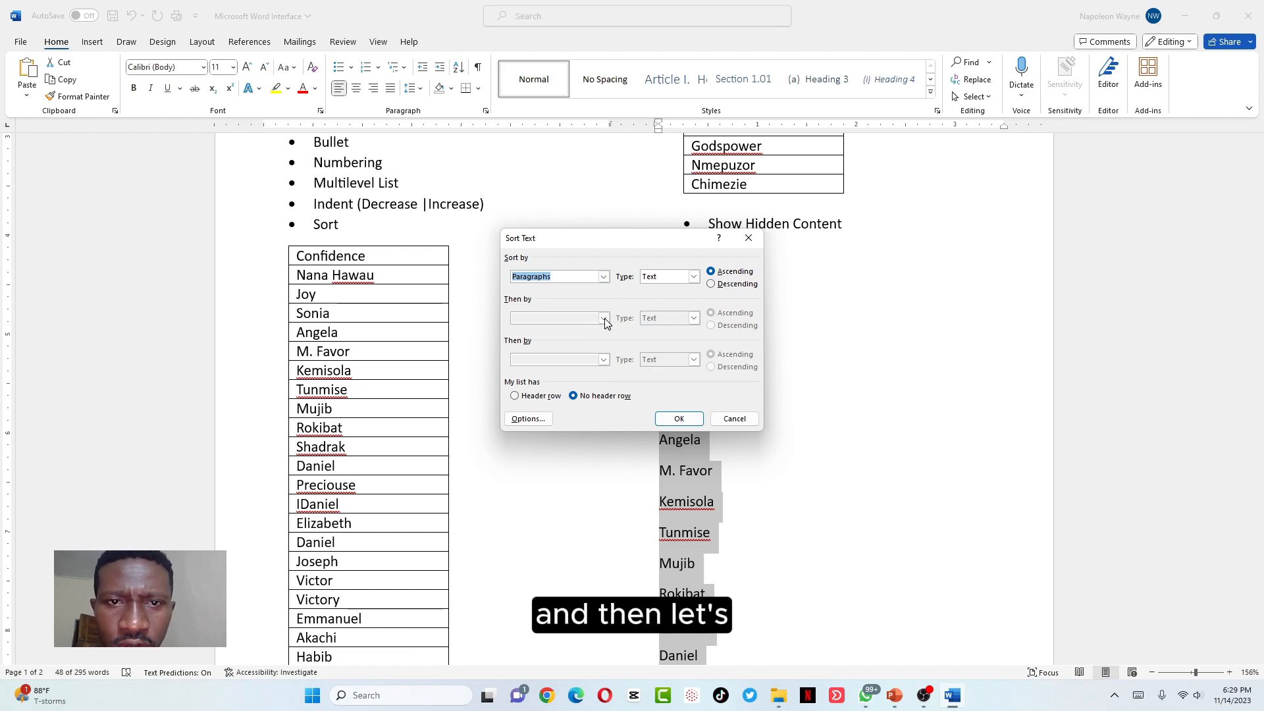
click(710, 288)
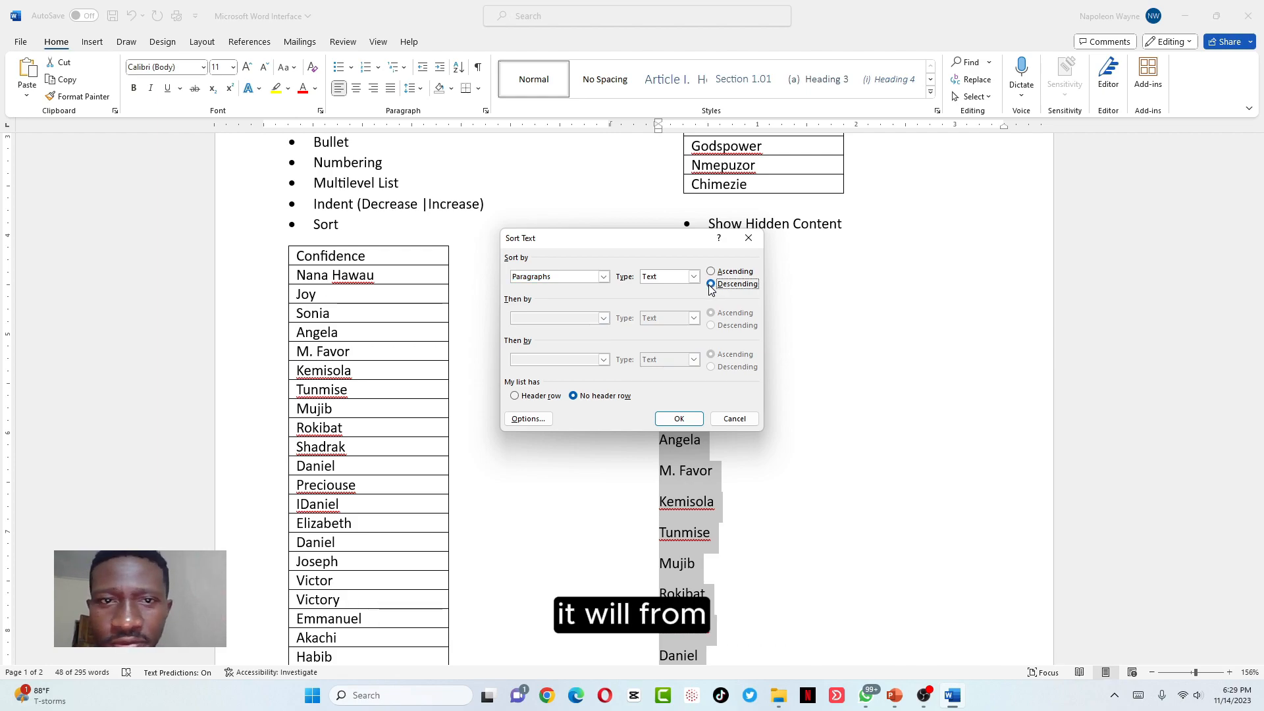
click(536, 420)
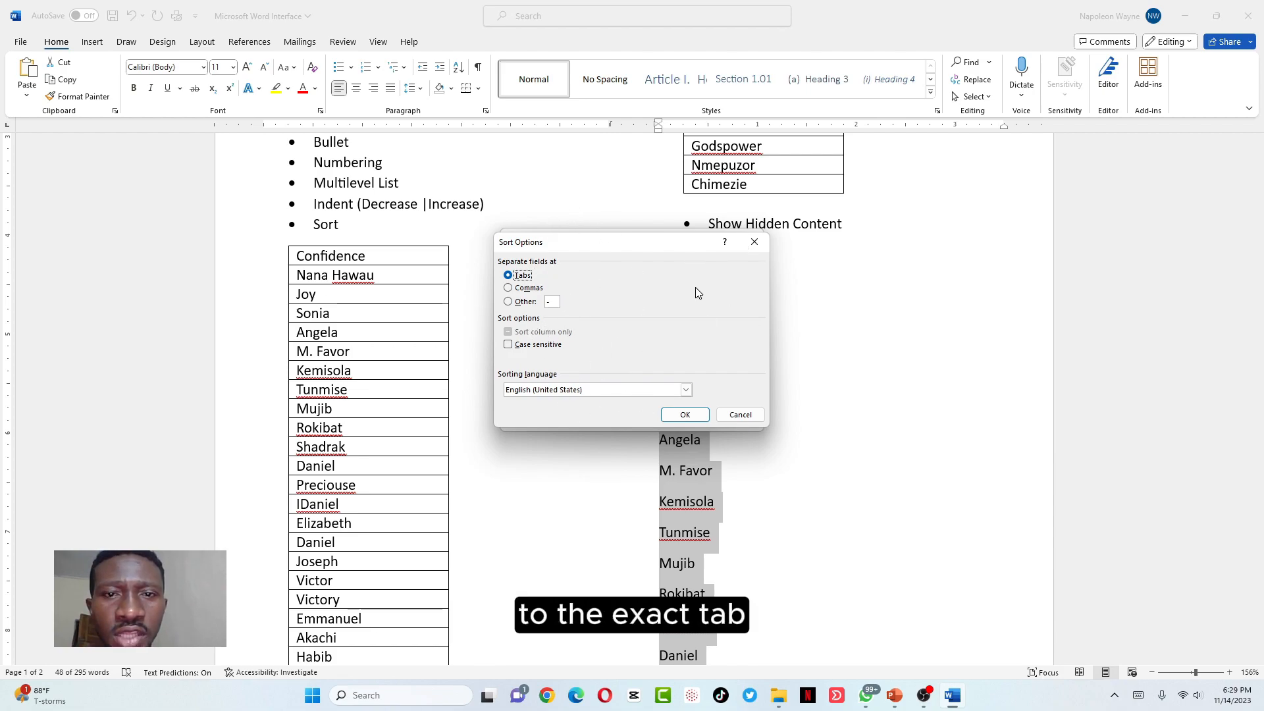
click(691, 419)
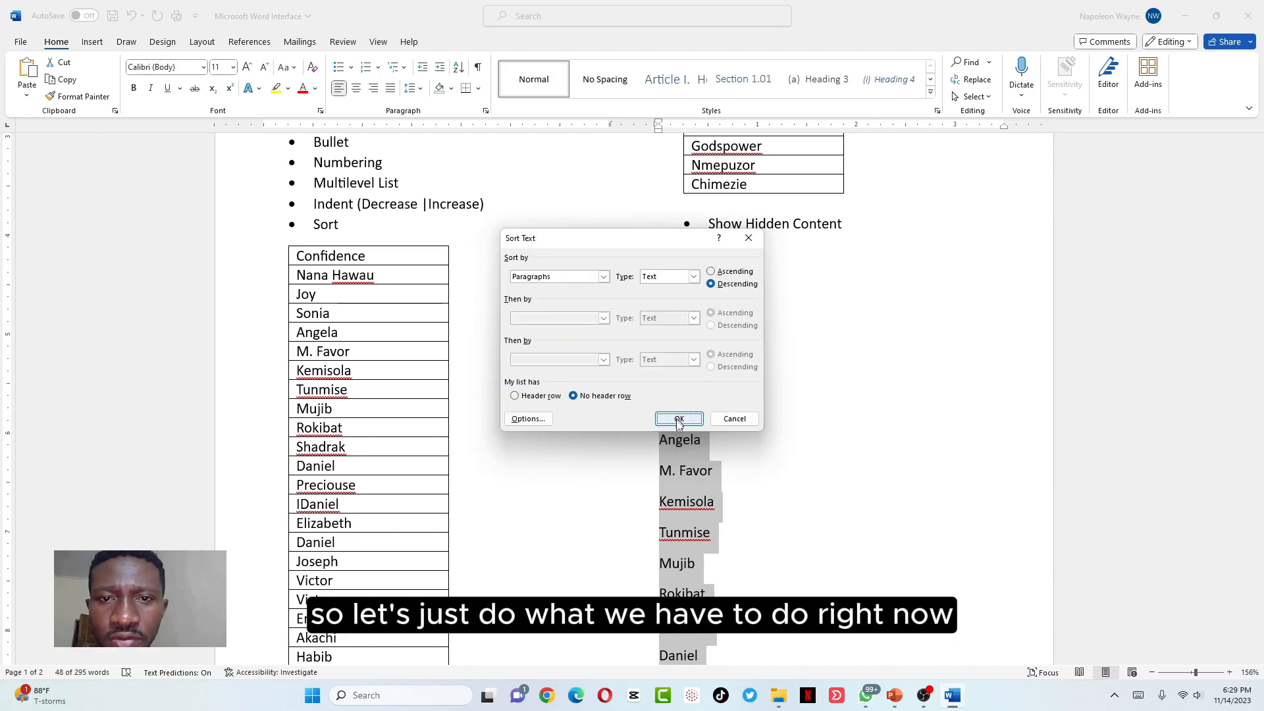
click(679, 418)
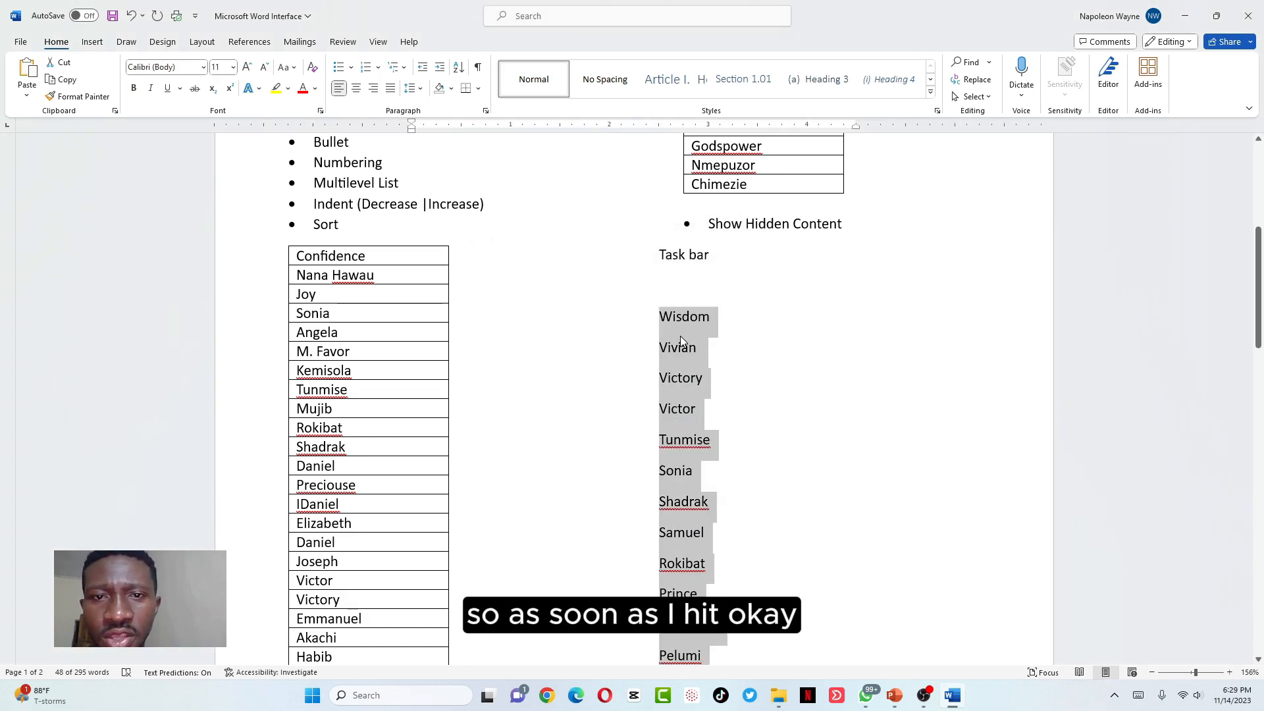
scroll(676, 333, down, 5)
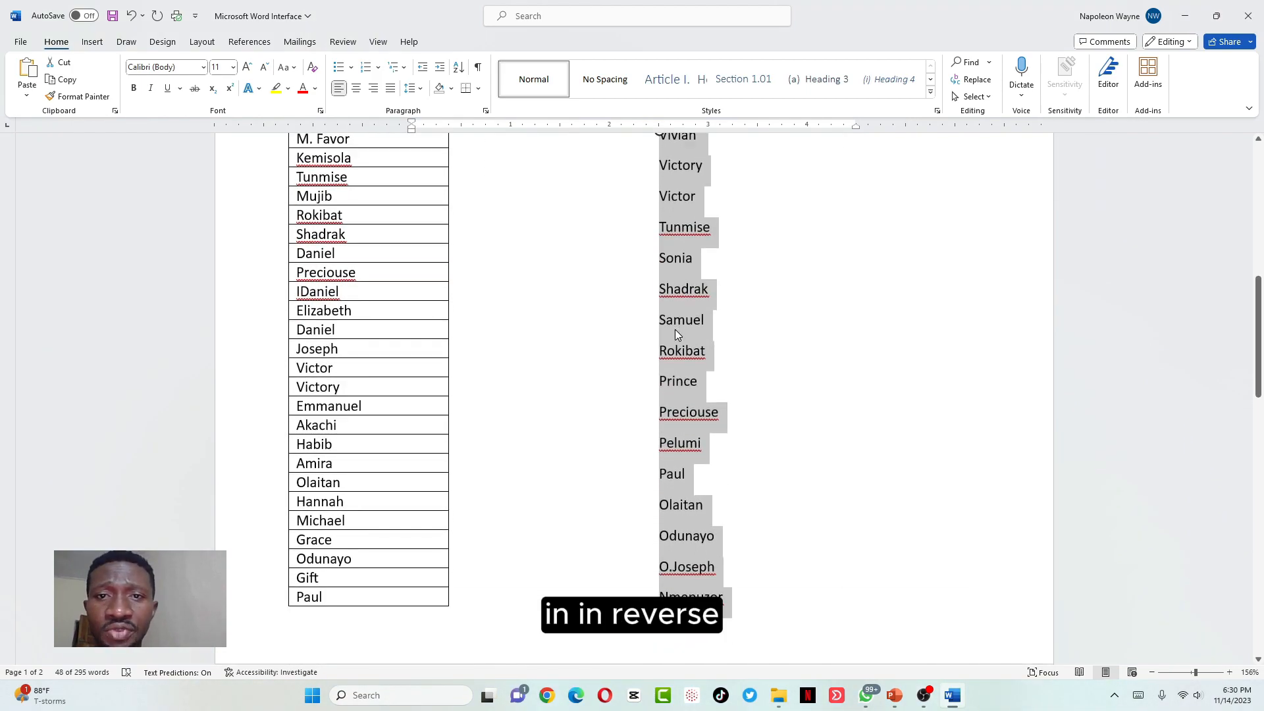
scroll(675, 334, down, 15)
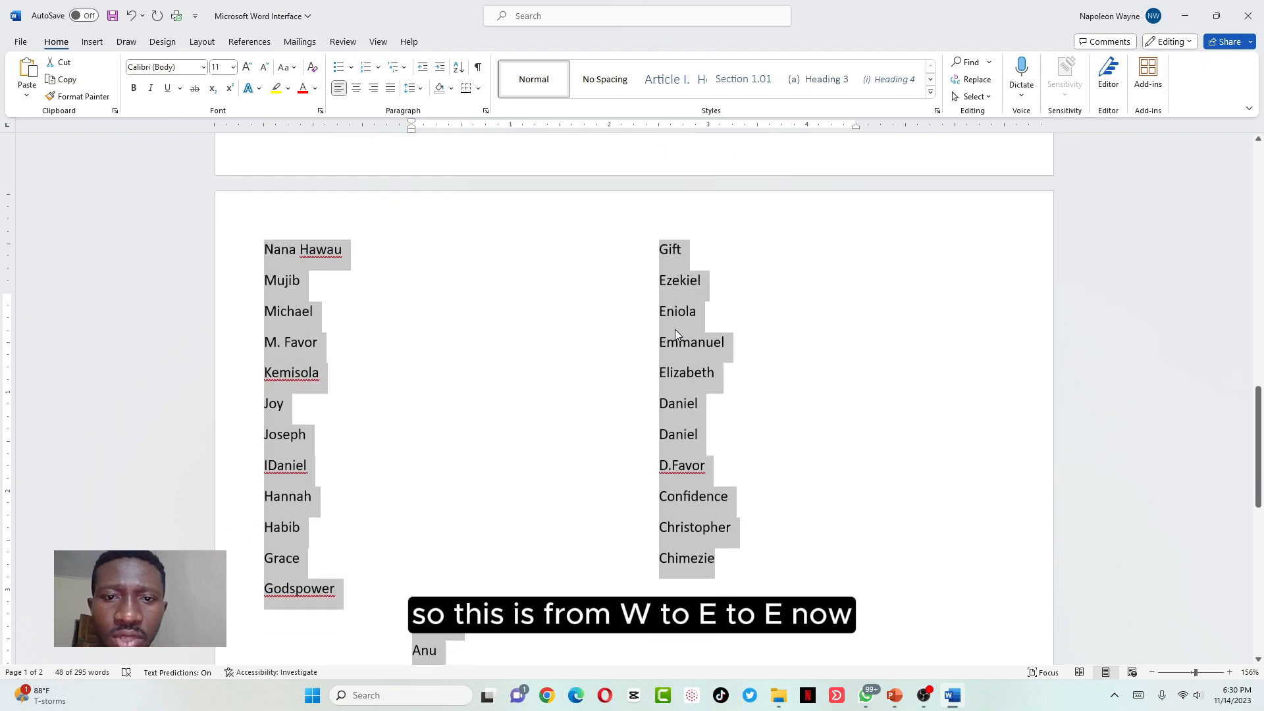
scroll(676, 333, down, 4)
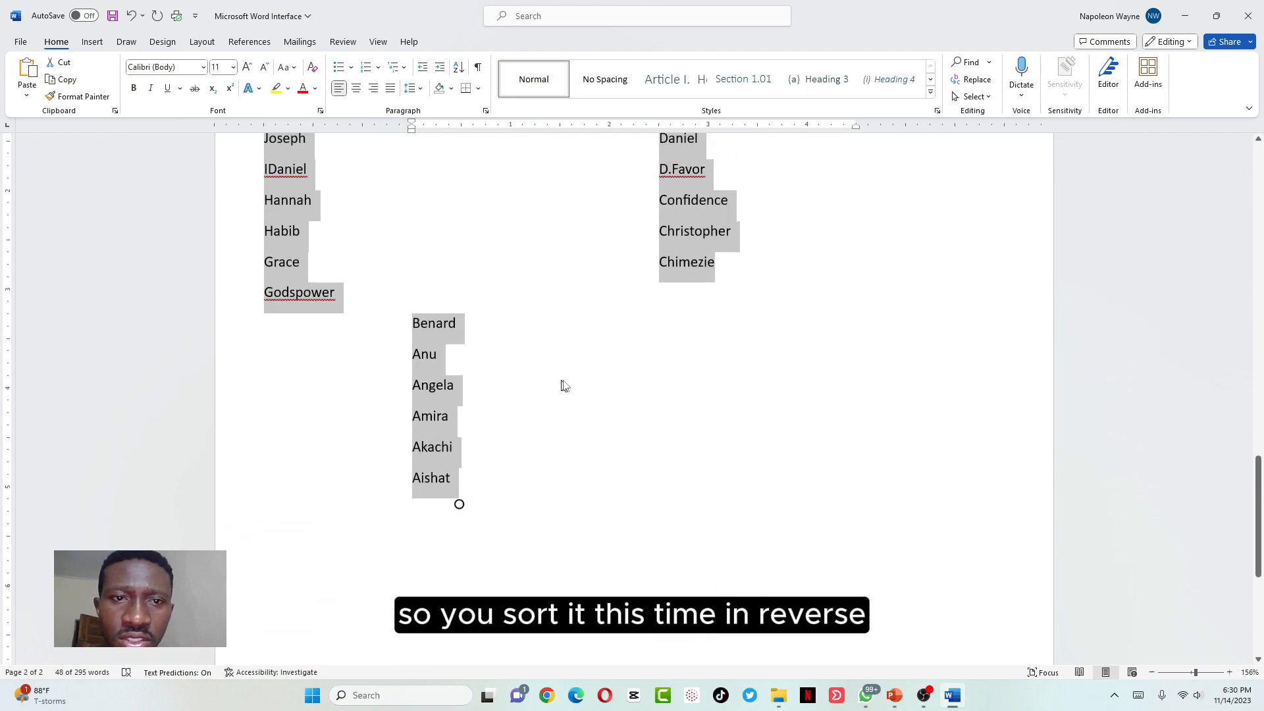
Select and delete the extra sorted plain-text name list
click(445, 481)
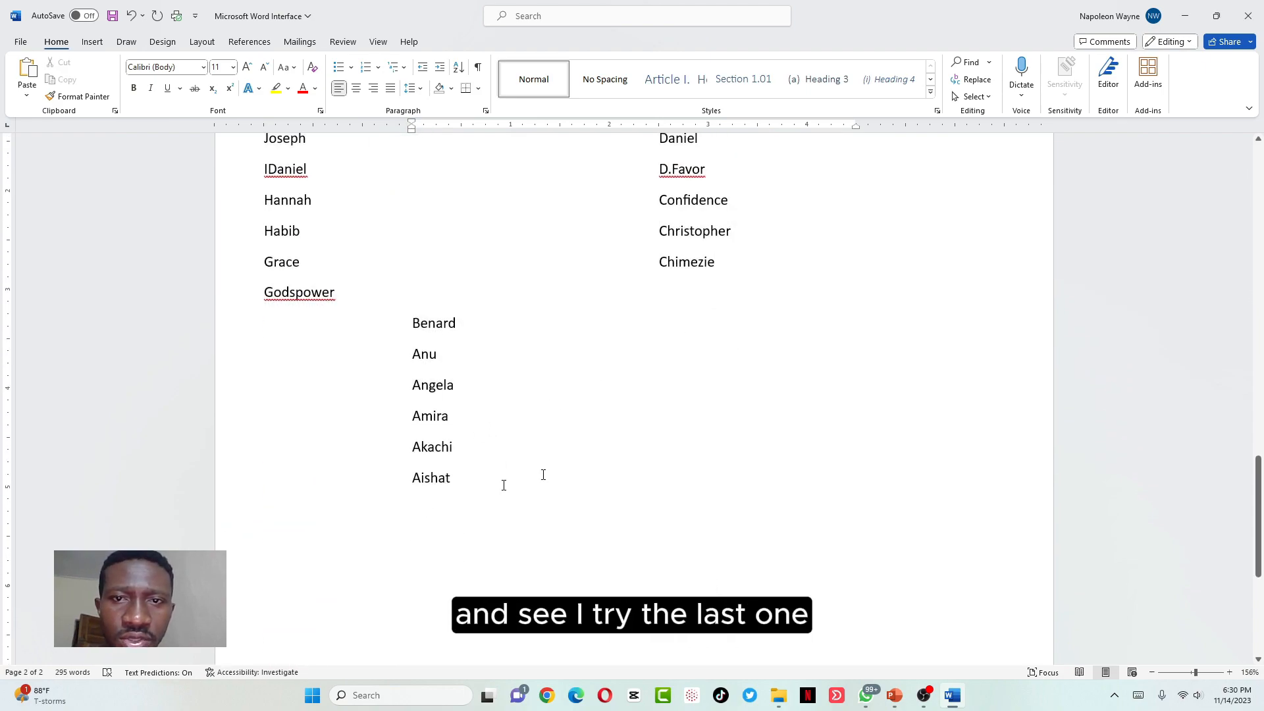
drag(451, 481, 662, 235)
key(Delete)
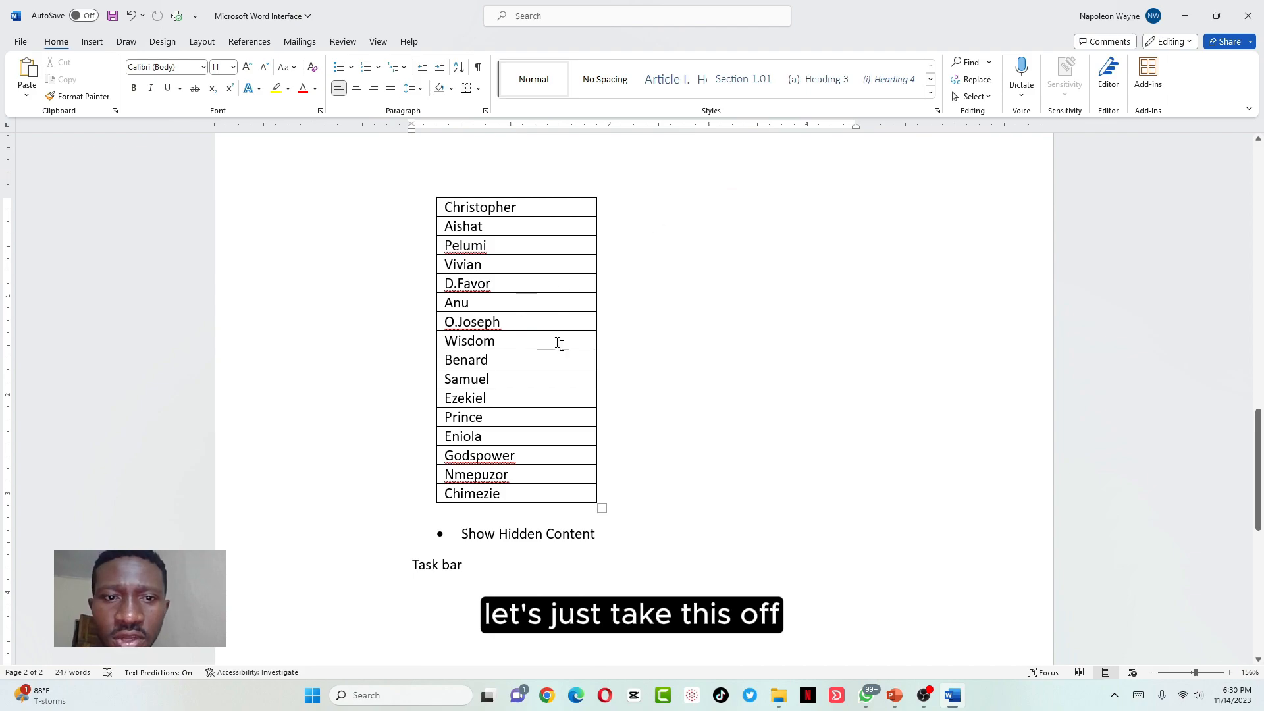
Switch the document to Narrow margins
scroll(551, 337, up, 15)
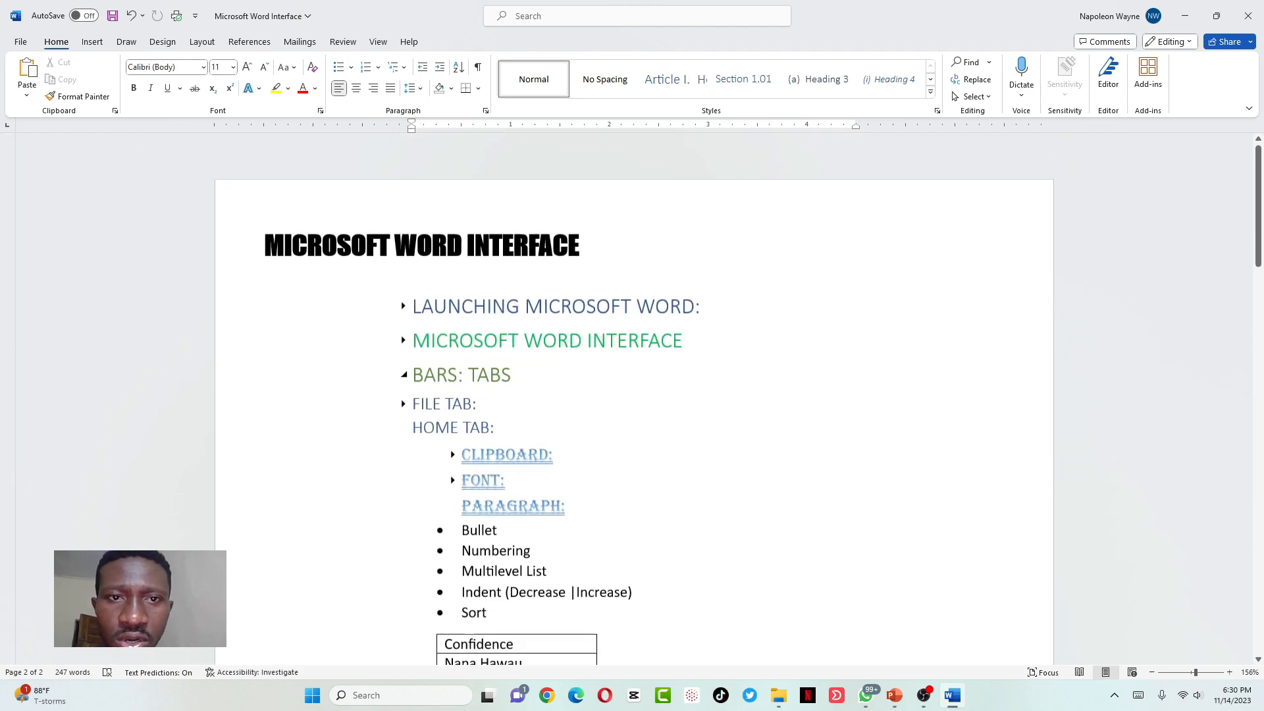
scroll(551, 338, down, 3)
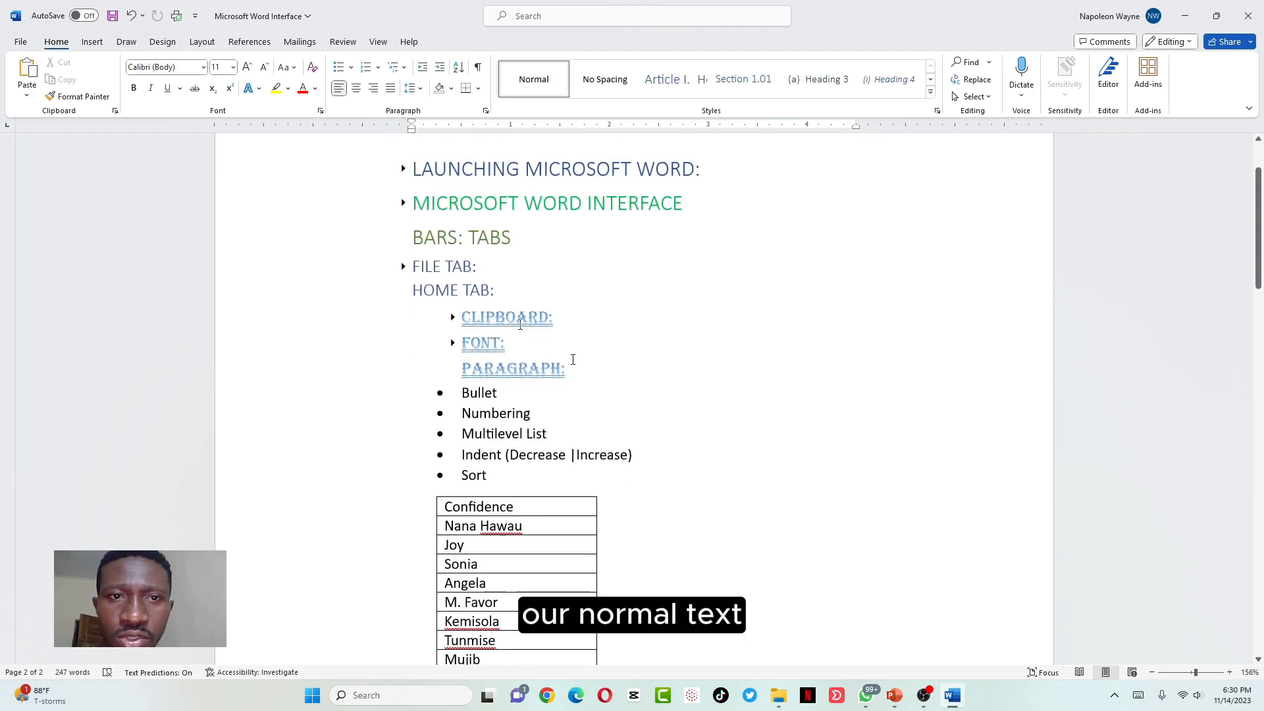
click(200, 41)
click(28, 79)
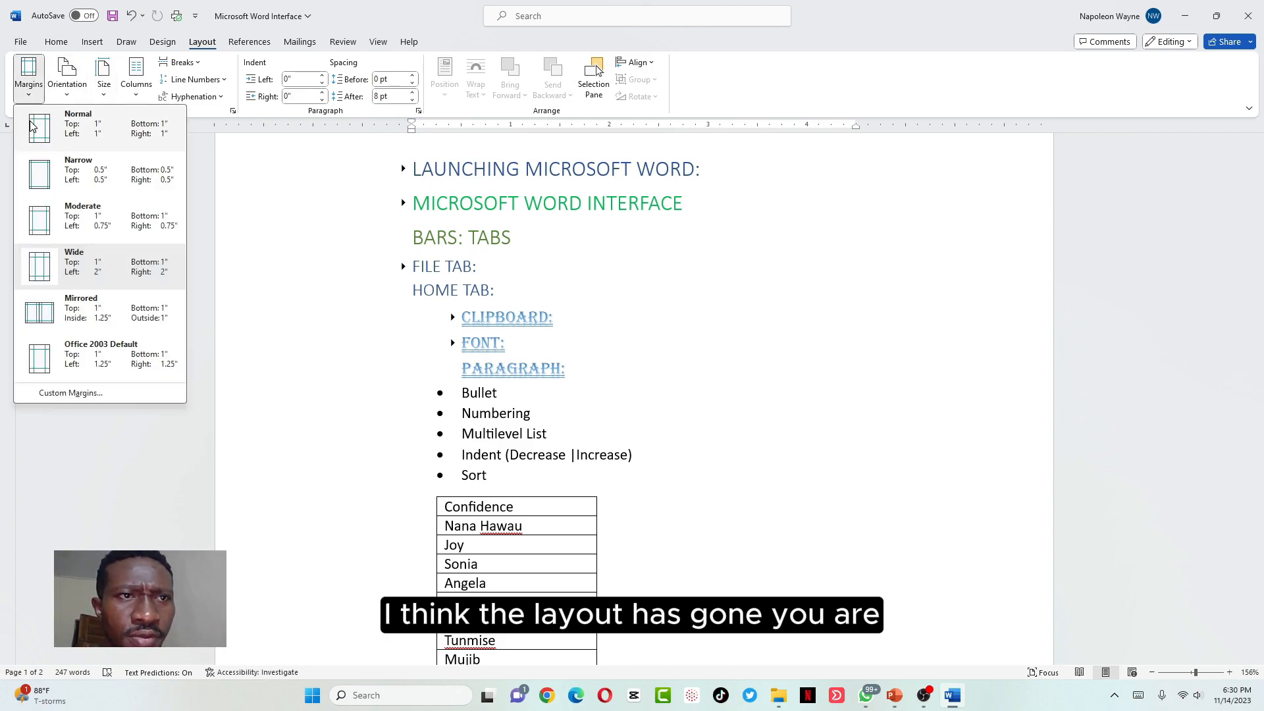
click(57, 178)
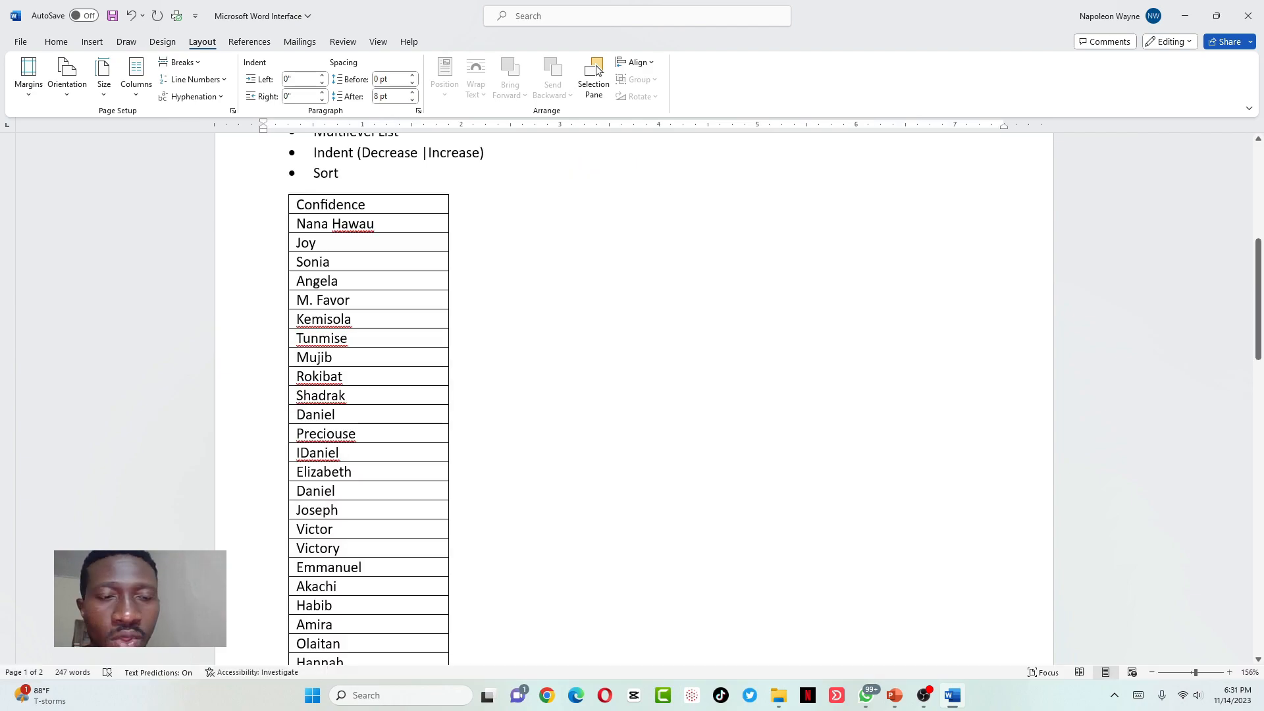
Select the name table and sort it in descending order
drag(309, 204, 381, 639)
drag(403, 504, 403, 503)
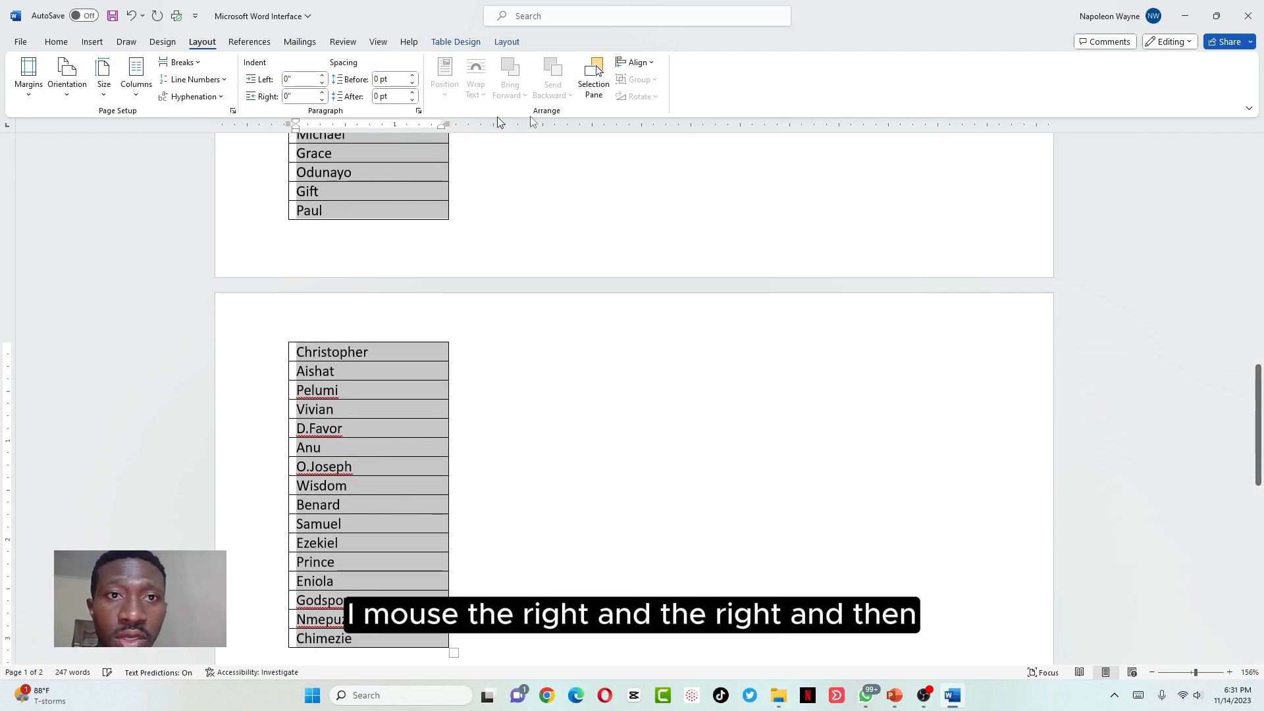
click(58, 43)
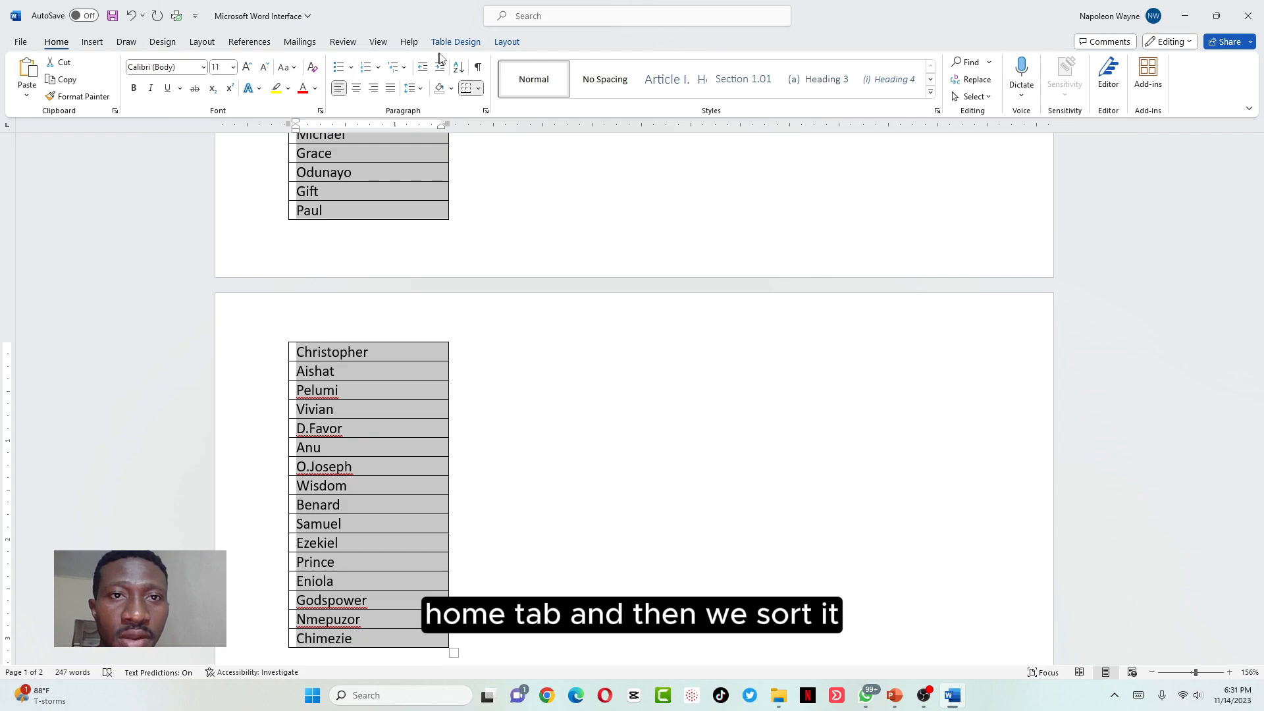
click(460, 68)
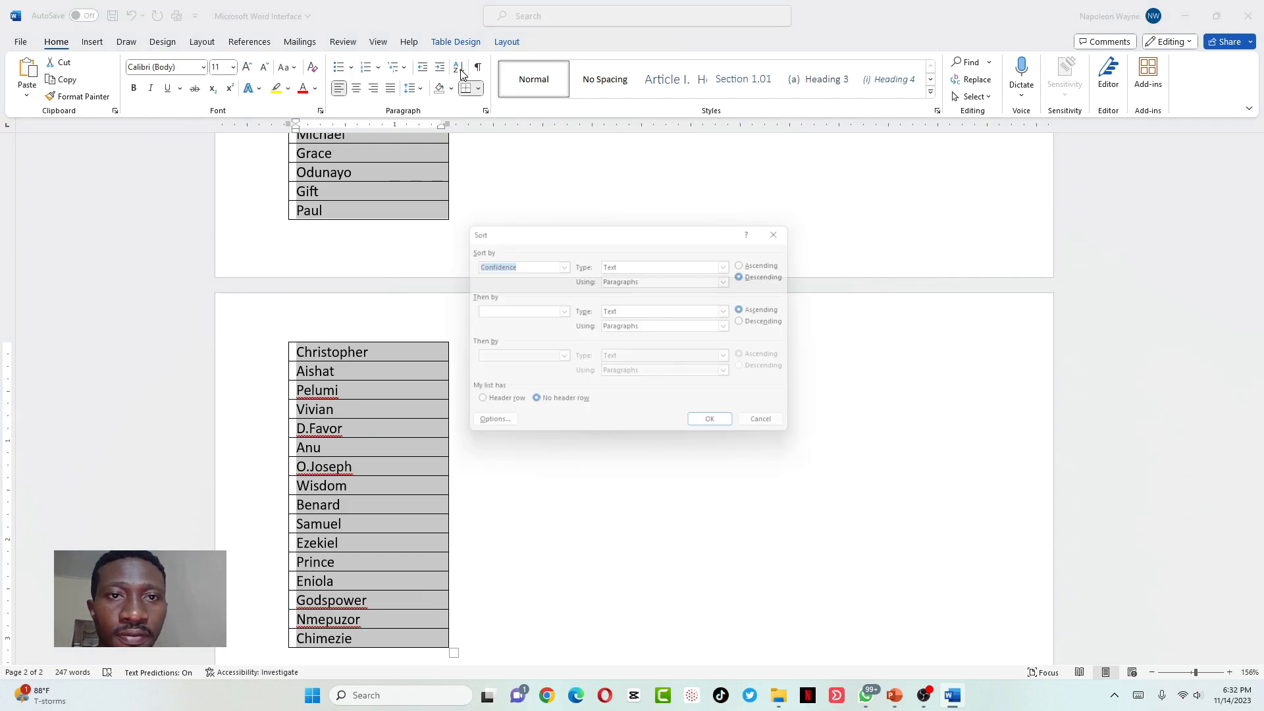
click(714, 432)
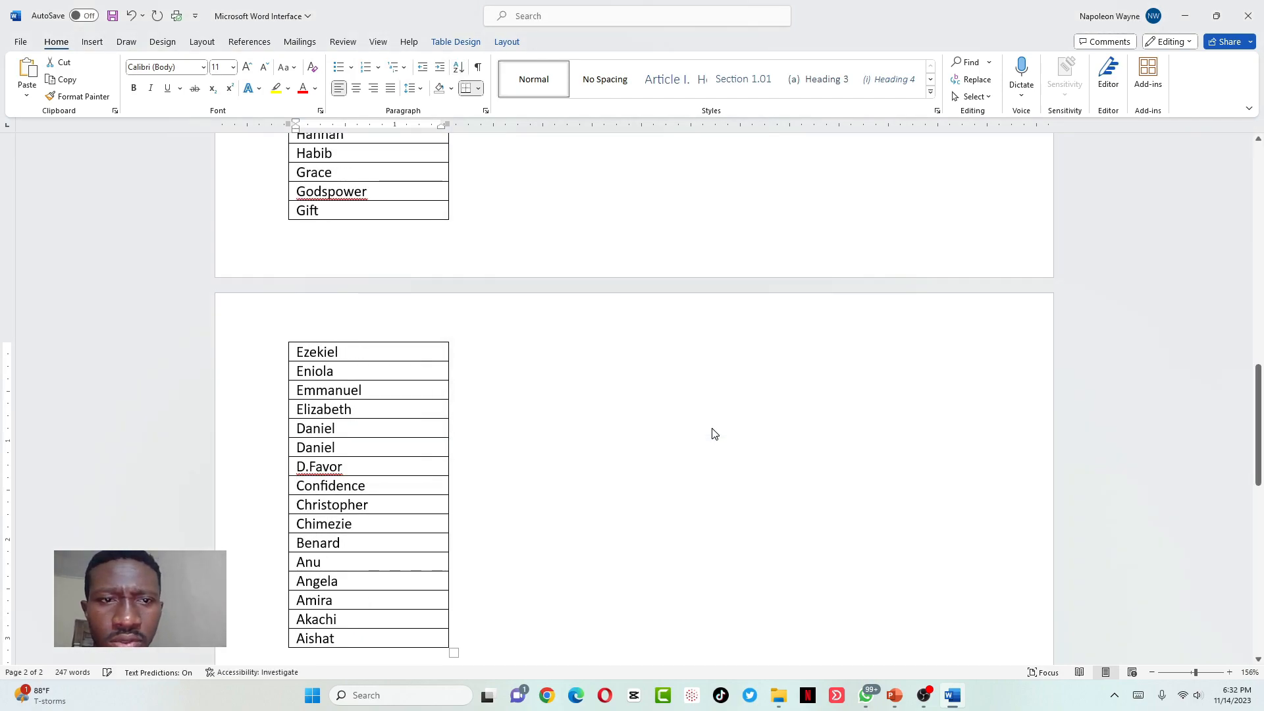
click(508, 525)
Select the word Content in the Show Hidden Content bullet
scroll(496, 520, down, 3)
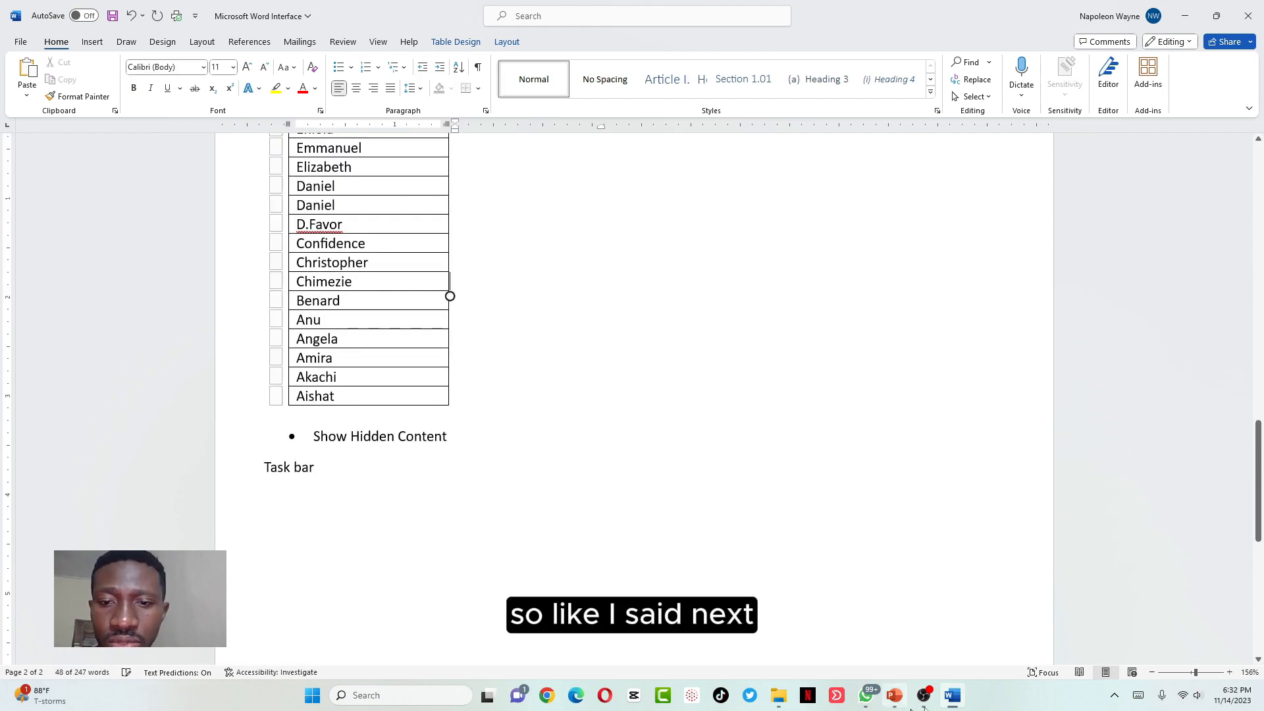
click(410, 420)
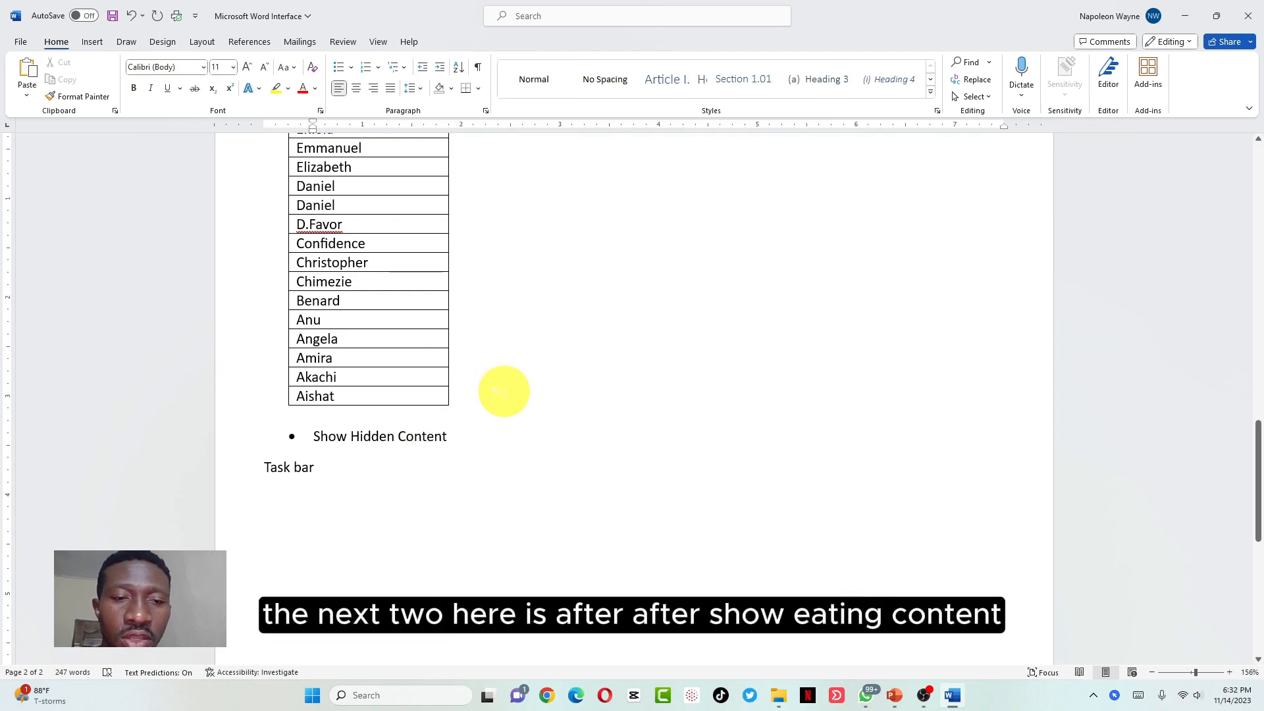
click(471, 438)
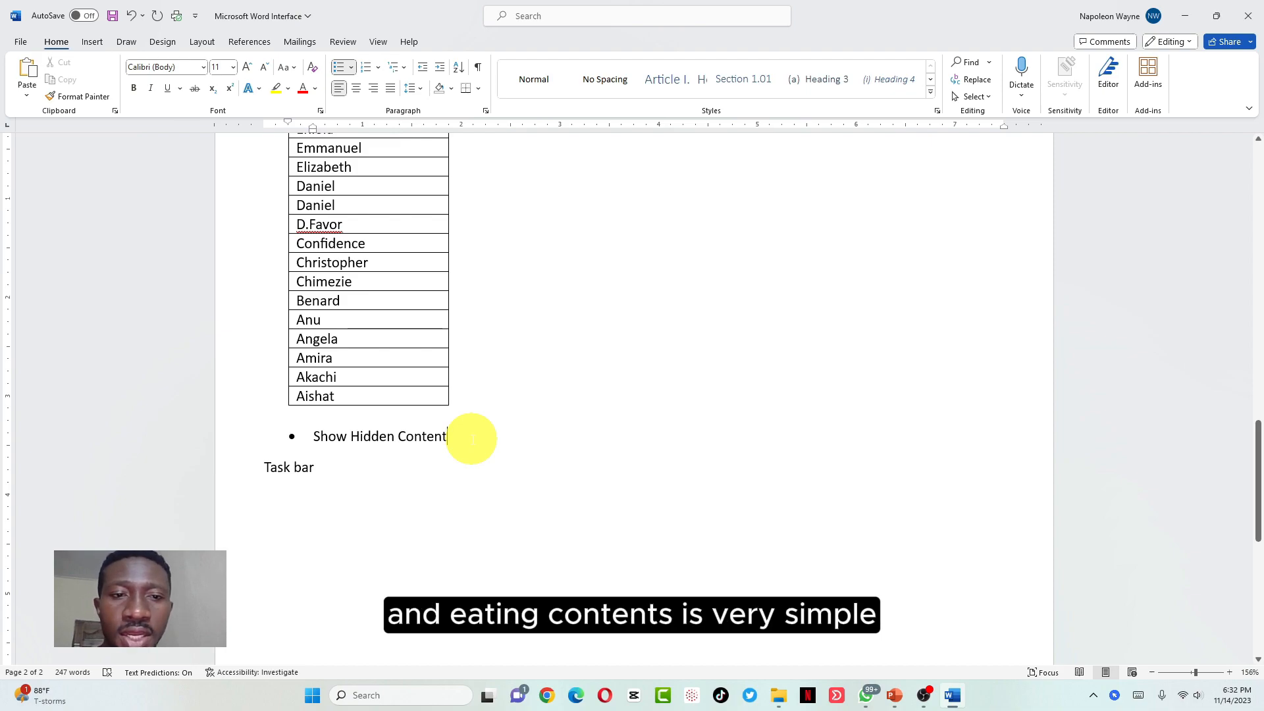
double_click(469, 437)
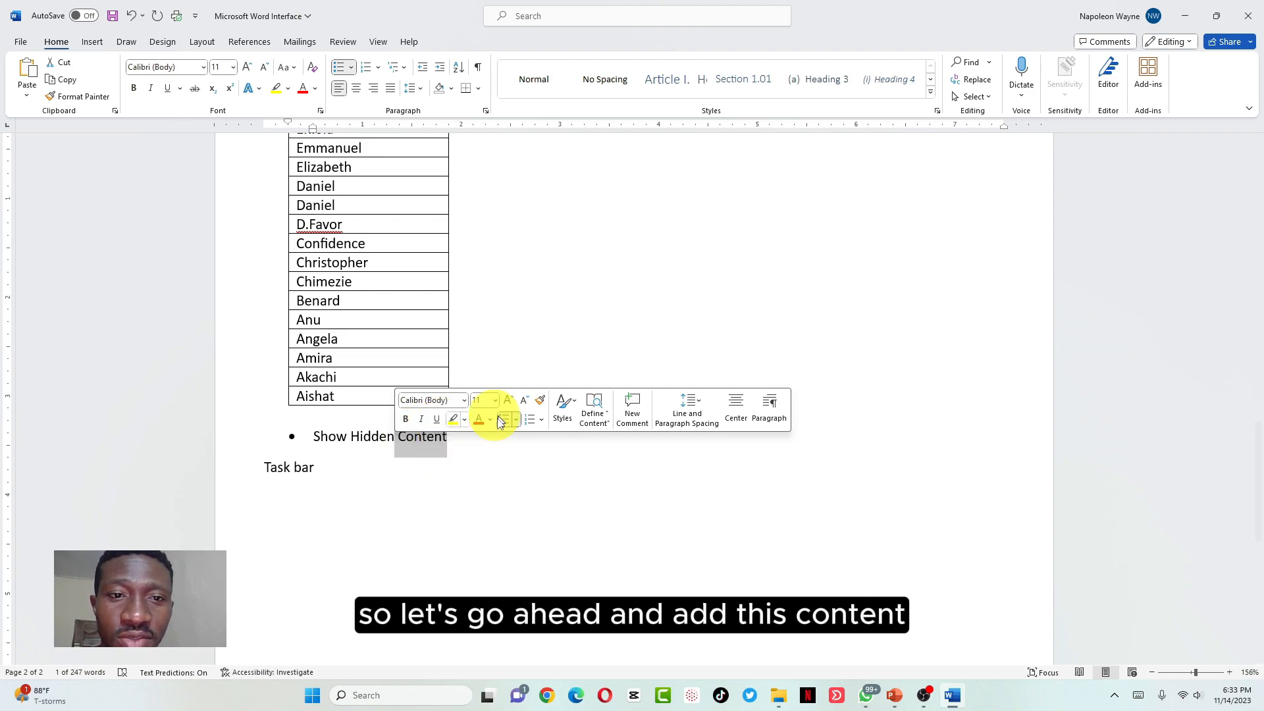
click(479, 68)
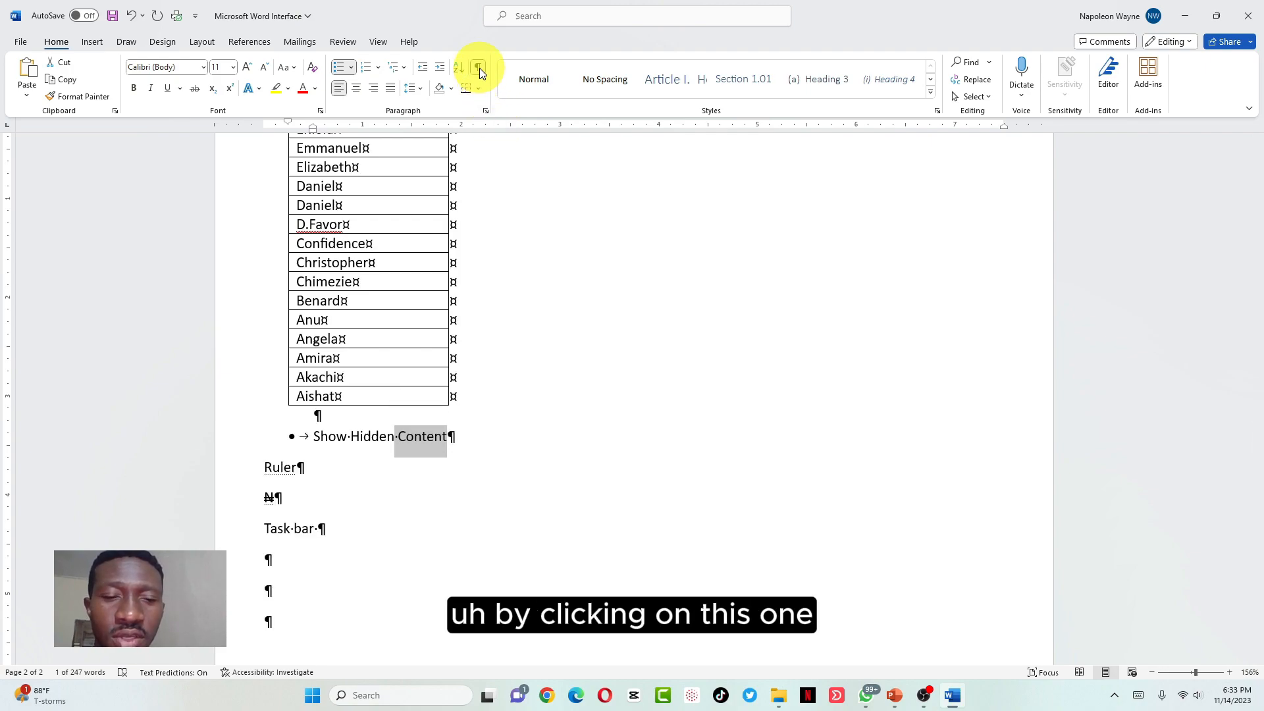
click(480, 69)
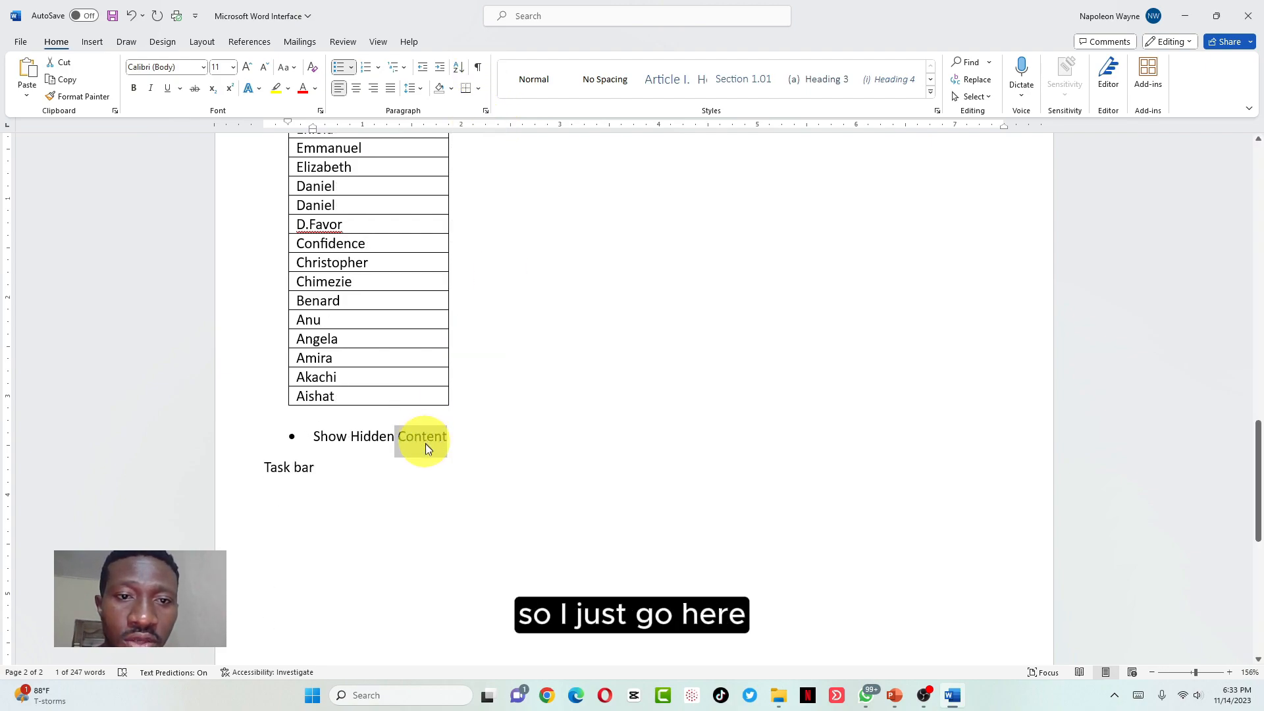
Format Content as hidden text in the Font dialog
click(321, 110)
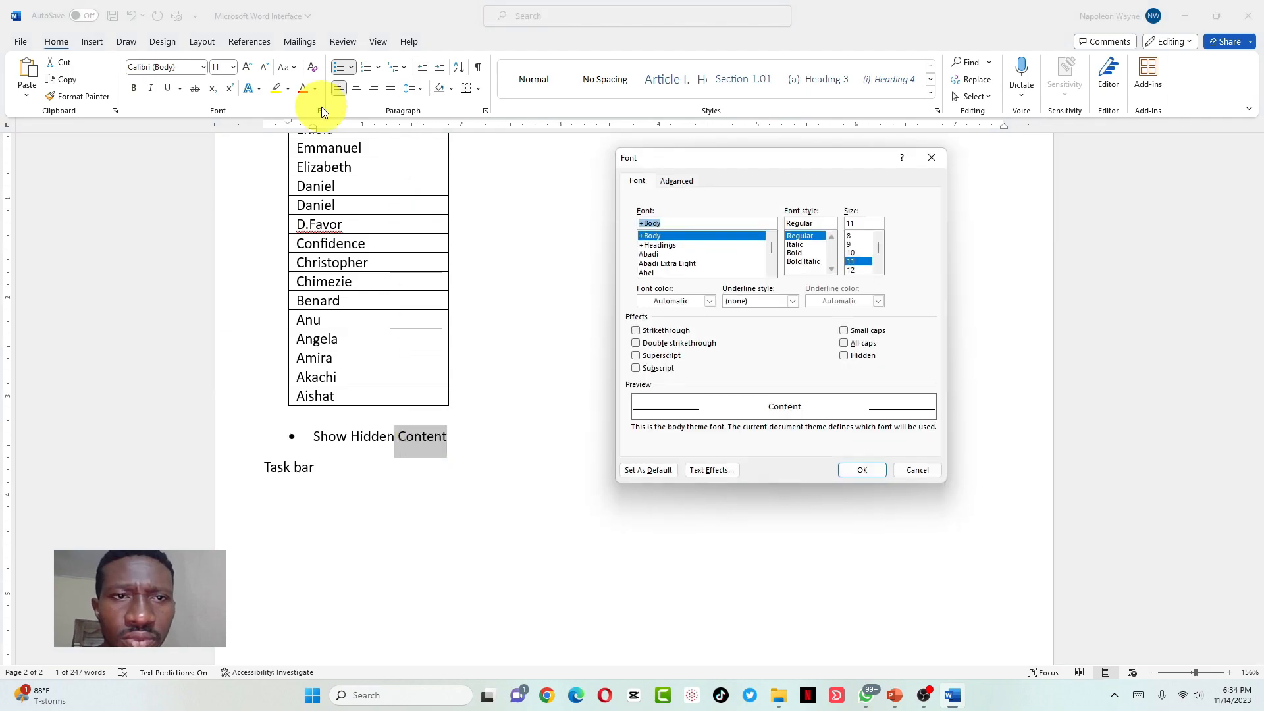
click(845, 357)
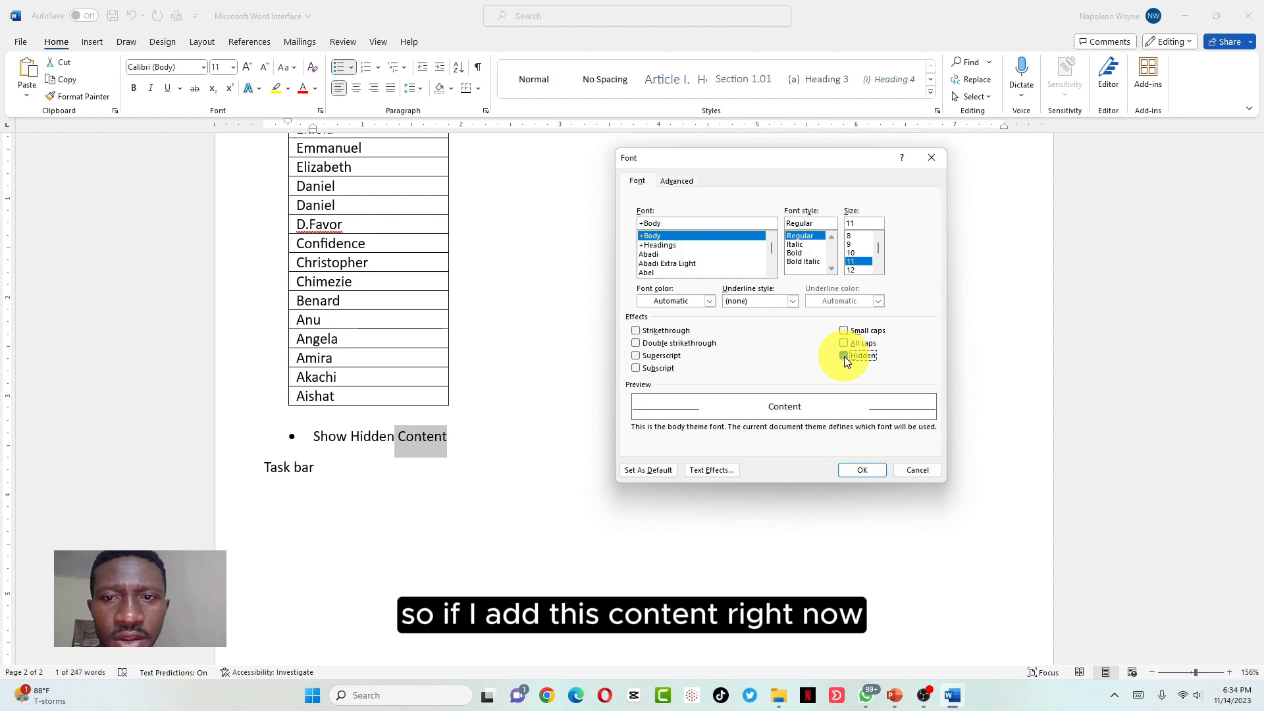
click(862, 468)
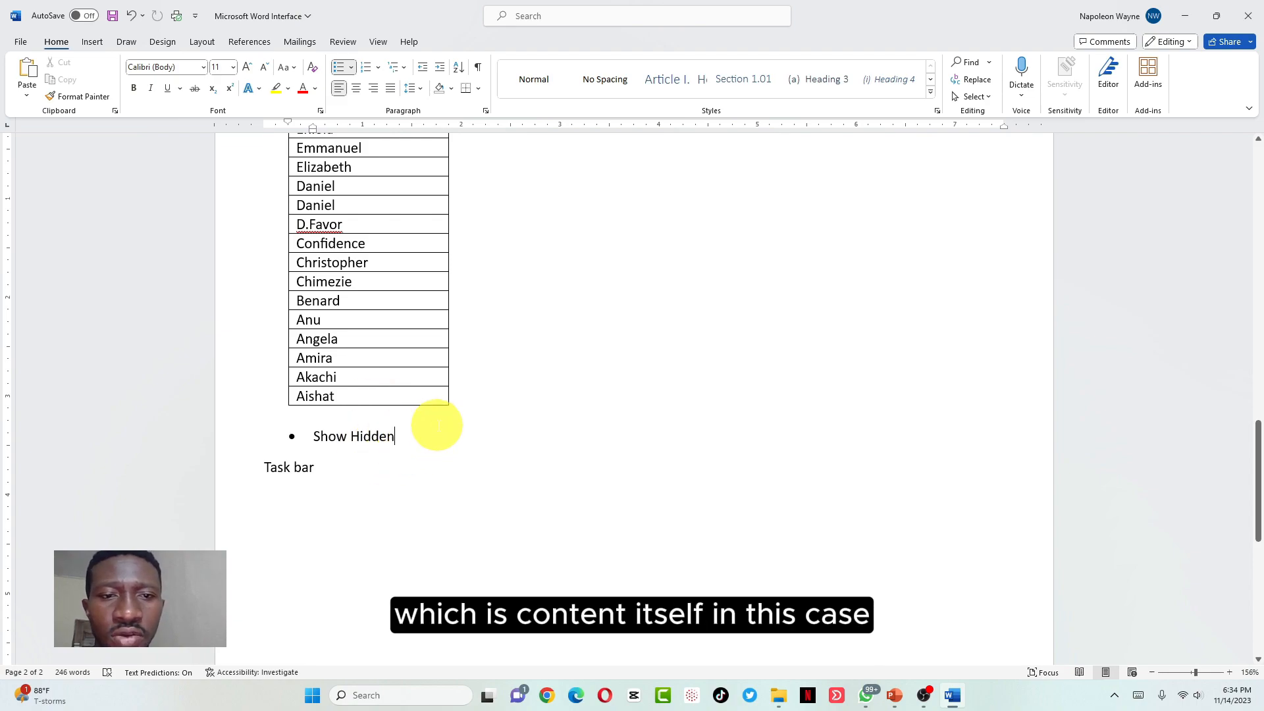
Show formatting marks to reveal the hidden Content and select it
click(478, 69)
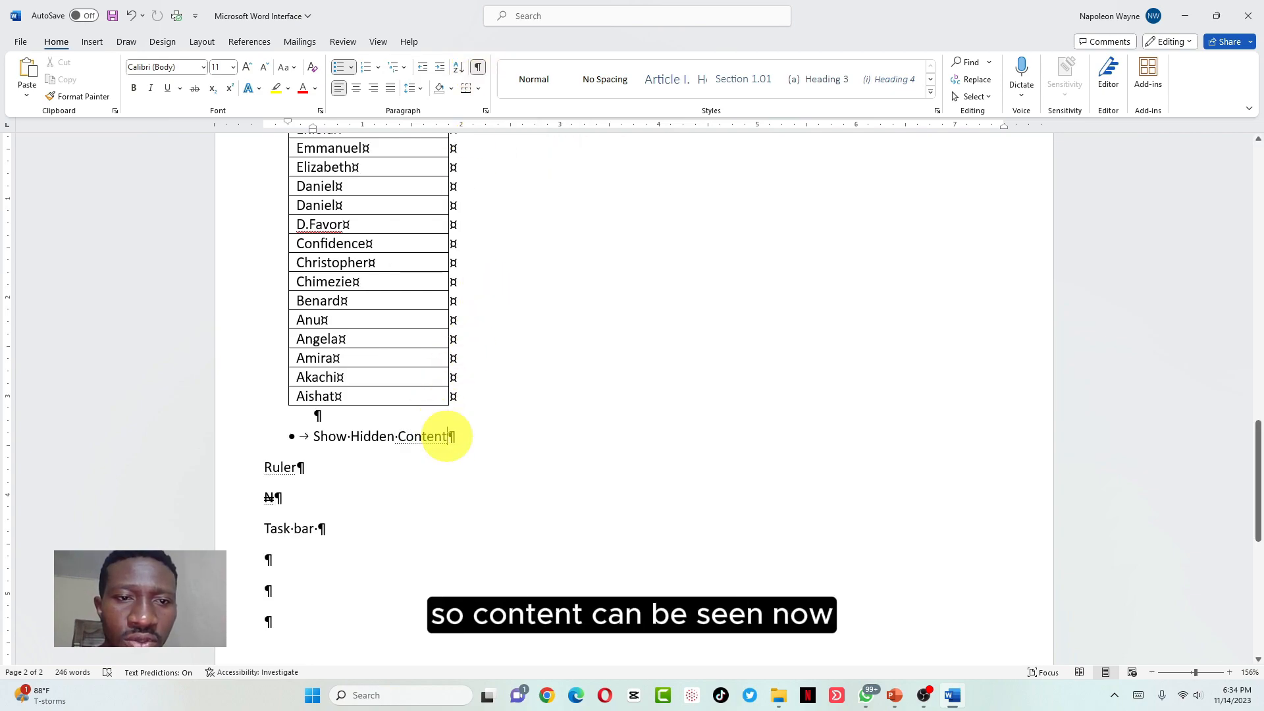
click(480, 67)
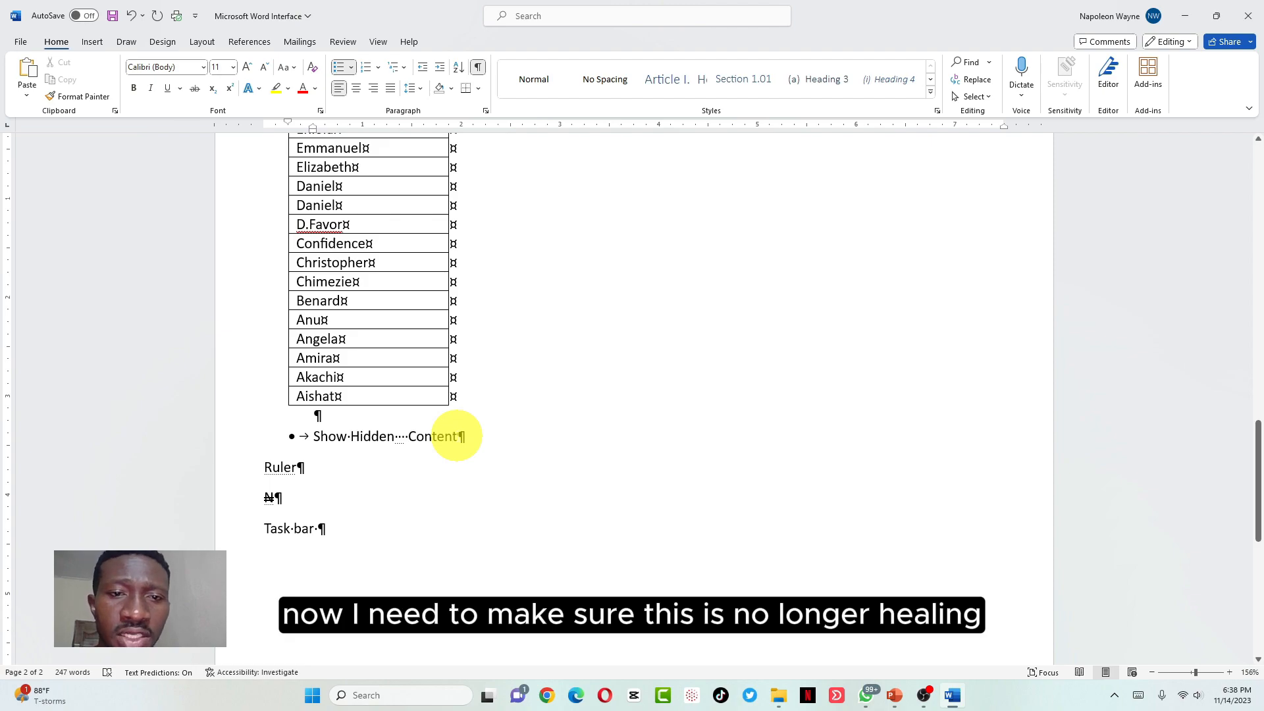
drag(457, 436, 408, 436)
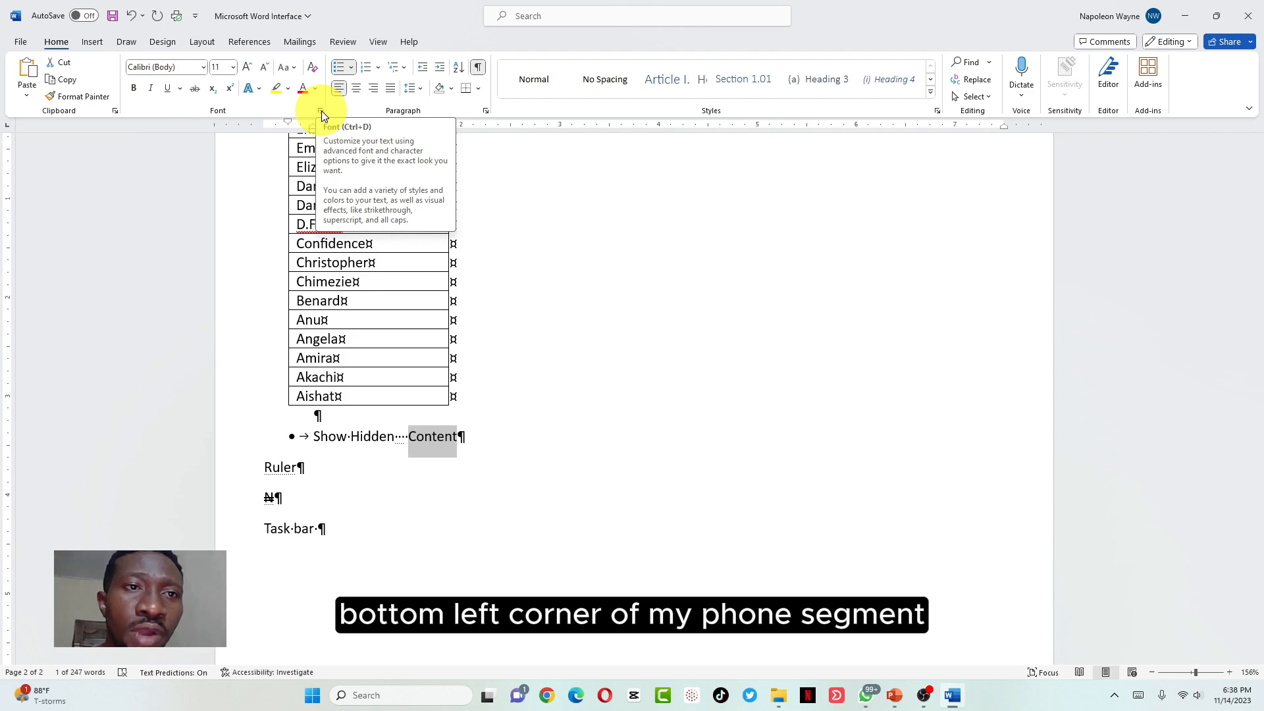
Clear Hidden on Content in the Font dialog, then turn formatting marks off
click(321, 111)
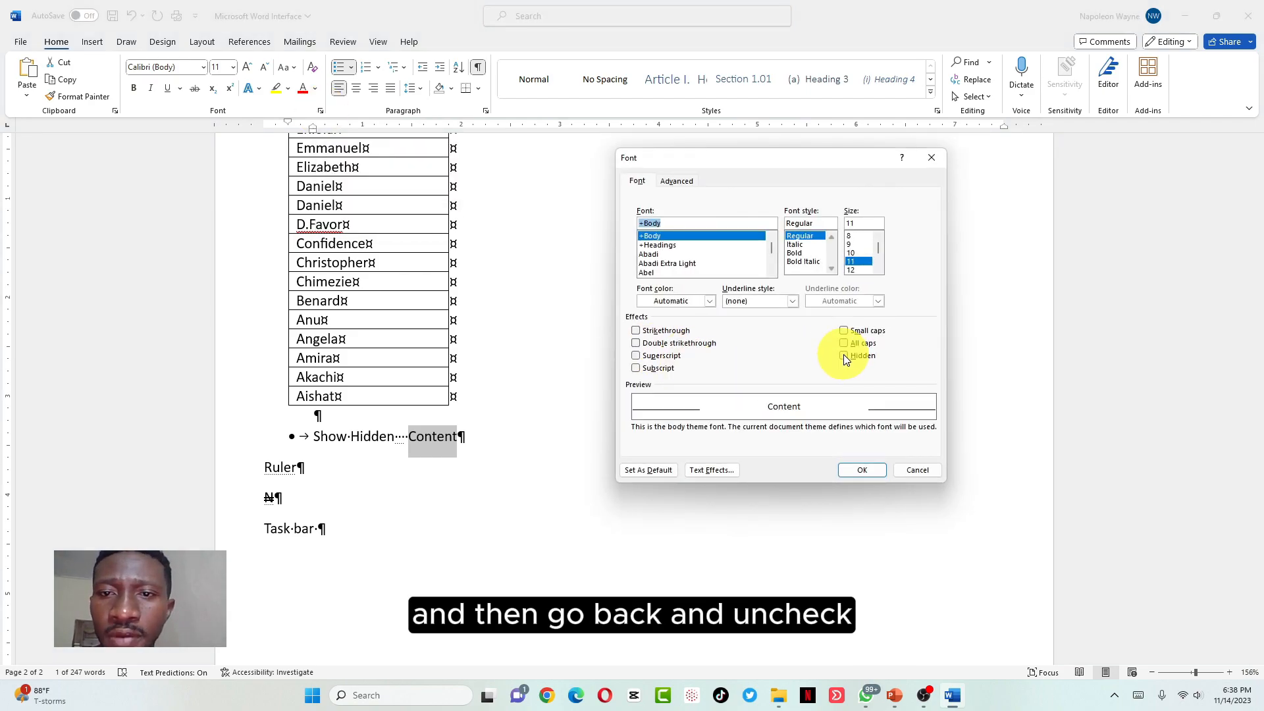
click(844, 356)
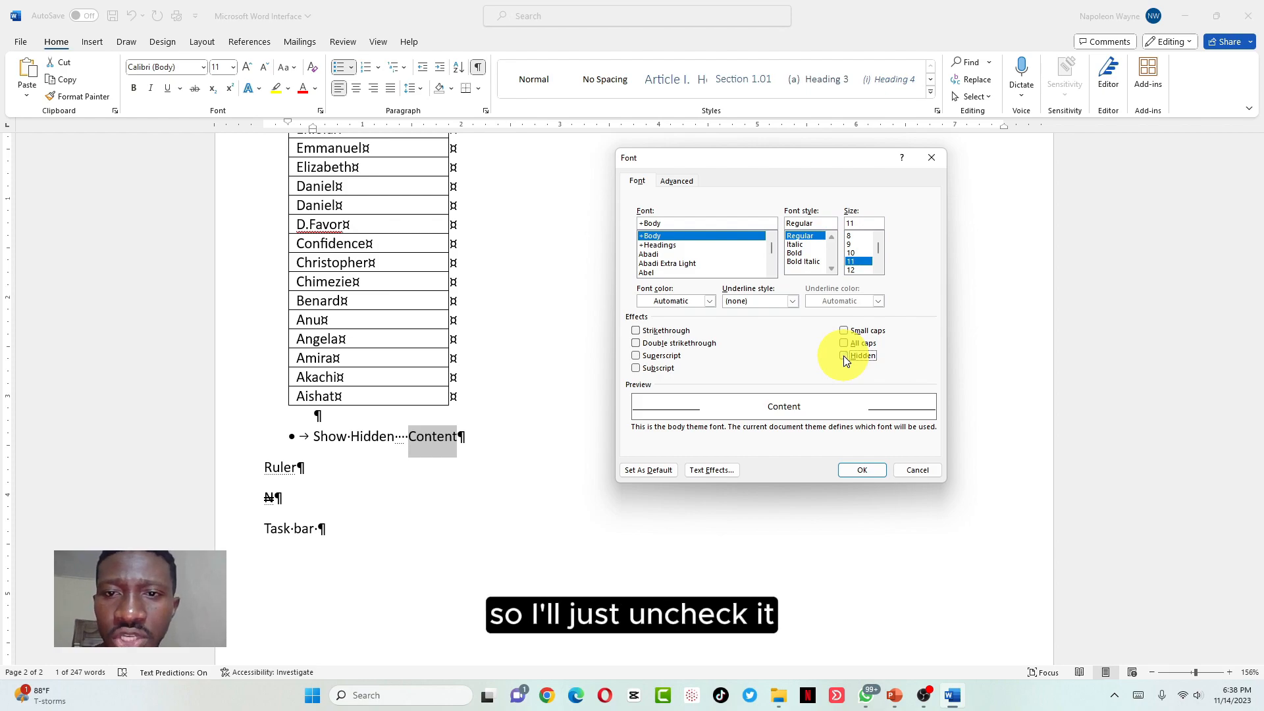
click(863, 470)
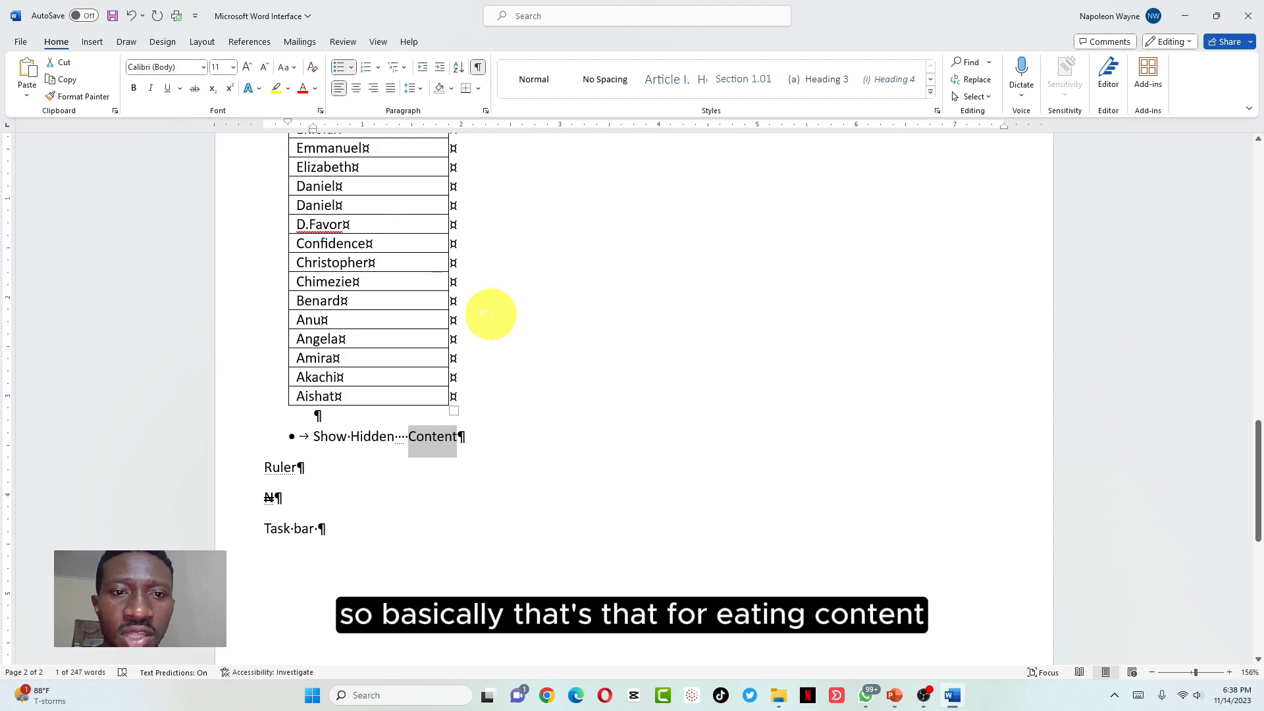
click(477, 66)
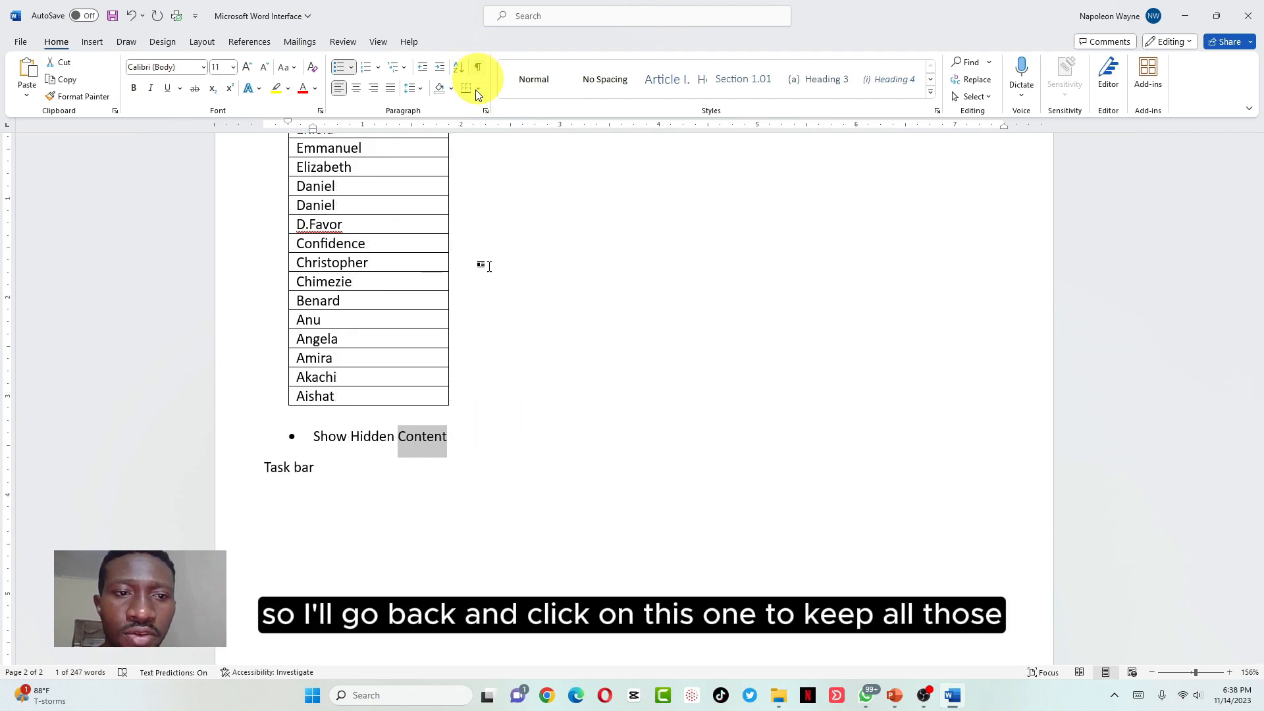
click(464, 439)
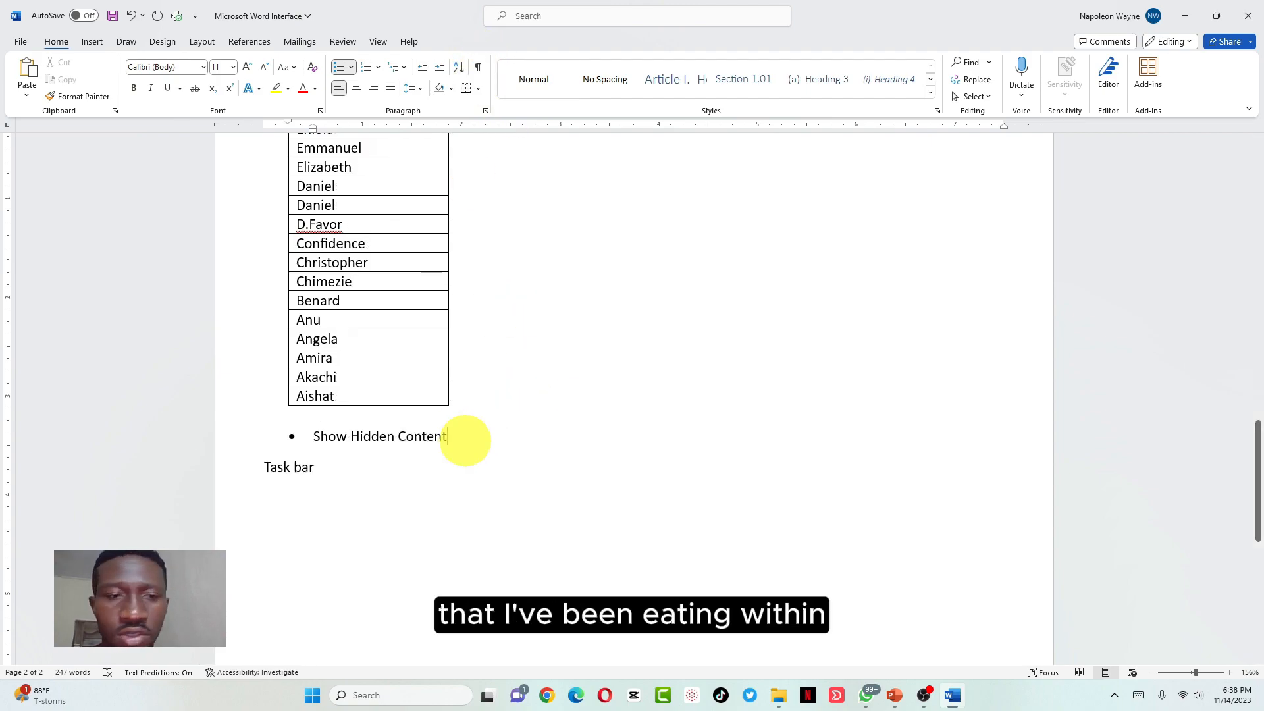
Add an 'Alignment: Left, Center, Right, Justify' bullet, then split the options onto their own bullet
key(Return)
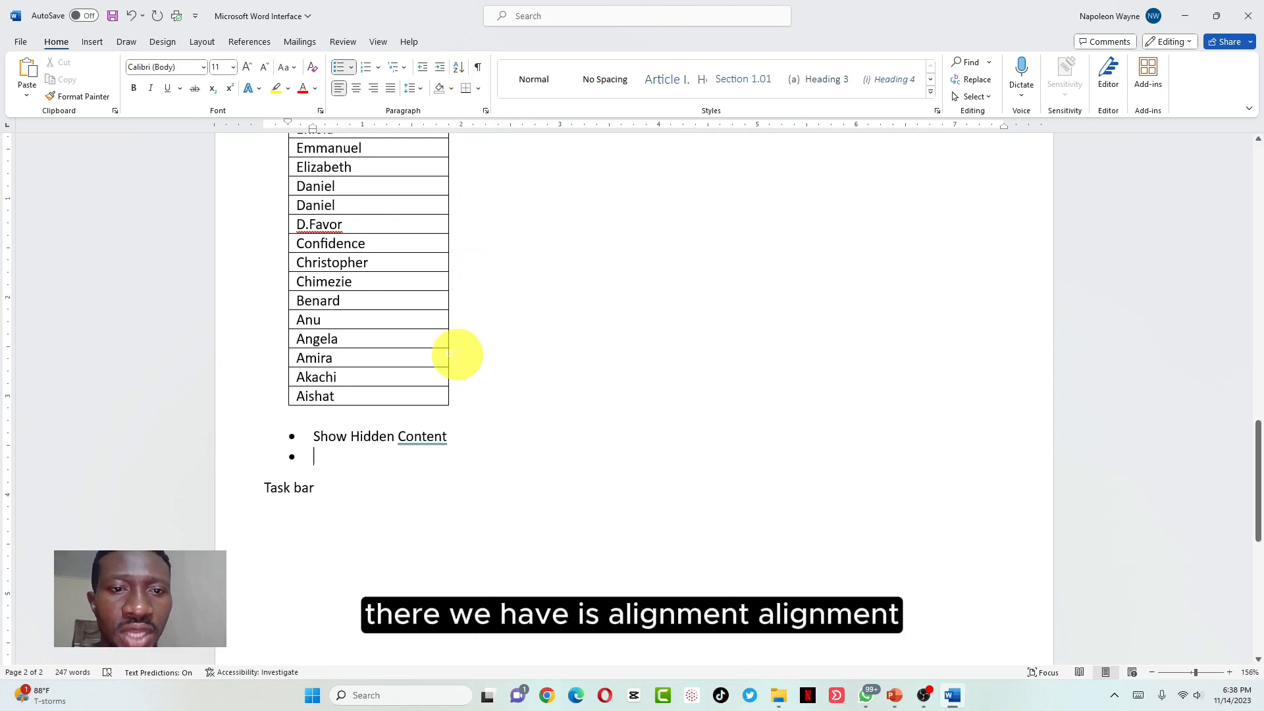
text(Alignm)
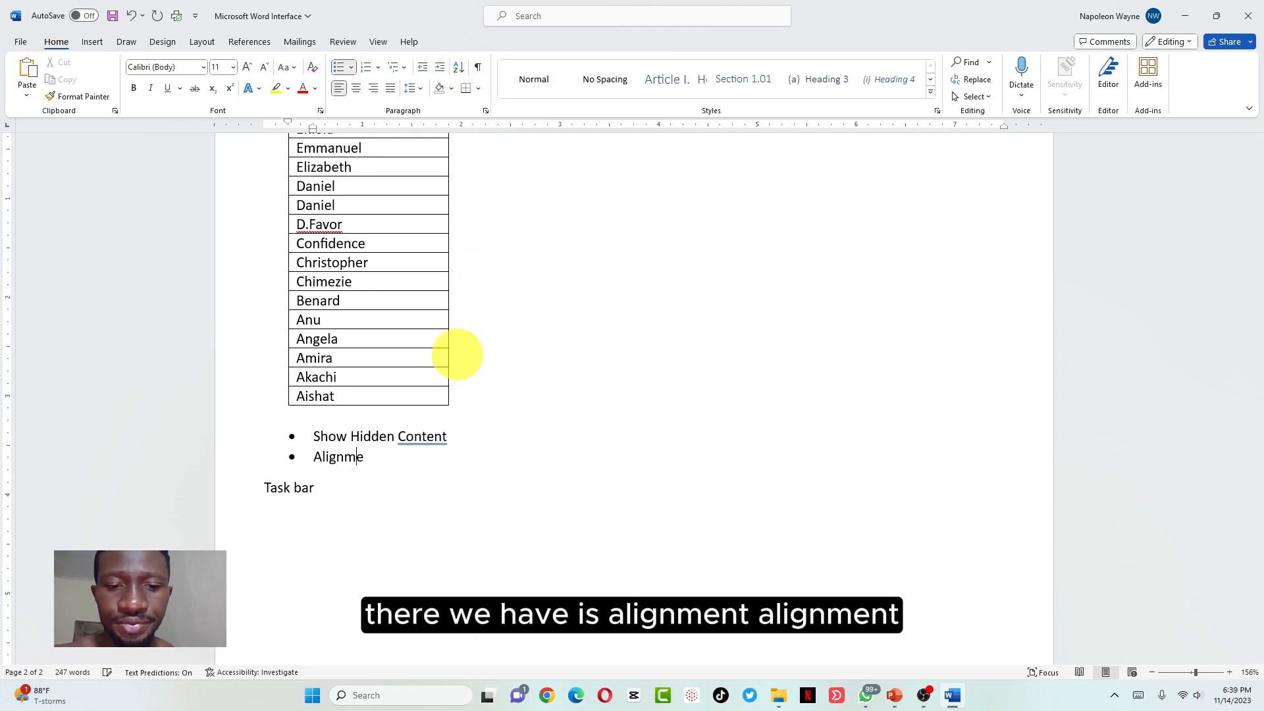
text(ent: )
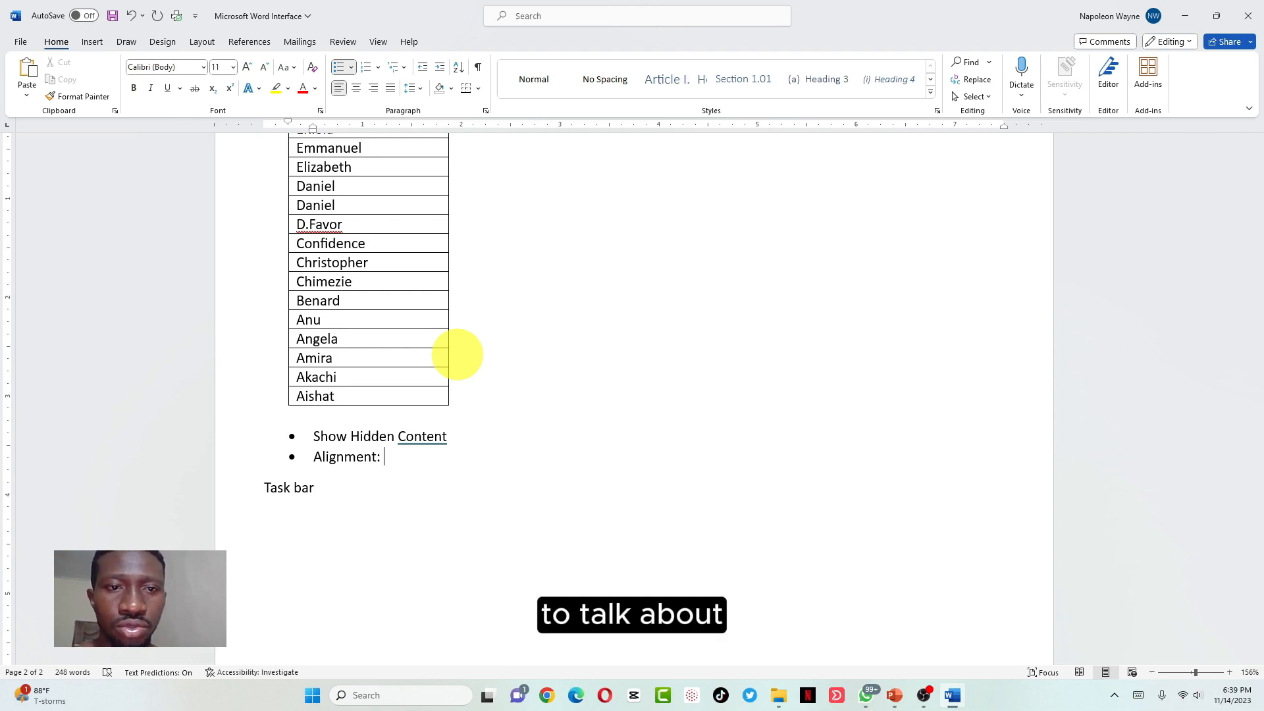
text(Left)
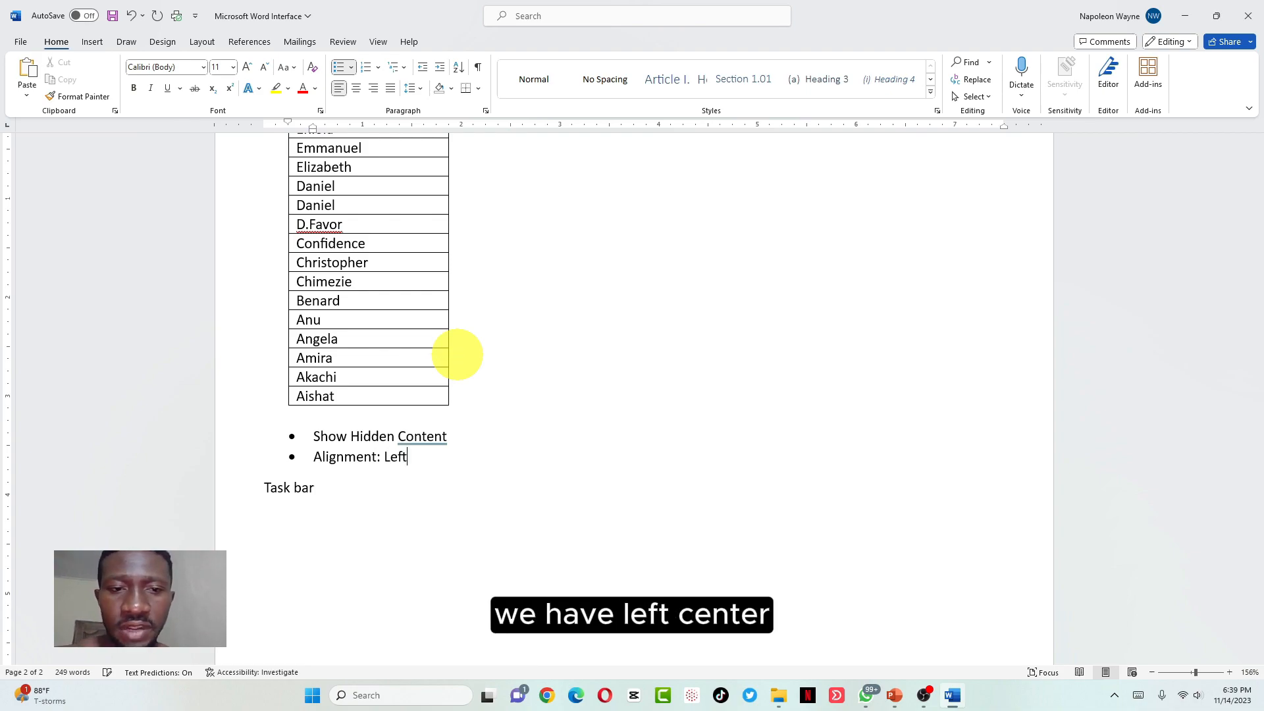
text(, Center, Right)
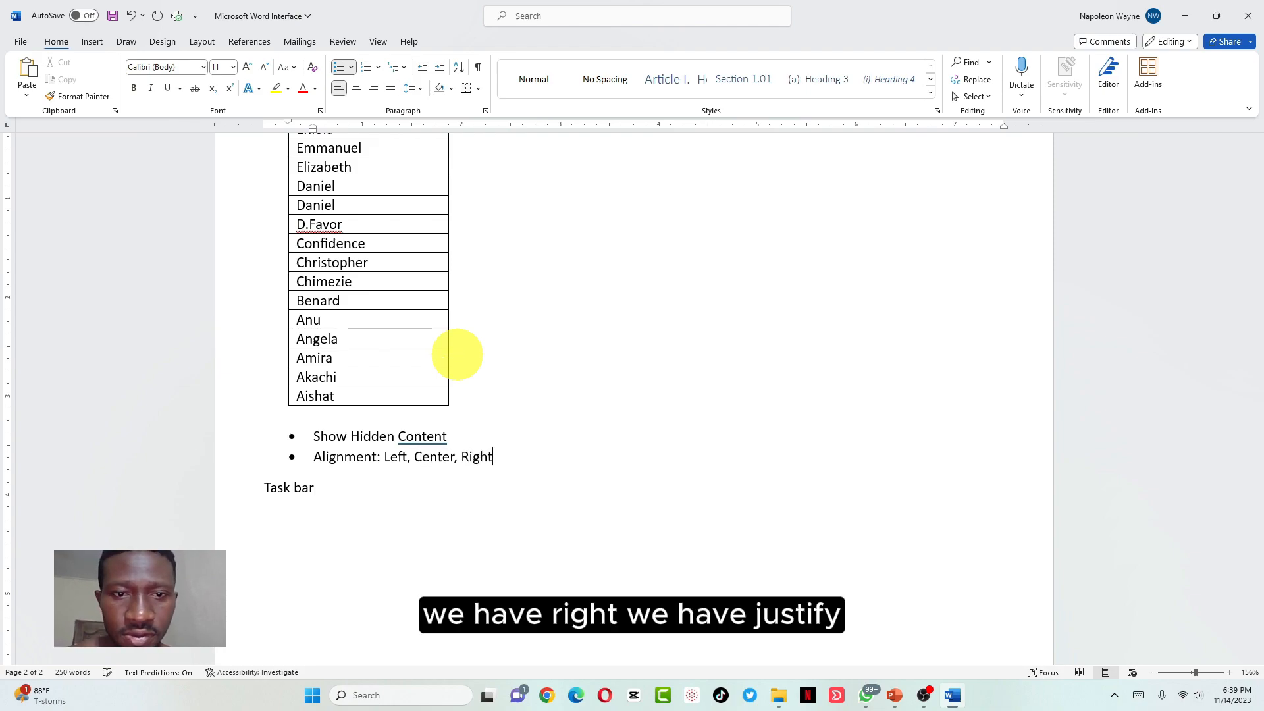
text(, Just)
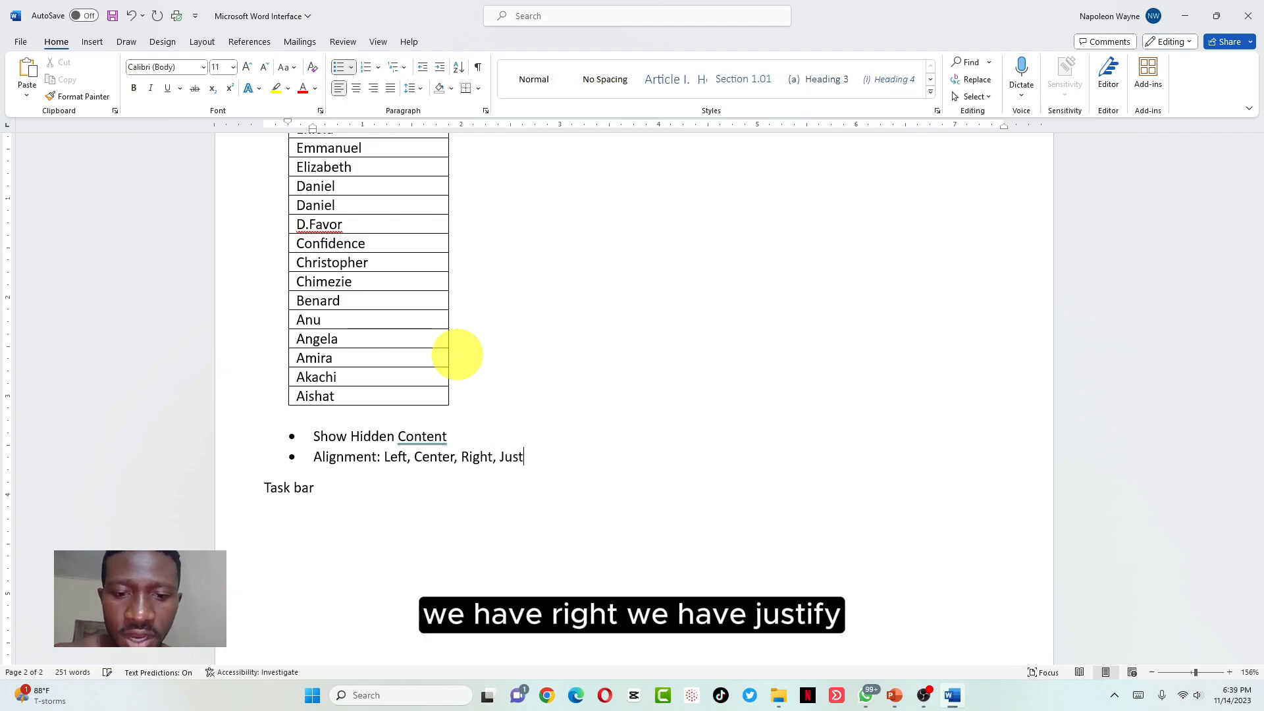
text(iofy)
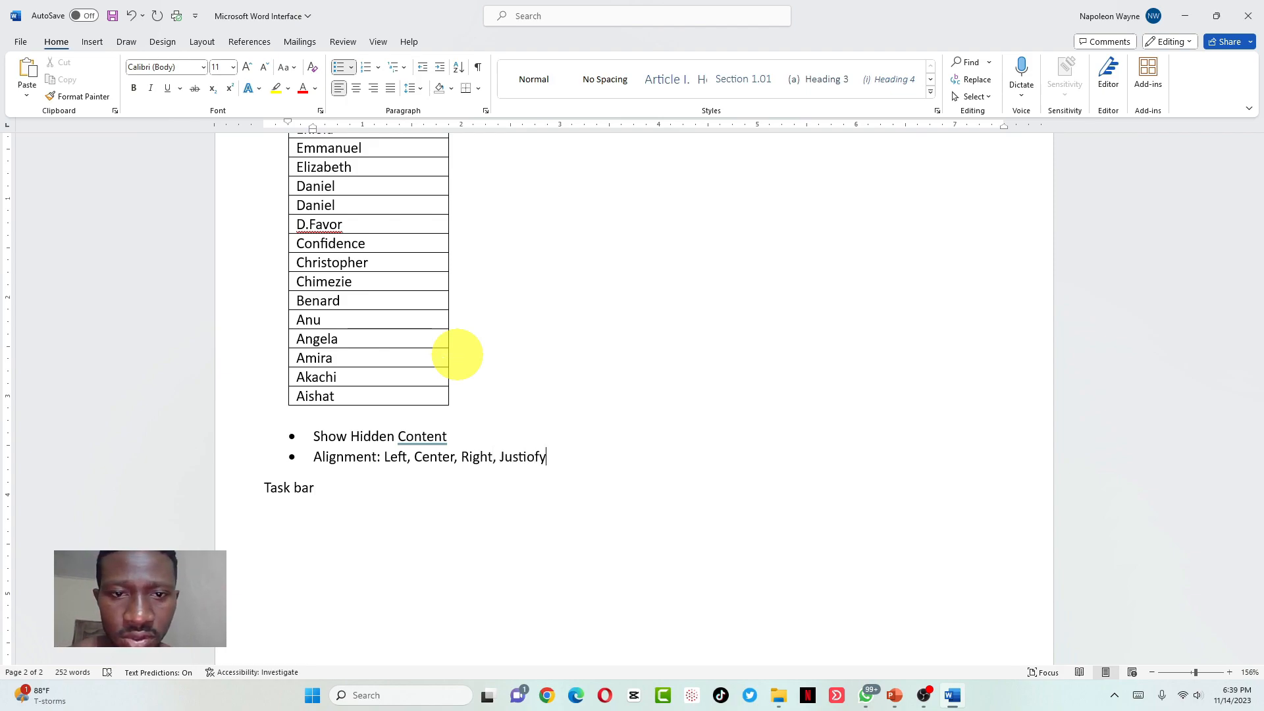
key(BackSpace)
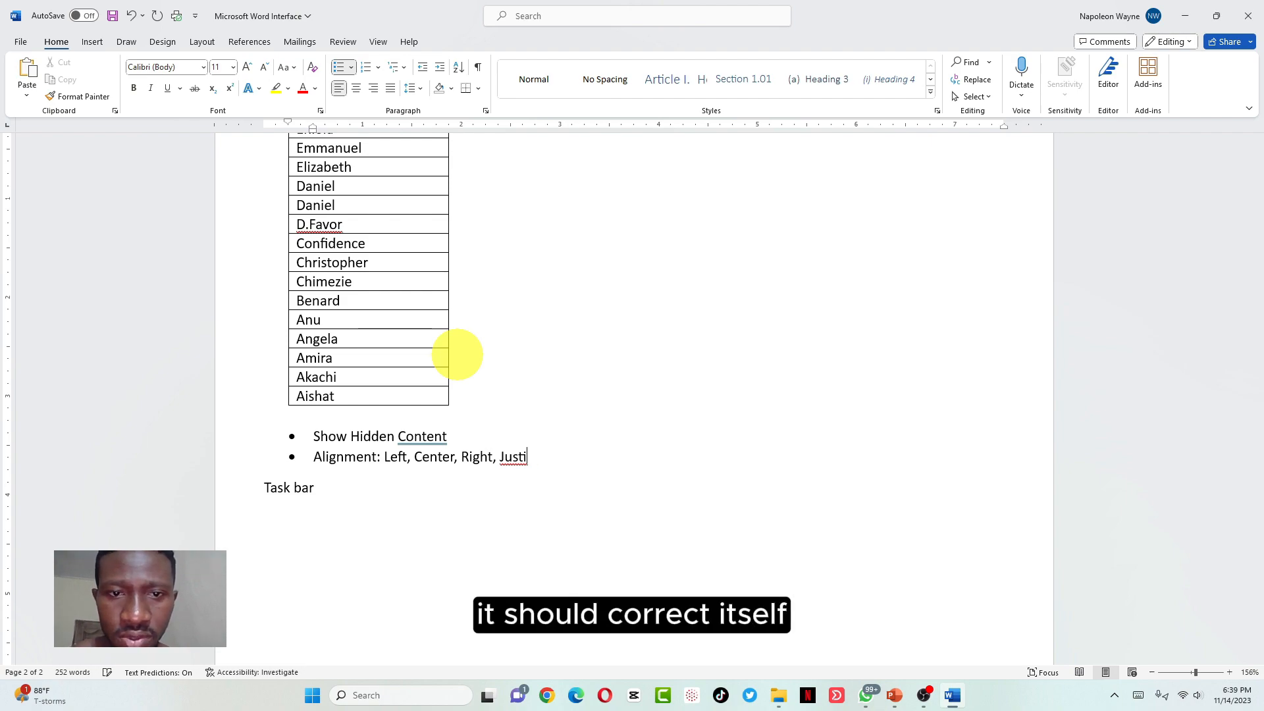
text(fy)
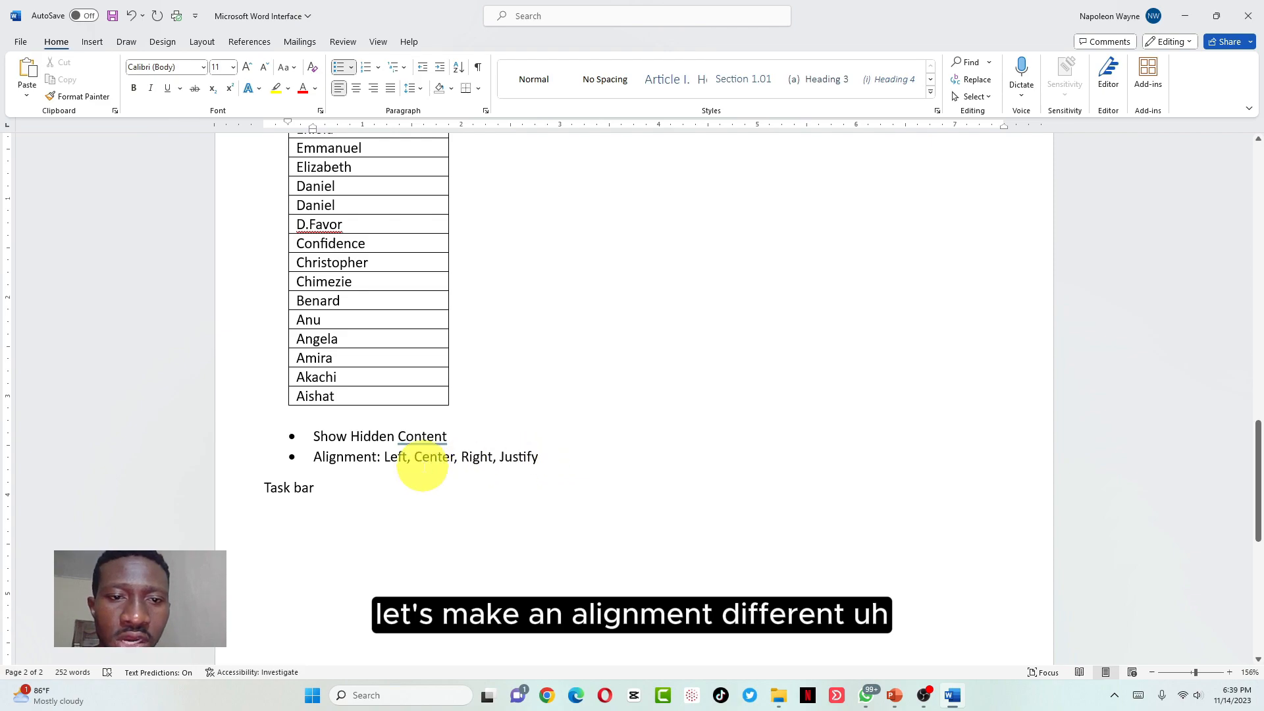
click(383, 456)
key(Return)
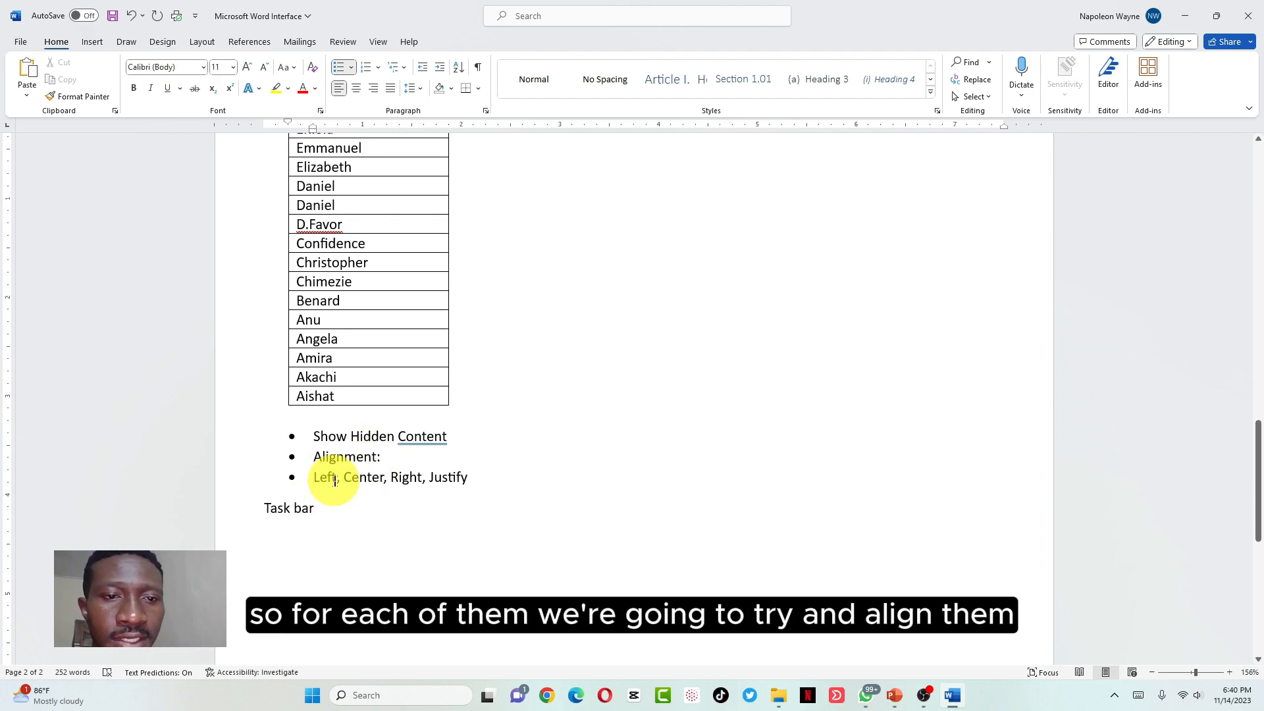
Remove the options line's bullet and move Center onto its own centered line below Left
key(BackSpace)
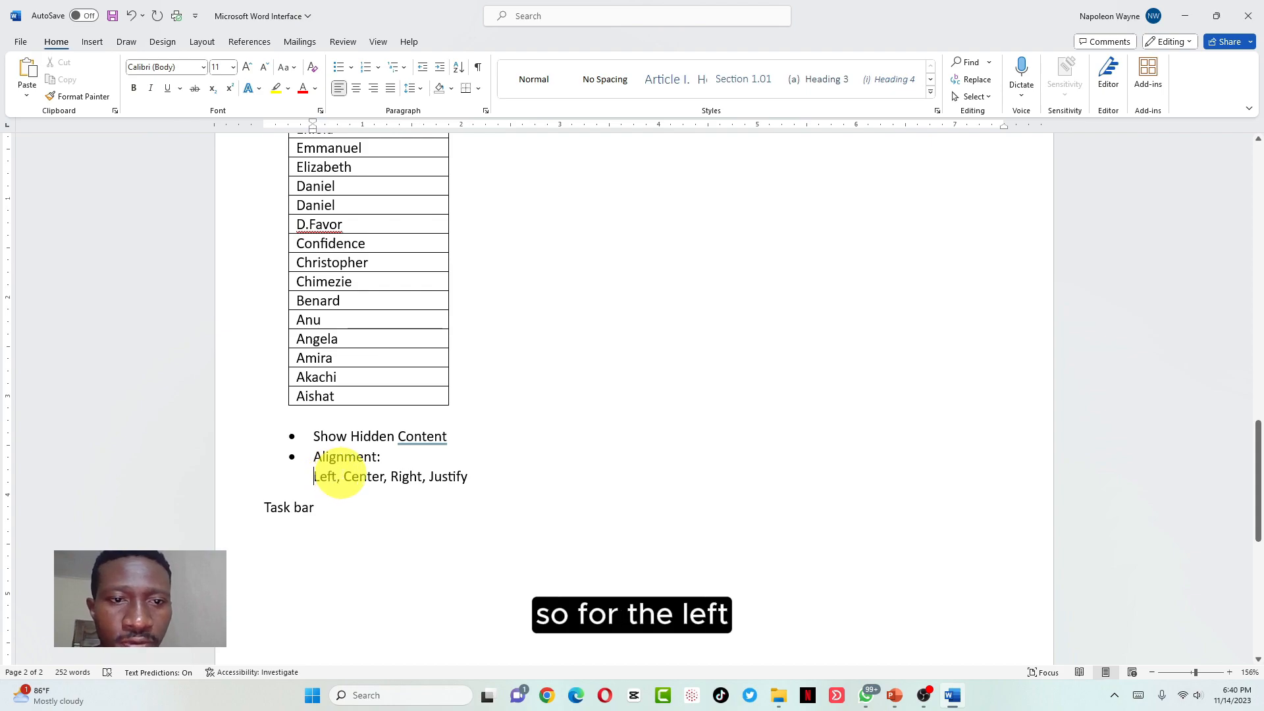
click(340, 476)
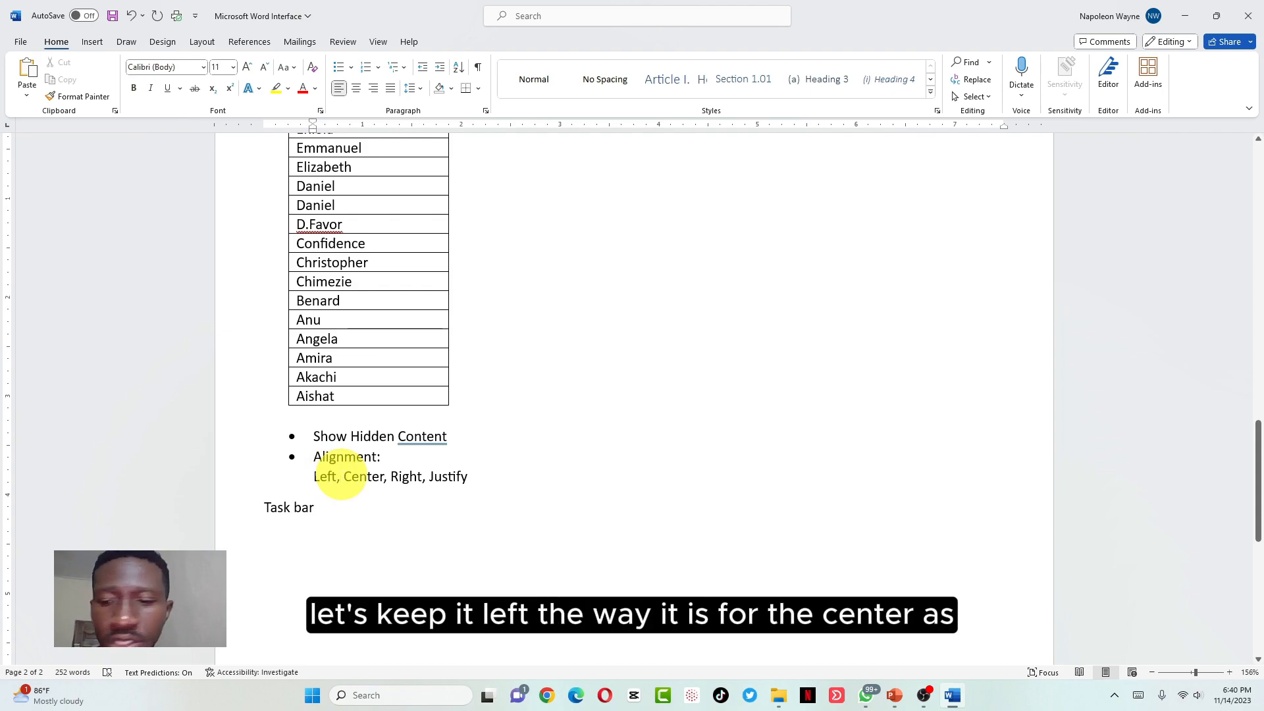
key(Return)
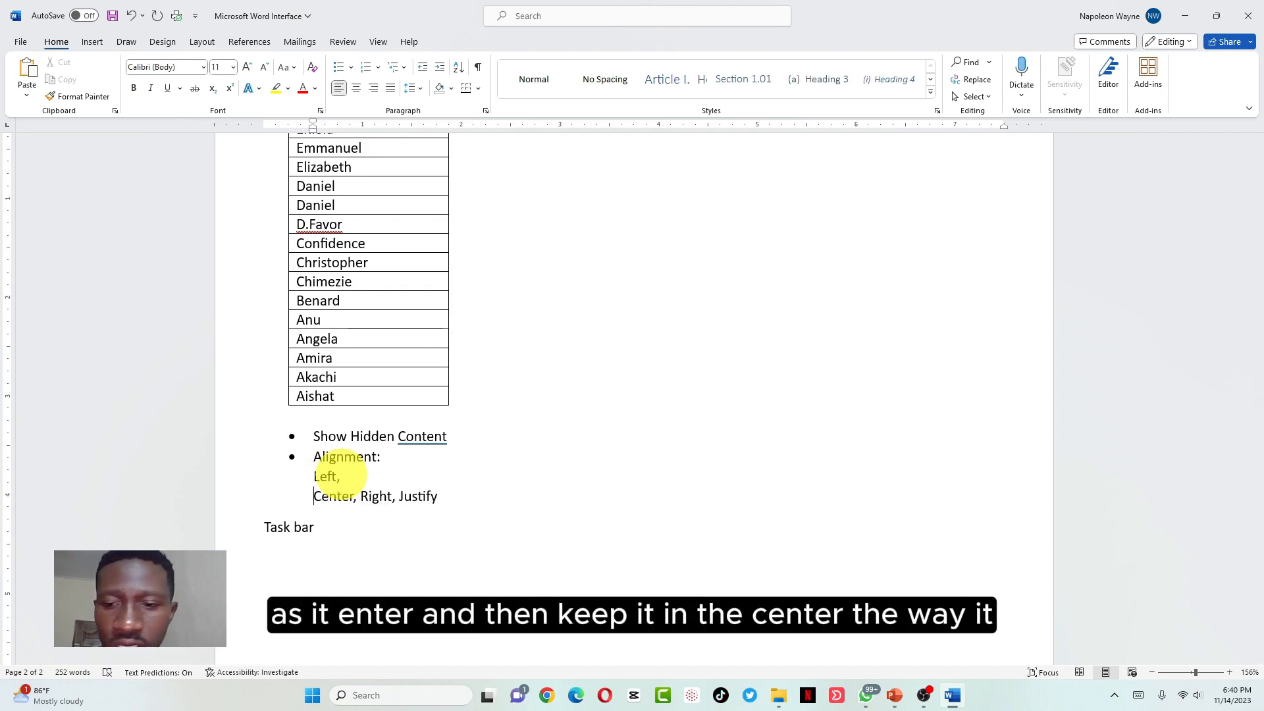
click(357, 88)
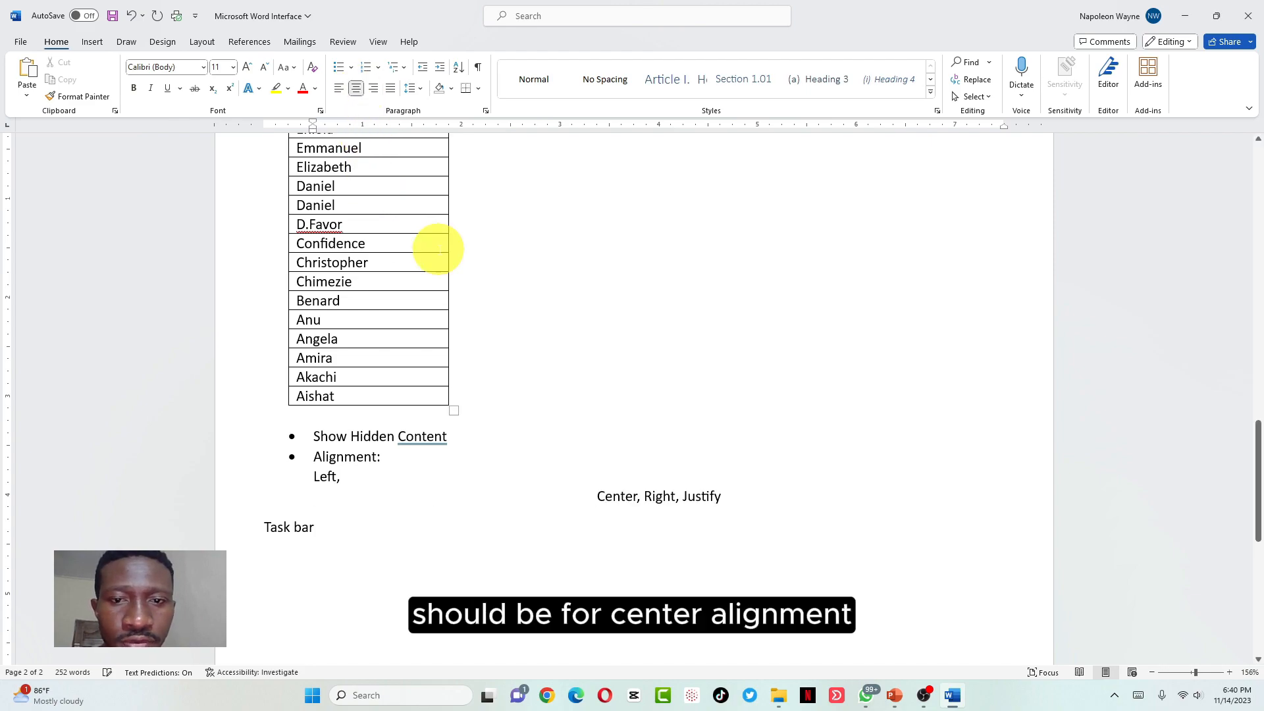
Put Right and Justify on separate lines, right-aligned and justified respectively
click(645, 495)
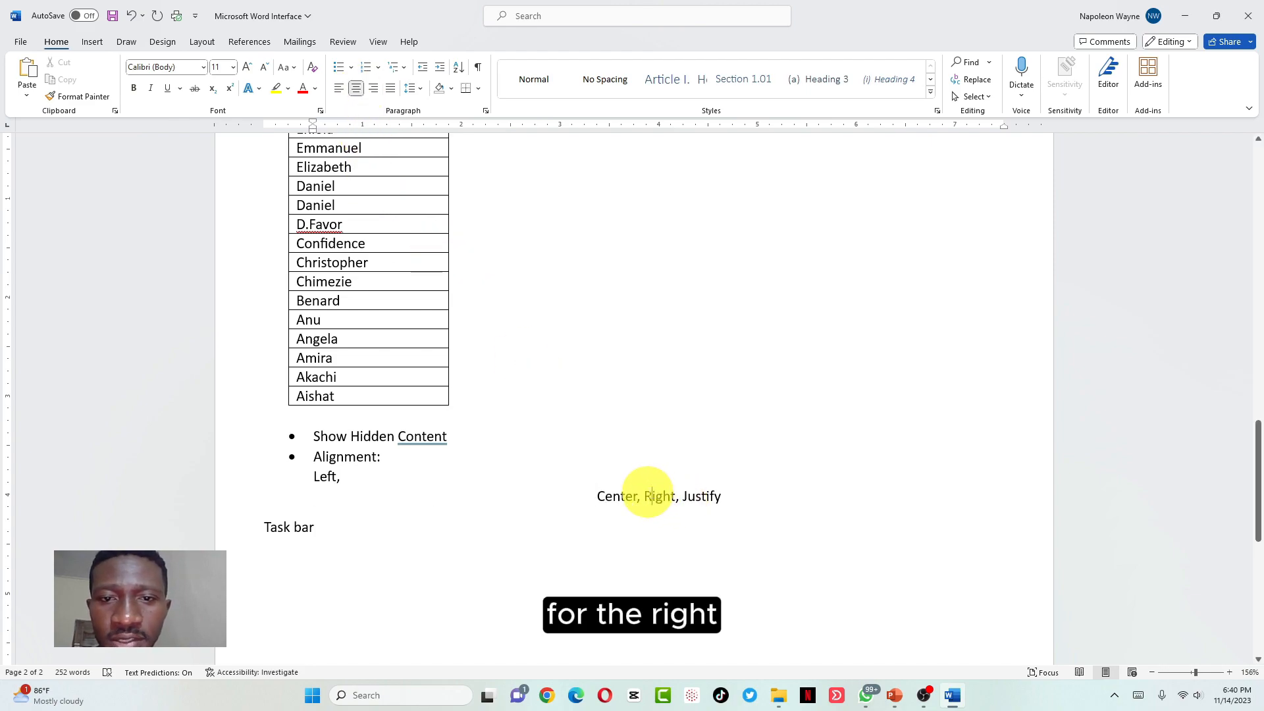
key(Return)
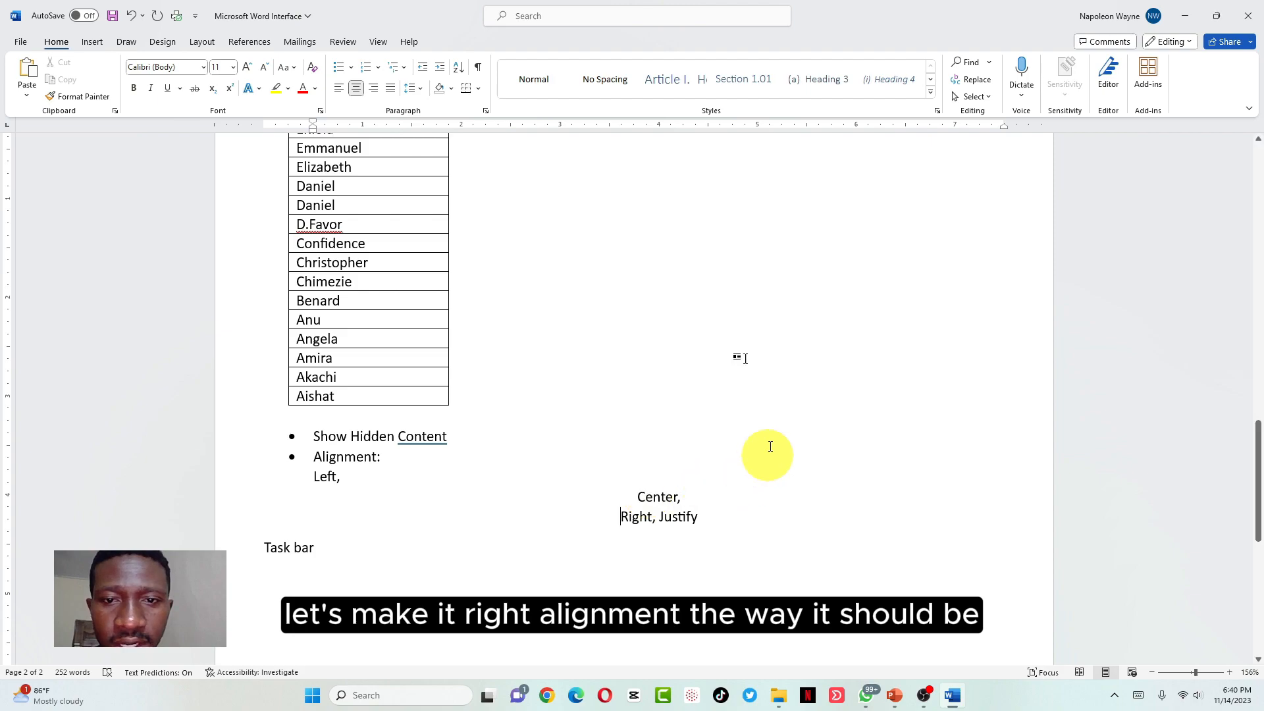
click(373, 89)
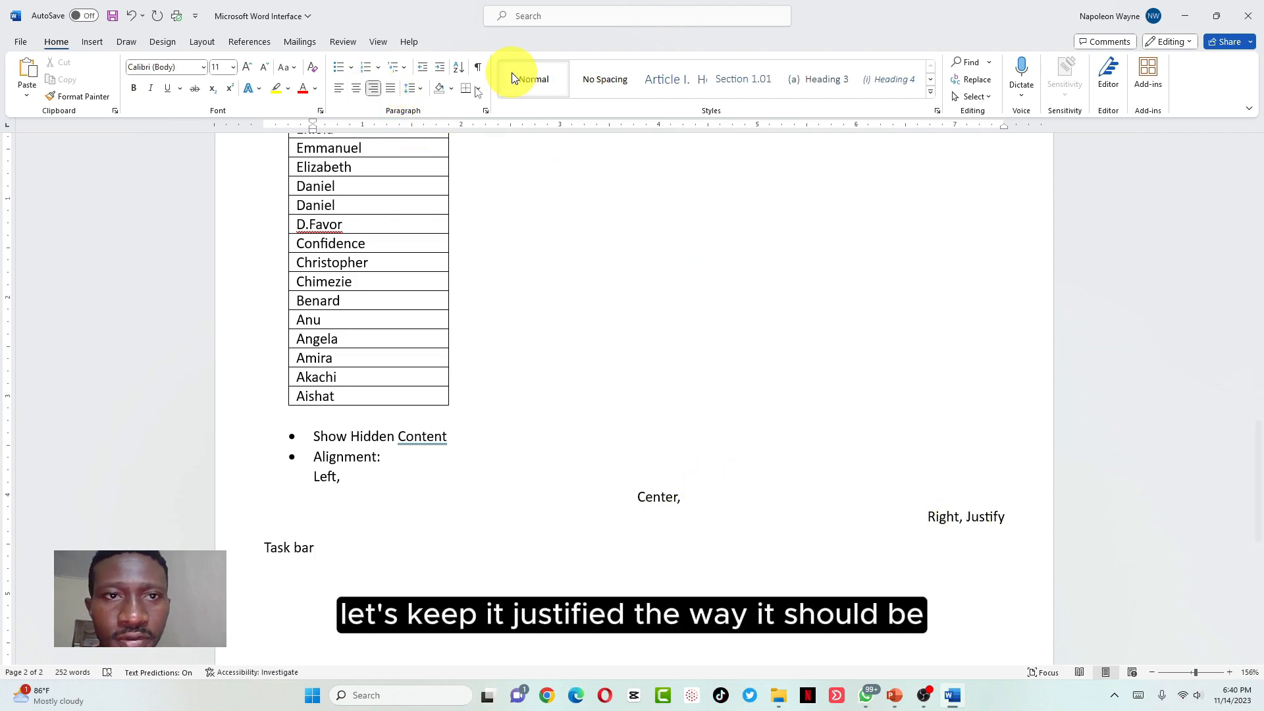
click(388, 88)
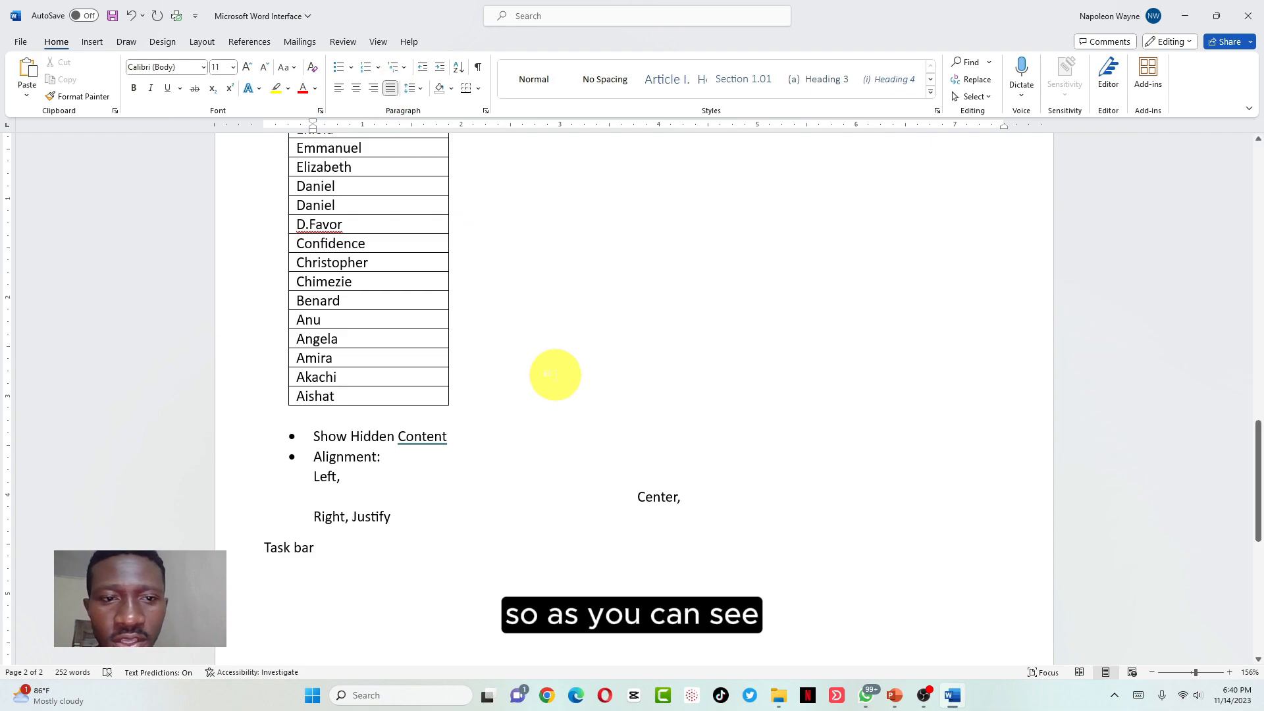
key(ctrl+r)
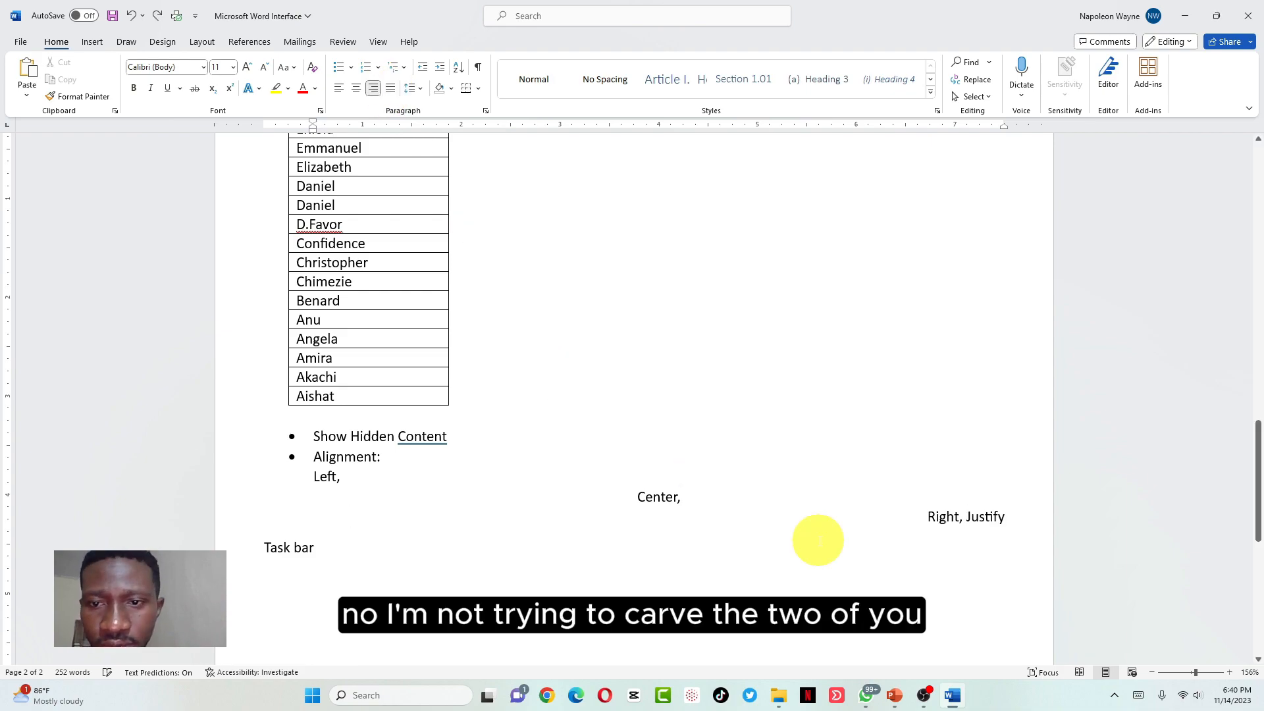
key(Return)
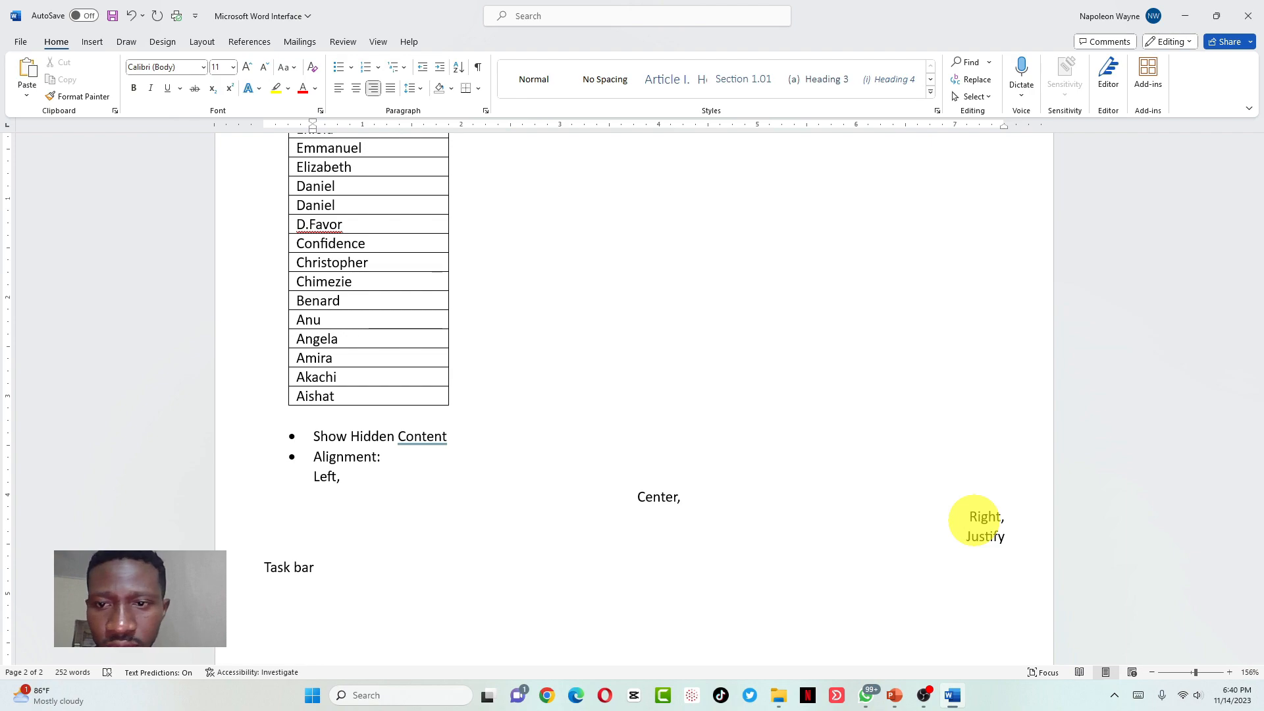
click(393, 90)
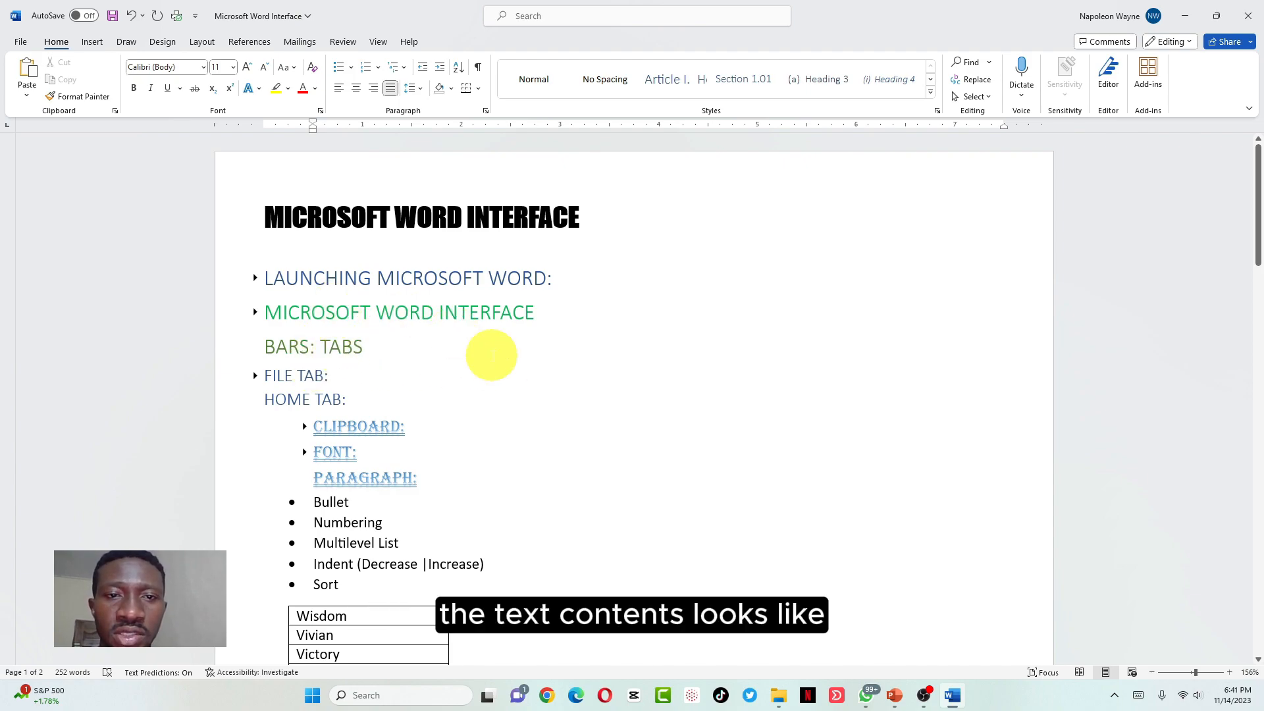
scroll(491, 354, down, 20)
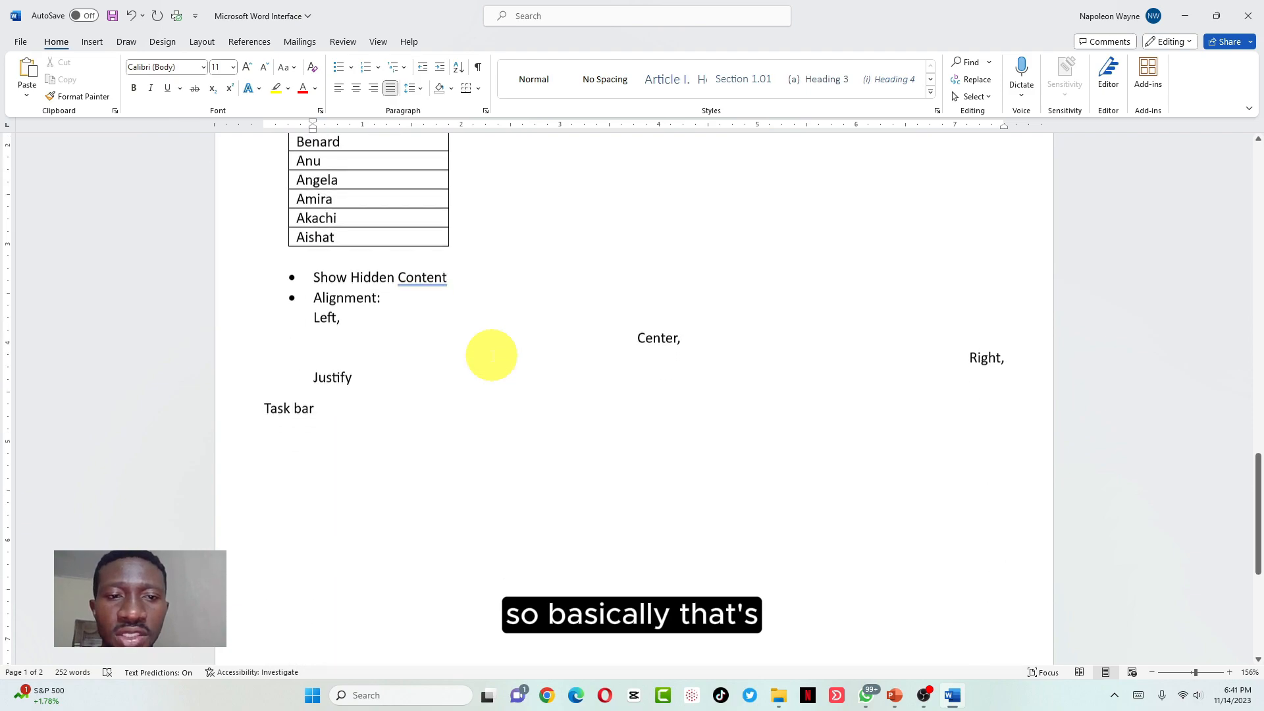
scroll(491, 355, down, 1)
click(349, 360)
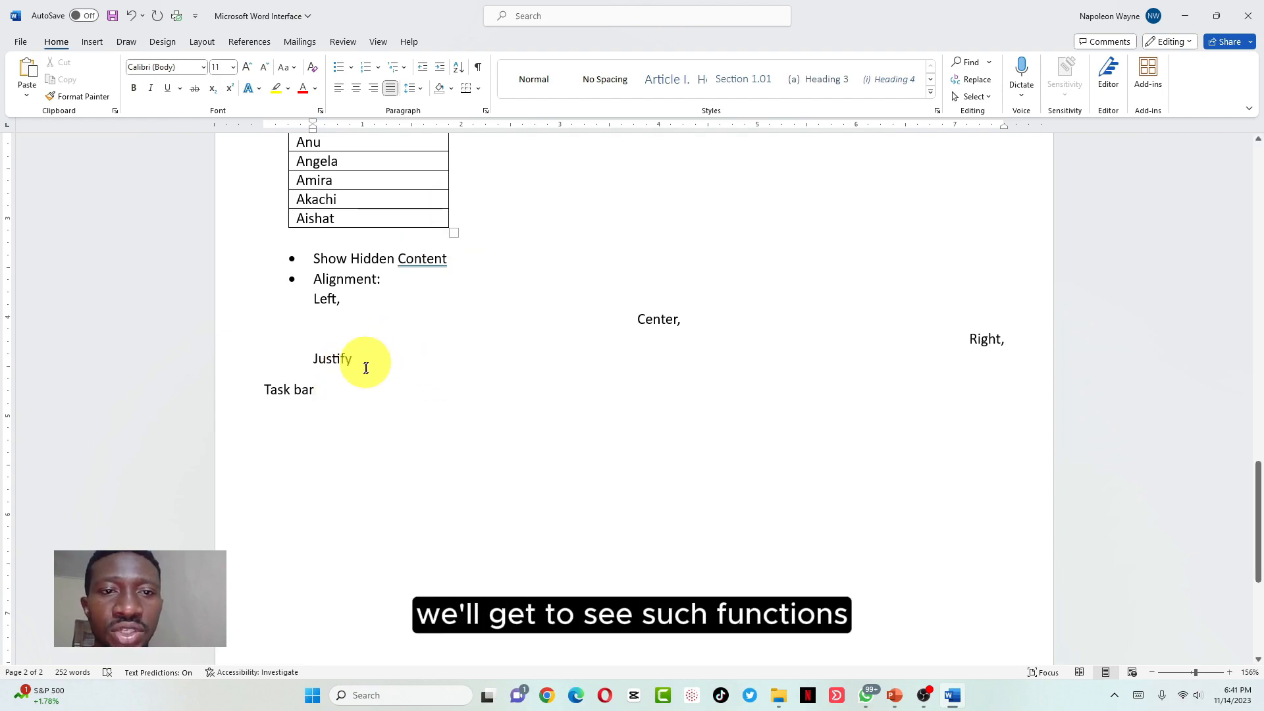
Add a bullet below Justify split over 'Lines and', 'Paragraph' and 'Spacing' lines
key(Return)
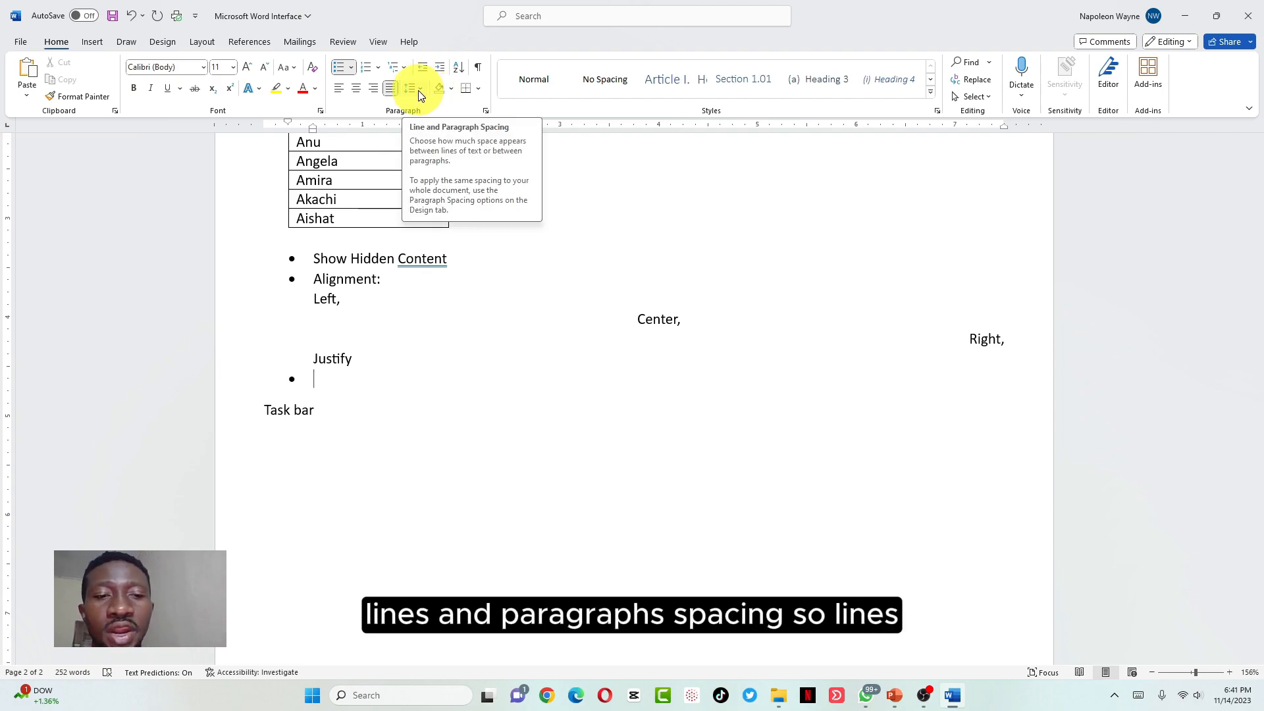
text(Li)
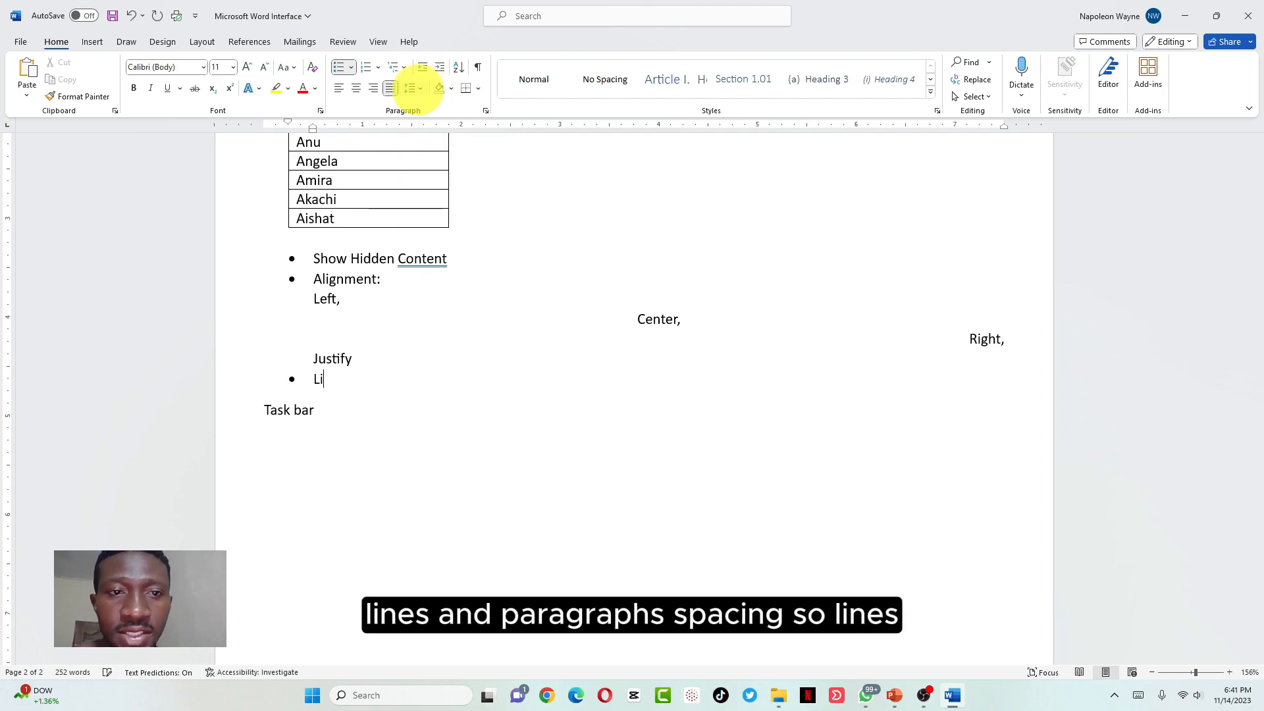
text(nes and Paragra)
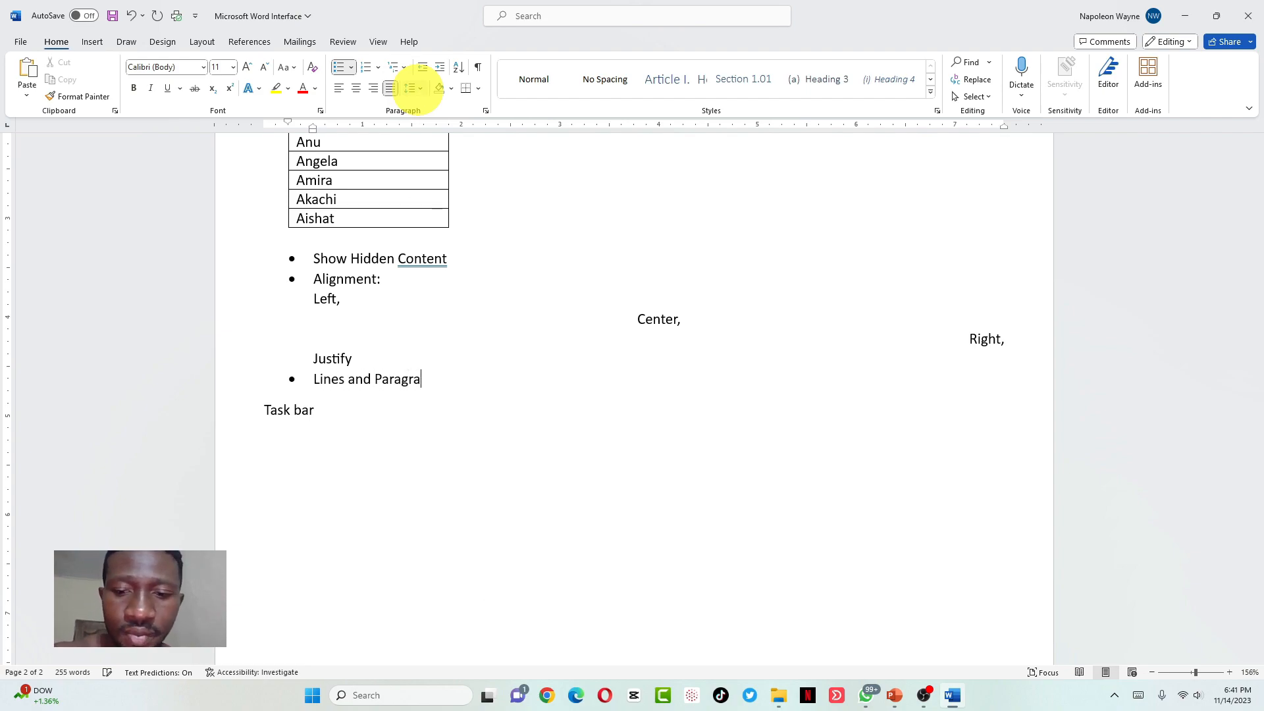
text(ph Spacing)
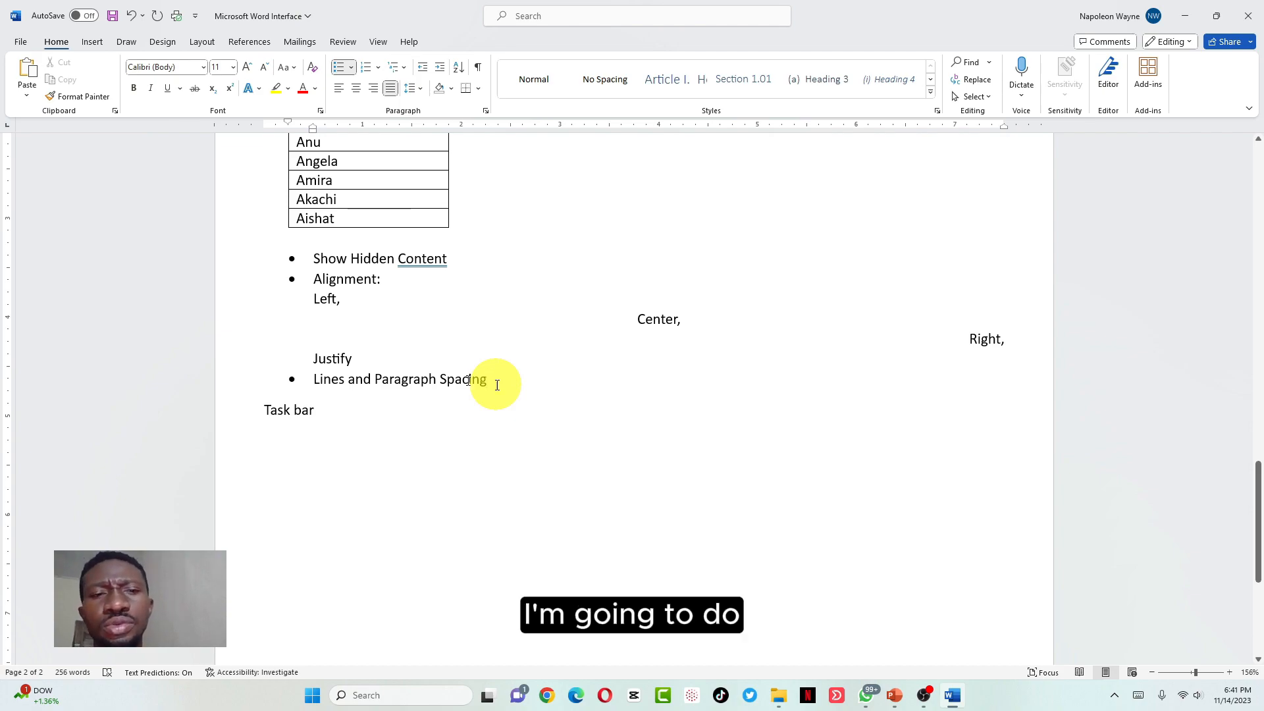
key(Return)
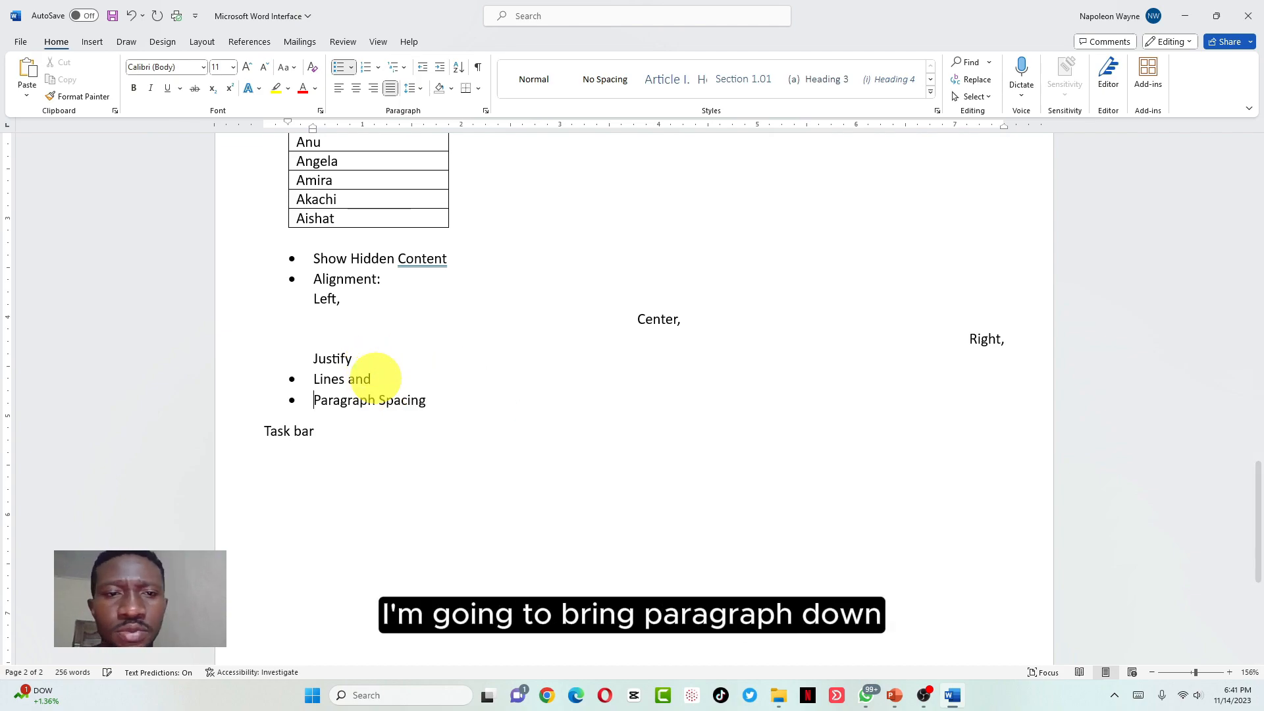
key(BackSpace)
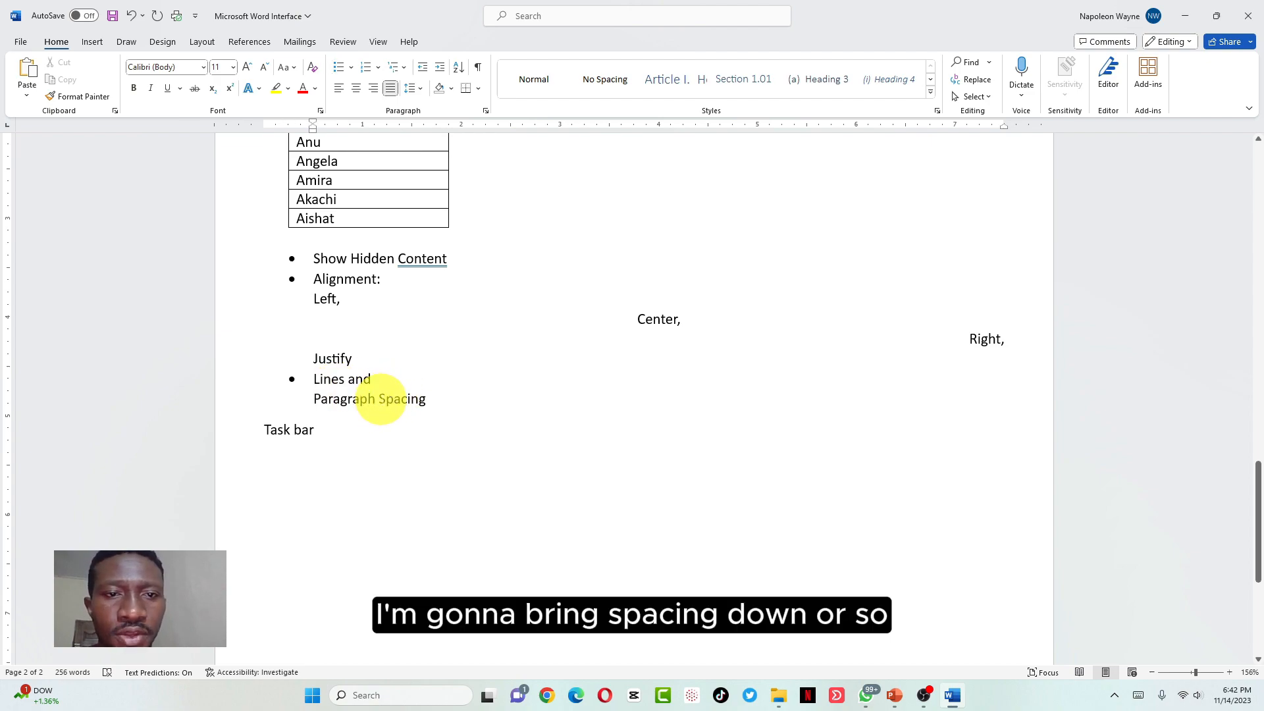
key(Return)
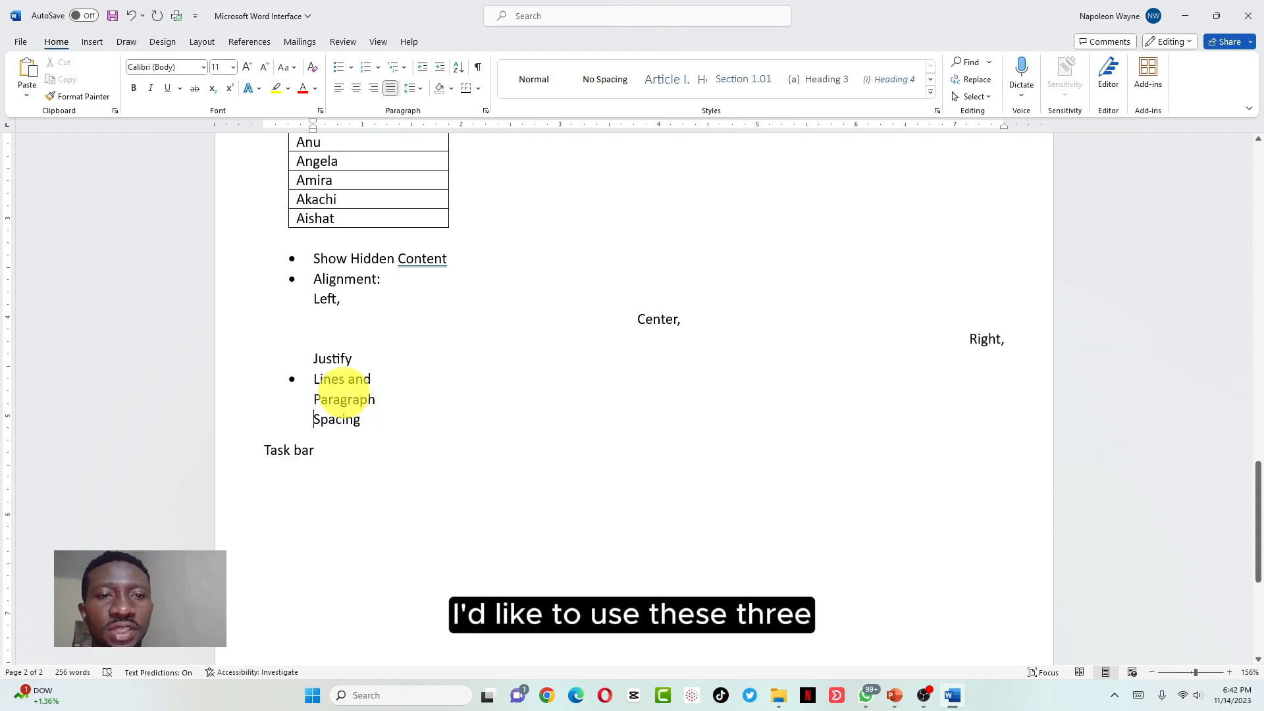
Select the Lines and Paragraph Spacing text and try adding and removing space before and after it
click(361, 415)
drag(361, 414, 304, 383)
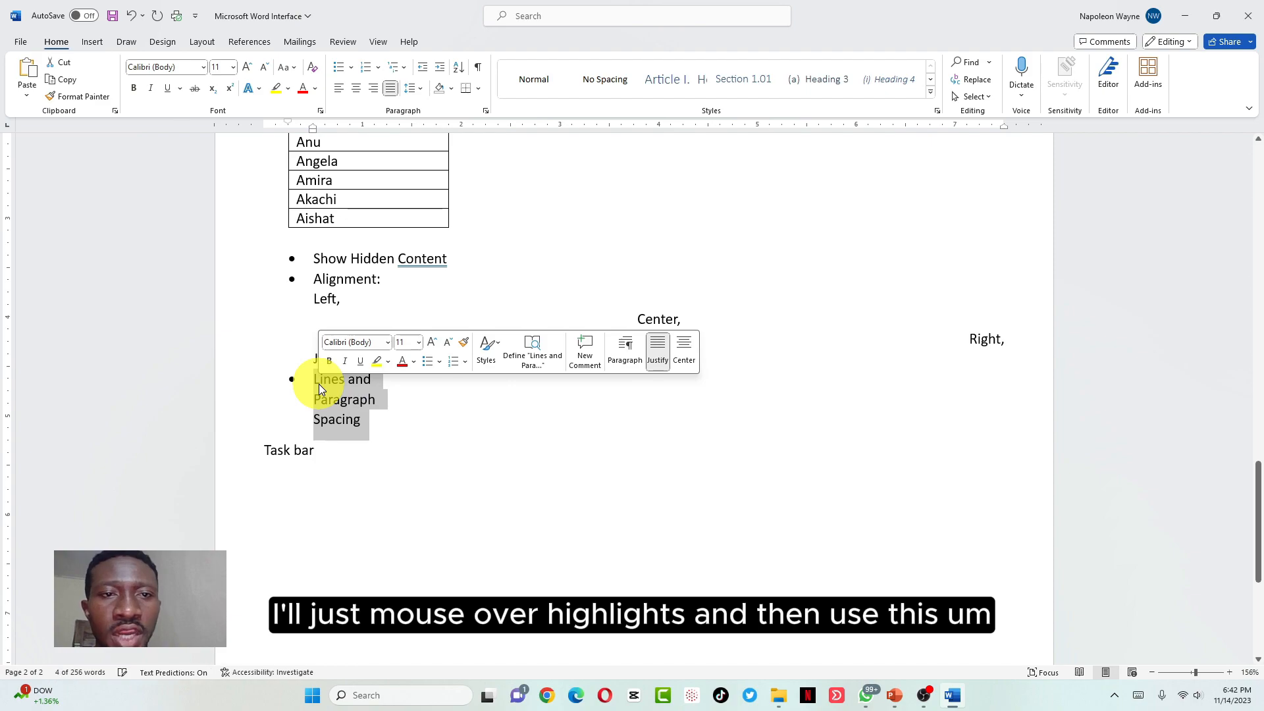
click(421, 88)
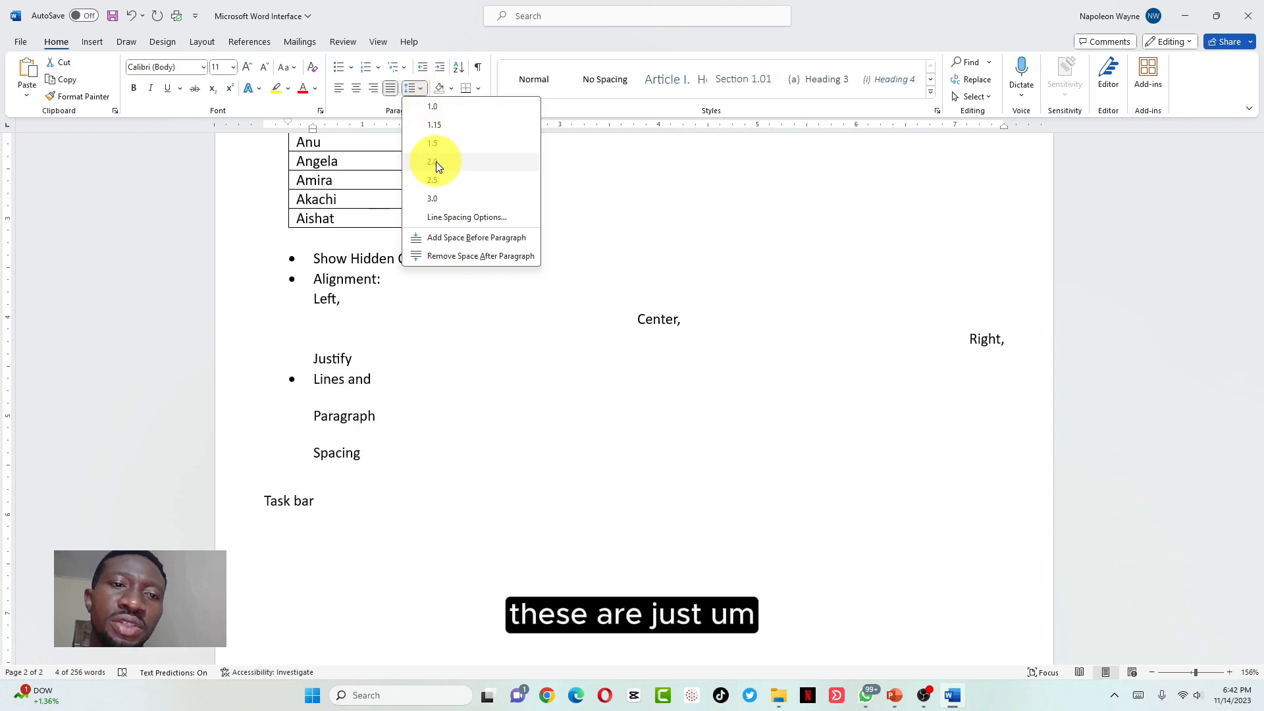
click(437, 257)
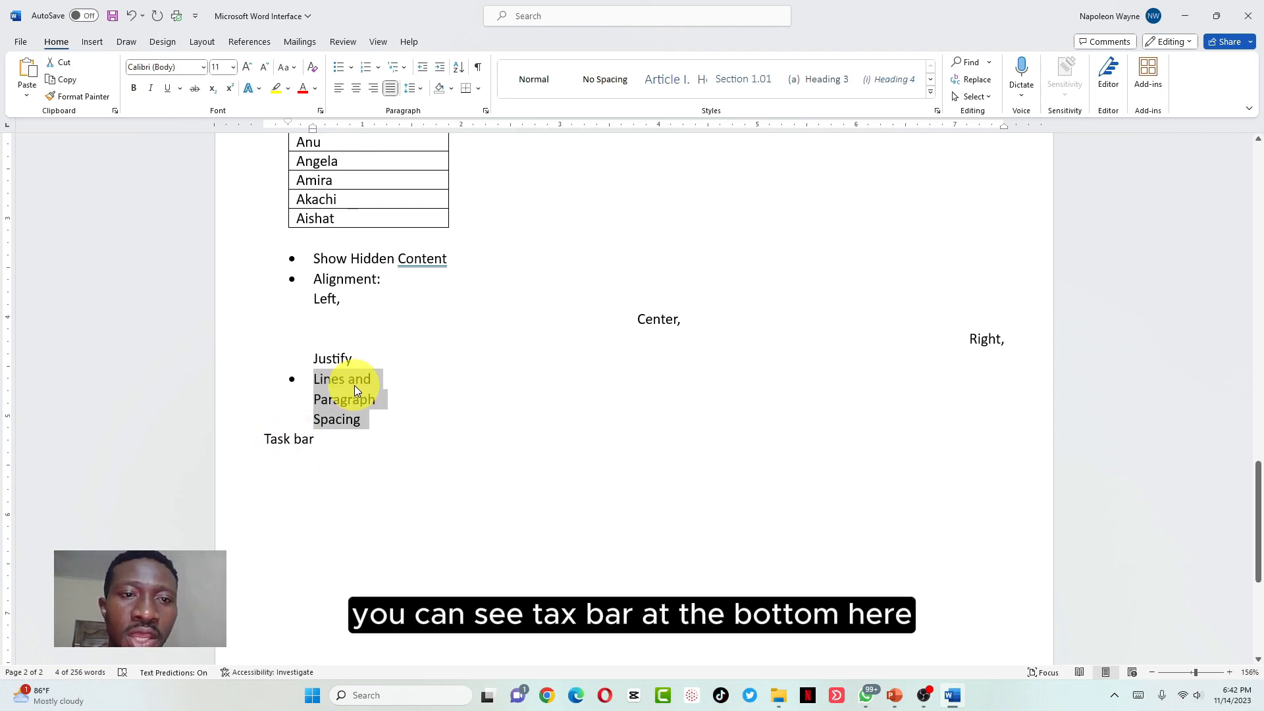
click(411, 88)
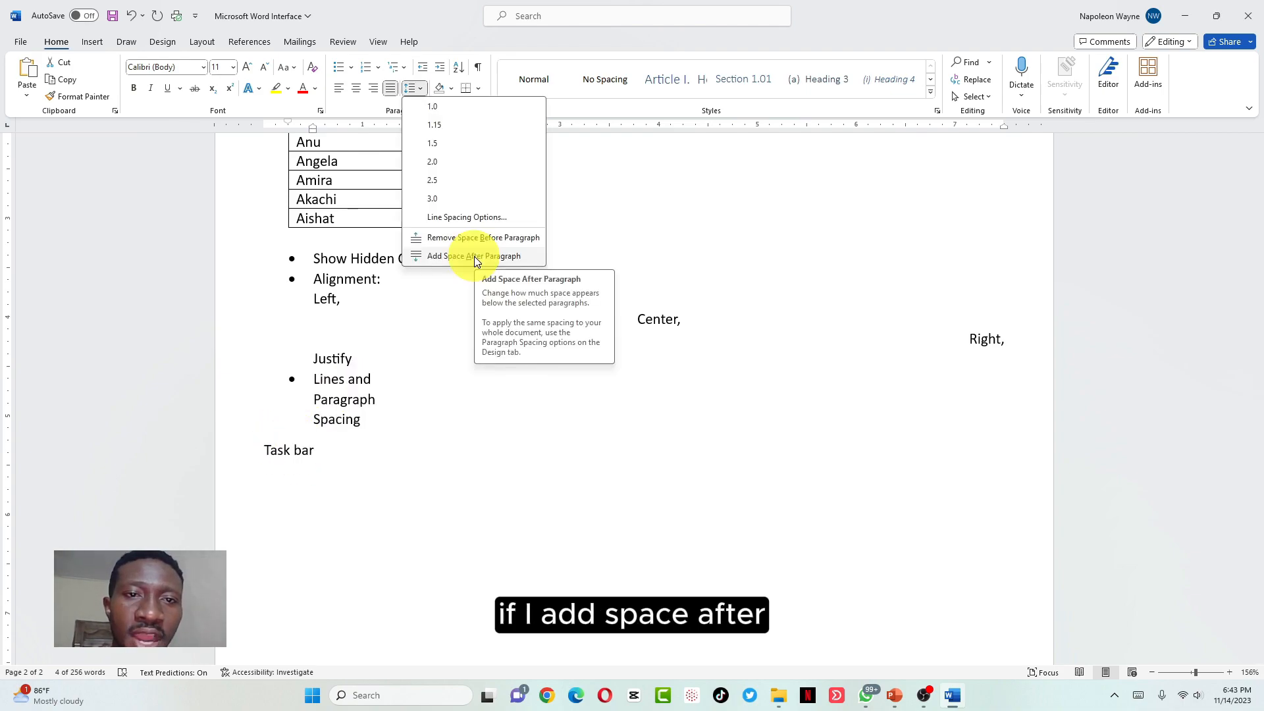
click(474, 255)
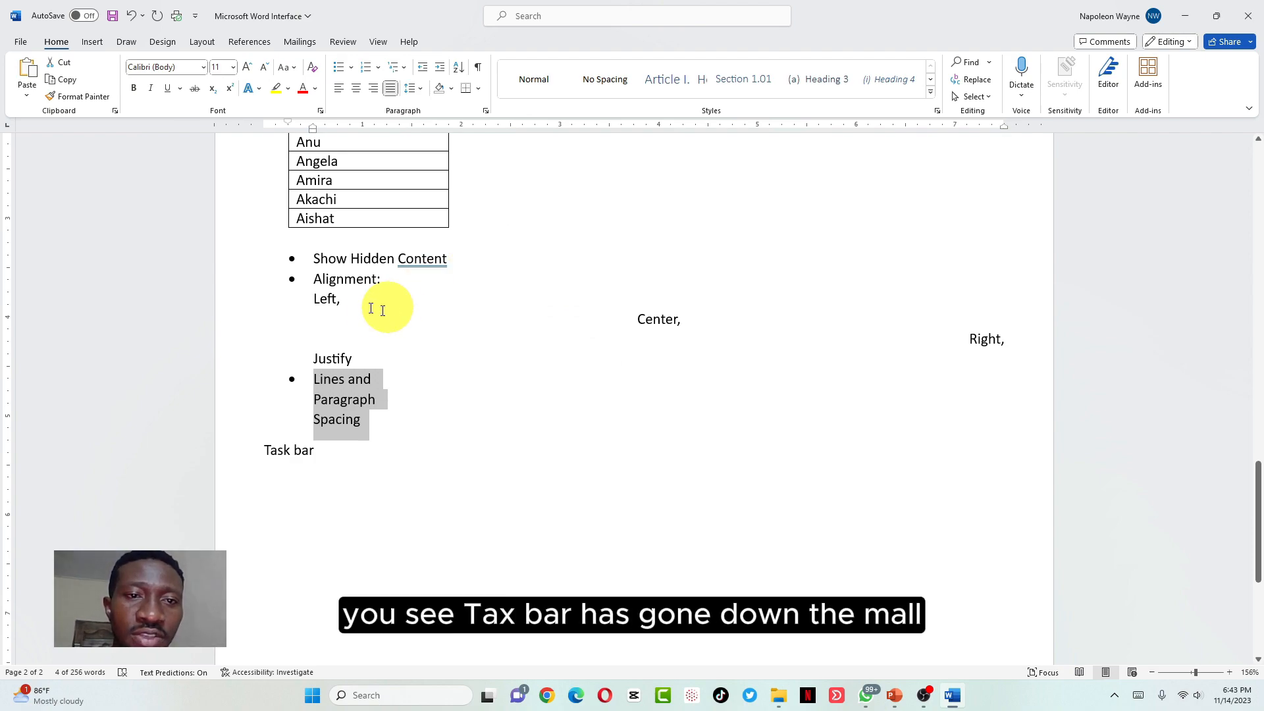
click(411, 90)
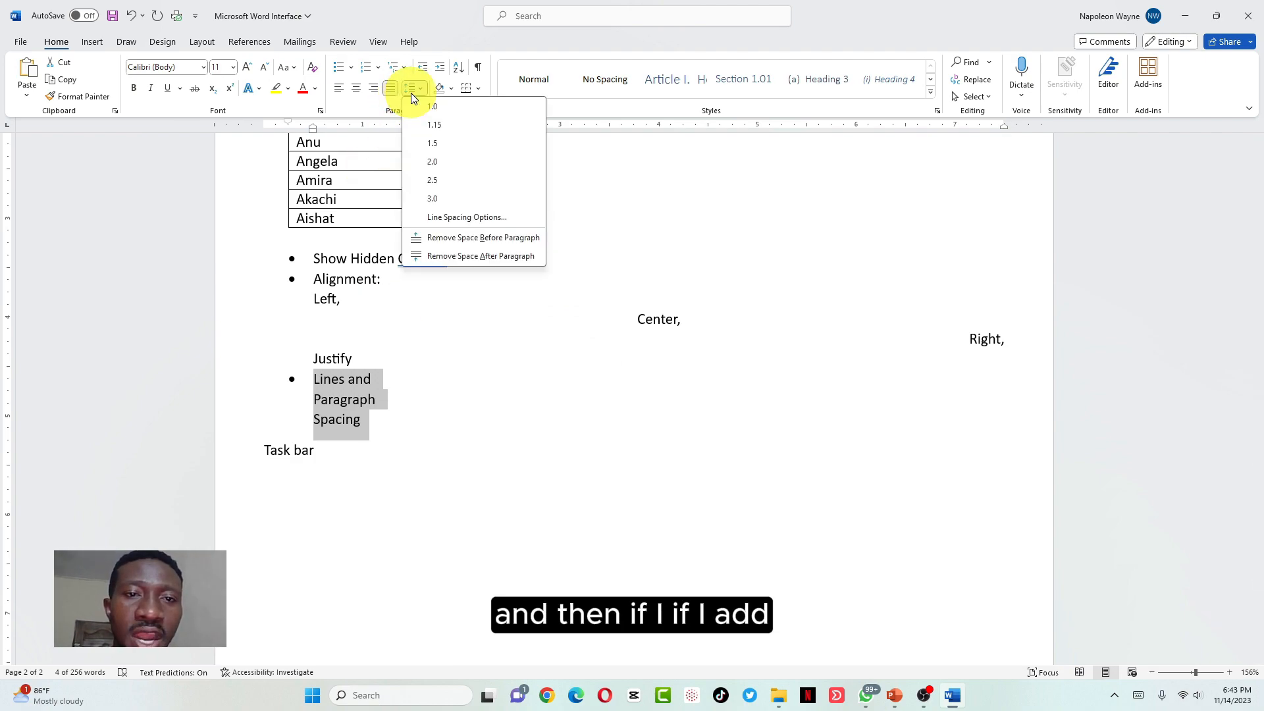
click(478, 238)
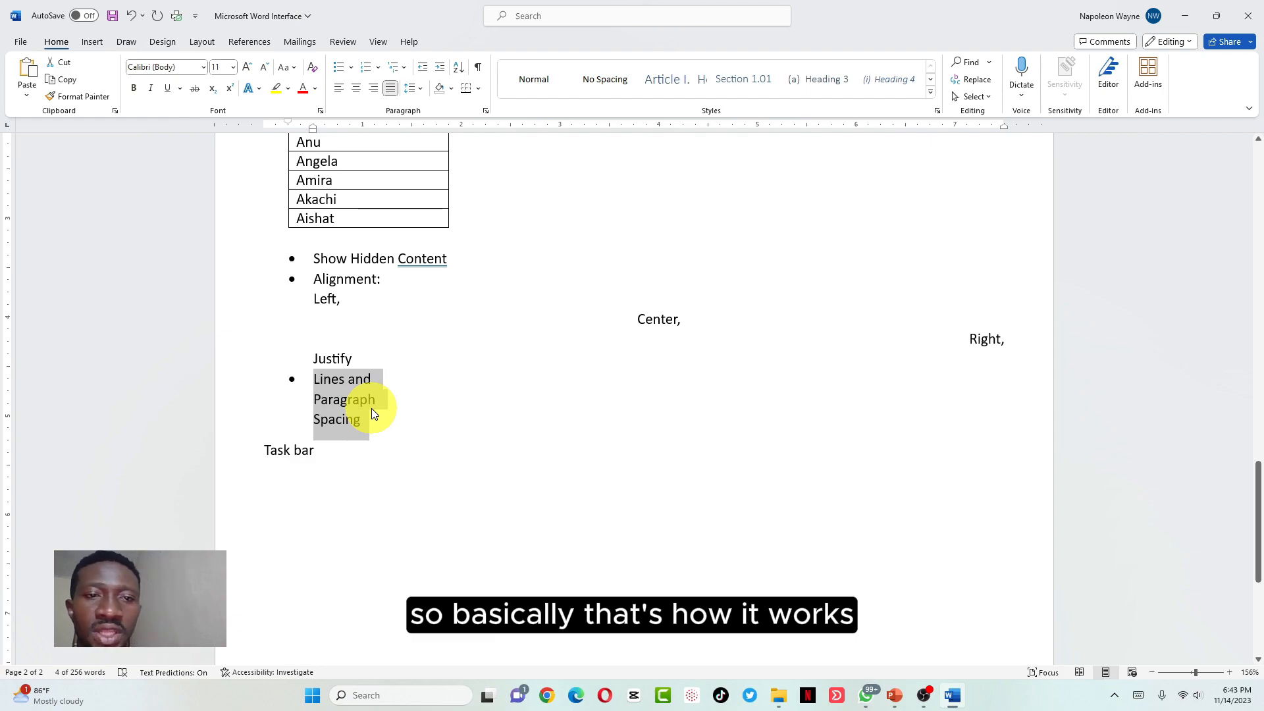
Set the text to 2.0 line spacing and start a new line after Spacing
click(420, 89)
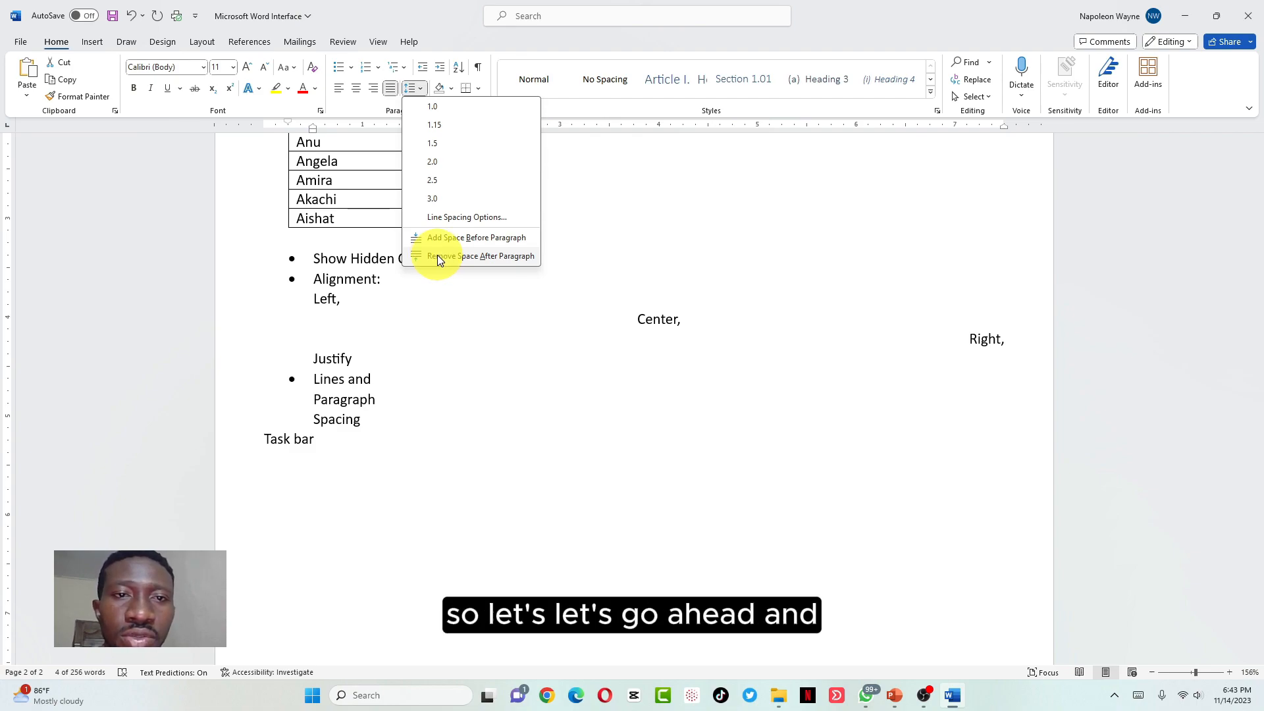
click(440, 164)
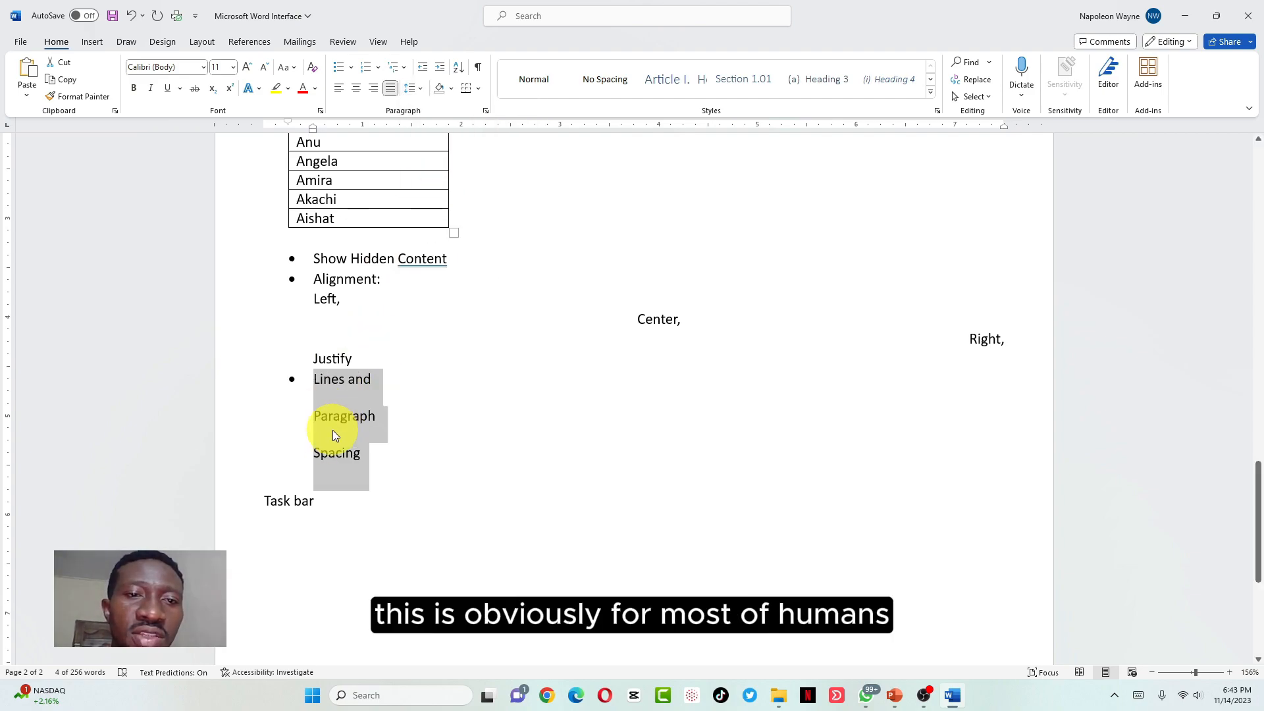
click(377, 459)
key(Return)
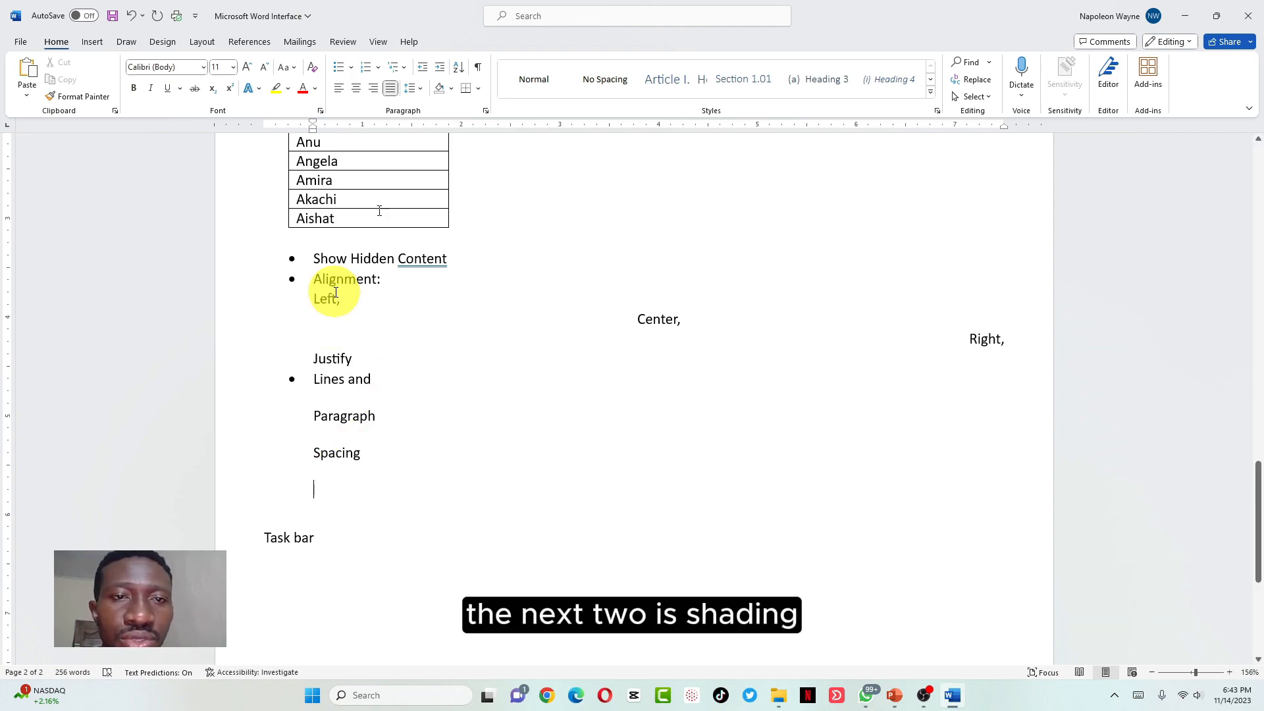
Add a 'Shading:' bullet on the new line, select it and bring up the Shading colours
click(341, 67)
text(Shading:)
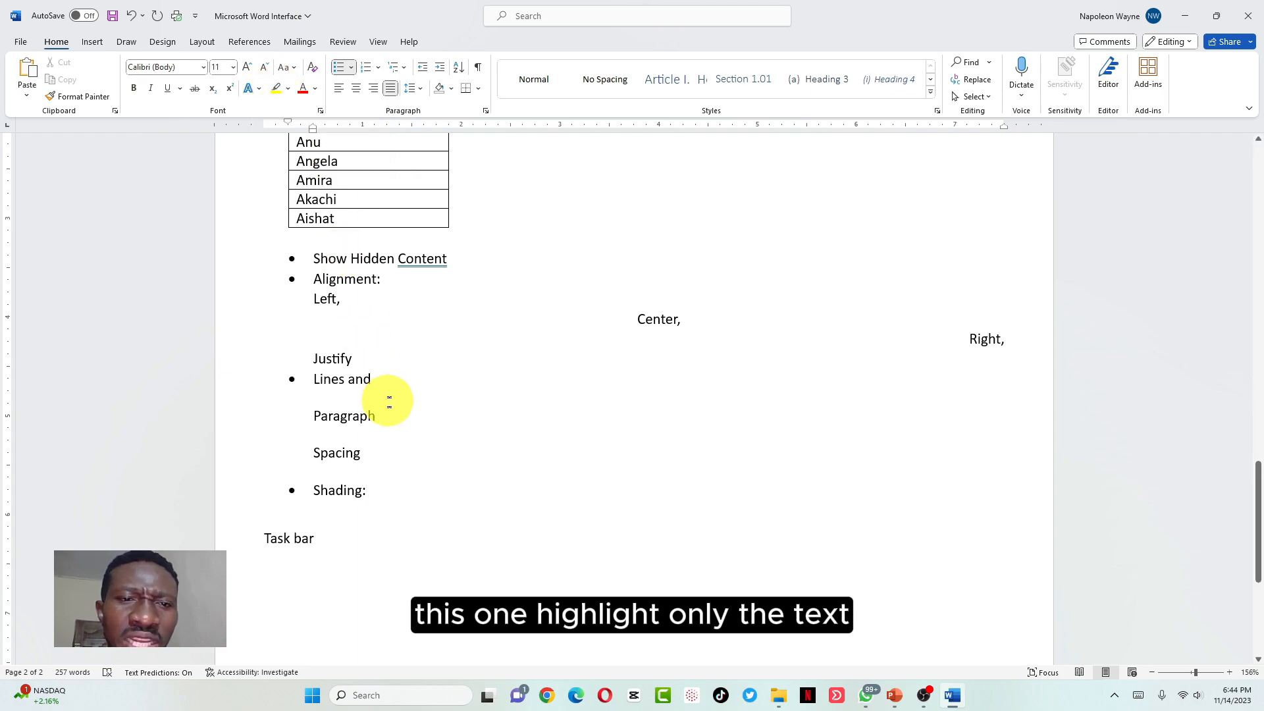
drag(367, 414, 312, 416)
click(340, 493)
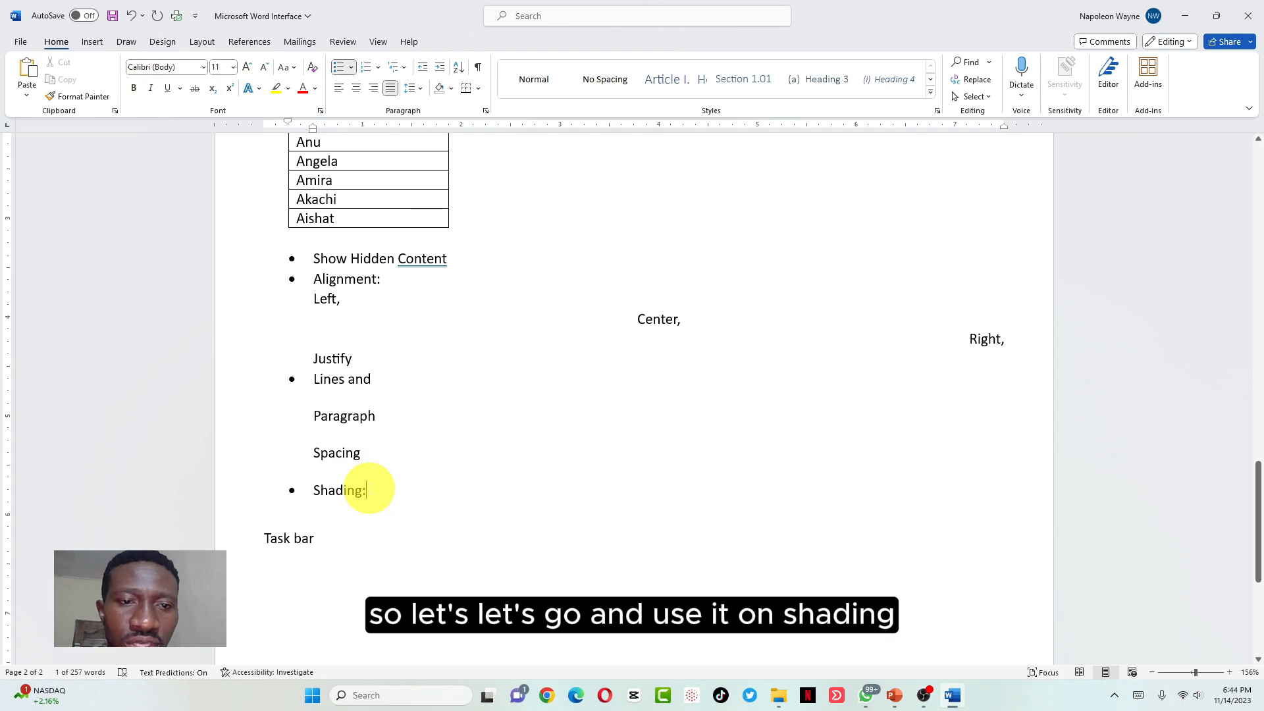
triple_click(341, 493)
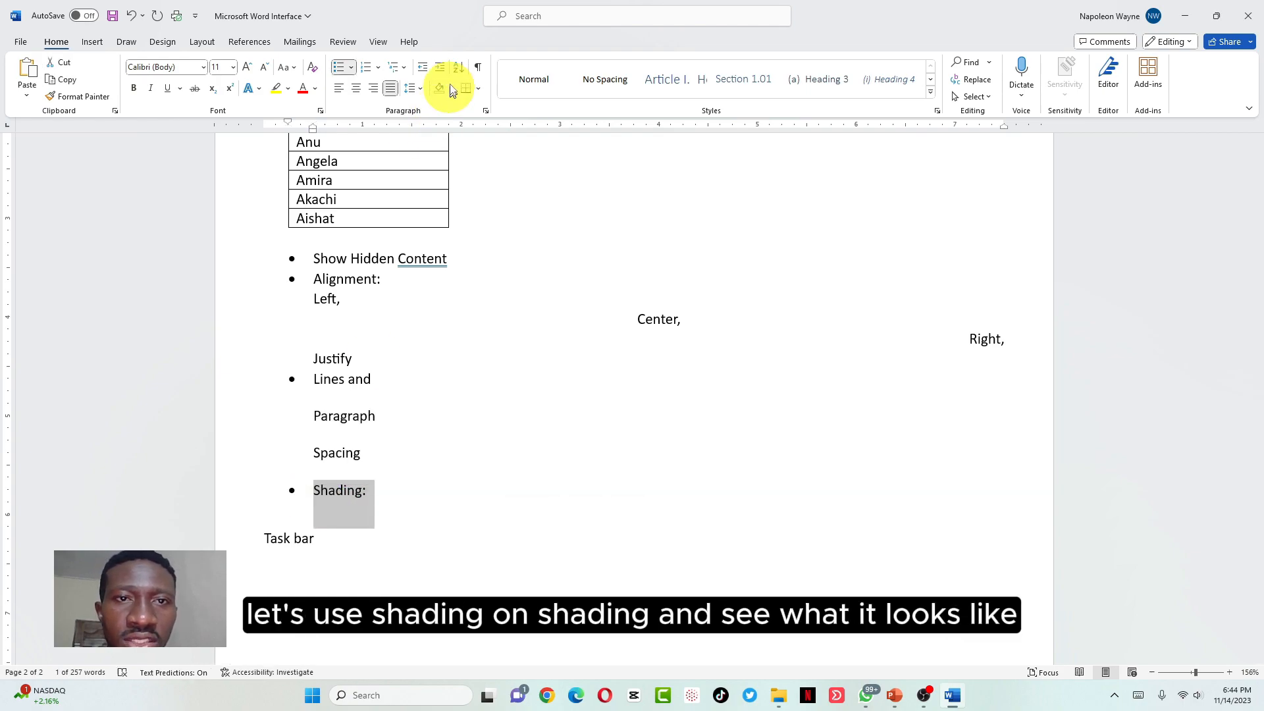
click(451, 89)
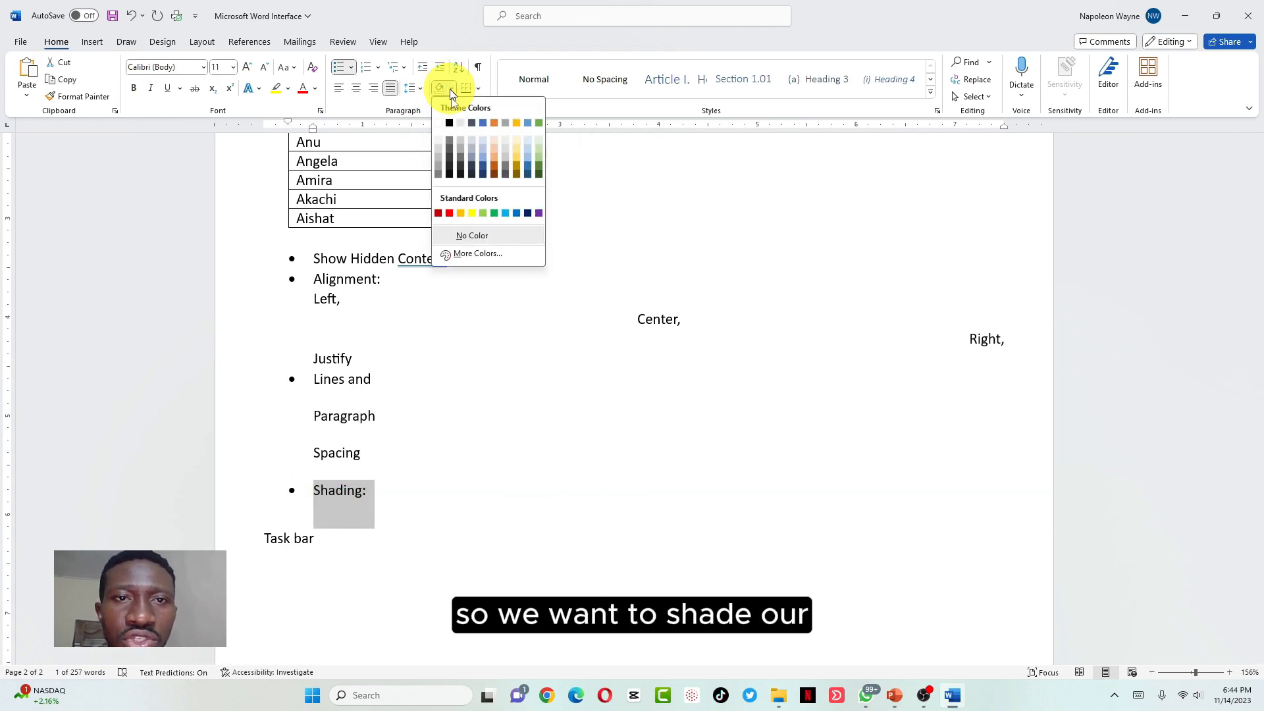
Shade the Shading: paragraph Blue-Gray, Text 2, Lighter 60%, try a yellow highlight, and add a bullet below
click(471, 150)
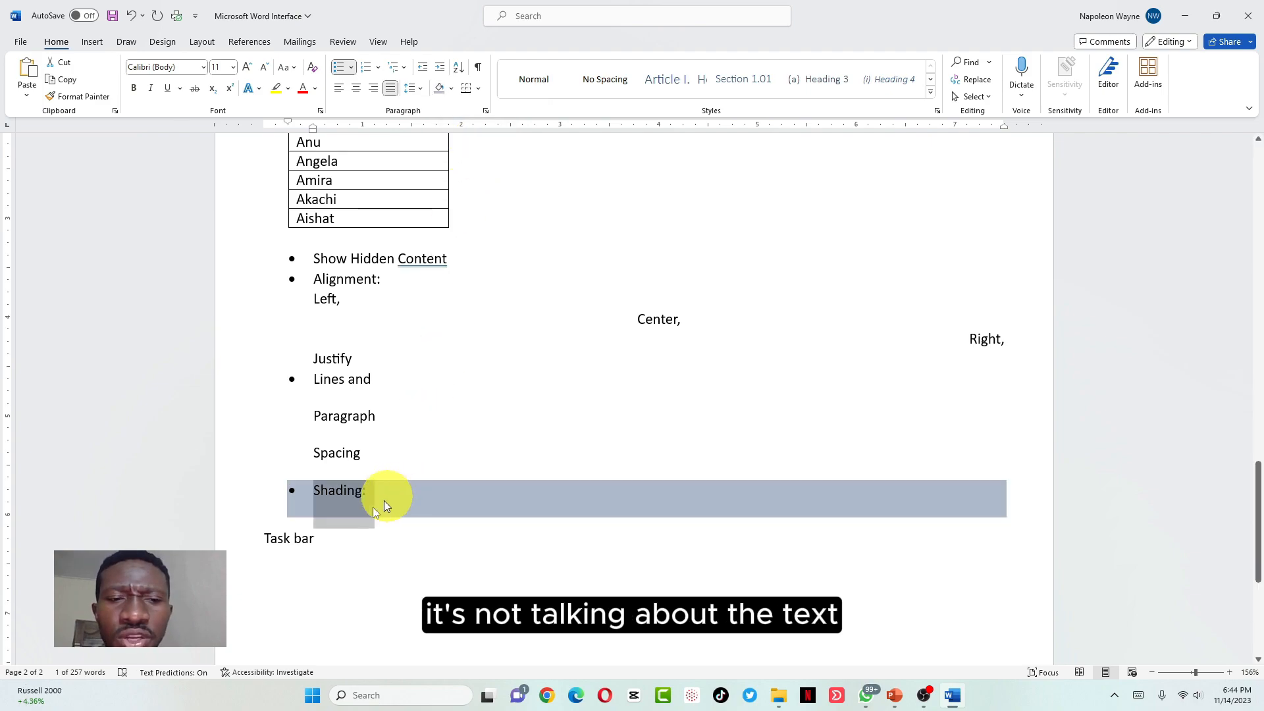
click(341, 512)
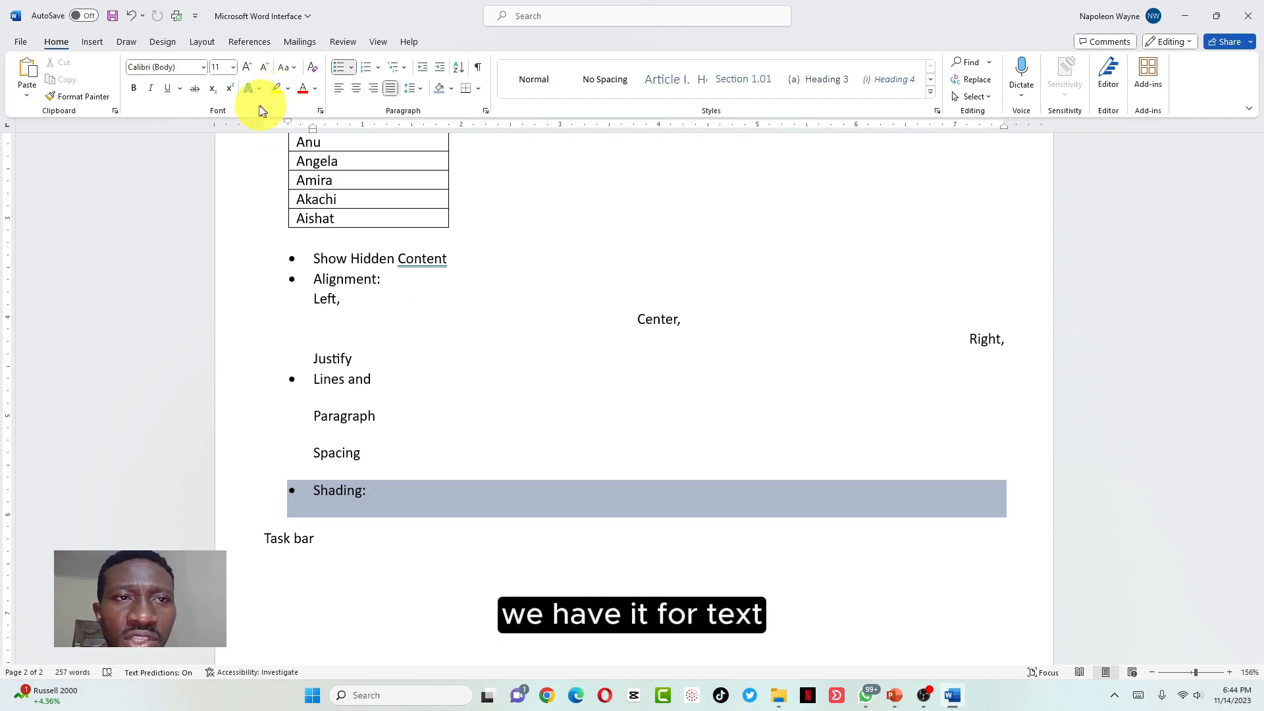
drag(370, 490, 322, 488)
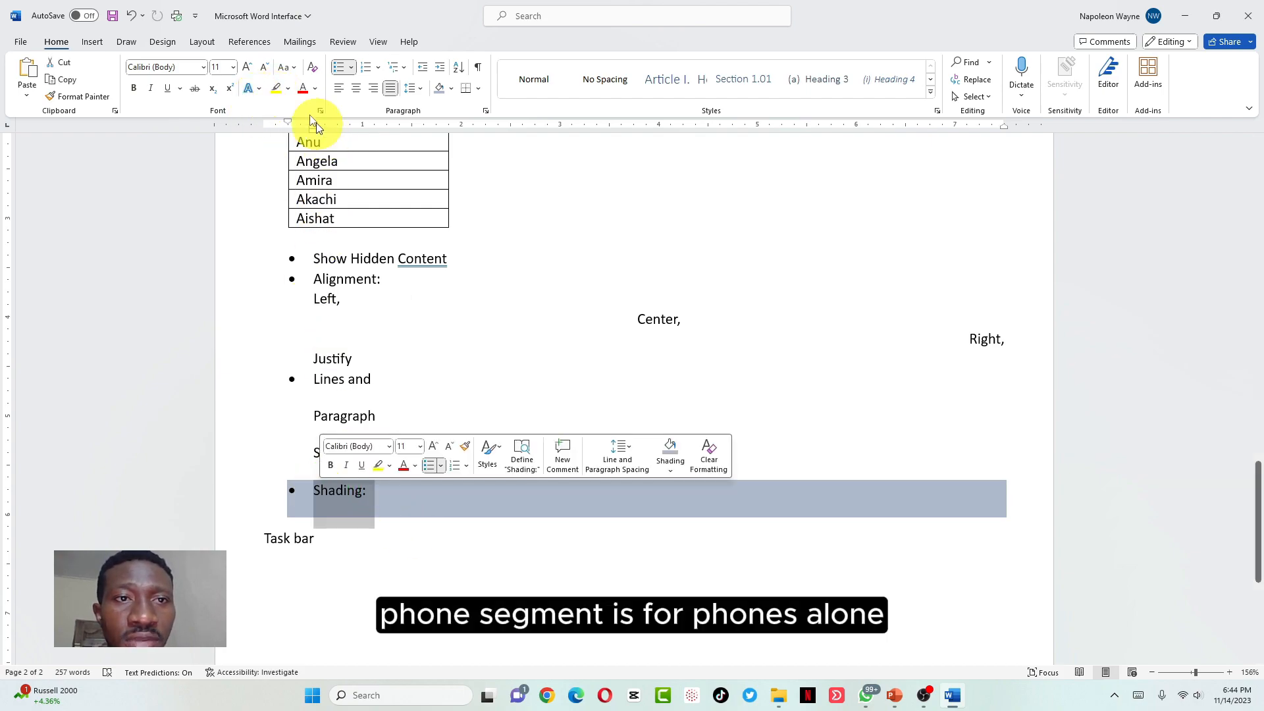
click(278, 90)
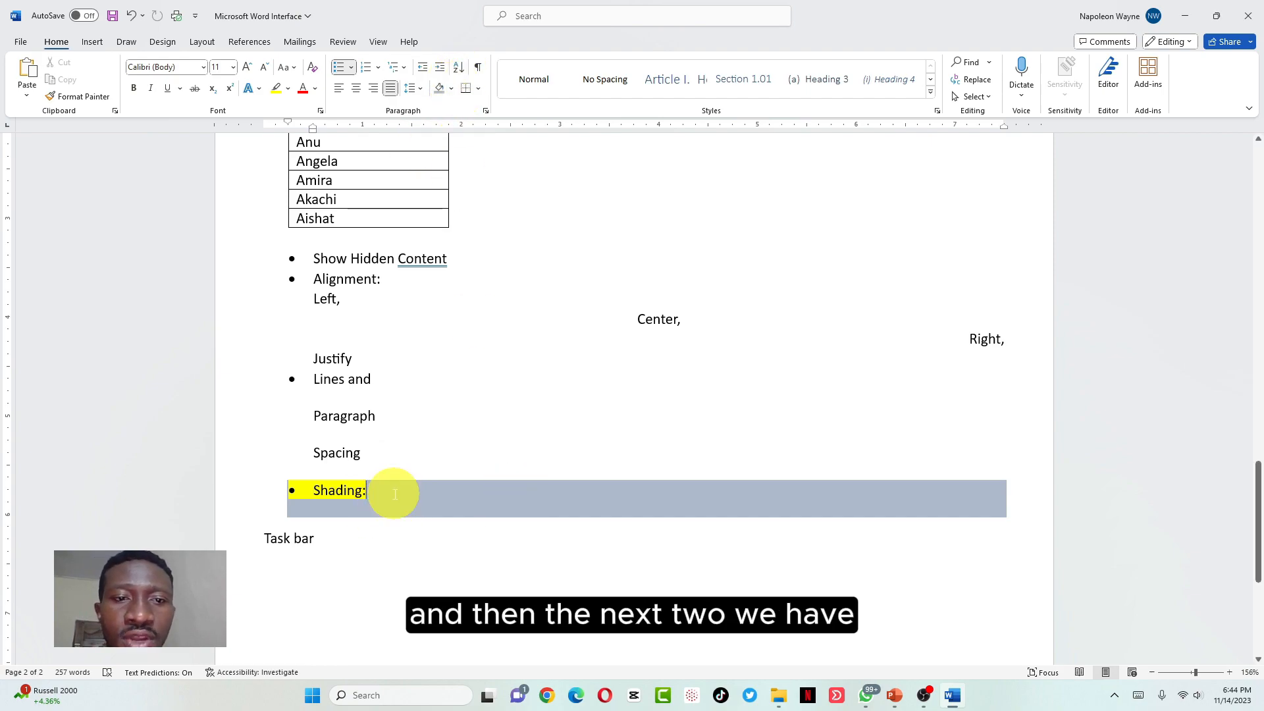
key(Return)
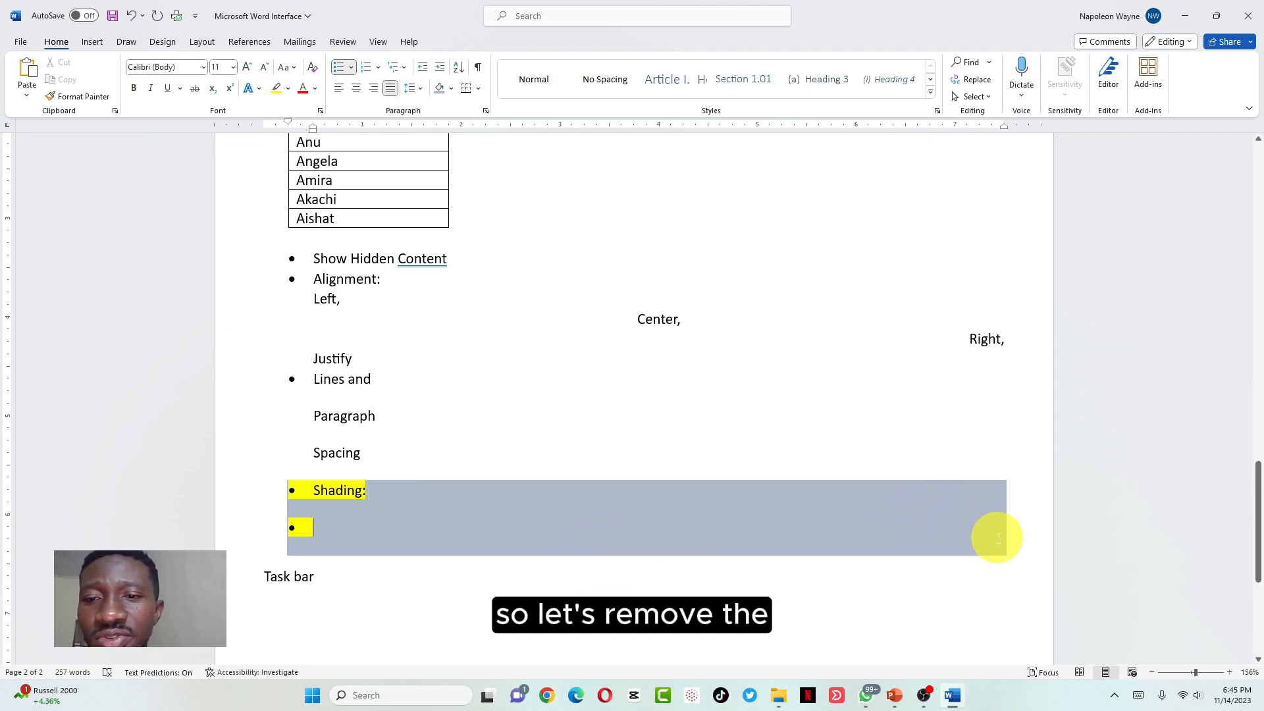
Remove the yellow highlight from Shading: and set the empty bullet line's shading to No Color
mouse_move(344, 566)
mouse_down()
mouse_move(308, 507)
mouse_move(298, 513)
mouse_up()
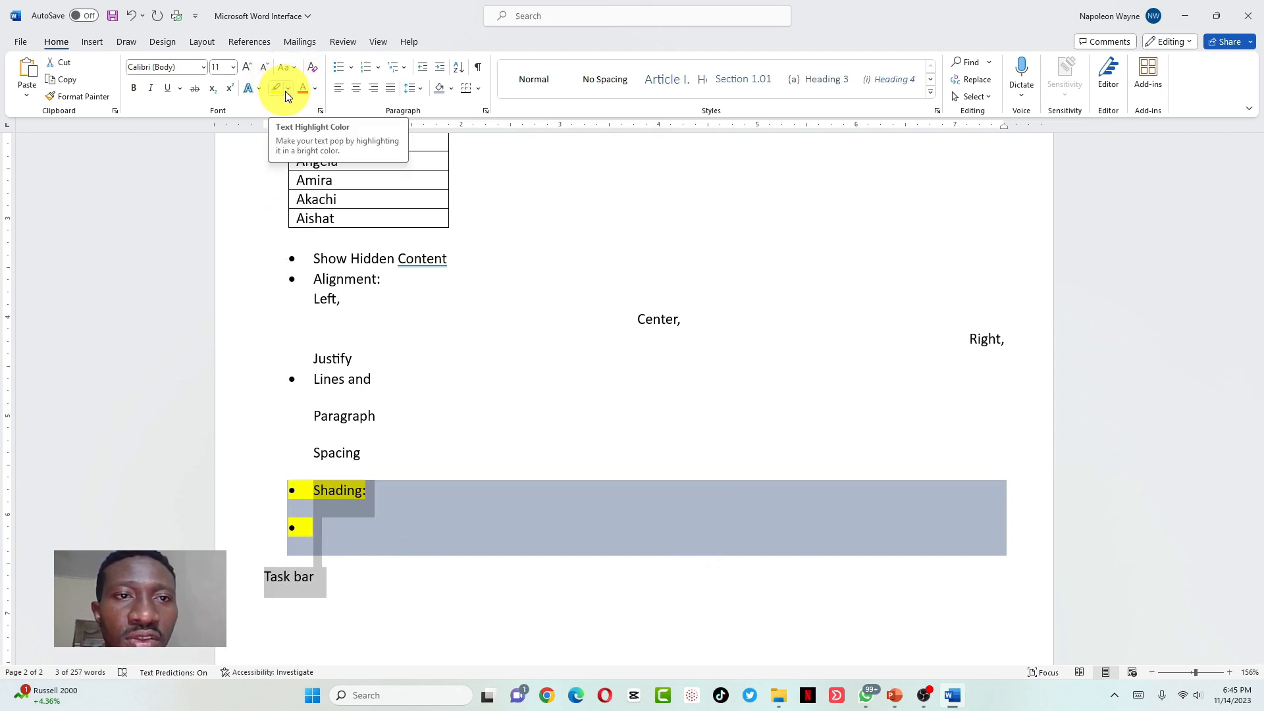
click(287, 89)
click(301, 170)
click(315, 491)
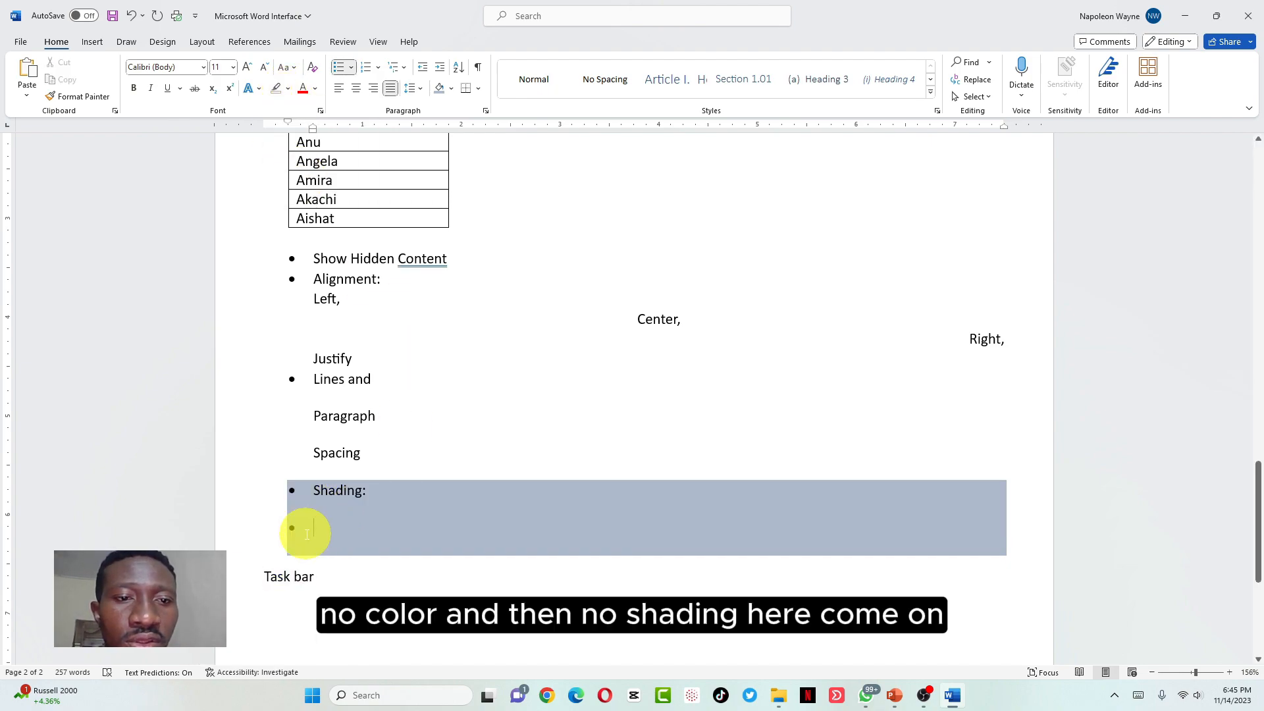
drag(307, 534, 457, 523)
drag(803, 533, 952, 525)
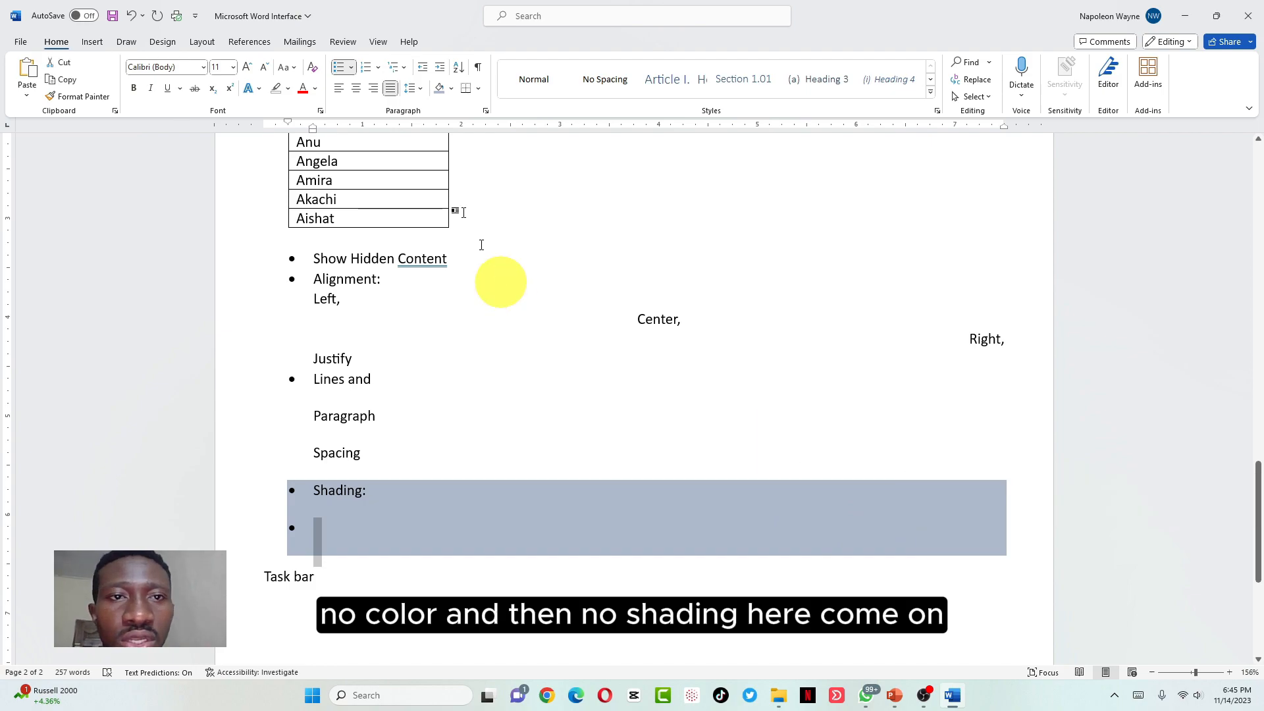
click(451, 88)
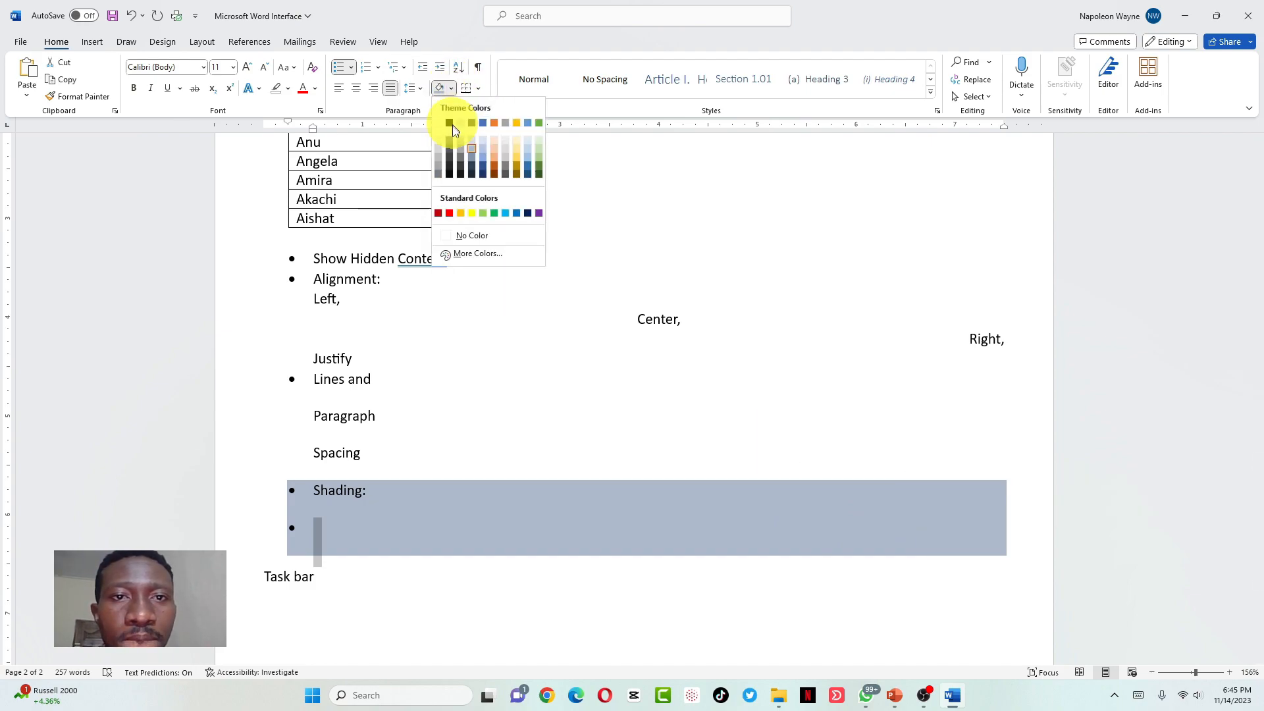
click(475, 235)
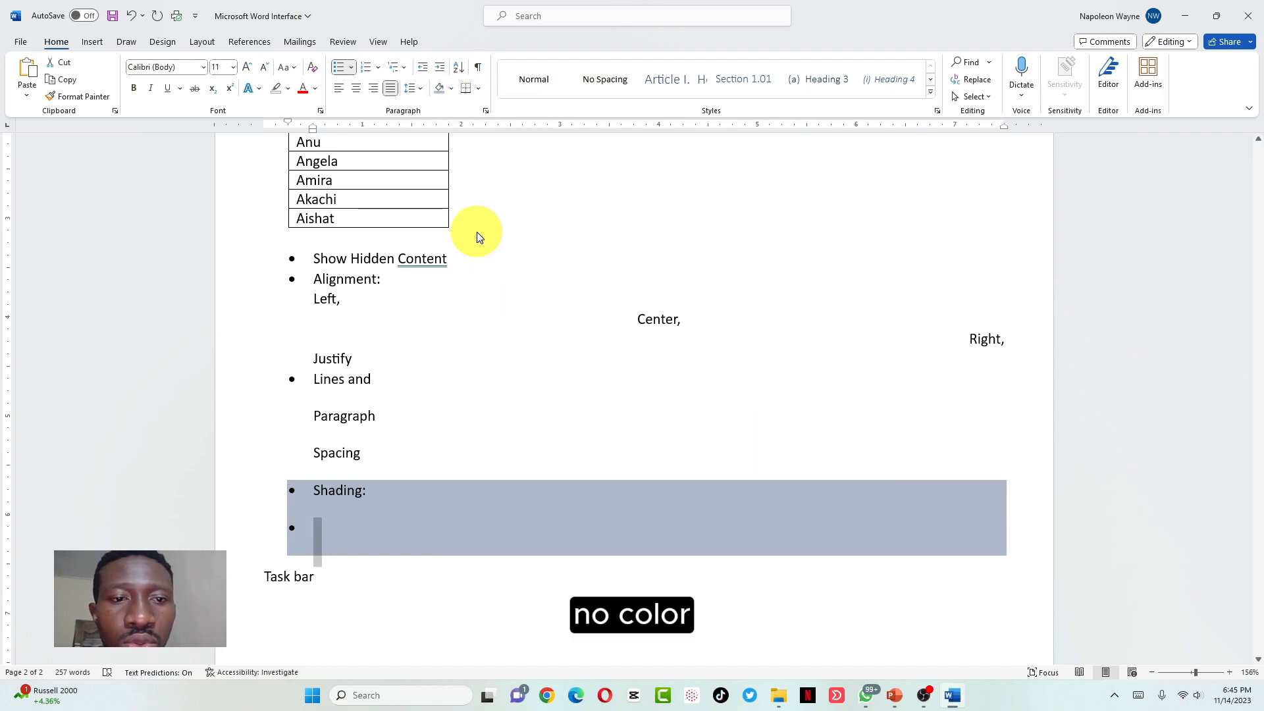
click(330, 527)
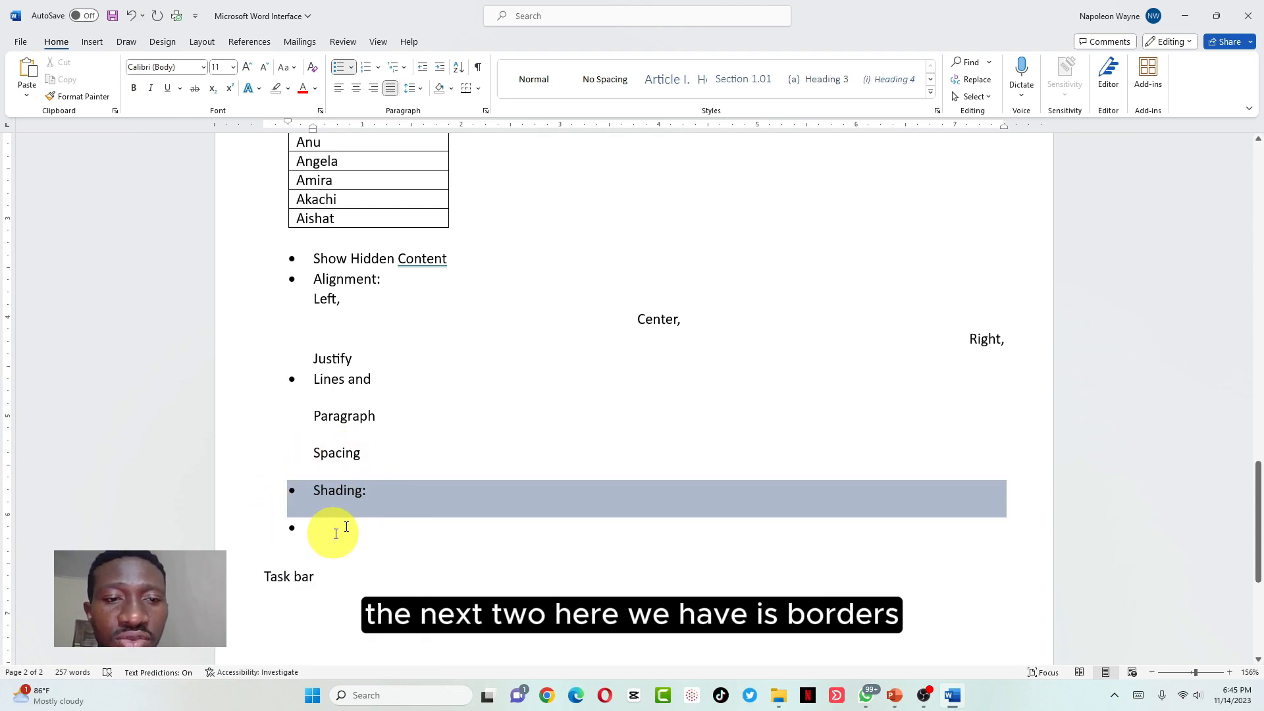
Type 'Border' on the empty bullet and give that paragraph a Right Border
click(477, 92)
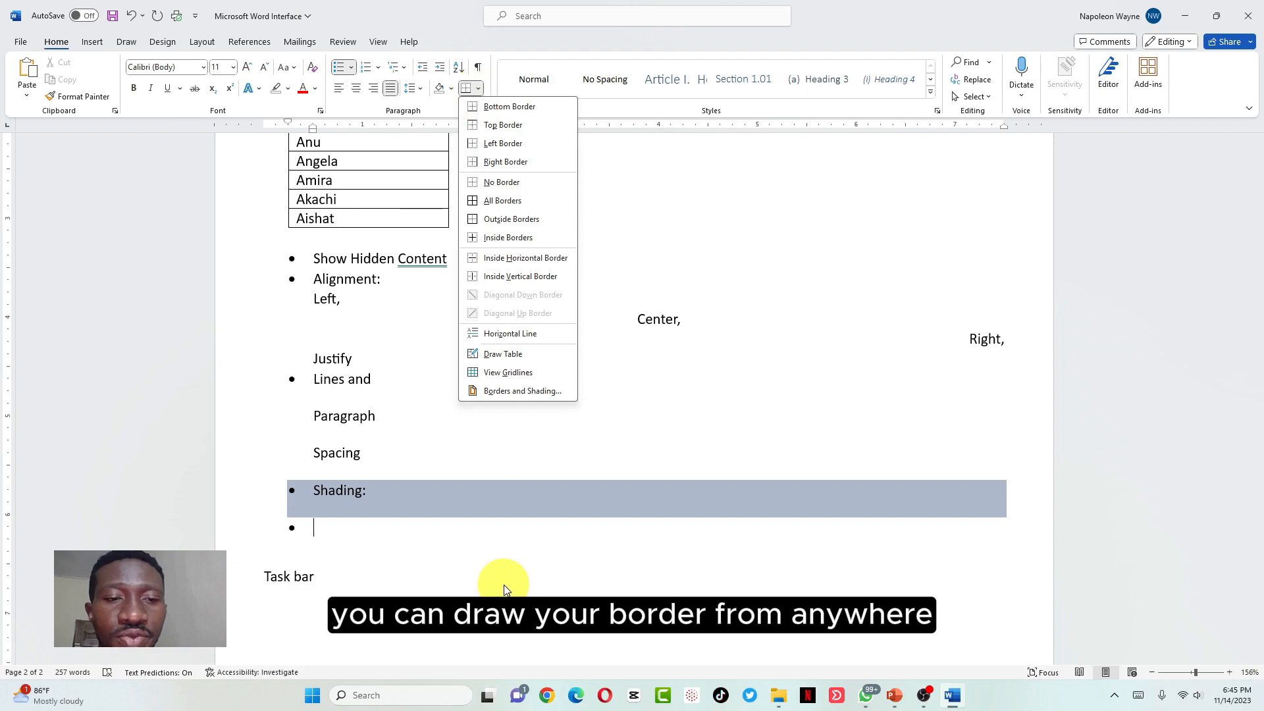
click(423, 562)
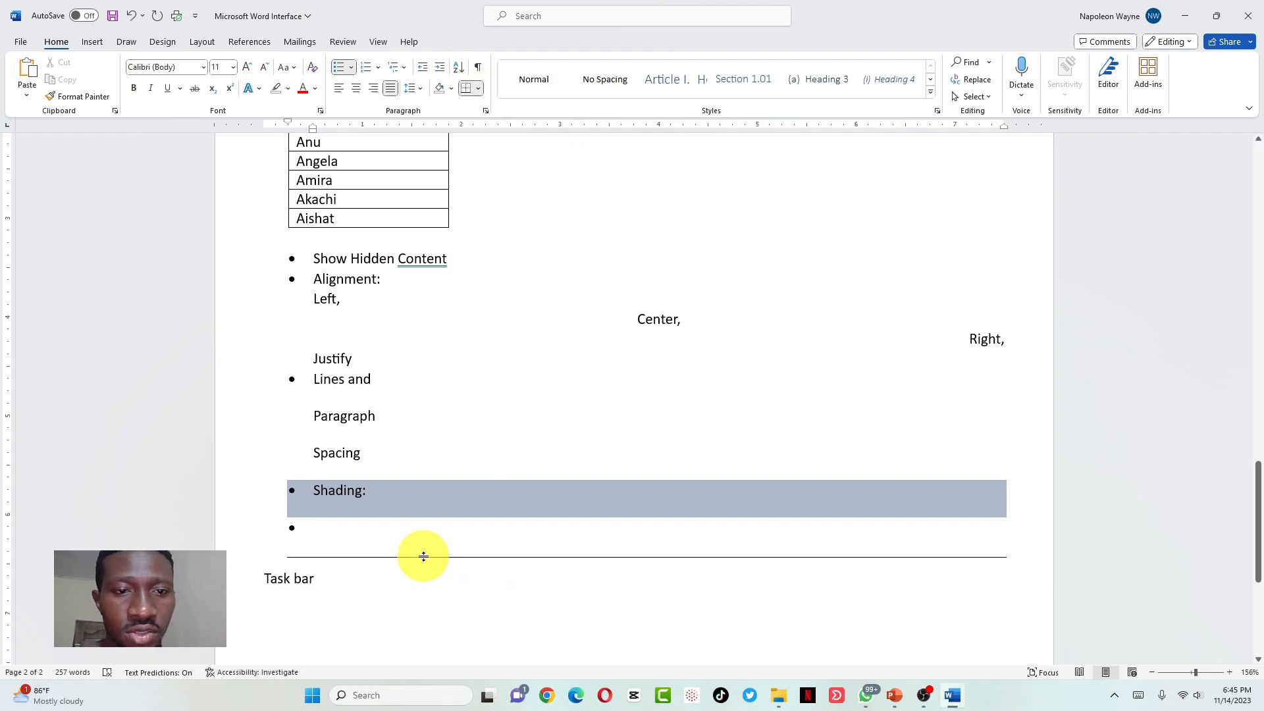
text(Border)
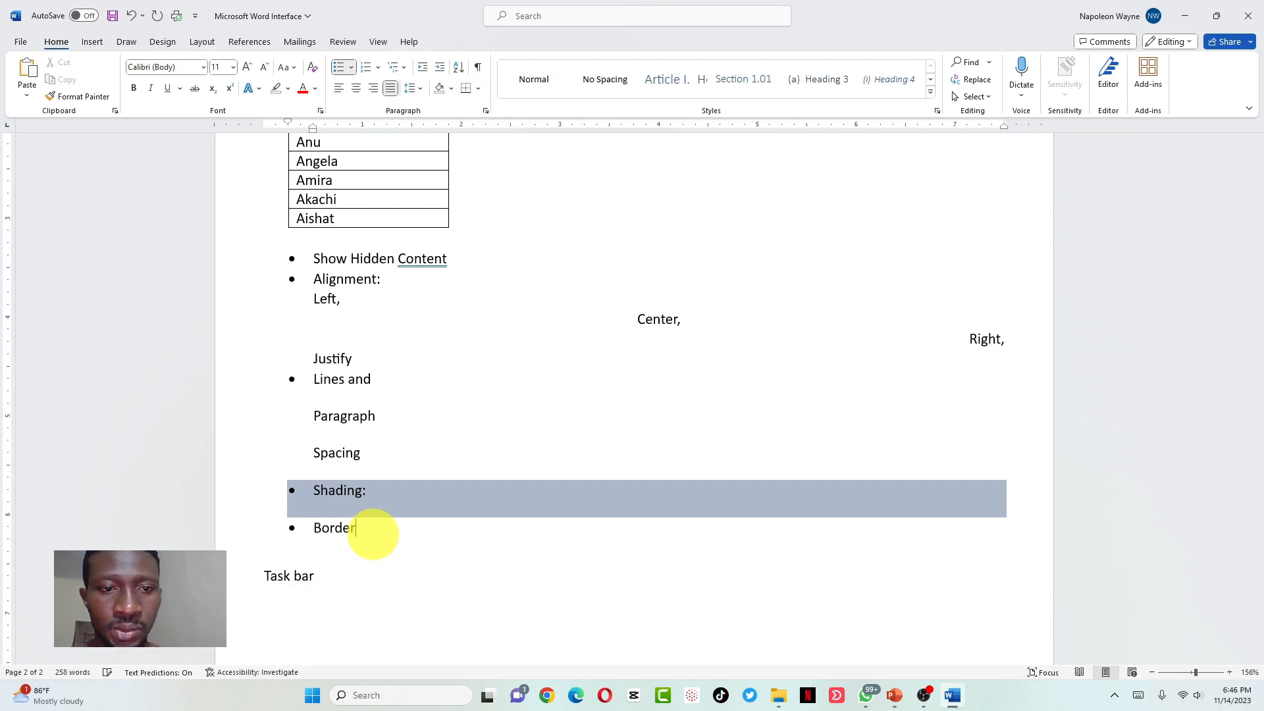
click(478, 89)
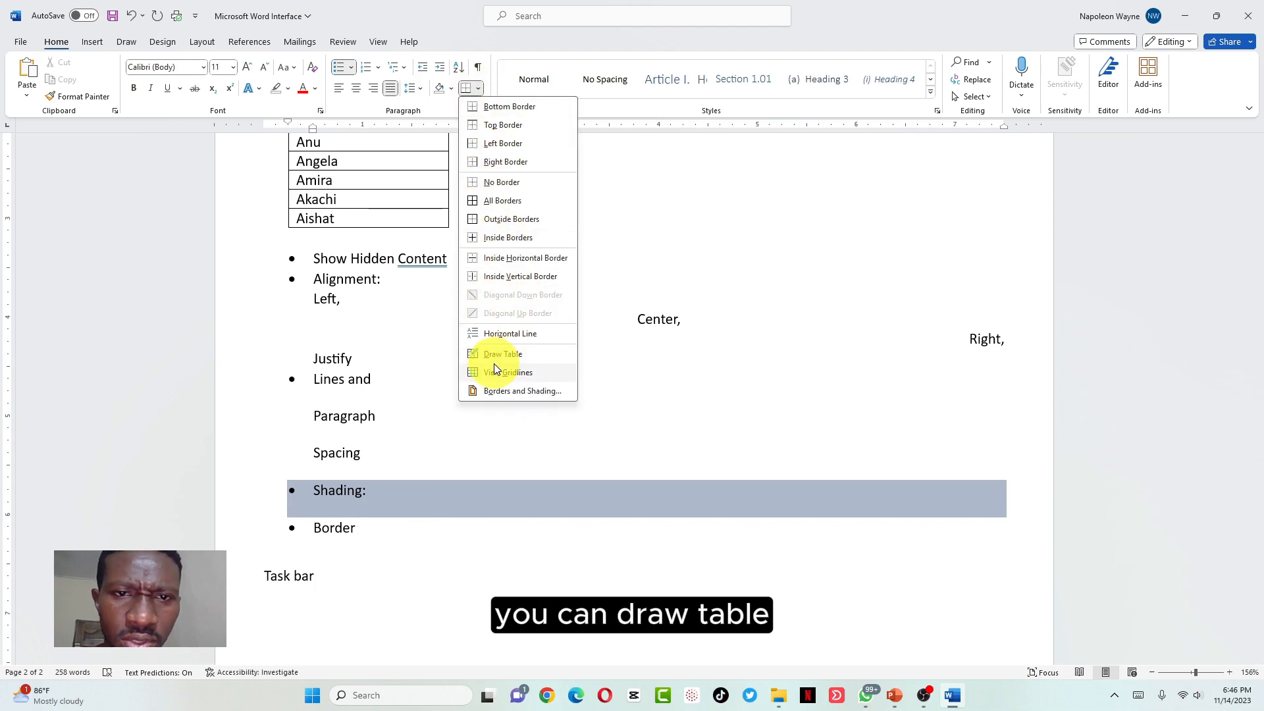
click(498, 162)
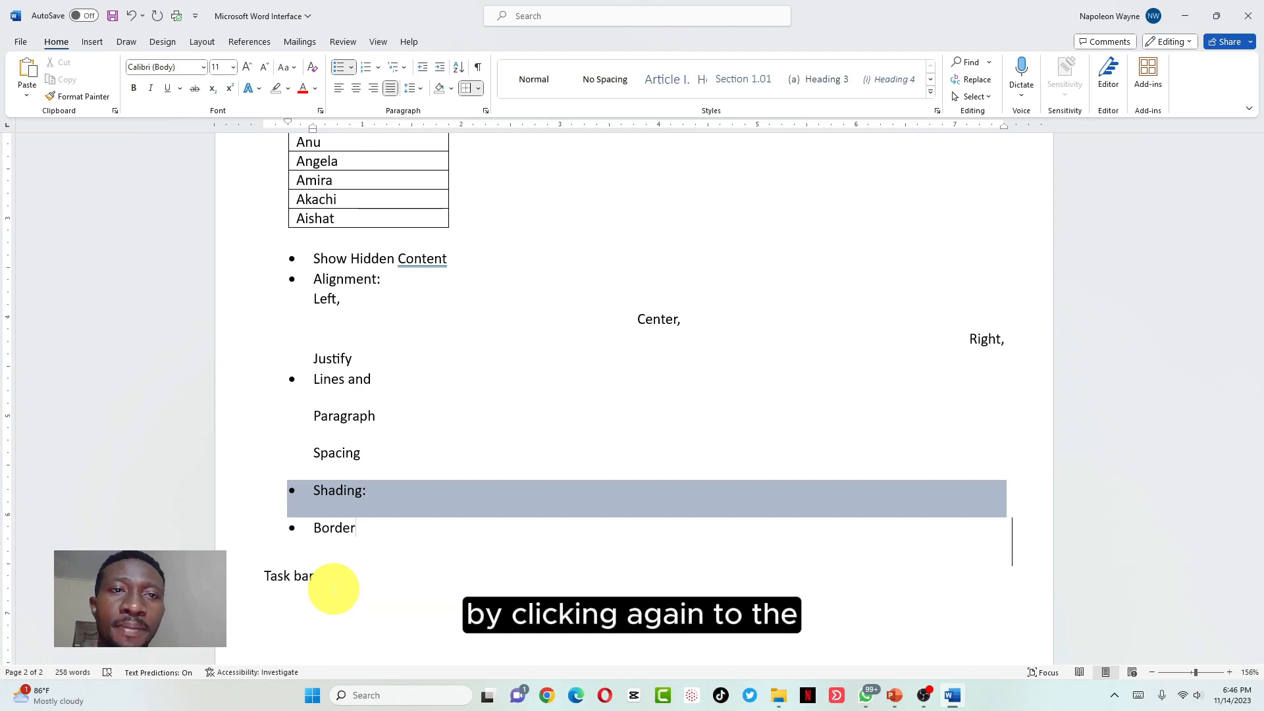
click(487, 111)
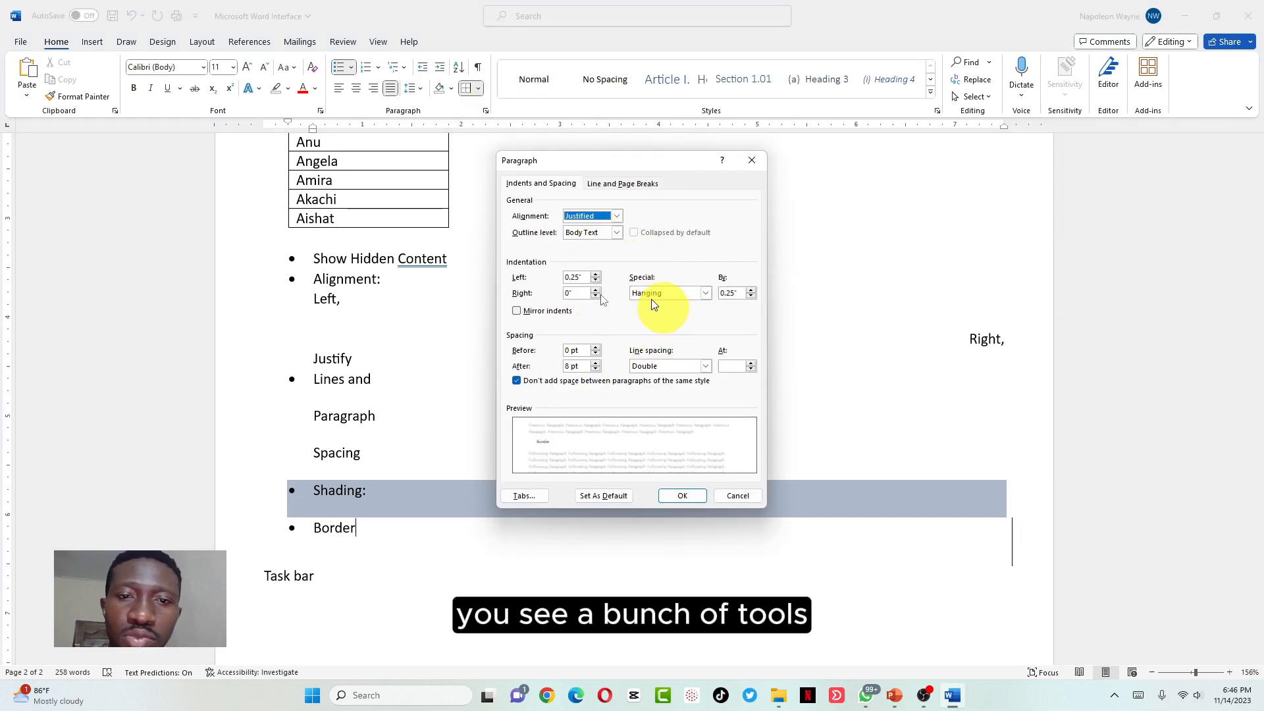
click(609, 186)
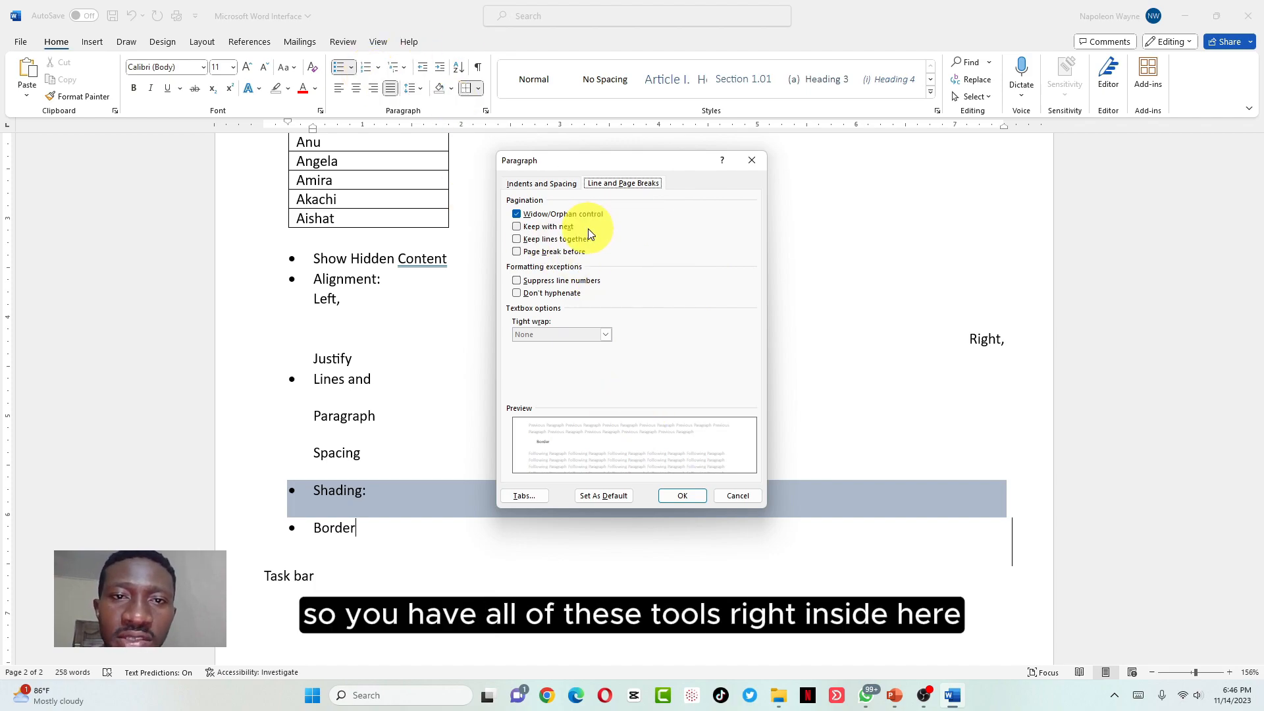
click(554, 187)
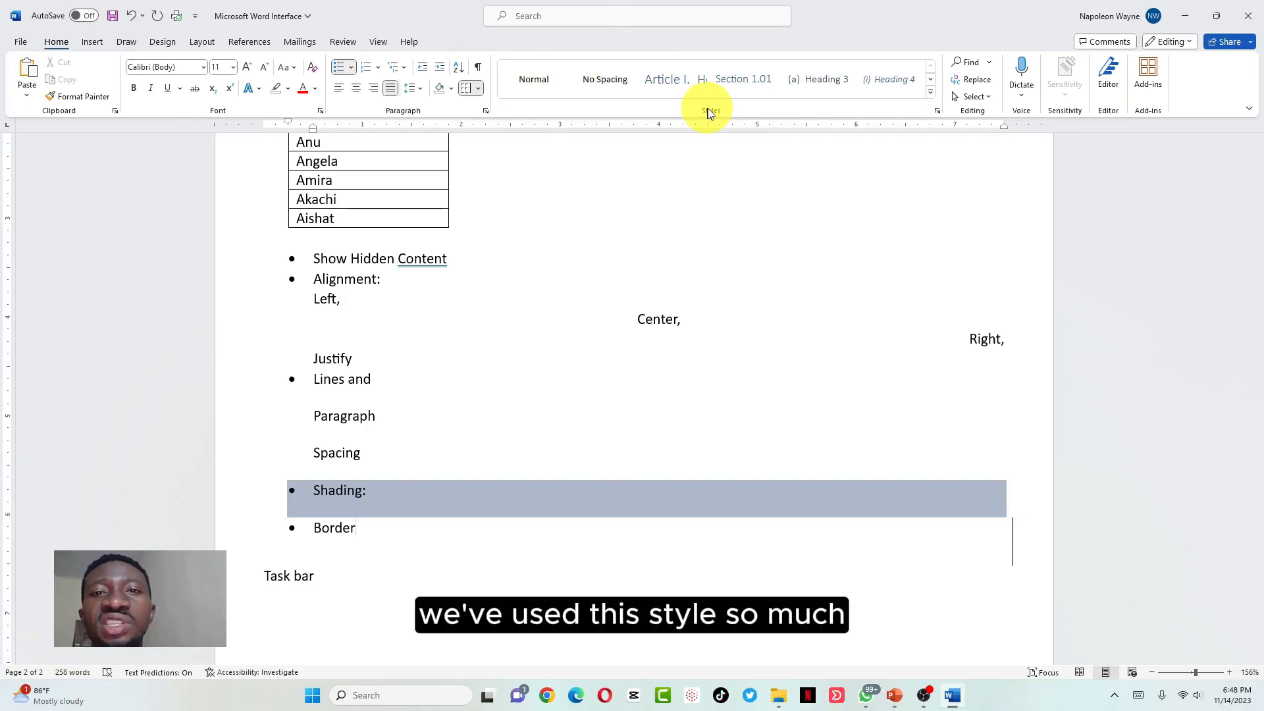
Add an unbulleted line reading 'Style:' below the Border bullet
click(387, 534)
key(Return)
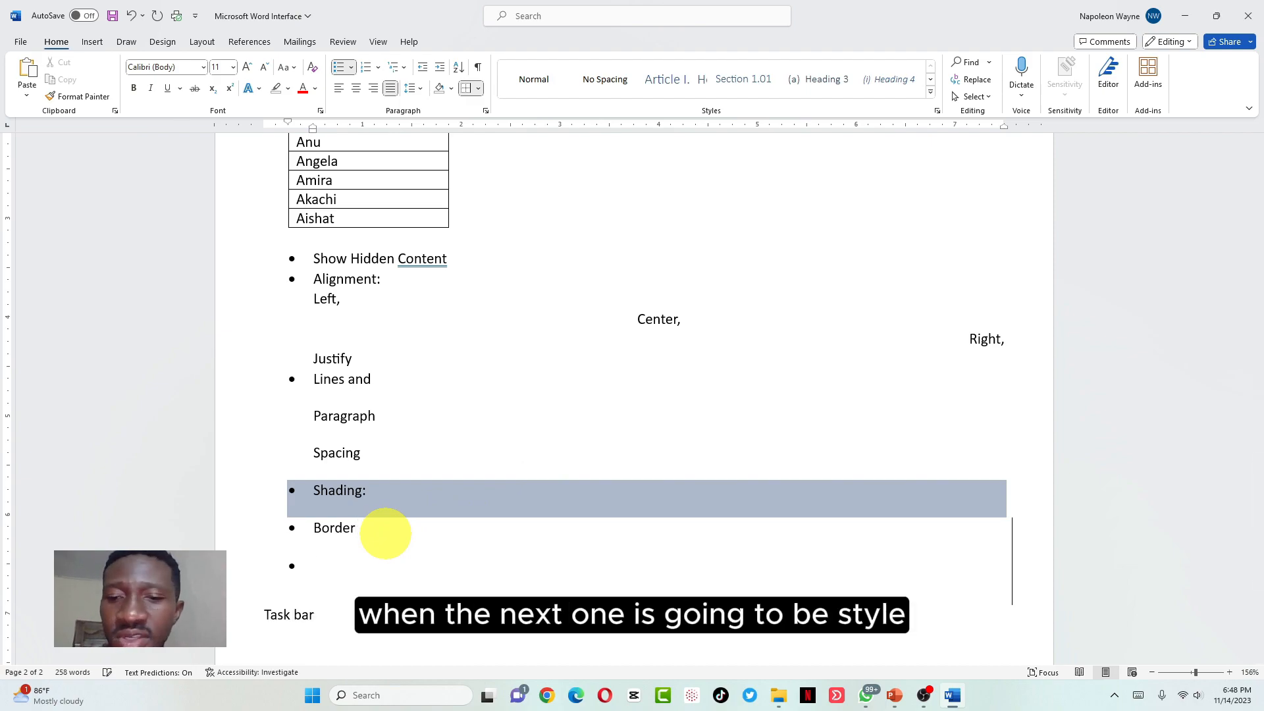
key(BackSpace)
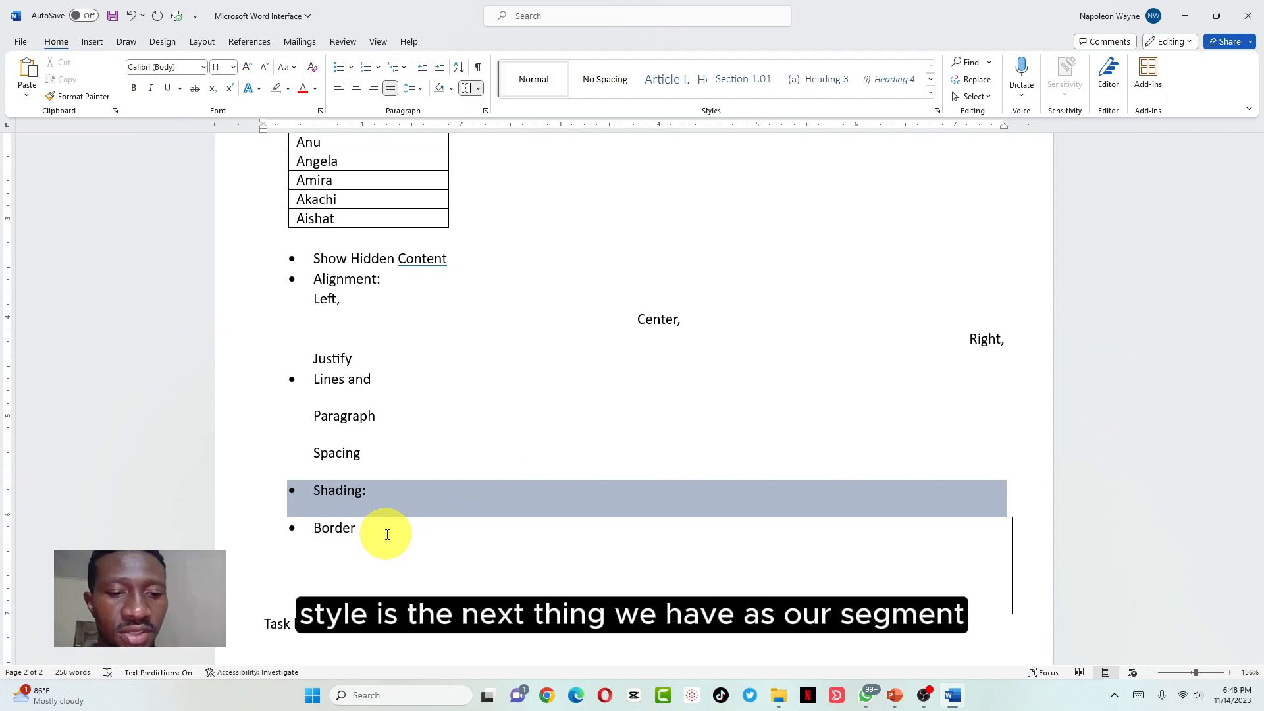
text(Style)
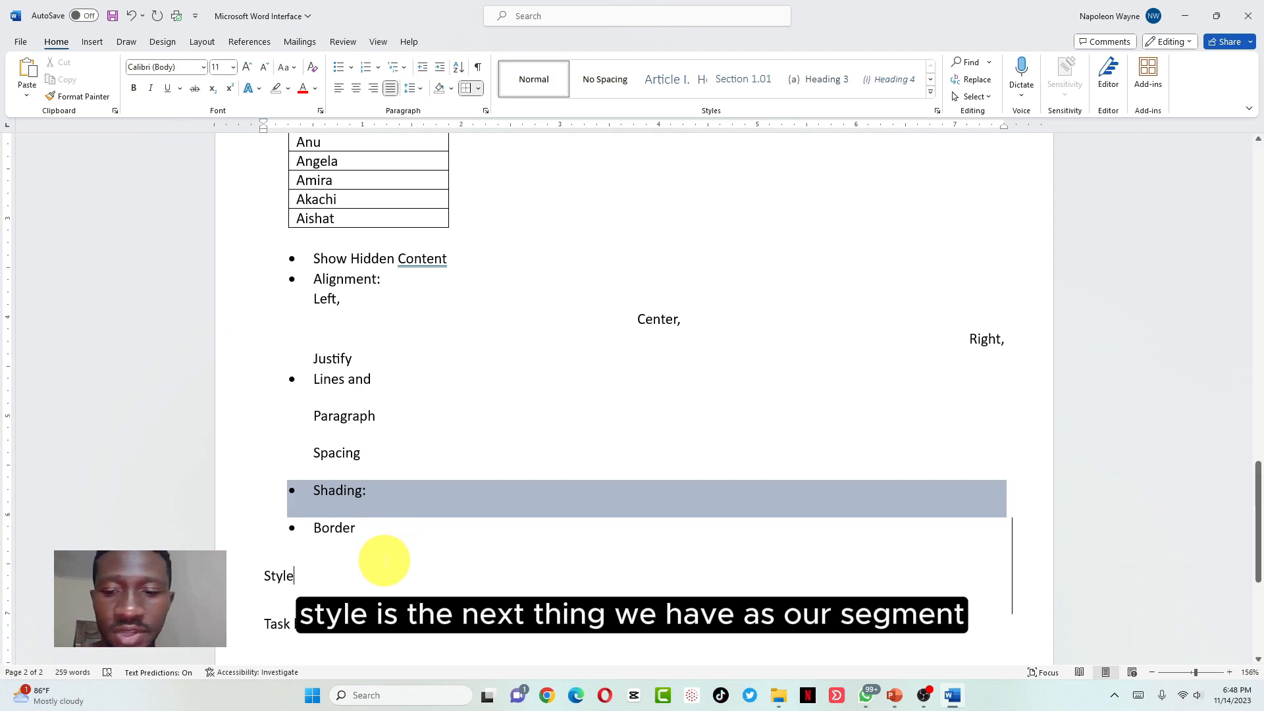
text(:)
scroll(386, 546, up, 10)
scroll(385, 560, up, 10)
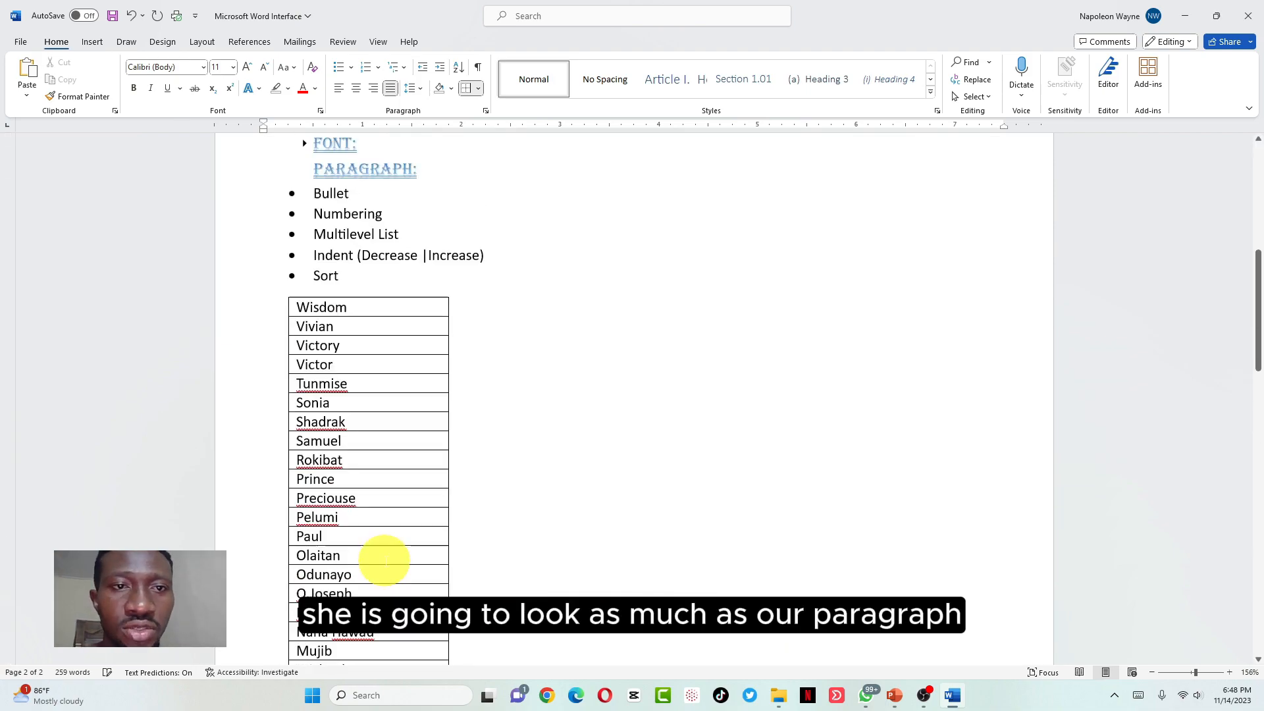
scroll(384, 560, down, 1)
scroll(385, 560, down, 3)
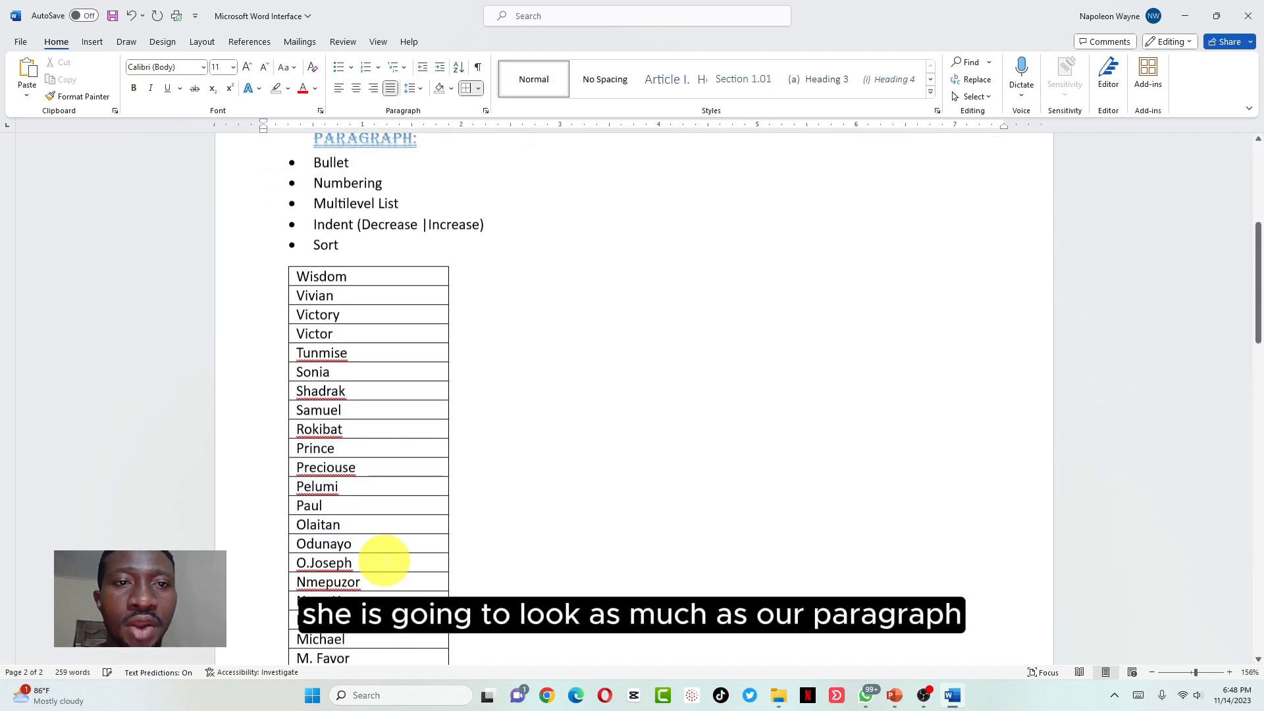
scroll(386, 461, up, 1)
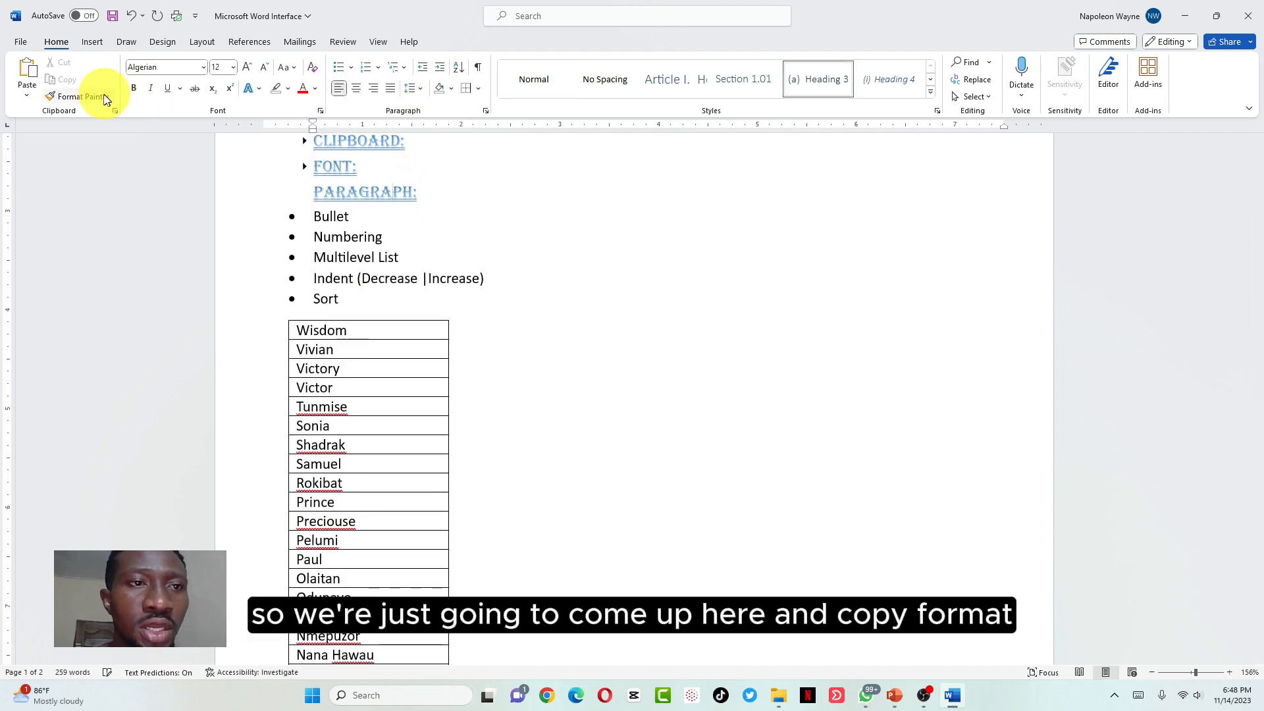
Copy the PARAGRAPH: heading's formatting onto Style: with Format Painter
click(80, 96)
scroll(417, 281, down, 20)
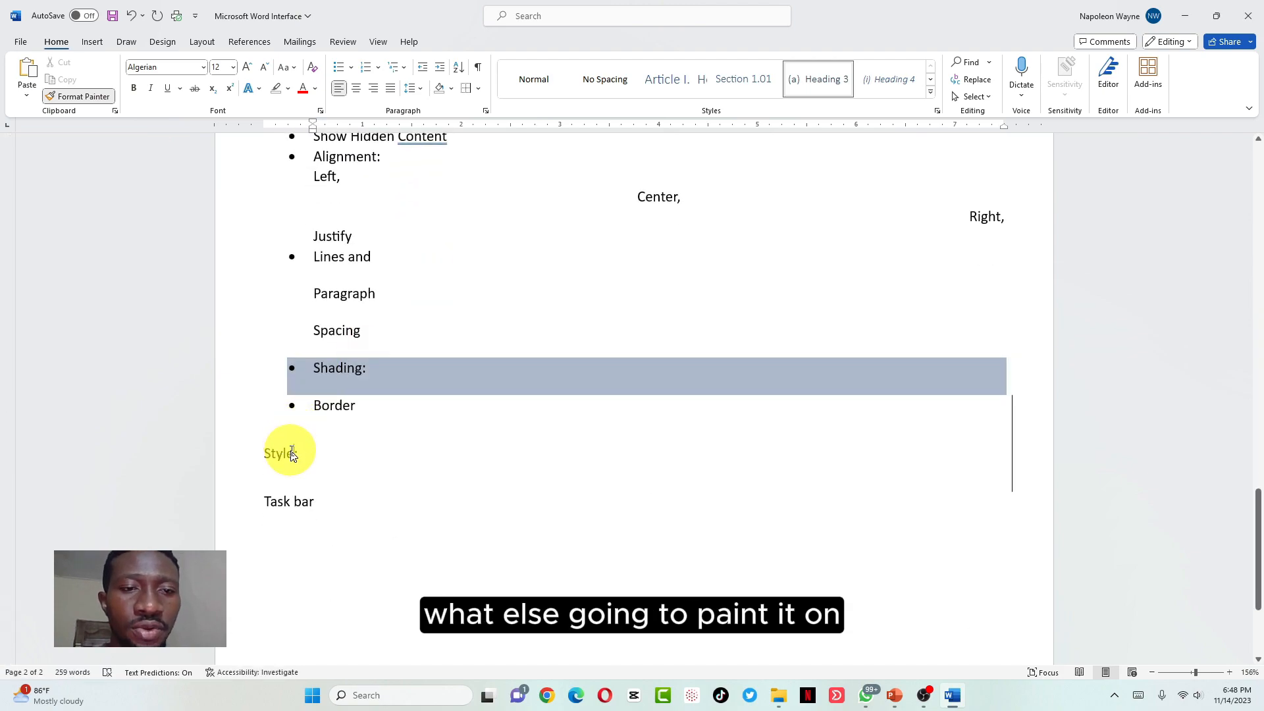
click(287, 452)
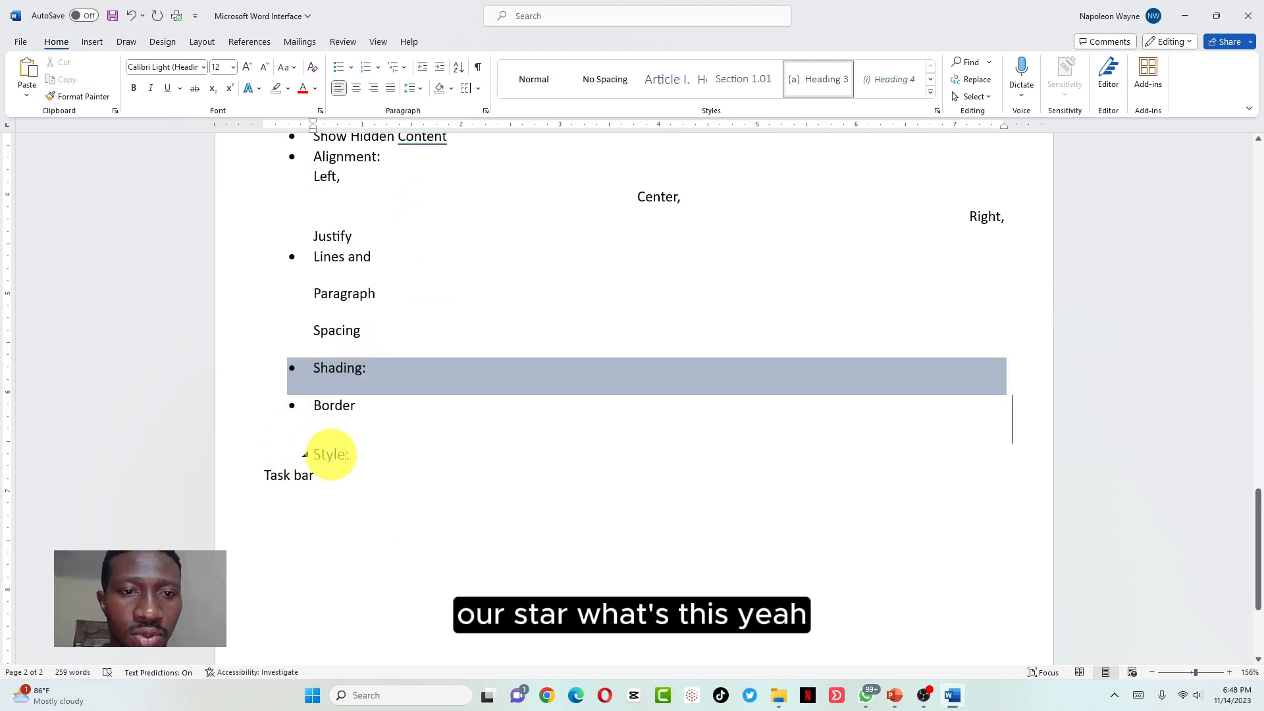
scroll(368, 250, up, 3)
scroll(376, 255, up, 15)
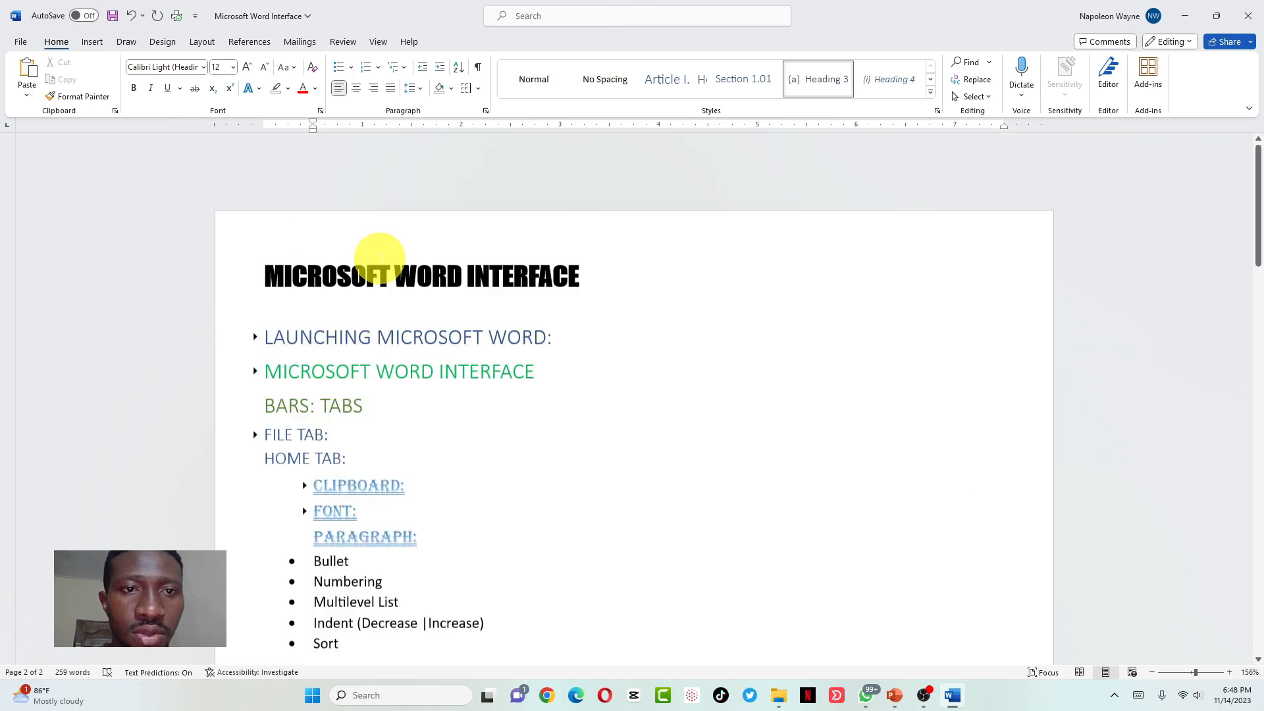
drag(418, 474, 290, 474)
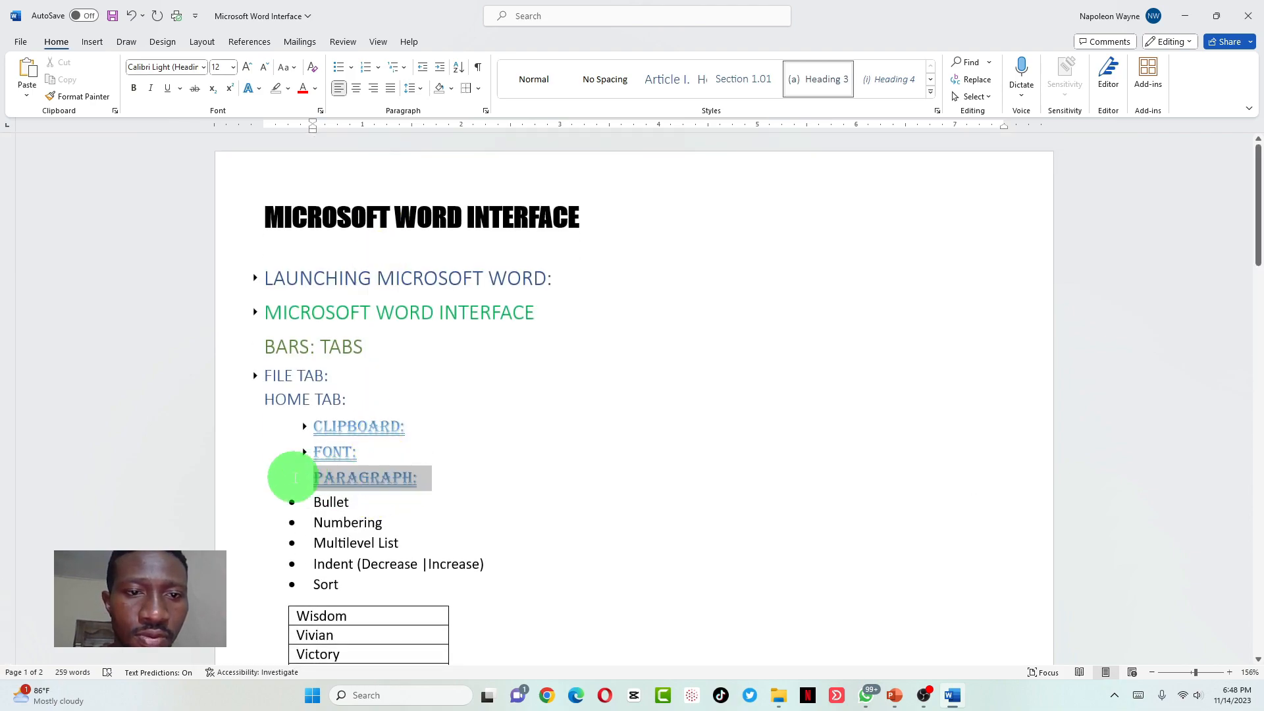
click(84, 97)
scroll(420, 464, down, 10)
scroll(421, 465, down, 5)
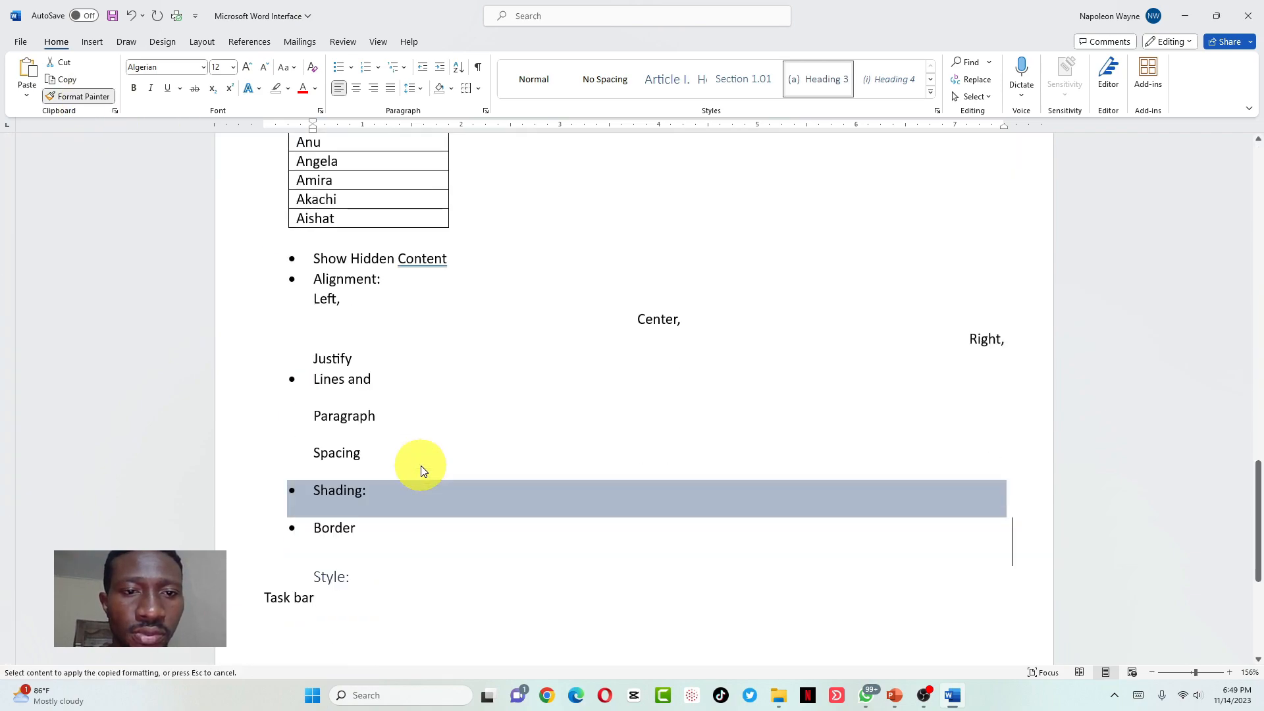
click(334, 575)
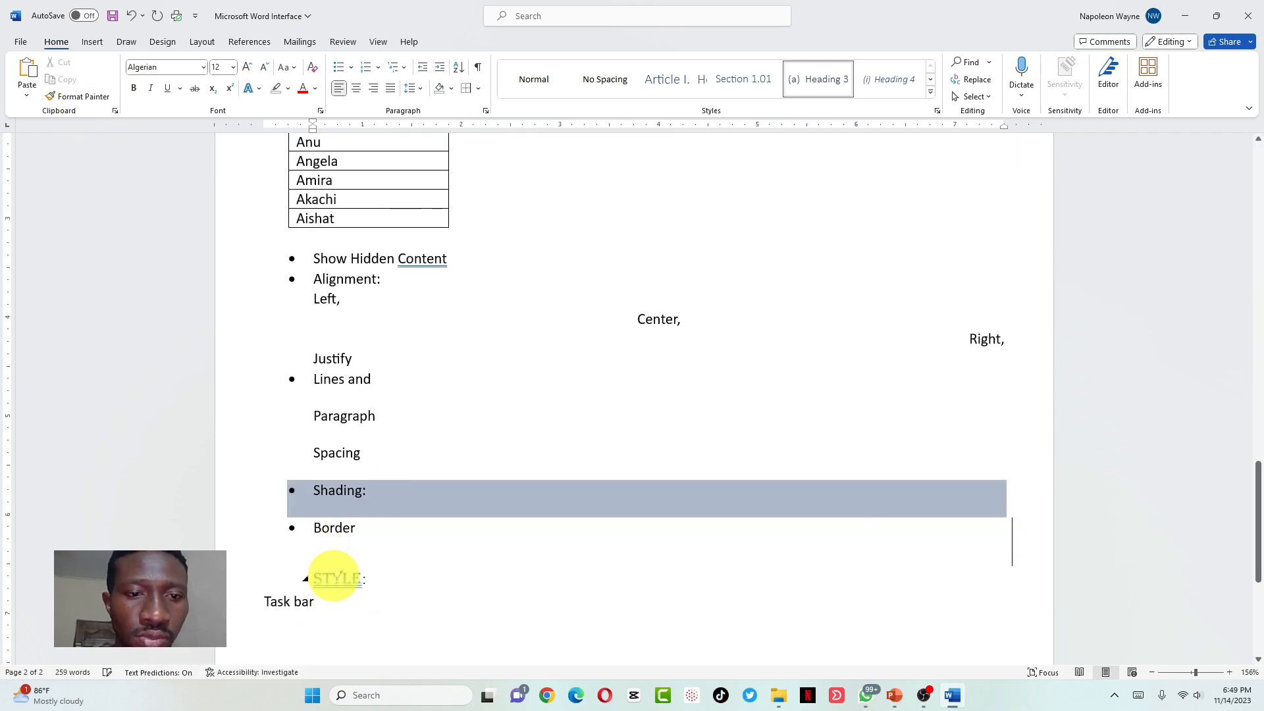
click(366, 579)
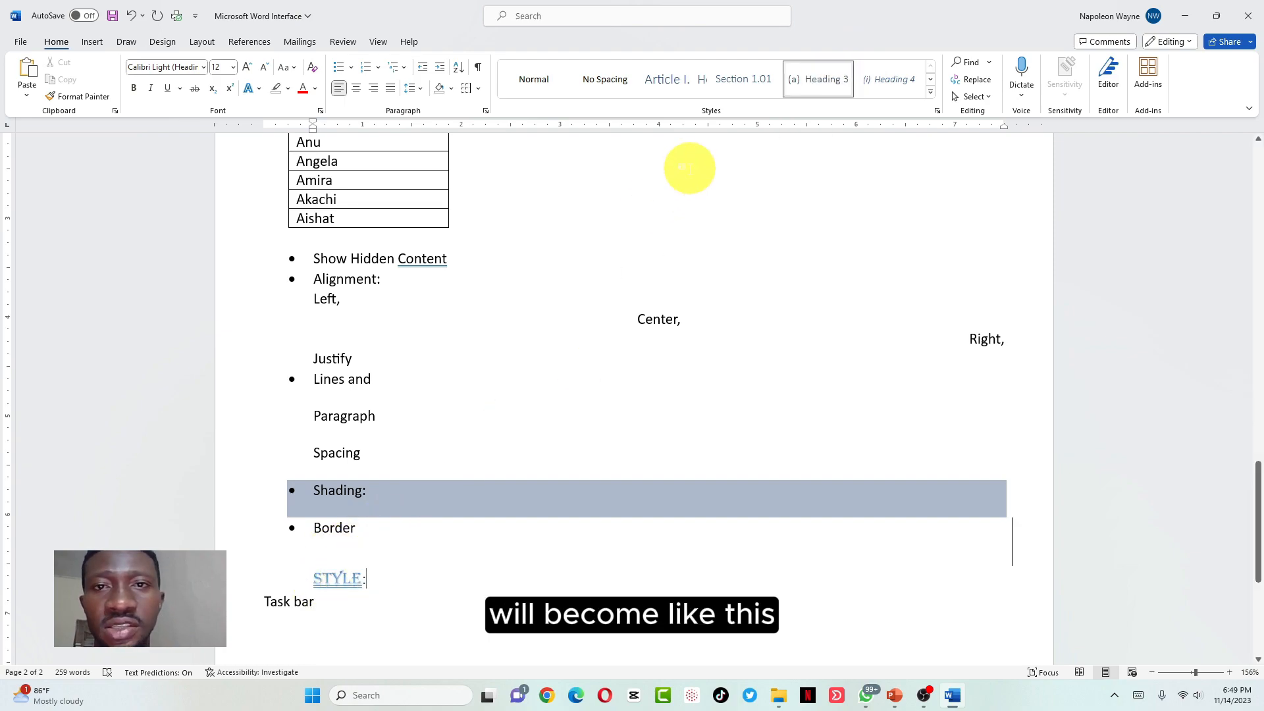
Browse the expanded Styles gallery, then add an empty line beneath the STYLE: heading
click(930, 84)
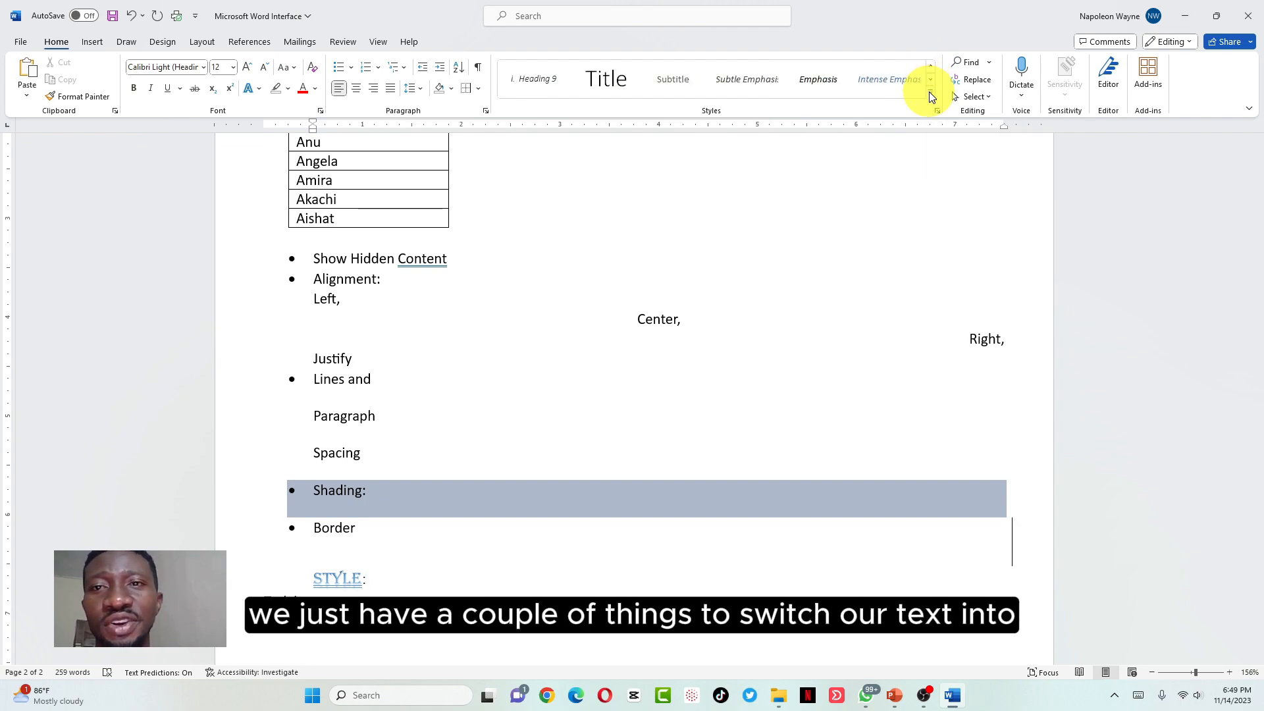
click(930, 96)
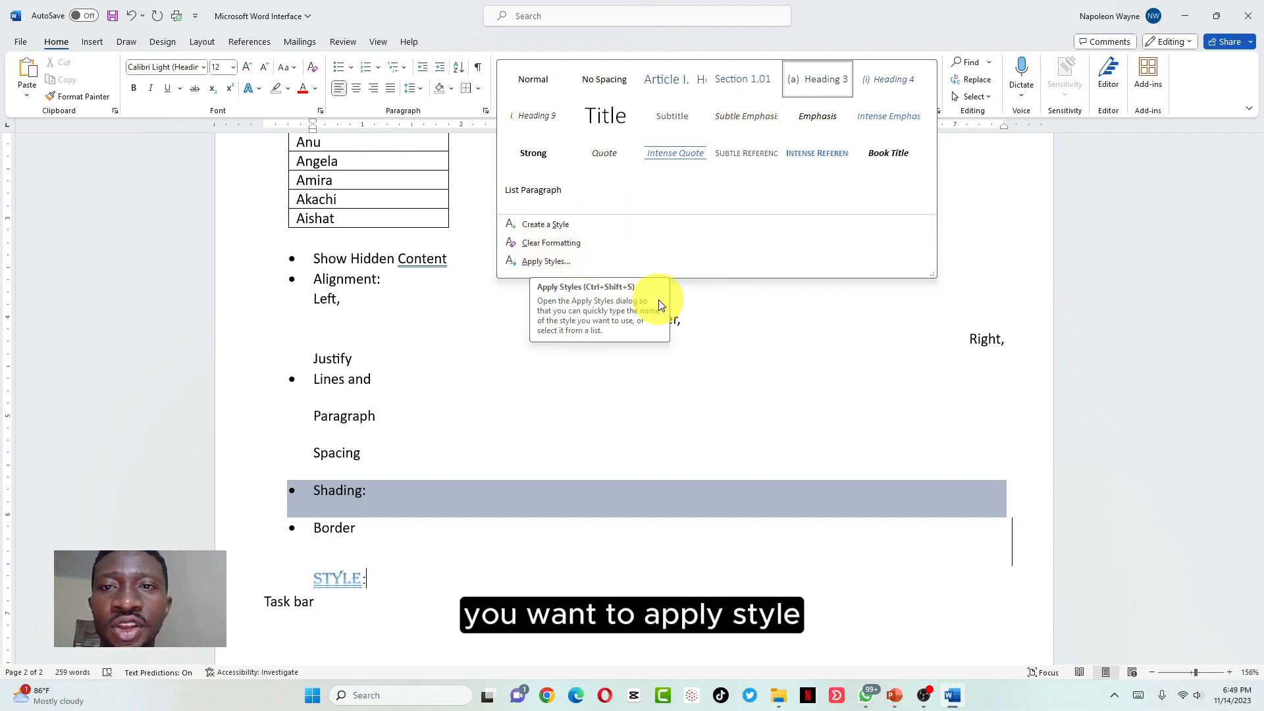
click(403, 586)
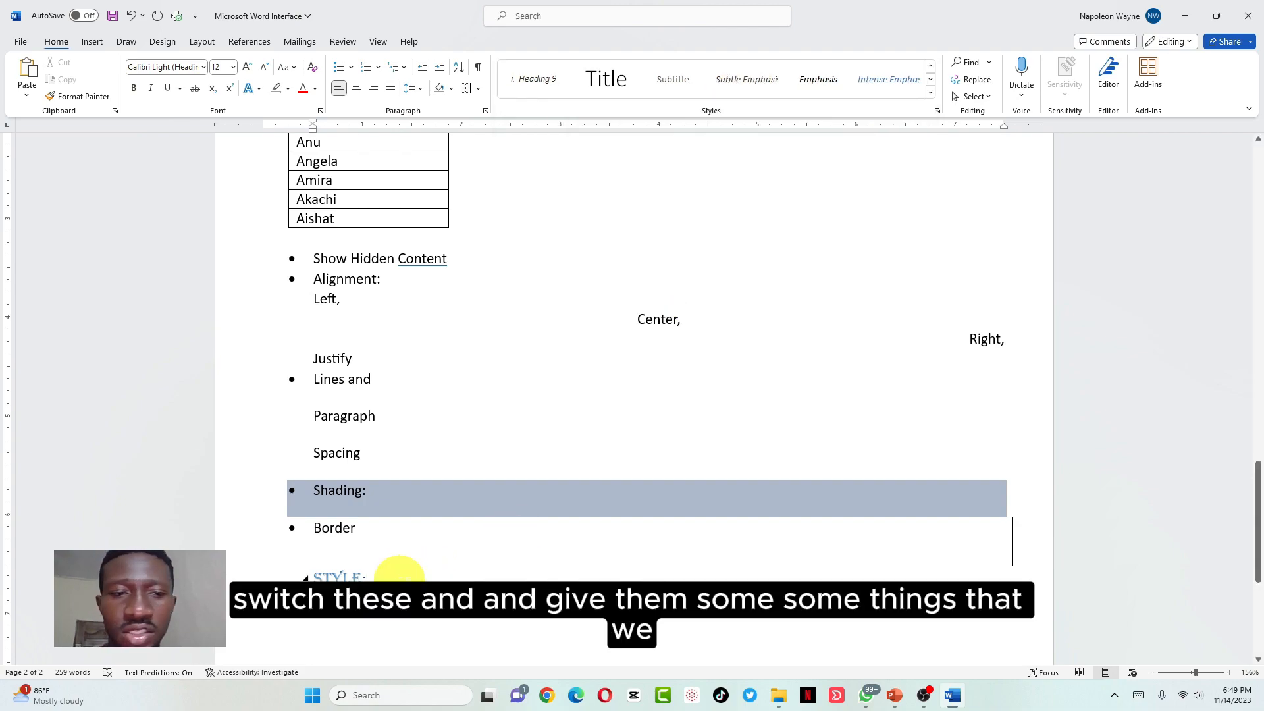
key(Return)
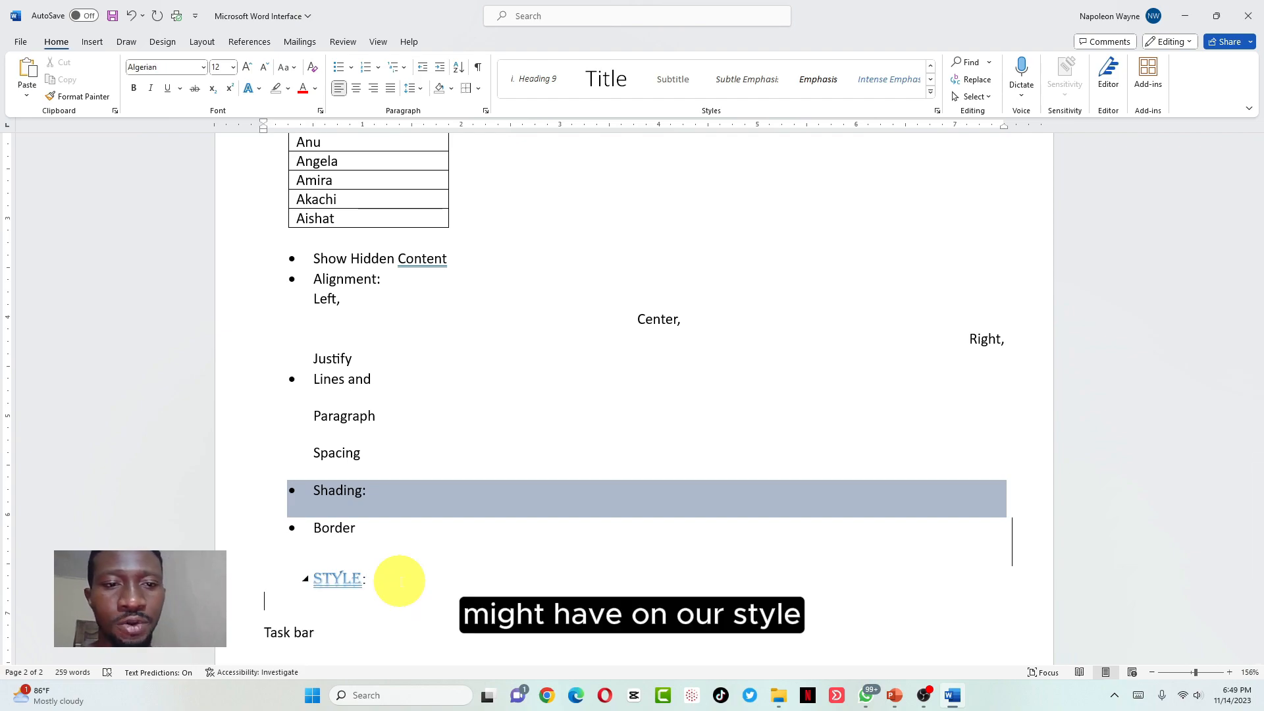
scroll(400, 581, up, 20)
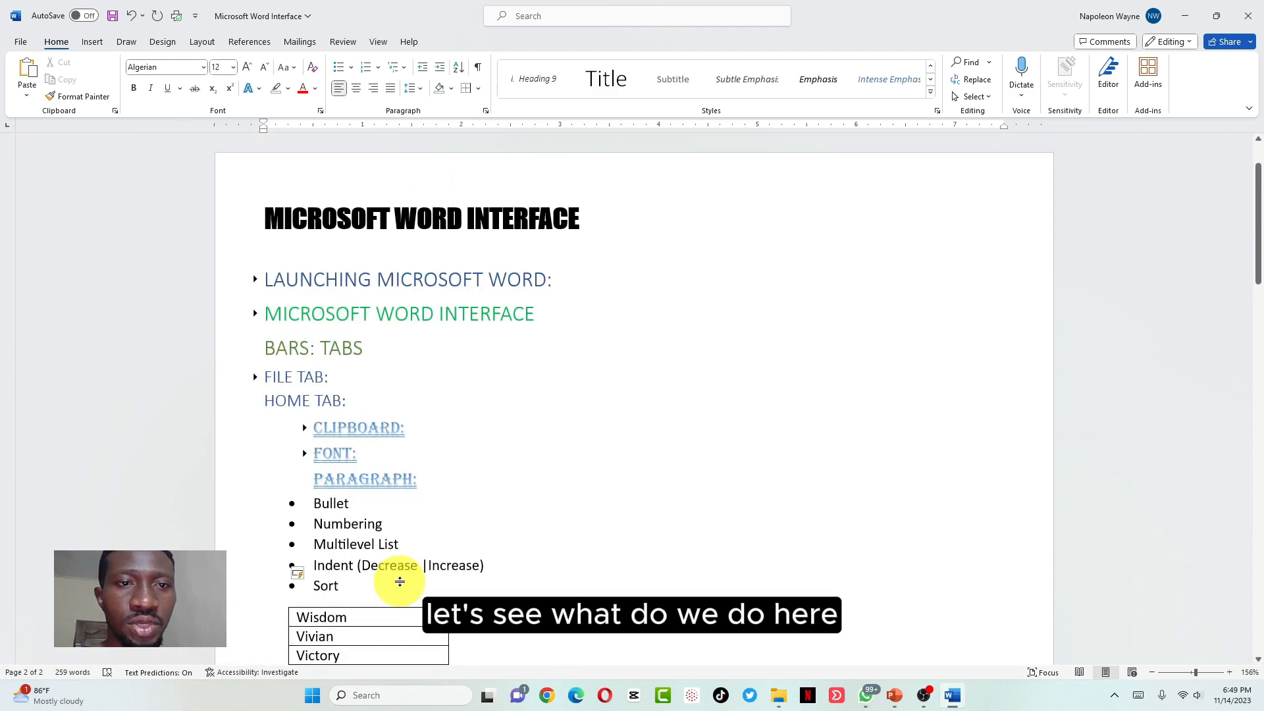
scroll(399, 581, down, 20)
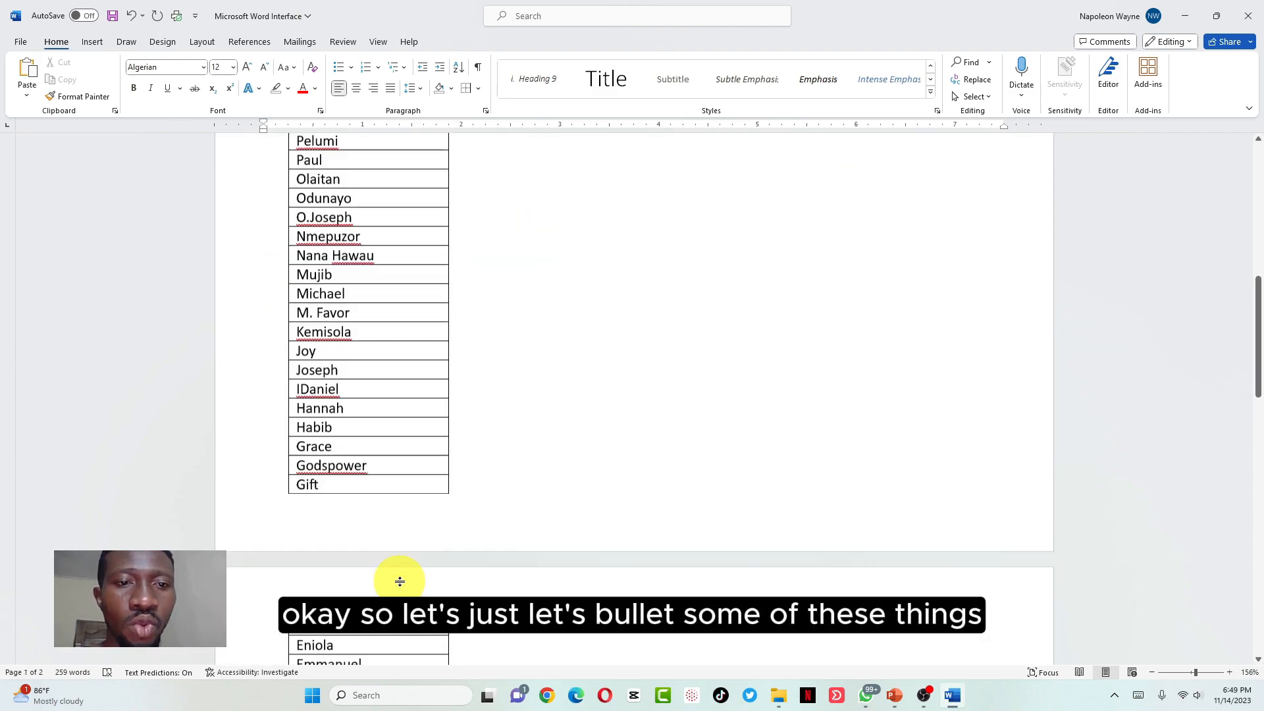
scroll(400, 582, down, 4)
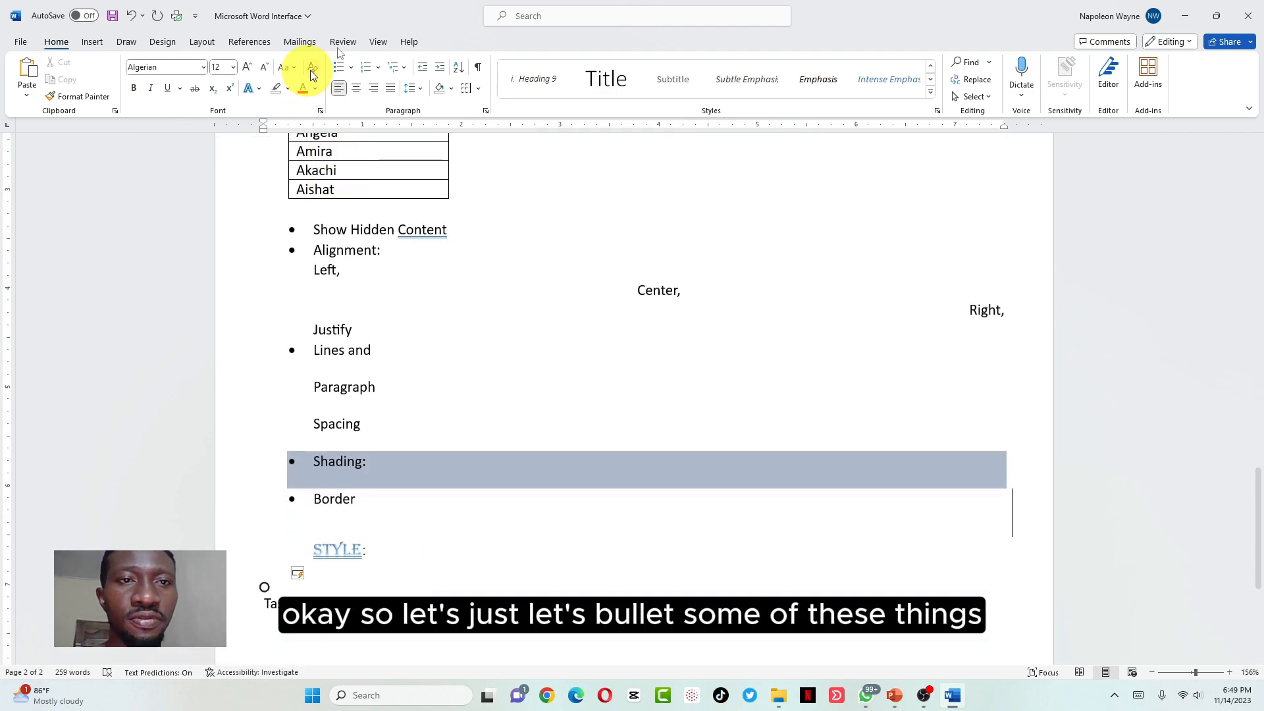
Start a bullet under STYLE: reading 'Style template'
click(343, 67)
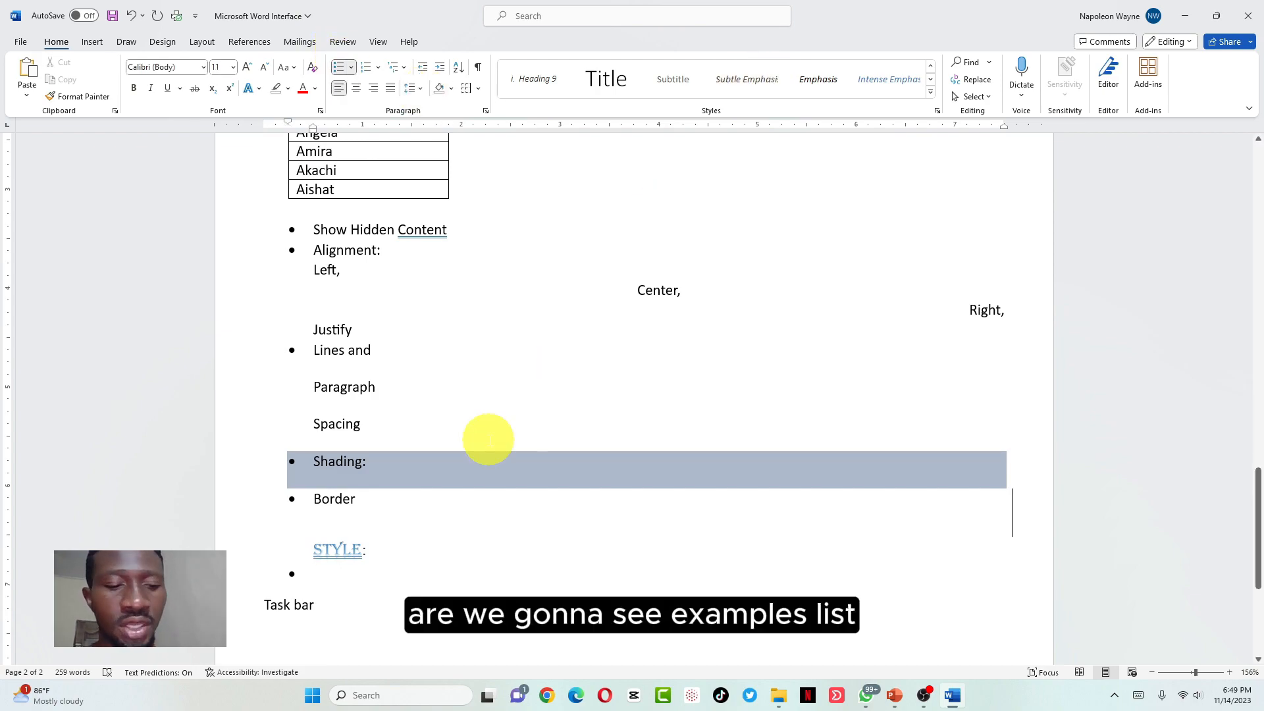
text(E)
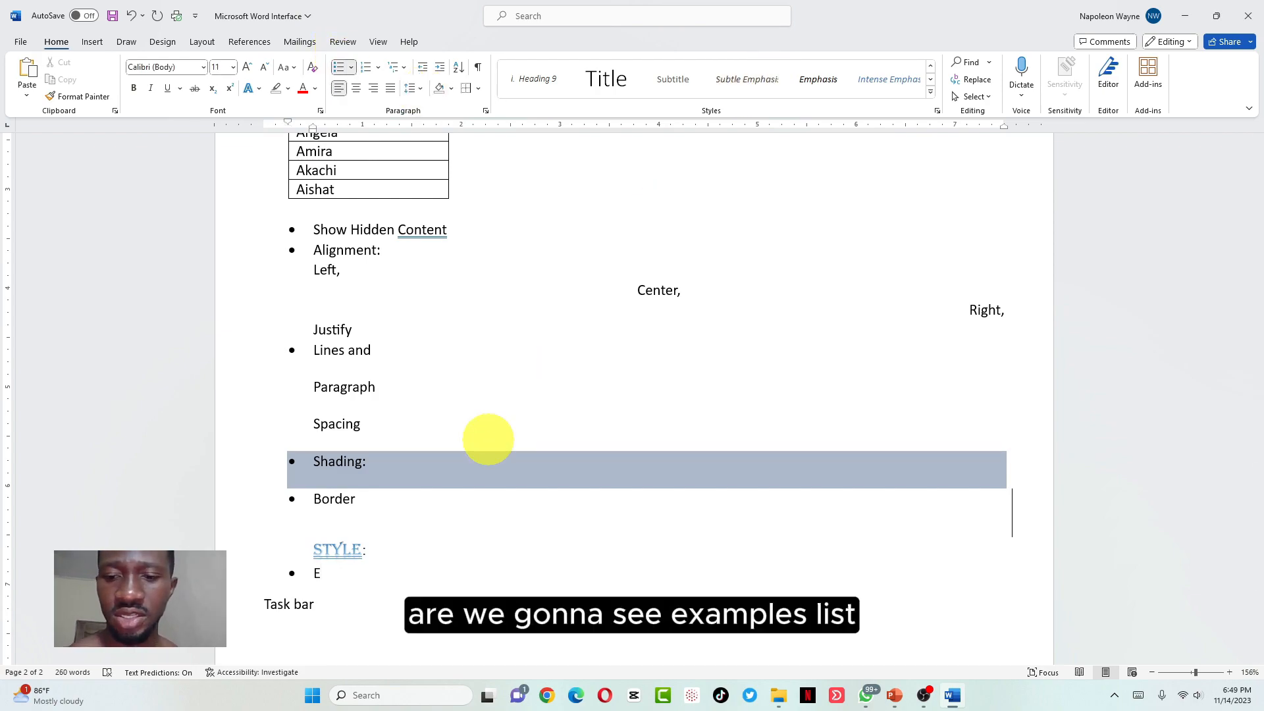
key(BackSpace)
text(Exam)
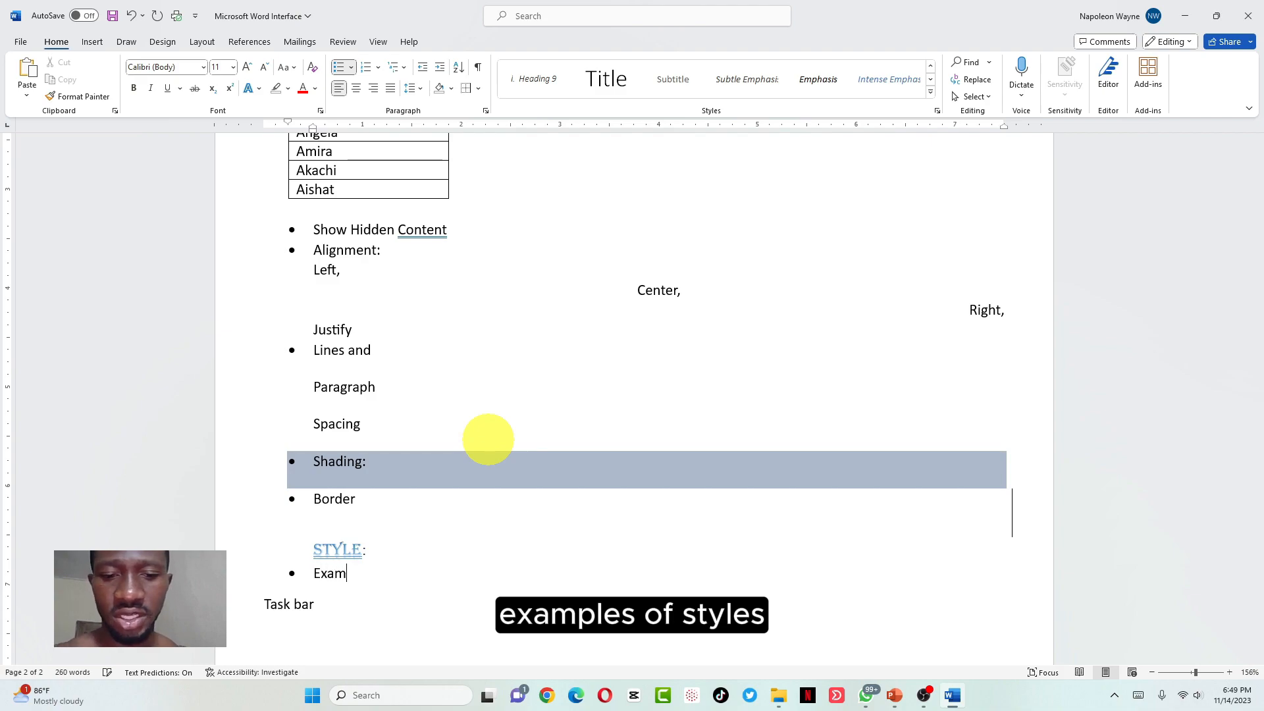
text(plesof sty)
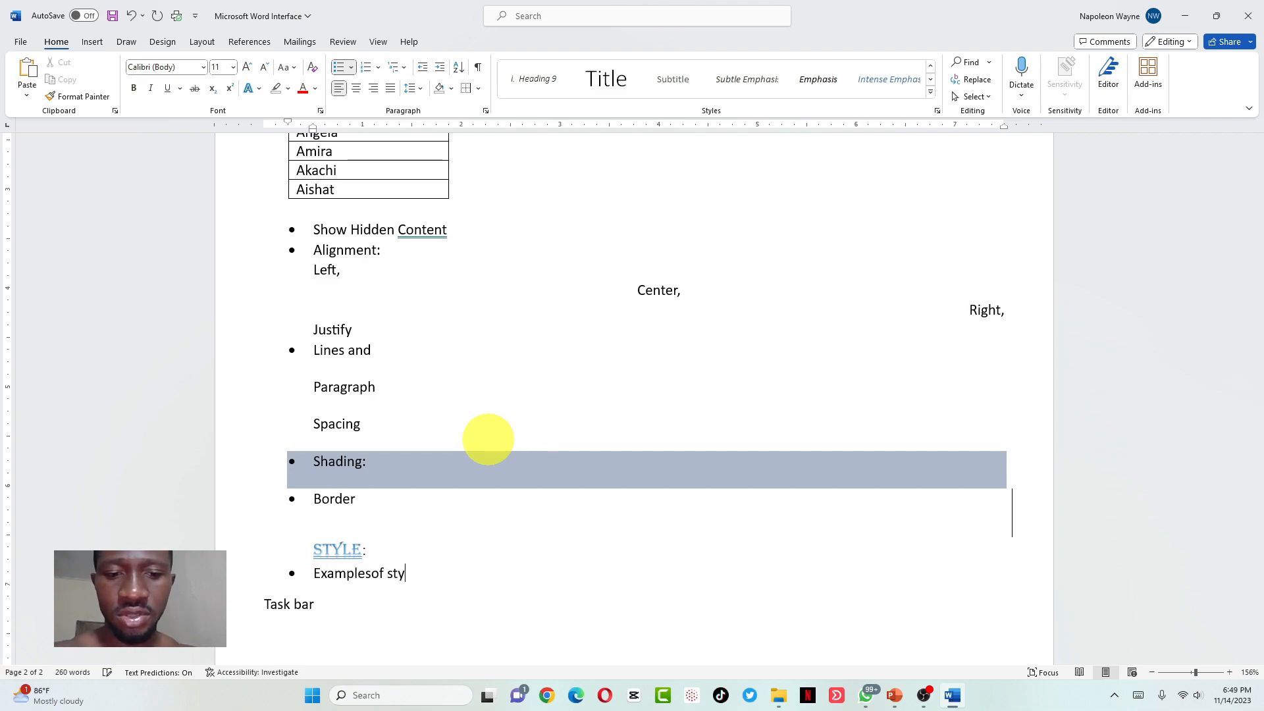
key(BackSpace)
key(BackSpace)
key(BackSpace)
key(BackSpace)
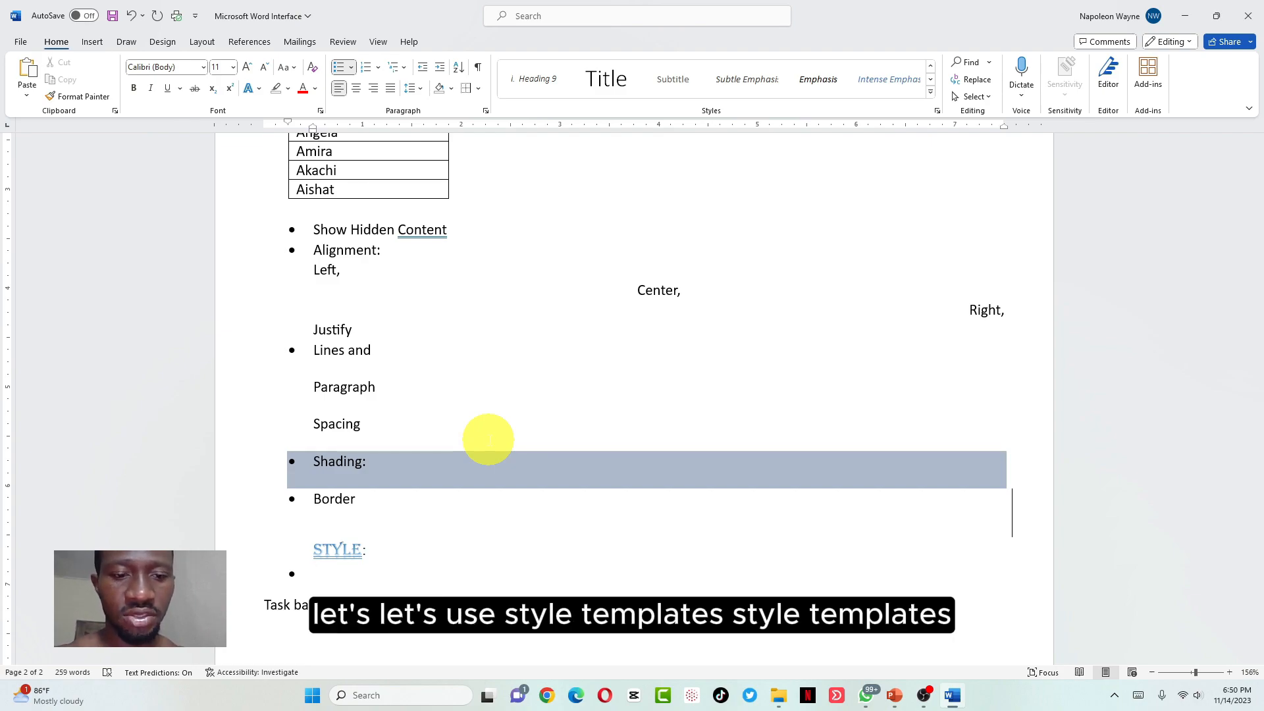
text(Style template)
key(Return)
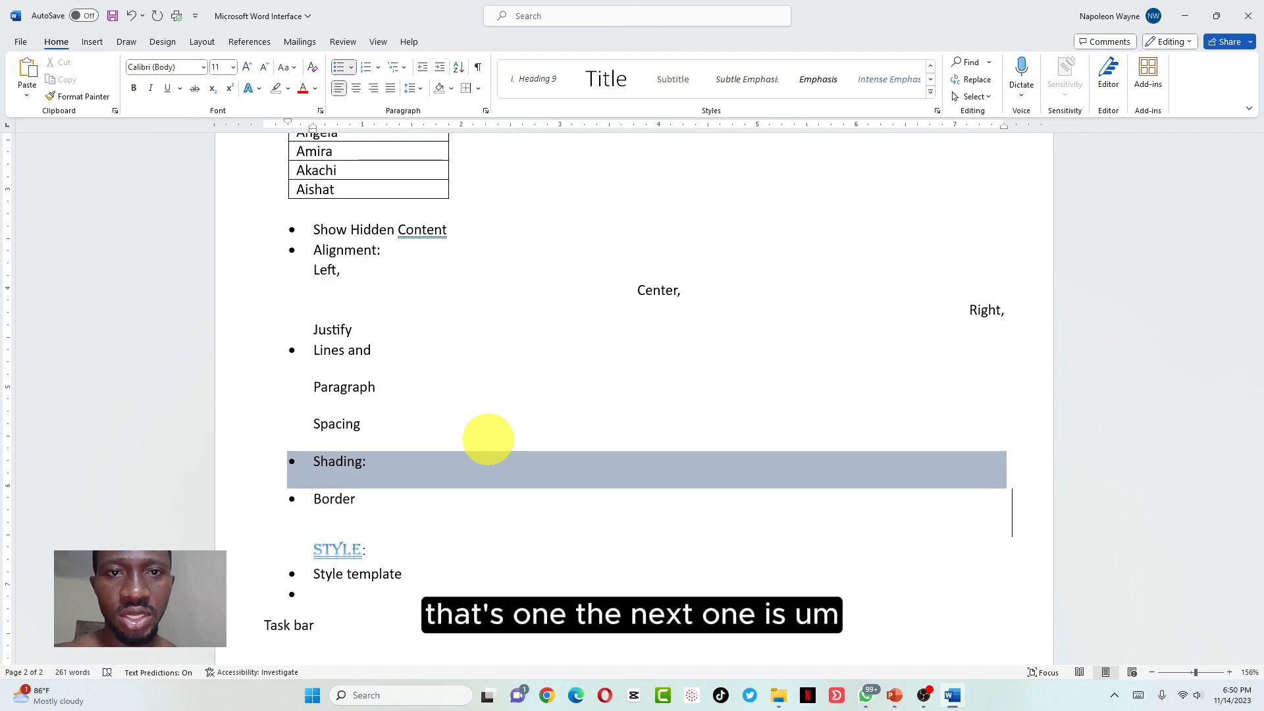
Add 'Create style', 'Clear formatting' and 'Apply style' bullets, then end the list
scroll(488, 439, up, 5)
click(930, 91)
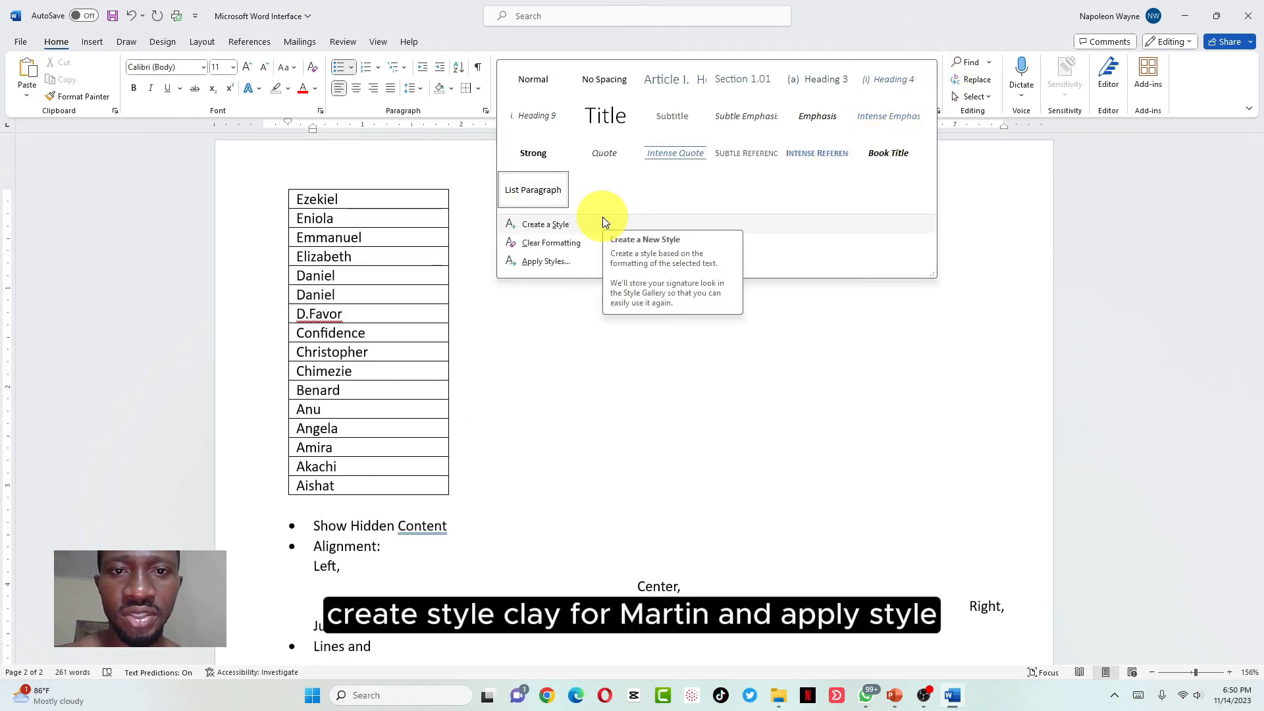
click(566, 343)
scroll(566, 342, down, 5)
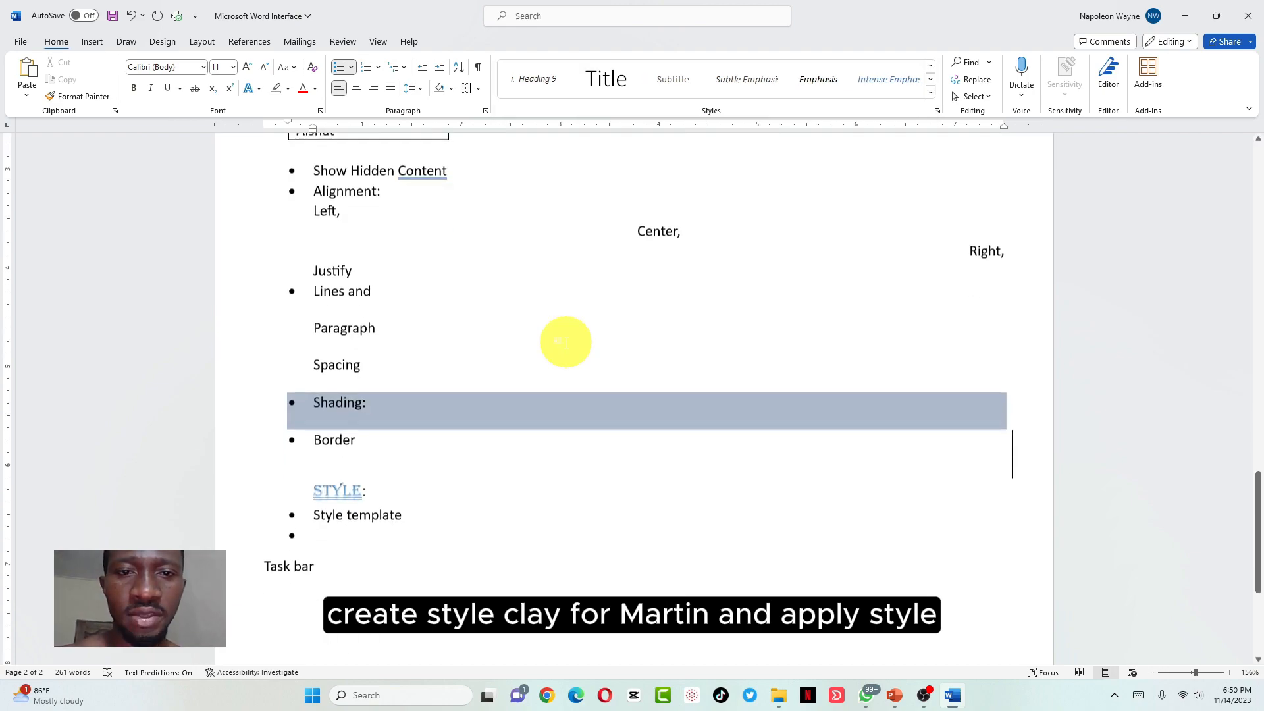
scroll(566, 342, down, 3)
click(369, 393)
text(Cre)
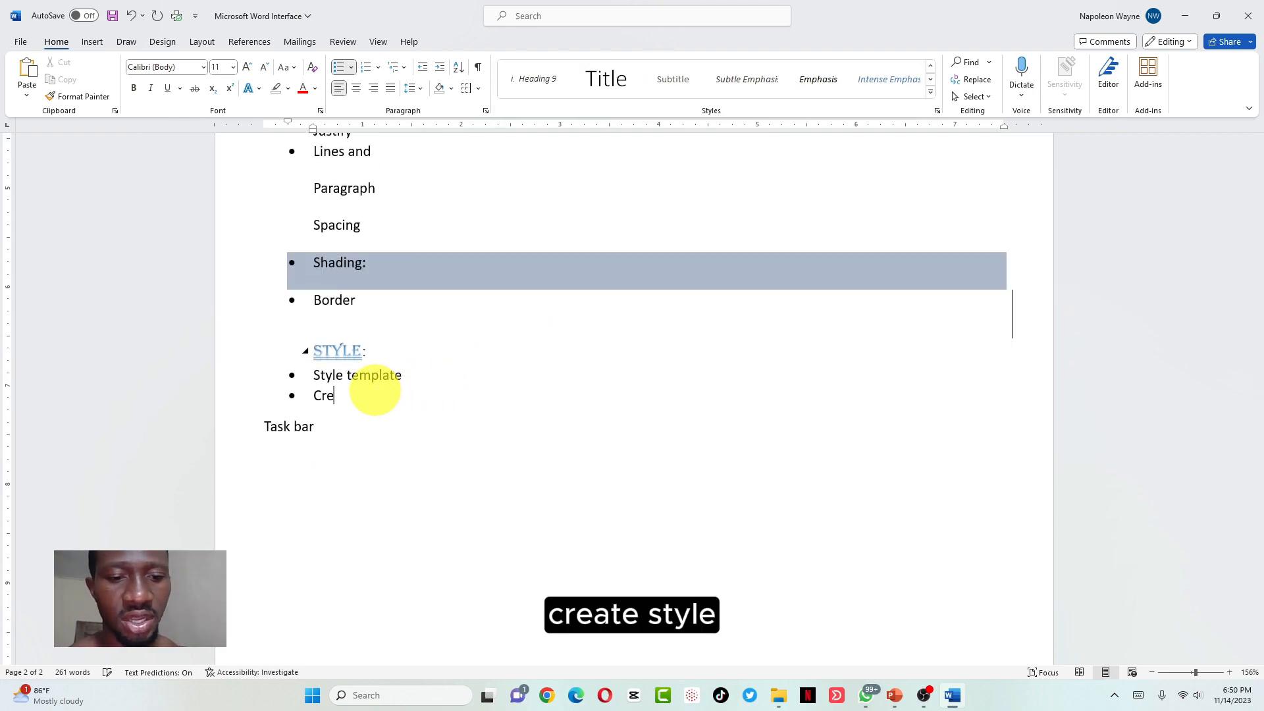
text(ate style )
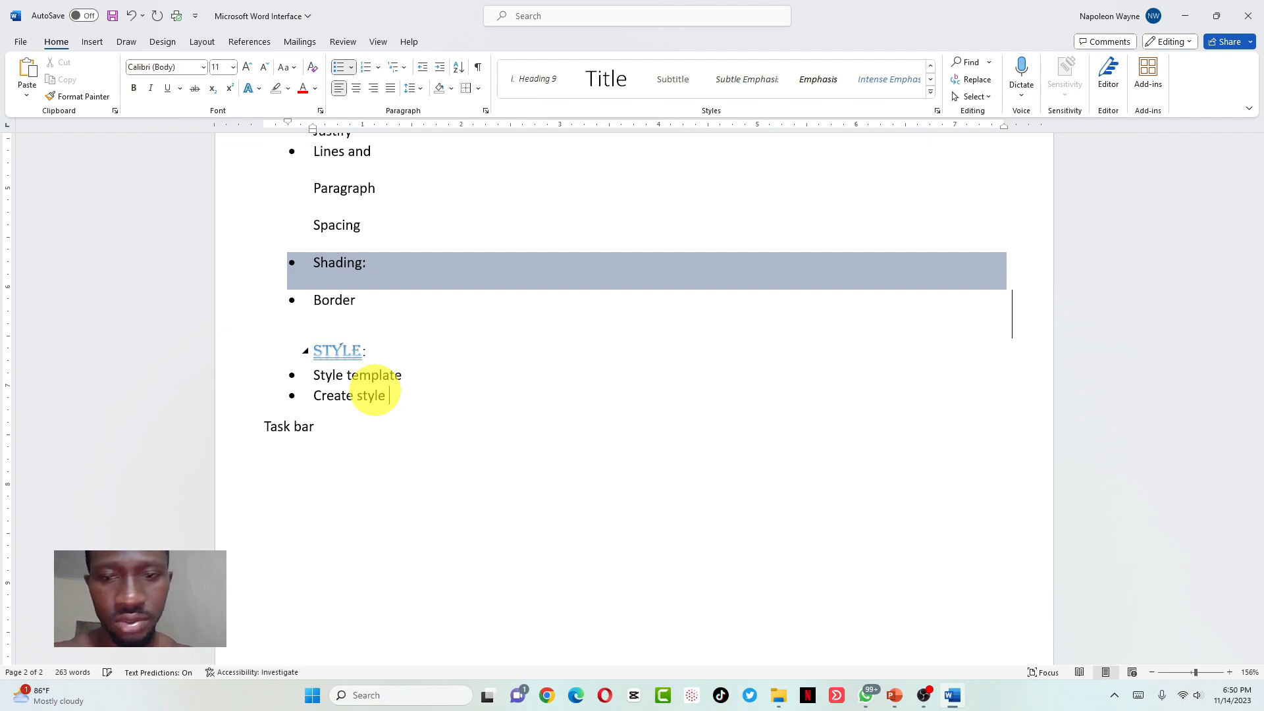
text(Clear)
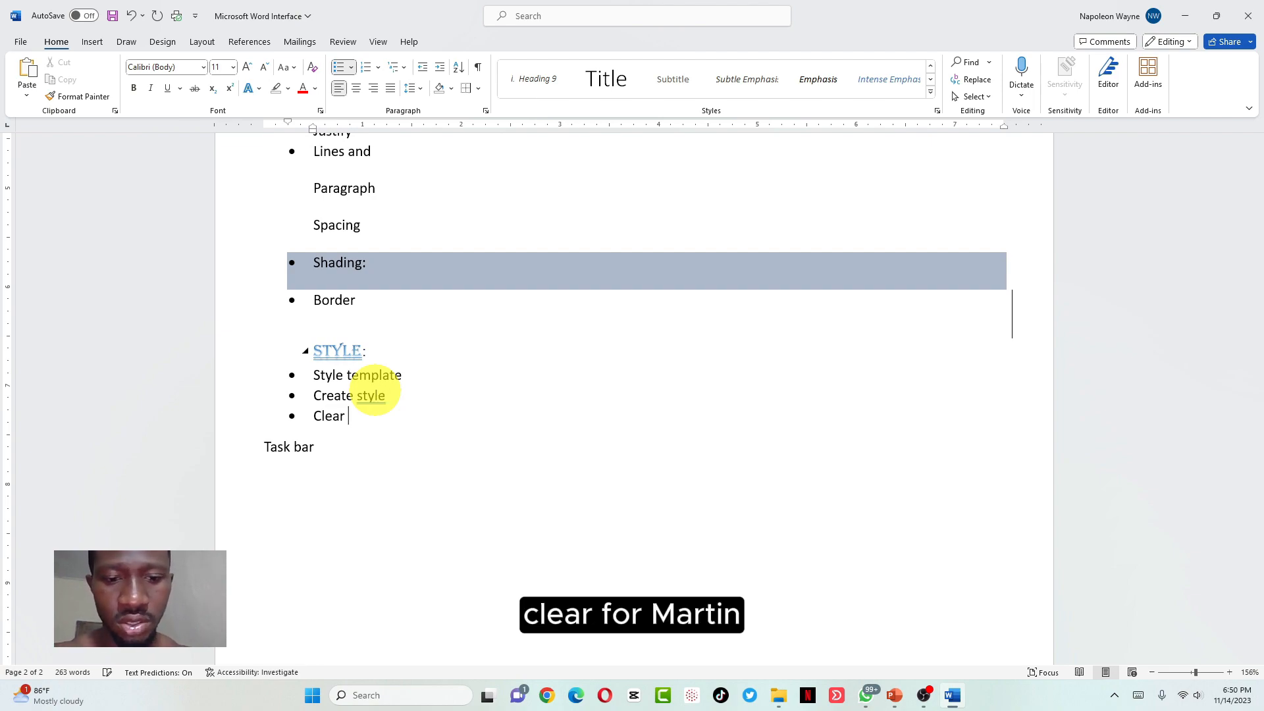
text( format)
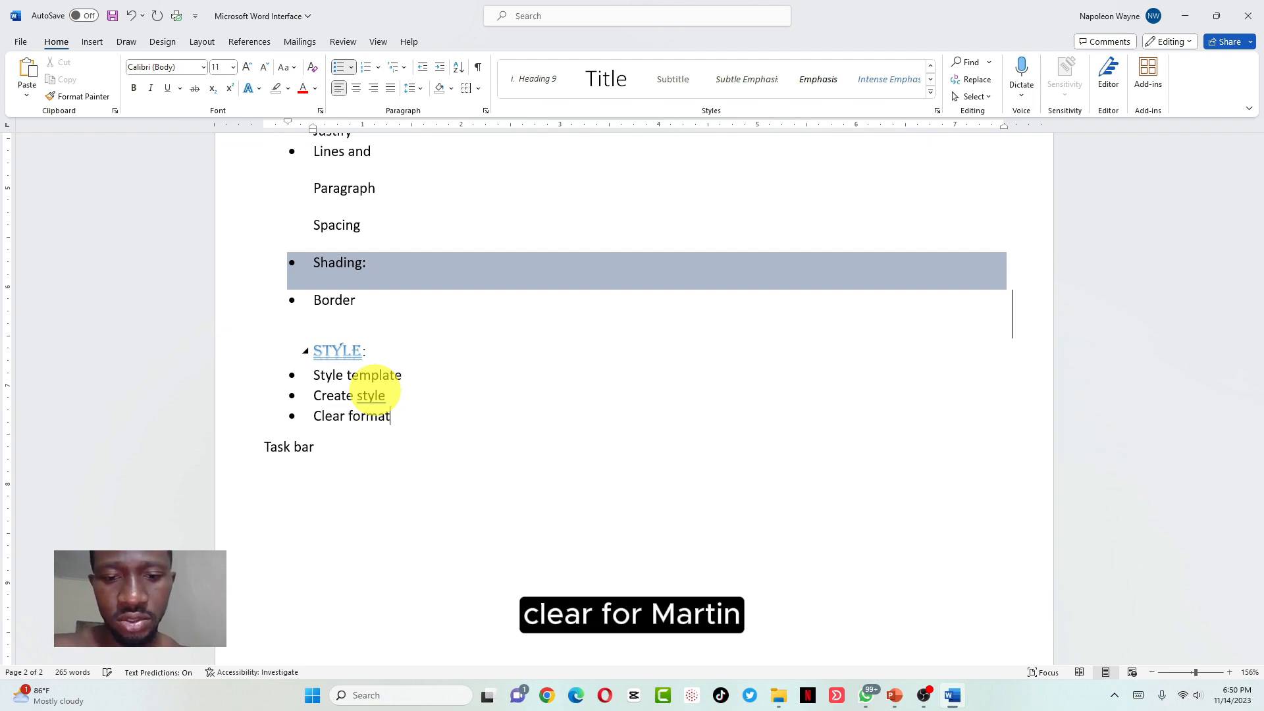
text(ing)
key(Return)
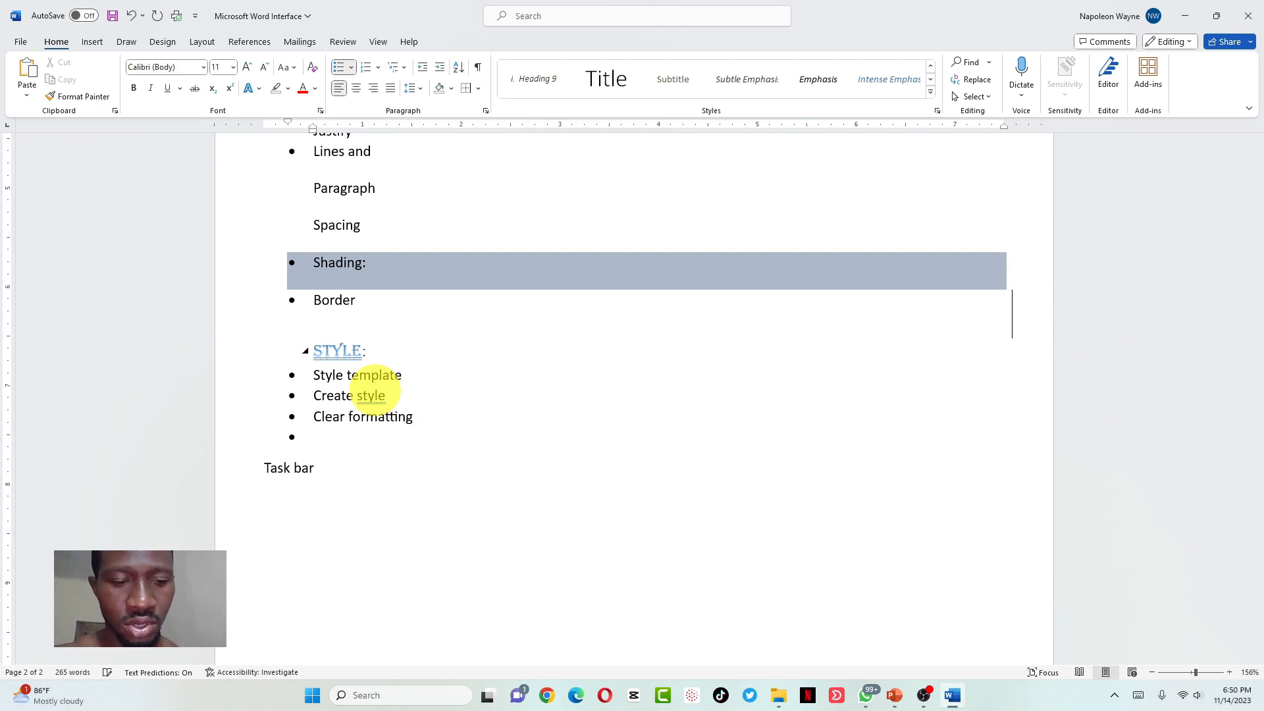
text(Apply st)
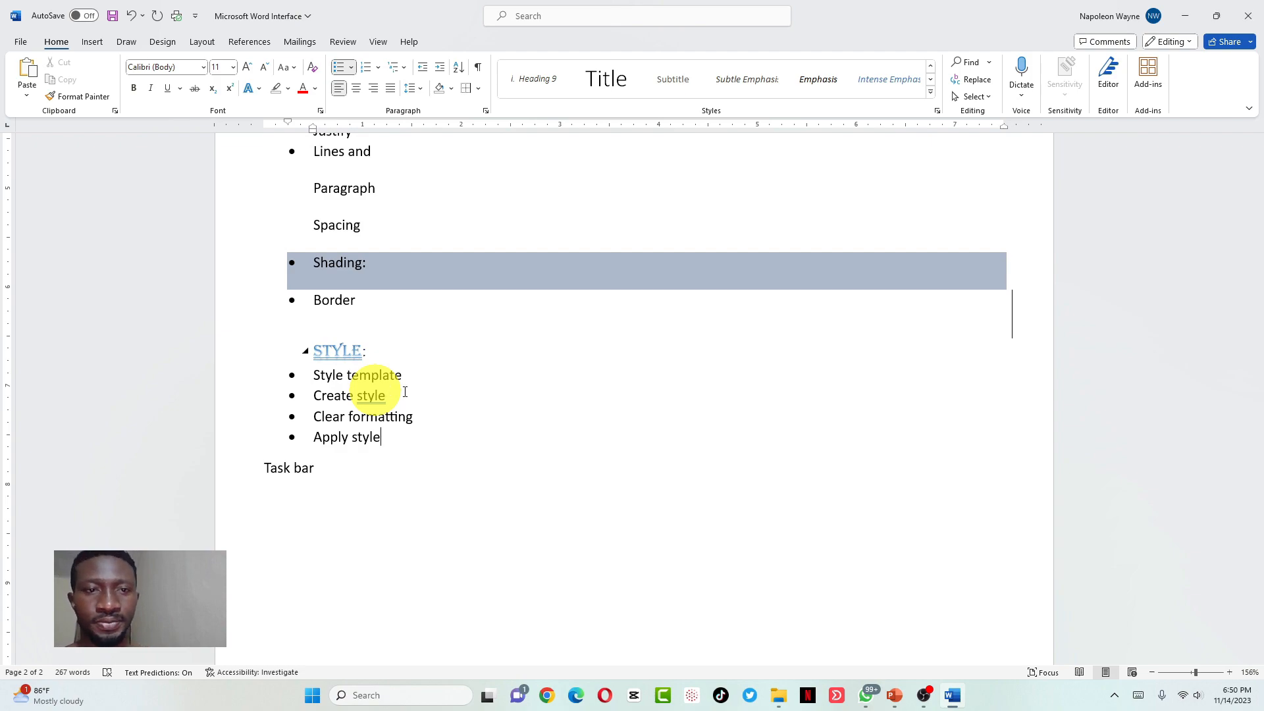
text(yle)
key(Return)
key(BackSpace)
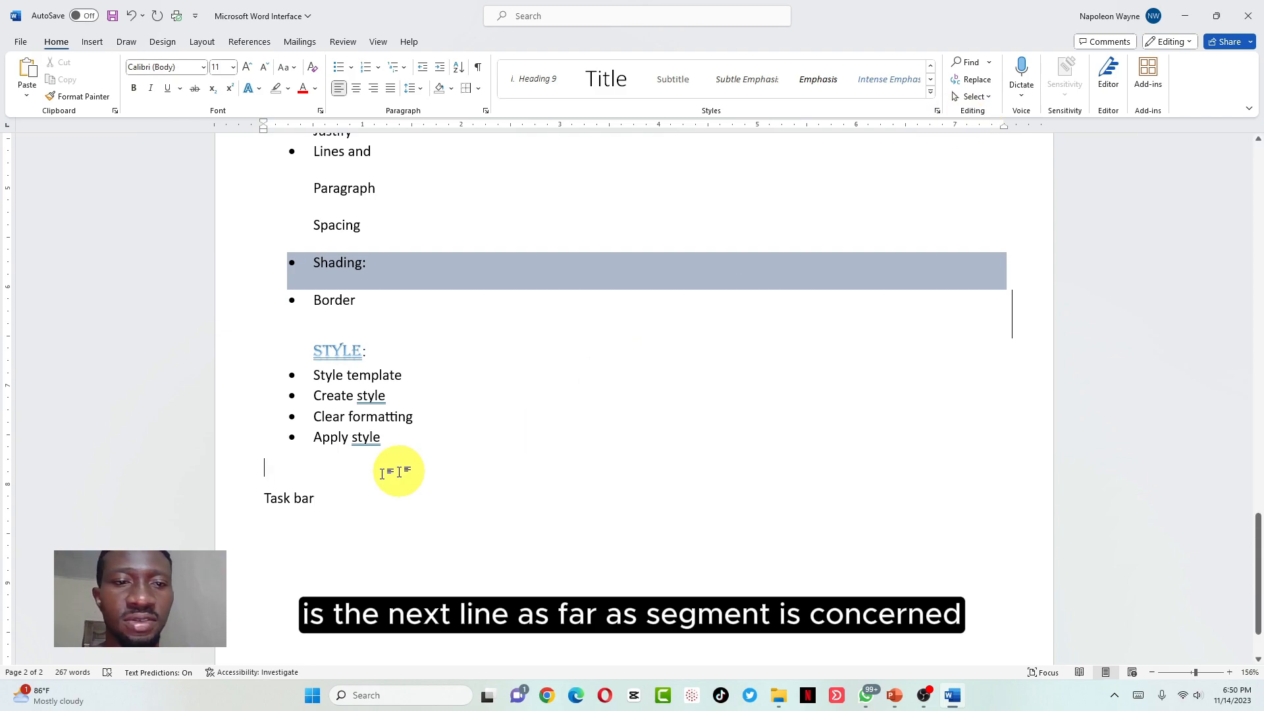
Type 'Editing:' on the empty line above Task bar and select it
text(Edi)
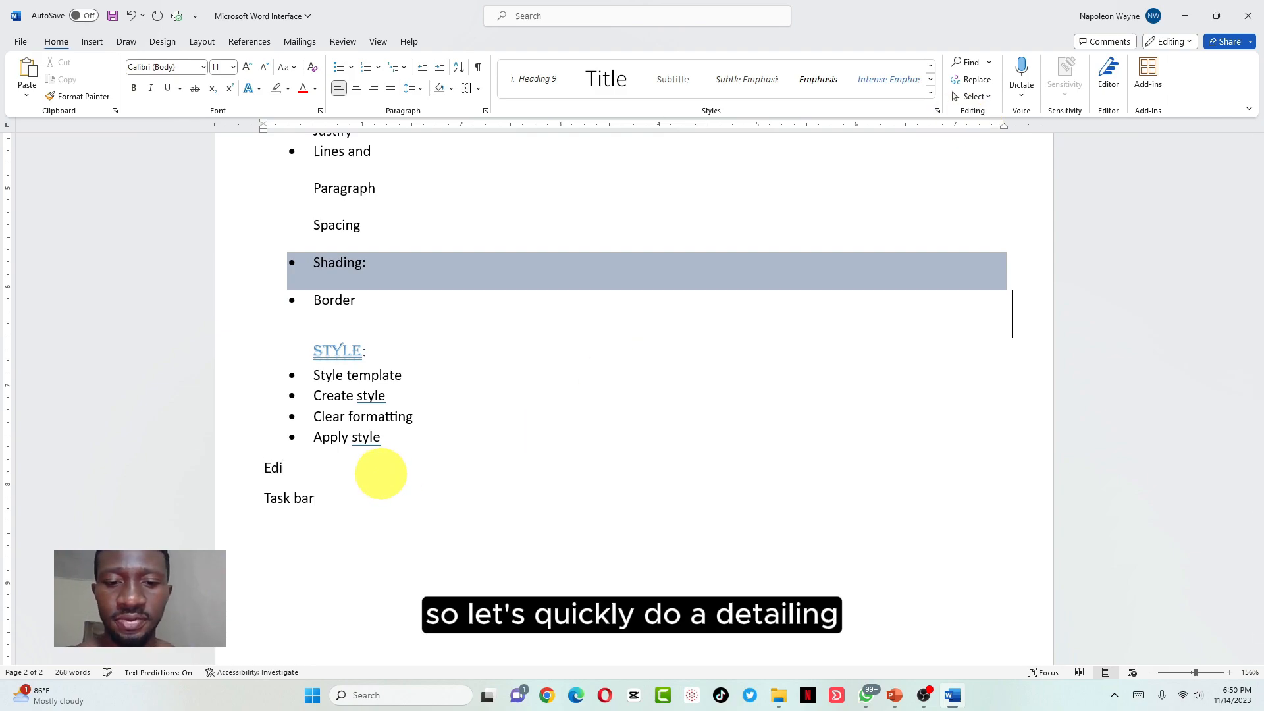
text(ting:)
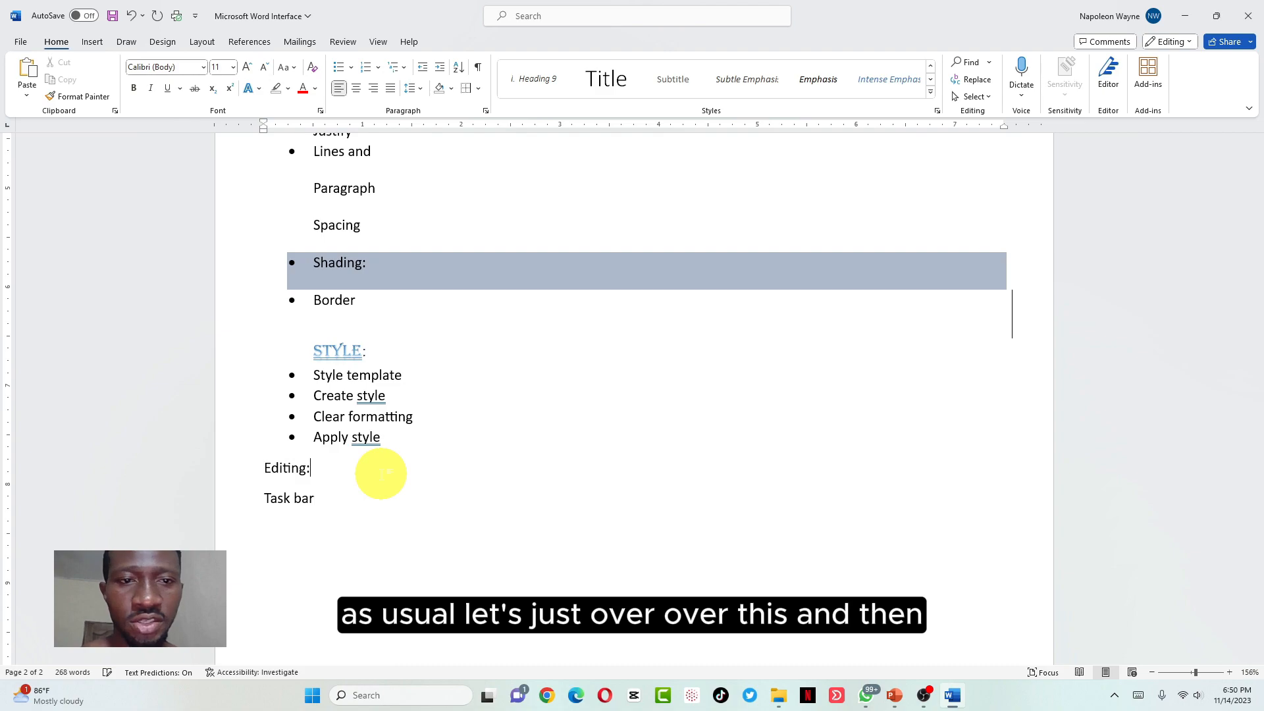
drag(368, 354, 317, 353)
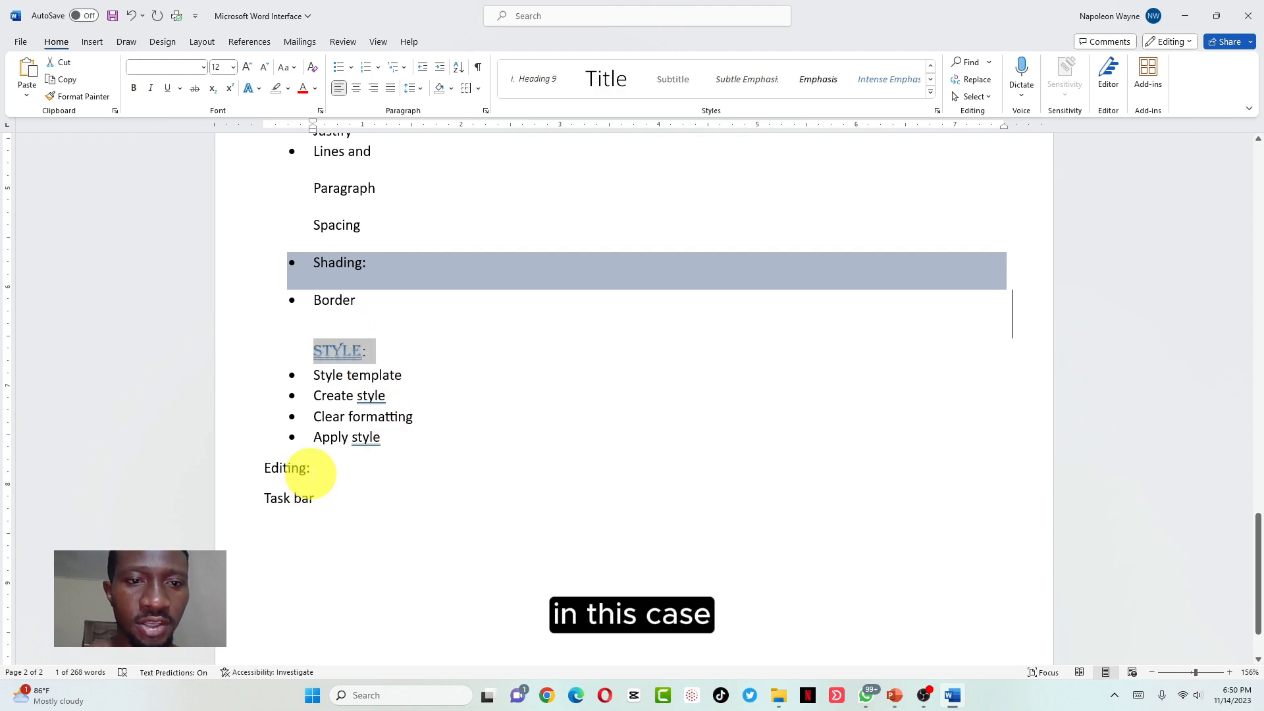
click(298, 469)
click(310, 469)
drag(310, 469, 260, 468)
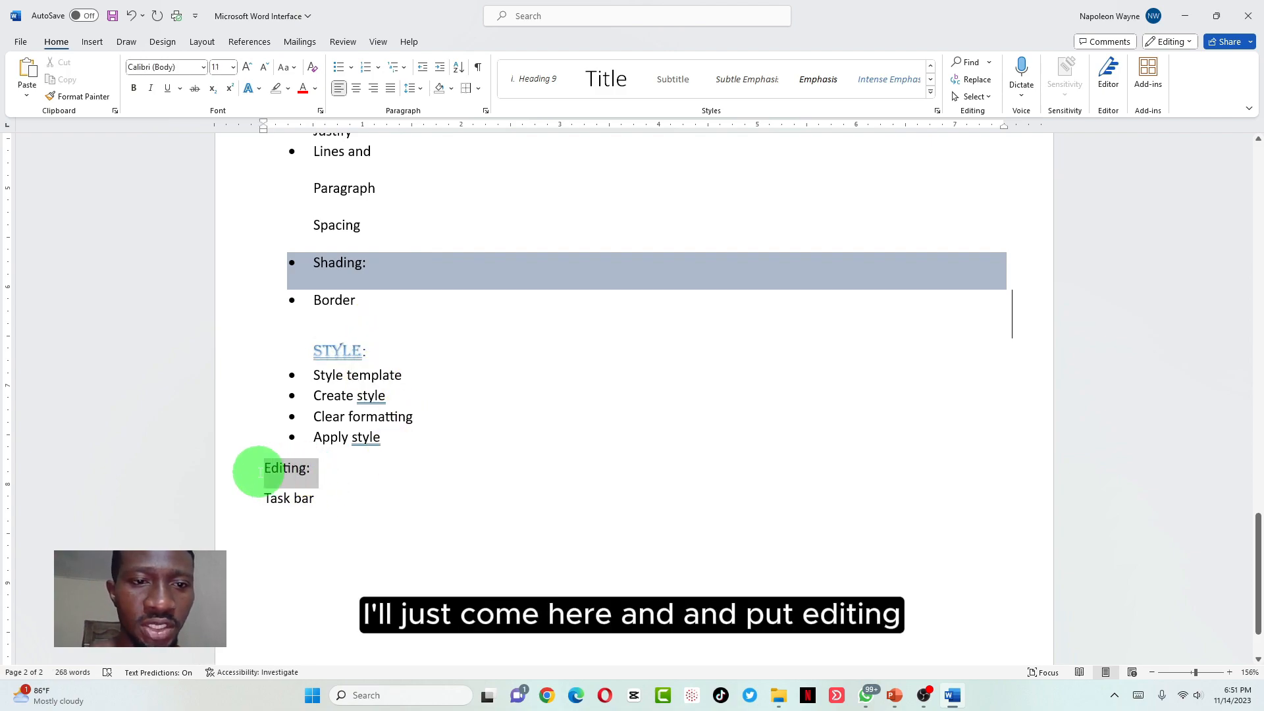
Apply the Heading 3 style to the 'Editing:' line from the full Styles gallery
click(931, 82)
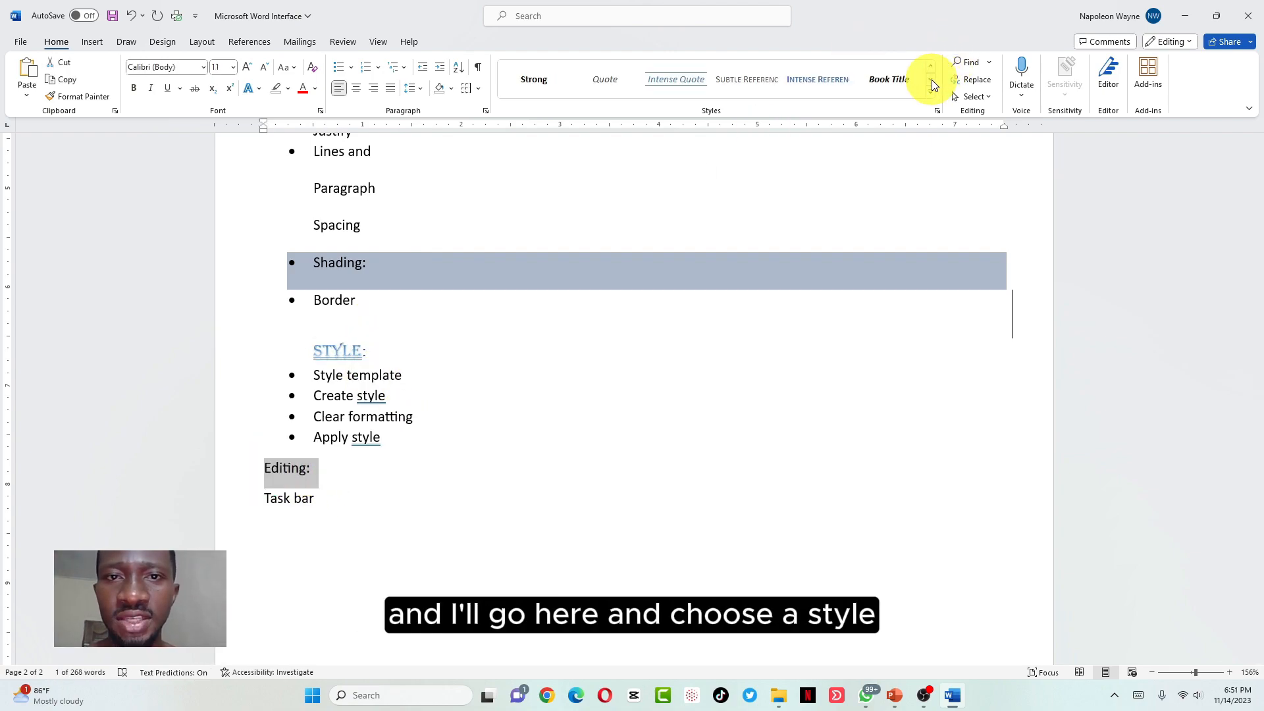
click(935, 97)
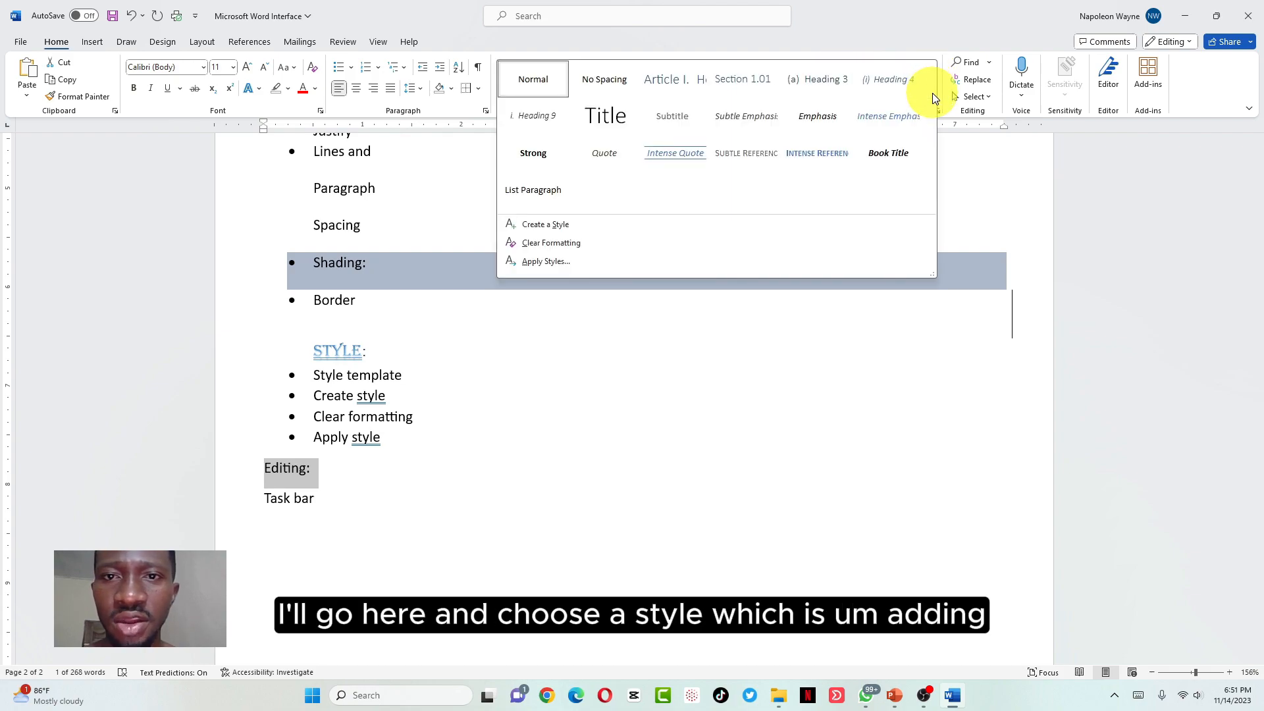
click(831, 82)
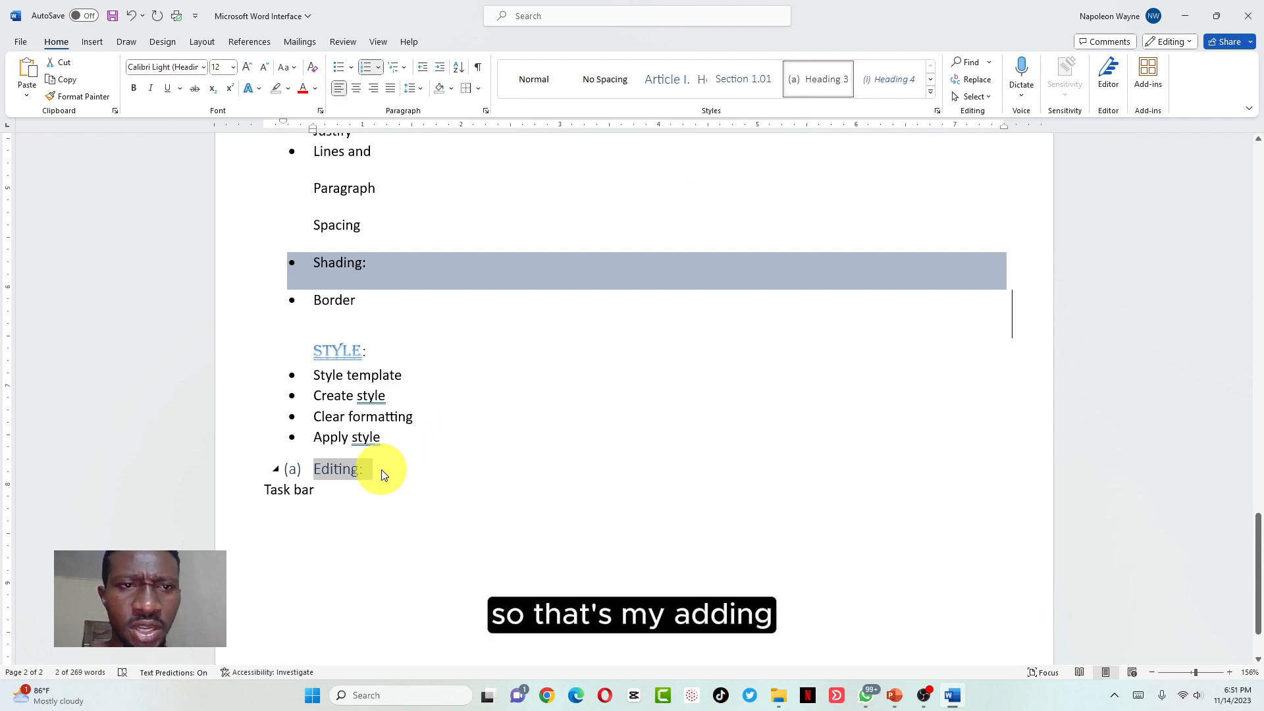
Collapse the bullet list under the STYLE: heading
click(315, 478)
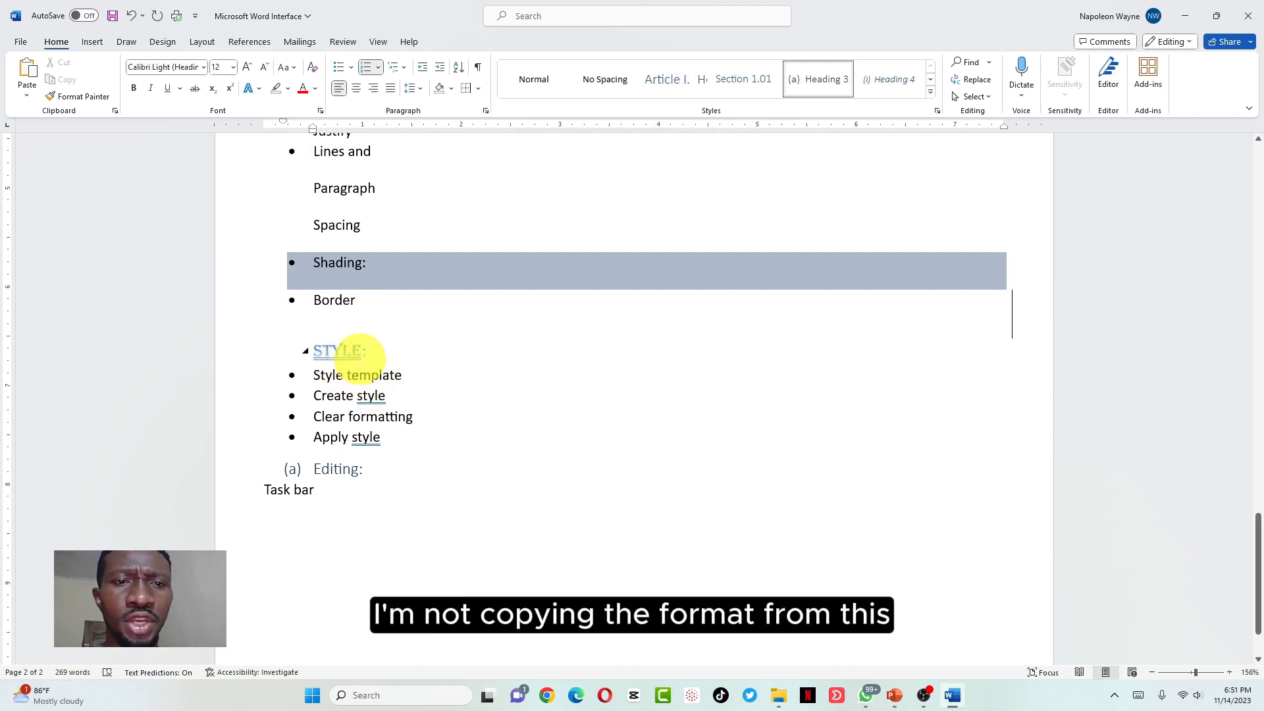
drag(372, 352, 316, 354)
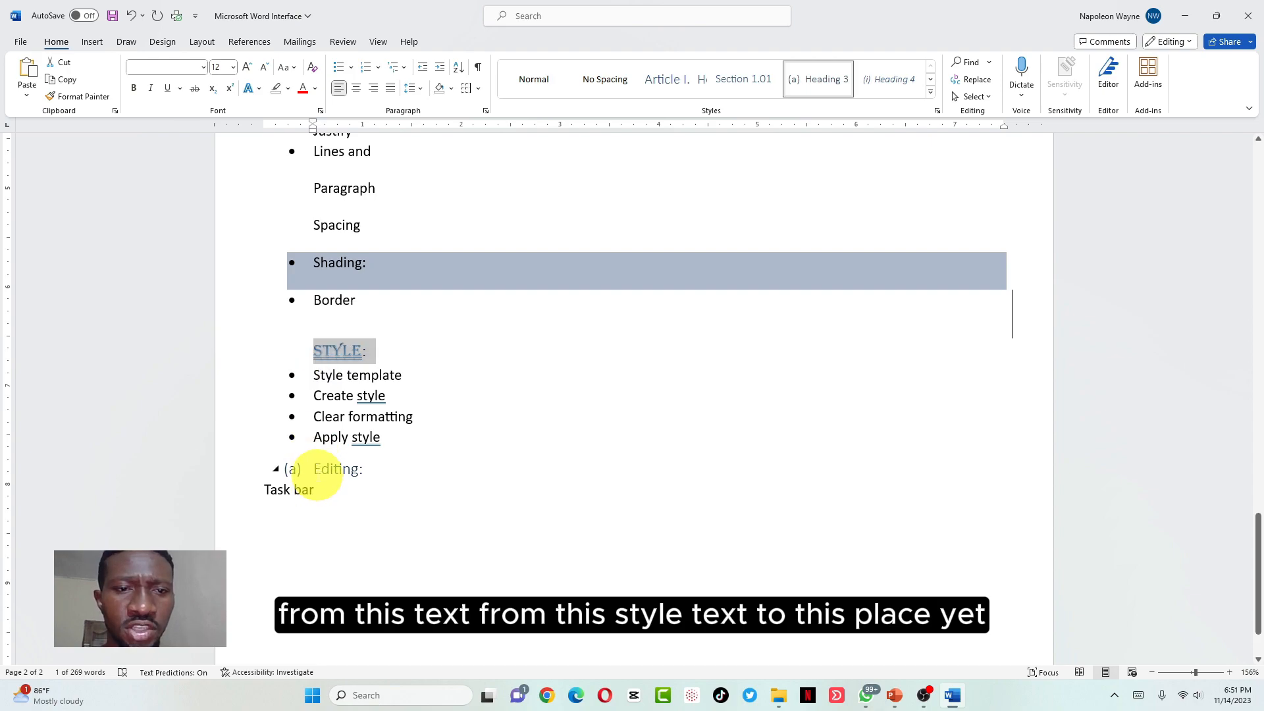
click(313, 469)
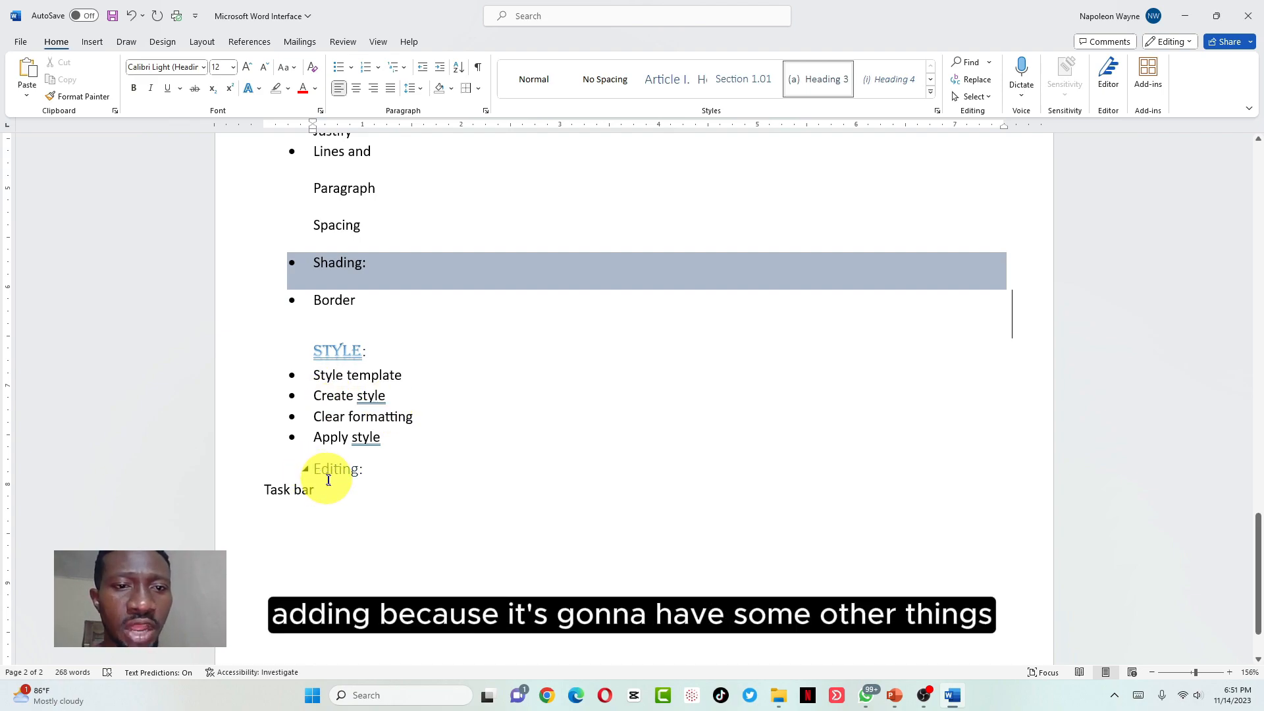
click(306, 350)
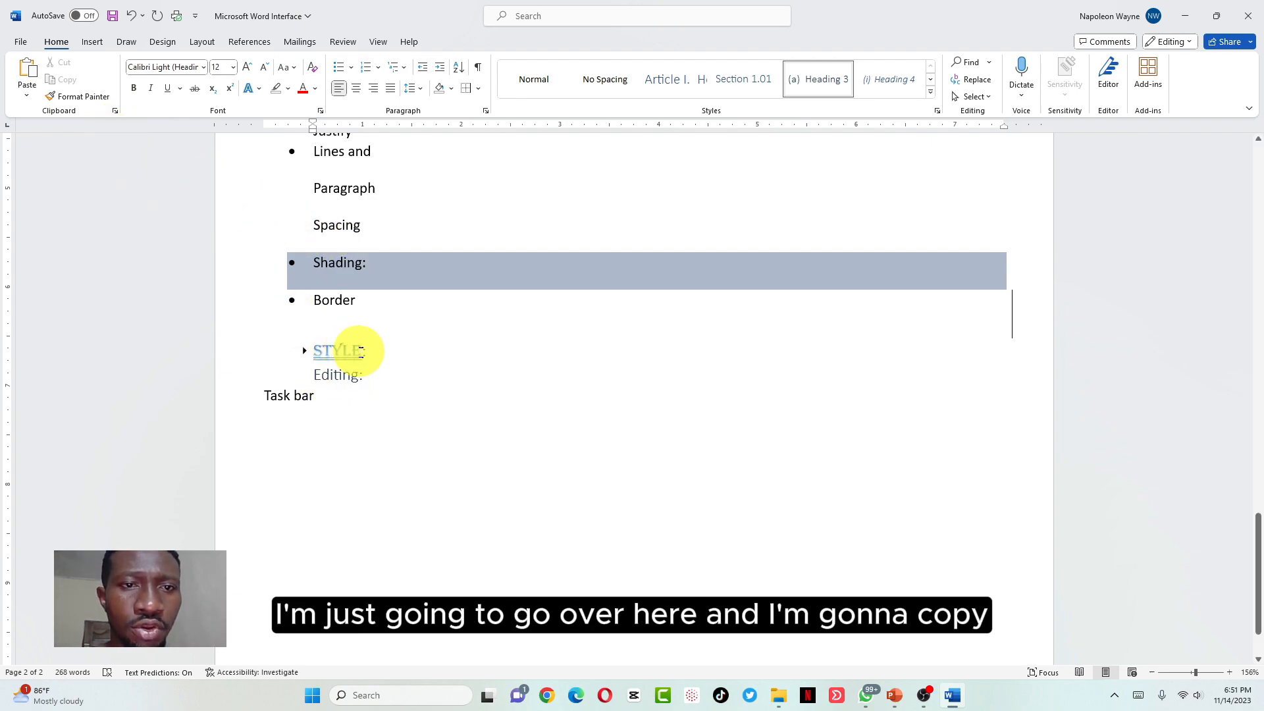
Copy the STYLE: heading's formatting onto 'Editing:' with Format Painter so it reads EDITING:
drag(361, 350, 312, 352)
click(80, 96)
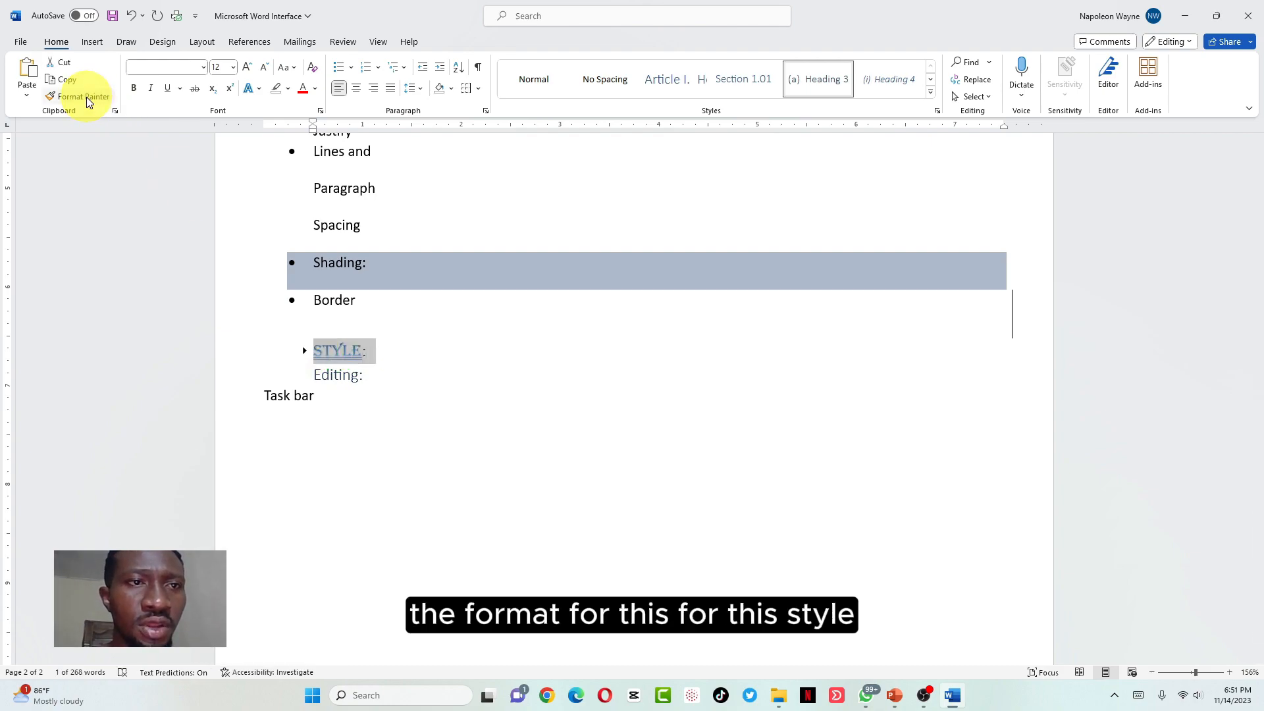
click(348, 375)
click(399, 389)
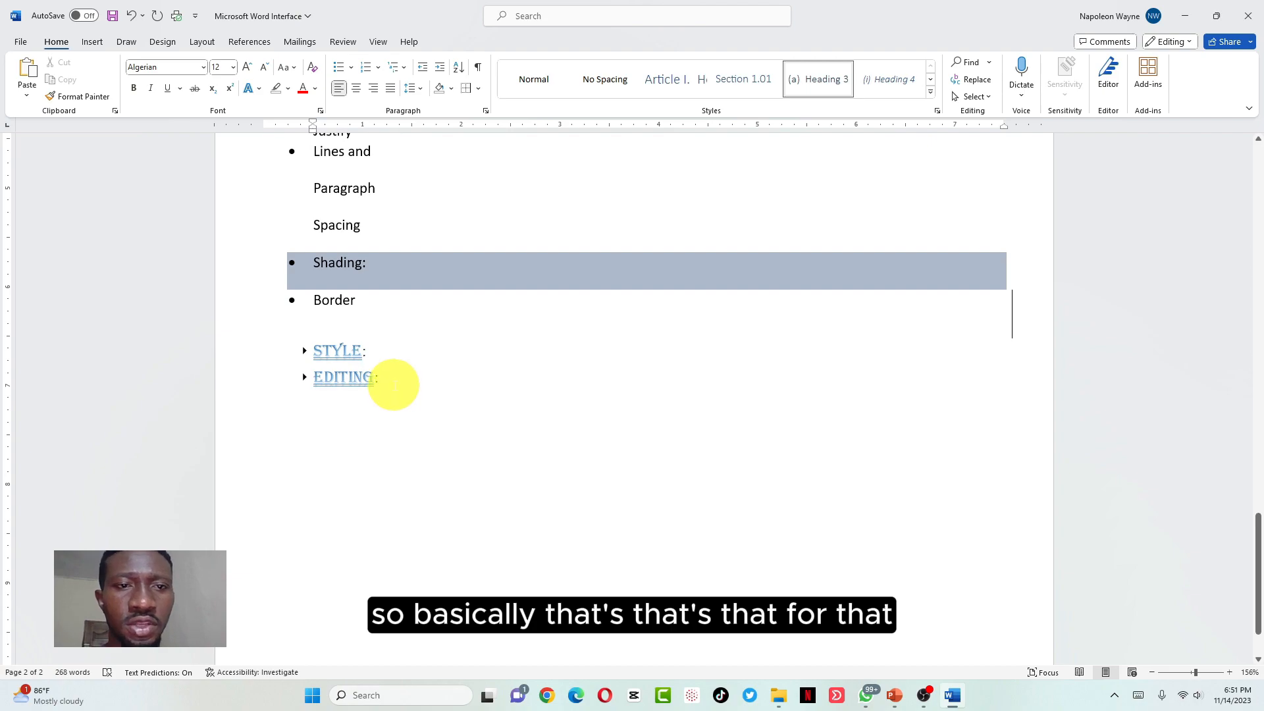
Expand the EDITING: heading and add an empty line right below it
click(305, 377)
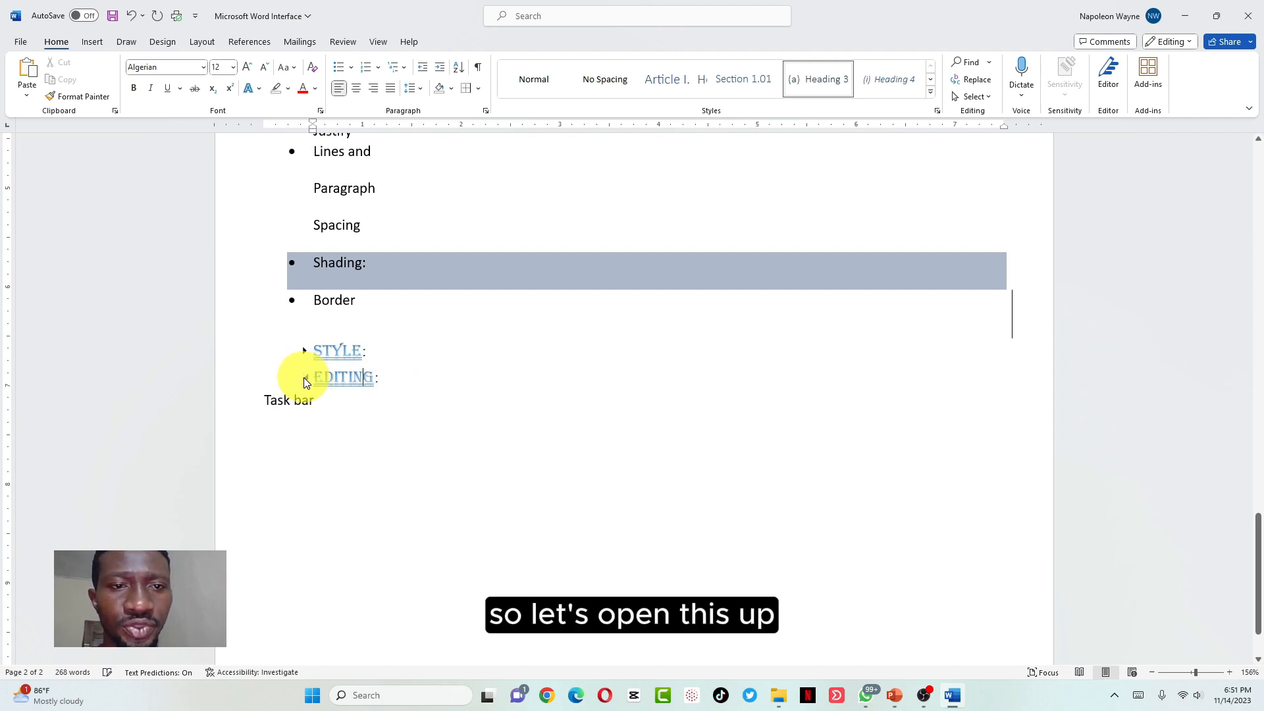
click(395, 379)
key(Return)
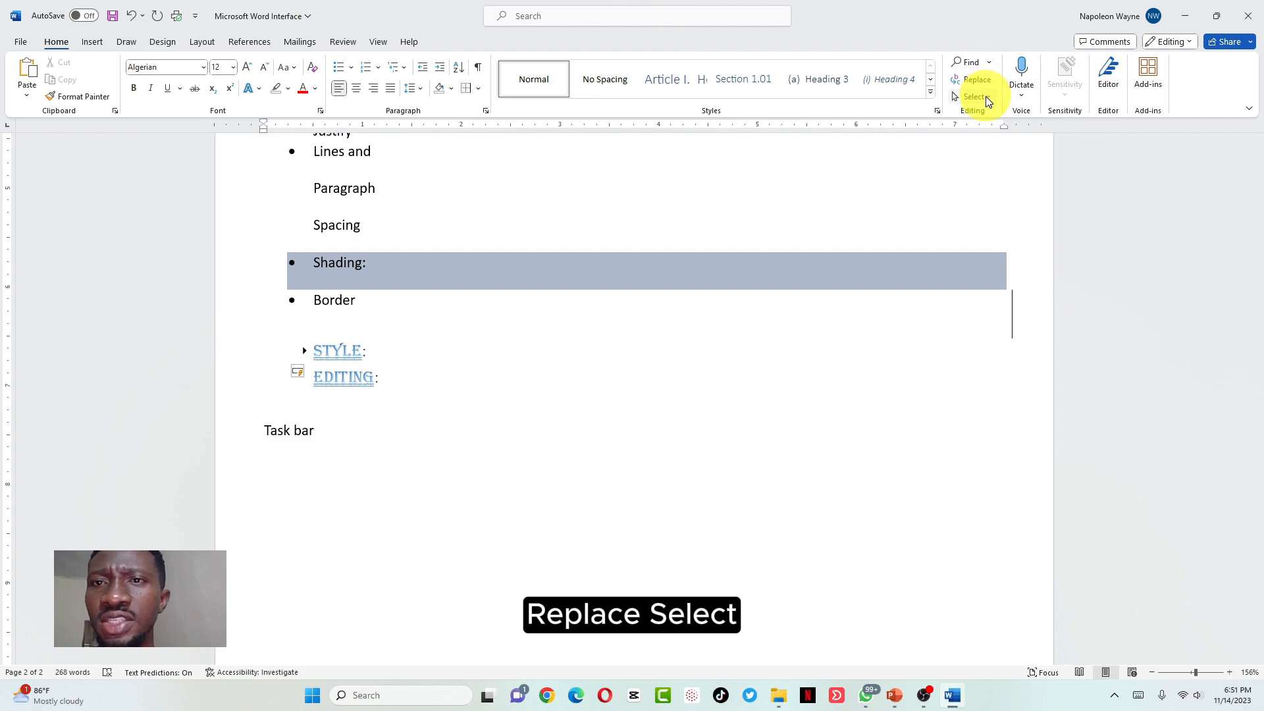
Add bulleted items Find, Replace and Select on the empty line under EDITING:
click(989, 62)
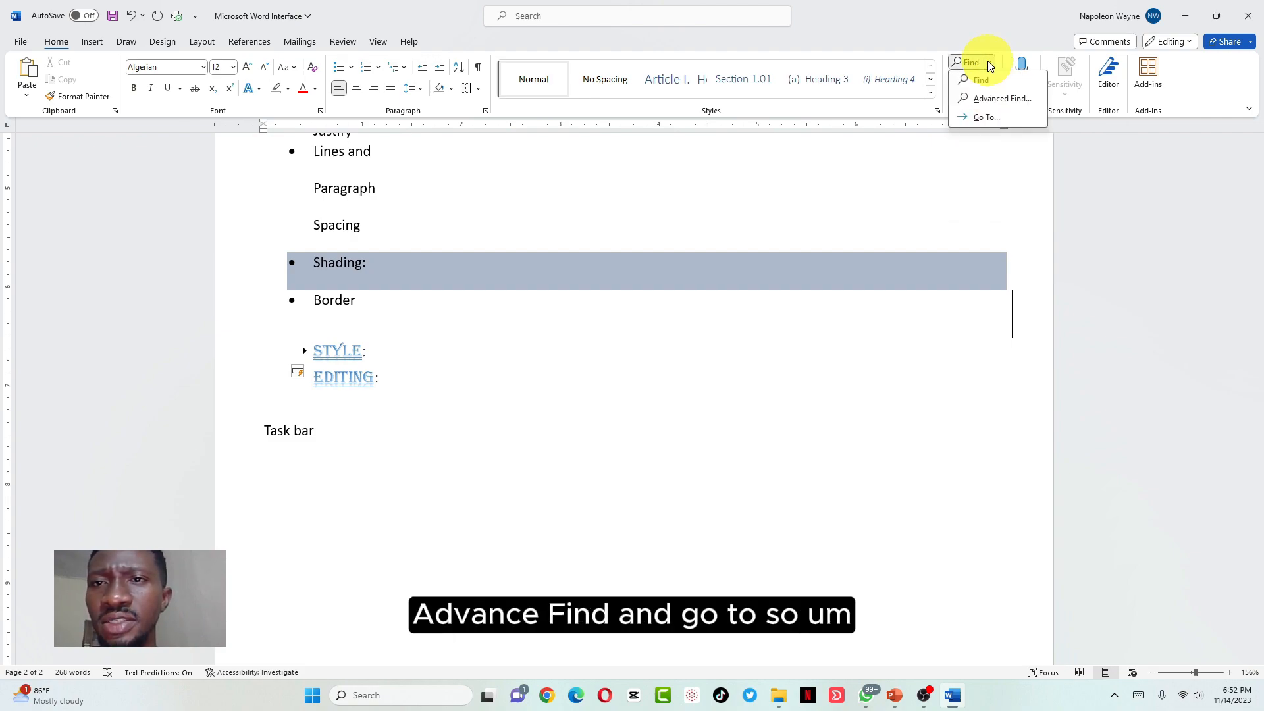
click(326, 398)
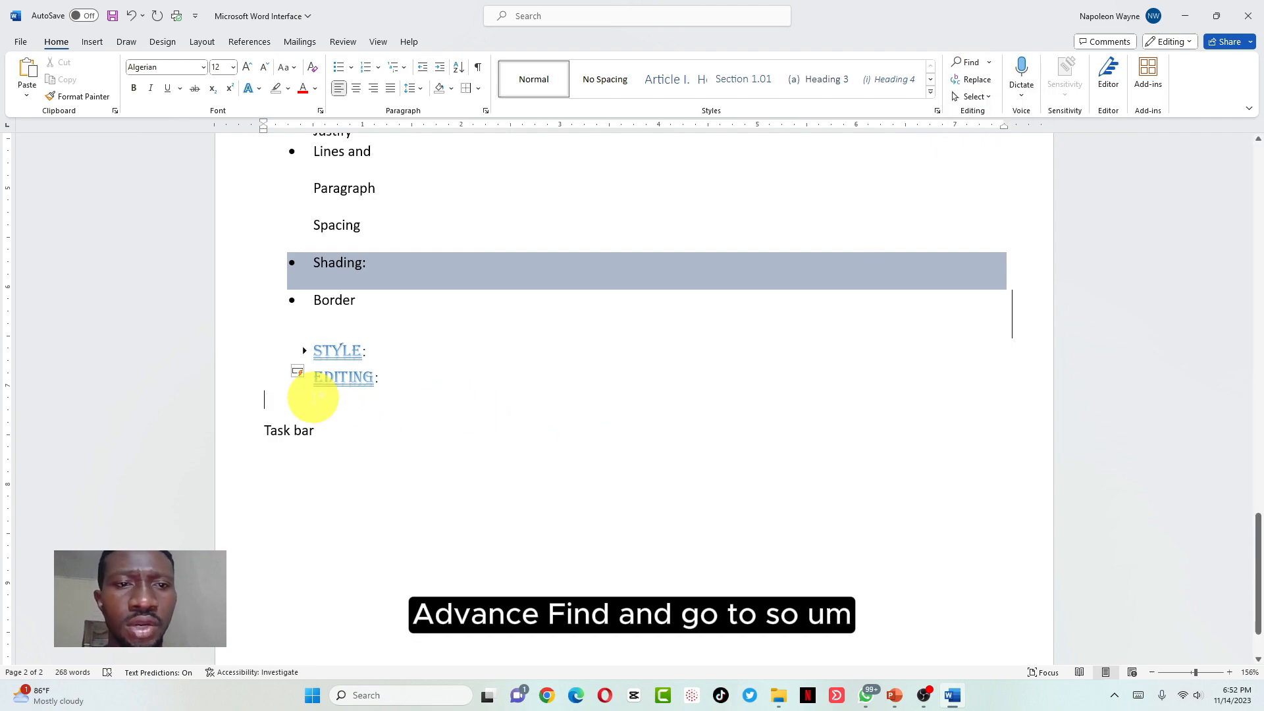
click(338, 69)
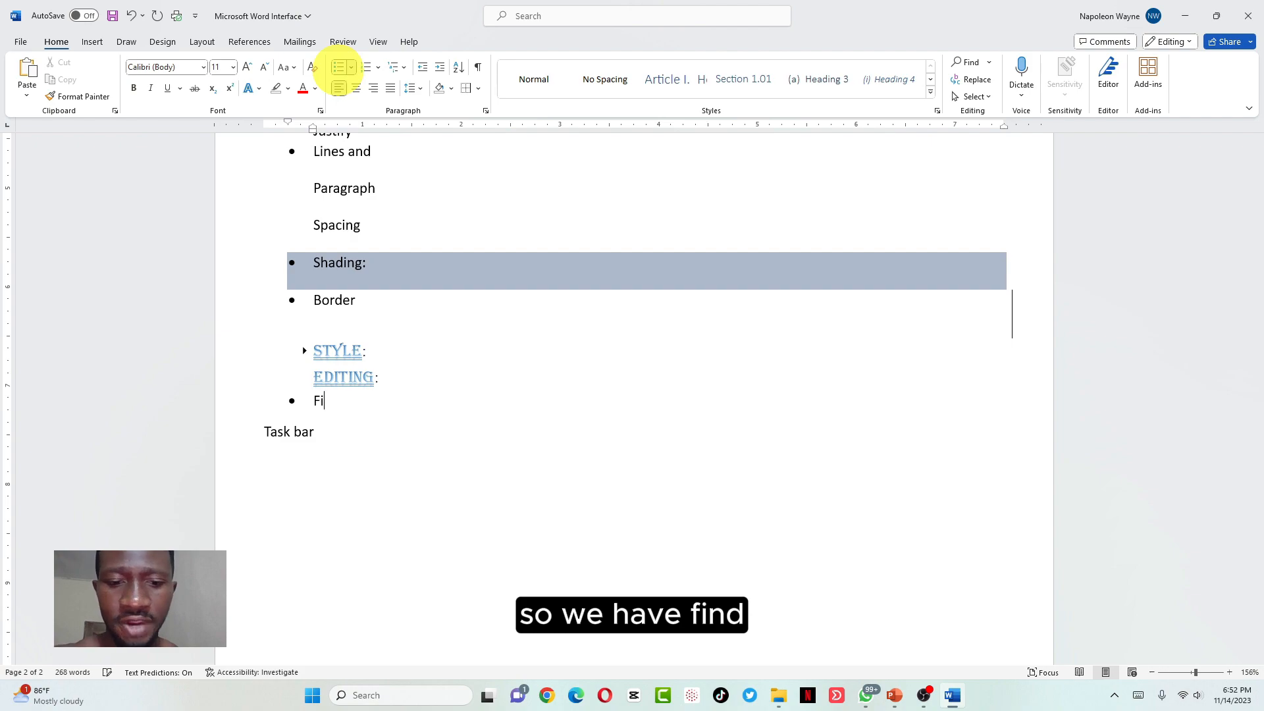
text(Find)
key(Return)
text(Replace)
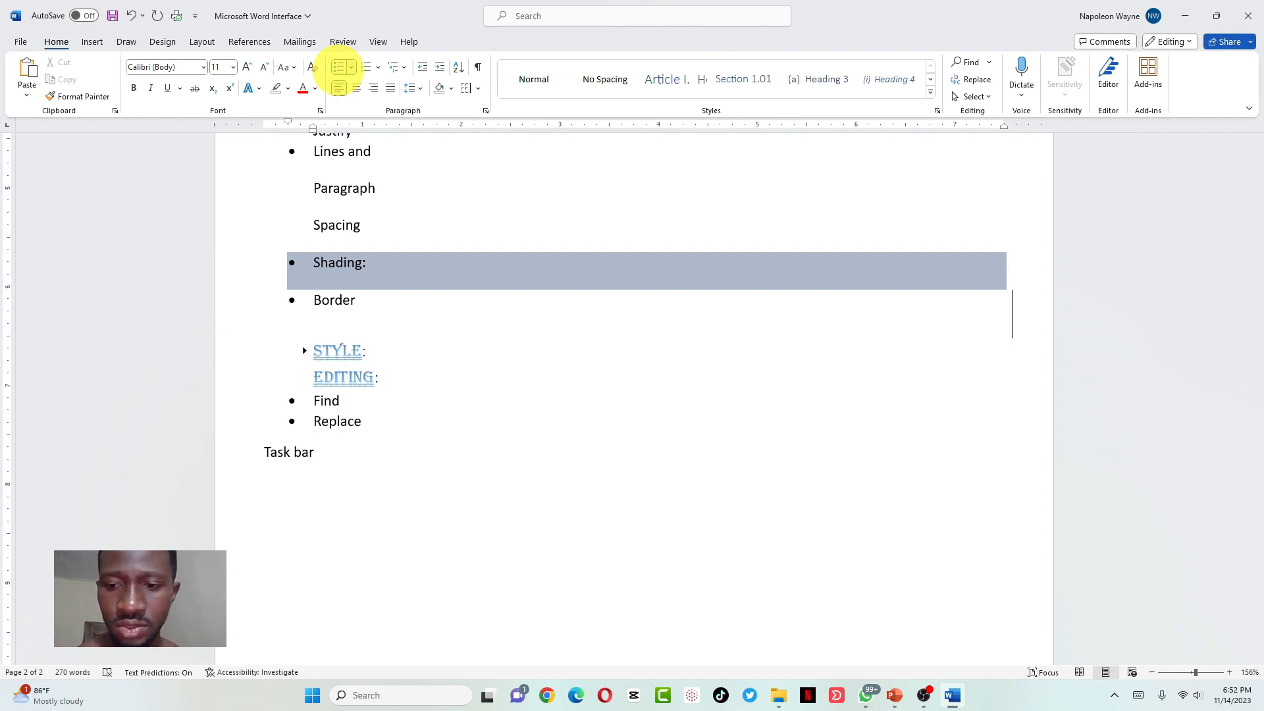
key(Return)
text(Select)
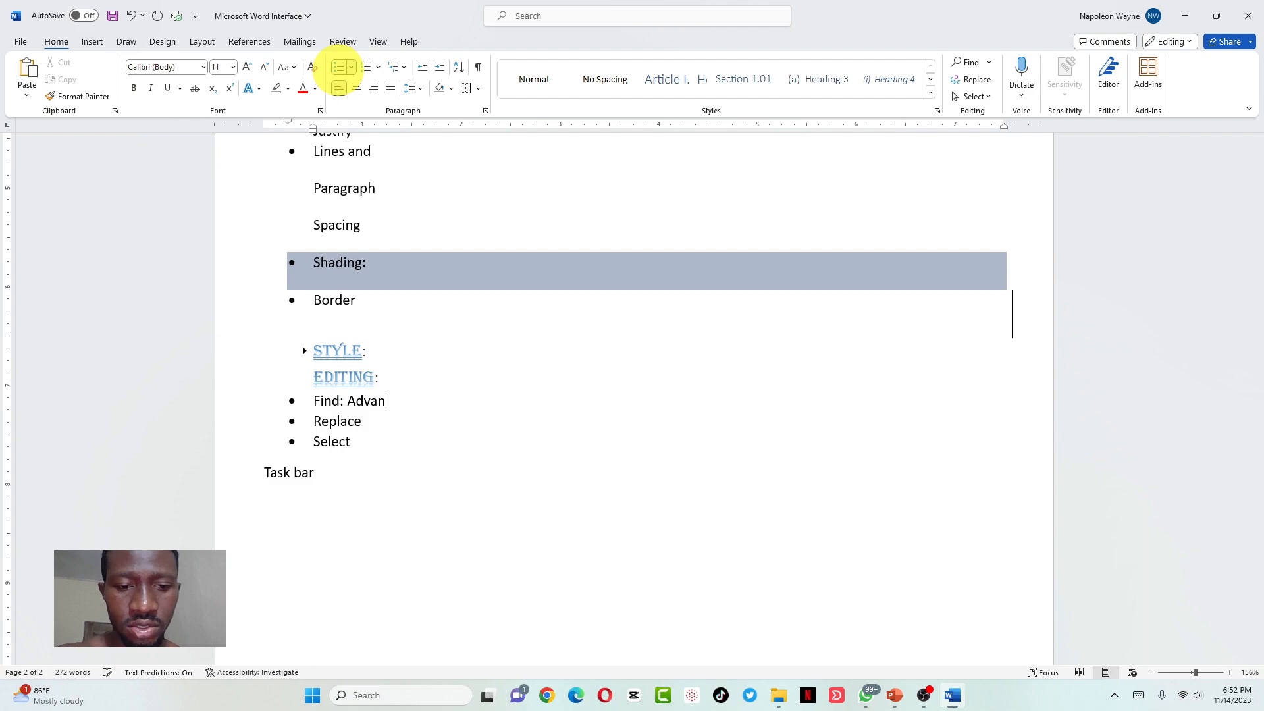
text(ce find)
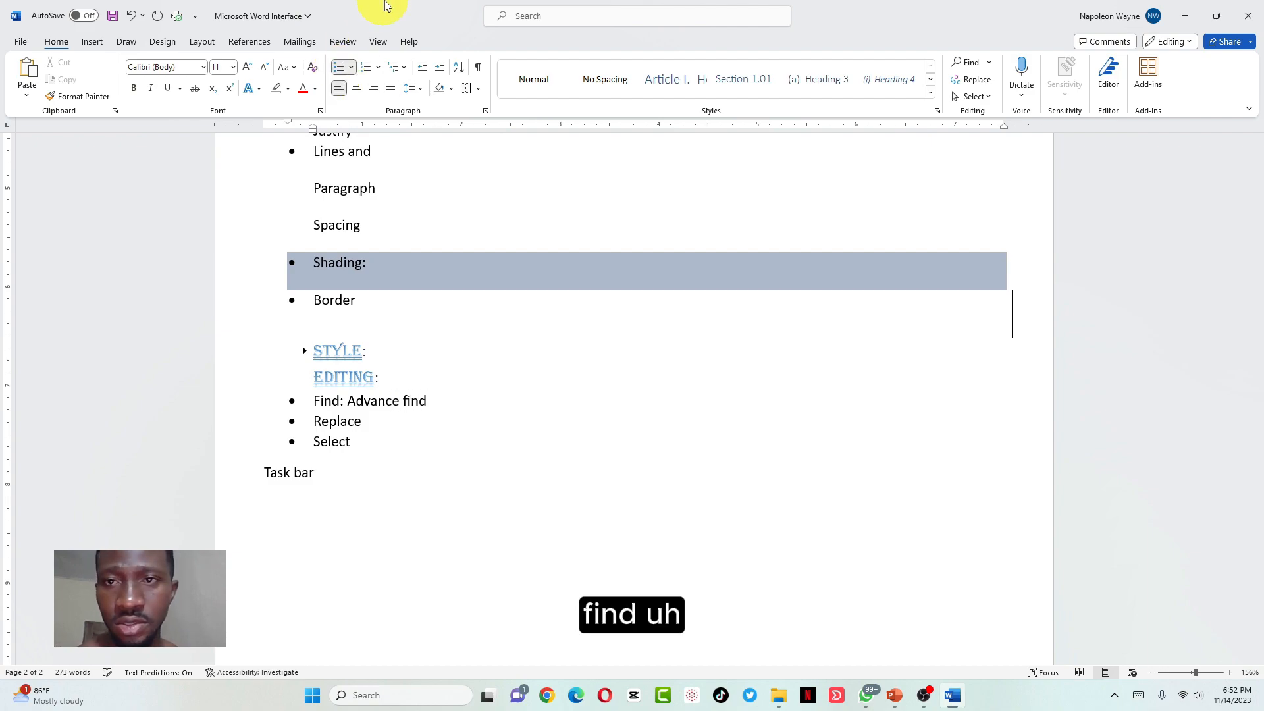
List the Find menu's options in the Find bullet: Find, Advance find, Goto
click(989, 66)
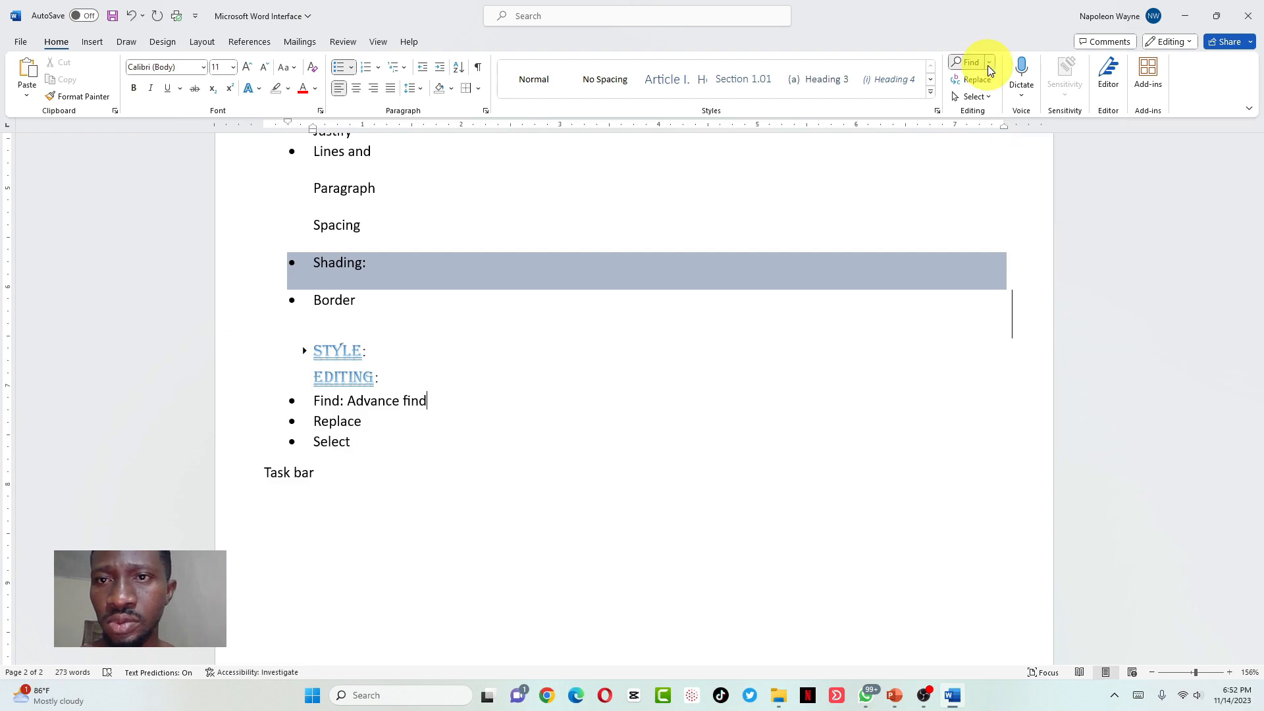
click(432, 400)
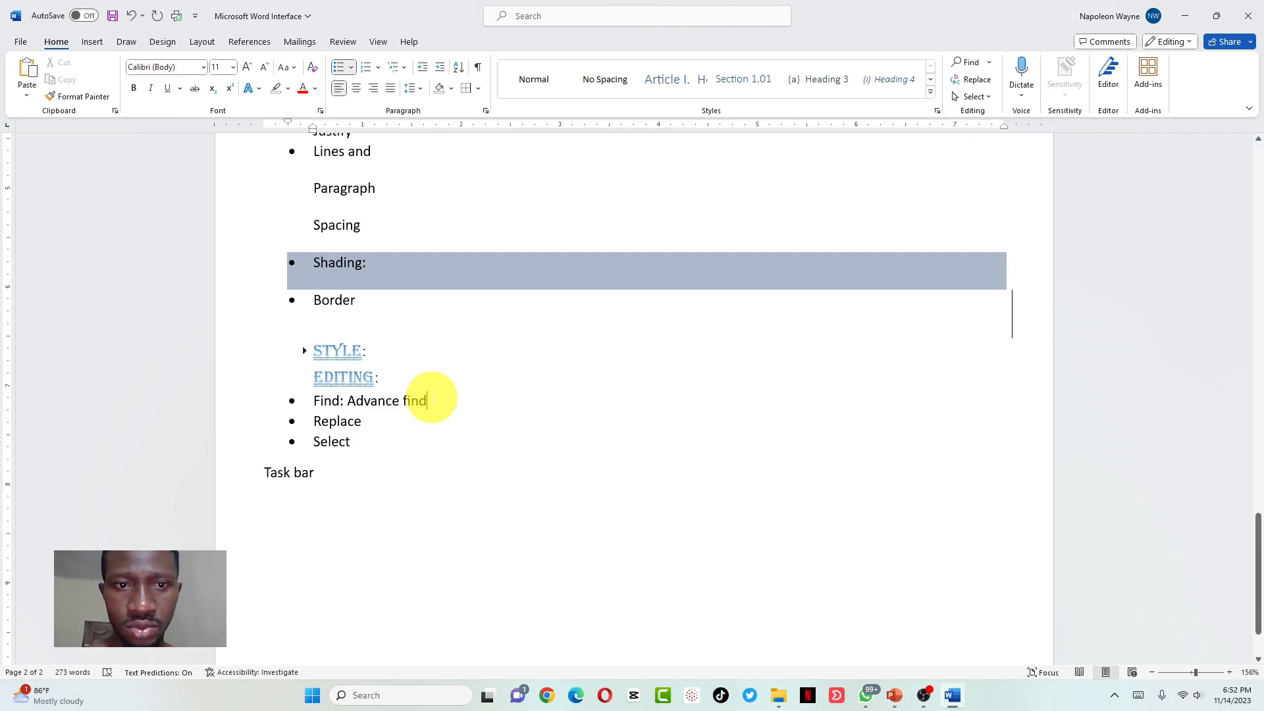
text(, Goto)
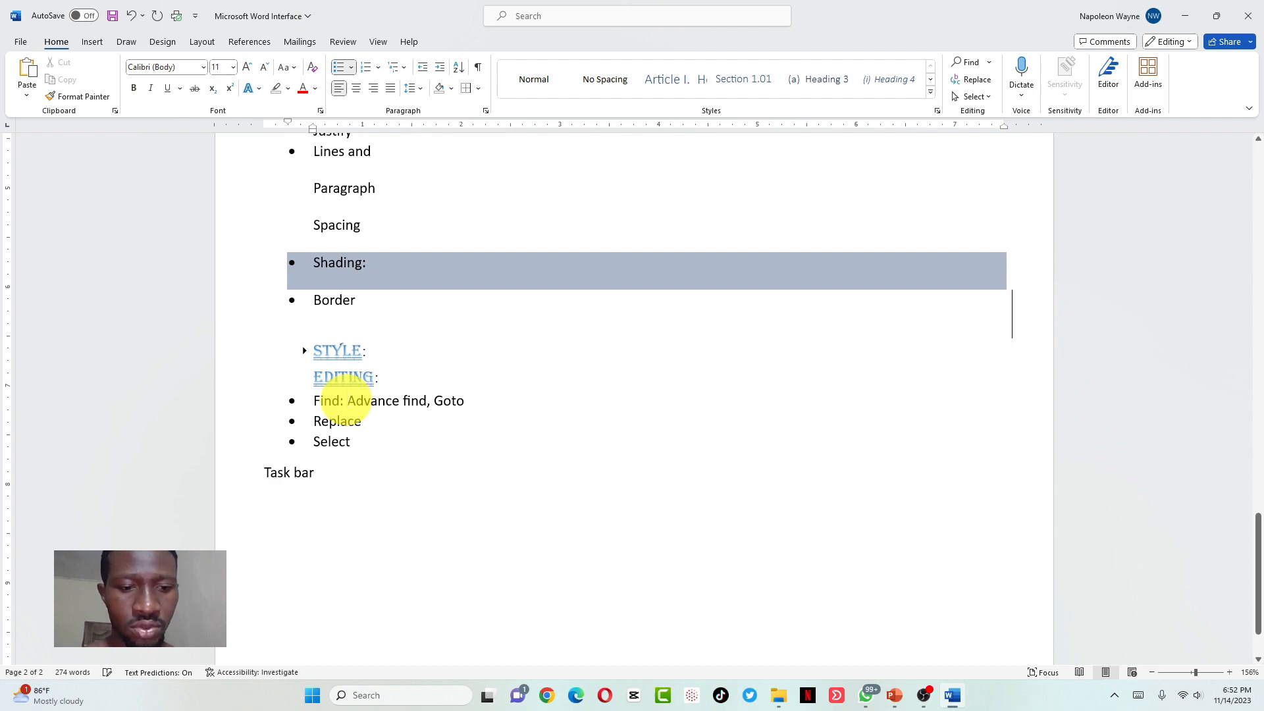
click(347, 400)
text(Find,)
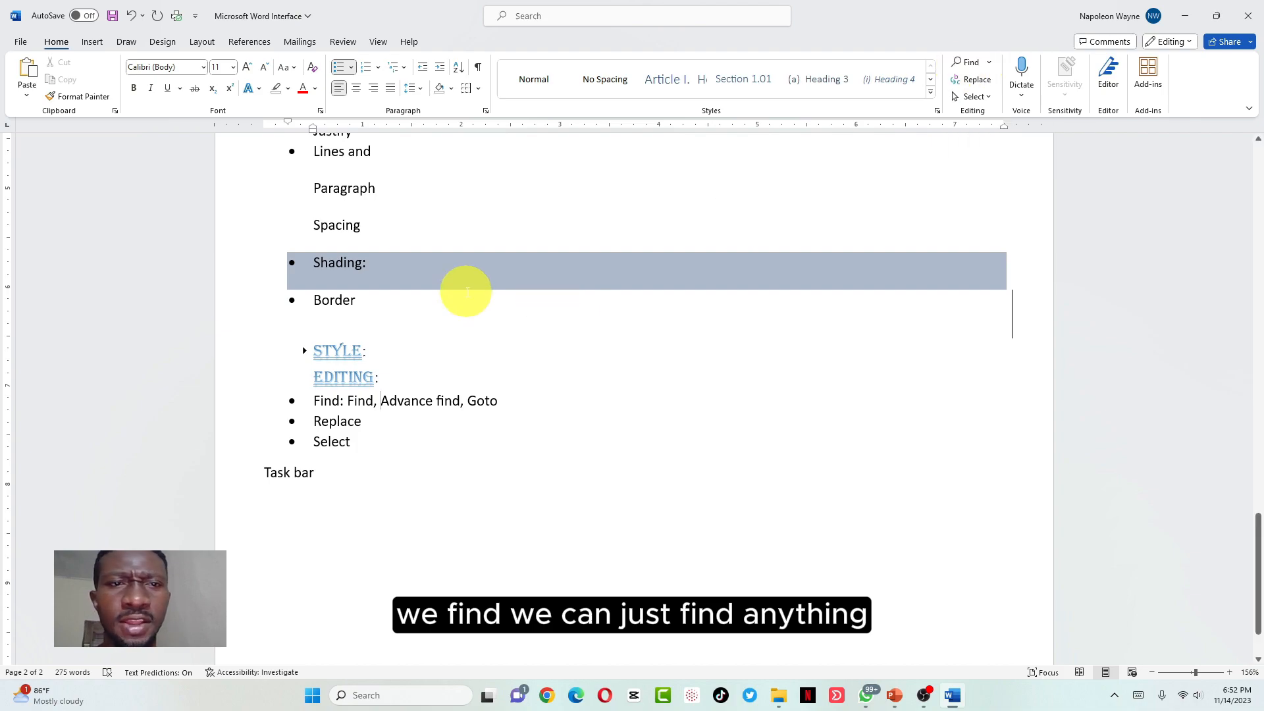
scroll(415, 353, up, 20)
scroll(415, 353, down, 20)
scroll(415, 353, up, 2)
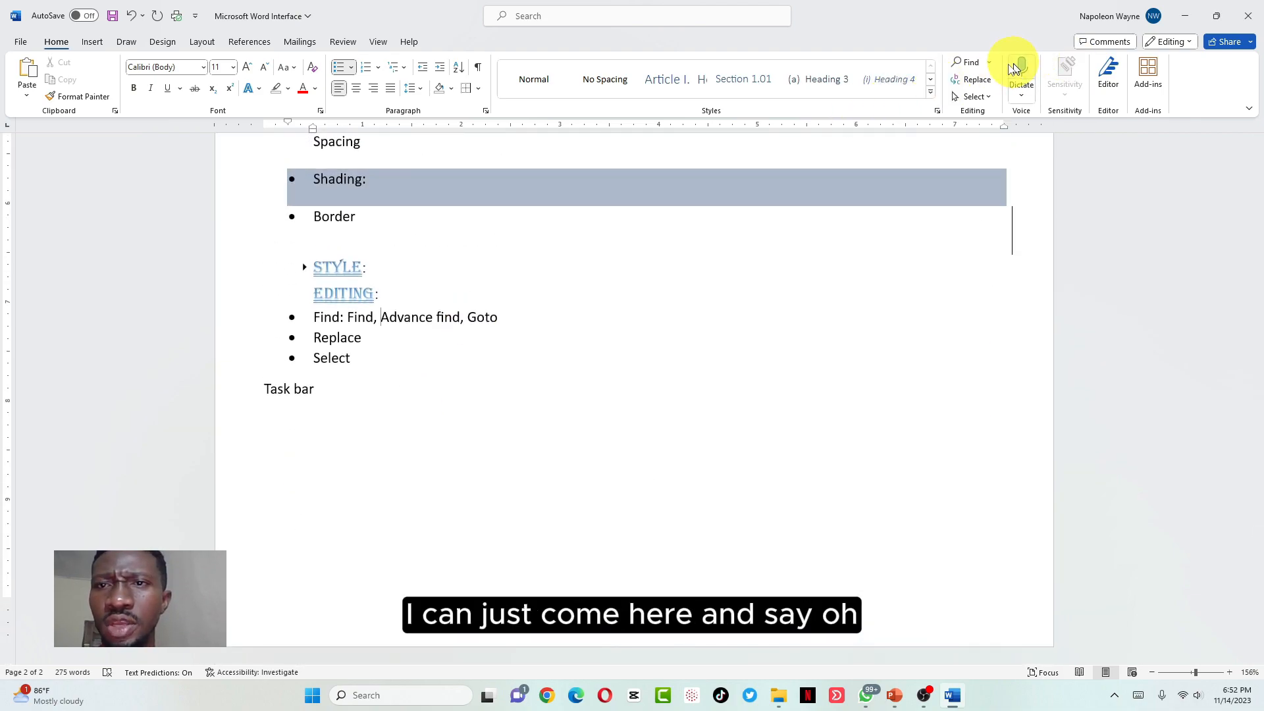
Search the document for 'confiden' to locate Confidence in the names table, then bring up Find and Replace
click(965, 62)
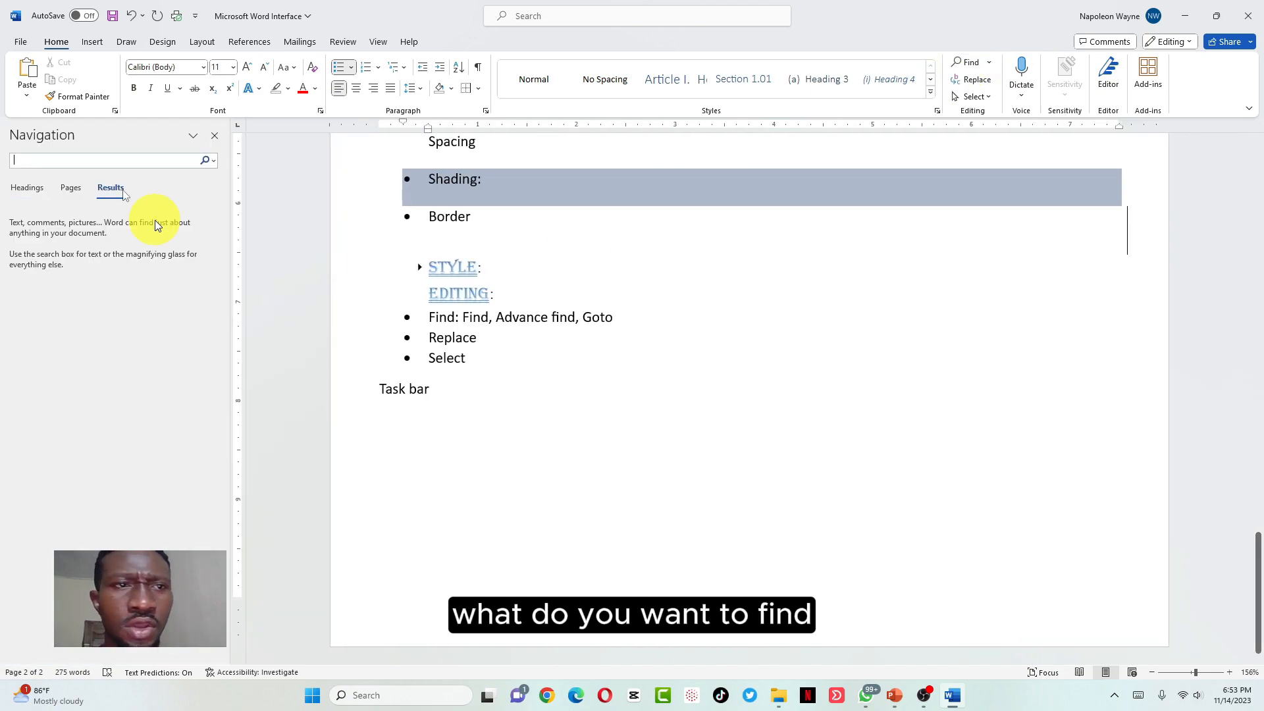
text(c)
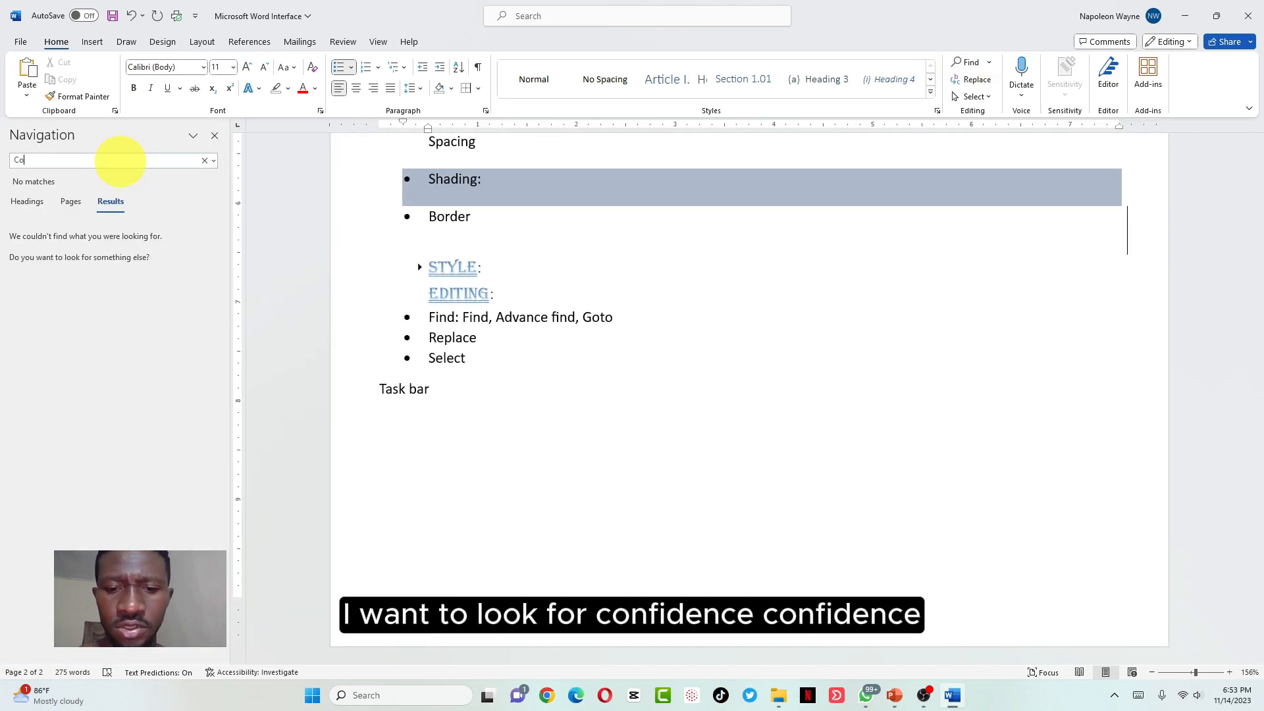
text(onfidence)
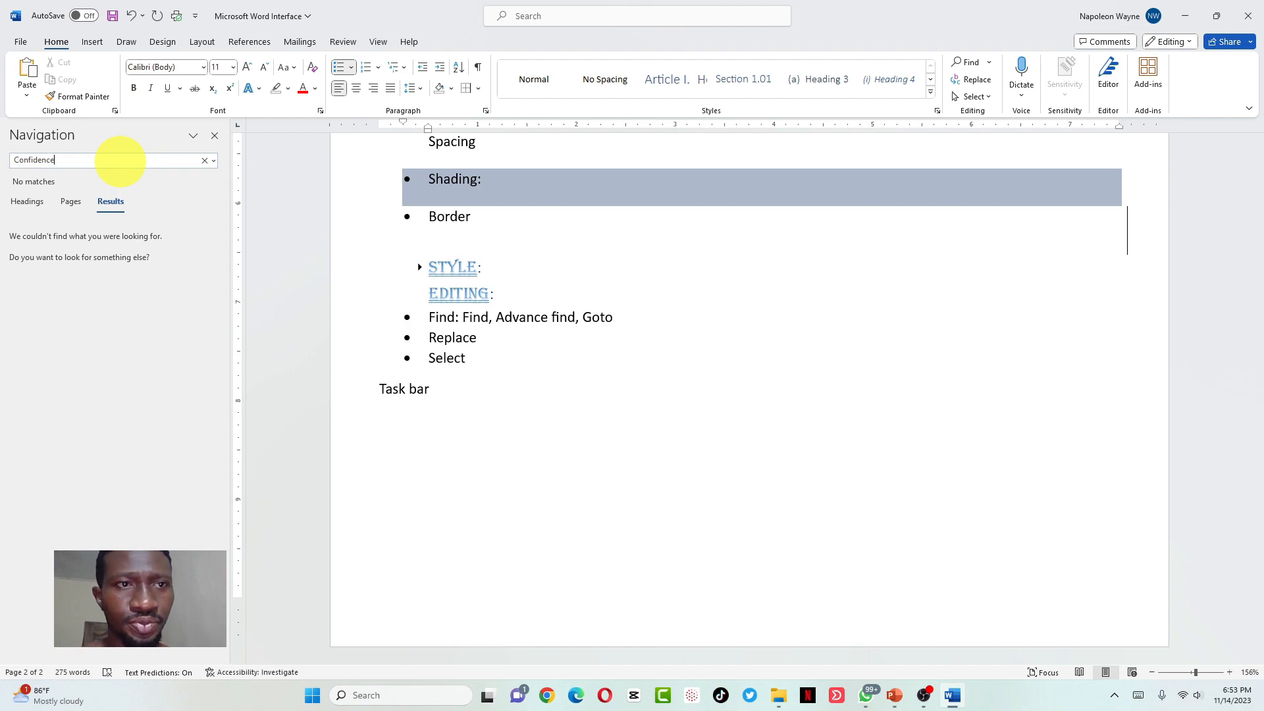
key(Return)
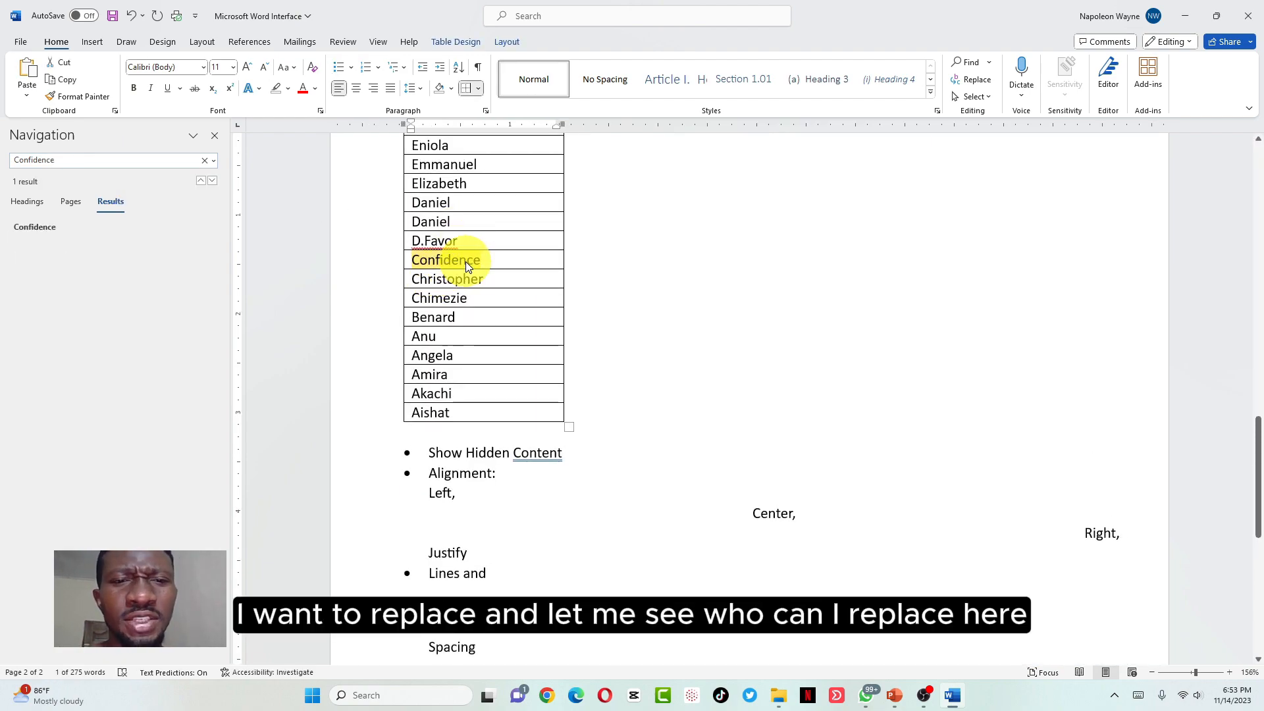
scroll(464, 262, up, 3)
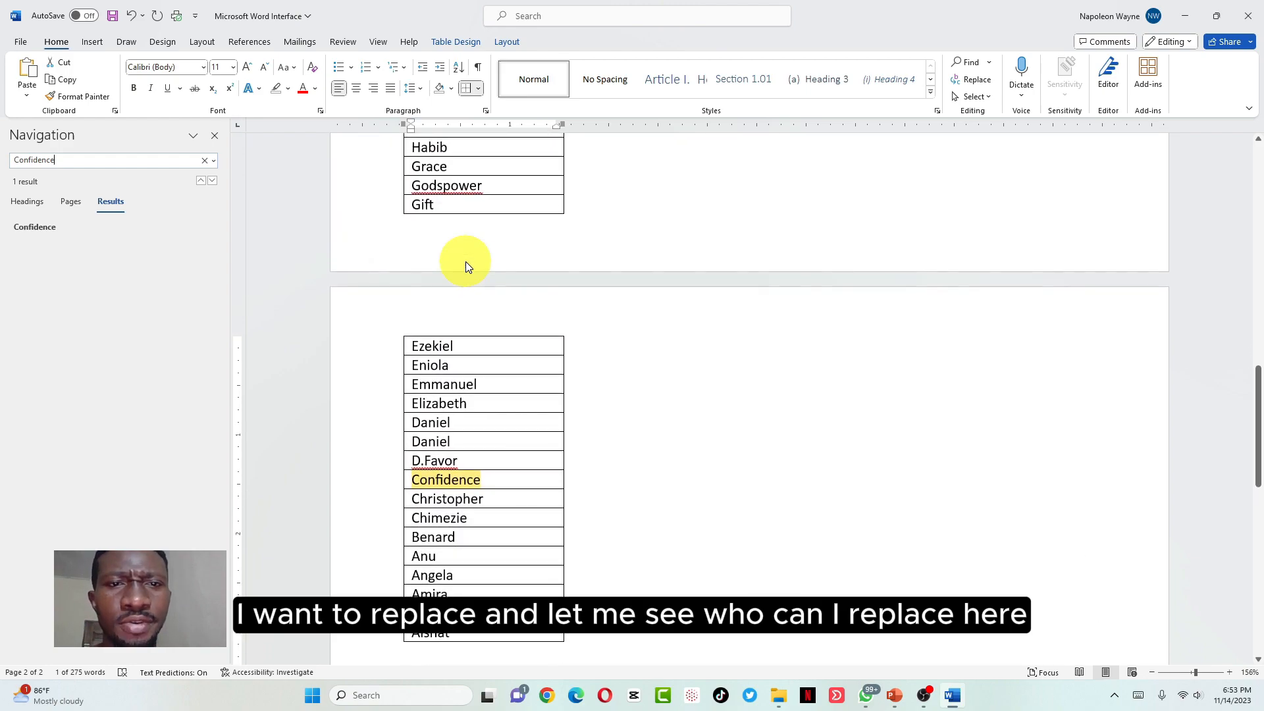
scroll(464, 262, up, 4)
key(ctrl+h)
Replace Confidence in the names table with 'President', then close the Find and Replace dialog
click(569, 306)
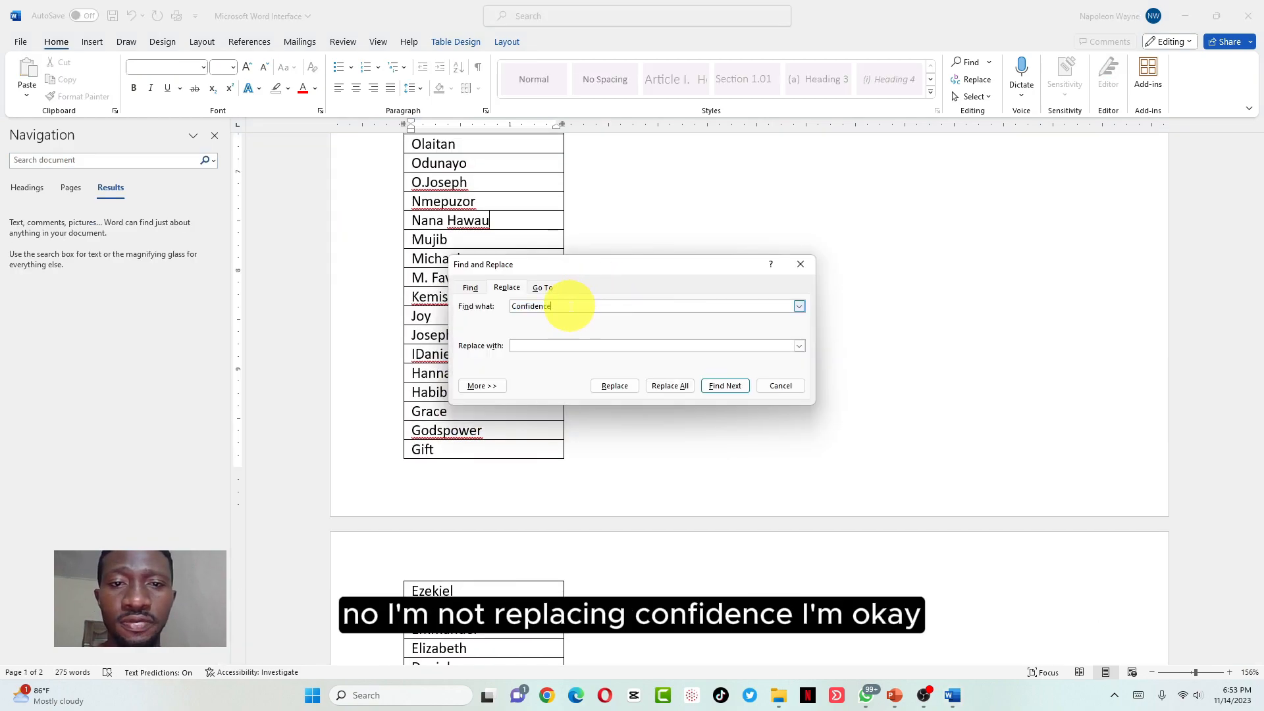
drag(569, 306, 501, 307)
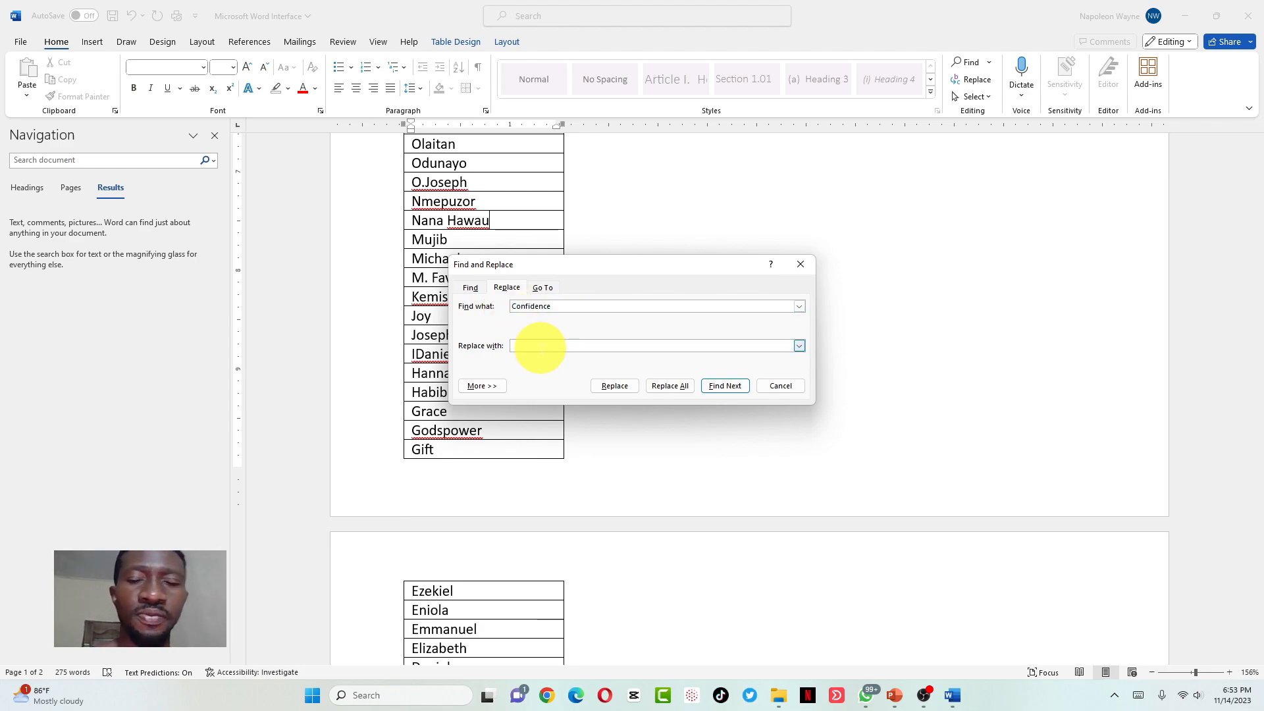
text(President)
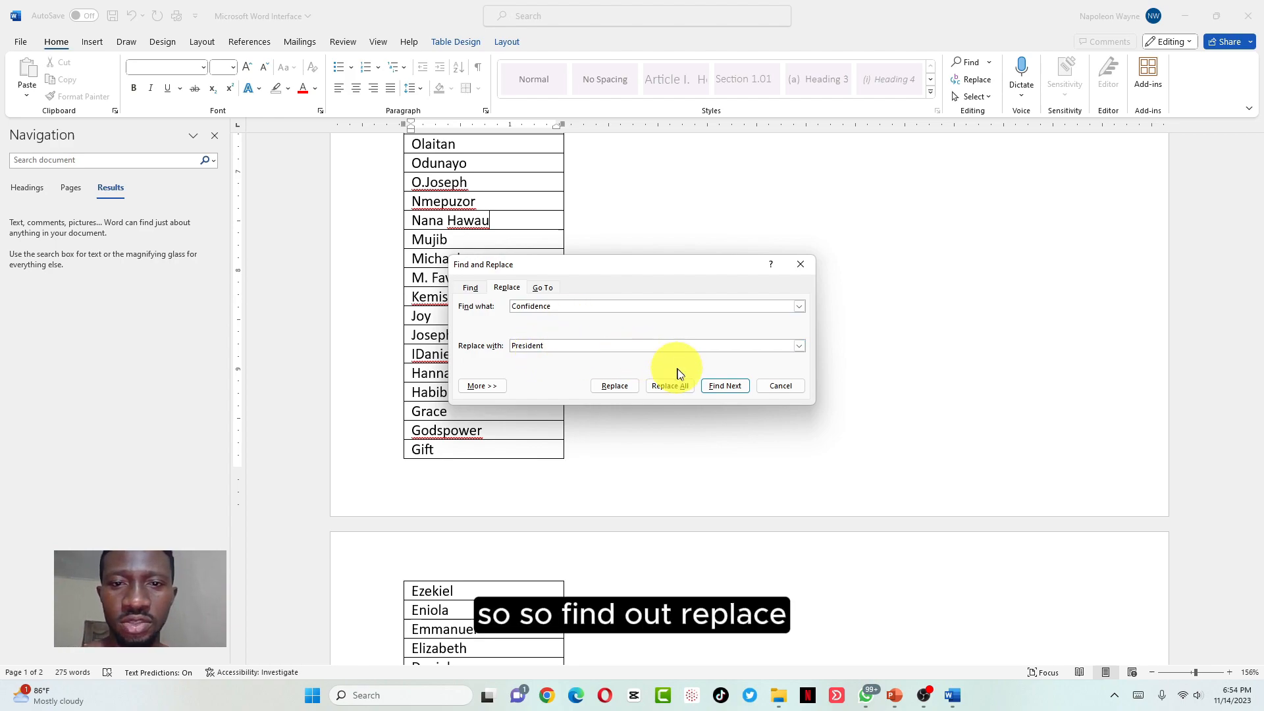
click(614, 386)
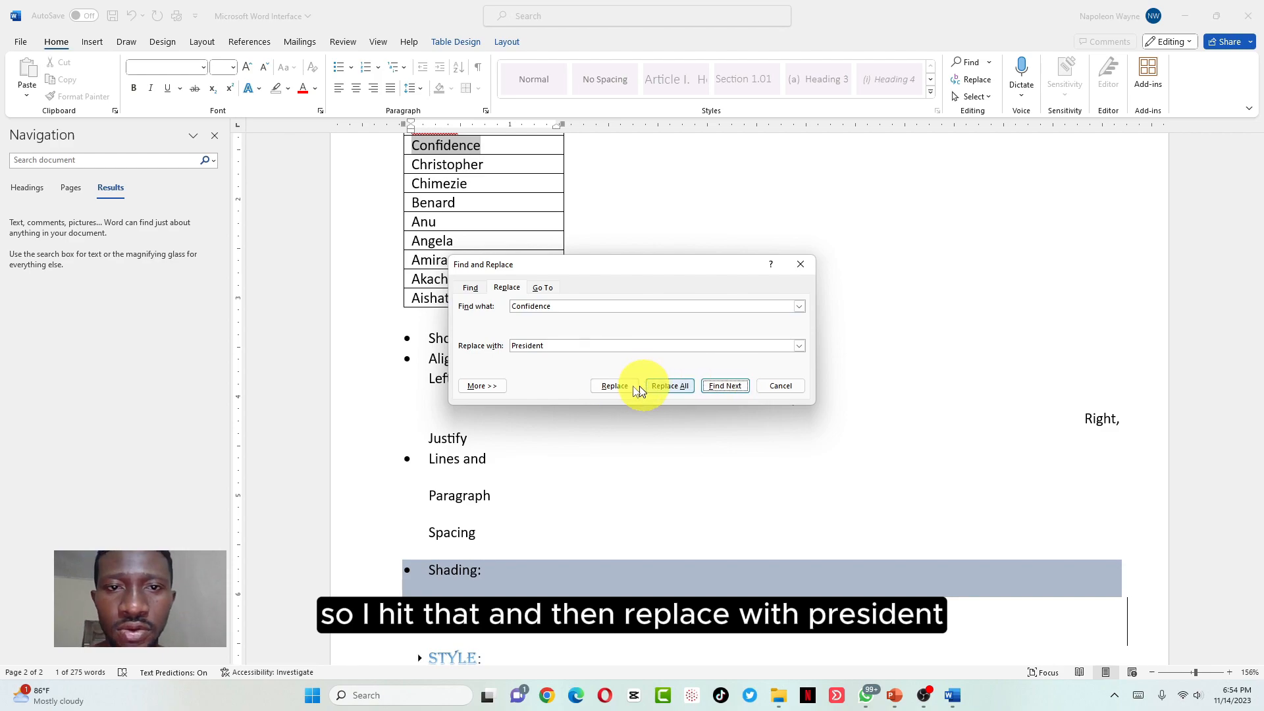
click(624, 386)
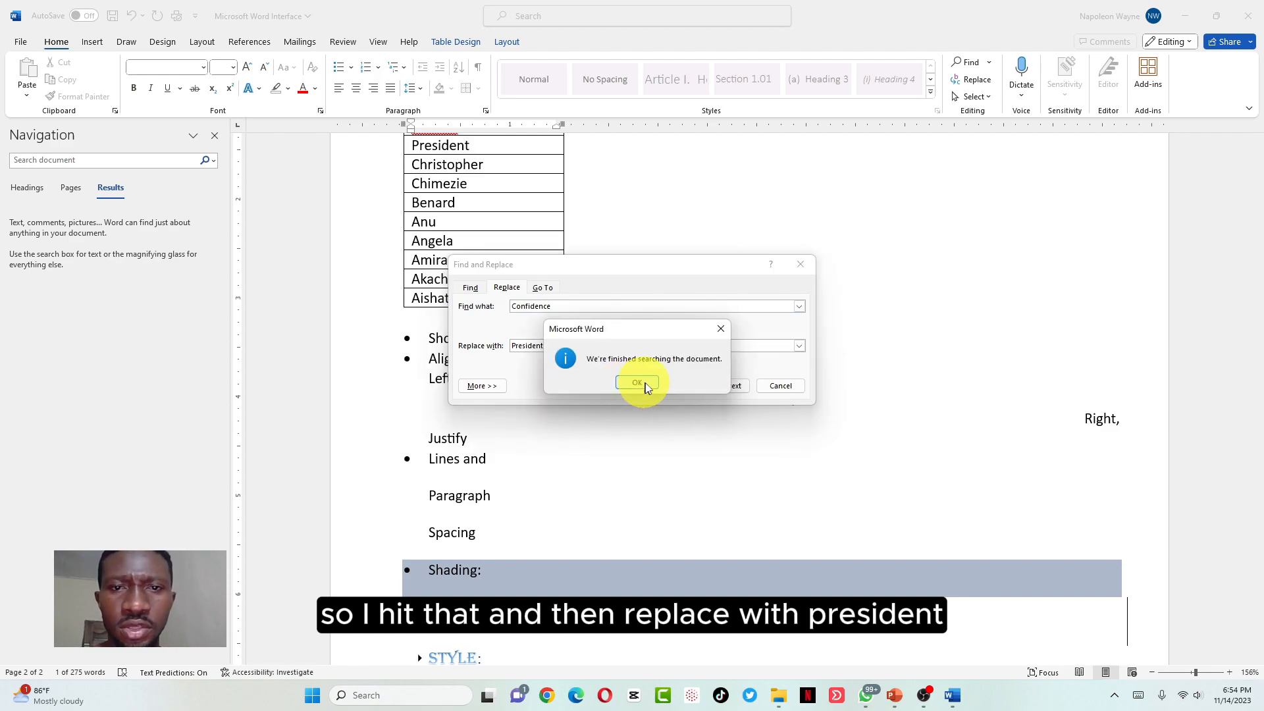
click(640, 383)
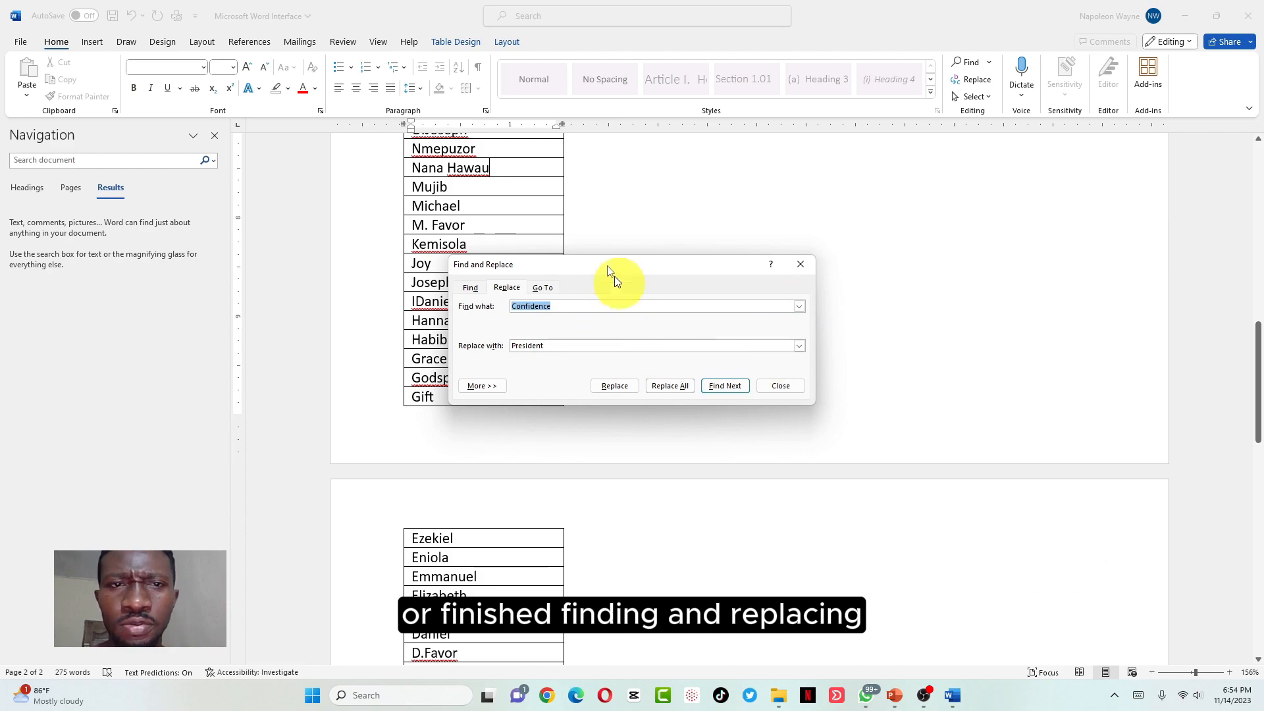
click(798, 273)
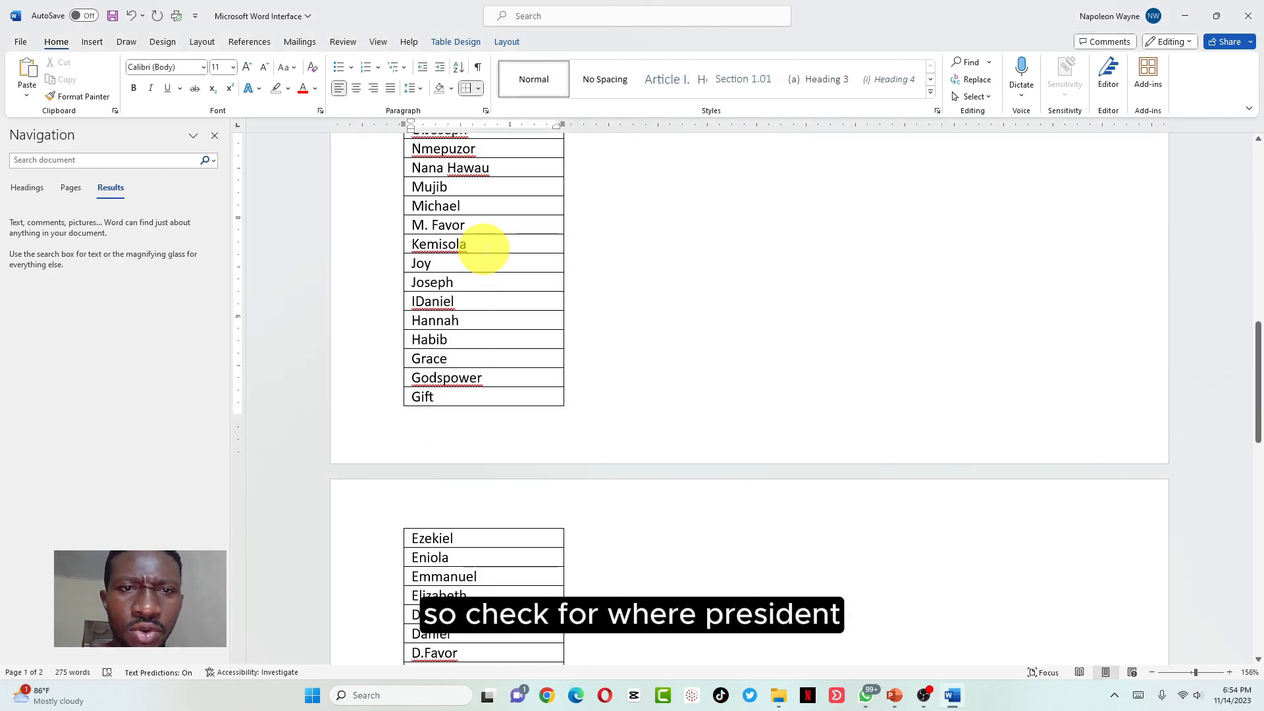
scroll(484, 248, down, 5)
scroll(480, 248, up, 8)
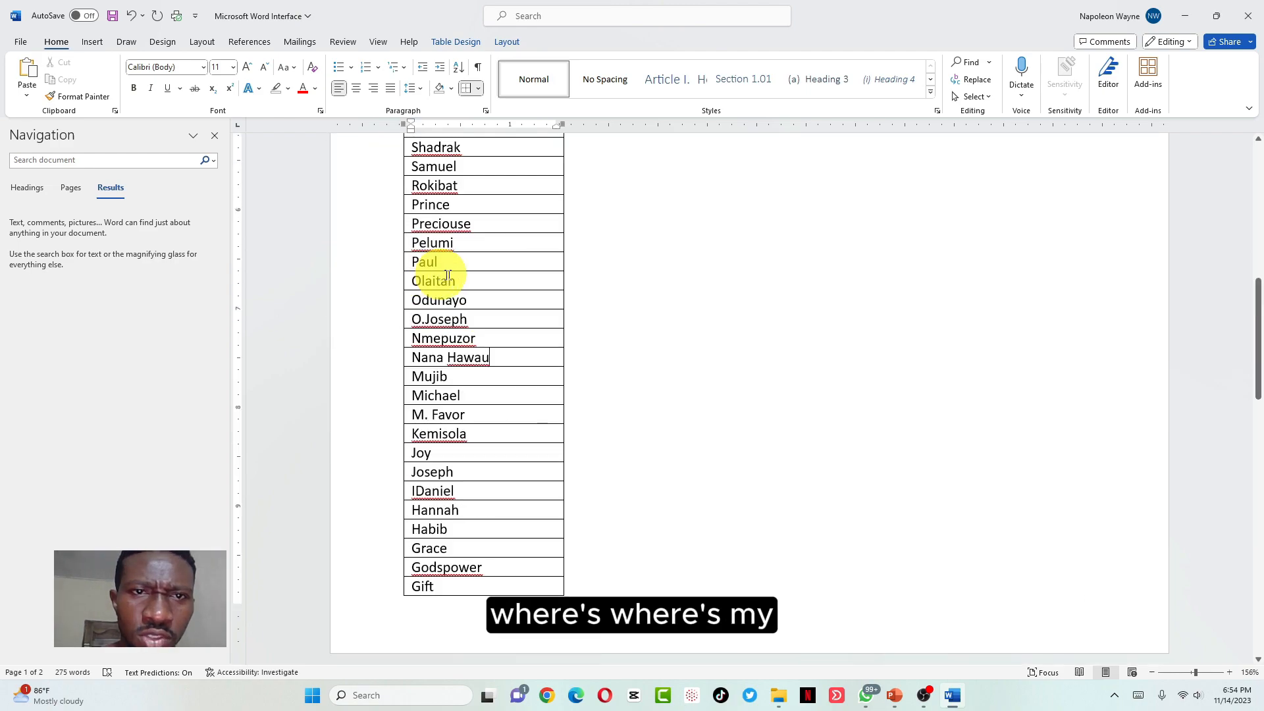
scroll(464, 282, down, 5)
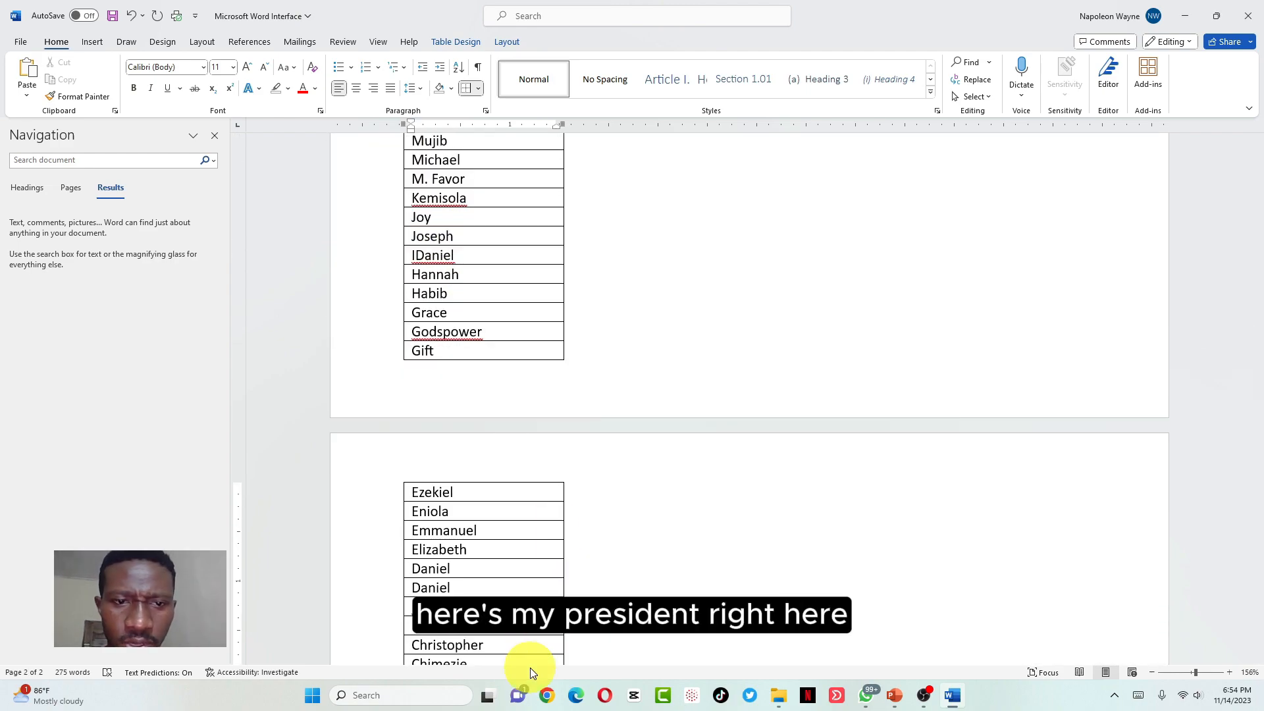
scroll(523, 619, down, 3)
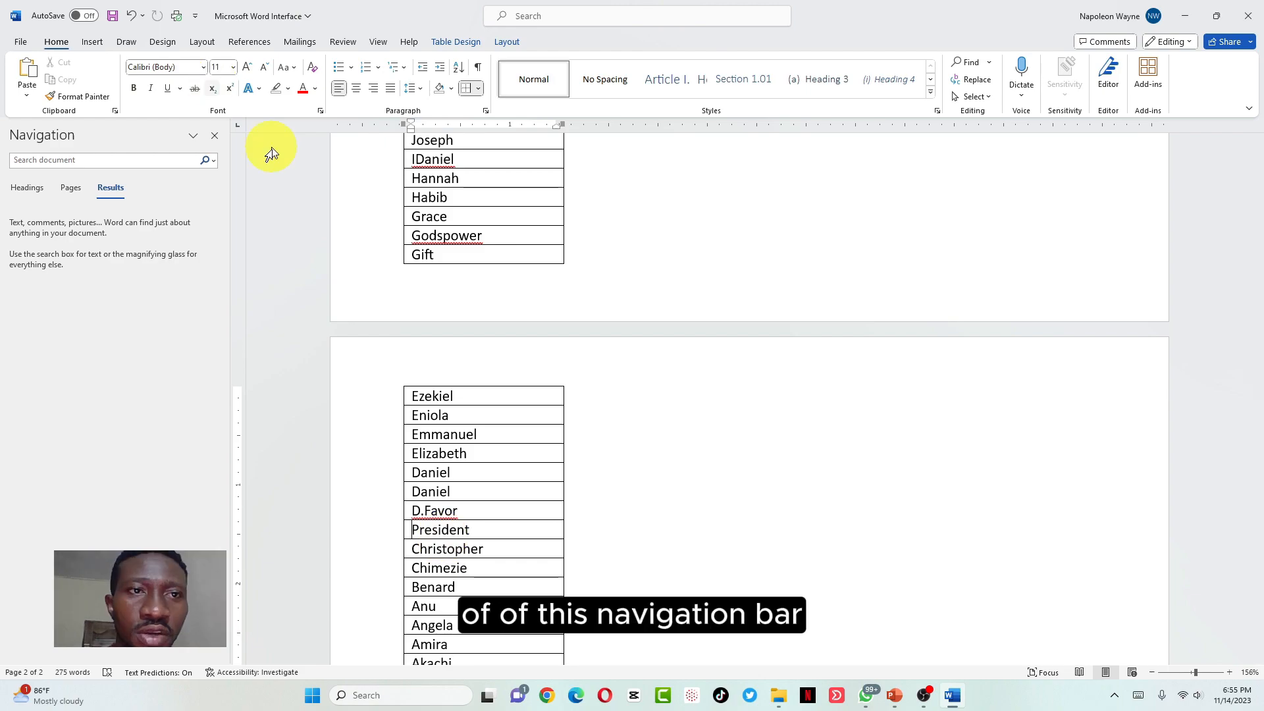
Close the Navigation pane, add a new line after the Select bullet, and turn on Dictate
click(212, 136)
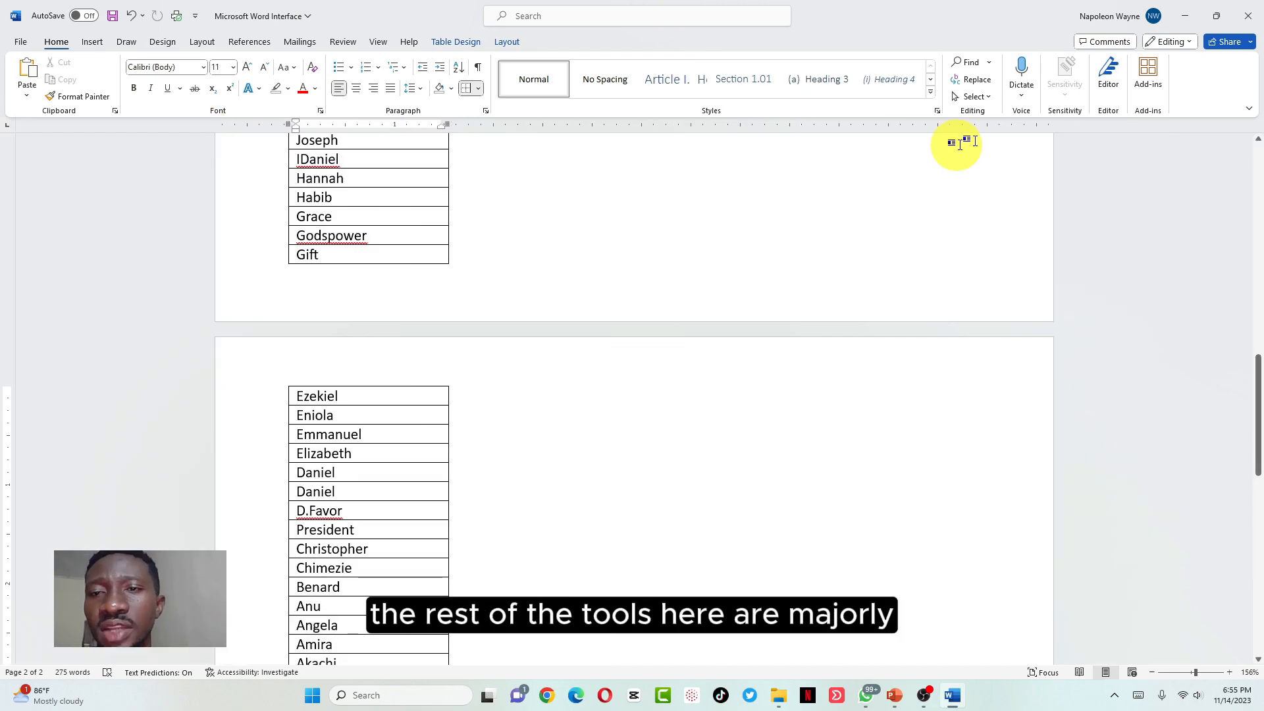
scroll(615, 325, down, 2)
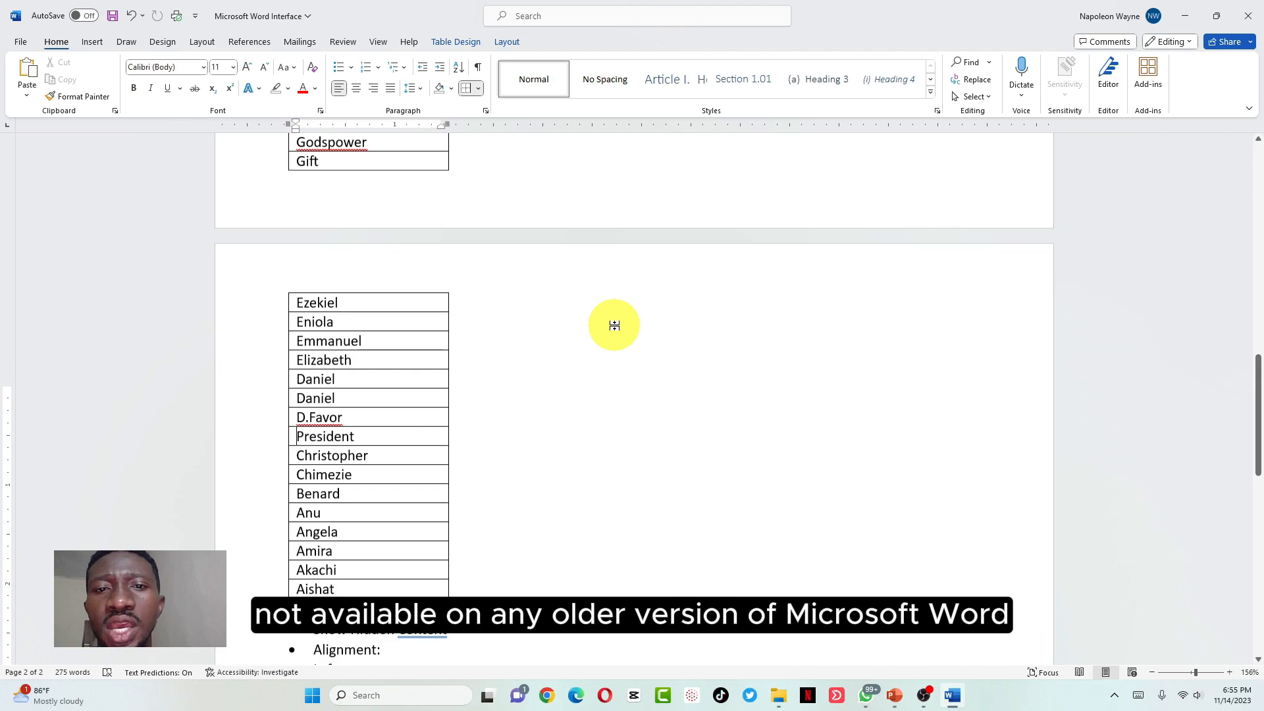
scroll(614, 325, down, 12)
click(380, 480)
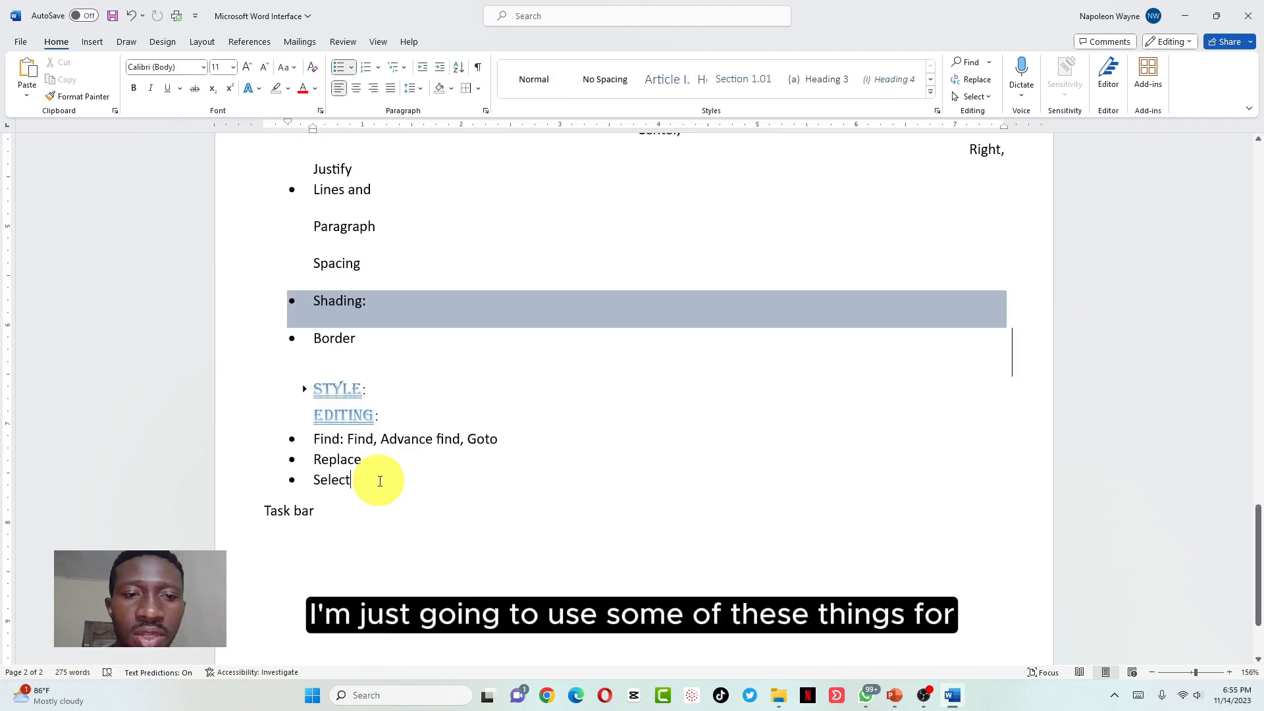
key(Return)
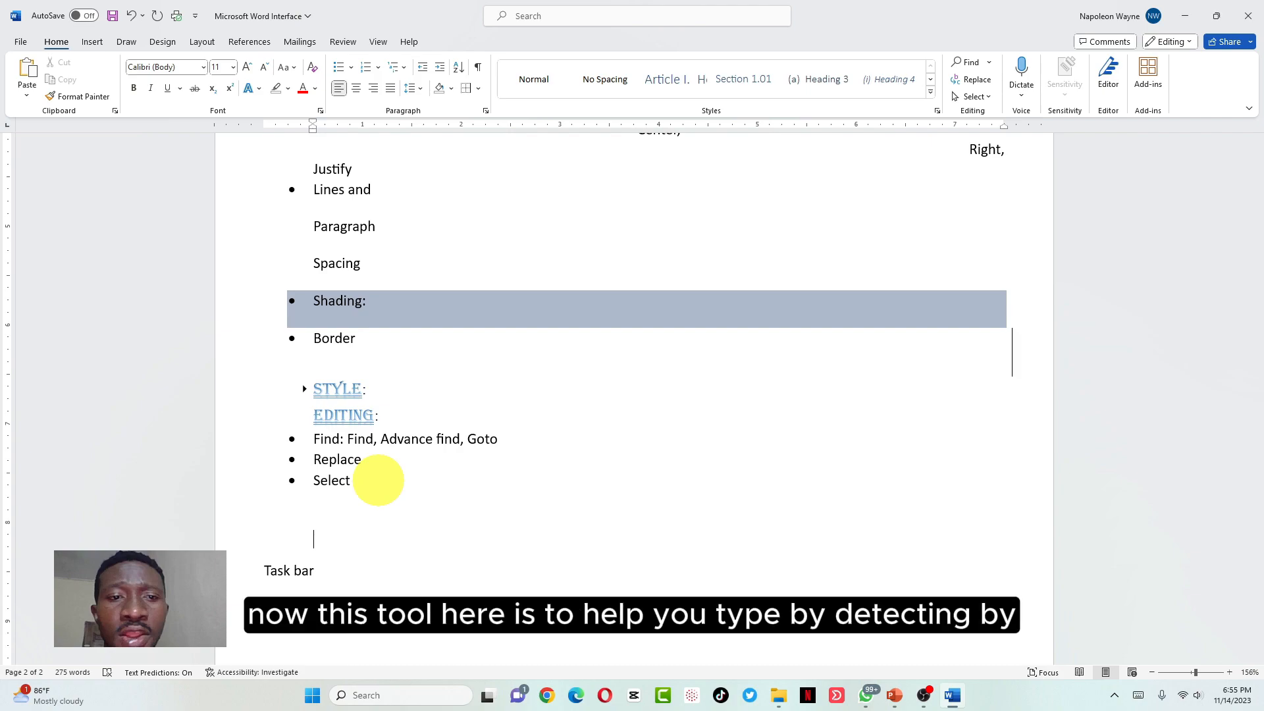
click(1017, 77)
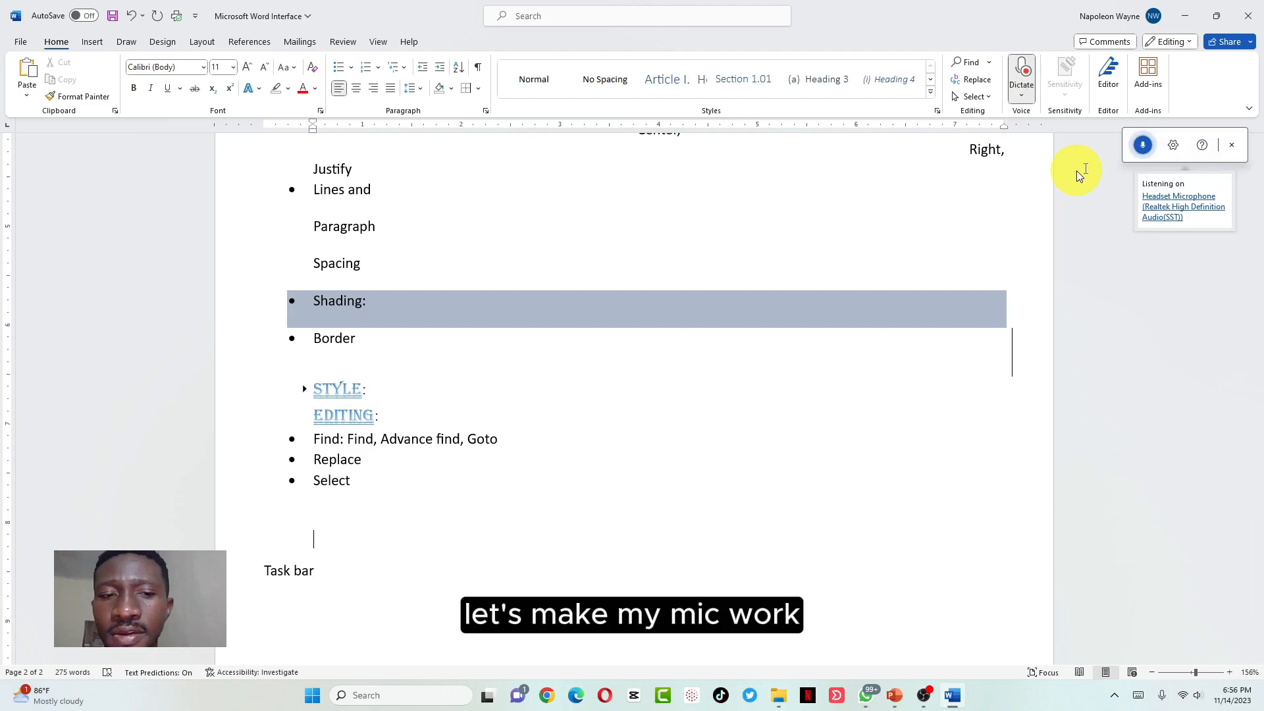